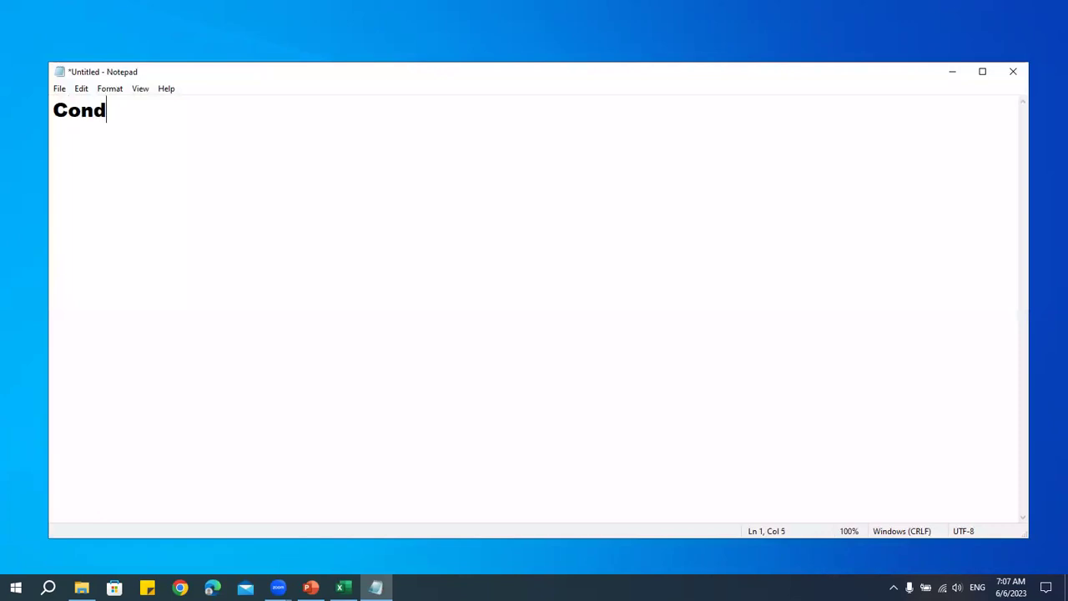
- Type the headings 'Conditional Formatting' and 'Number Formatting' on separate lines in Notepad
key(BackSpace)
key(BackSpace)
key(BackSpace)
text(nal FO)
key(BackSpace)
text(ormatt)
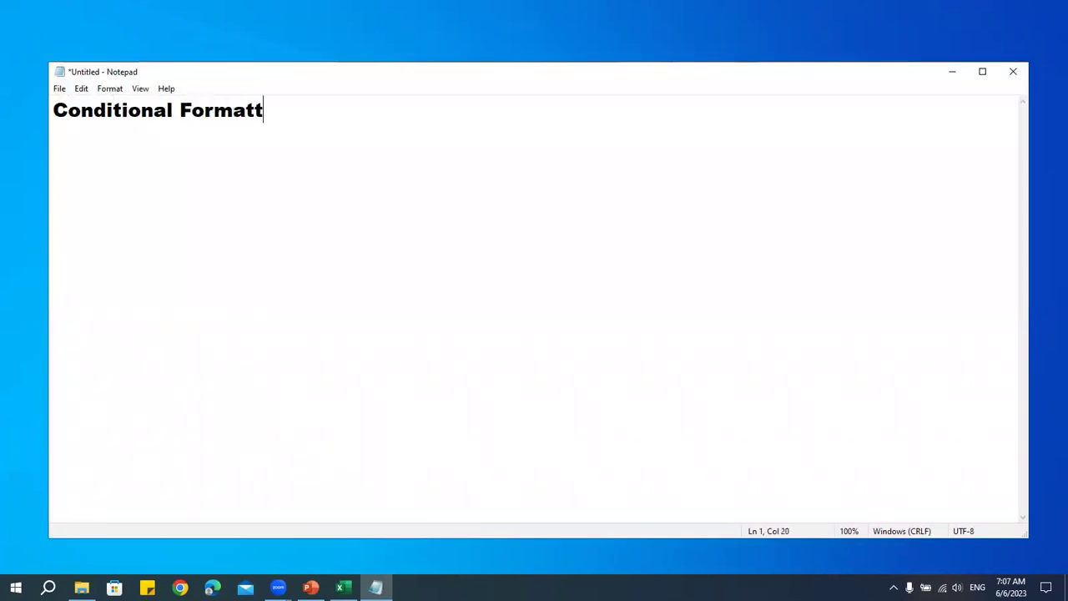
text(ing)
key(Return)
text(Numb)
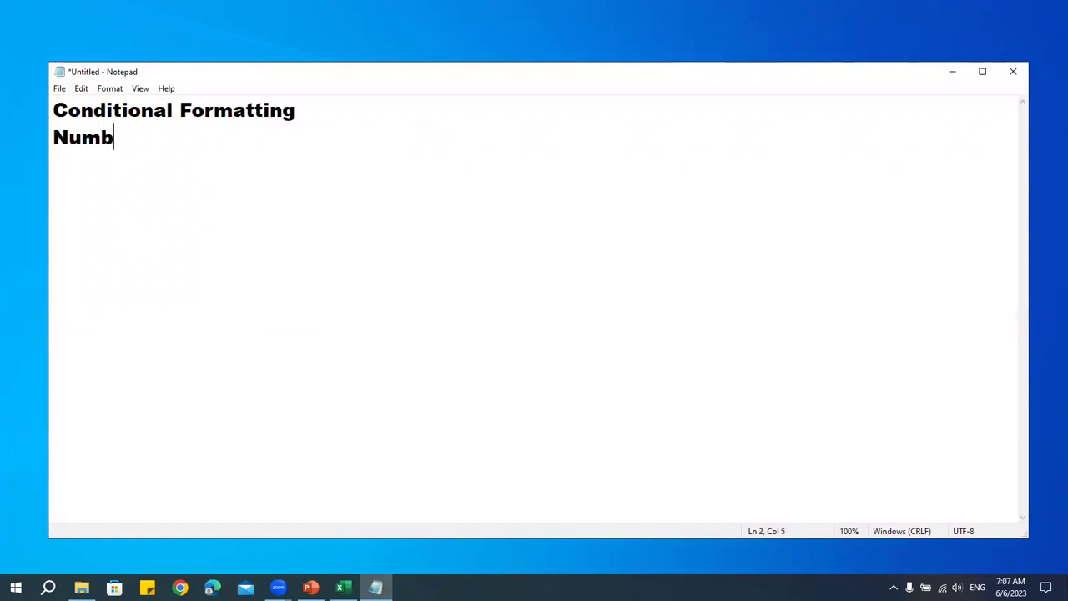
text(er Formatting)
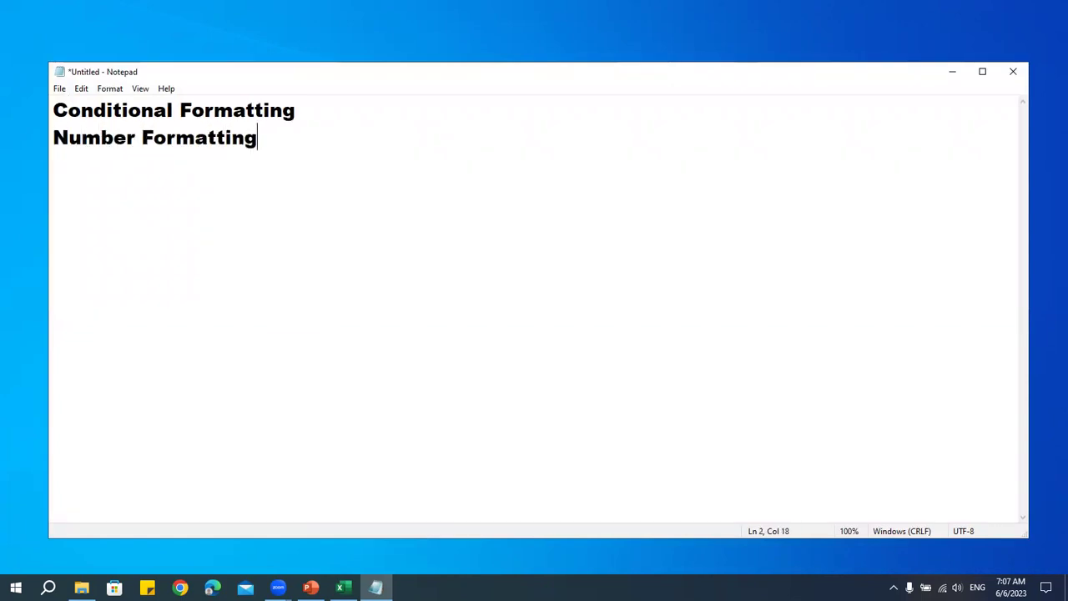
- Add a blank line starting with '-' under the first heading, then return to the Excel workbook
click(320, 109)
key(Return)
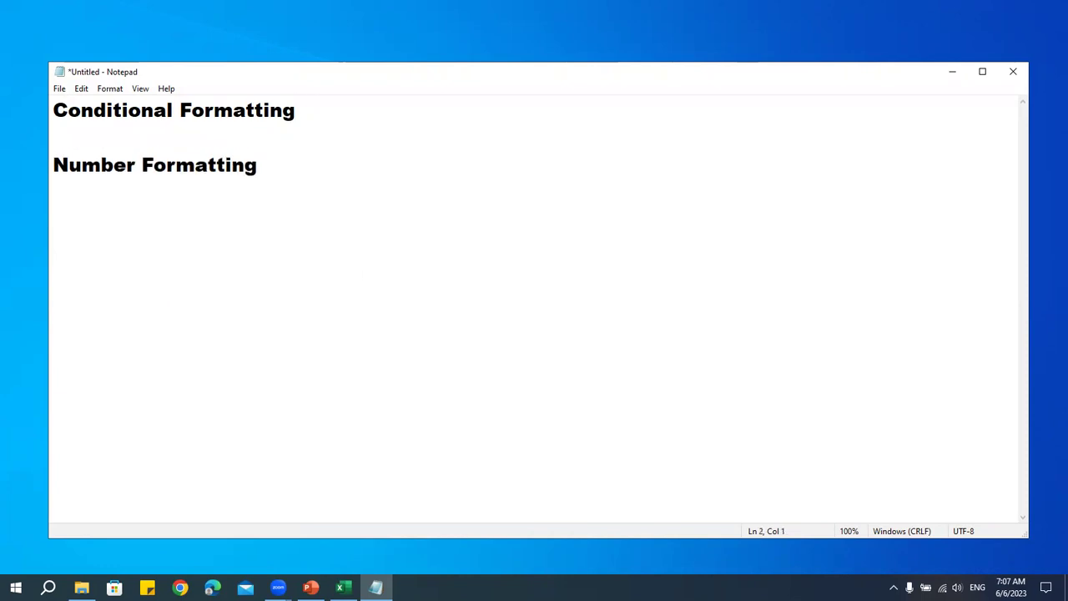
text(-)
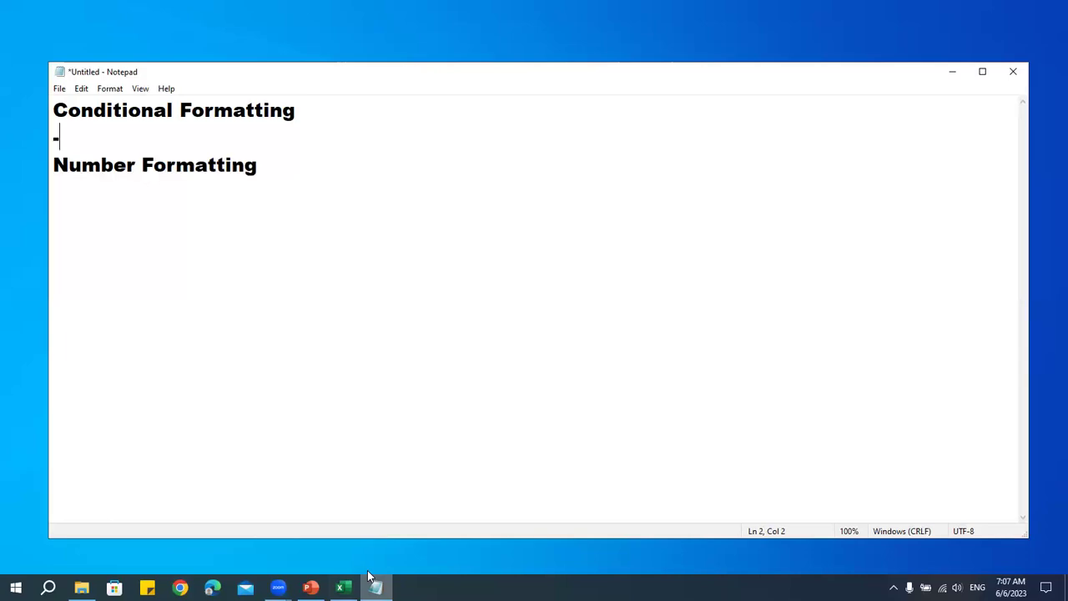
click(346, 586)
click(328, 351)
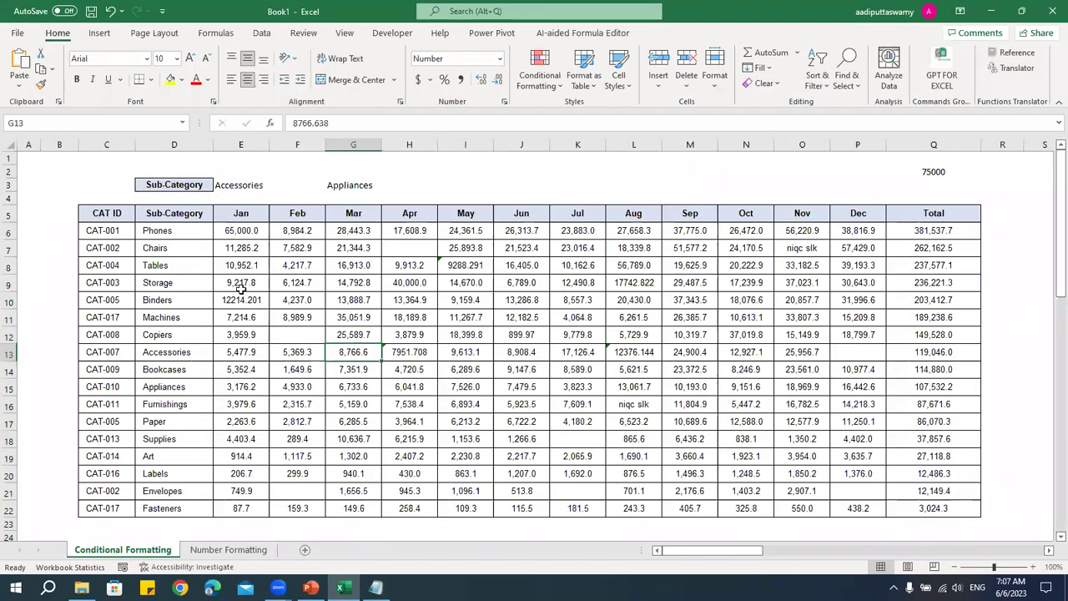
- Copy the sales table C5:Q22 and paste it as values at E6 of a new workbook
drag(121, 216, 941, 506)
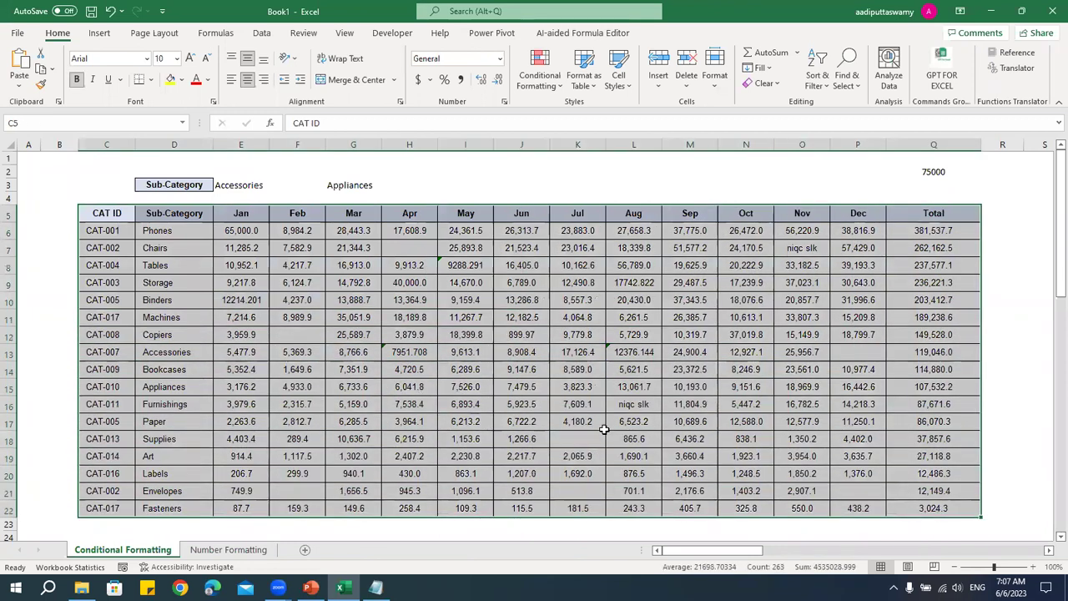
key(ctrl+c)
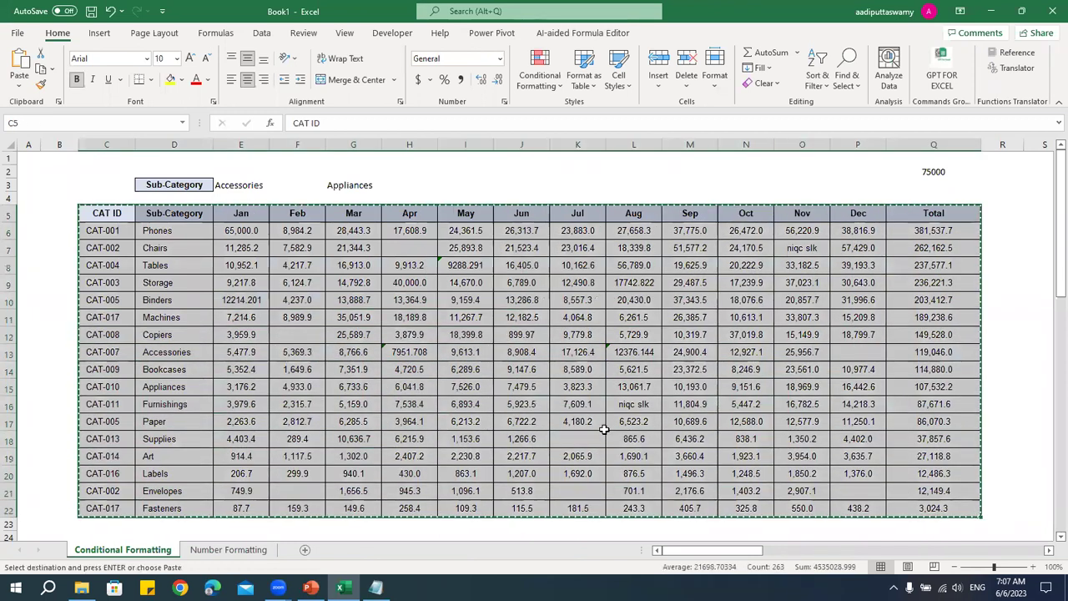
key(ctrl+n)
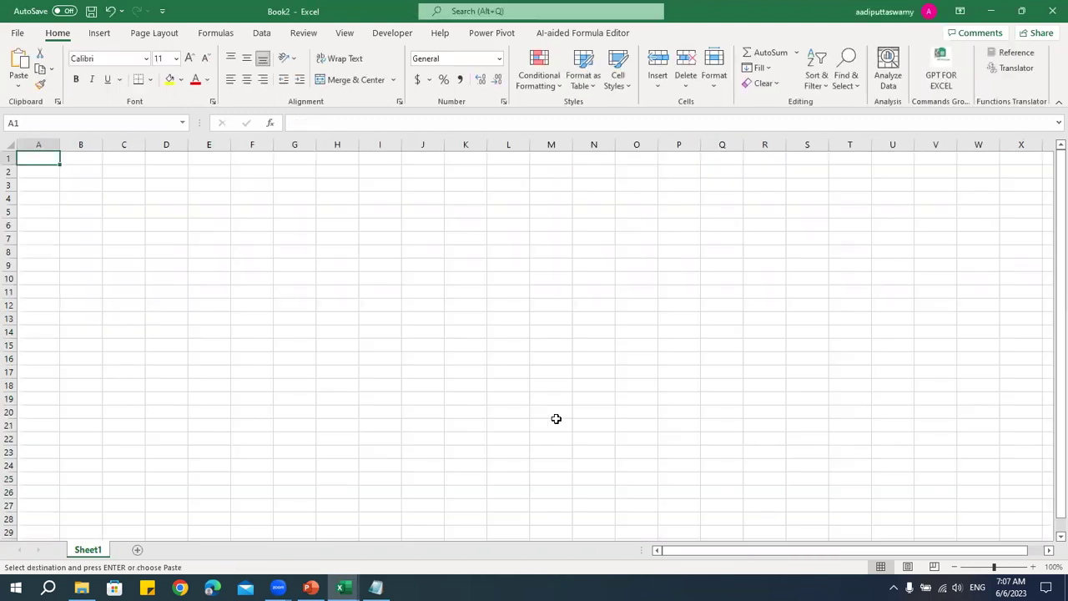
click(200, 224)
key(ctrl+alt+v)
click(241, 227)
click(399, 362)
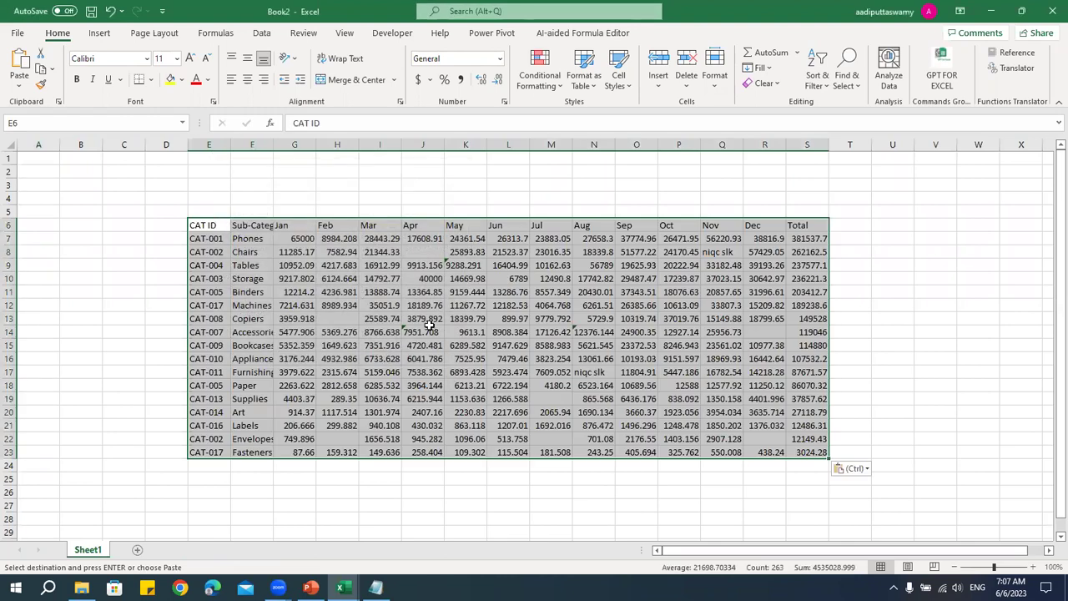
click(433, 322)
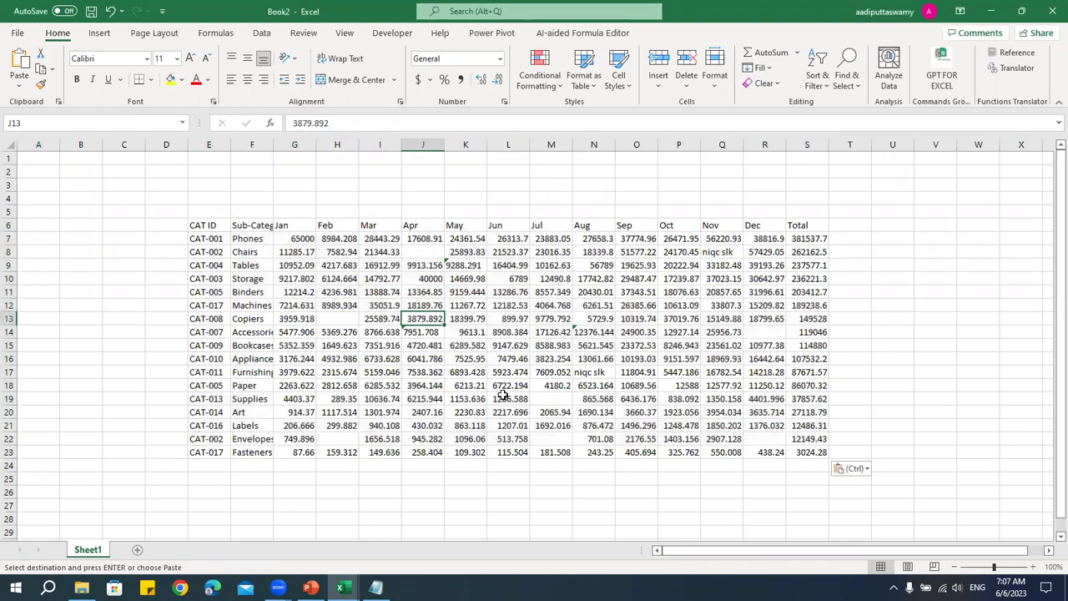
drag(201, 227, 823, 451)
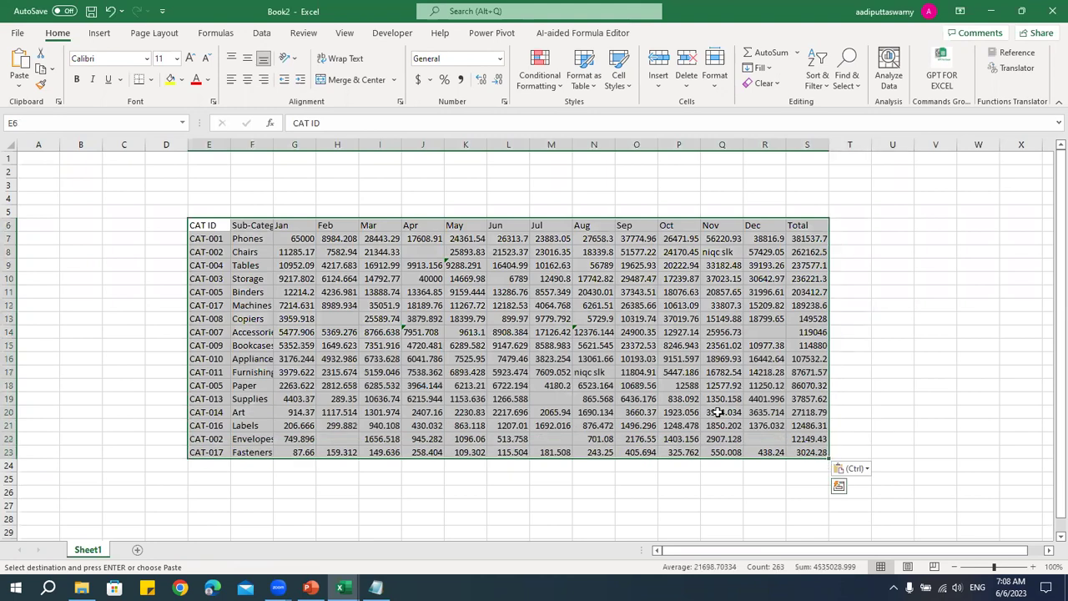
click(683, 396)
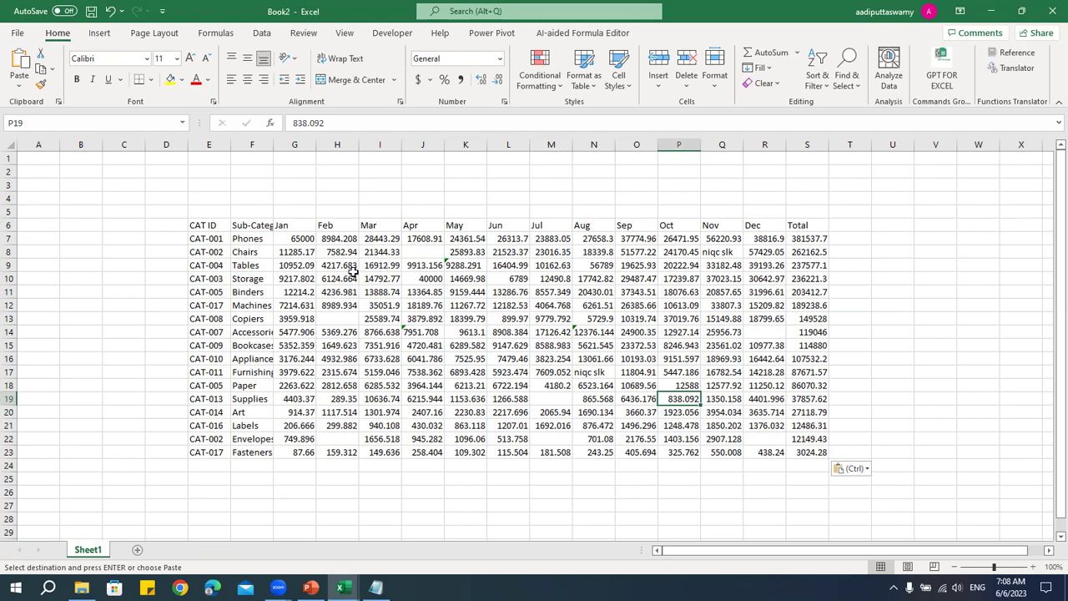
- Select Book2's pasted table E6:S23, then check cells L8 and K7 in Book1
drag(216, 225, 811, 456)
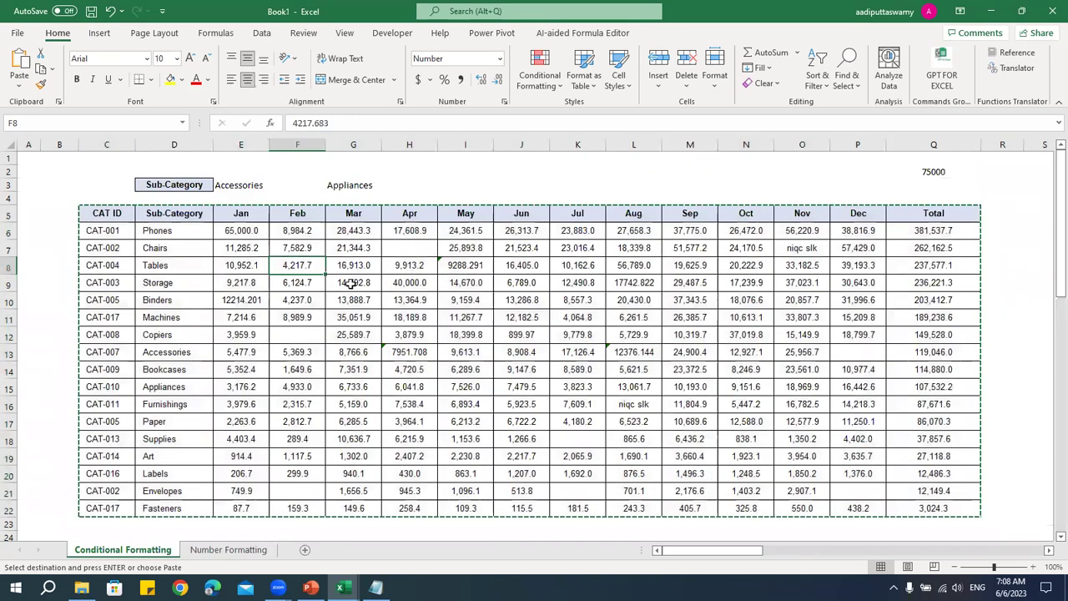
click(292, 267)
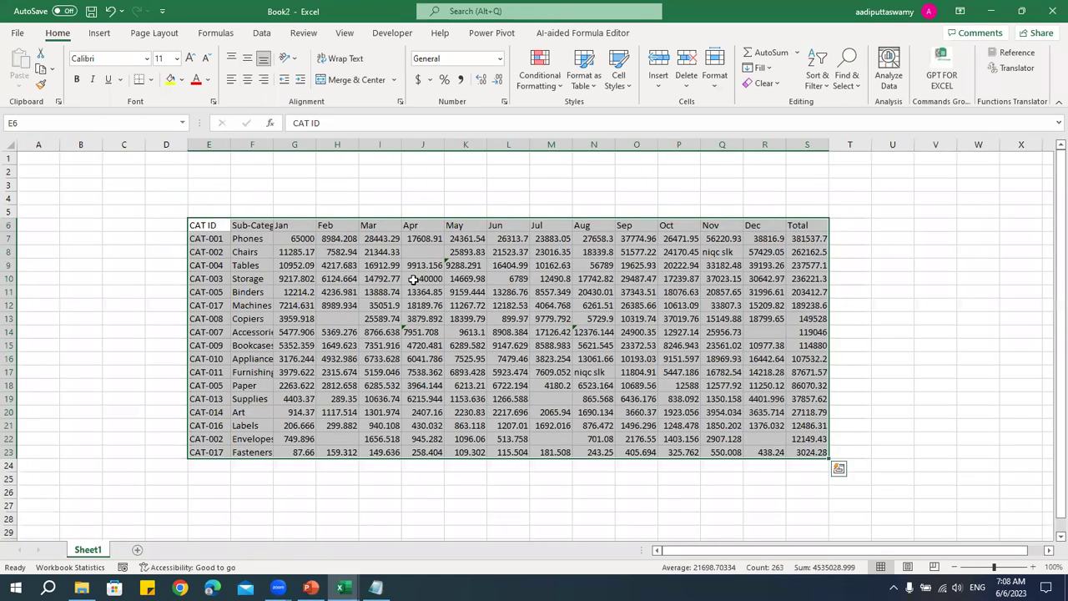
click(409, 278)
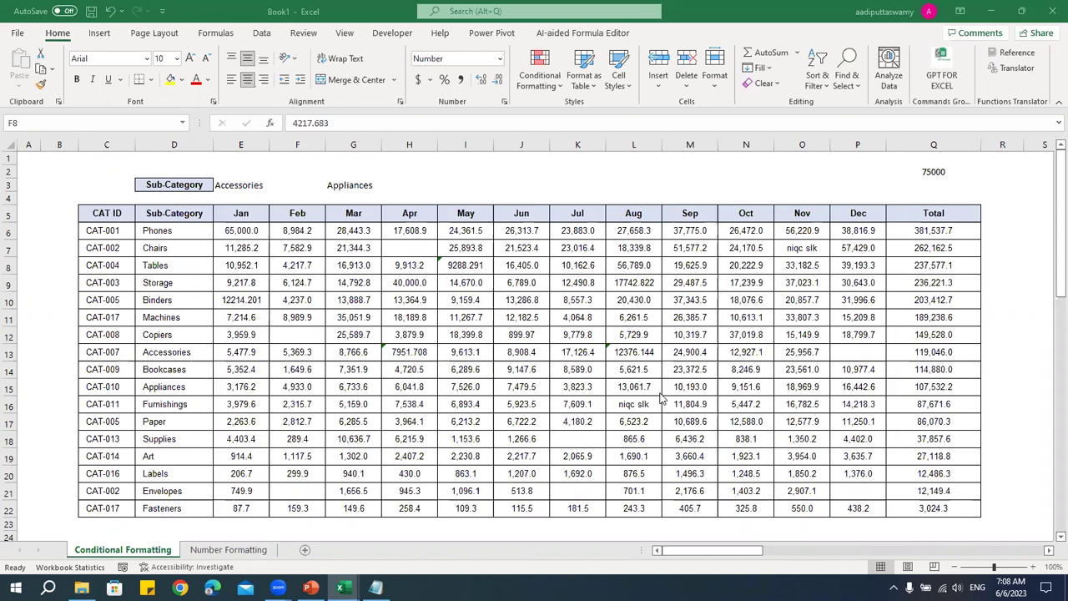
click(621, 265)
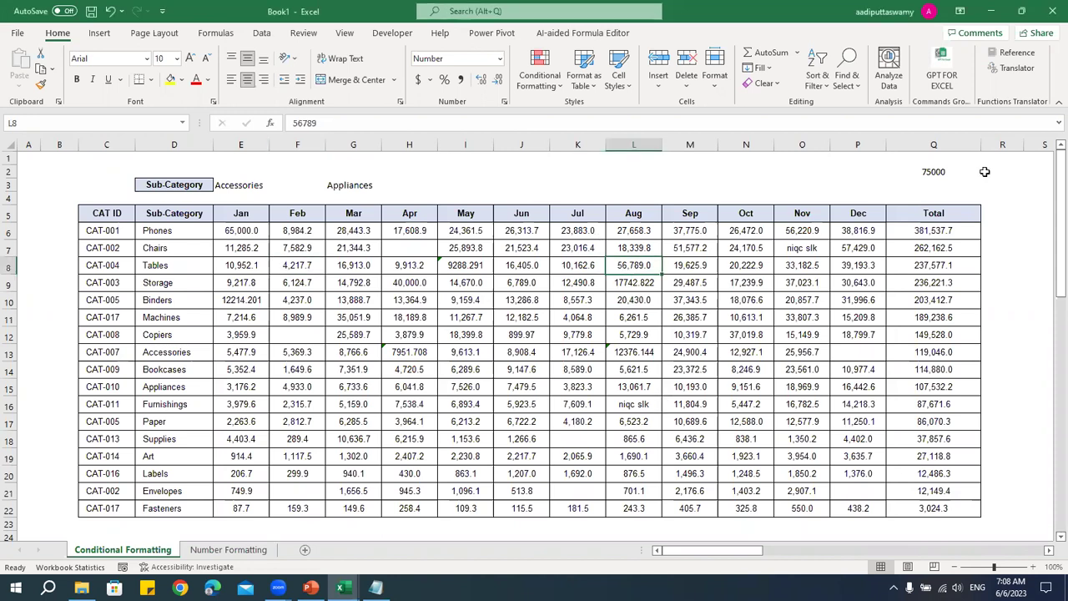
click(565, 251)
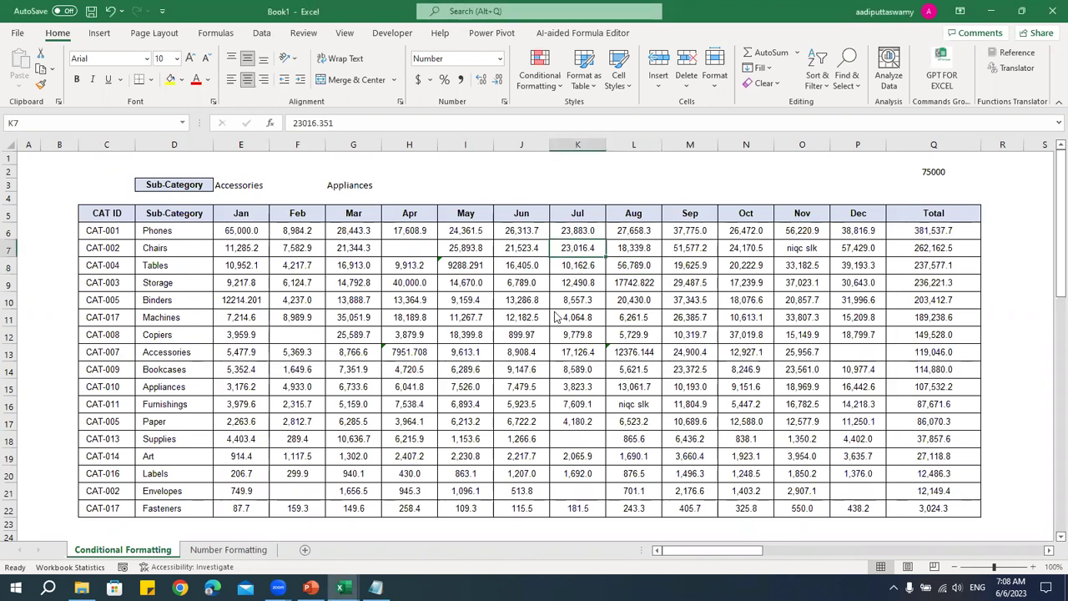
- Compare Book2's pasted cells L13, F15, F18, F19, H7, I7 and K14, then return to Book1
key(alt+Tab)
click(509, 320)
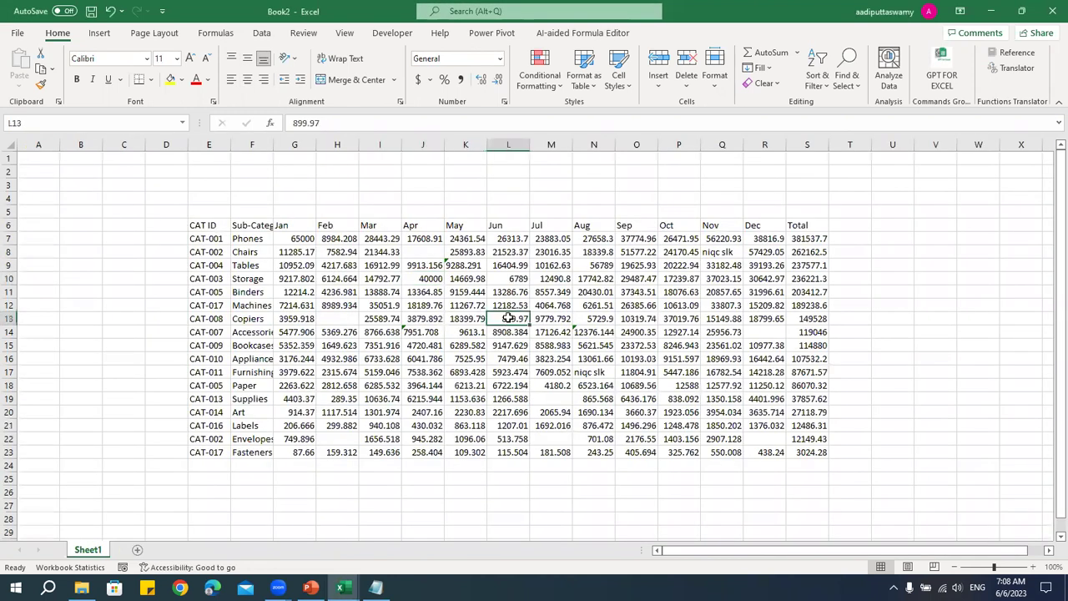
click(263, 346)
click(262, 386)
click(262, 399)
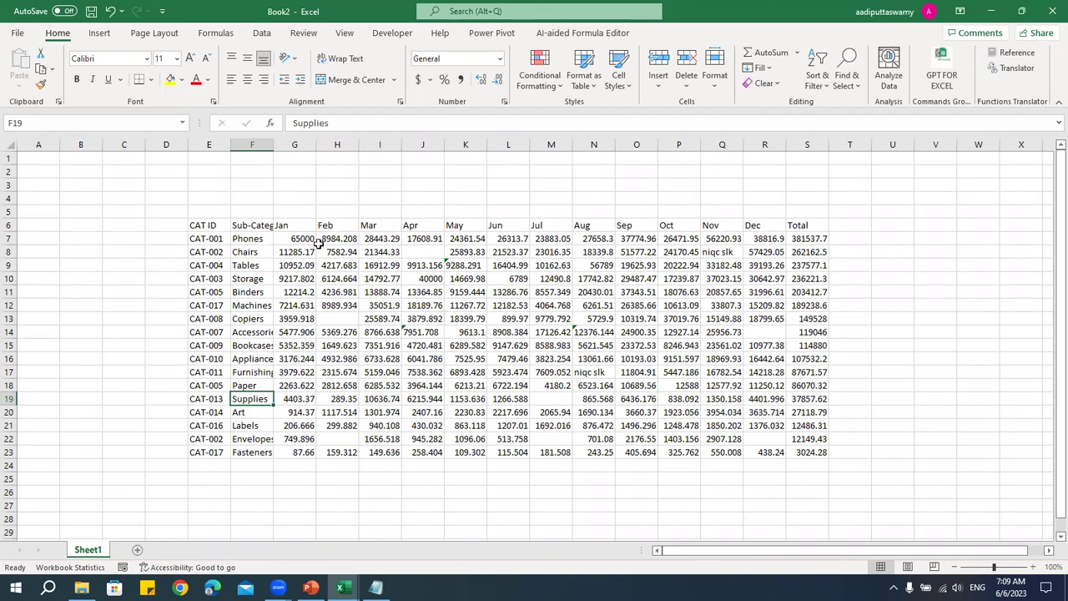
click(334, 239)
click(386, 242)
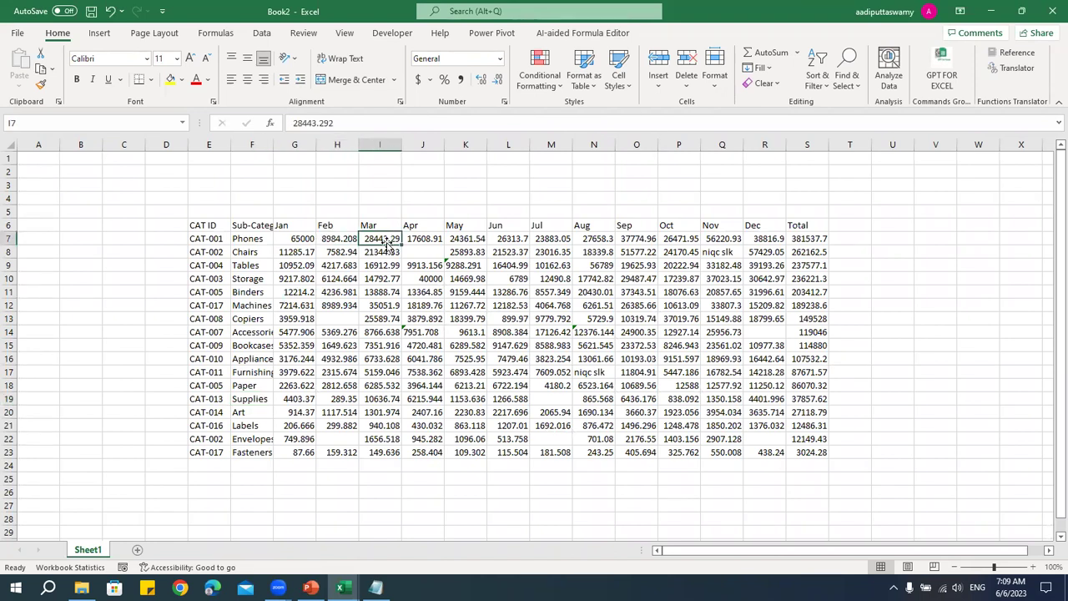
click(472, 330)
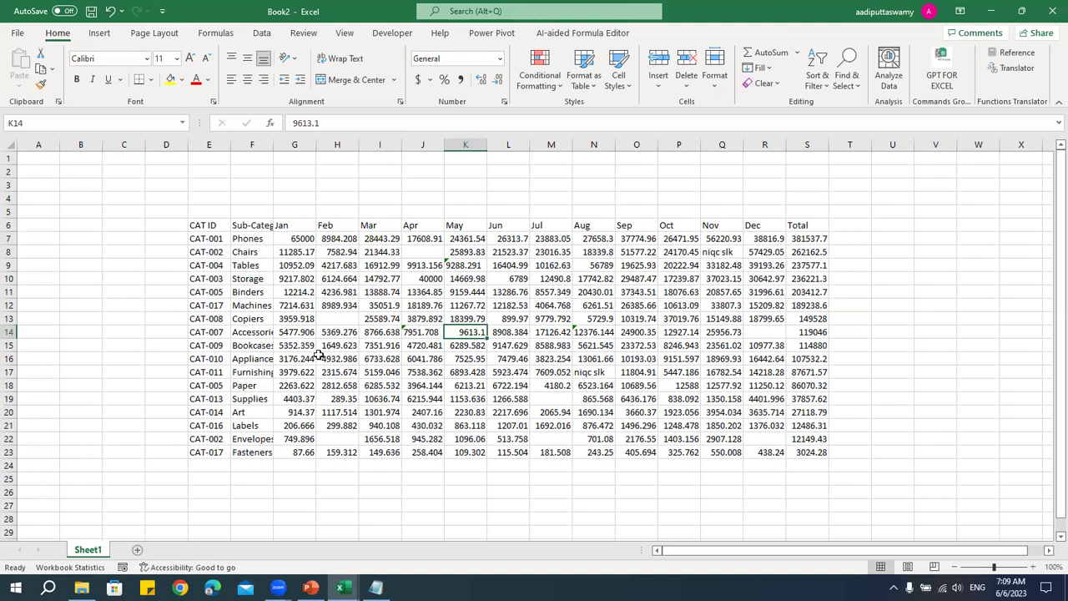
key(alt+Tab)
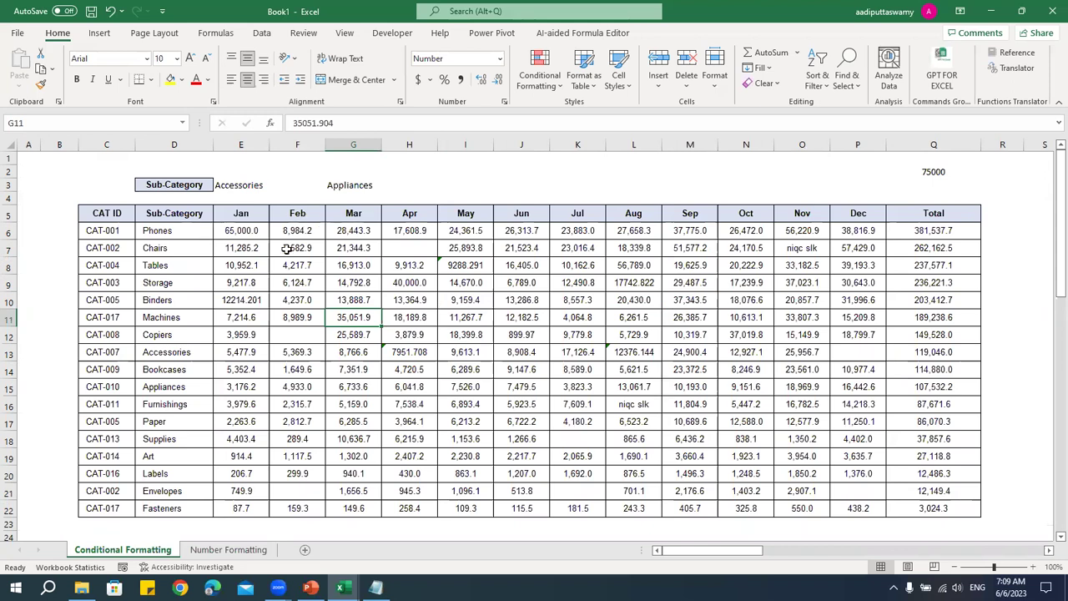
- Inspect Book1's formatted table: its Arial font, header row and the Total formula in Q8
drag(106, 215, 954, 503)
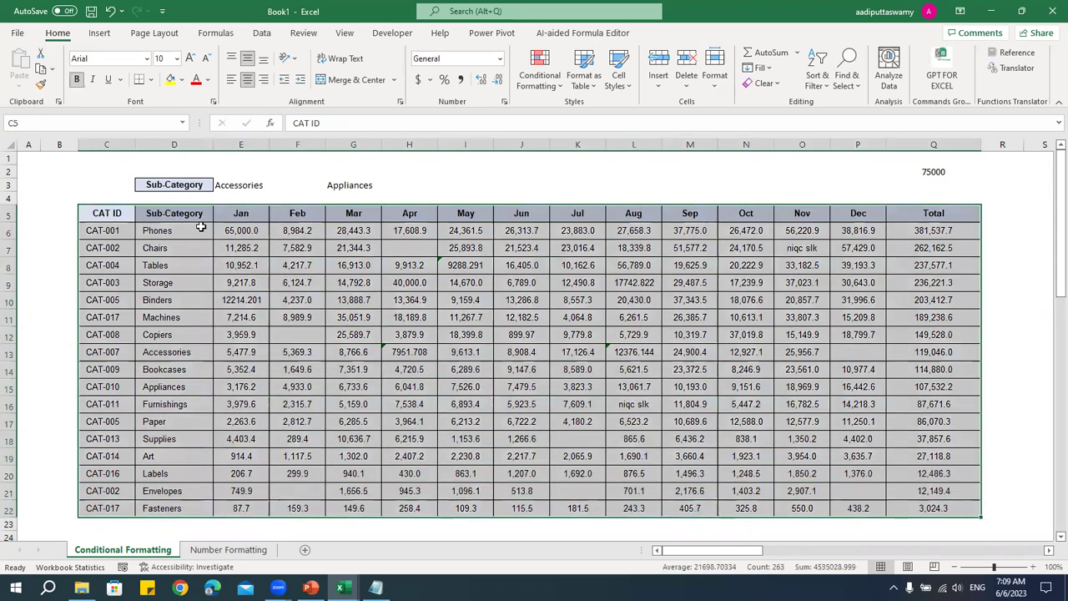
click(117, 61)
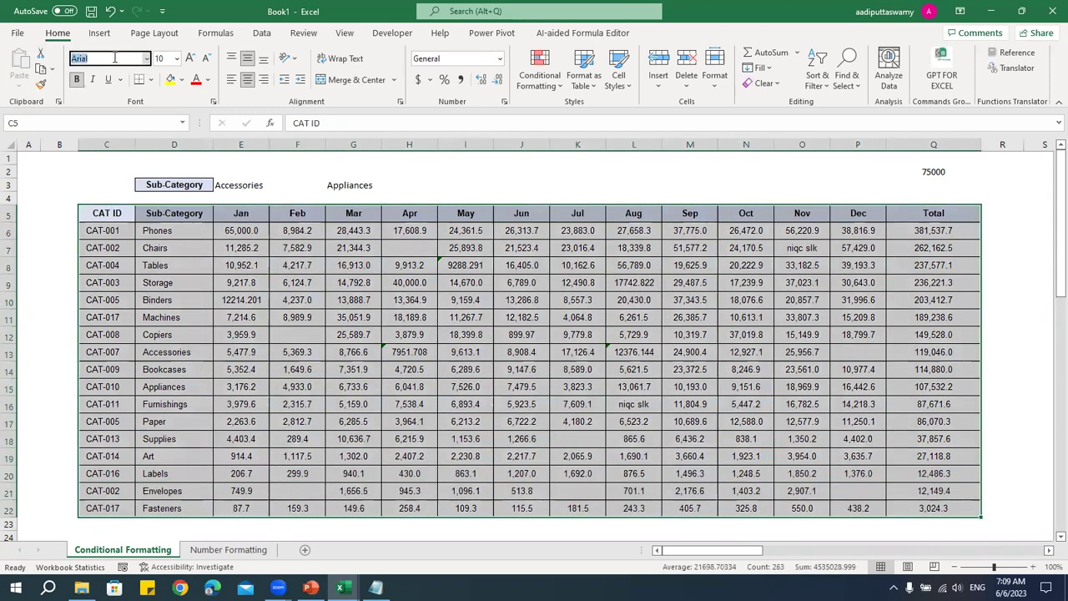
click(361, 372)
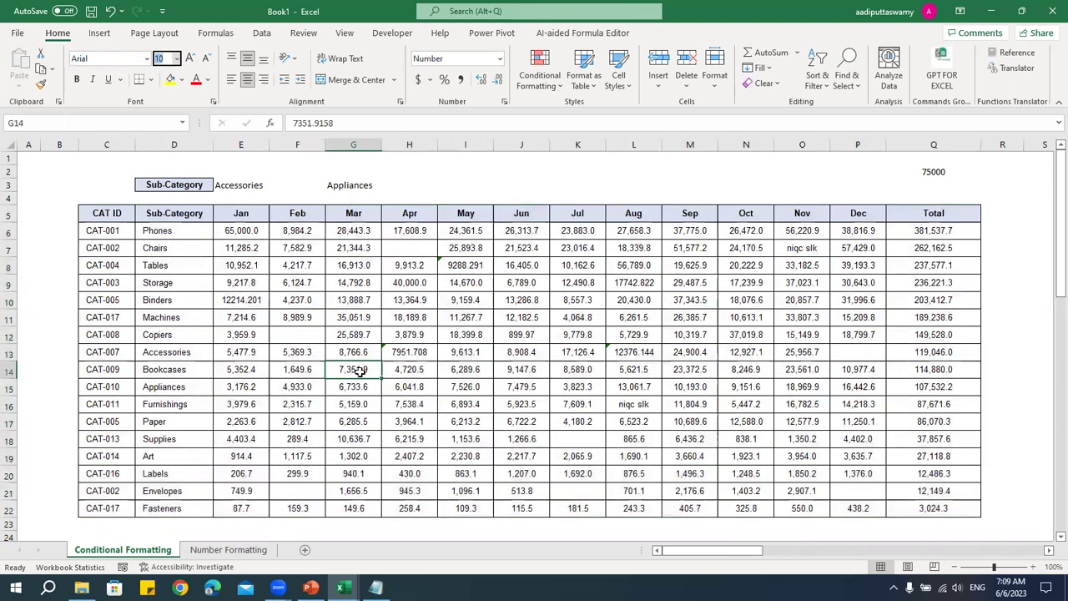
drag(99, 212, 937, 213)
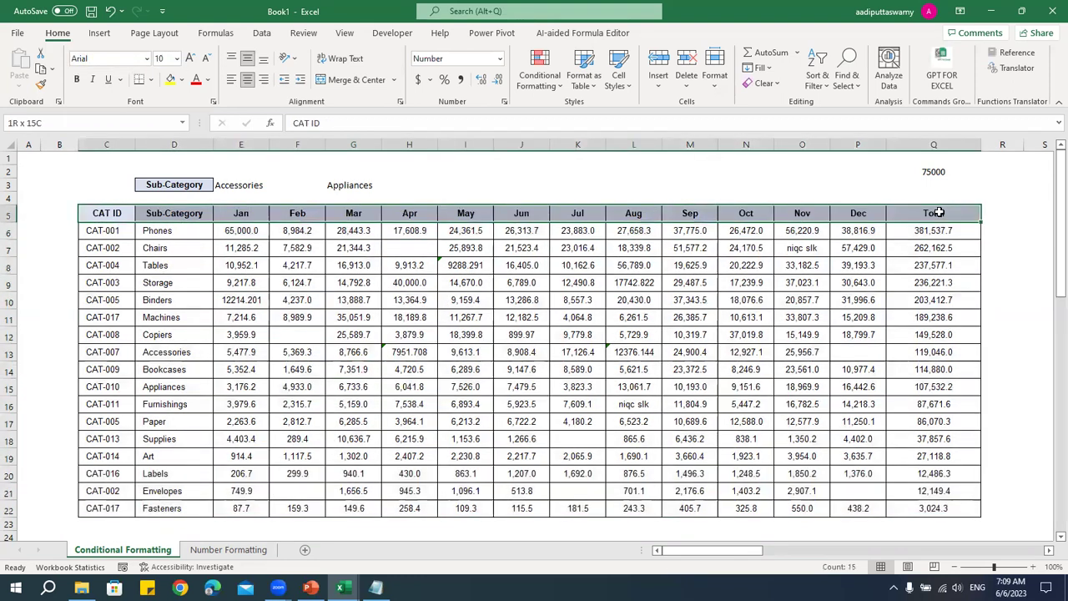
click(771, 338)
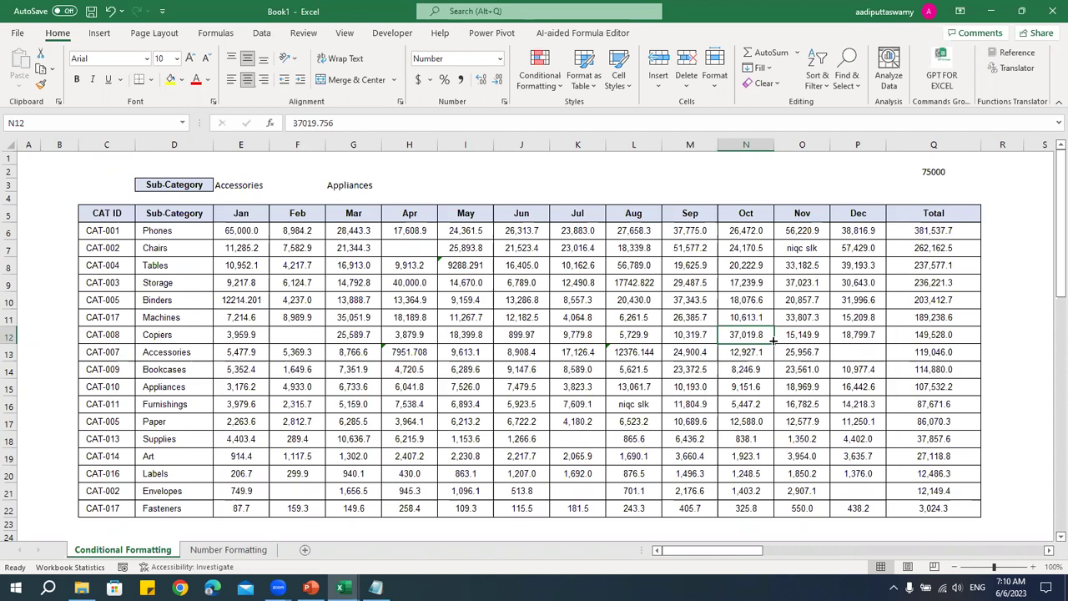
click(956, 263)
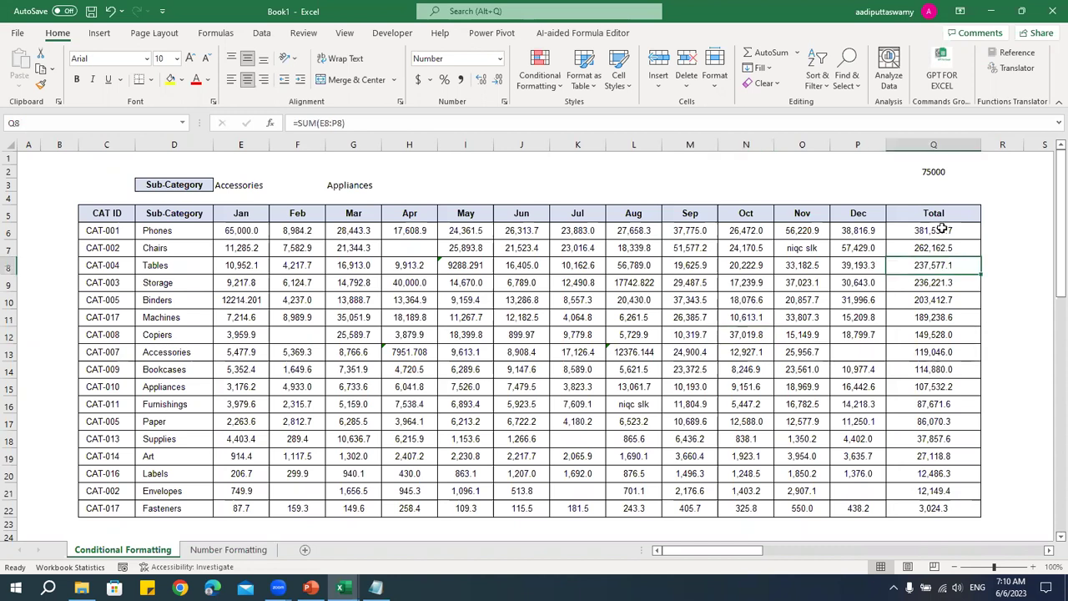
drag(121, 219, 926, 506)
- Close the Book2 workbook without saving its changes
mouse_move(342, 588)
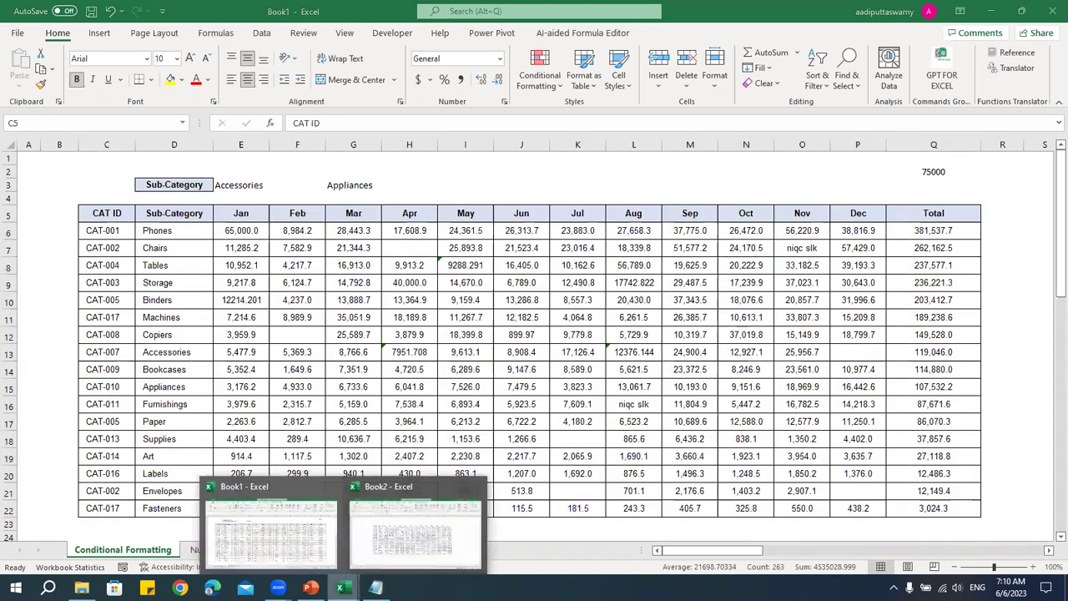
click(435, 528)
right_click(213, 11)
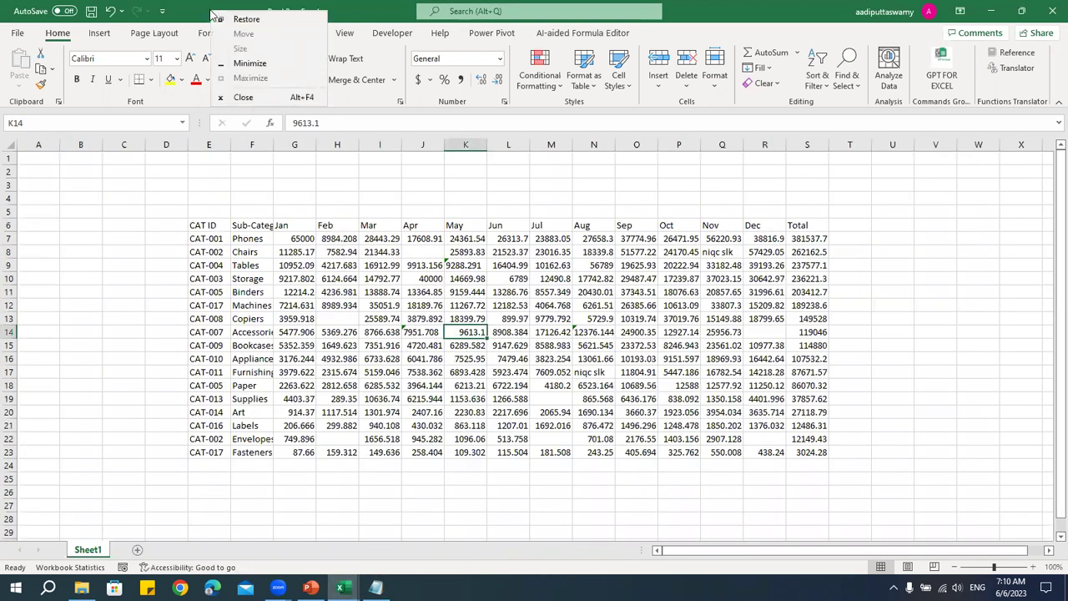
click(254, 99)
click(534, 310)
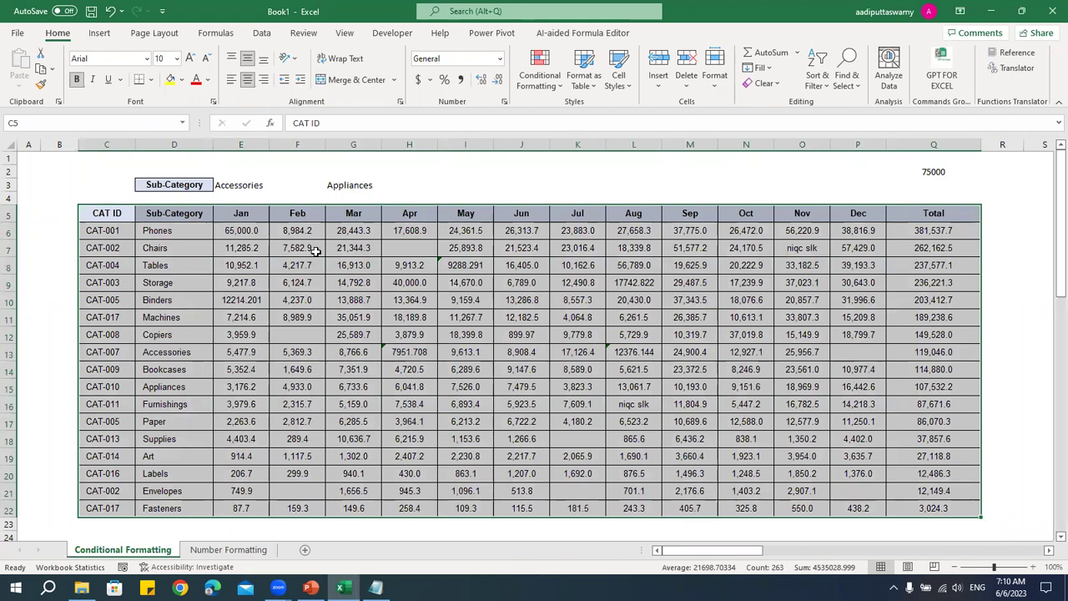
- Point out the CAT ID values, month headers, Total column and Phones row, then scroll right to the threshold notes
drag(107, 231, 103, 508)
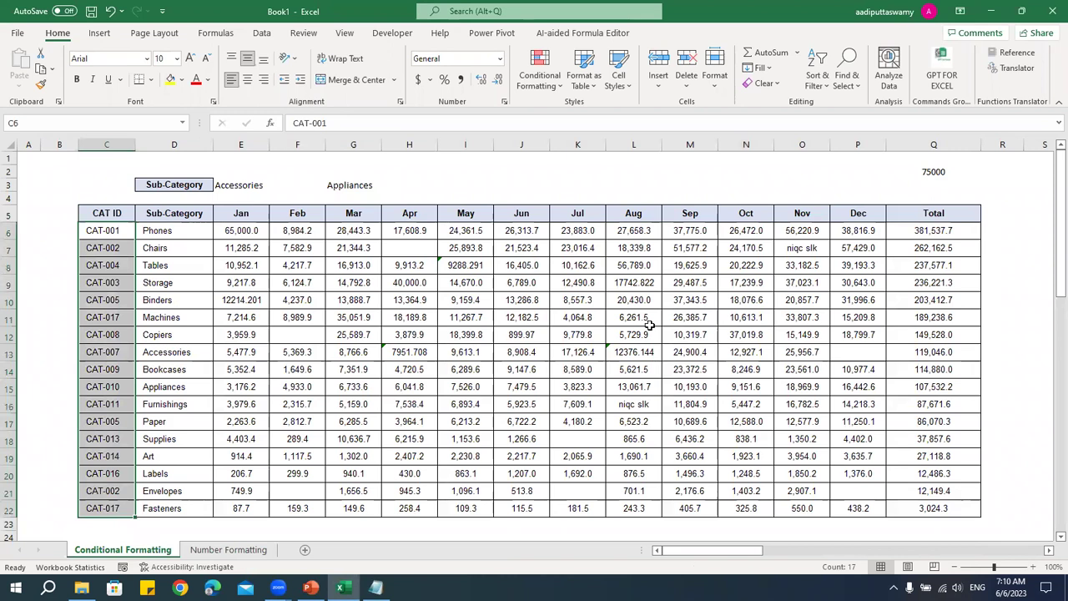
click(510, 332)
drag(248, 213, 843, 213)
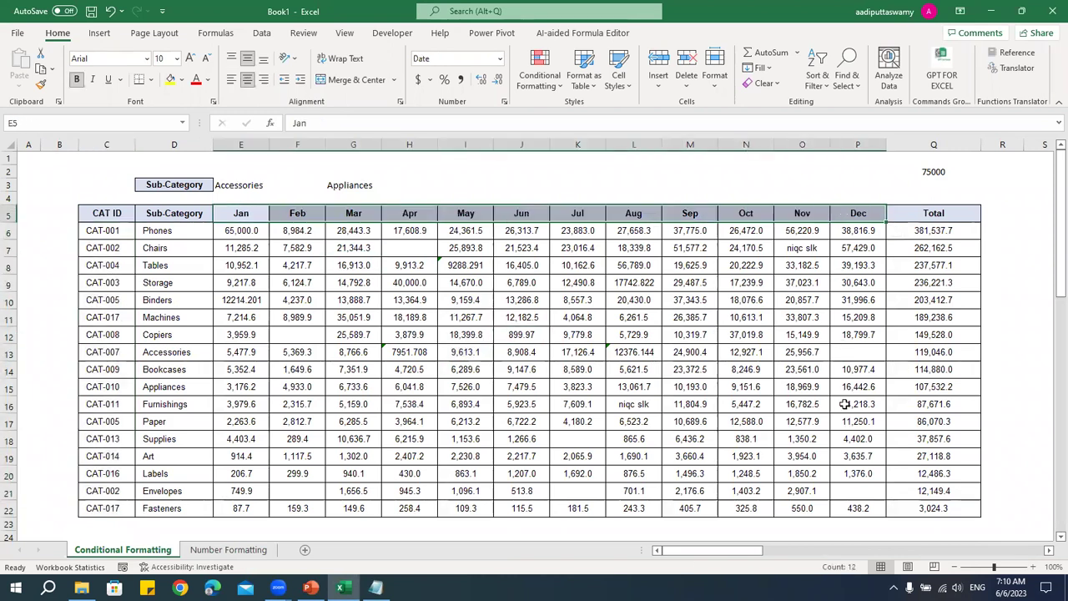
drag(942, 232, 939, 509)
drag(157, 233, 856, 234)
click(789, 304)
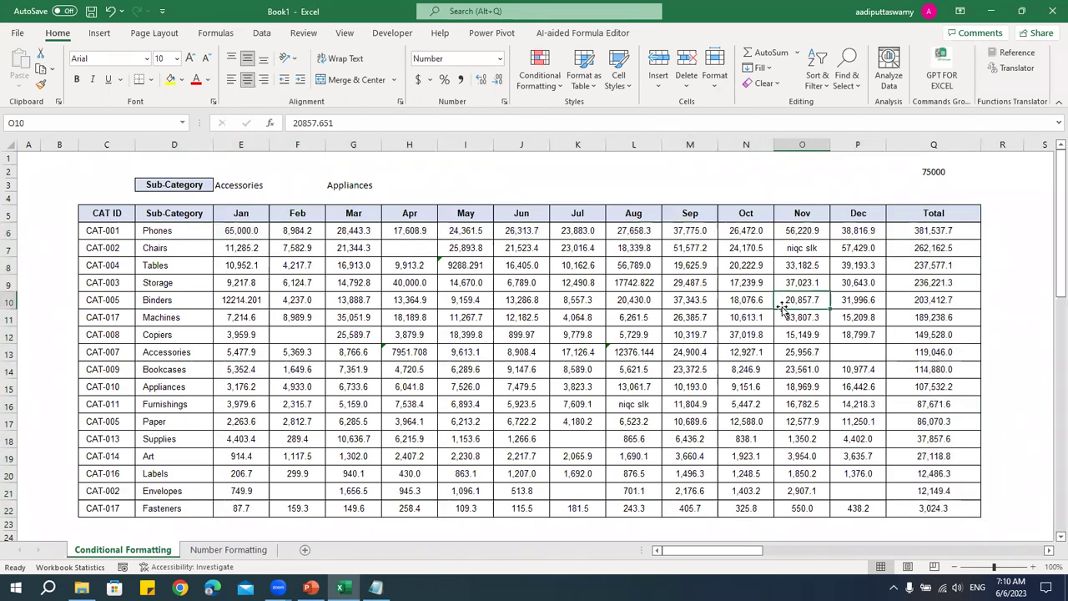
click(1049, 551)
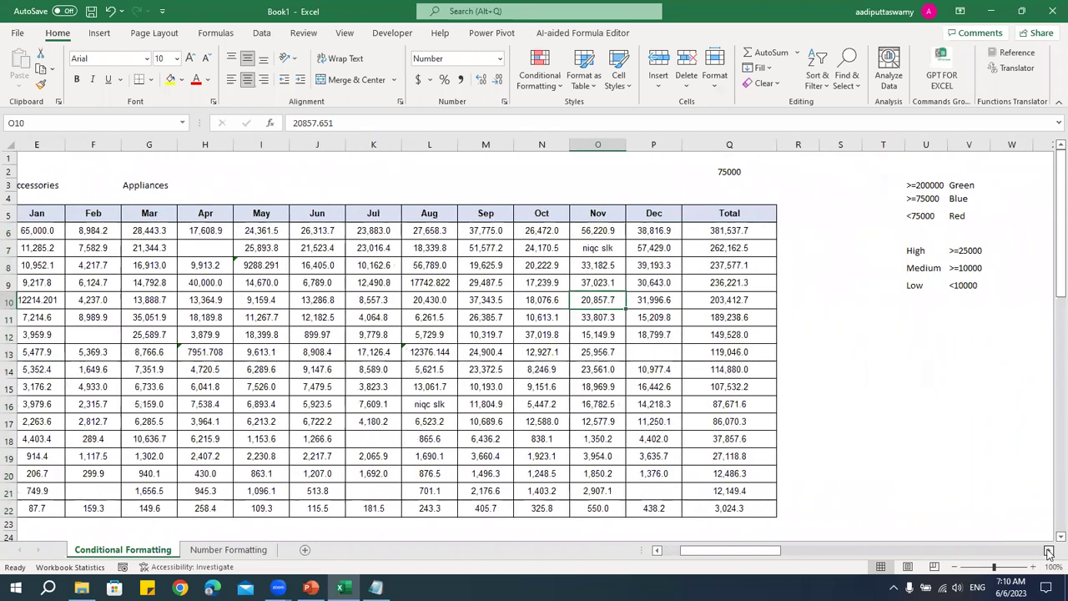
click(895, 476)
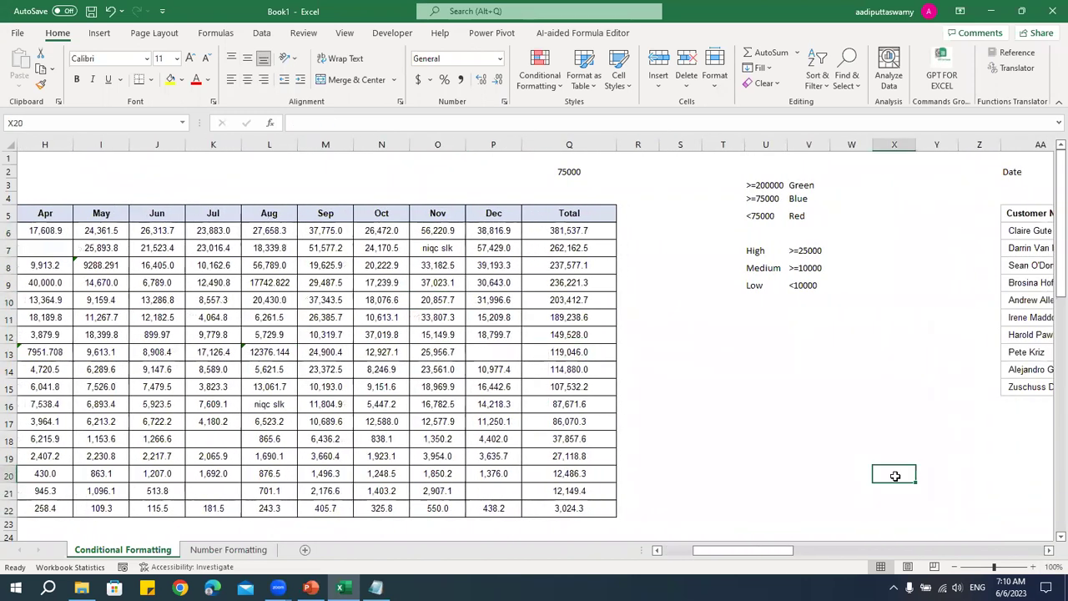
- Check the >=200000 Green threshold in U3, then select only the Total values Q6:Q22
drag(570, 234, 573, 508)
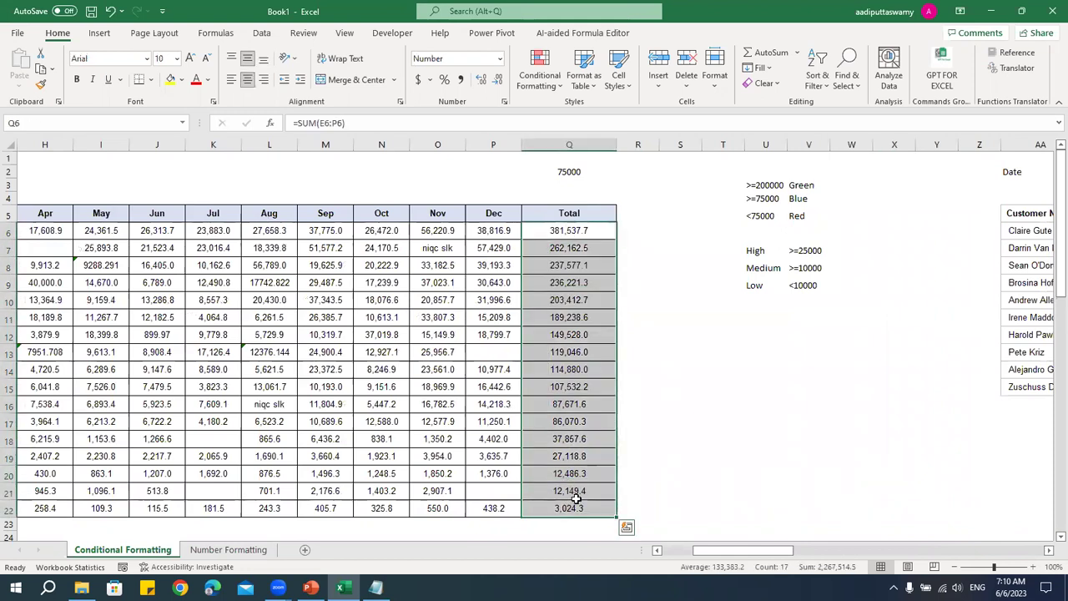
click(755, 182)
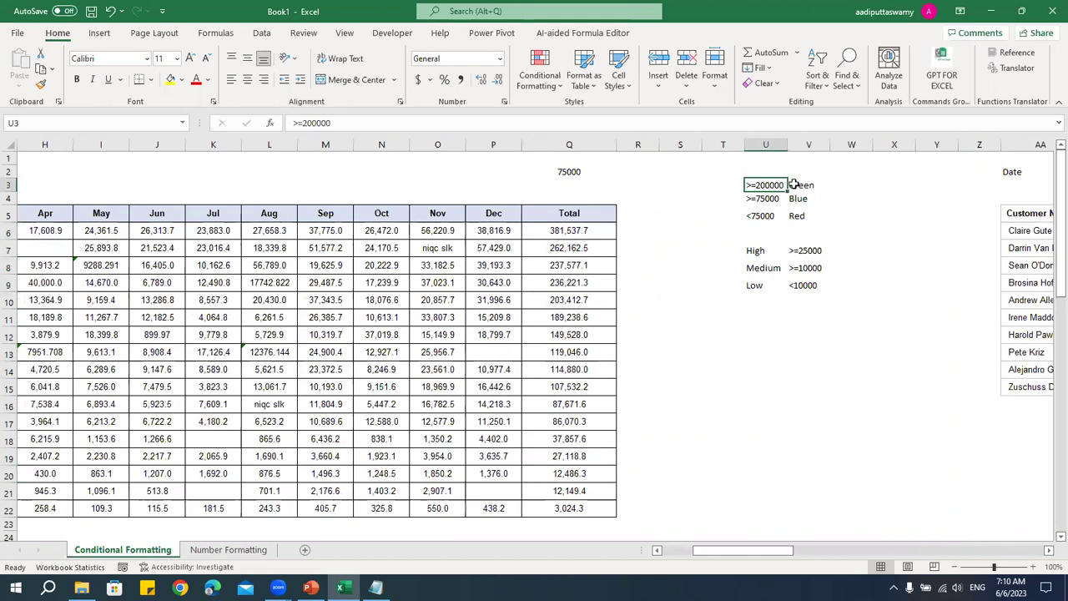
key(Right)
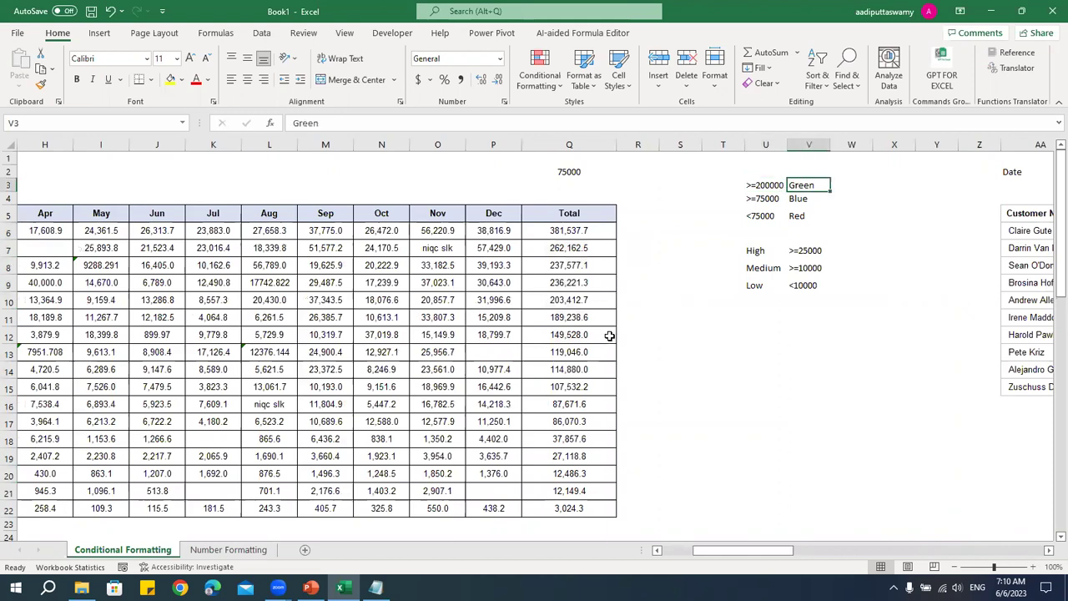
click(773, 187)
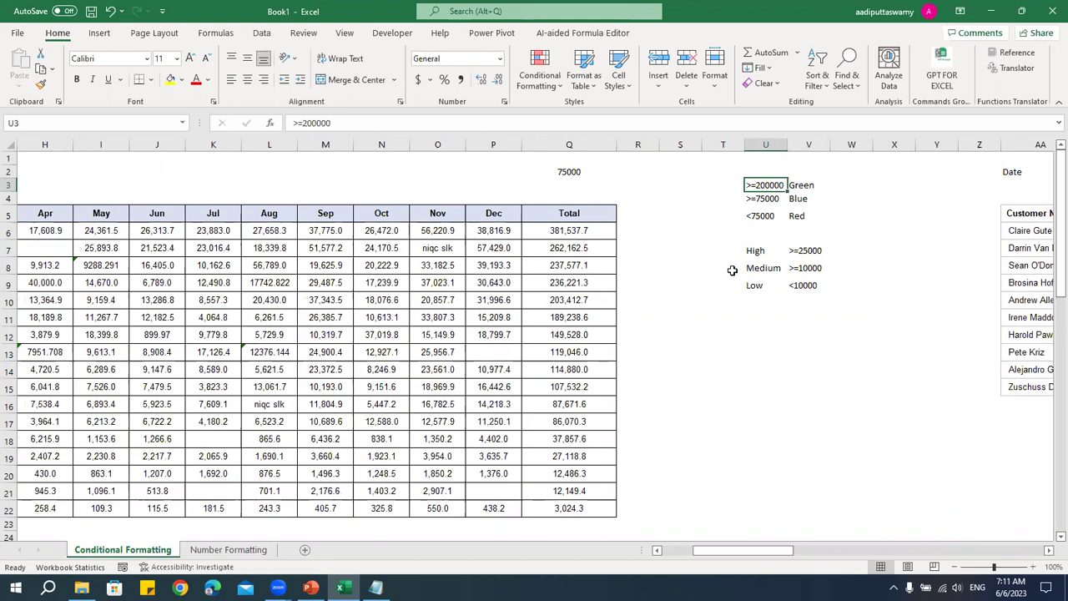
drag(593, 231, 576, 524)
click(768, 370)
drag(581, 230, 583, 510)
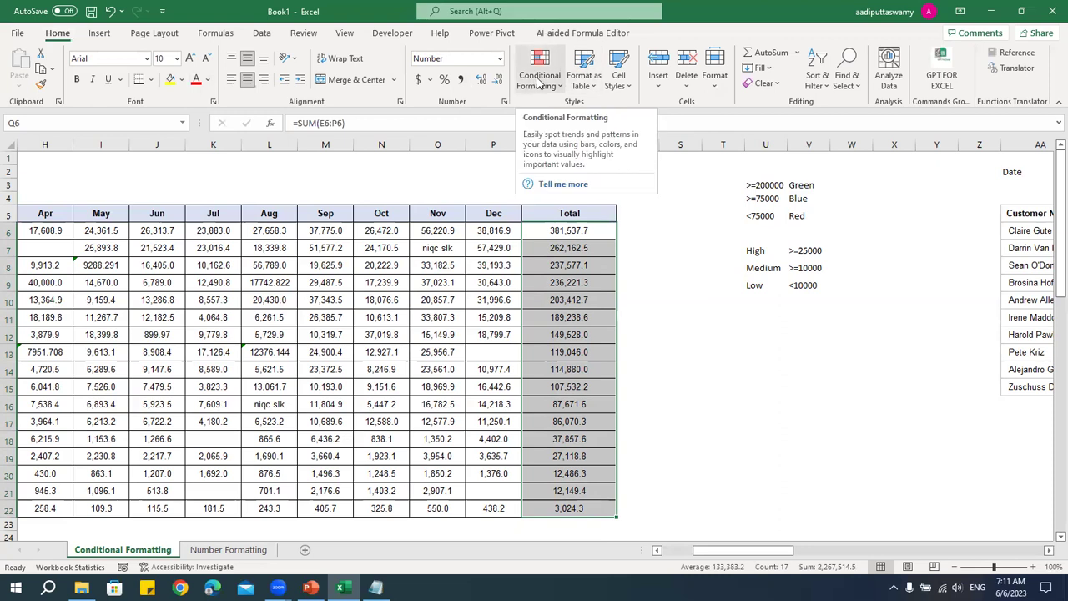
- Show the Conditional Formatting menu's Highlight Cells Rules, dismiss it, and reopen the menu
click(538, 81)
mouse_move(574, 110)
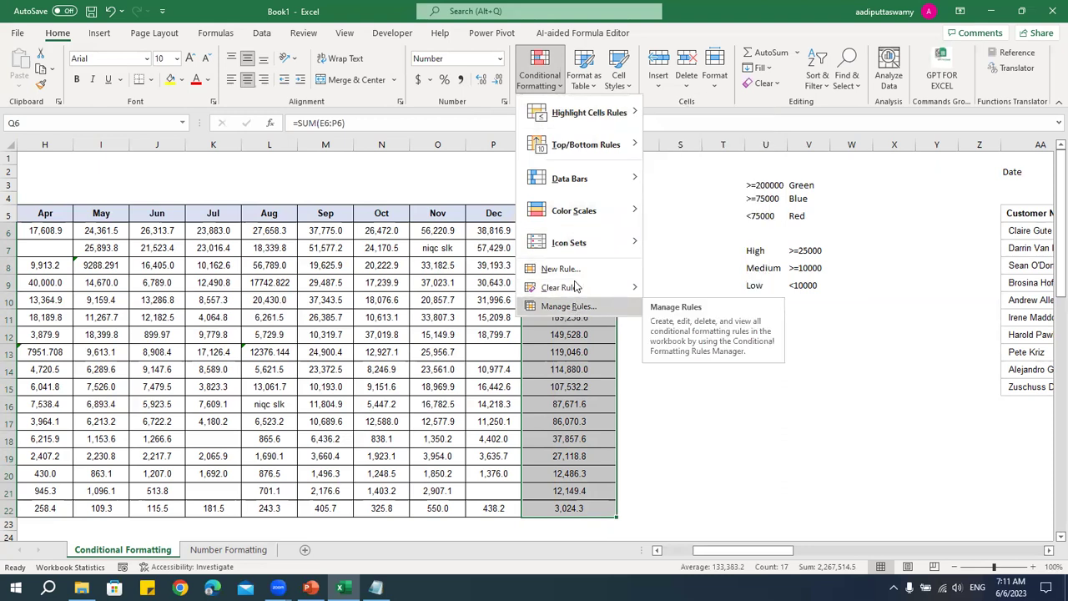
click(615, 317)
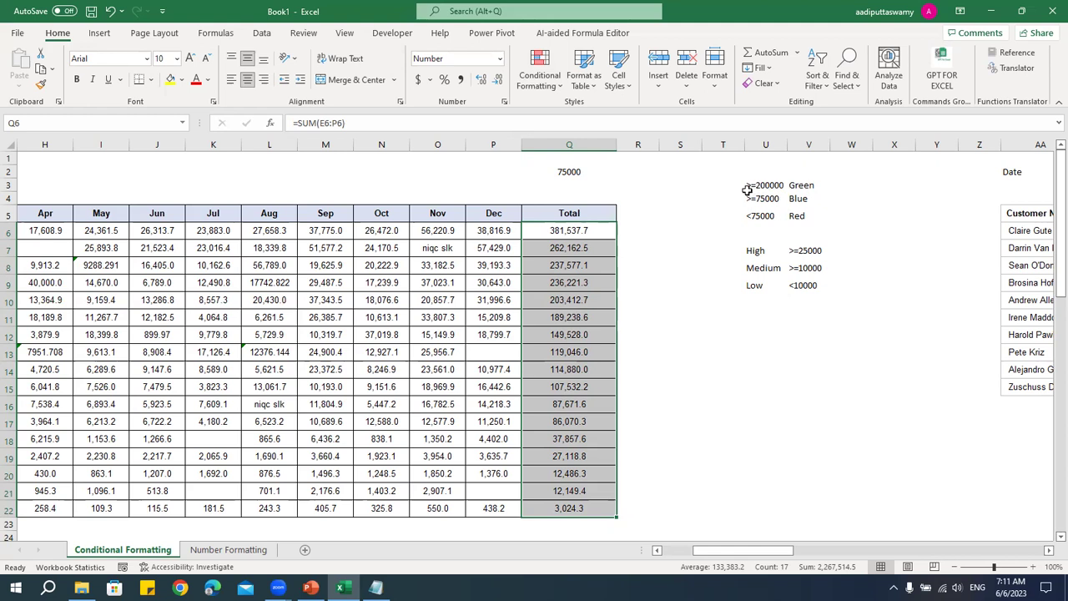
click(543, 81)
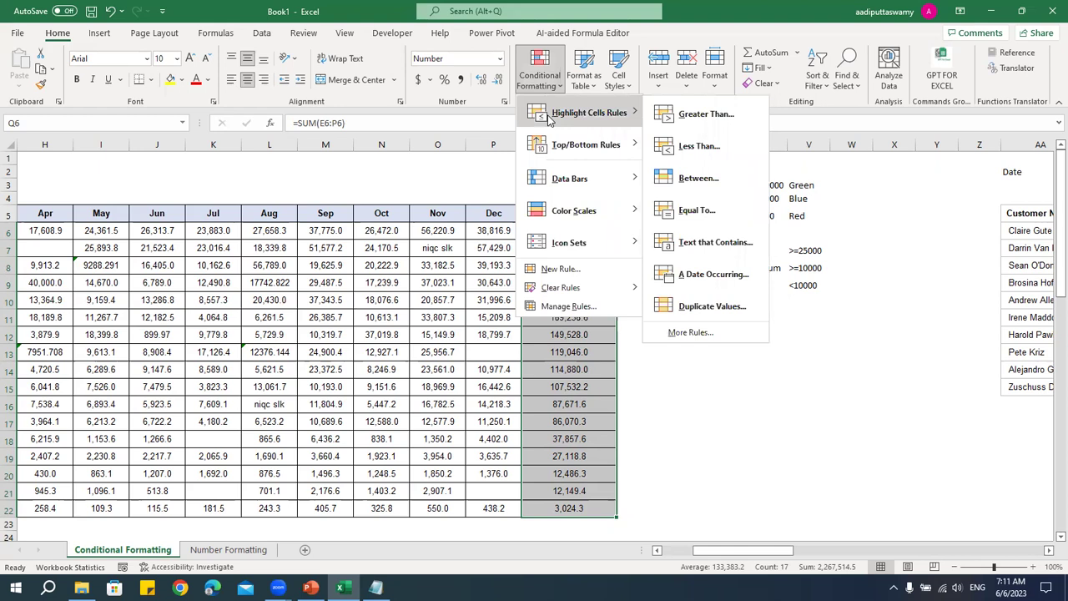
- Start a Greater Than rule and replace the suggested 192,281.0 threshold with 200000
click(707, 117)
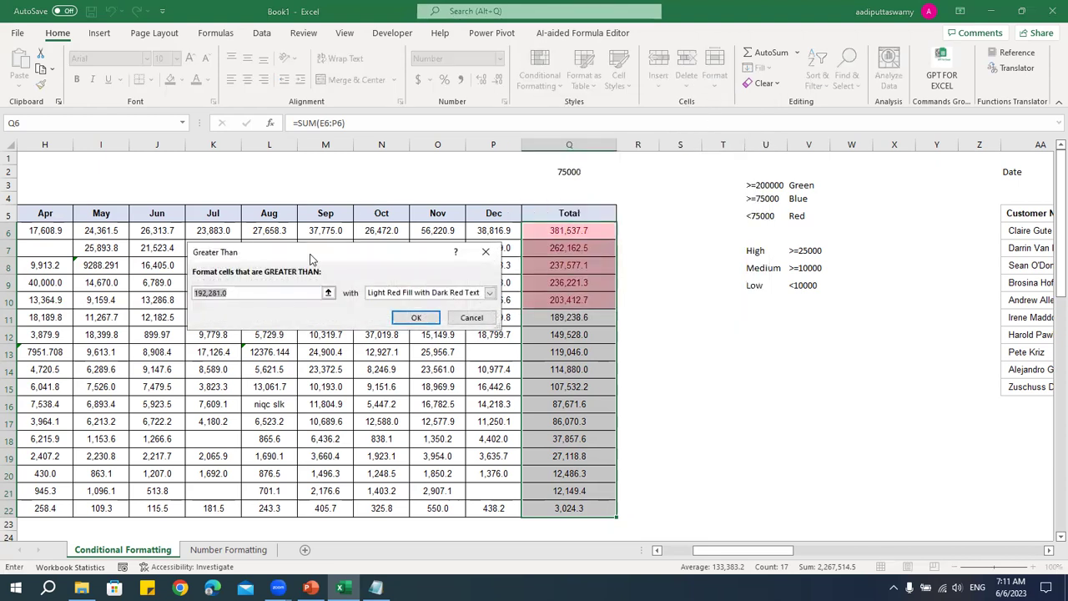
drag(309, 259, 289, 150)
click(233, 185)
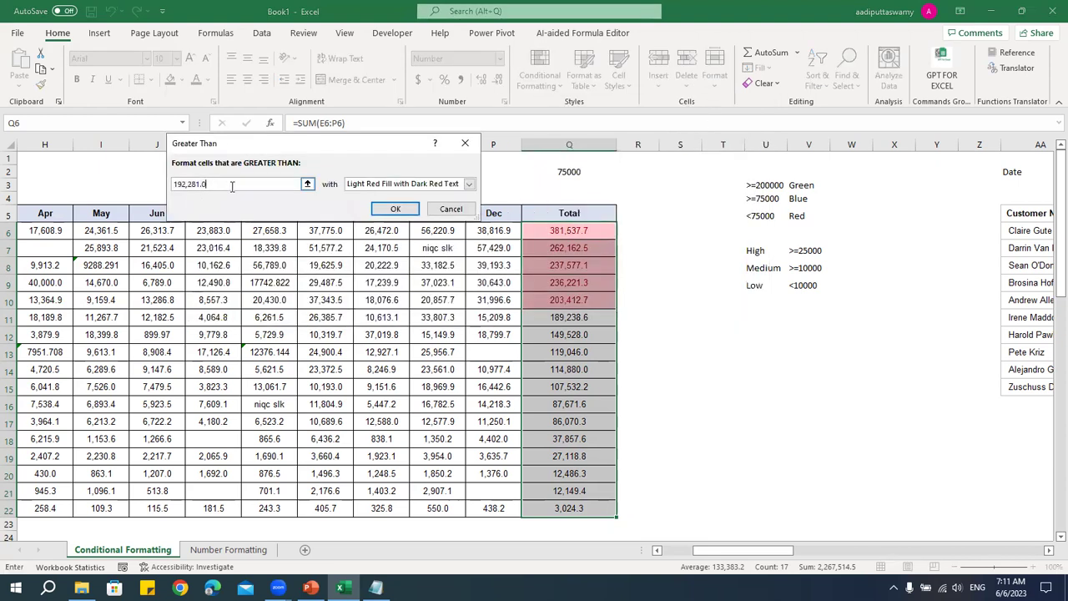
drag(209, 185, 164, 184)
text(200000)
- Preview the highlight styles: yellow, green and light red fills, red text, and red border
click(470, 185)
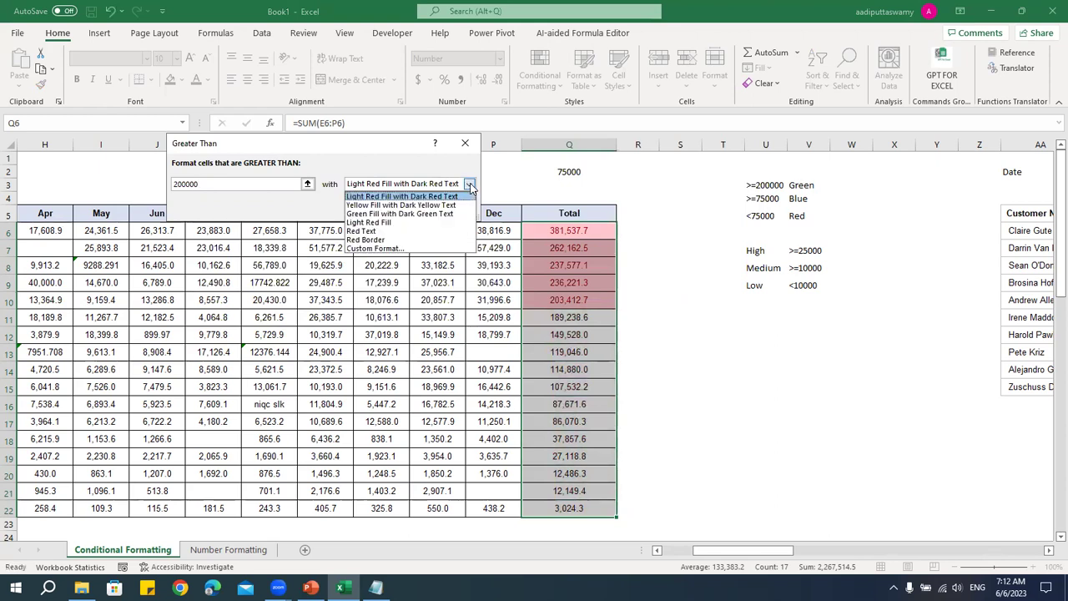
key(Down)
key(Return)
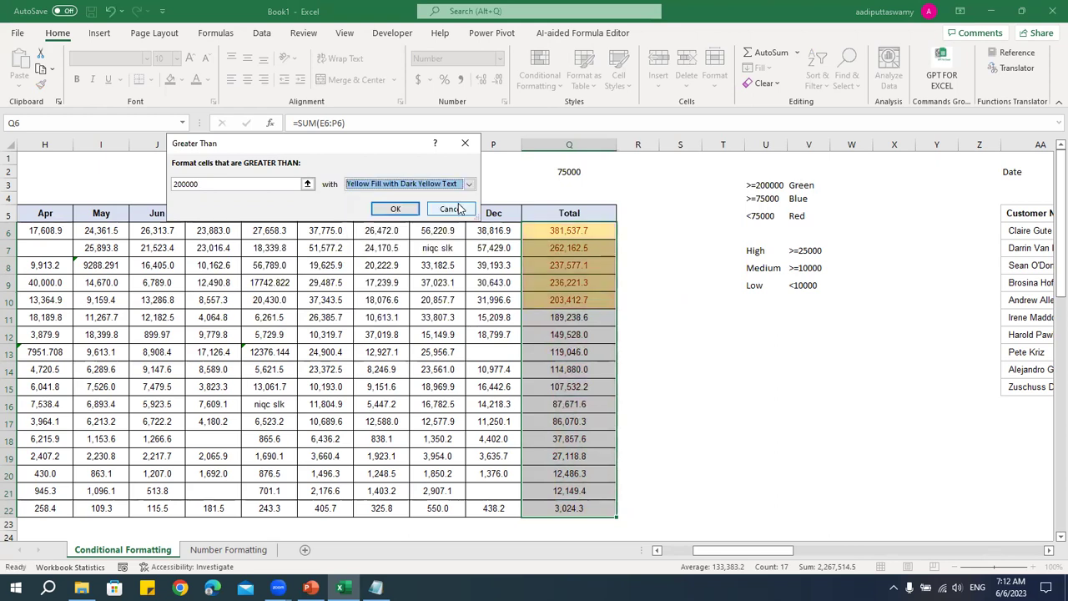
click(470, 184)
click(401, 214)
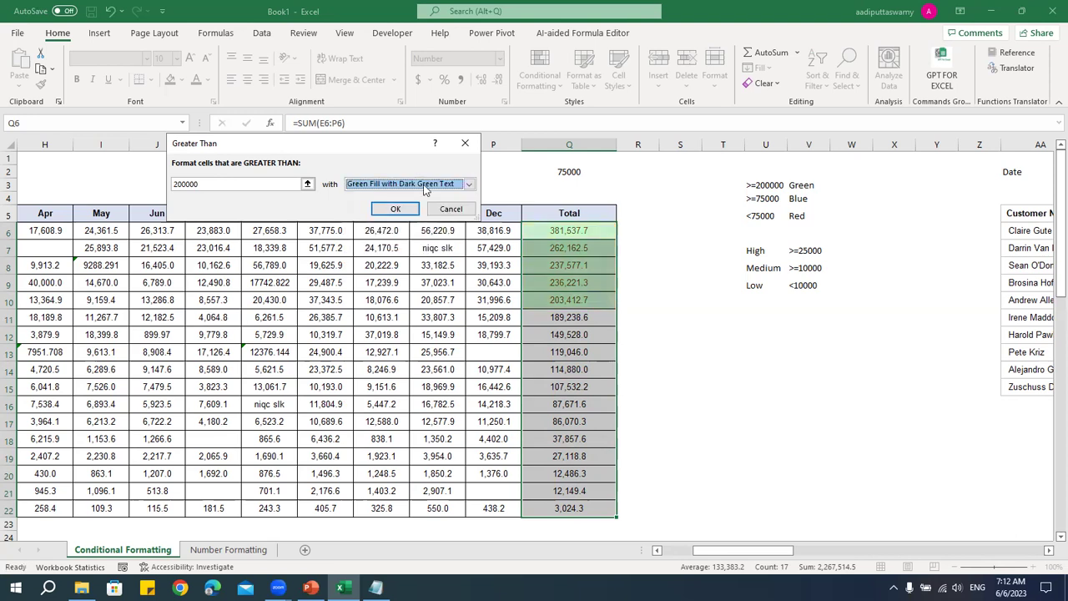
click(405, 184)
click(376, 222)
click(405, 184)
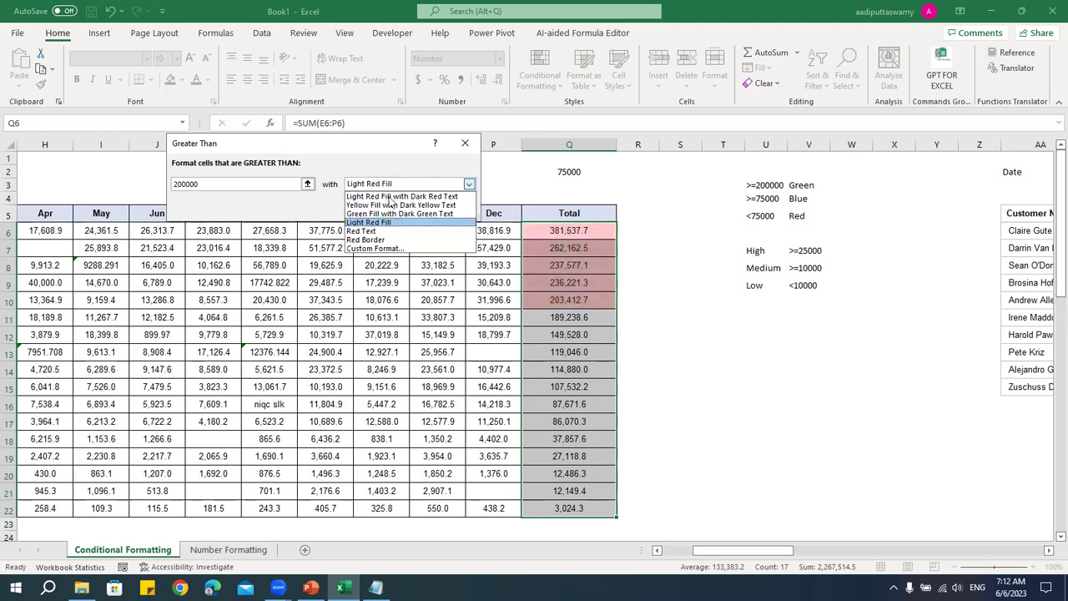
click(384, 232)
click(470, 184)
click(401, 240)
click(428, 184)
click(409, 197)
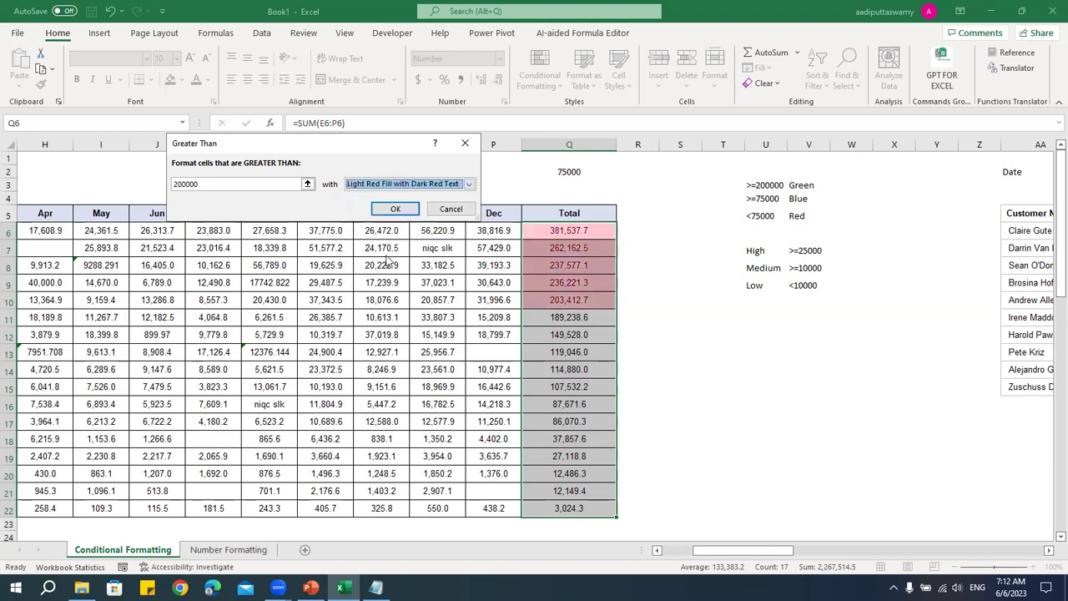
- Choose Yellow Fill with Dark Yellow Text and apply the rule
click(387, 183)
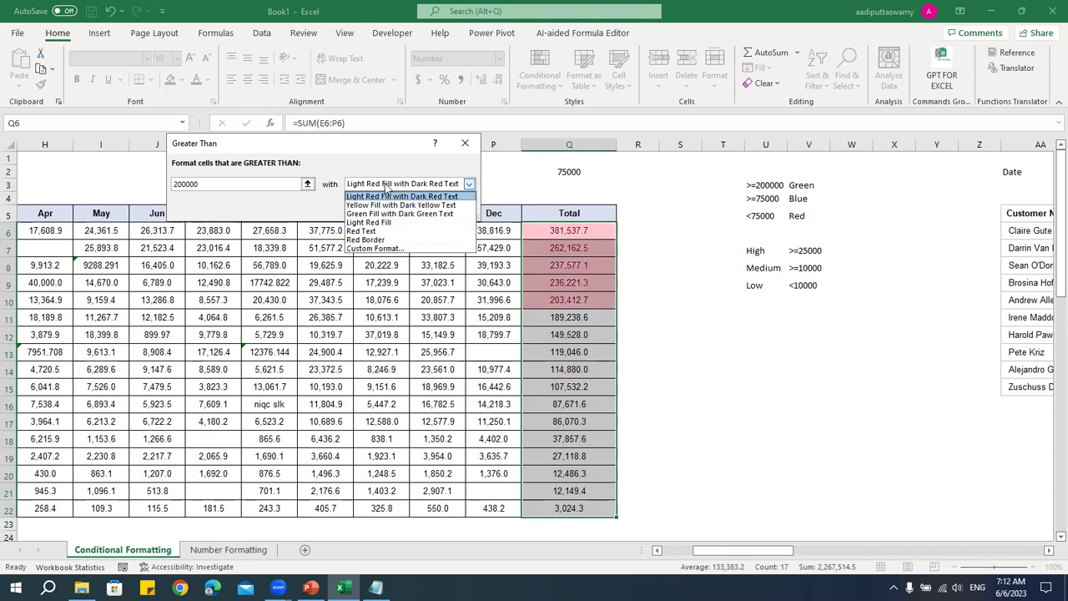
click(386, 204)
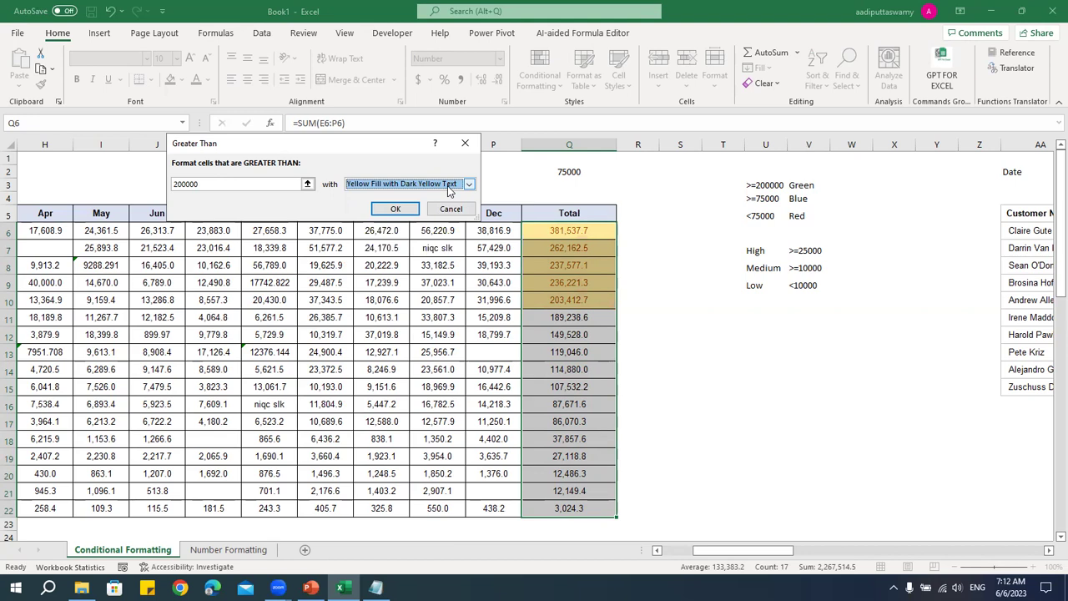
click(394, 209)
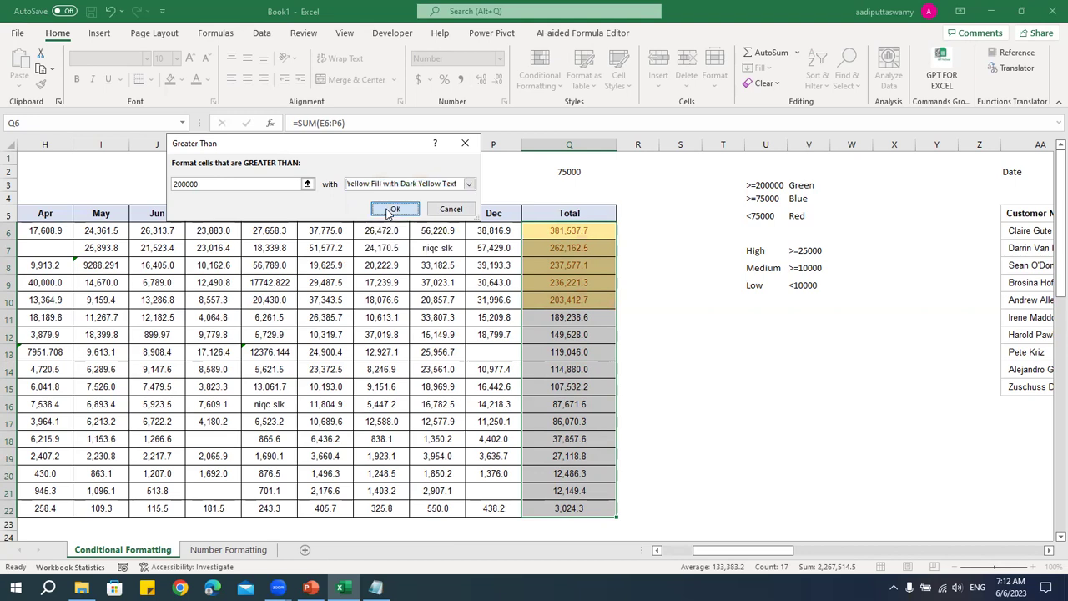
click(763, 334)
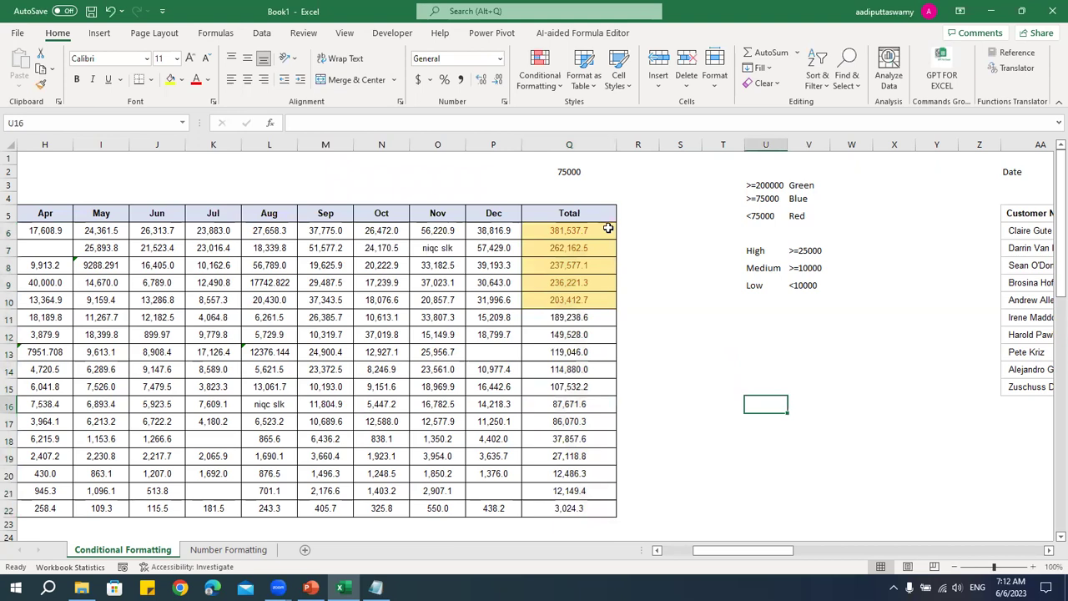
- Select the five yellow totals Q6:Q10, then extend the selection to all Total values
drag(607, 227, 608, 307)
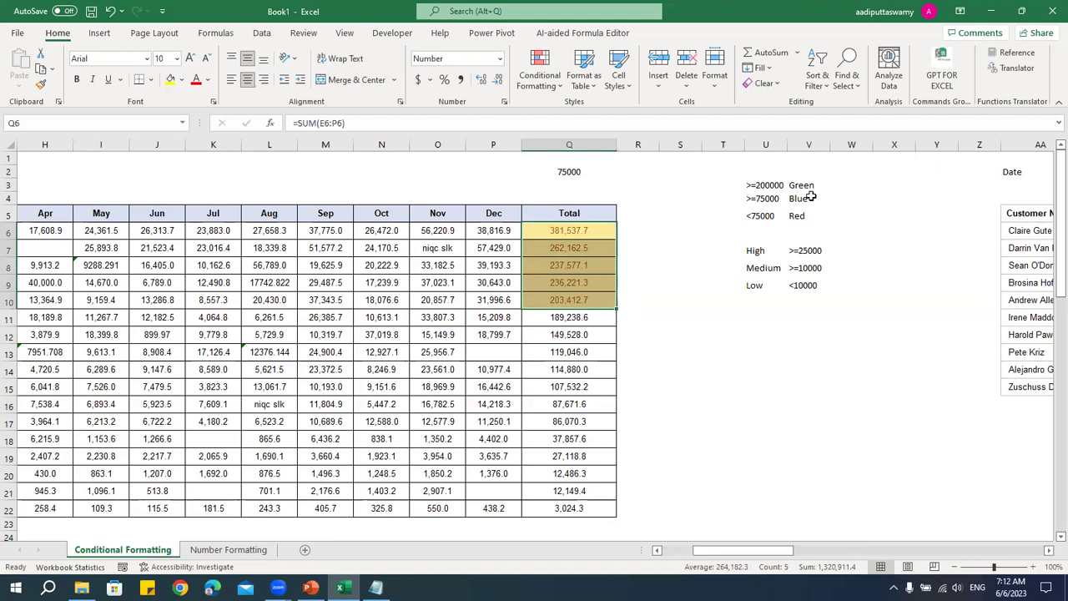
drag(594, 236, 594, 301)
click(809, 184)
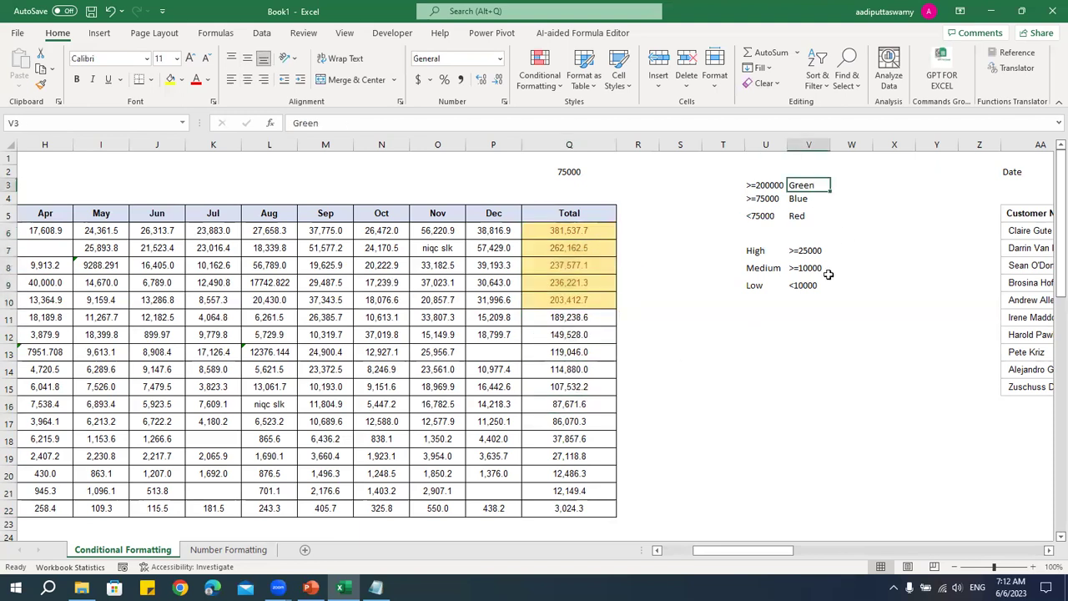
drag(574, 235, 587, 301)
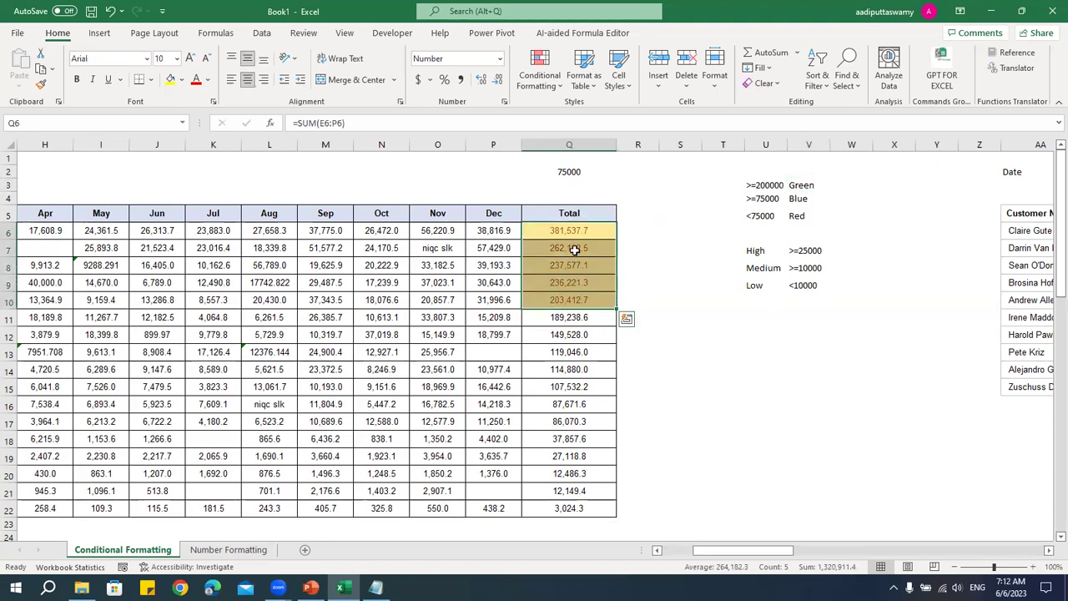
drag(581, 233, 568, 506)
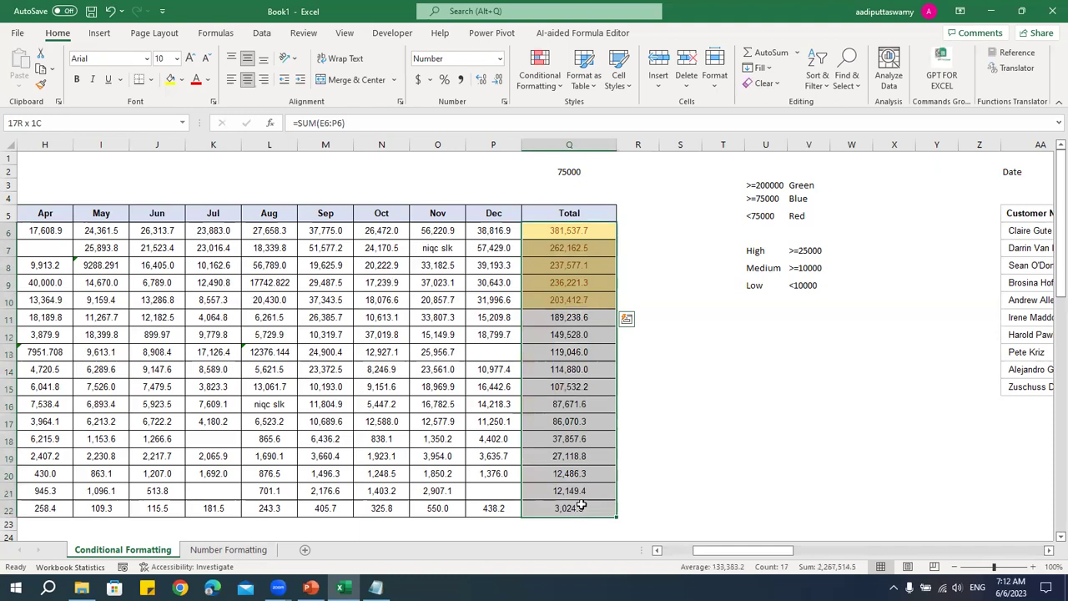
click(539, 85)
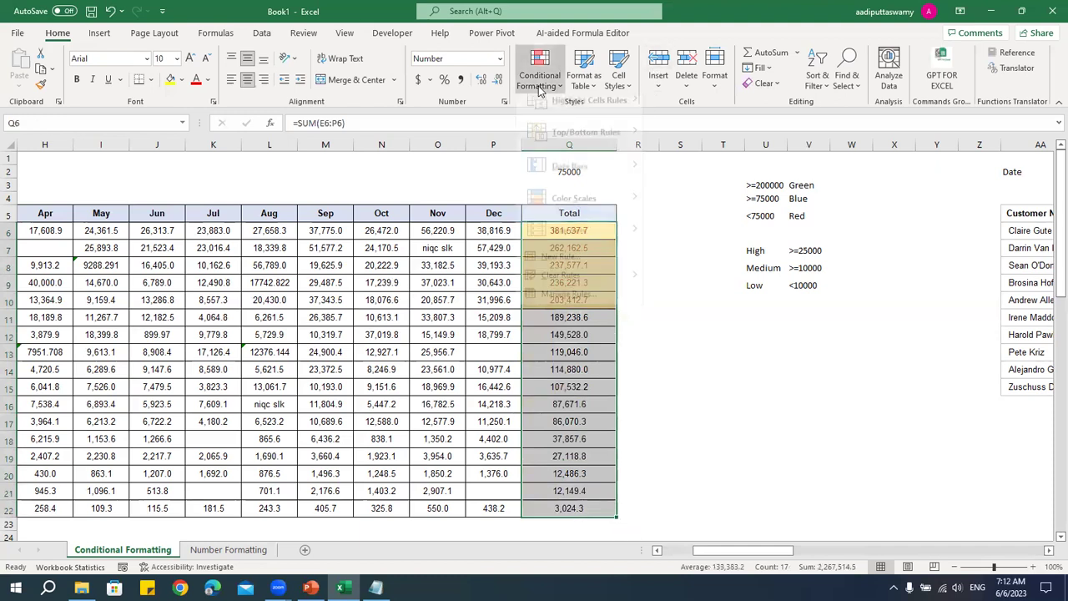
- Start a Greater Than 200000 rule that uses a custom format
mouse_move(540, 116)
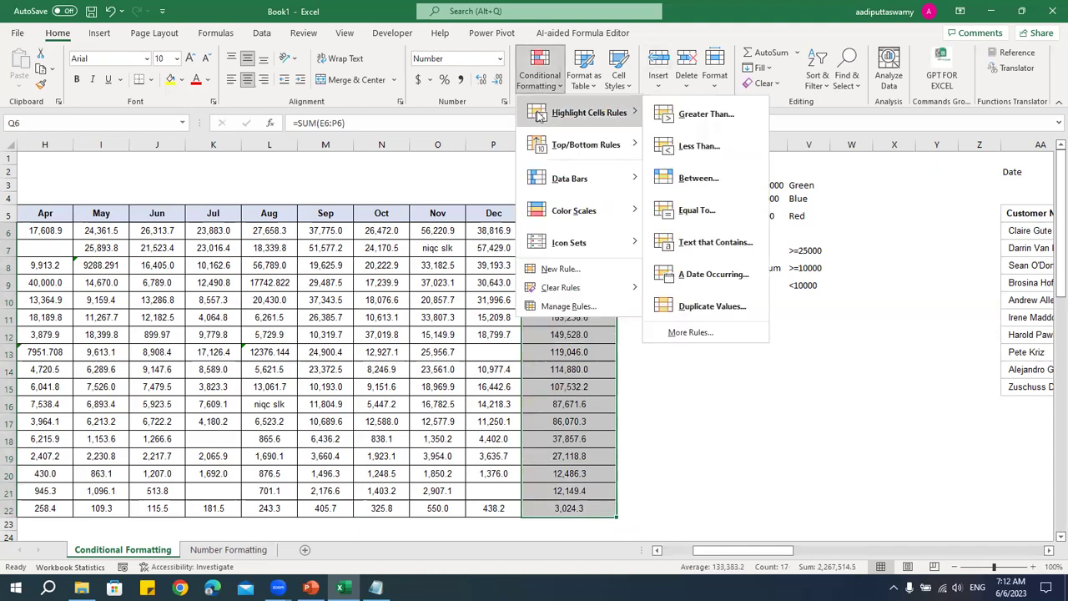
click(707, 114)
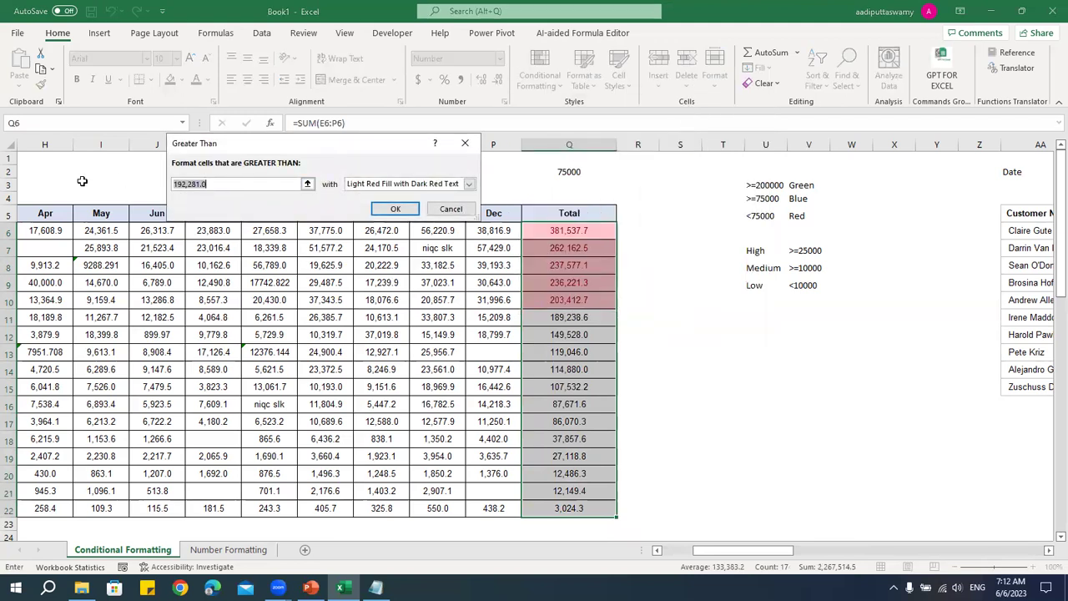
text(200000)
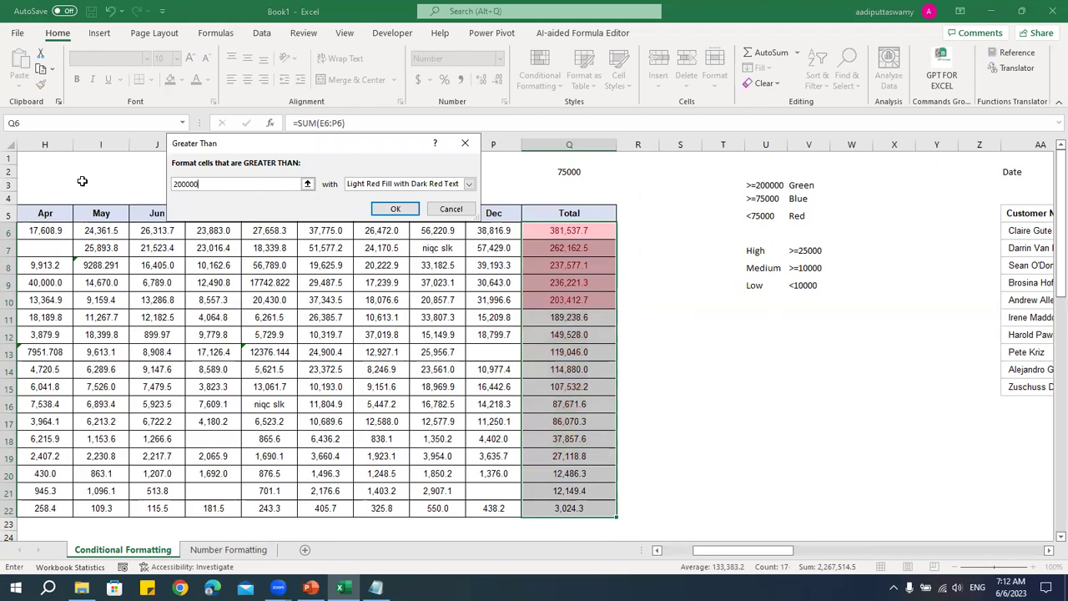
click(469, 184)
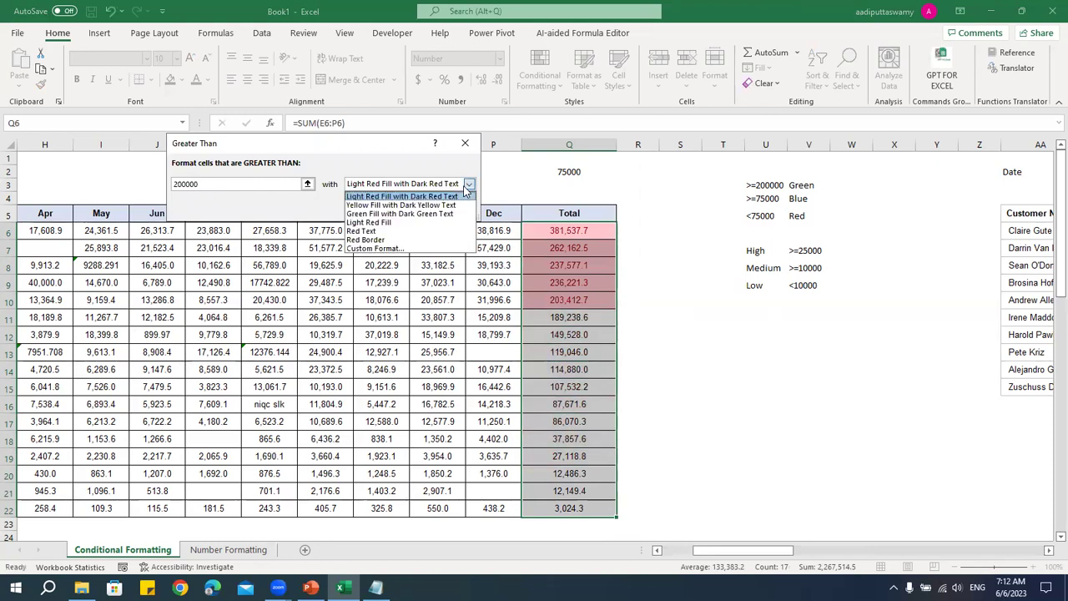
click(374, 248)
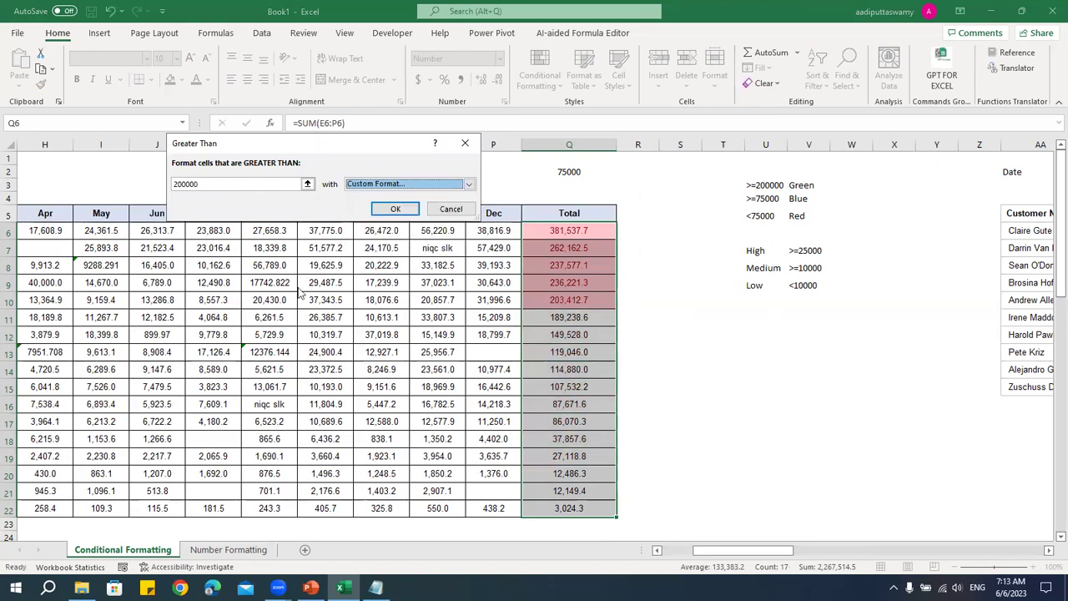
- Set a dark green background fill in the Format Cells dialog
drag(291, 9, 235, 131)
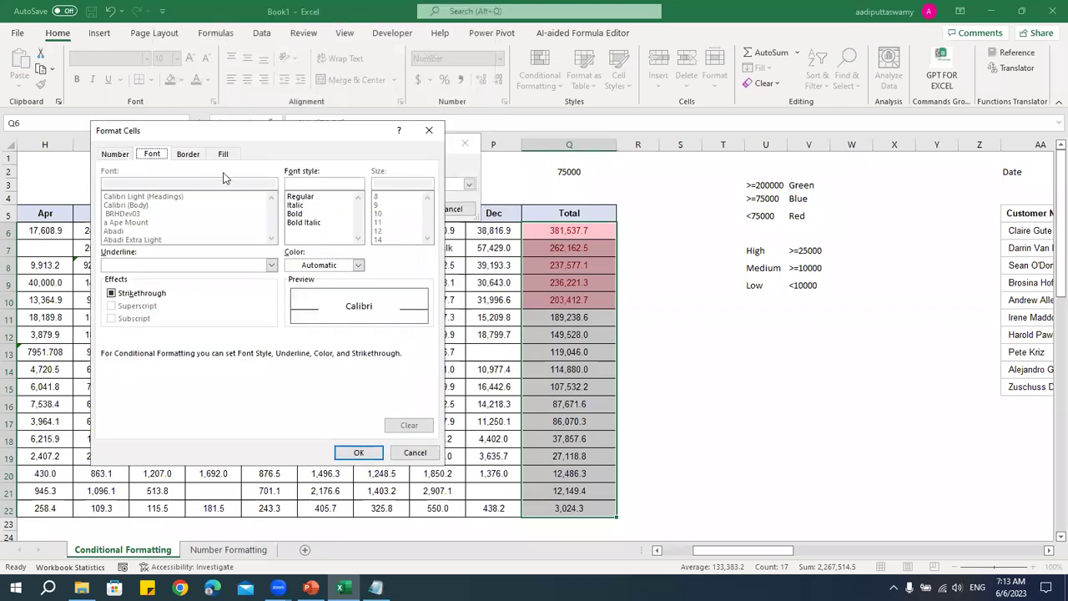
click(224, 157)
click(189, 156)
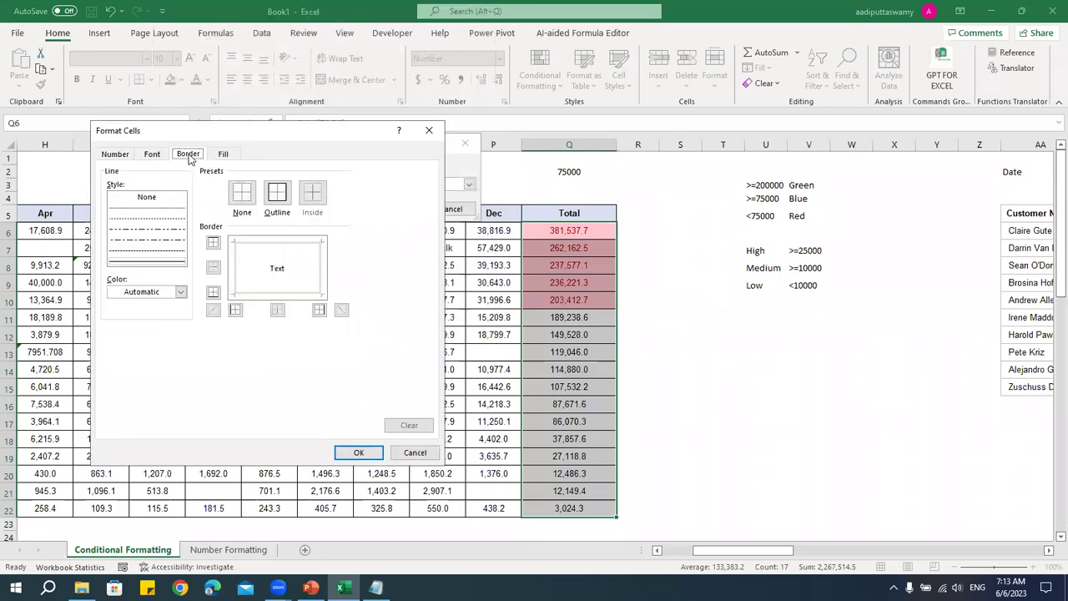
click(151, 157)
click(125, 156)
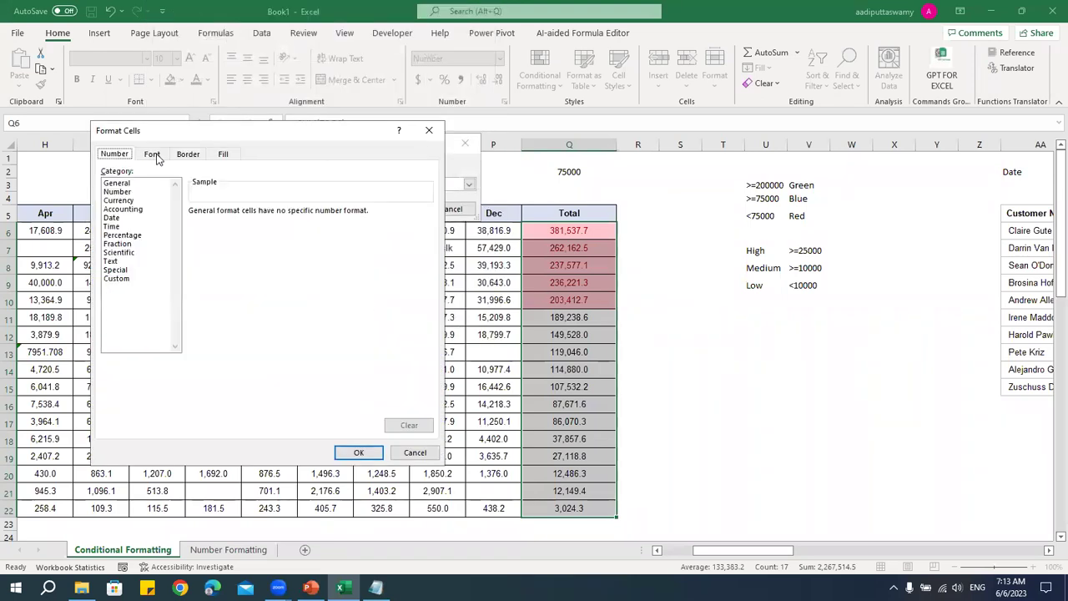
click(223, 155)
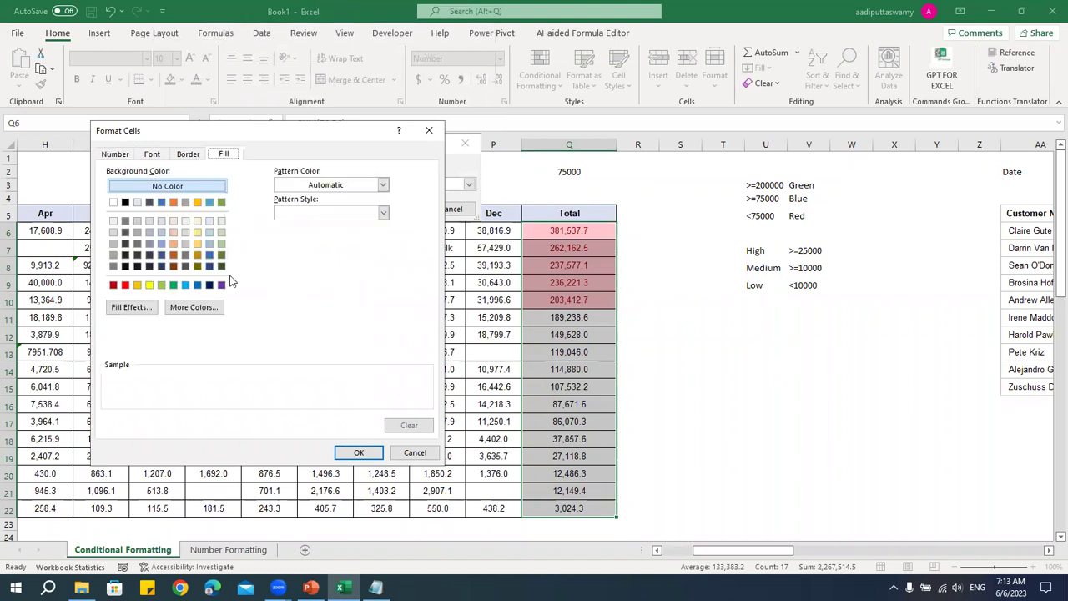
click(221, 256)
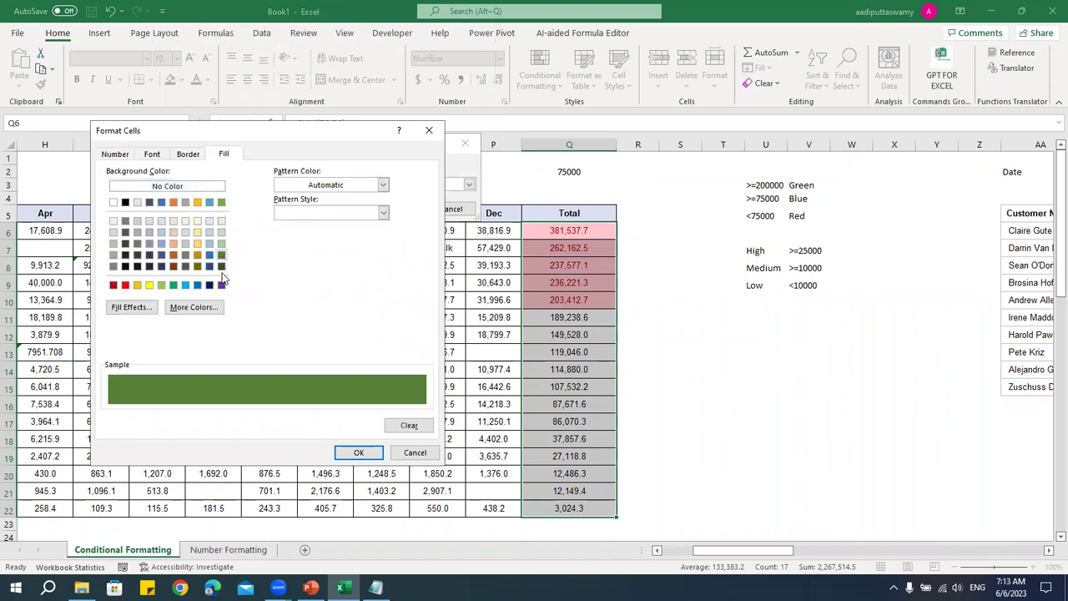
click(359, 453)
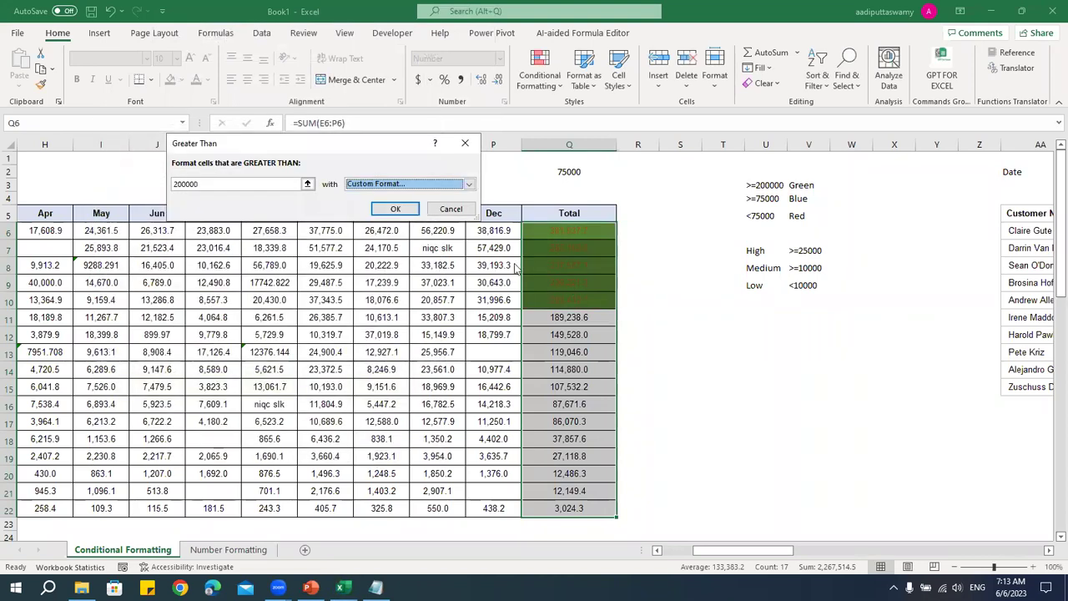
- Keep the font colour Automatic, apply the green rule, and select the green totals Q6:Q10
click(393, 185)
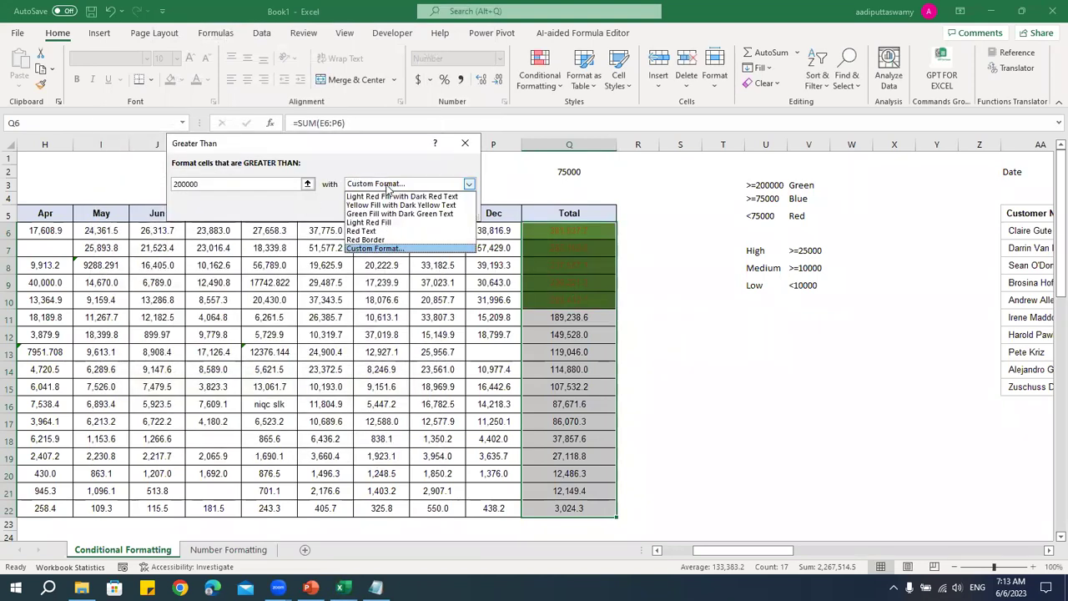
click(386, 251)
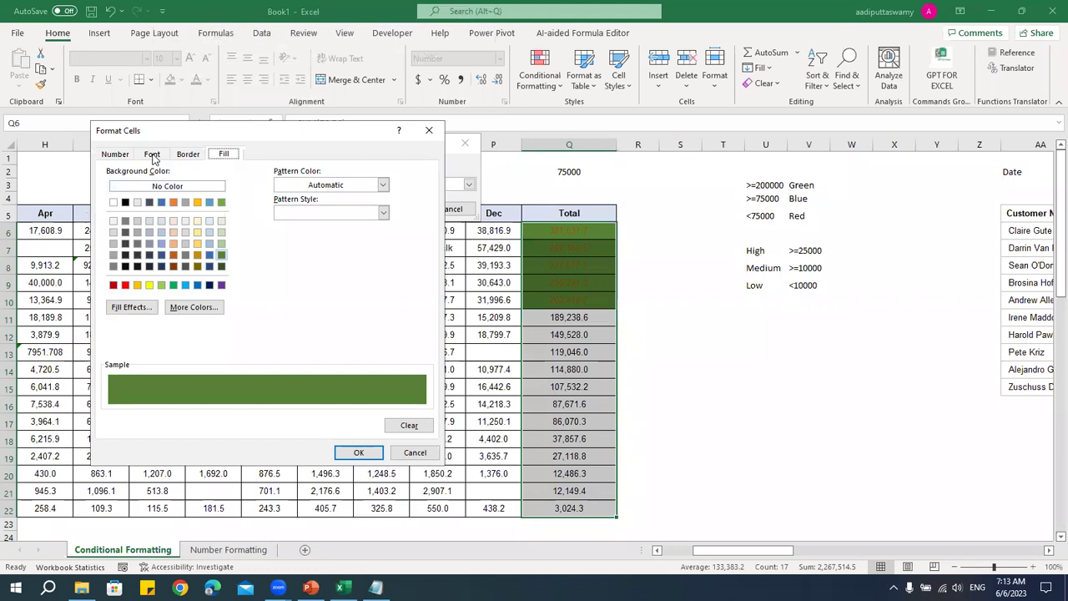
click(153, 156)
click(344, 266)
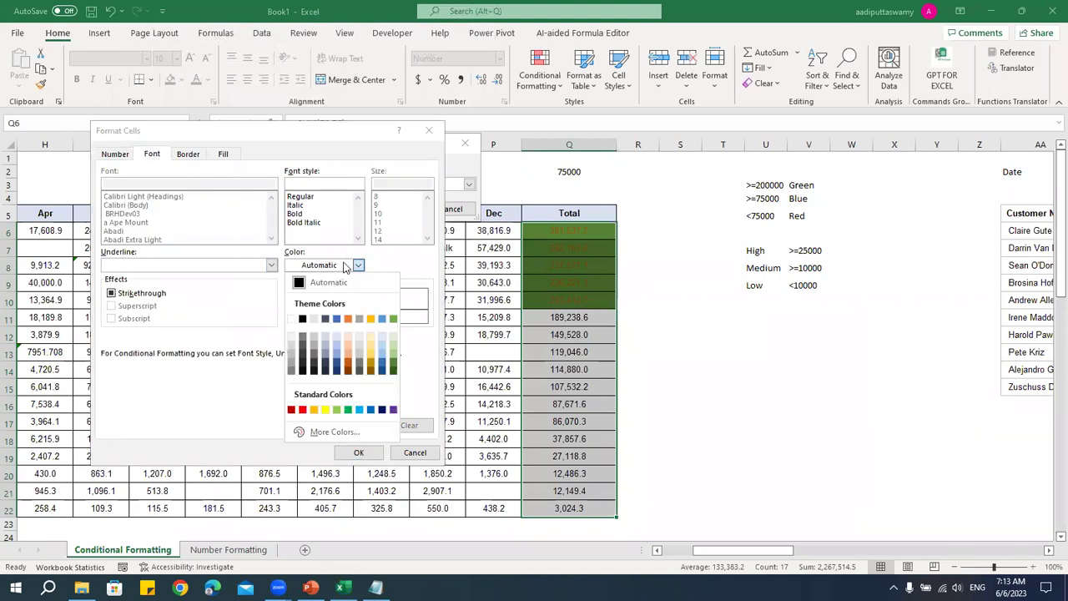
click(332, 287)
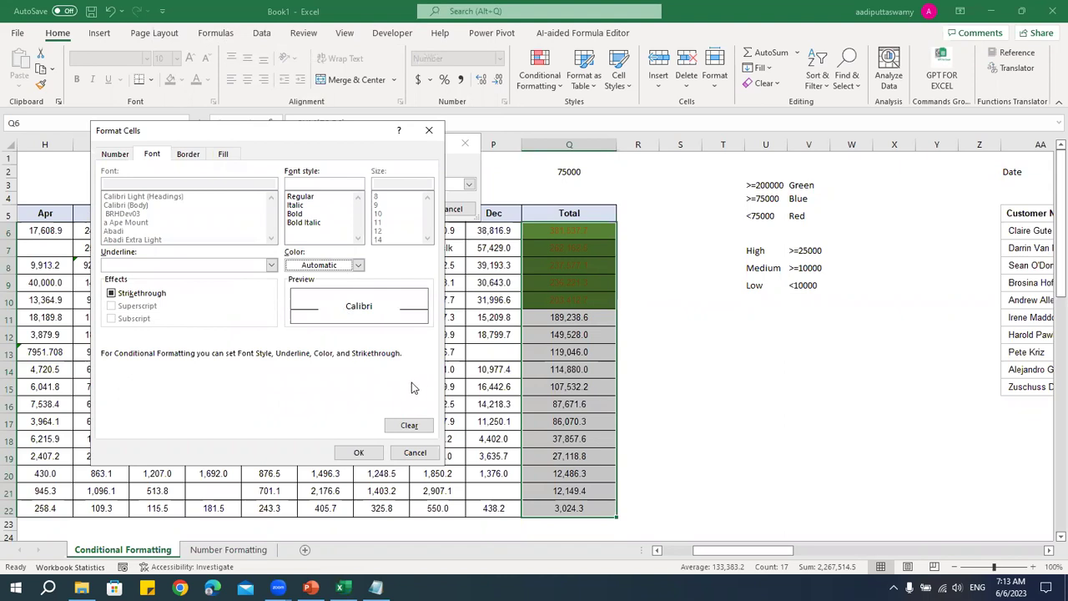
click(359, 452)
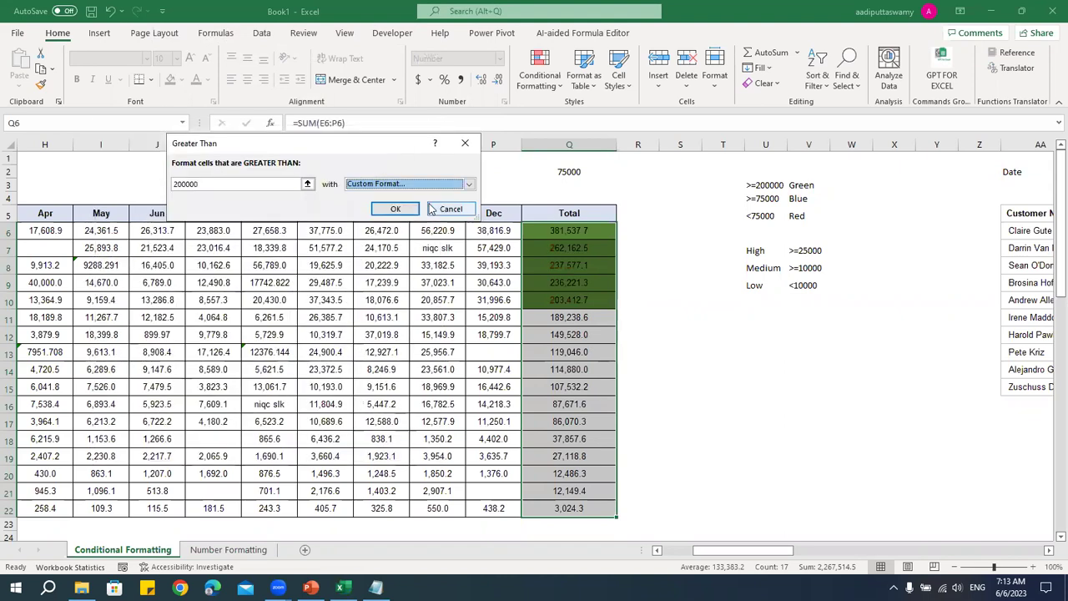
click(396, 208)
click(720, 382)
drag(596, 237, 597, 298)
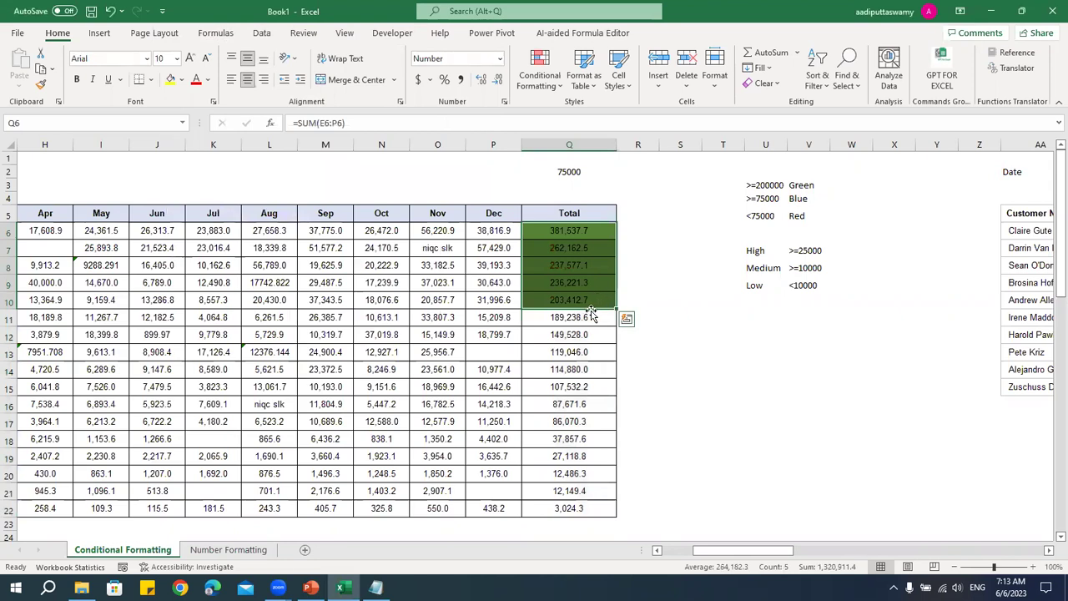
- Reselect the Total values Q6:Q22 and start a new Highlight Cells Greater Than rule
click(720, 351)
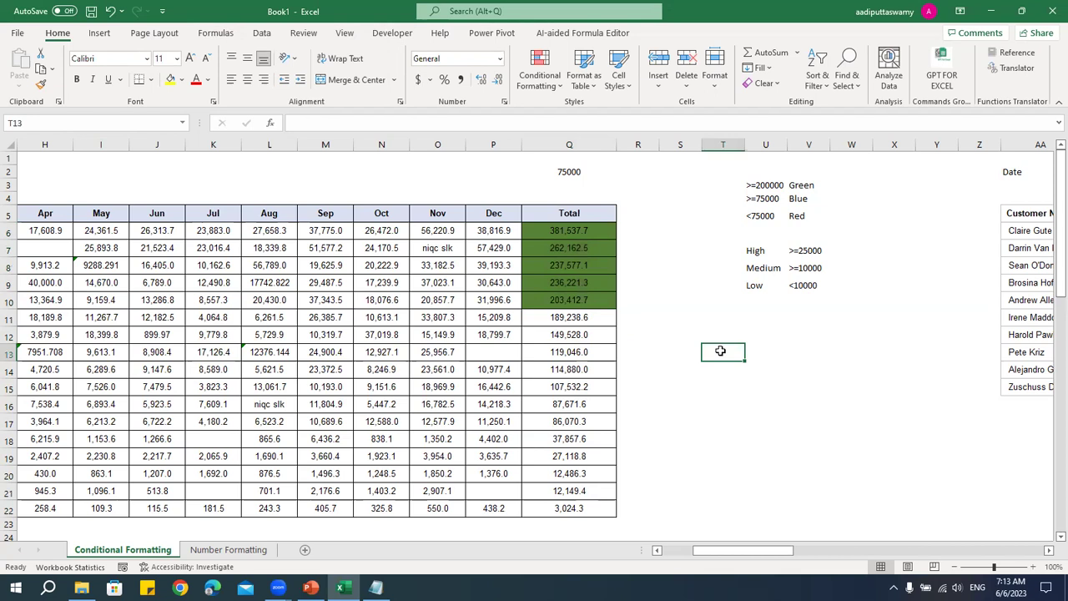
drag(595, 232, 592, 508)
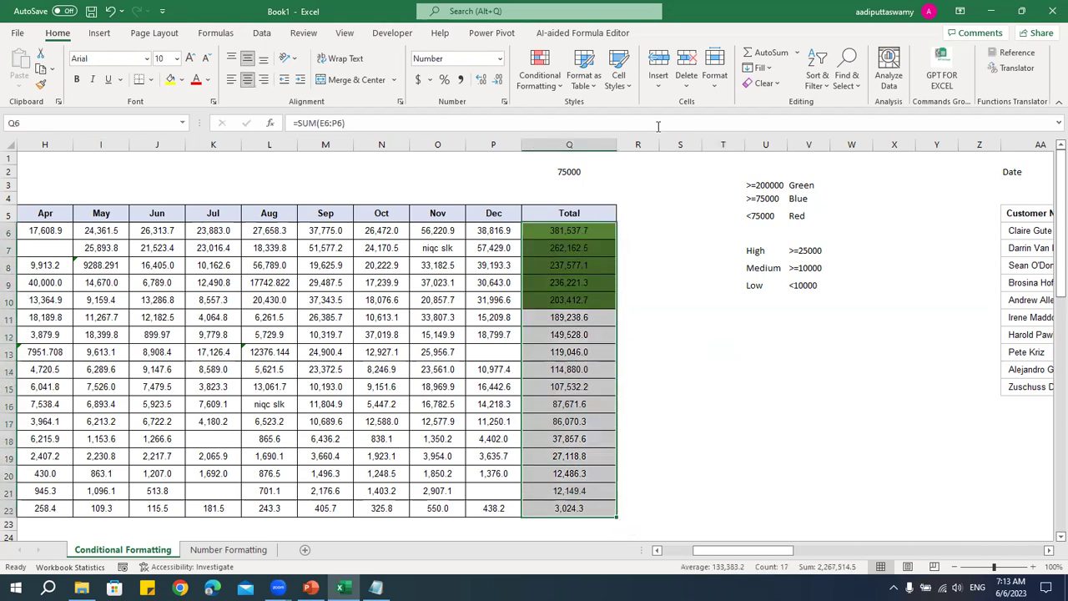
click(539, 79)
mouse_move(544, 114)
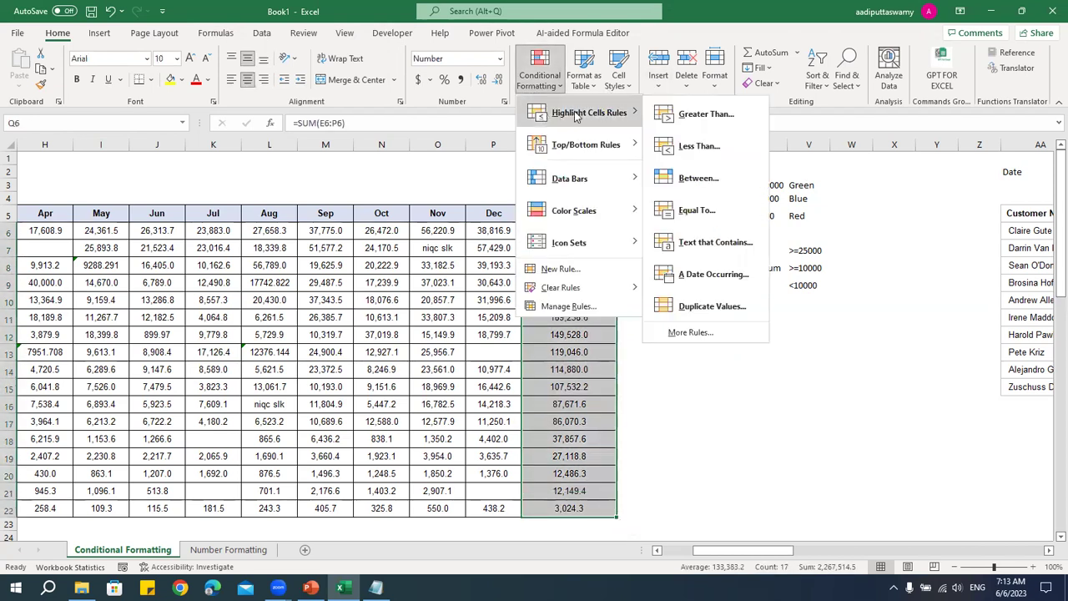
click(684, 115)
click(469, 184)
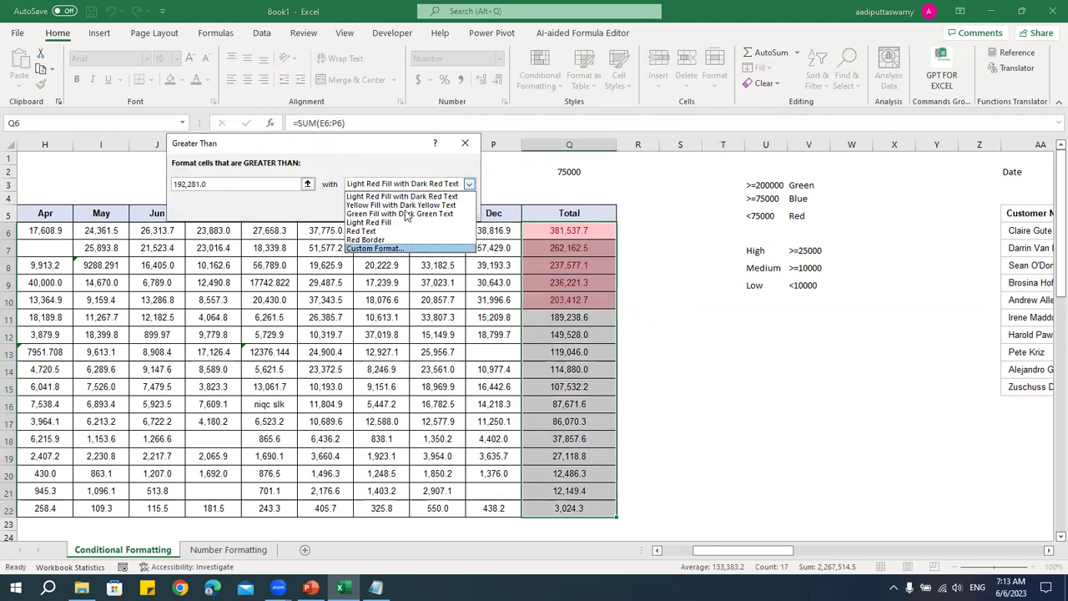
click(816, 301)
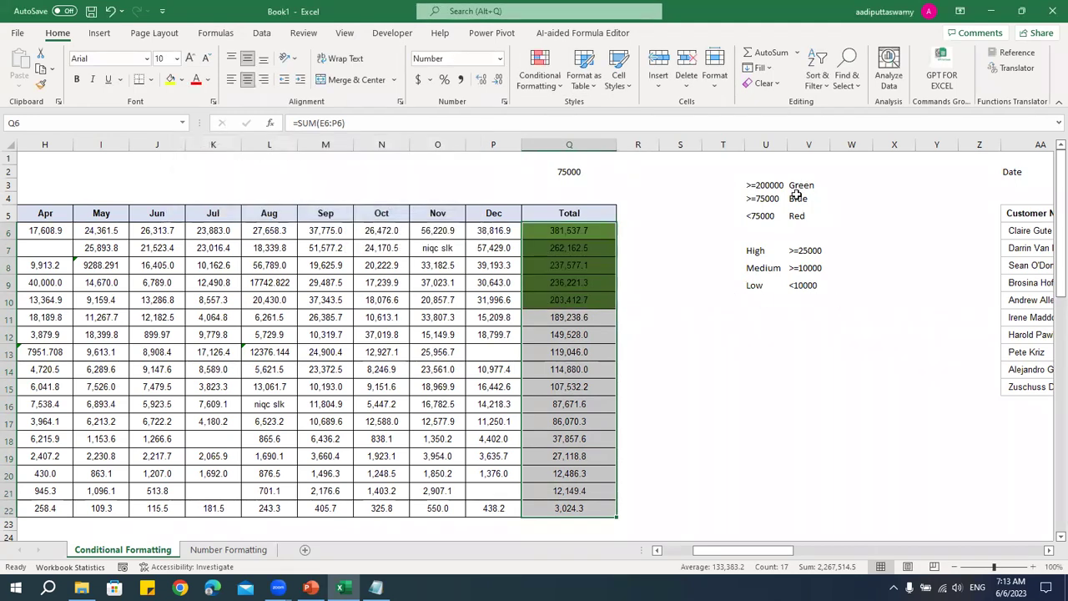
click(770, 184)
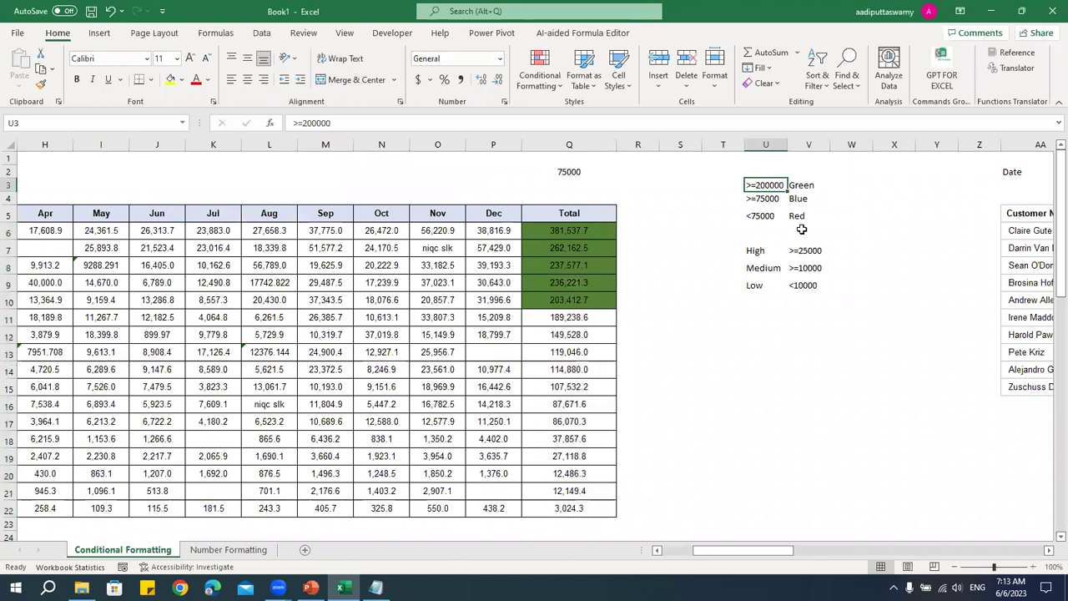
drag(586, 234, 582, 508)
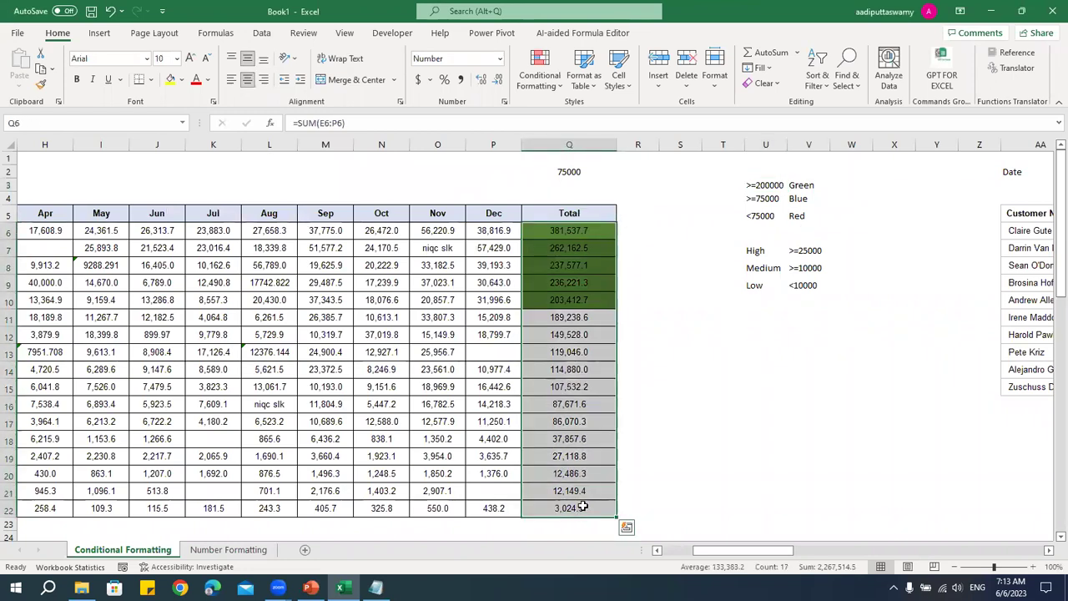
click(545, 86)
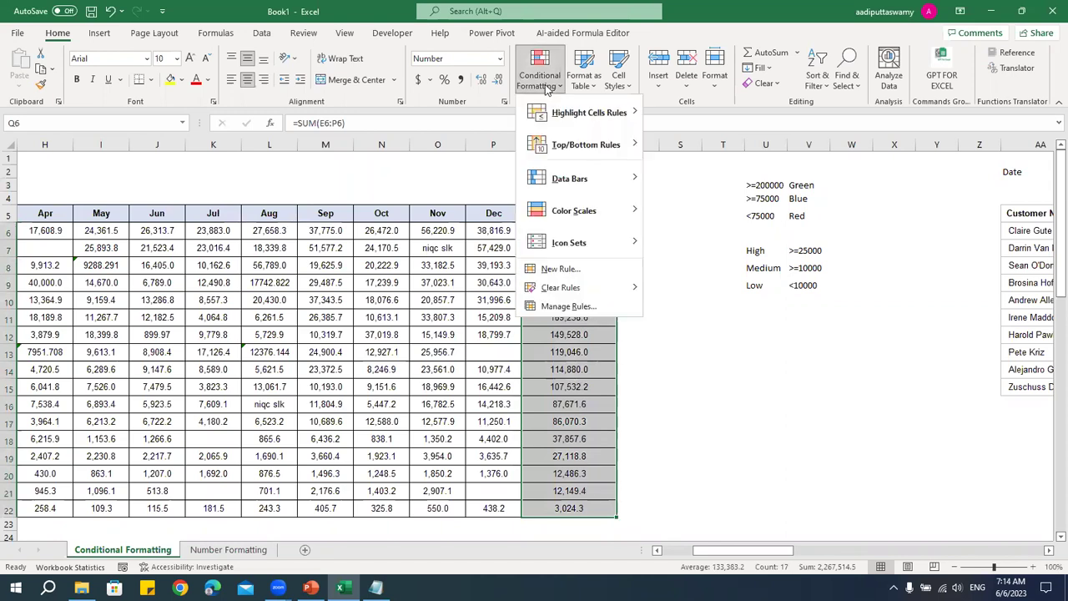
- Open the rules manager and compare the green and yellow greater-than-200000 rules
click(561, 306)
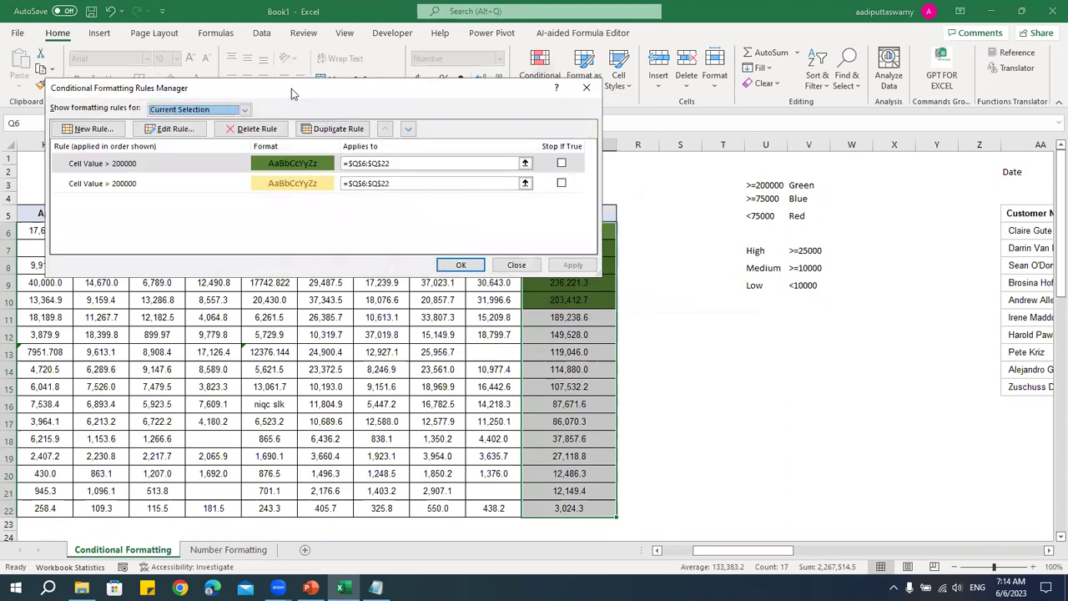
drag(292, 94, 324, 91)
click(299, 186)
click(284, 169)
click(275, 173)
click(275, 169)
click(274, 172)
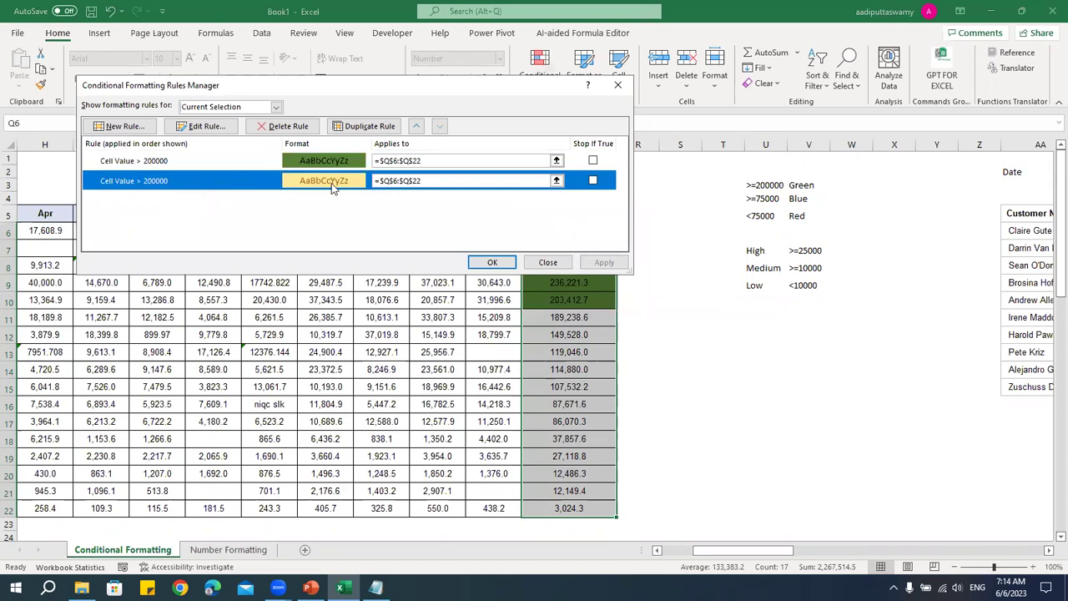
- Delete the duplicate yellow greater-than-200000 rule, keep the green one, and reselect Q6:Q22
click(168, 163)
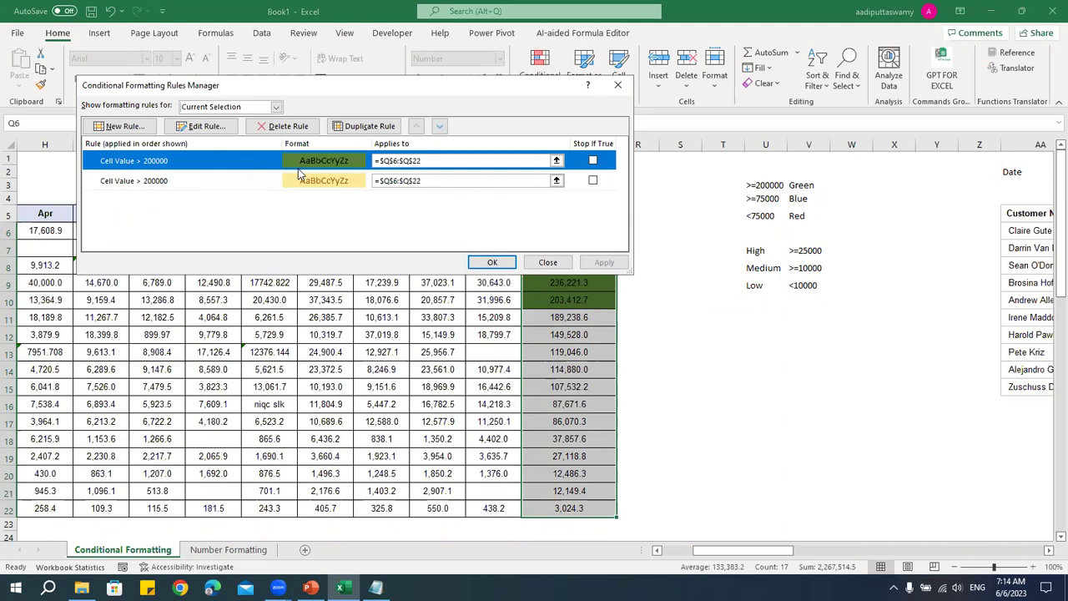
click(340, 181)
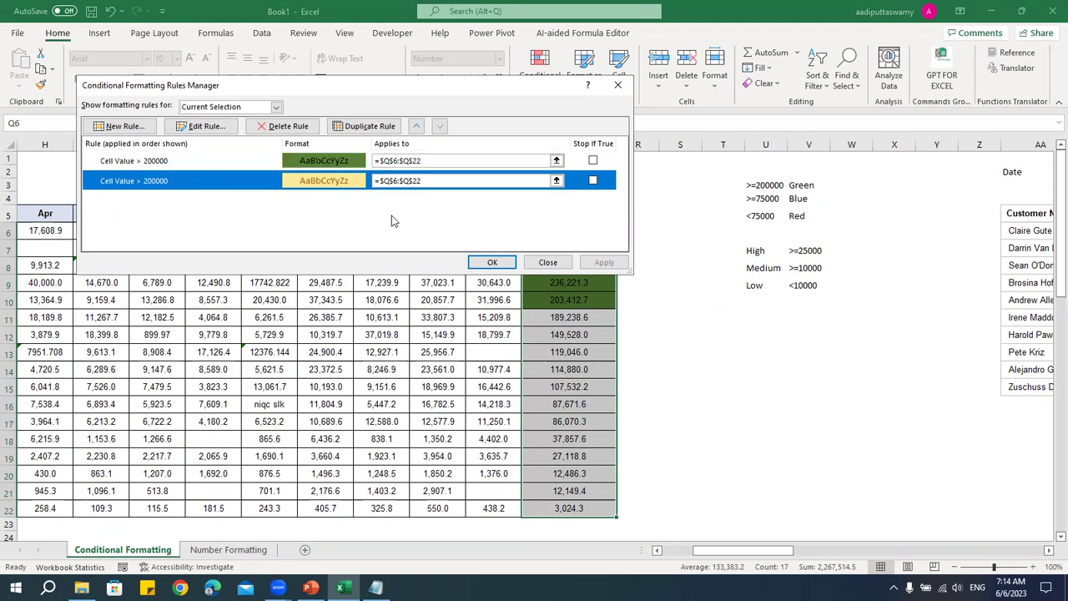
click(287, 127)
click(492, 262)
drag(584, 231, 580, 300)
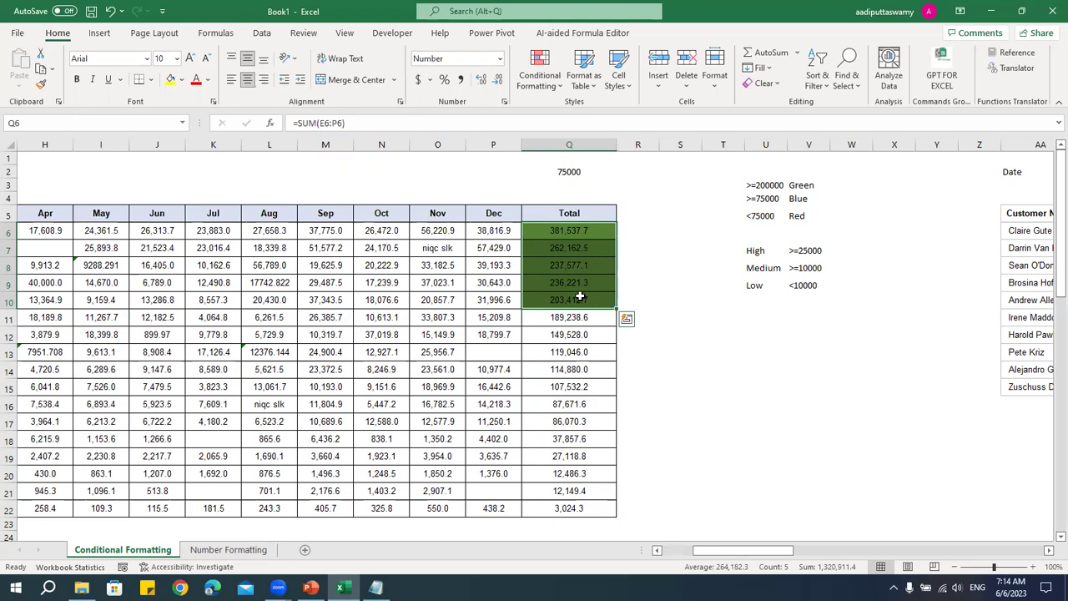
drag(587, 234, 571, 504)
- Clear all conditional formatting rules from the selected Total cells Q6:Q22
click(544, 83)
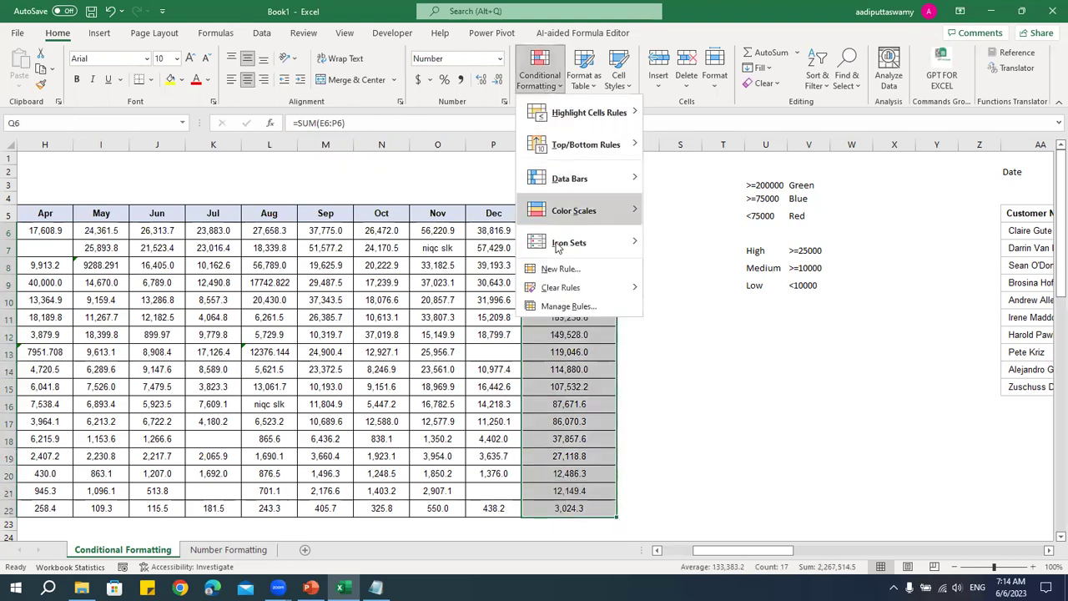
mouse_move(558, 287)
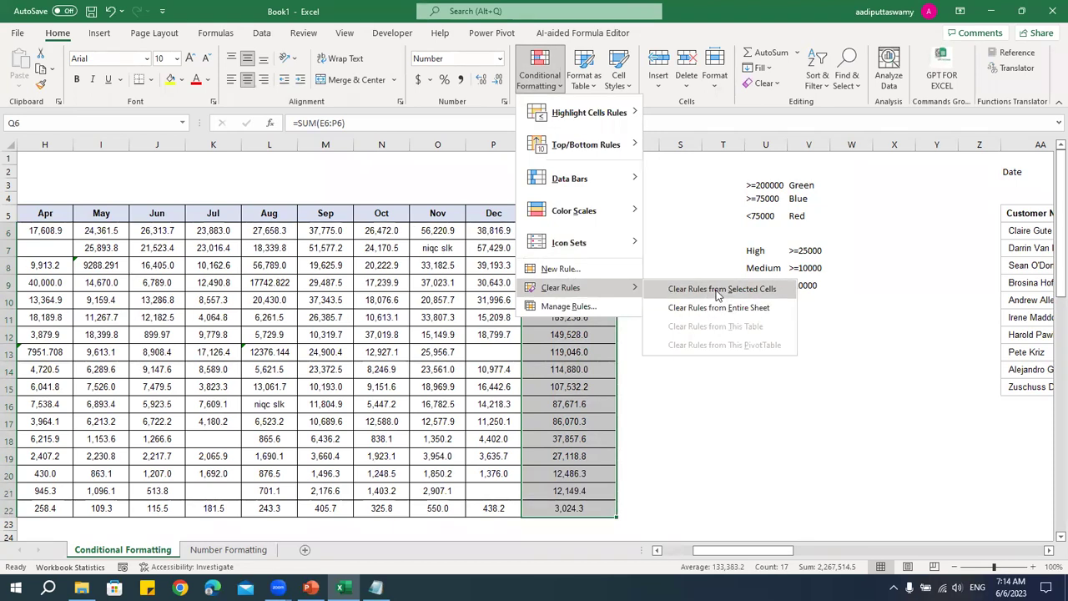
click(718, 292)
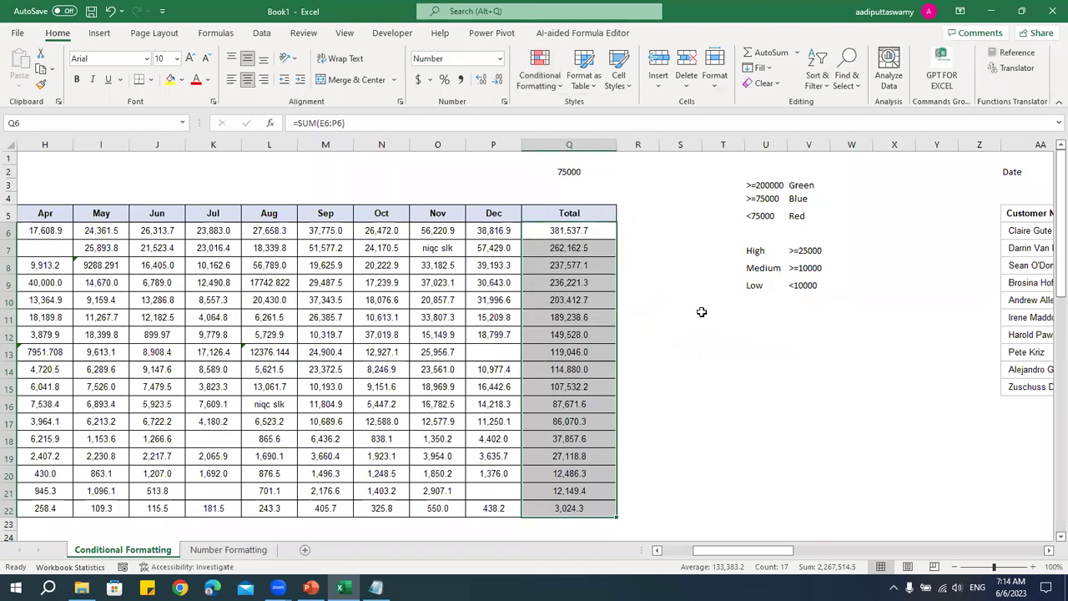
- Add a Greater Than 200000 rule with Light Red Fill and Dark Red Text to the Totals
click(545, 90)
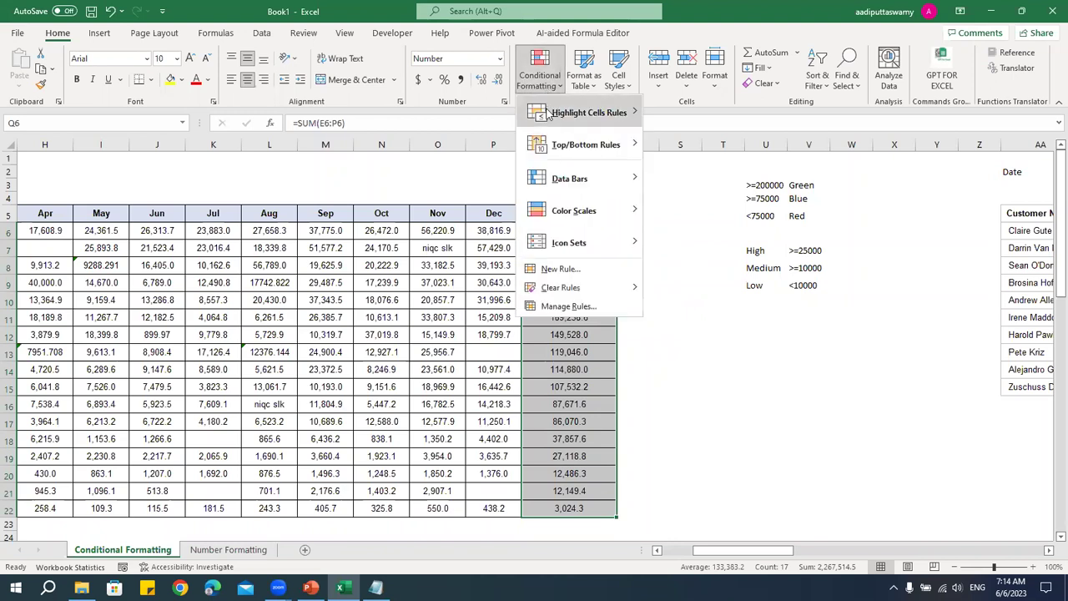
mouse_move(597, 114)
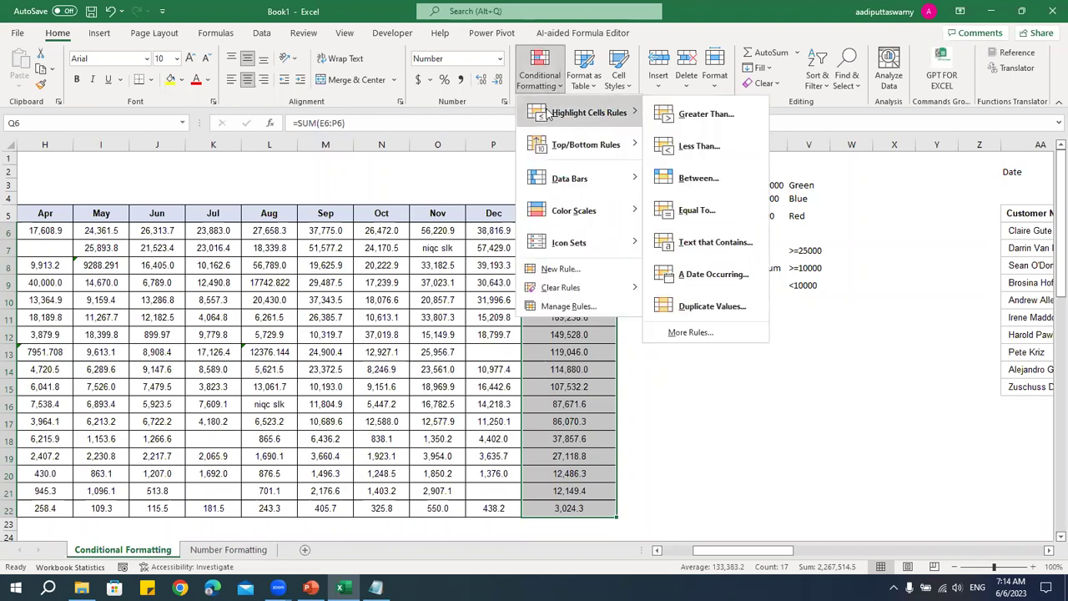
click(700, 114)
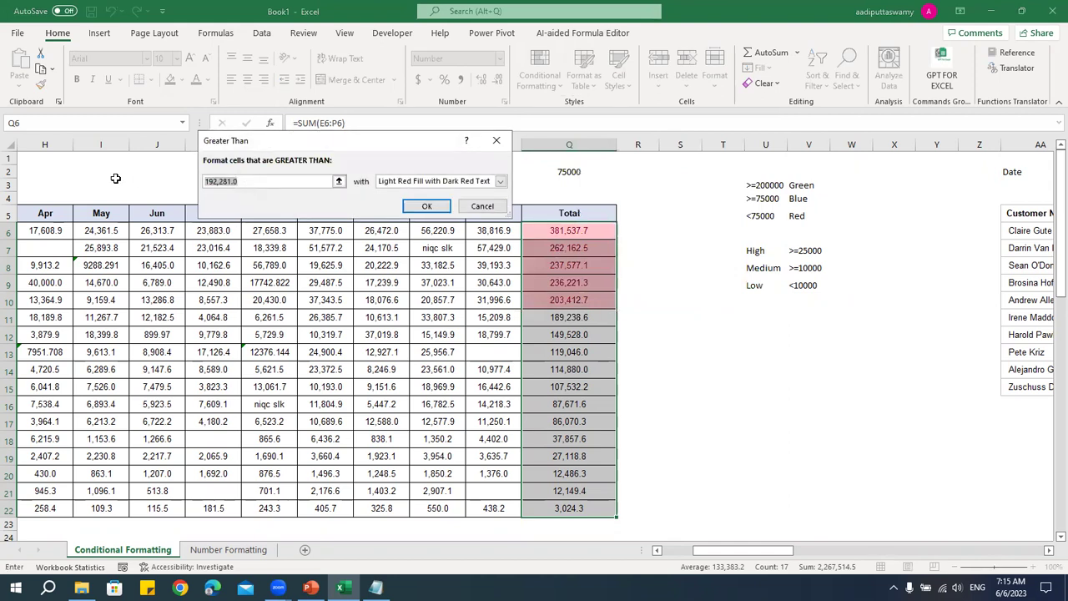
text(200000)
click(426, 206)
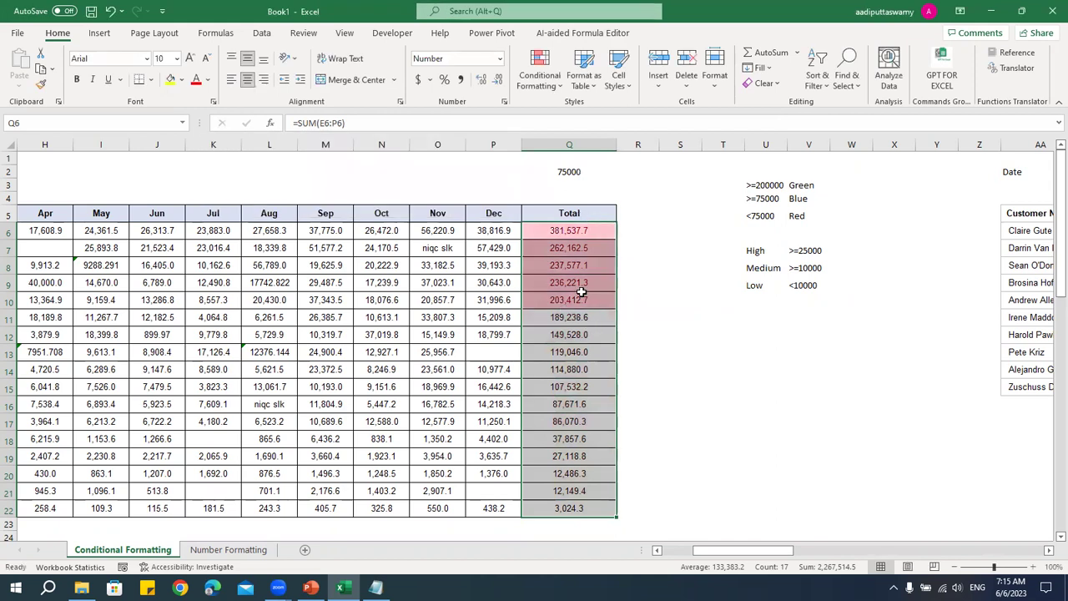
click(543, 90)
mouse_move(601, 112)
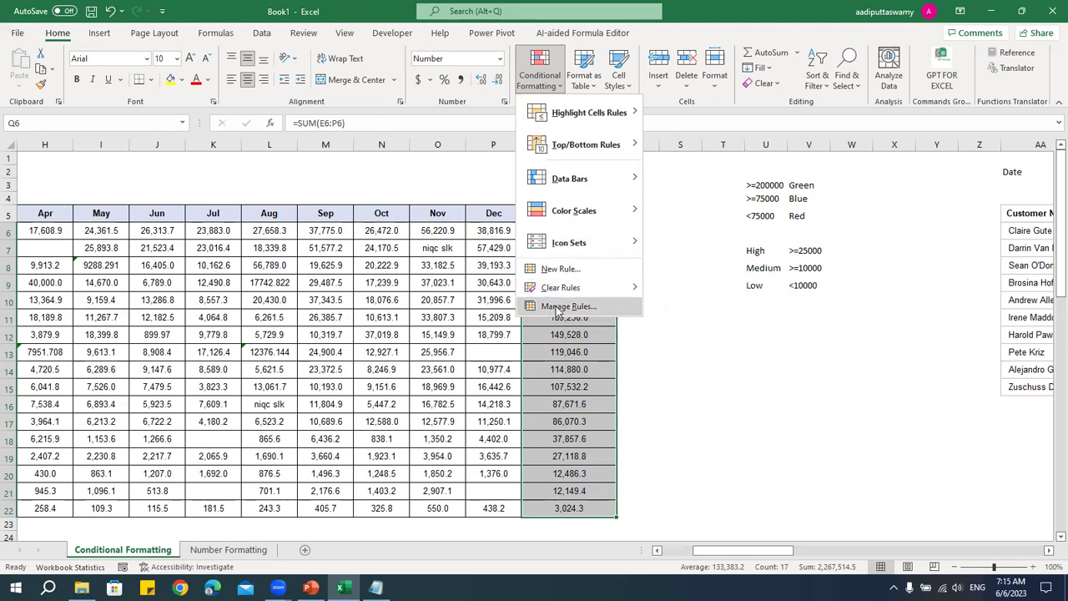
- Edit the Cell Value > 200000 rule's format and set its font colour to white
click(557, 308)
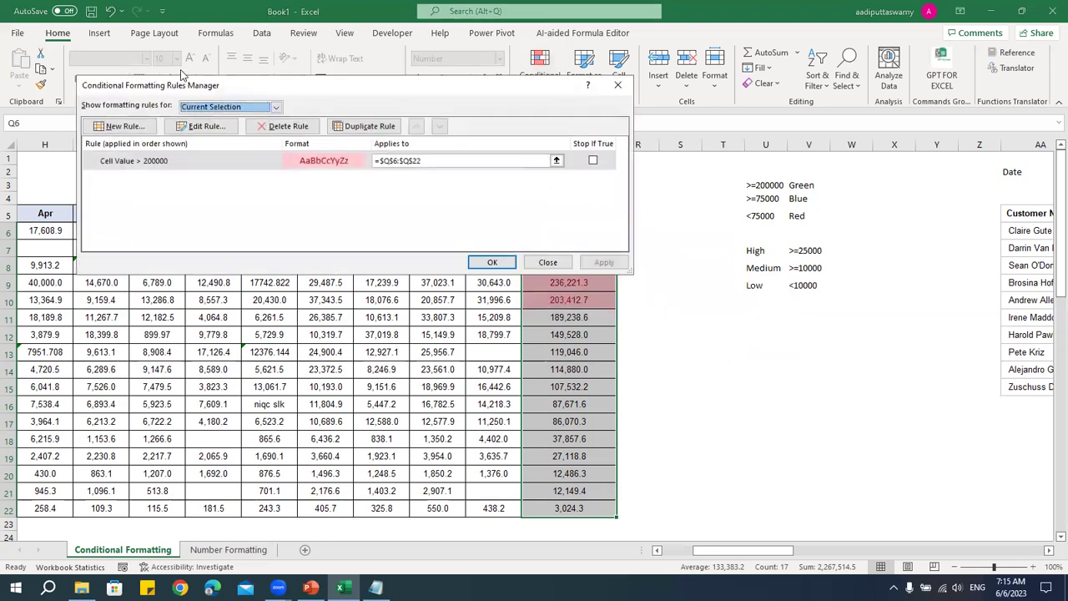
drag(210, 88, 209, 120)
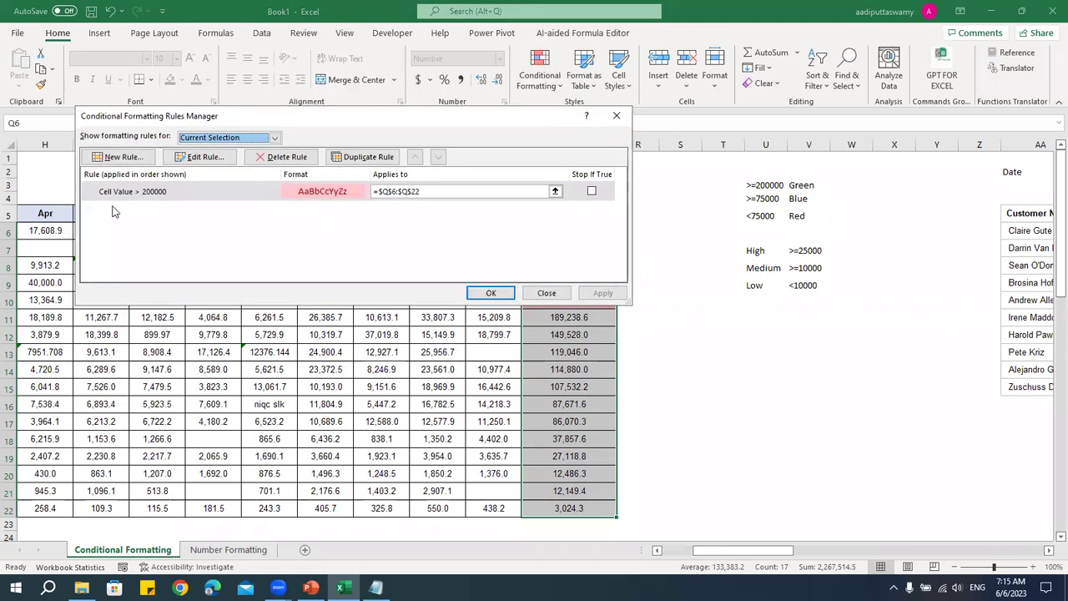
double_click(339, 191)
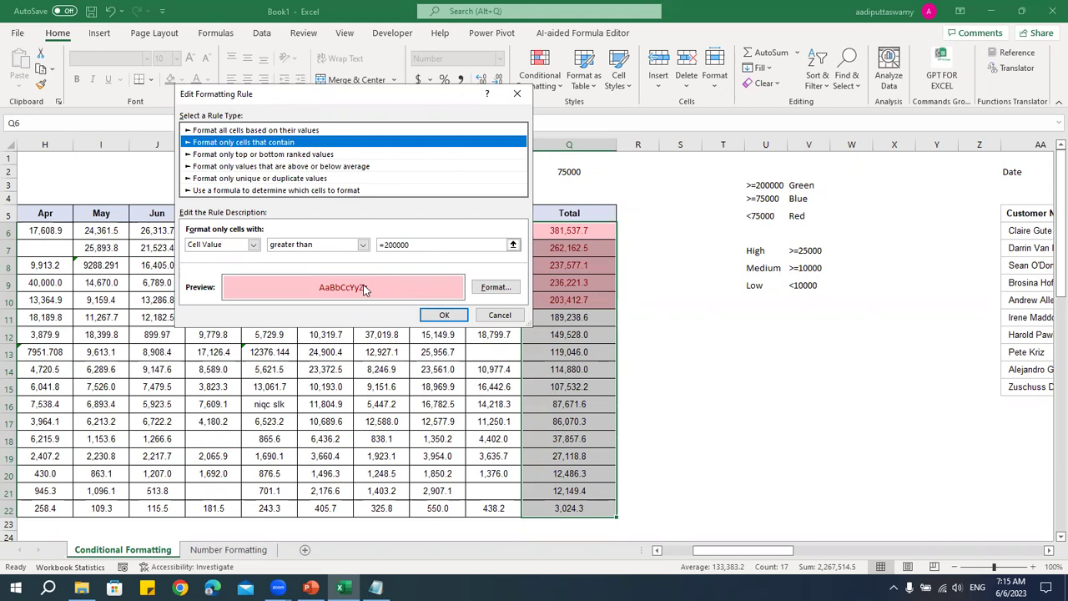
click(504, 288)
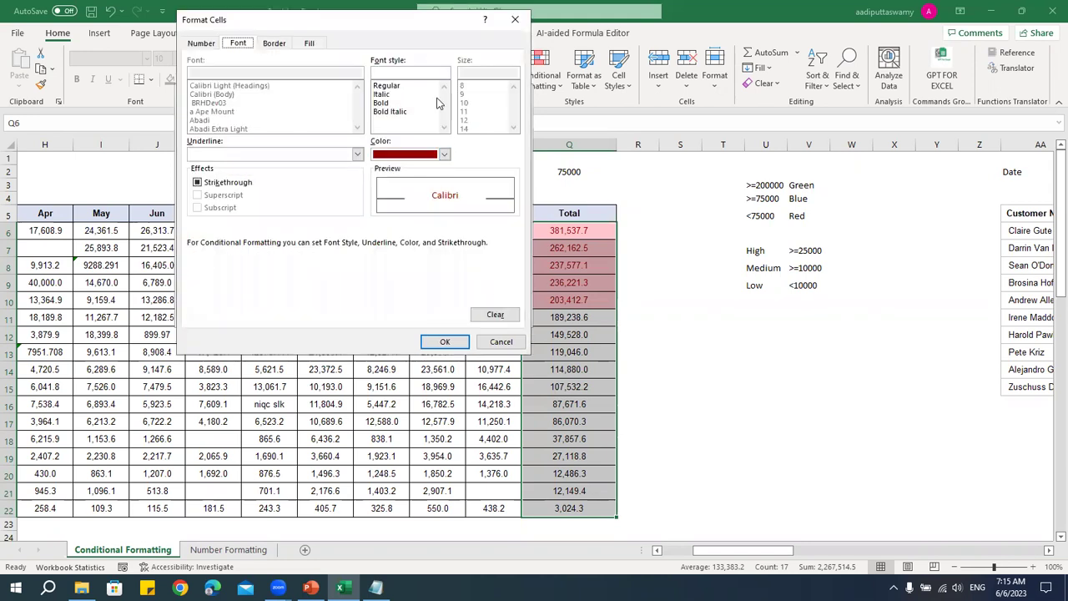
drag(315, 27, 277, 102)
click(406, 228)
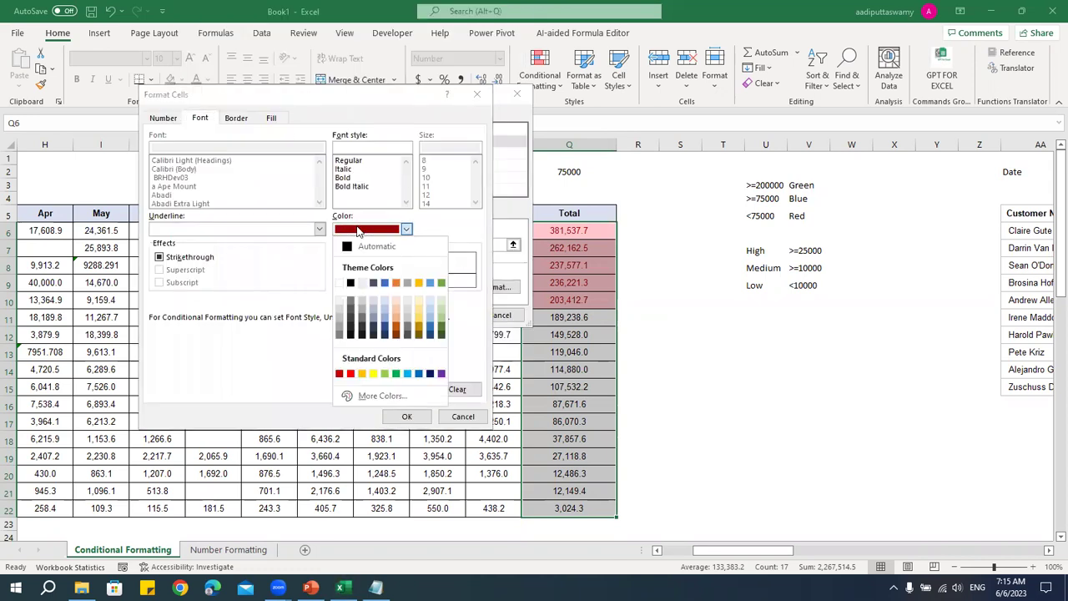
click(359, 247)
click(384, 232)
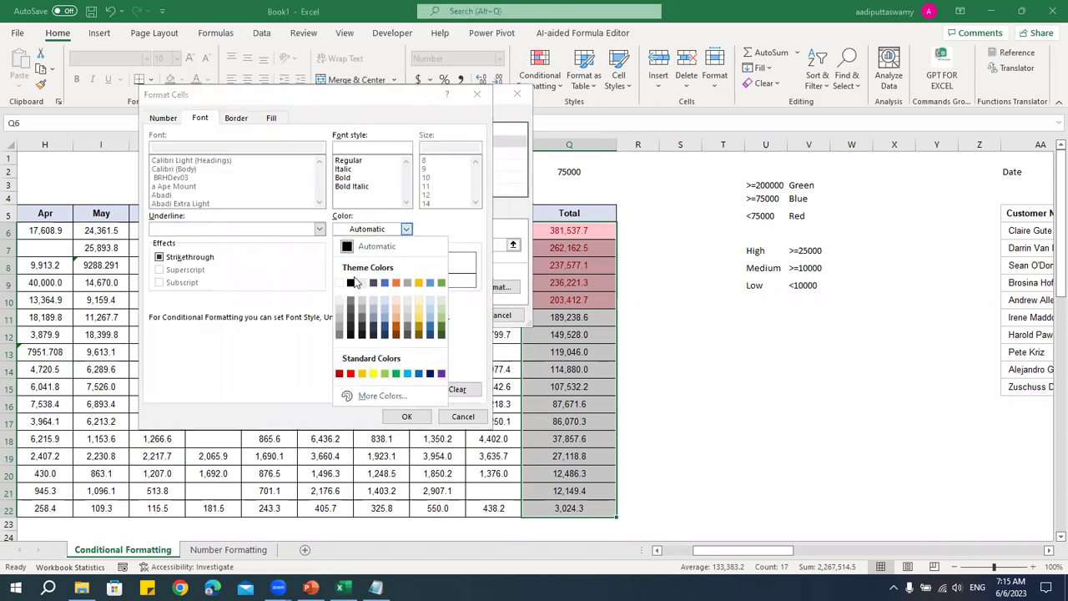
click(344, 284)
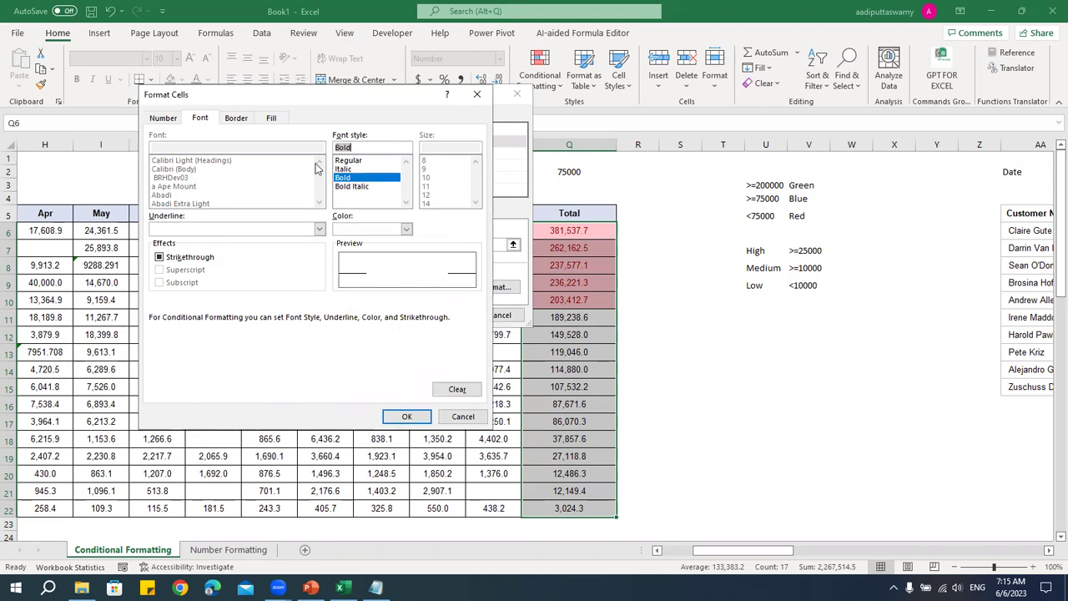
- Give the rule a dark green fill, apply it, and check the green cells Q6:Q10
click(271, 118)
click(270, 219)
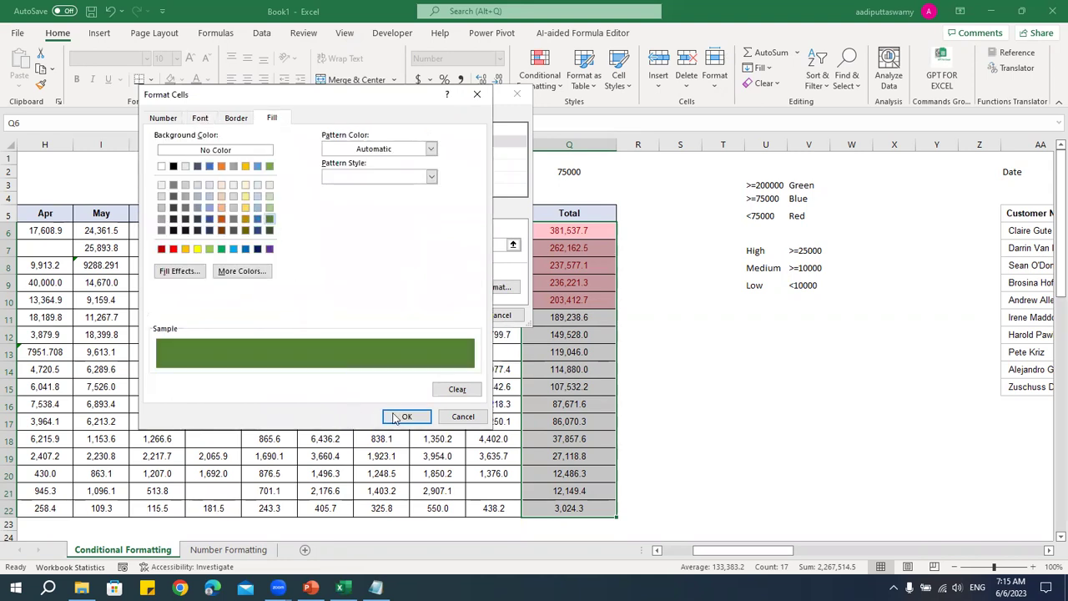
click(404, 417)
click(449, 314)
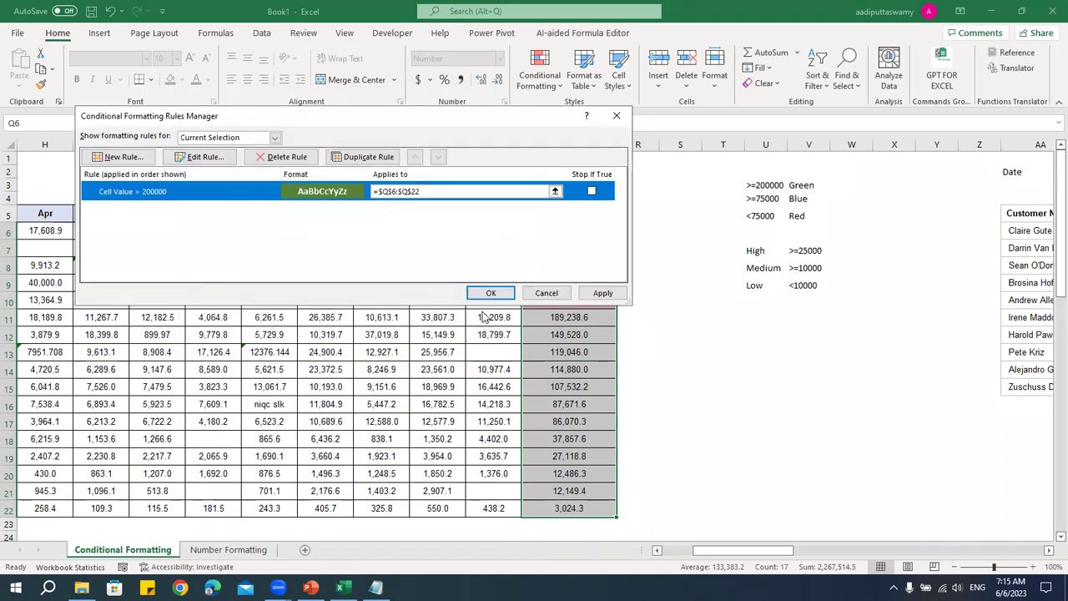
click(493, 293)
click(697, 351)
drag(589, 230, 589, 302)
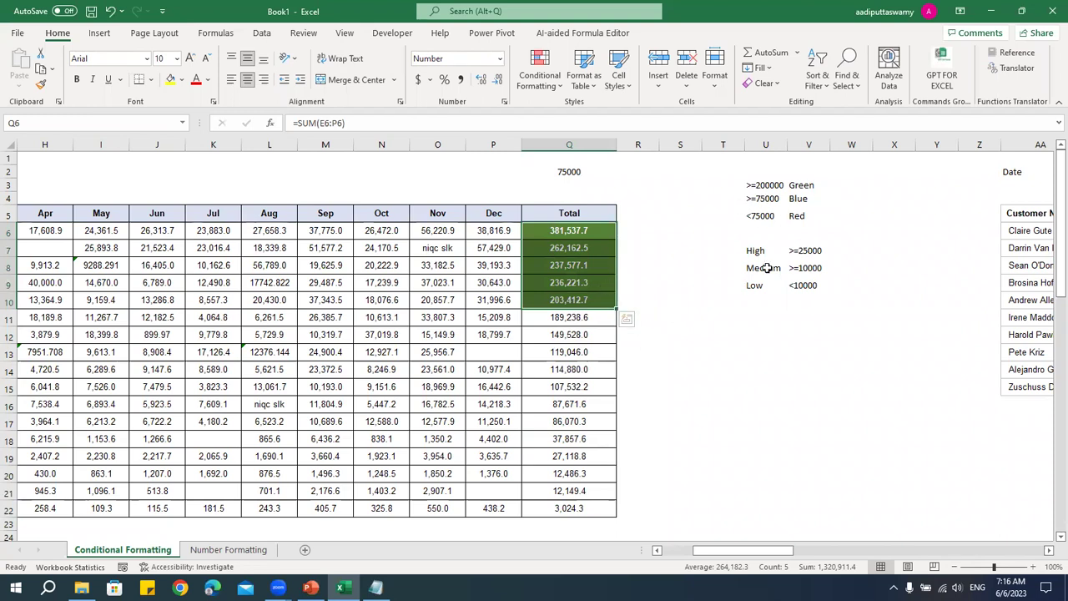
- Select the Total values Q6:Q22 and open Conditional Formatting
click(680, 352)
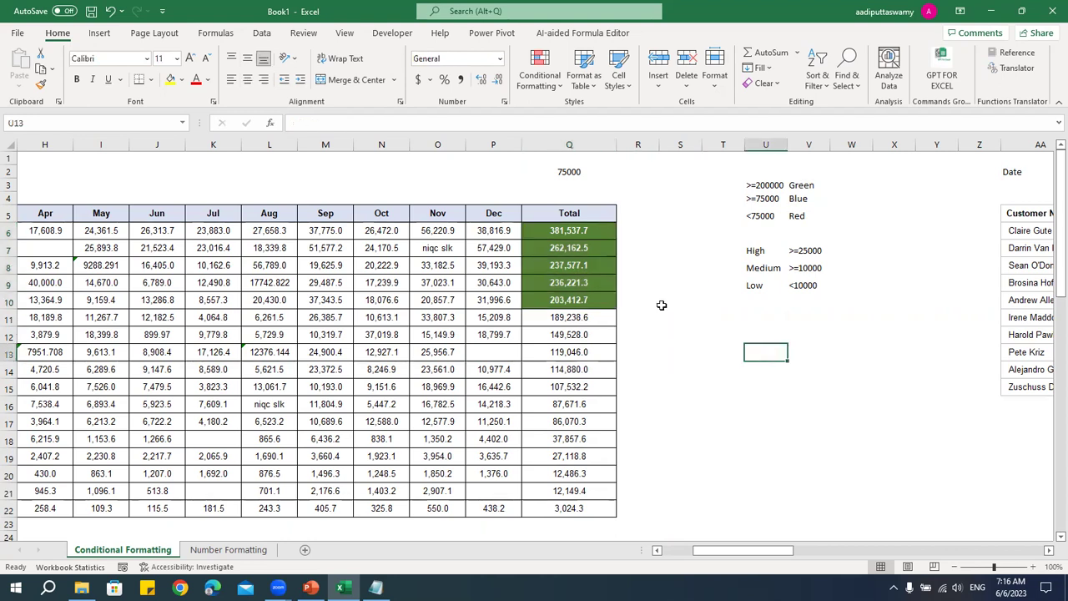
drag(598, 236, 597, 509)
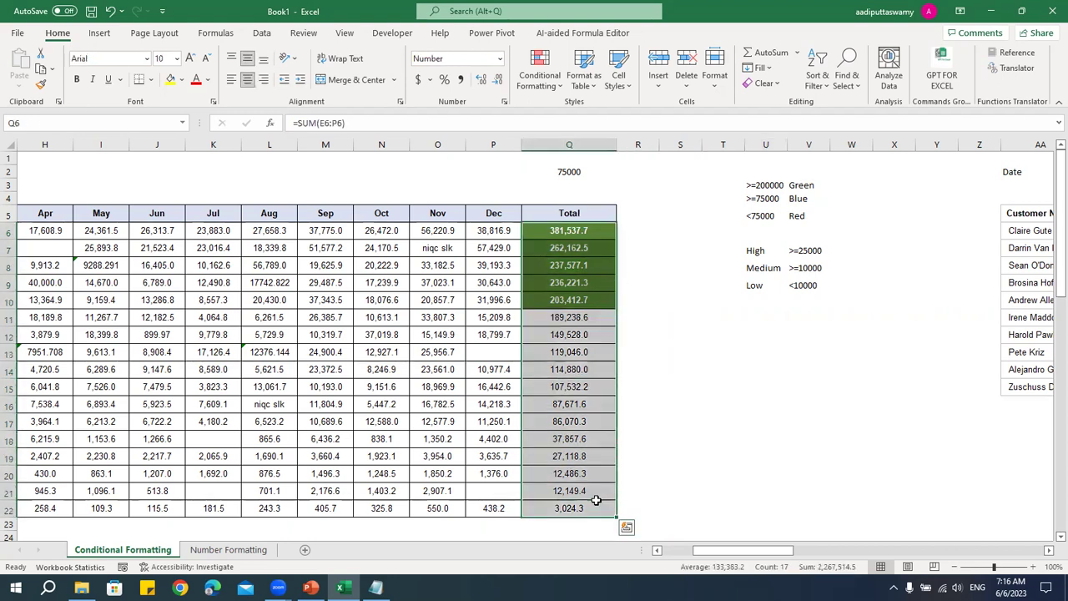
click(540, 80)
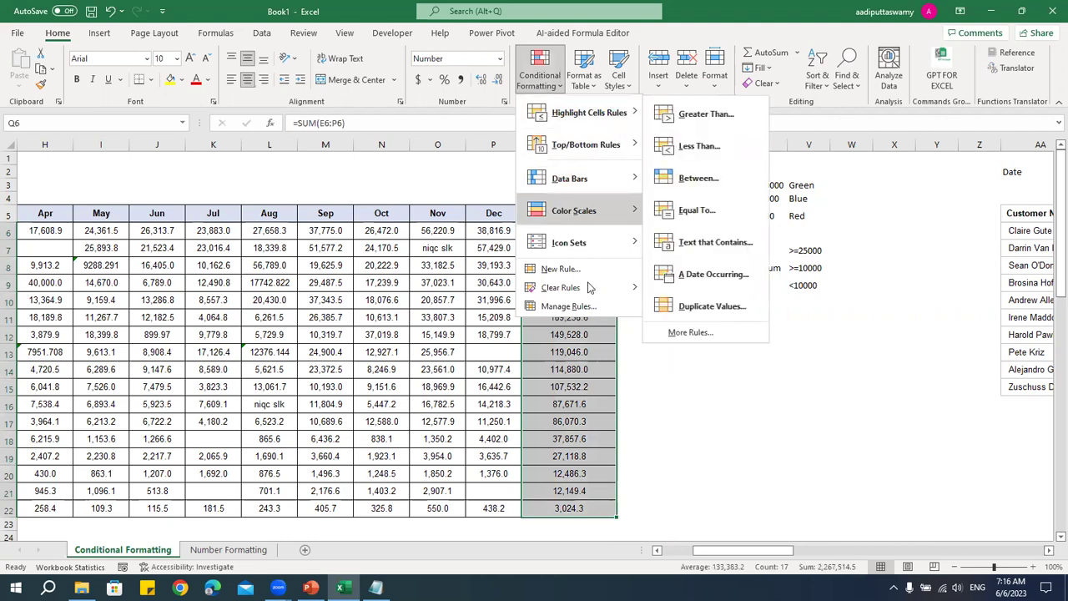
- Start a new 'cells that contain' rule, then close it without saving
mouse_move(587, 123)
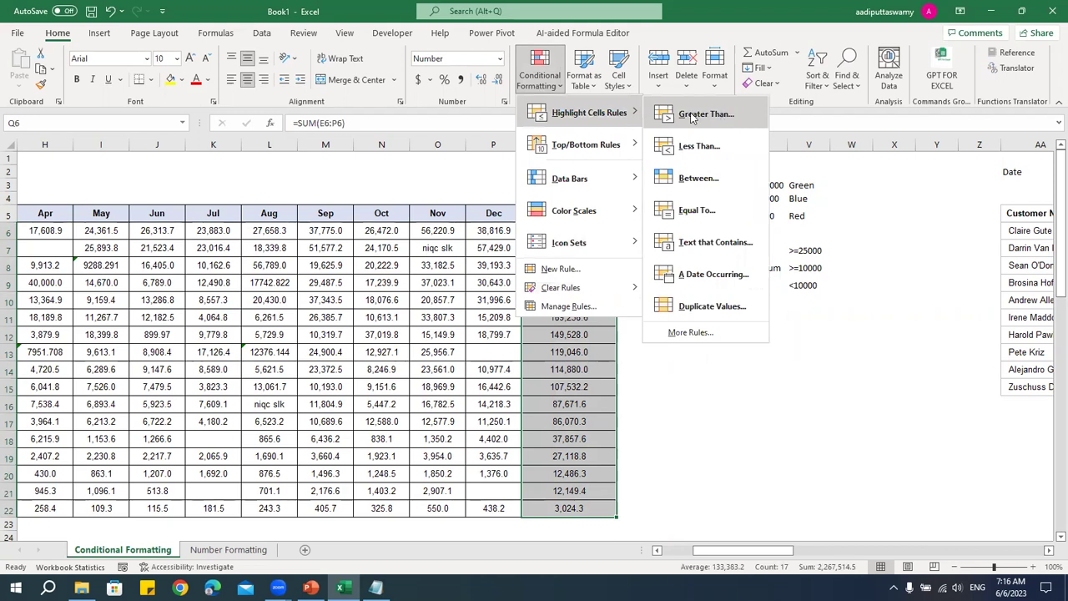
click(550, 270)
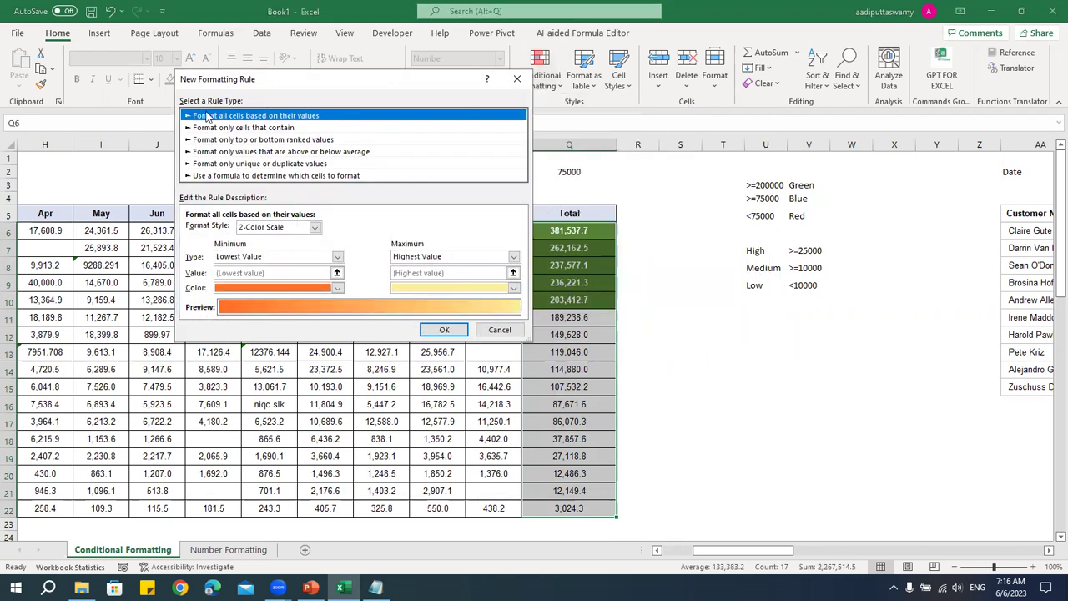
click(246, 128)
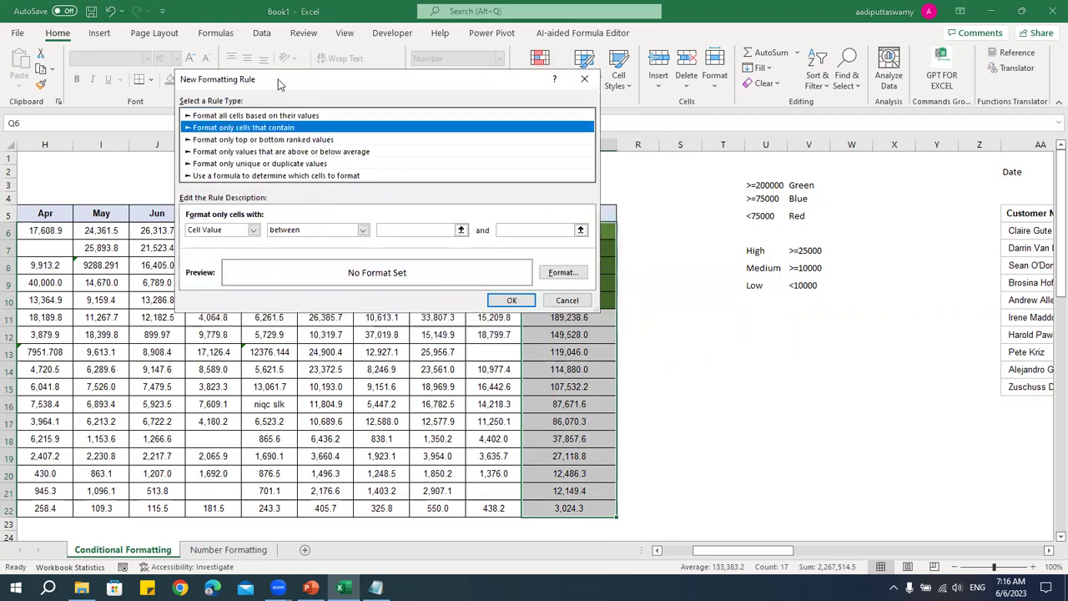
drag(279, 84, 188, 96)
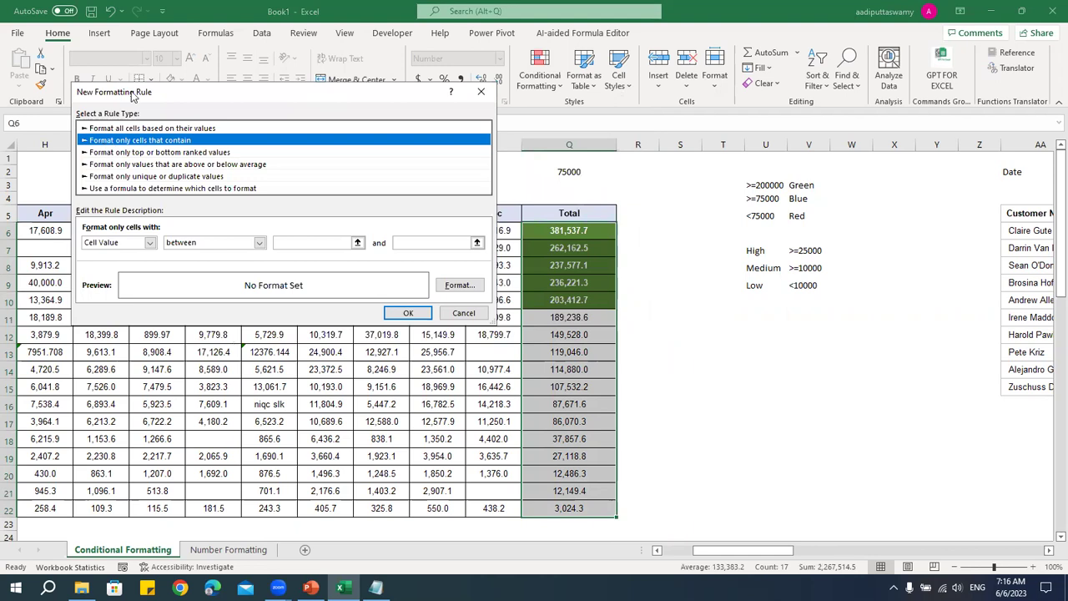
drag(130, 91, 134, 96)
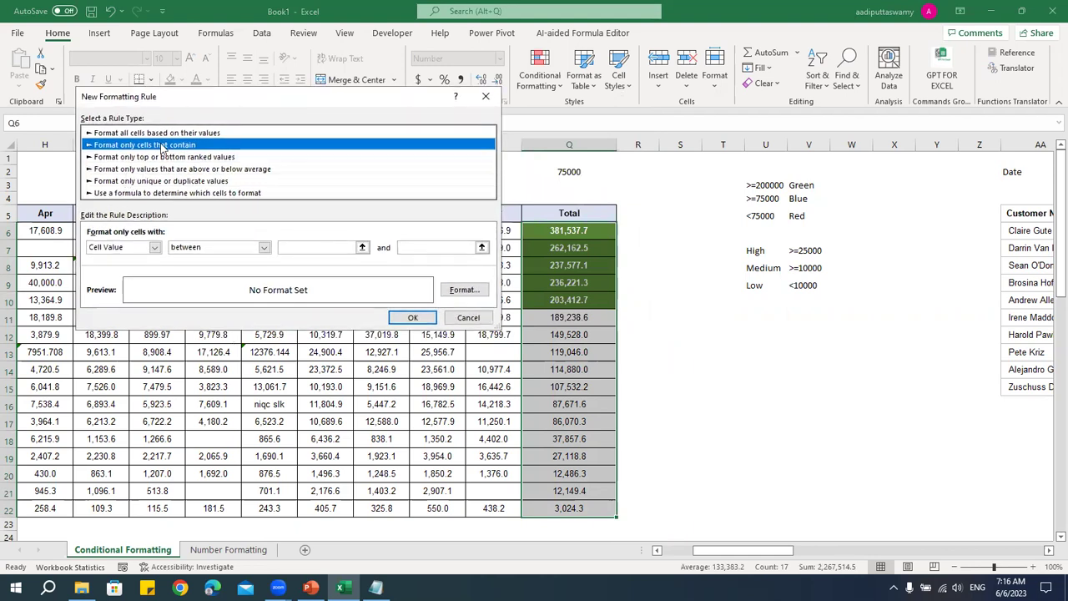
click(486, 96)
click(552, 90)
mouse_move(563, 123)
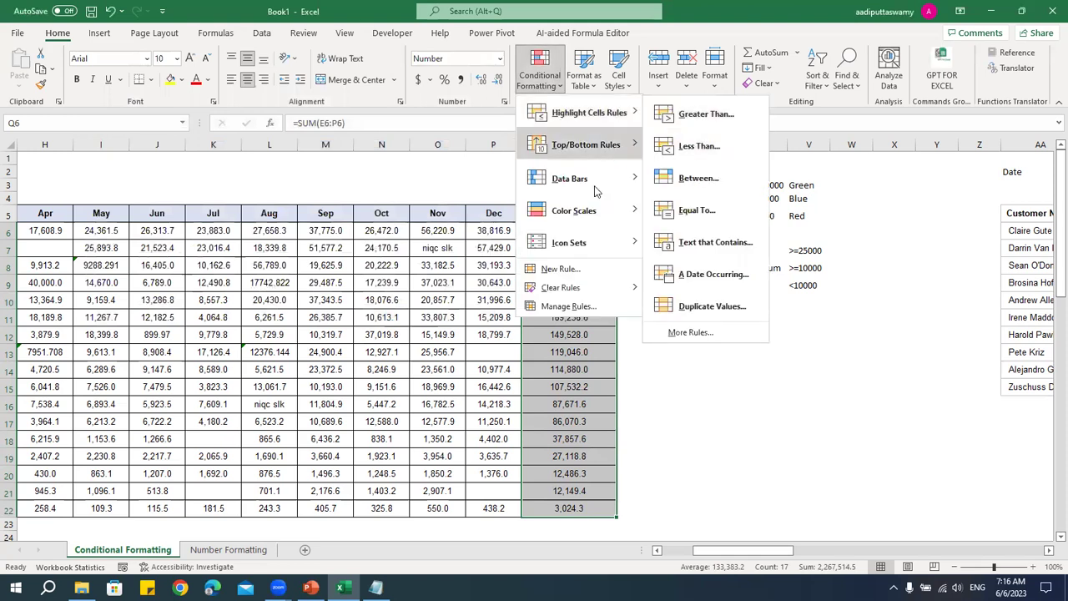
- Create a new rule for Cell Value greater than or equal to 75000
click(571, 274)
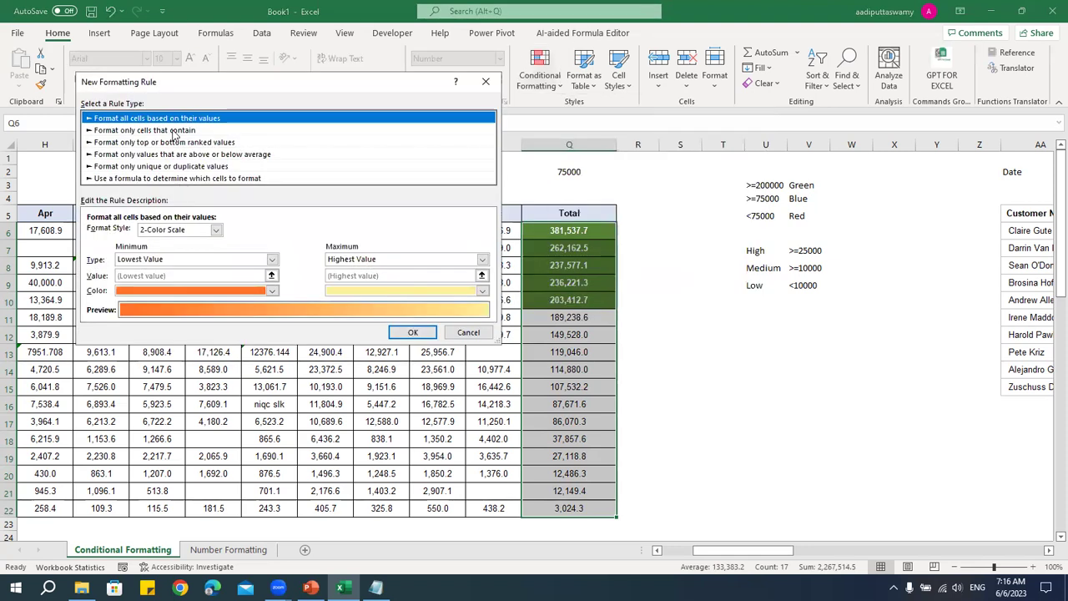
click(171, 131)
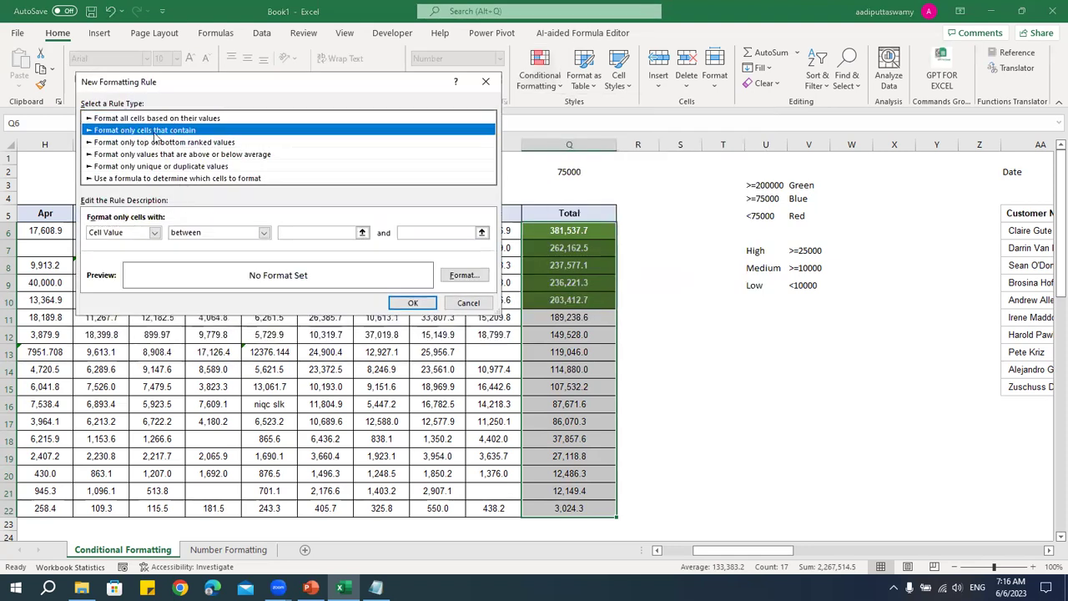
click(207, 233)
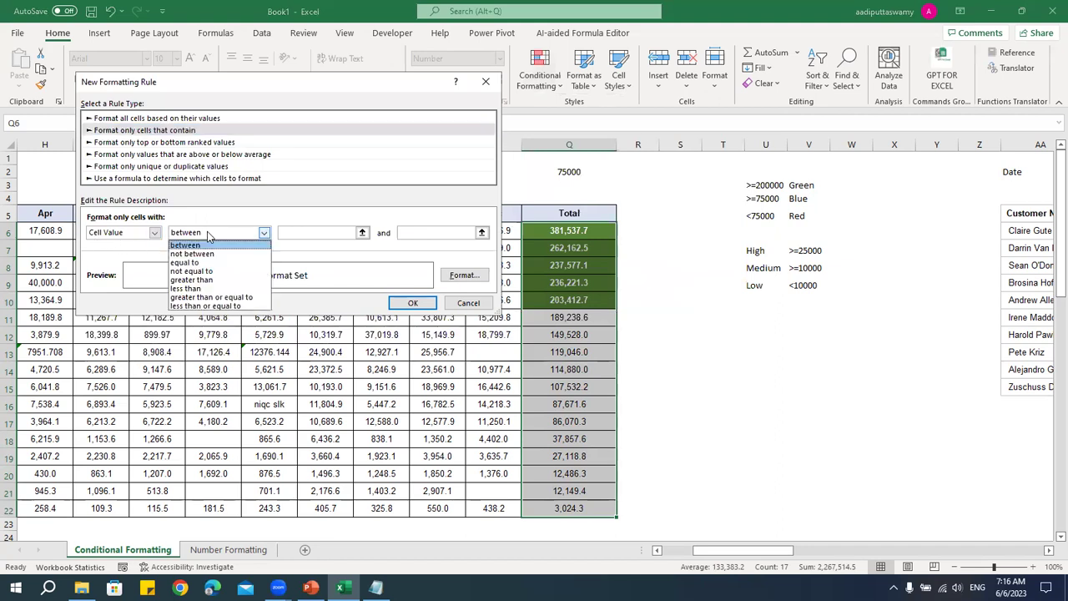
click(210, 281)
click(218, 236)
click(211, 297)
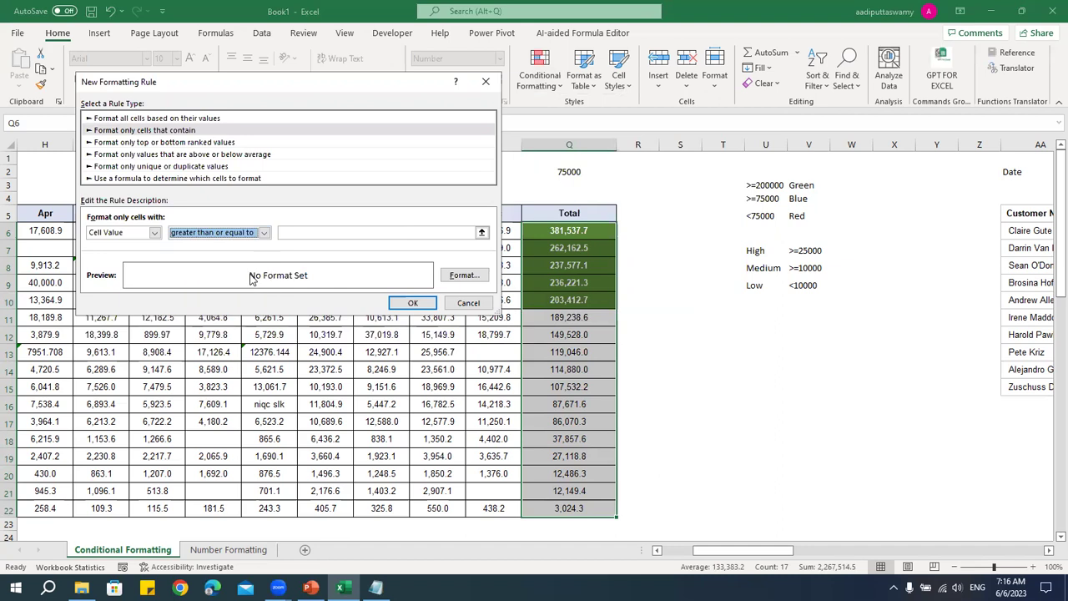
click(306, 232)
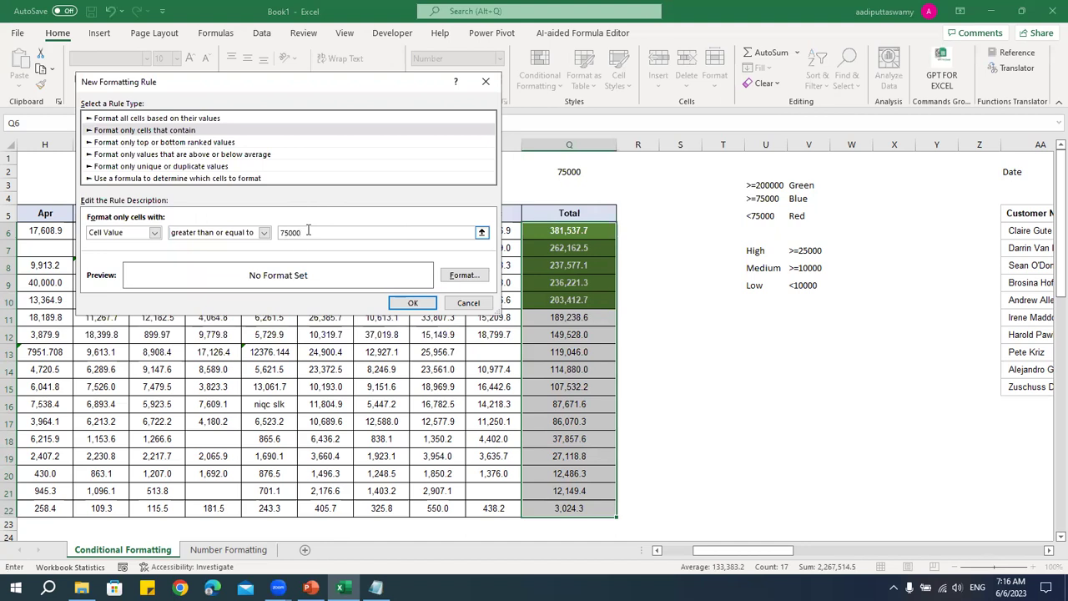
- Format the 75000-or-more rule with a blue fill and bold white text, and save it
click(464, 274)
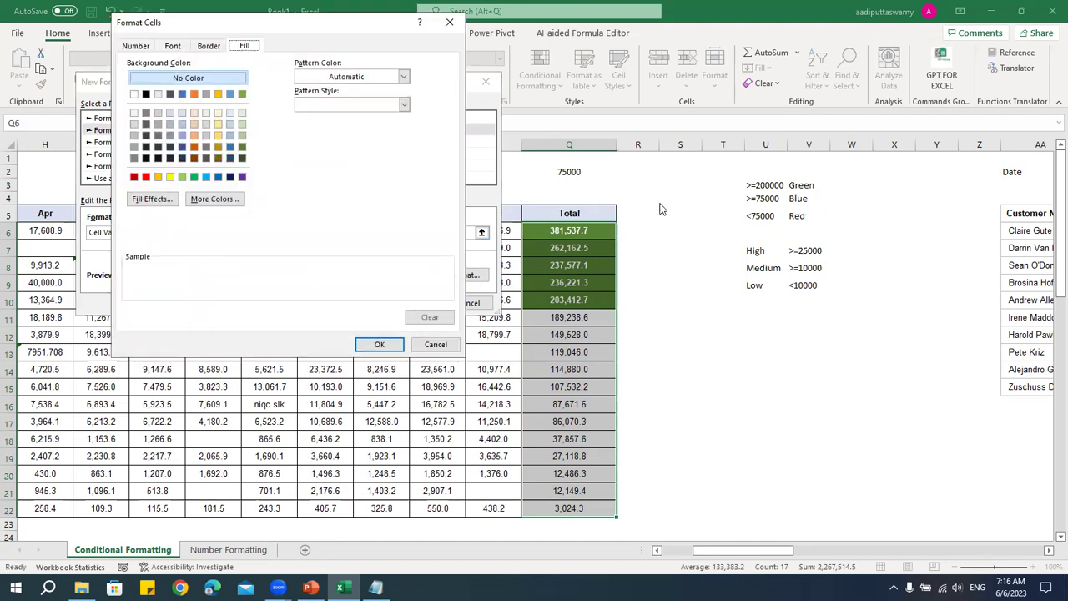
click(233, 147)
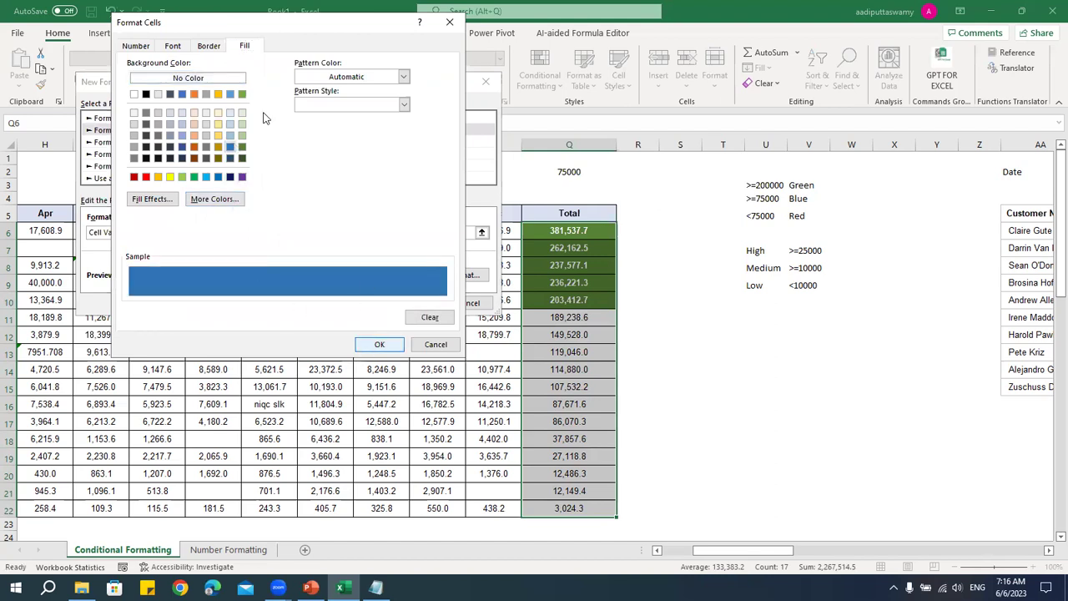
click(176, 46)
click(349, 157)
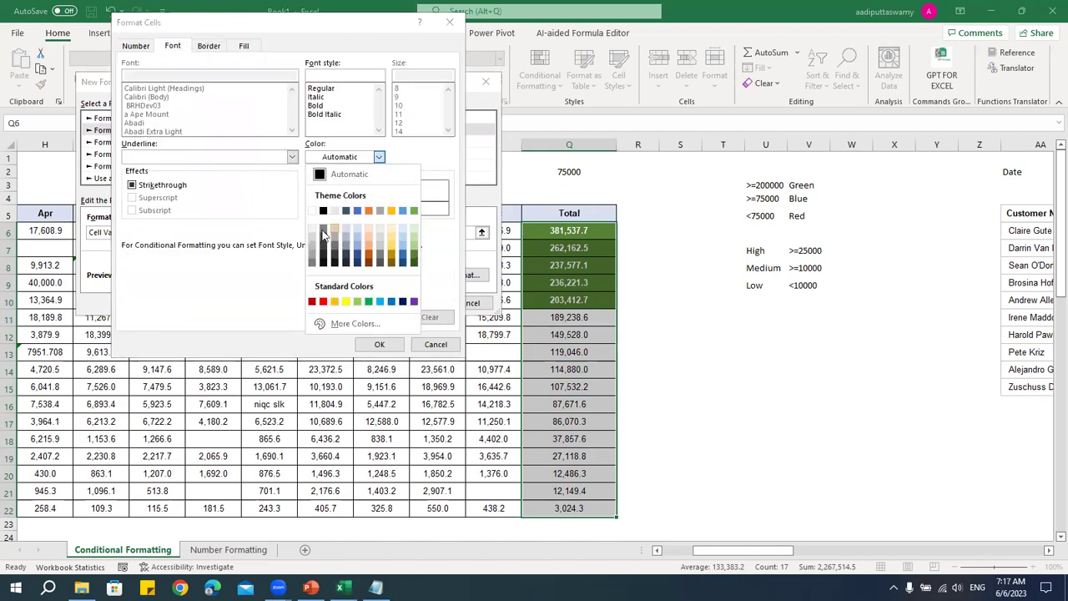
click(313, 214)
click(321, 105)
click(382, 345)
click(412, 303)
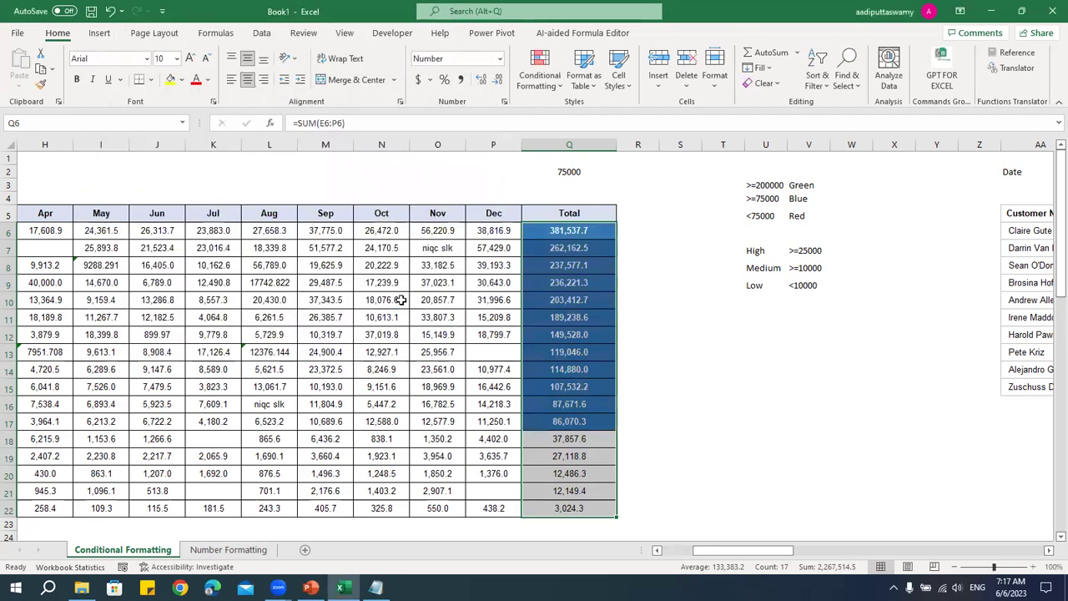
- Check the blue Totals, Q7's formula and U5's threshold, then select Q6:Q22 for formatting
click(673, 352)
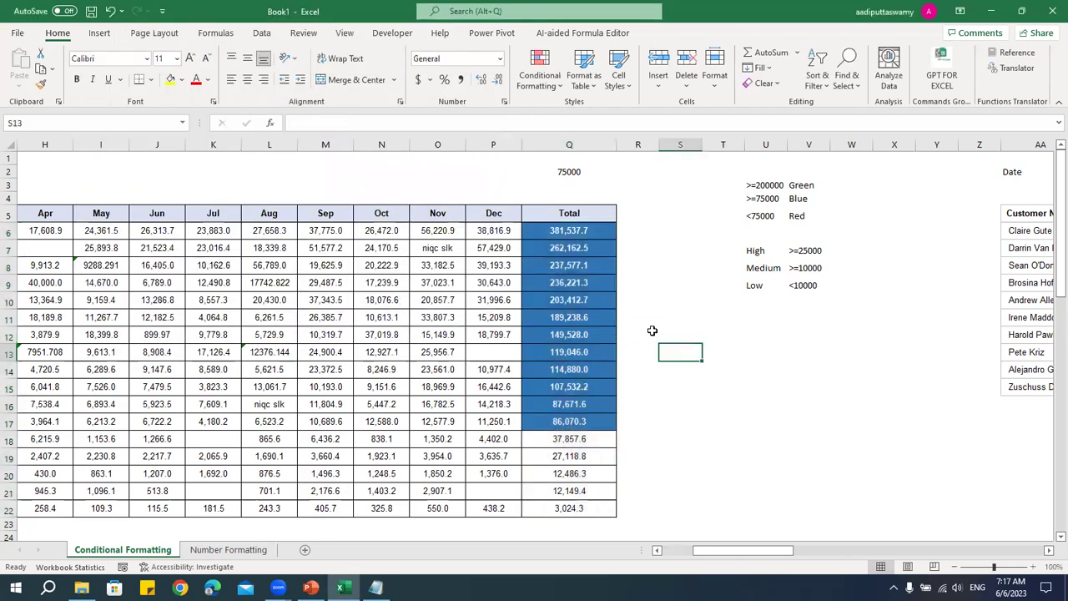
drag(589, 300, 588, 235)
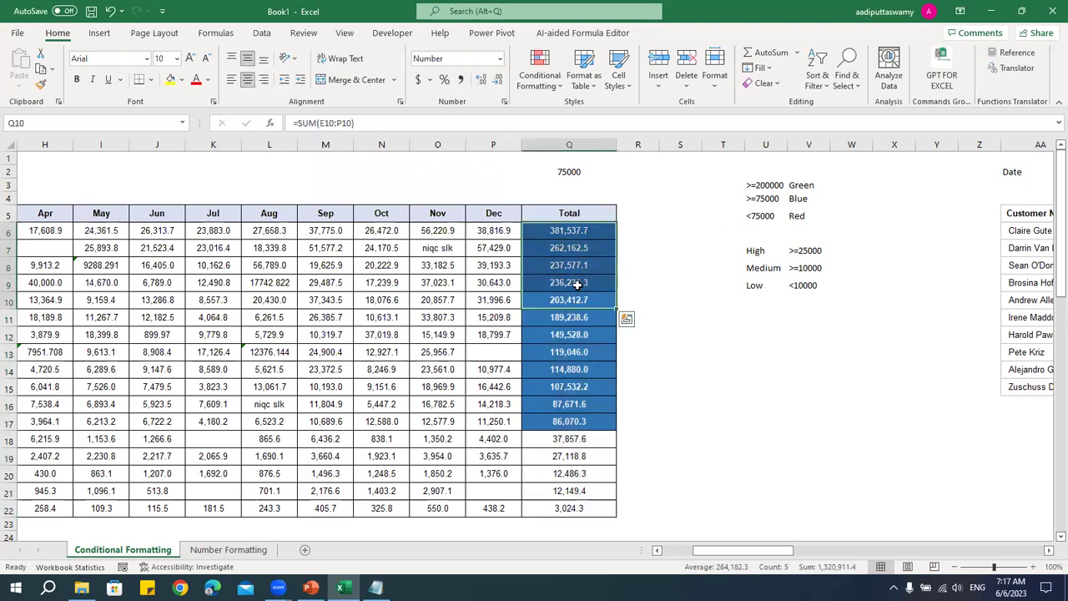
drag(595, 419, 589, 230)
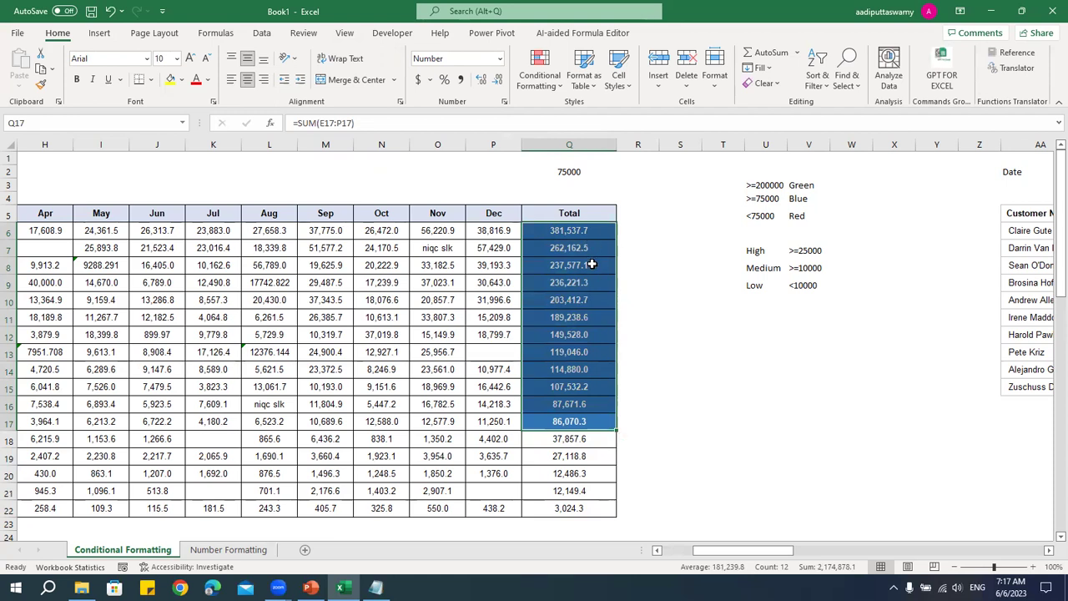
click(594, 247)
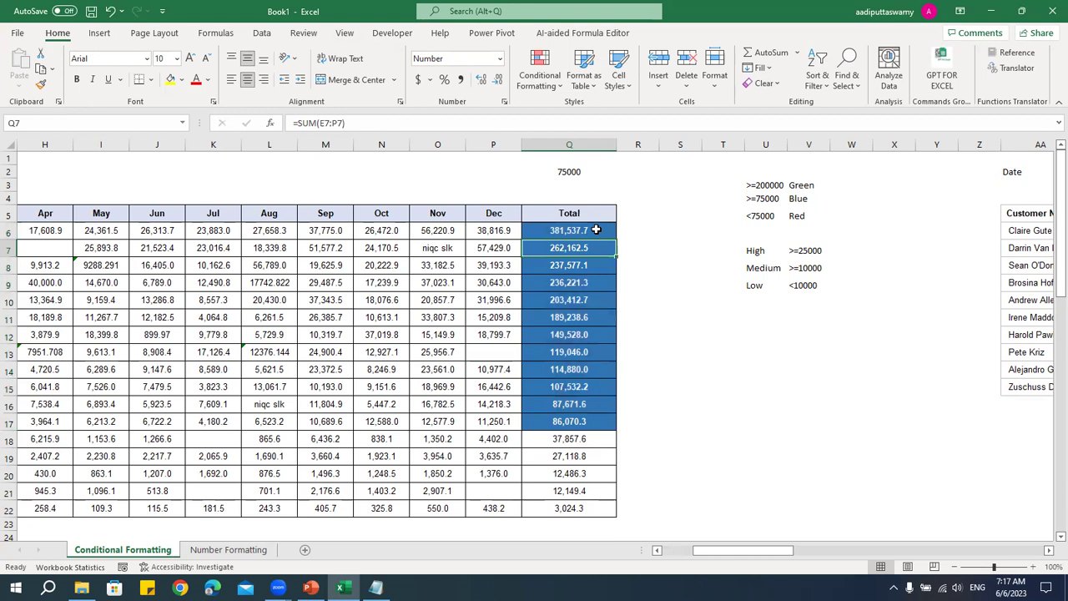
click(762, 219)
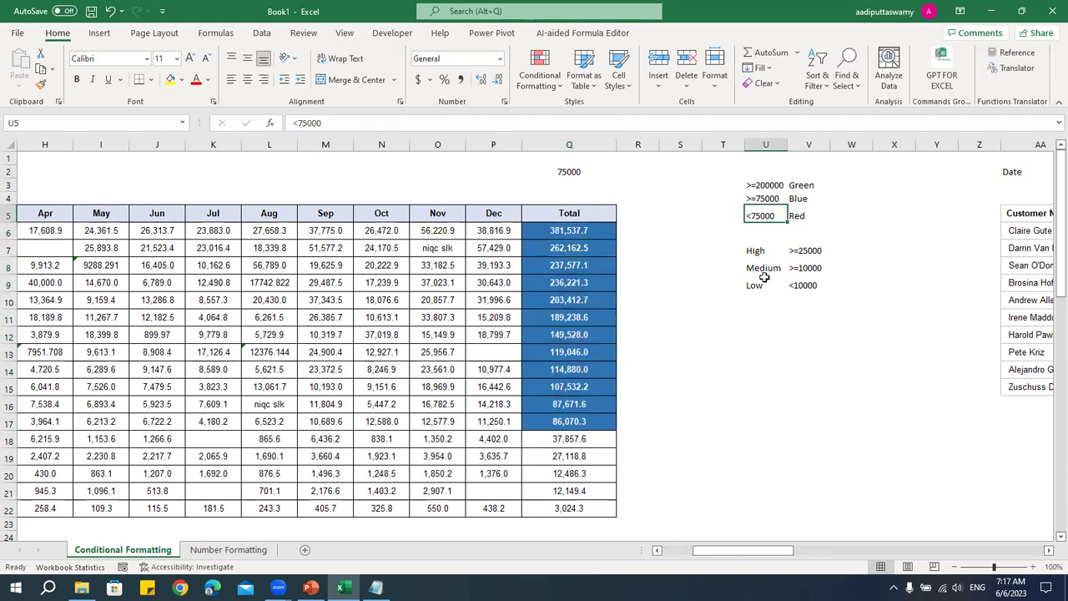
drag(584, 231, 580, 506)
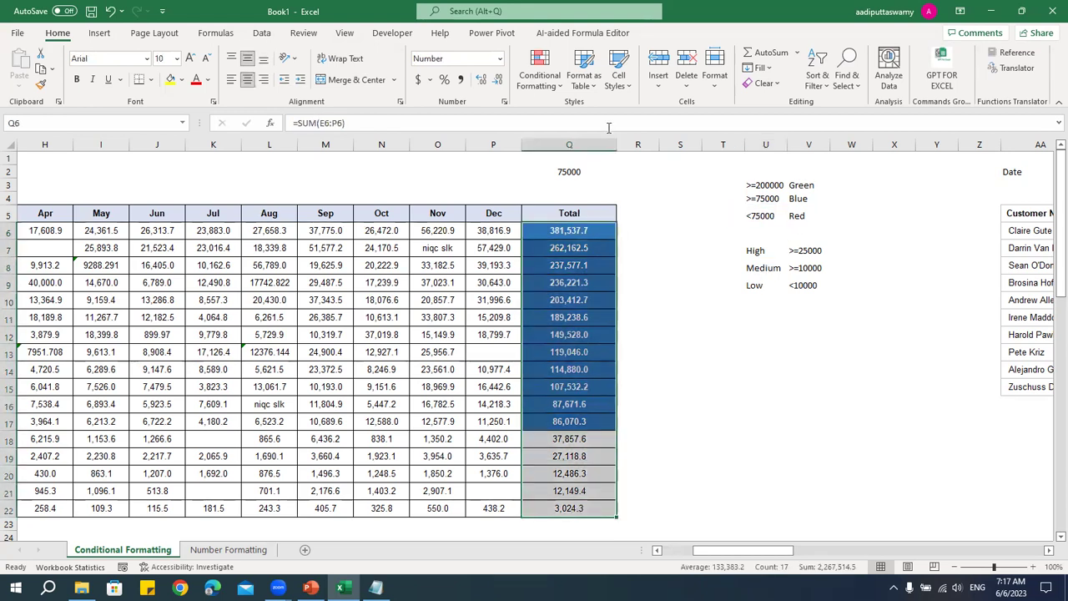
click(542, 85)
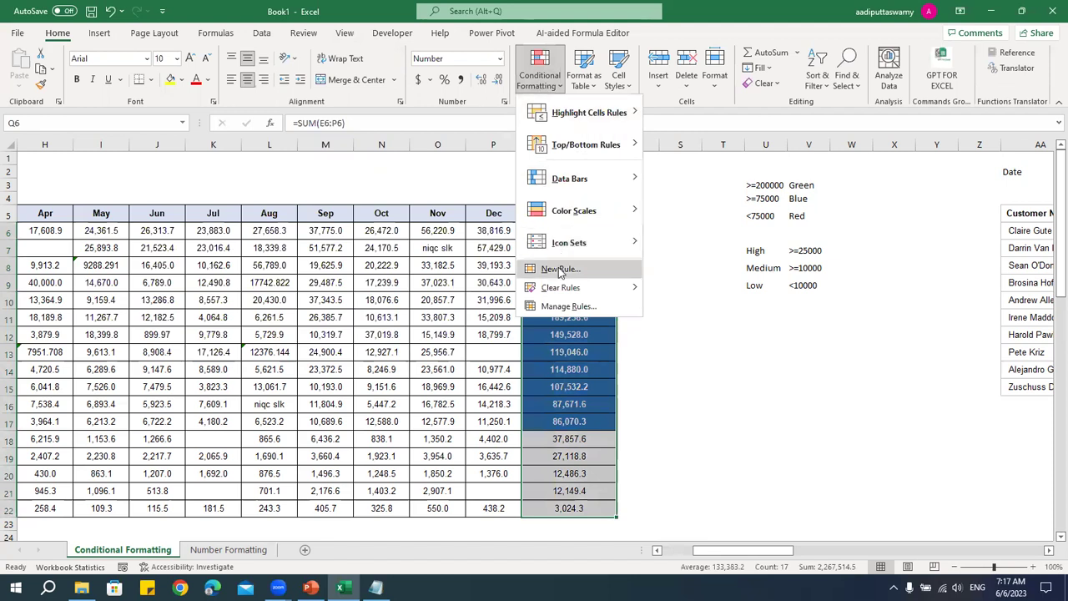
- Create a new rule for Cell Value less than 75000
click(553, 268)
click(132, 116)
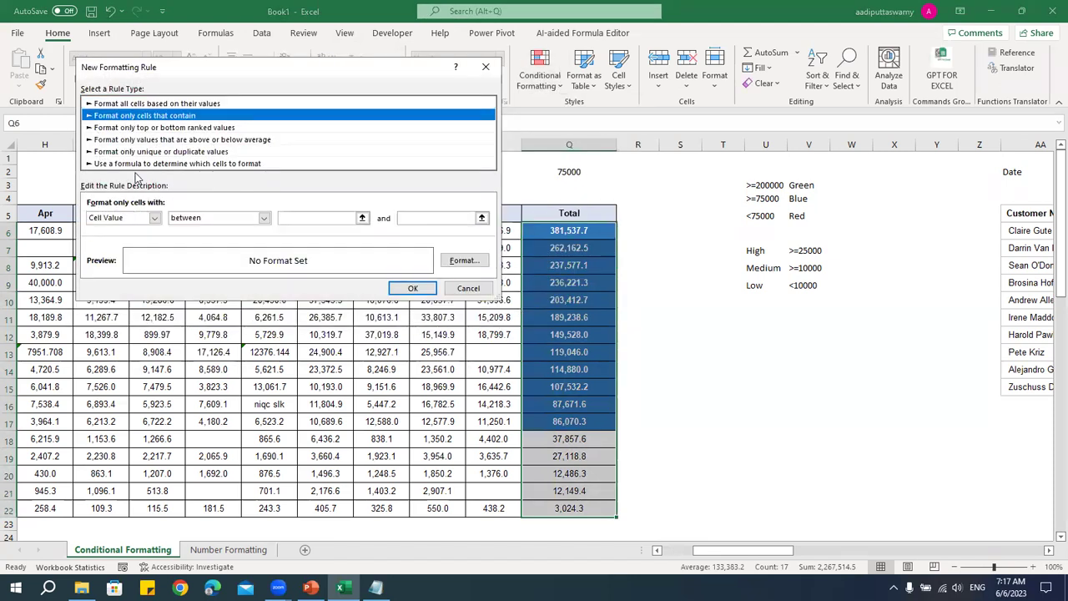
click(181, 220)
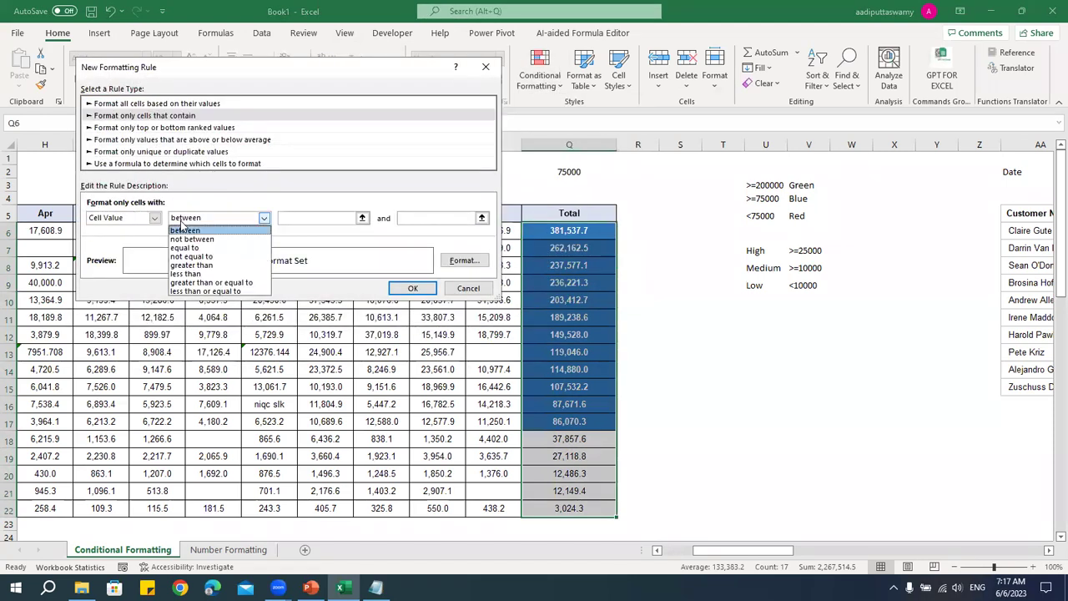
click(225, 275)
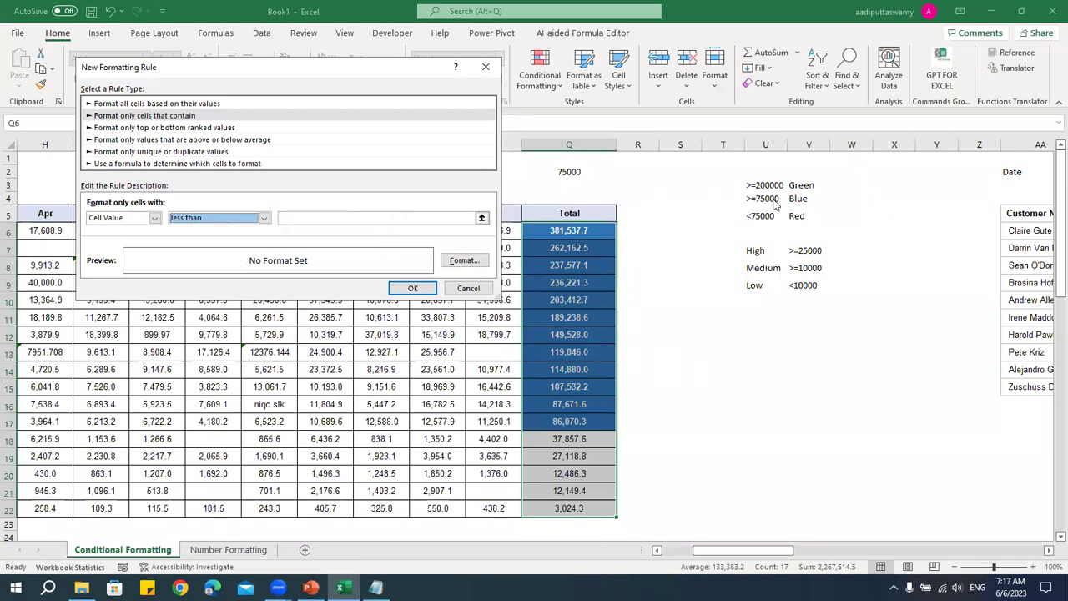
click(313, 218)
text(75000)
- Format the below-75000 rule with bold white text on a red fill and review the result
click(464, 260)
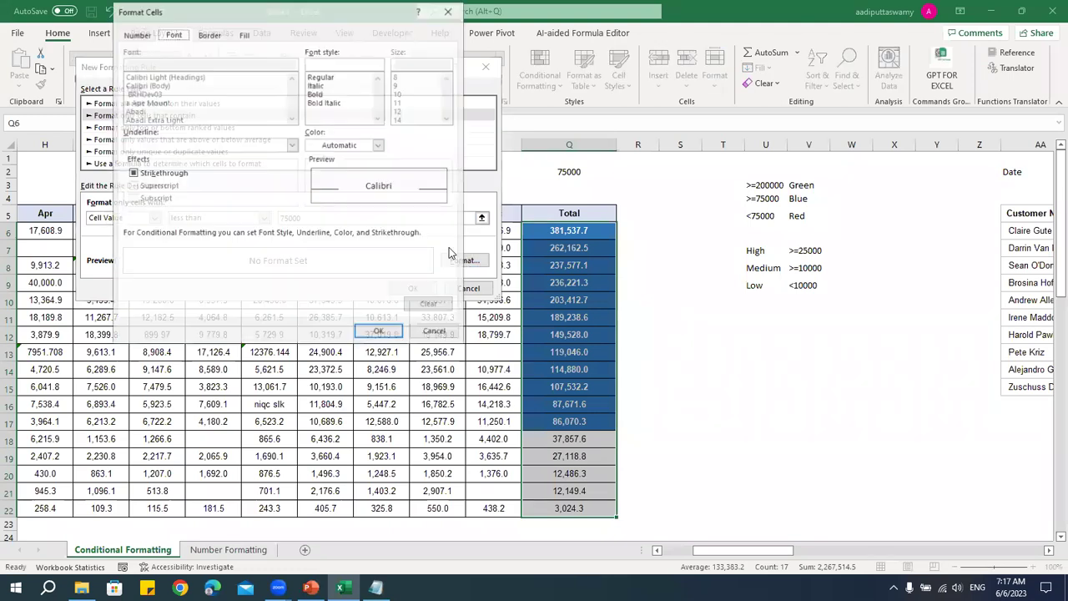
click(351, 147)
click(314, 199)
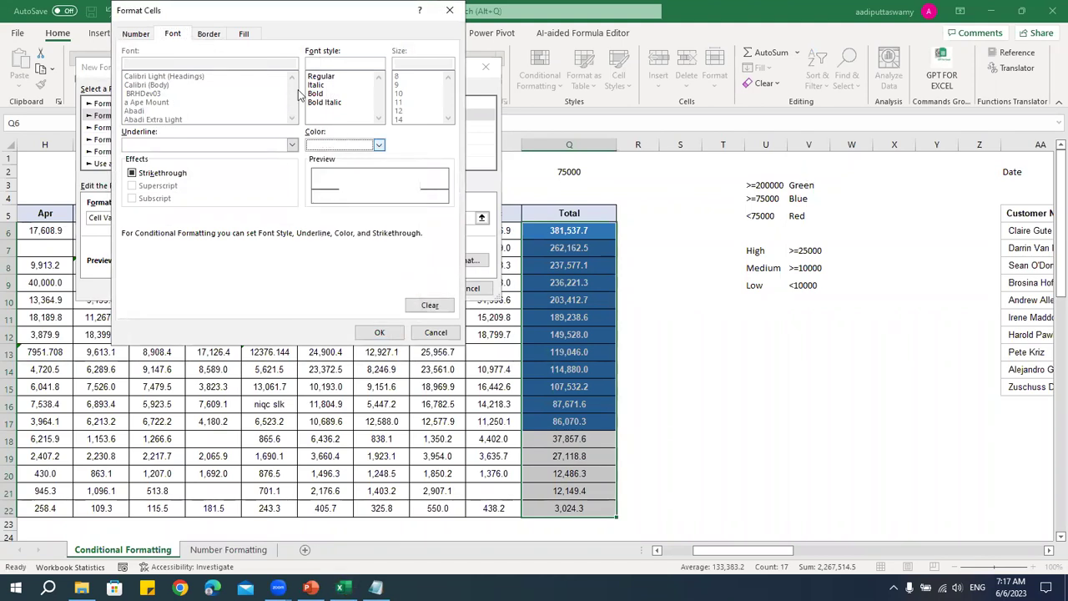
click(244, 35)
click(146, 165)
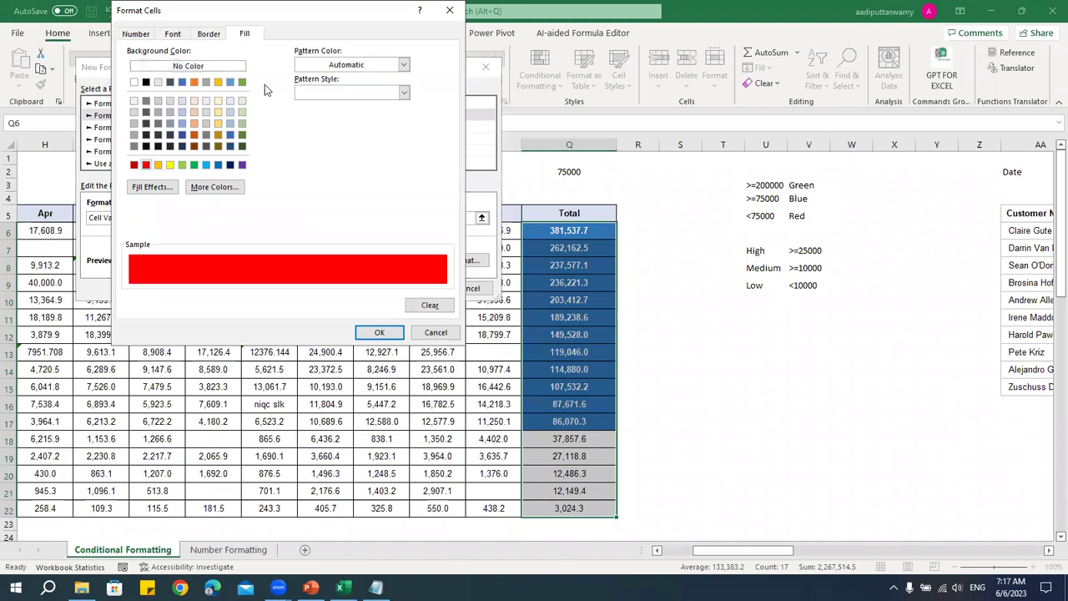
click(179, 34)
click(315, 93)
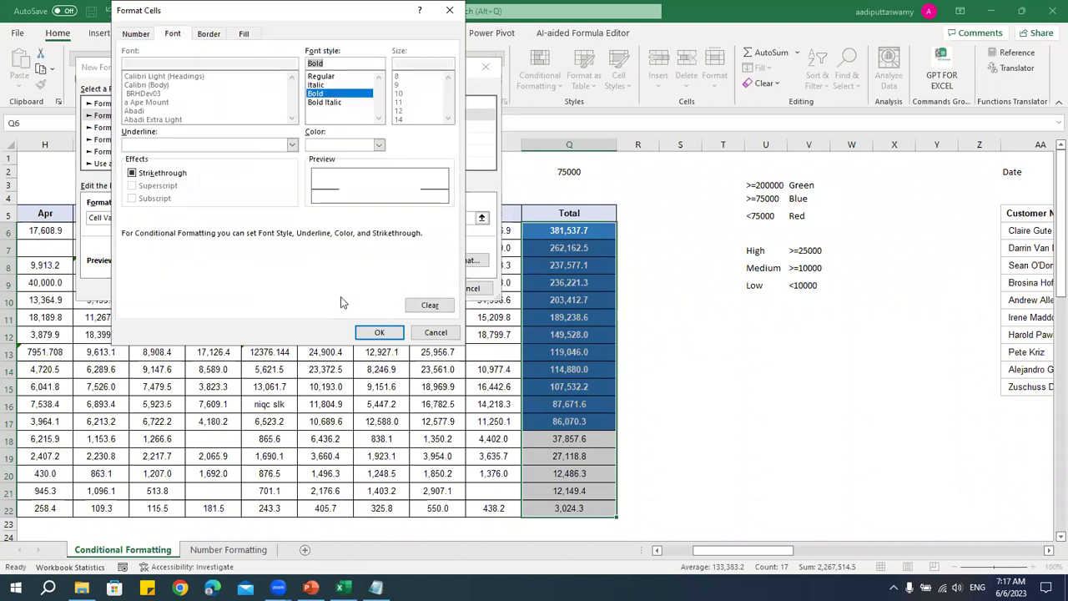
click(374, 333)
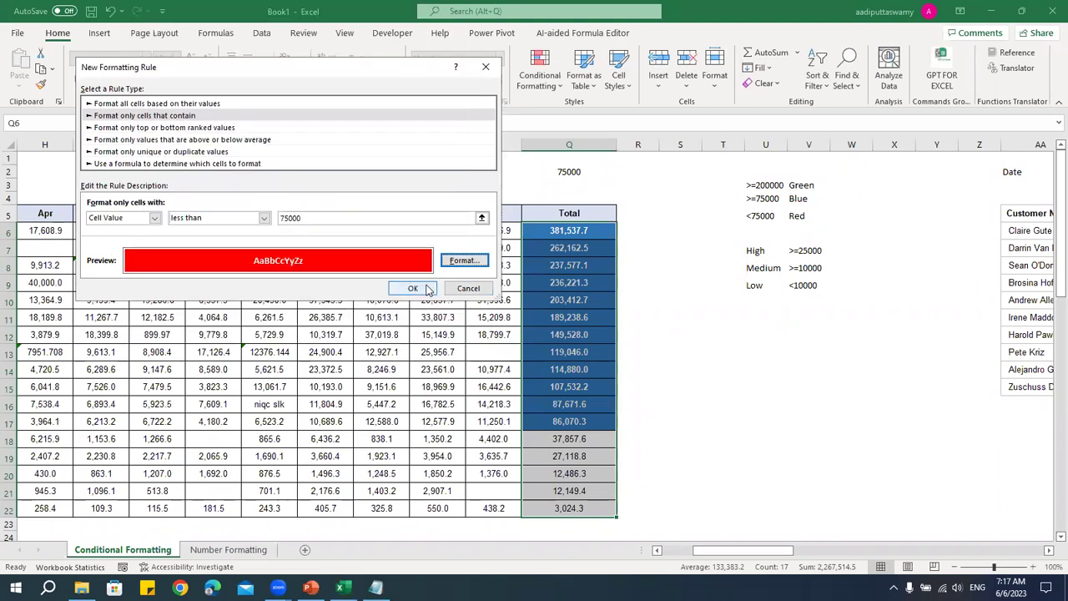
click(412, 288)
drag(576, 439, 585, 509)
drag(588, 233, 553, 420)
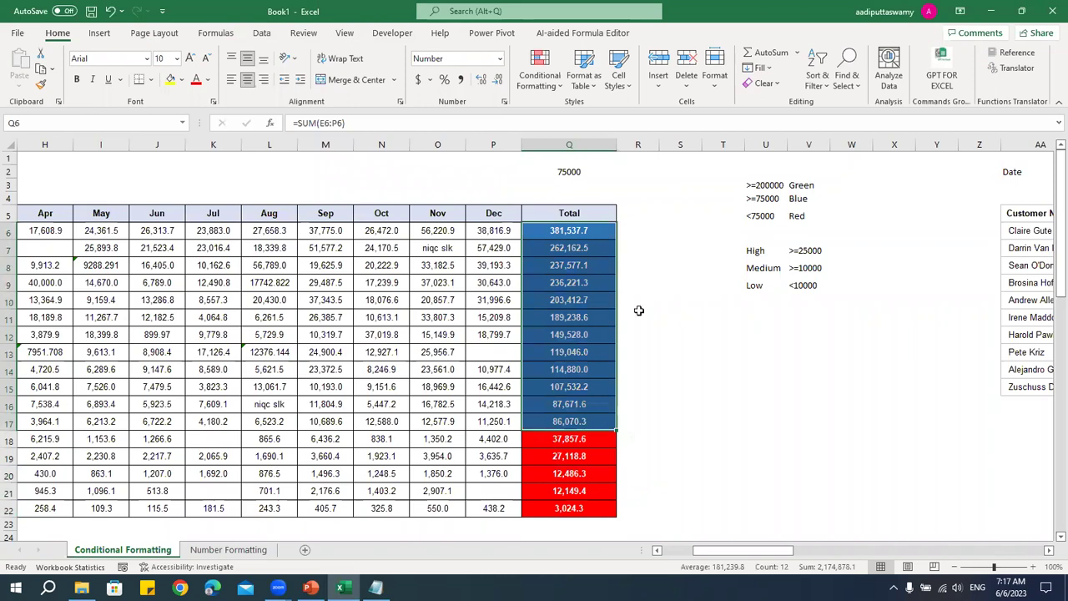
- Reselect all Total values Q6:Q22 and open the Conditional Formatting menu
drag(569, 298, 571, 233)
click(713, 296)
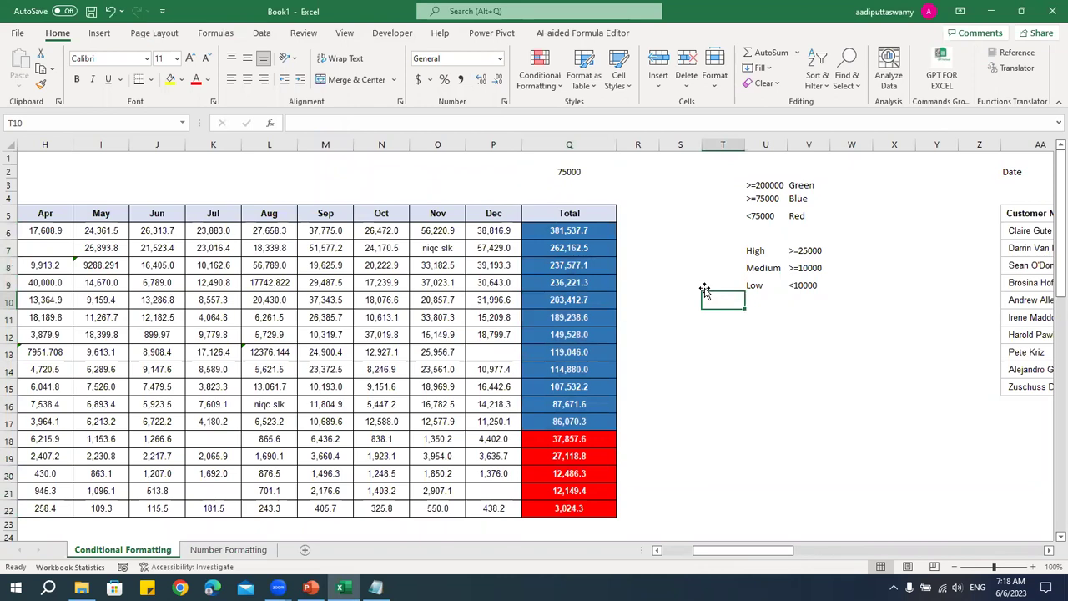
drag(588, 234, 575, 511)
click(539, 74)
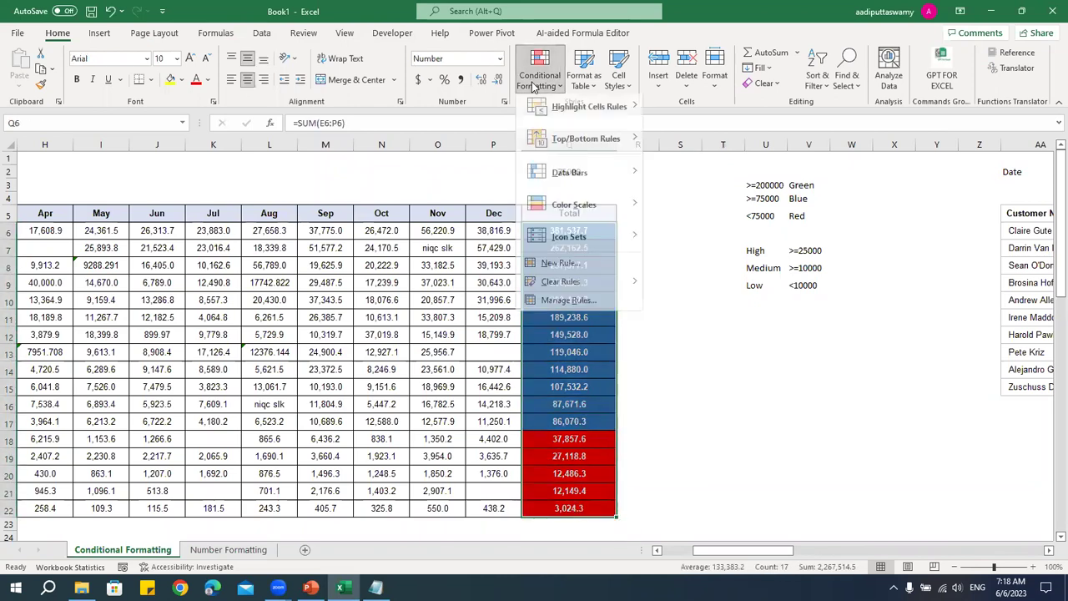
- In the Rules Manager, move the >=75000 rule below the >200000 rule
click(561, 307)
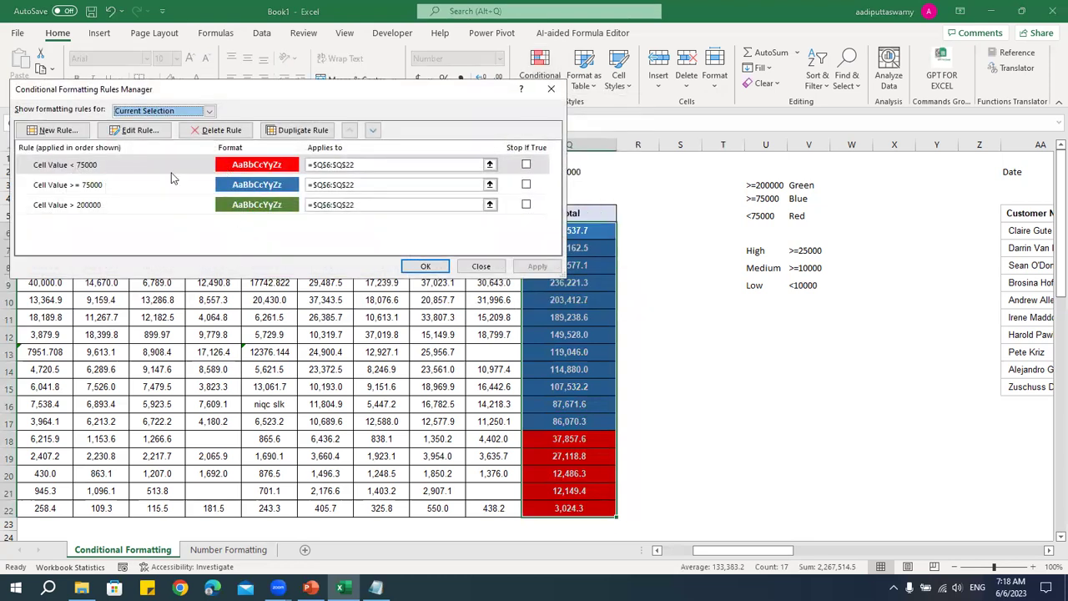
click(100, 187)
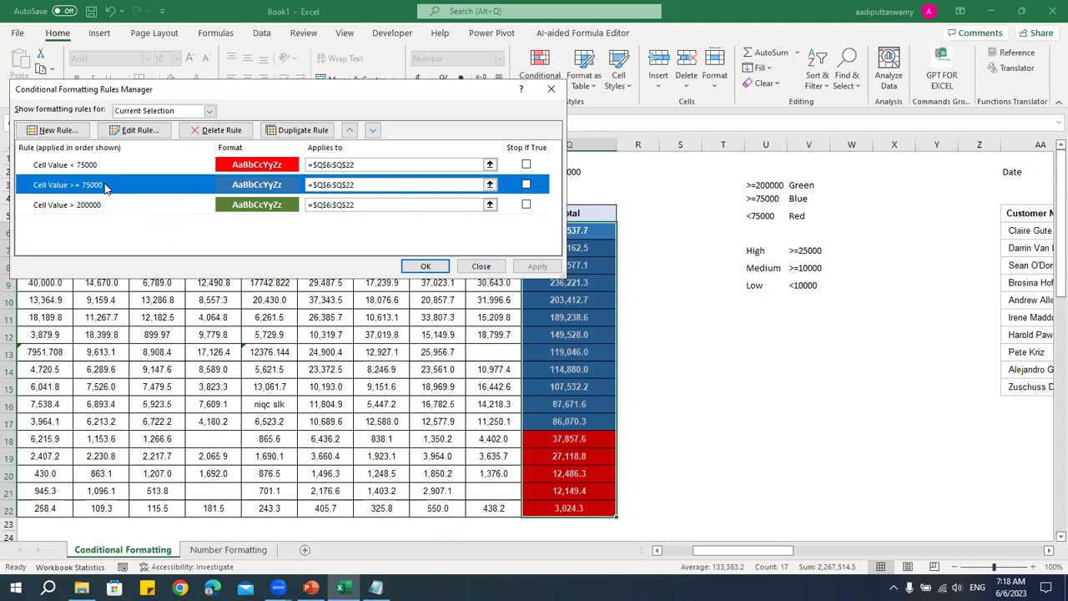
click(107, 204)
click(112, 189)
click(112, 204)
click(112, 189)
click(112, 205)
click(112, 189)
click(374, 132)
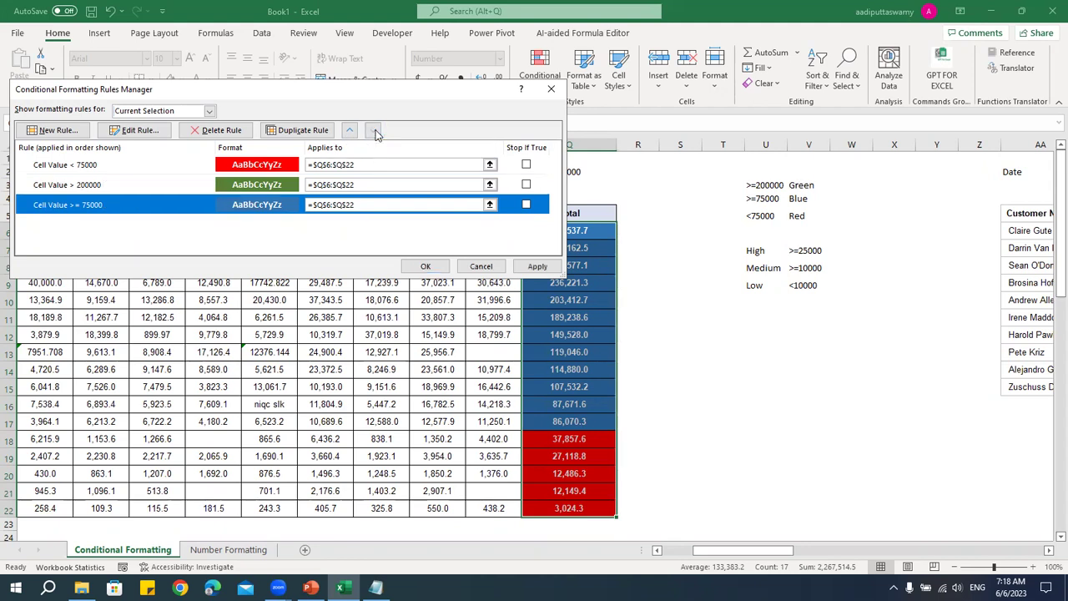
- Open the >200000 rule for editing and expand its comparison operator list
click(120, 187)
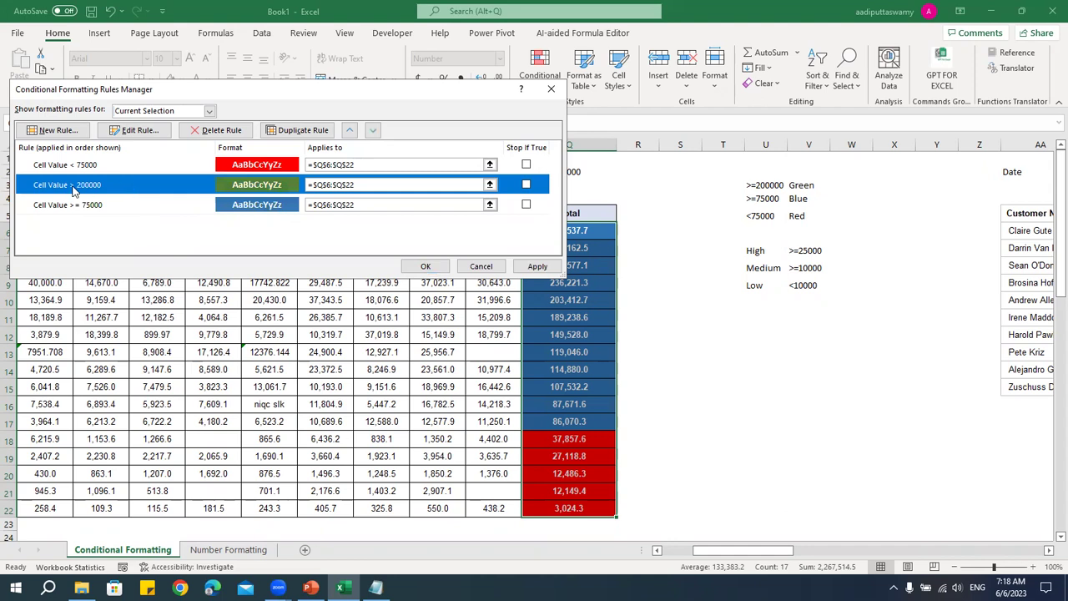
double_click(100, 187)
click(236, 218)
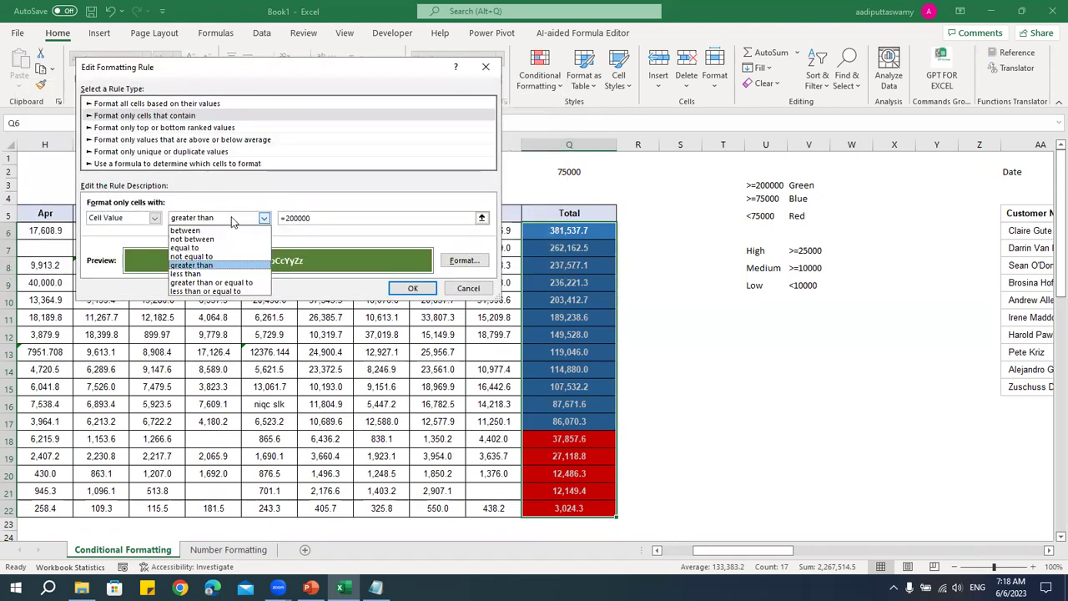
- Change the 200000 rule's operator to 'greater than or equal to' and confirm
click(237, 284)
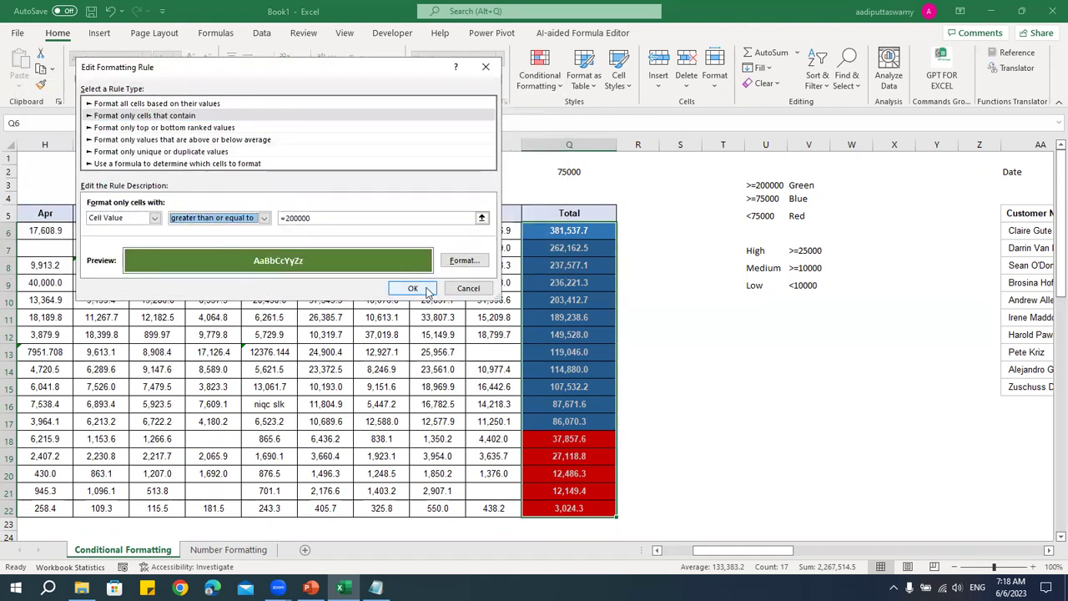
click(412, 288)
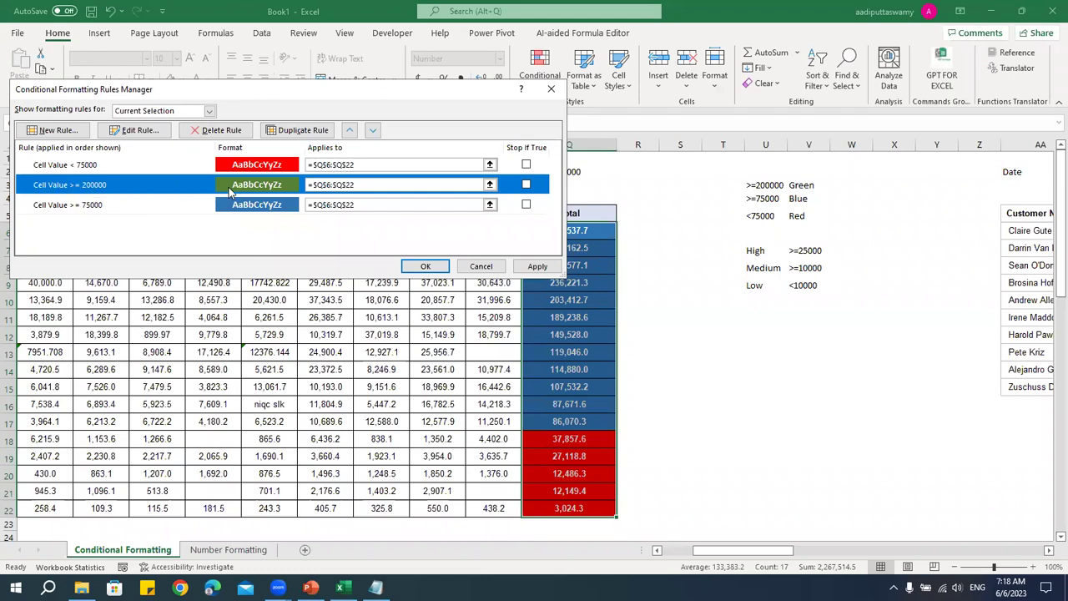
- Keep >=200000 above >=75000 and apply, giving green, blue and red totals
click(96, 209)
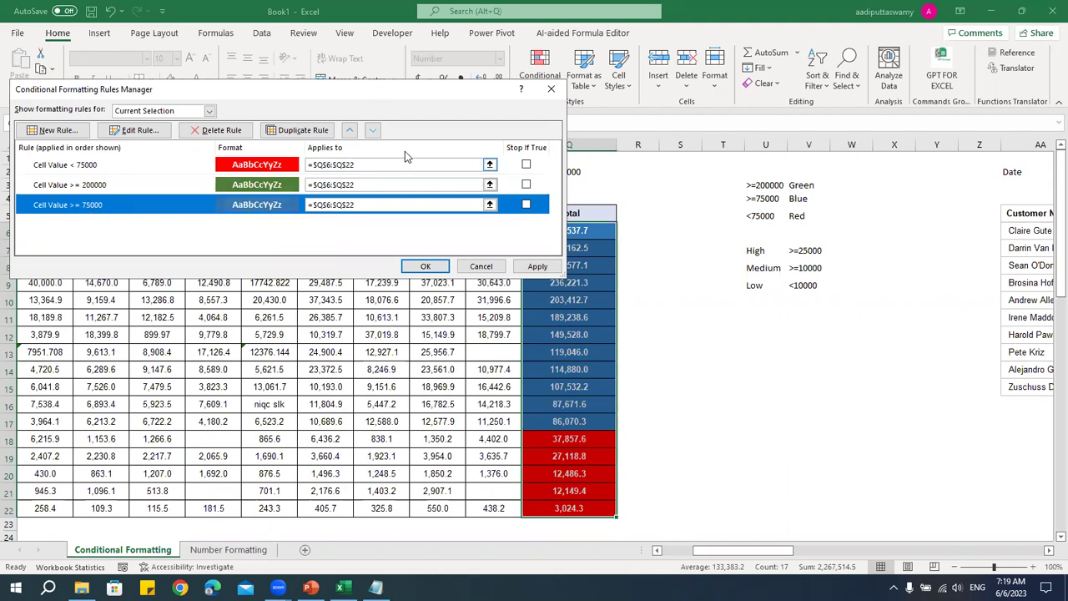
click(350, 130)
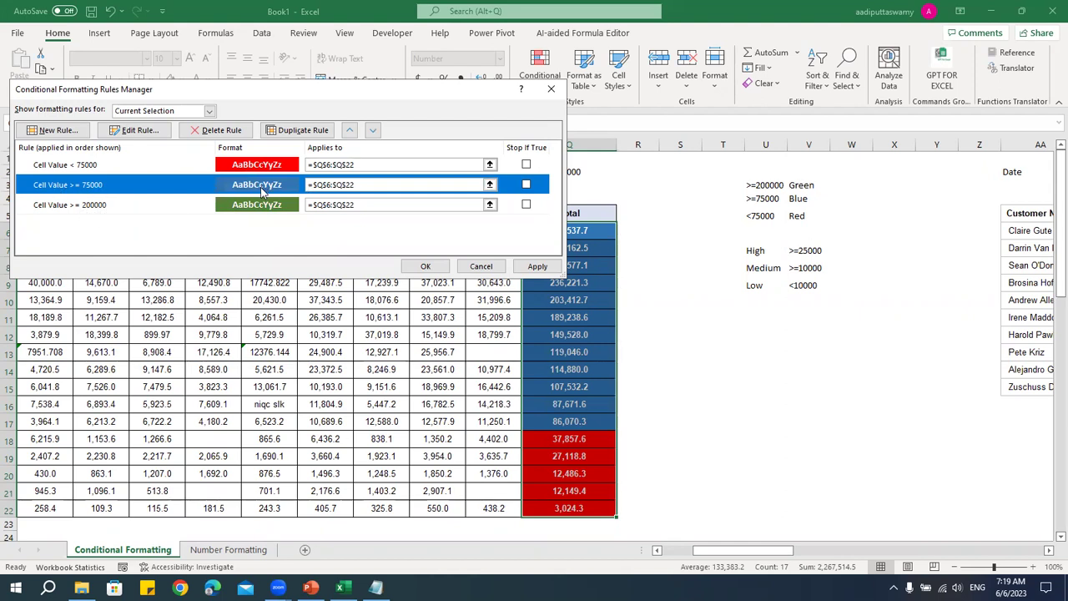
click(373, 131)
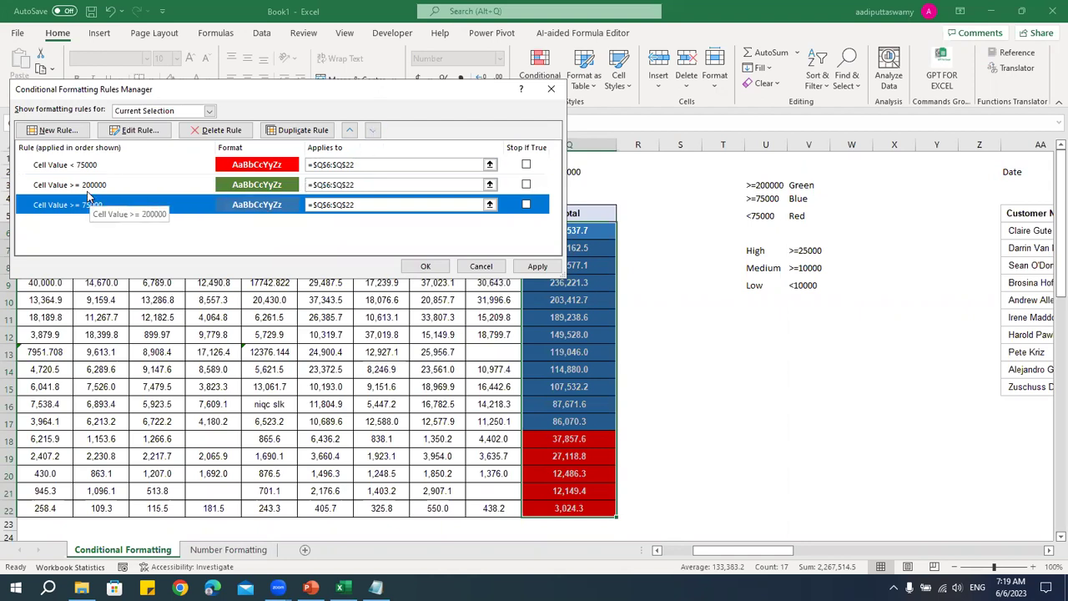
click(248, 192)
click(247, 206)
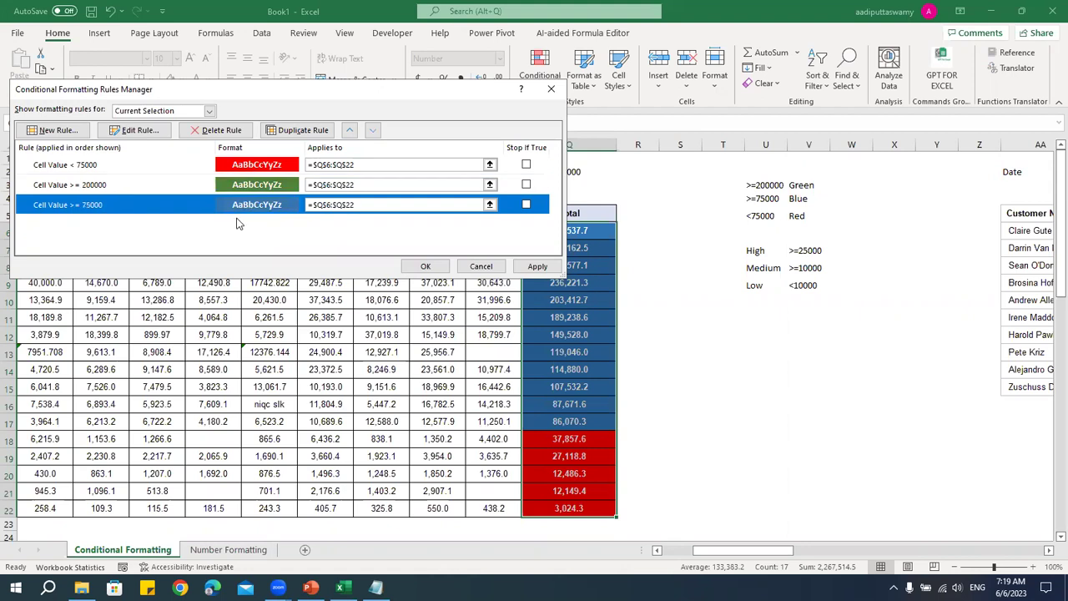
click(424, 266)
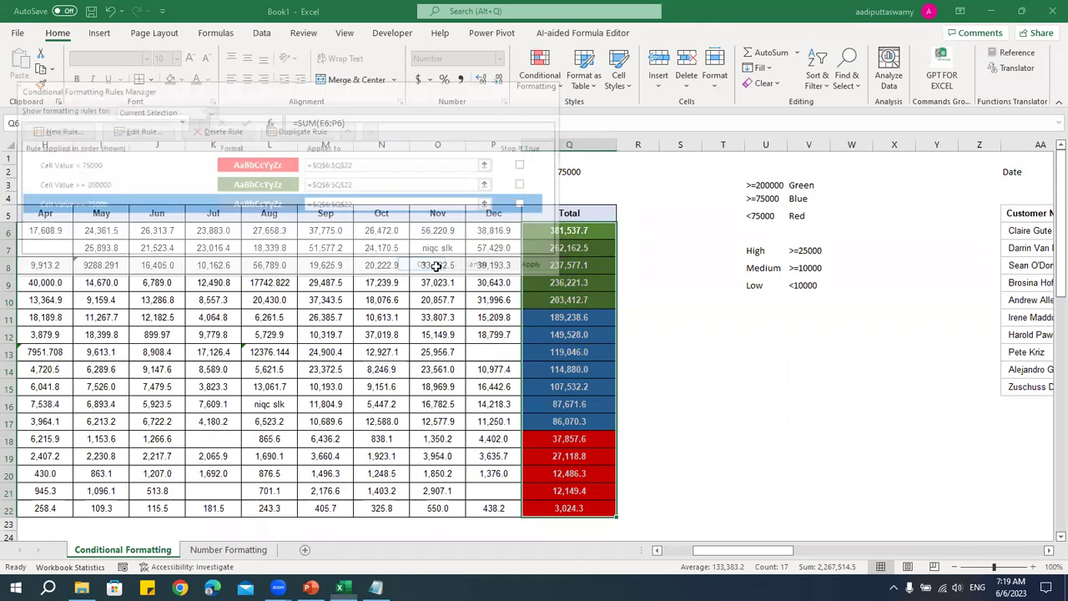
drag(589, 233, 589, 508)
- Select the Total values Q6:Q22 and bring up the Conditional Formatting choices
click(724, 425)
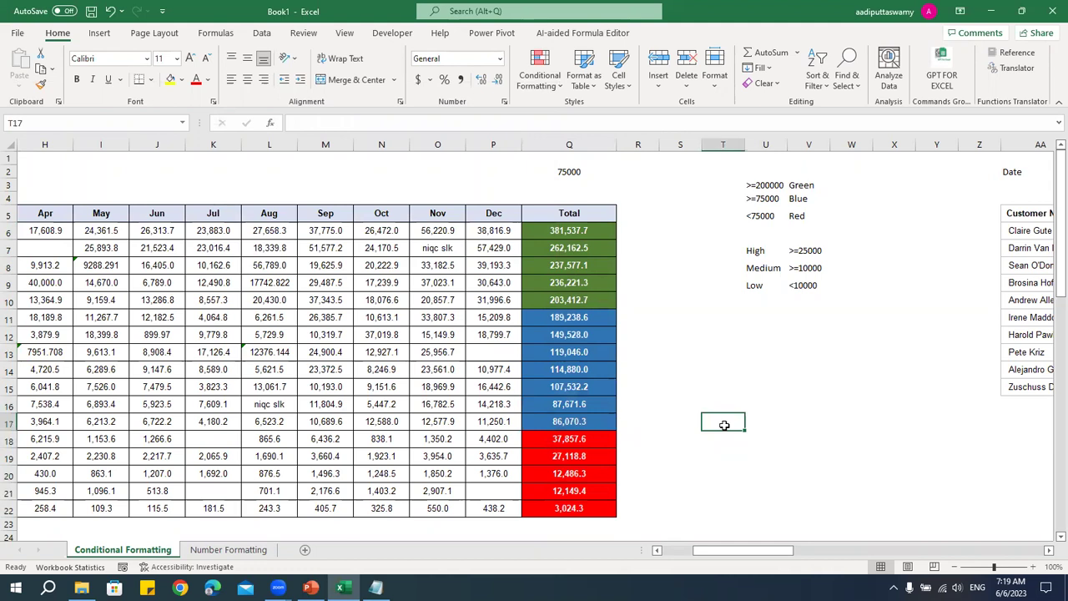
drag(586, 238, 586, 499)
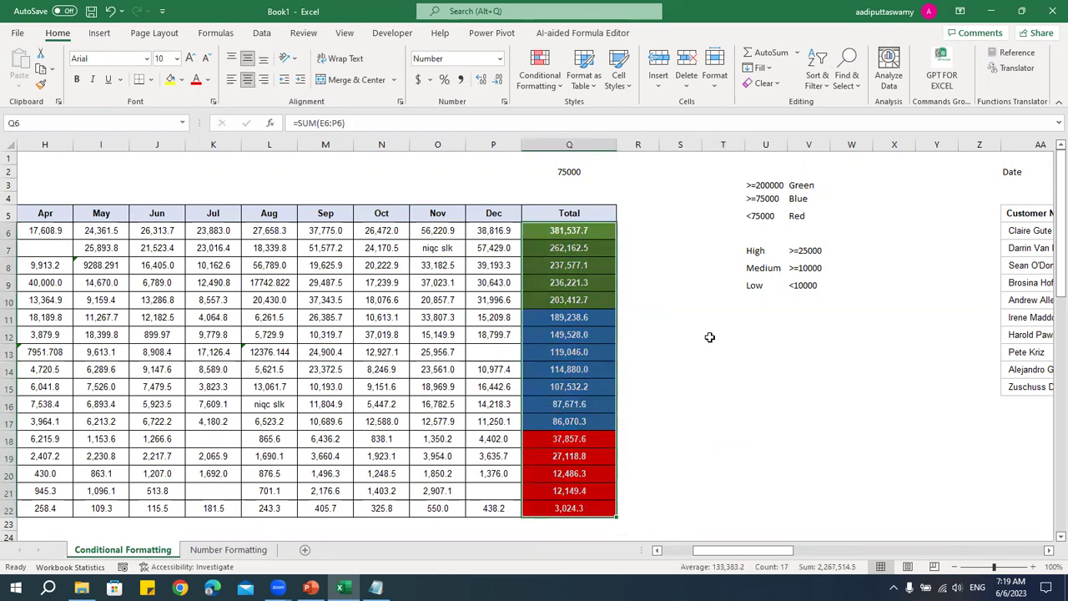
click(547, 83)
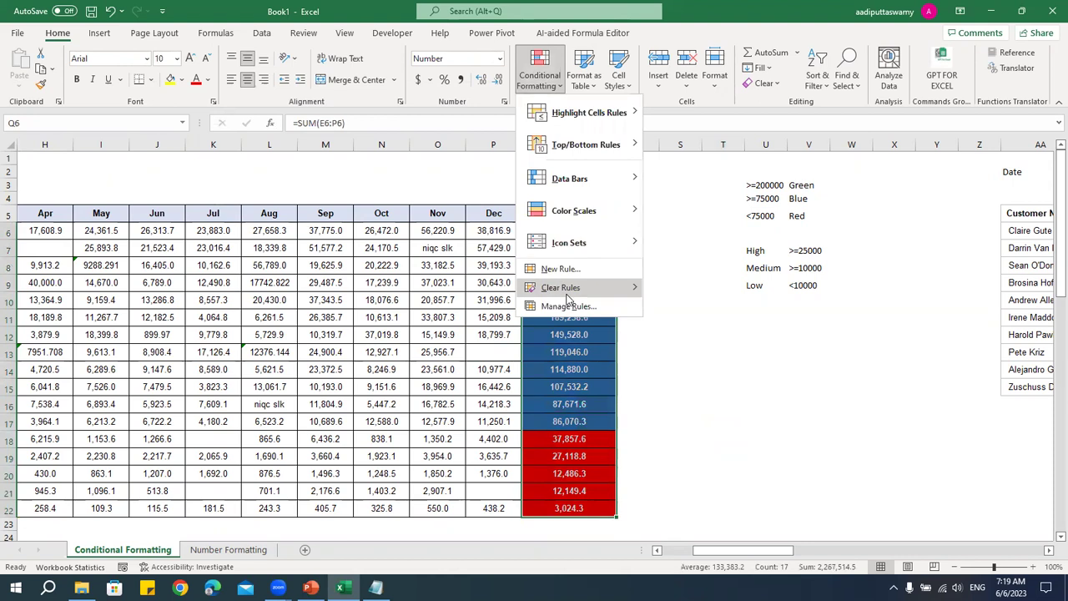
- Clear the conditional formatting rules, then preview Color Scales without applying one
mouse_move(614, 290)
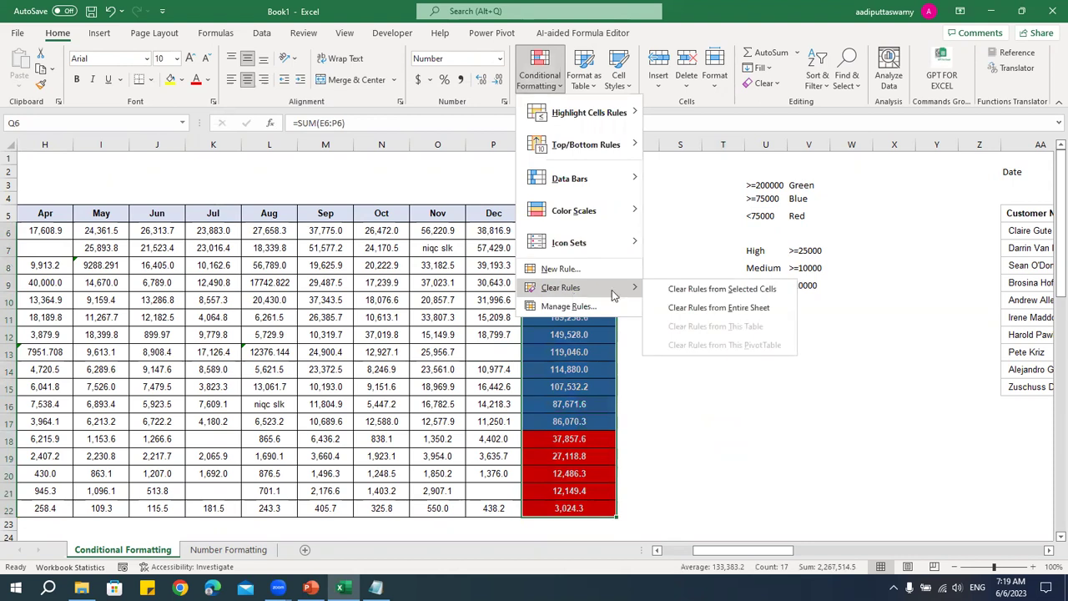
click(733, 306)
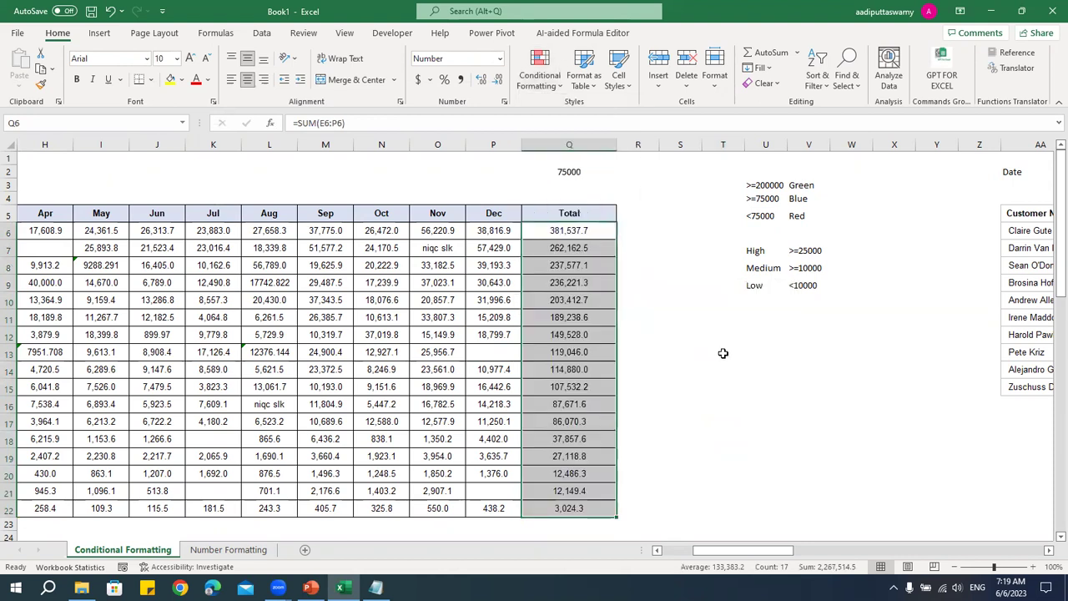
click(557, 83)
mouse_move(576, 218)
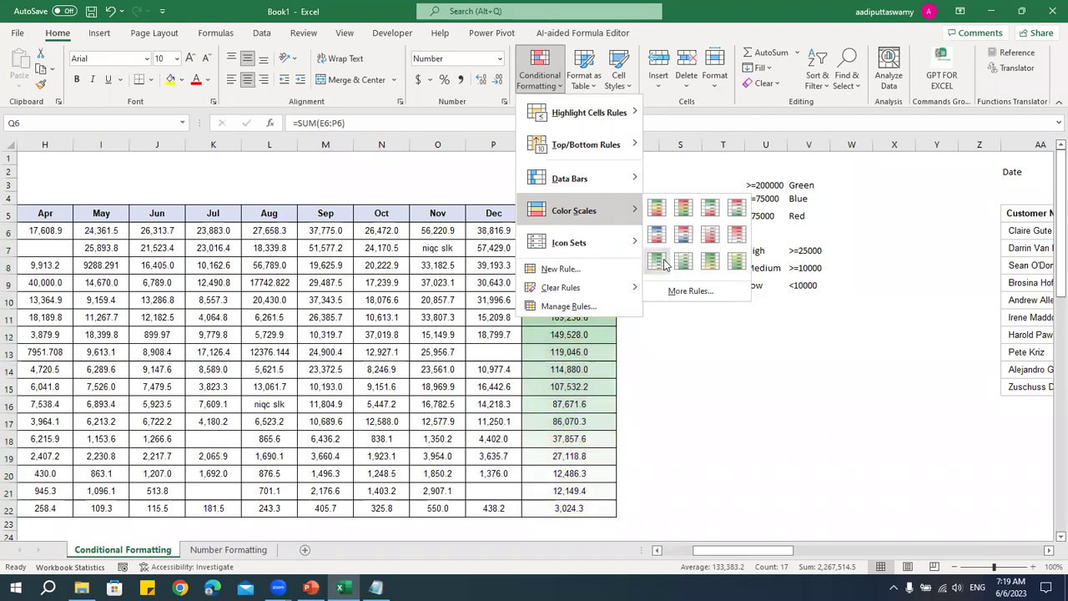
click(739, 384)
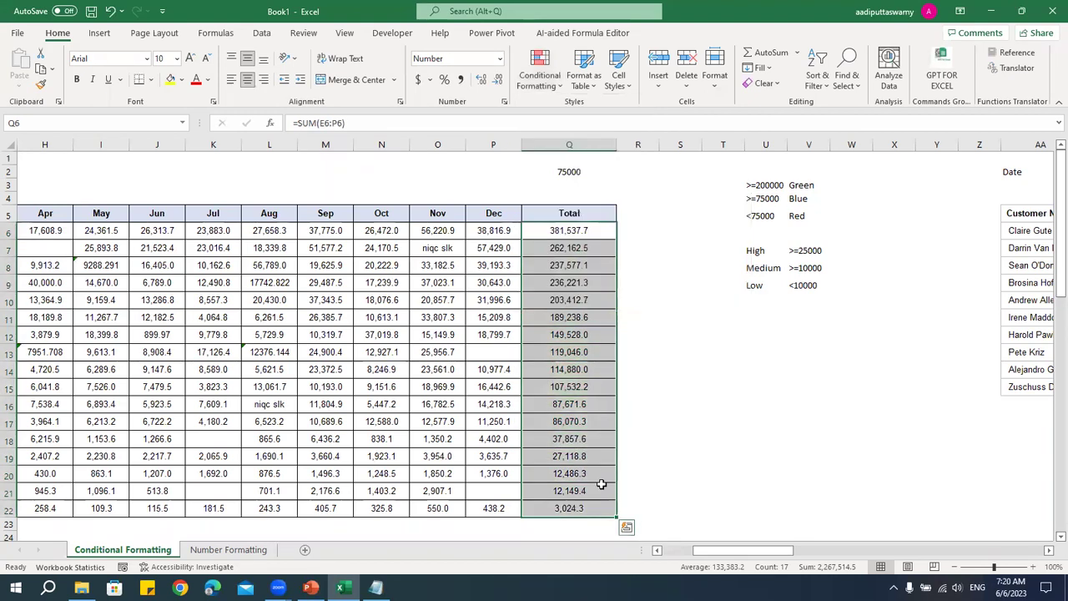
- Apply the Green - Yellow Color Scale to the Total values Q6:Q22
mouse_move(588, 504)
mouse_down()
mouse_move(601, 362)
mouse_move(590, 230)
mouse_move(582, 509)
mouse_up()
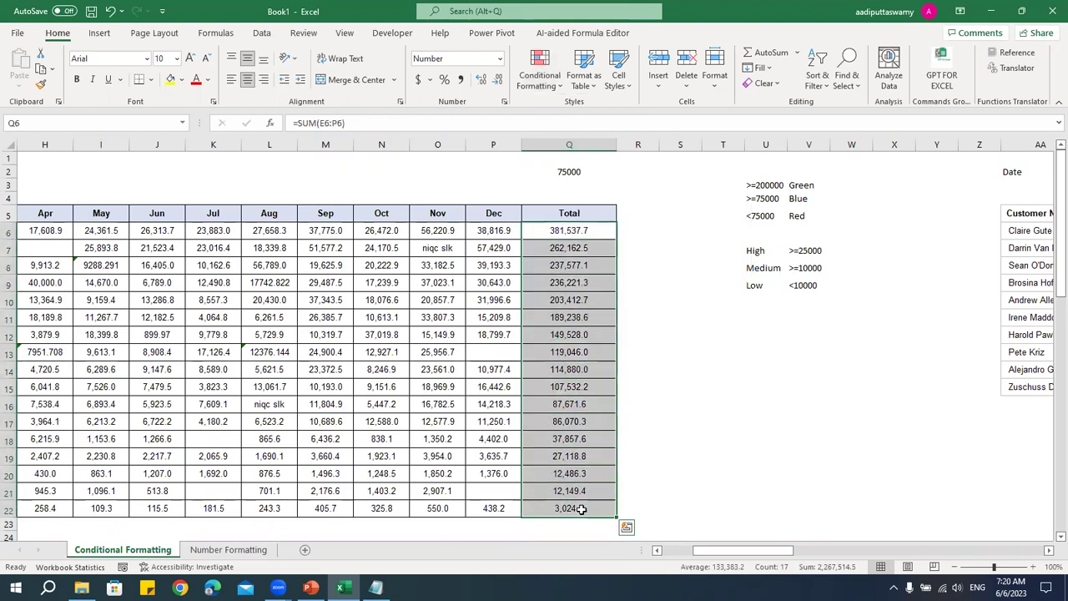
click(547, 83)
click(801, 198)
drag(576, 233, 580, 301)
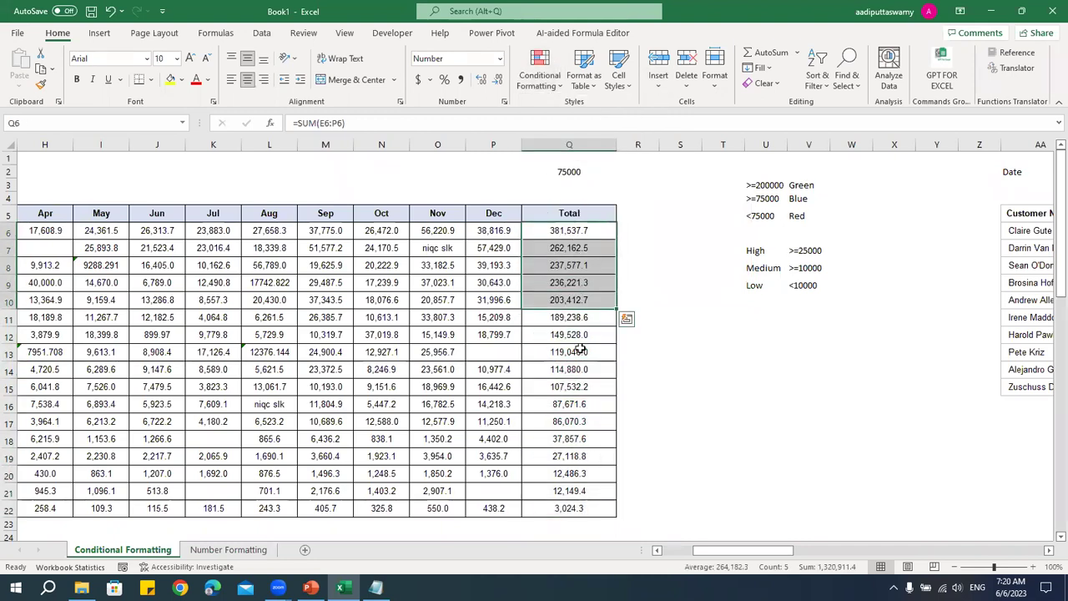
drag(568, 508, 572, 231)
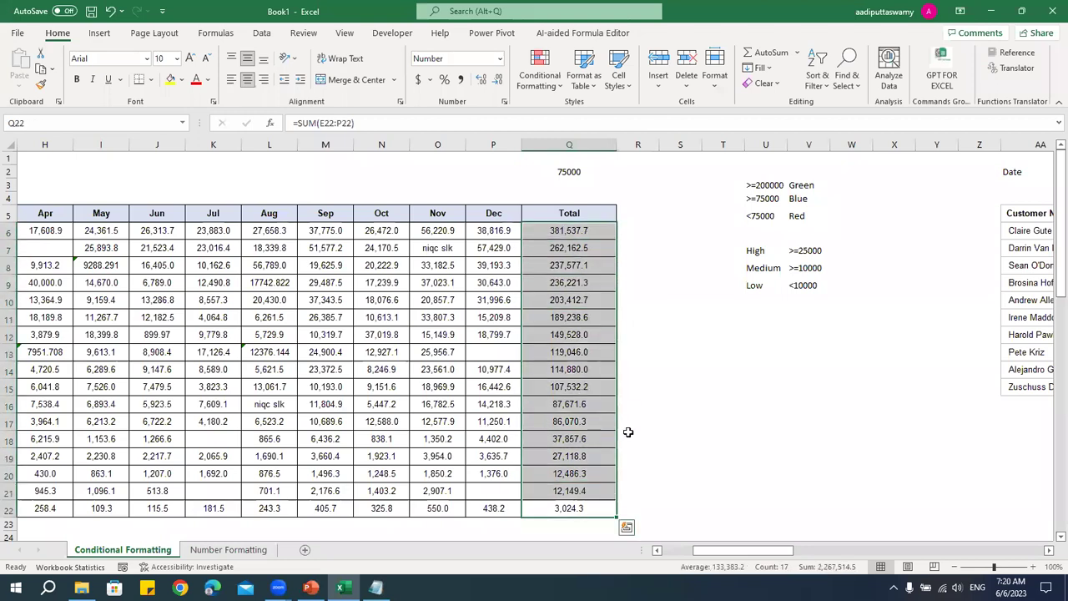
click(541, 77)
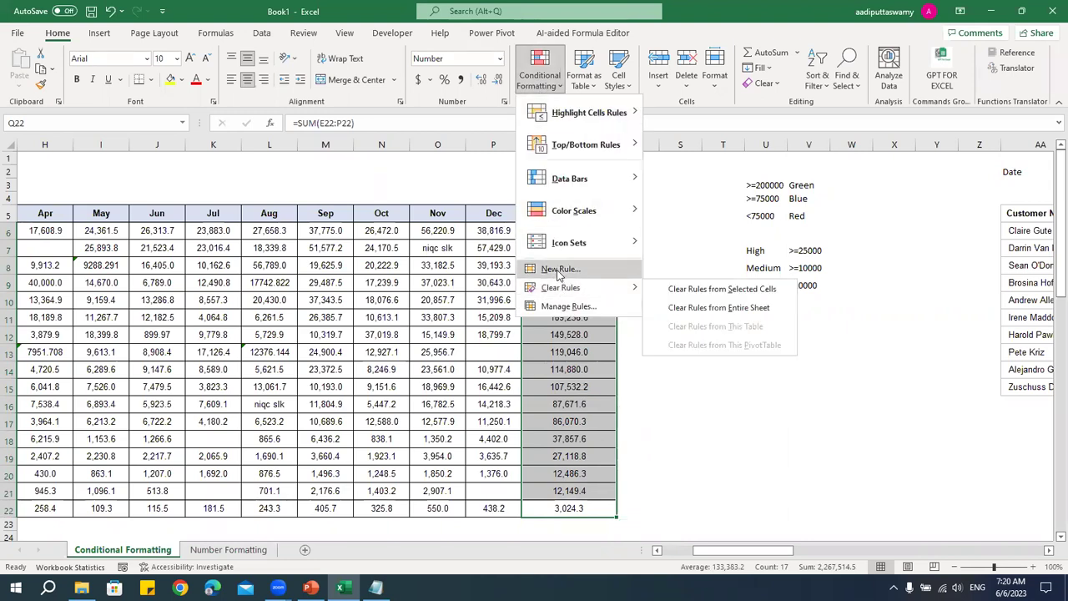
mouse_move(571, 214)
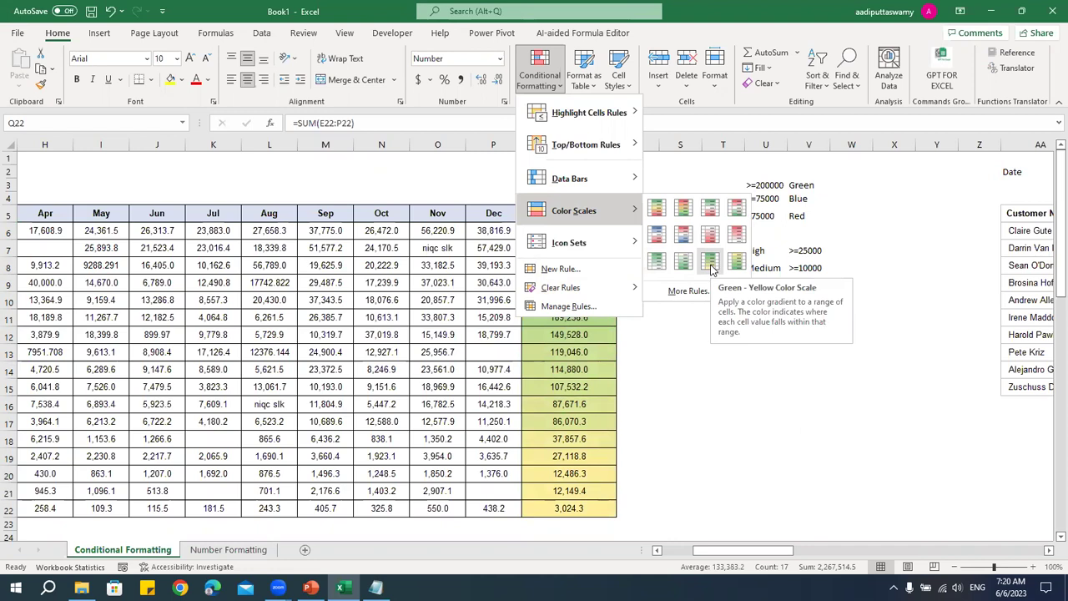
click(711, 266)
- Reselect the whole Total range Q6:Q22
click(705, 422)
click(590, 507)
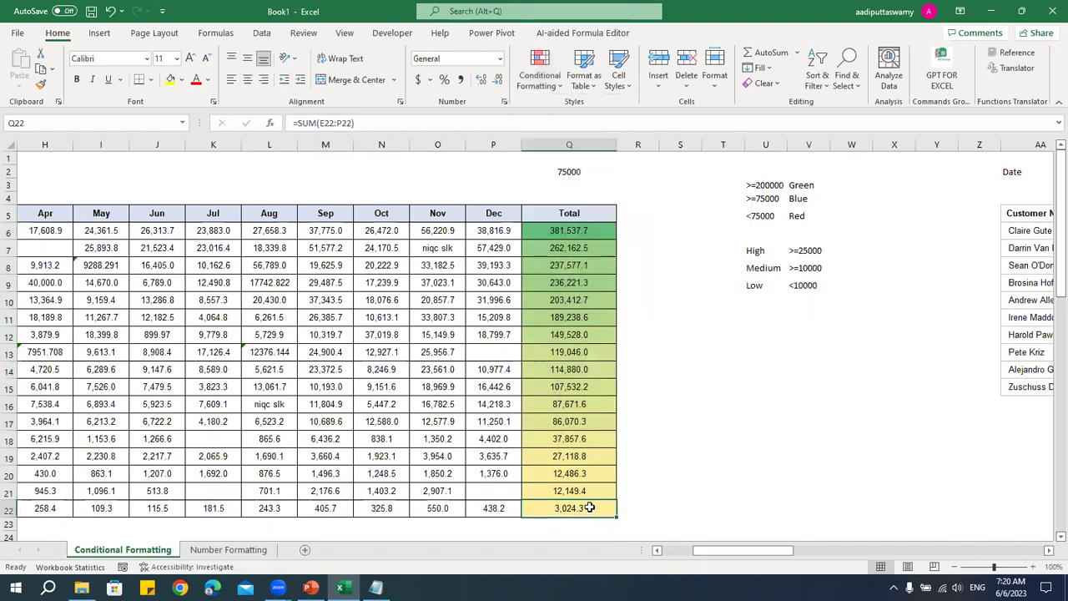
drag(590, 507, 599, 354)
drag(599, 276, 589, 230)
click(580, 509)
drag(580, 508, 588, 231)
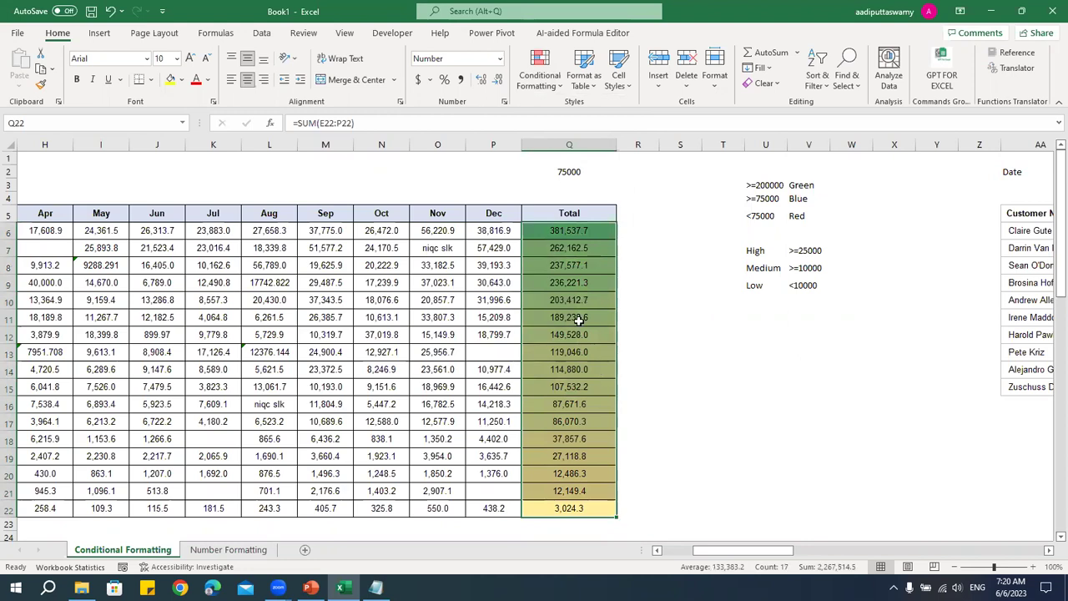
- Edit the Graded Color Scale rule: red for the minimum, dark green for the maximum
click(541, 80)
click(566, 307)
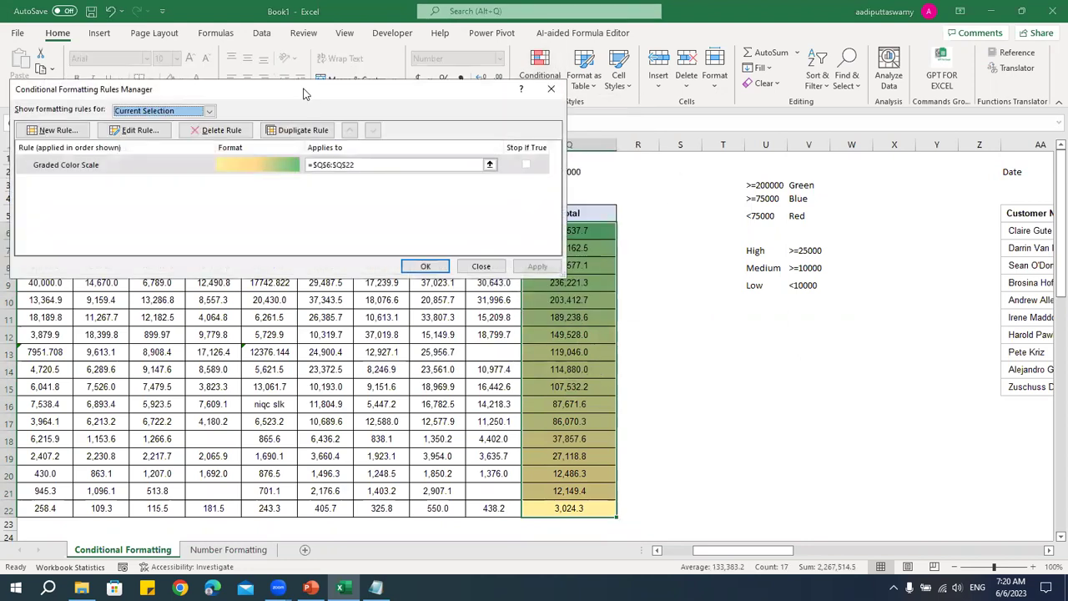
drag(291, 98, 701, 106)
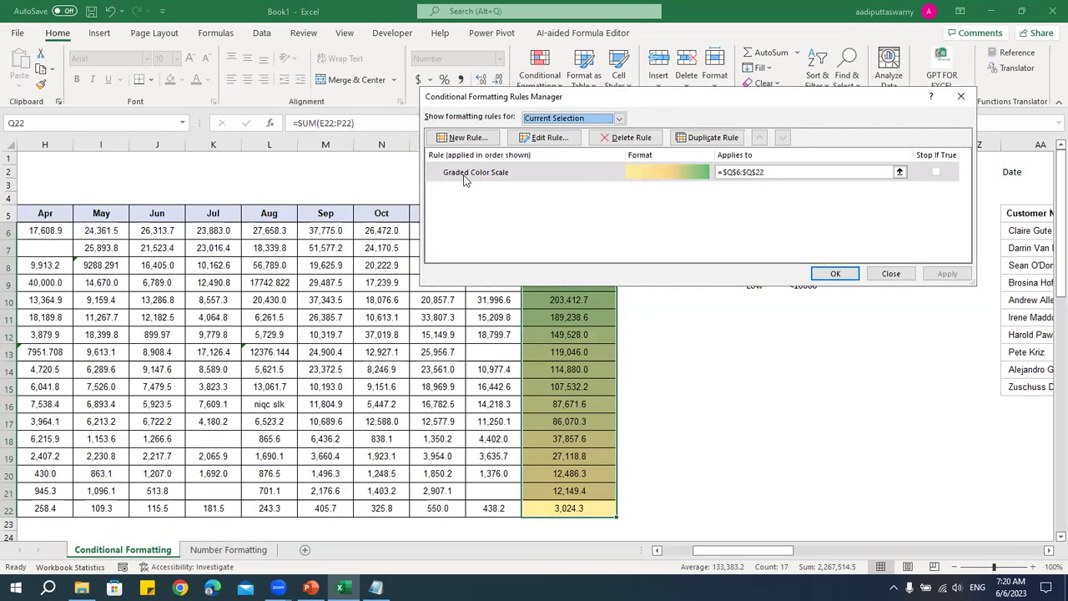
double_click(667, 174)
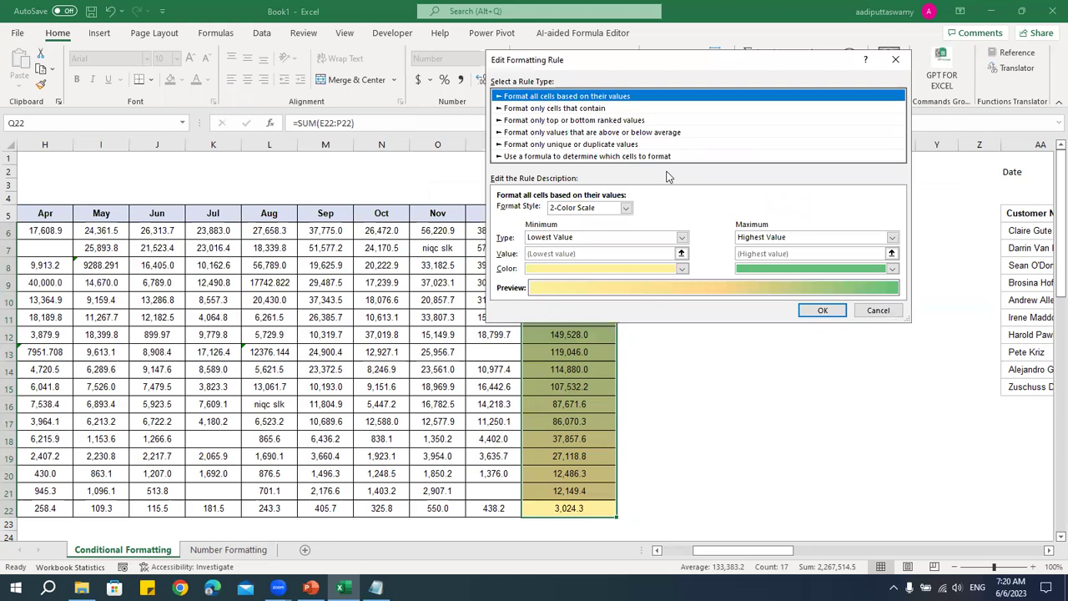
click(555, 269)
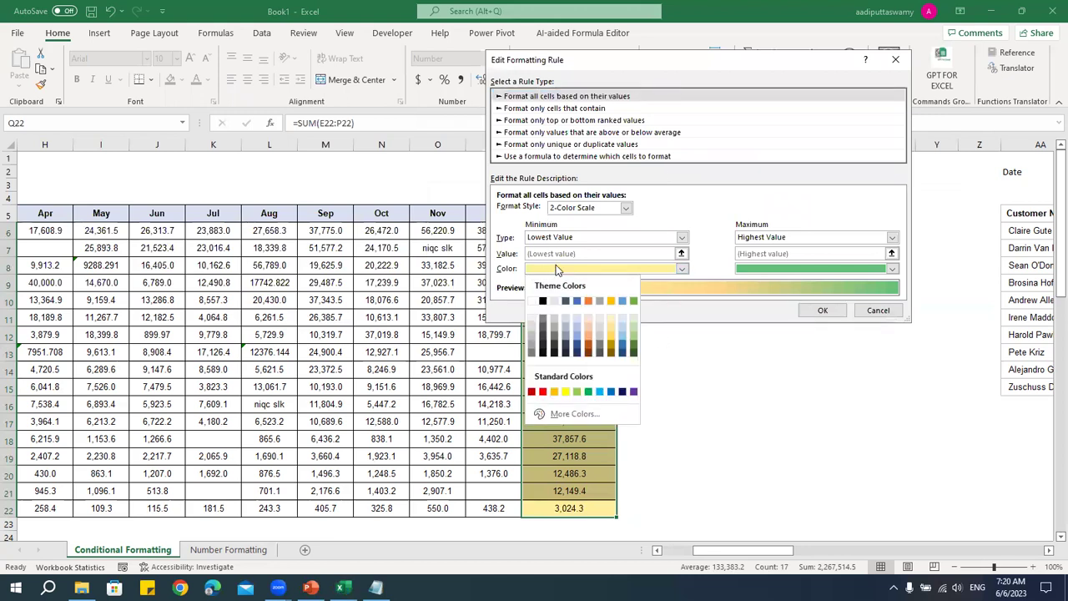
click(542, 392)
click(829, 268)
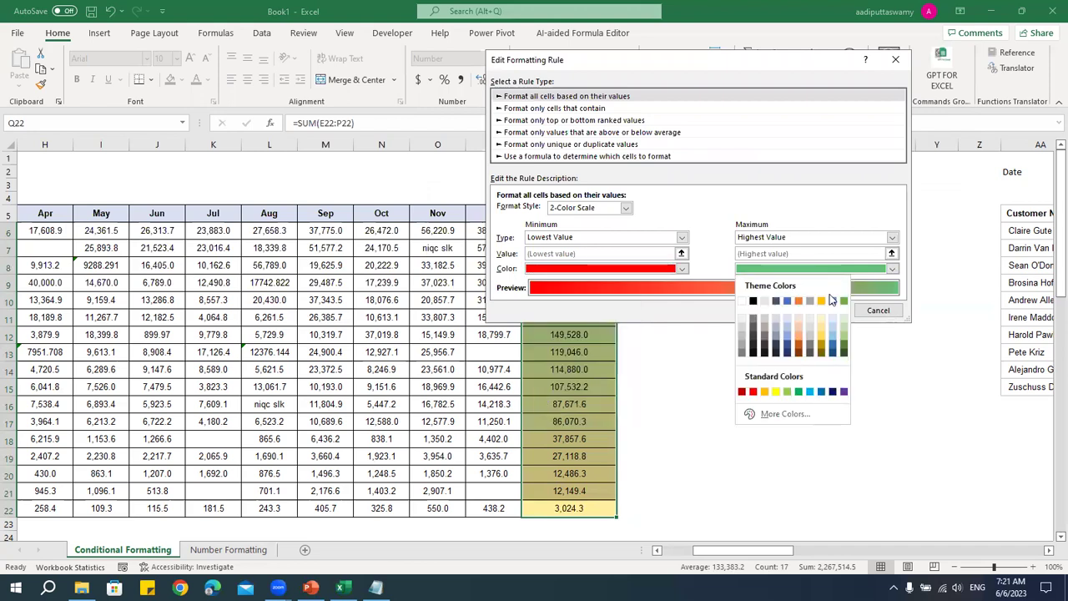
click(843, 358)
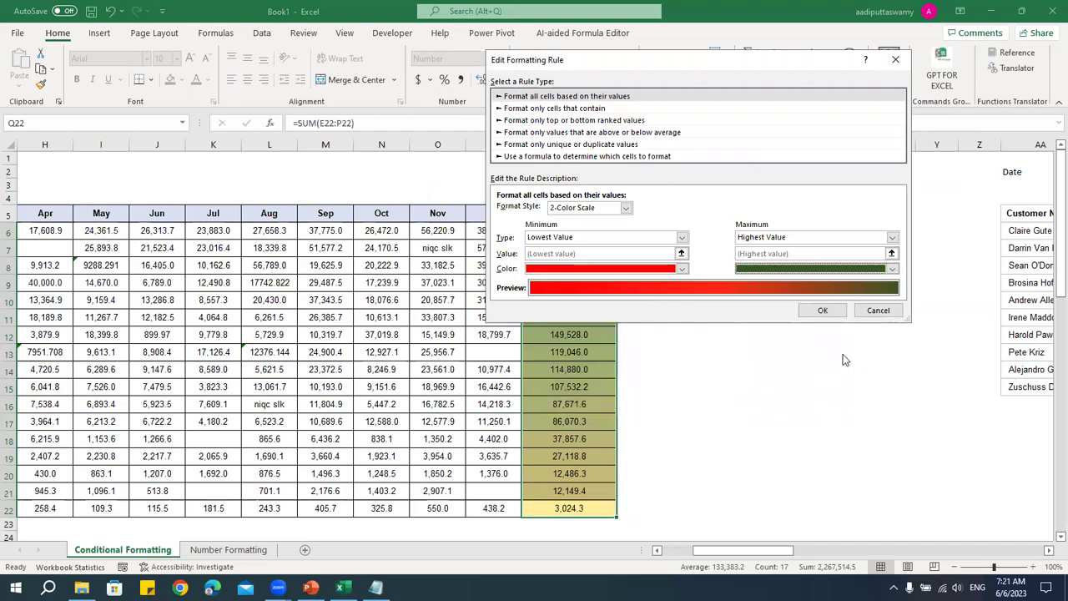
click(823, 310)
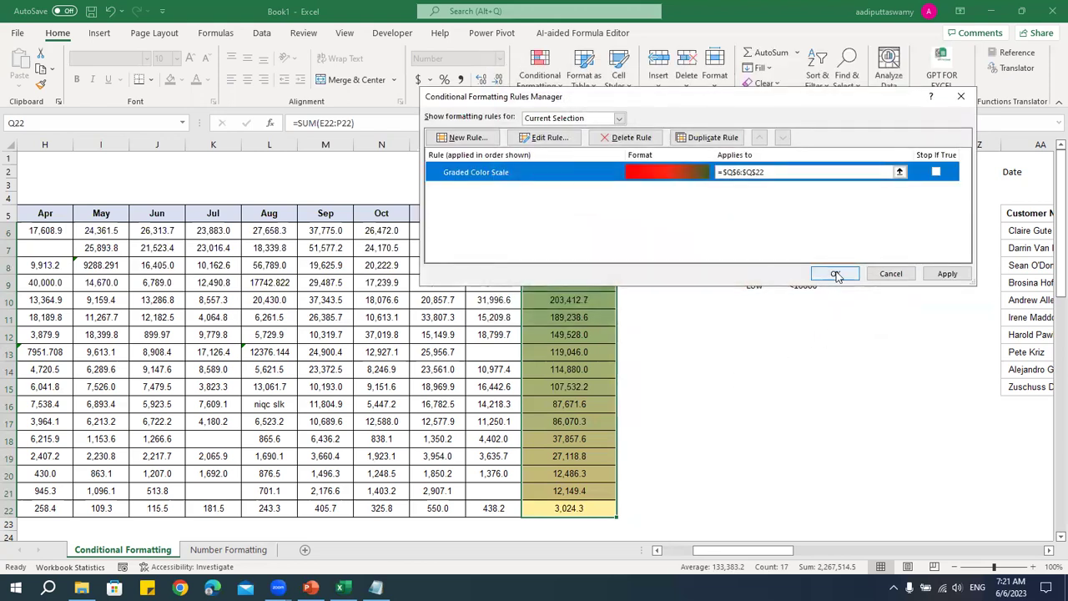
click(835, 276)
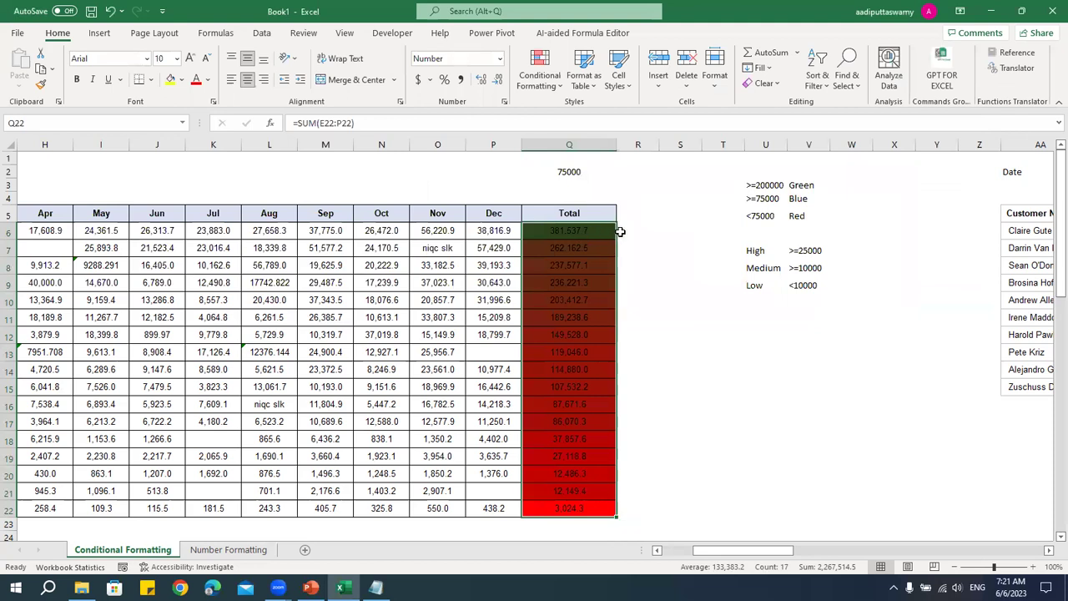
click(534, 94)
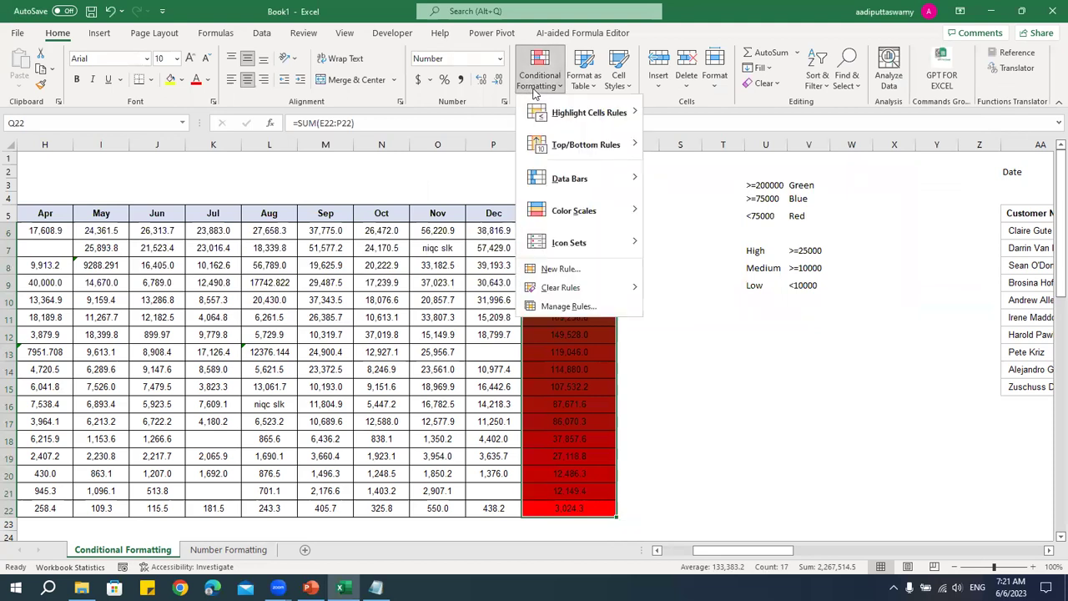
- Set the colour scale maximum to a fixed Number of 100000, minimum staying Lowest Value
click(555, 303)
double_click(676, 172)
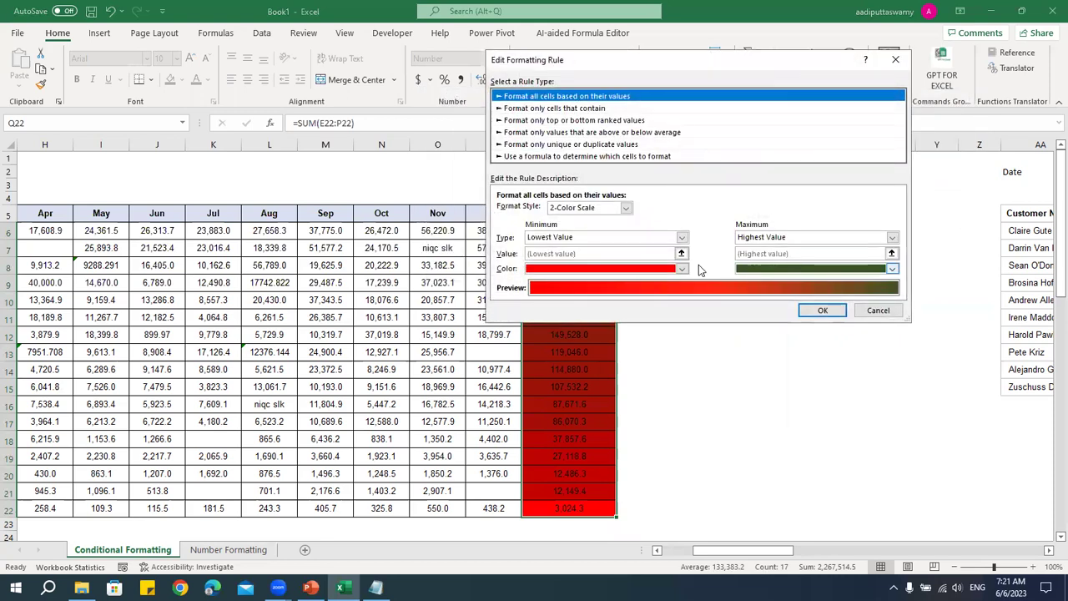
click(580, 238)
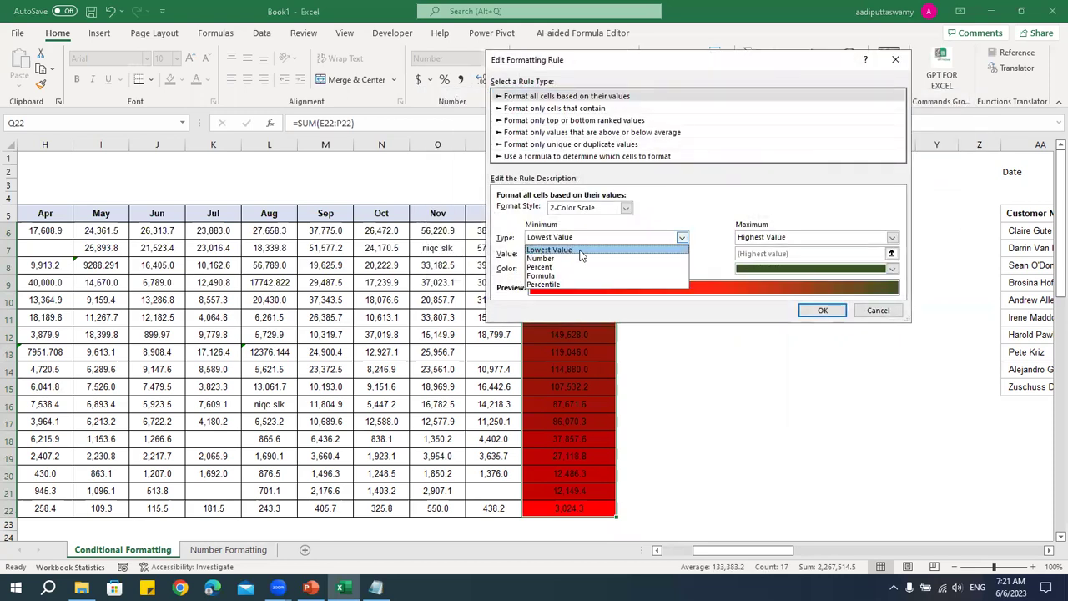
click(730, 203)
click(781, 238)
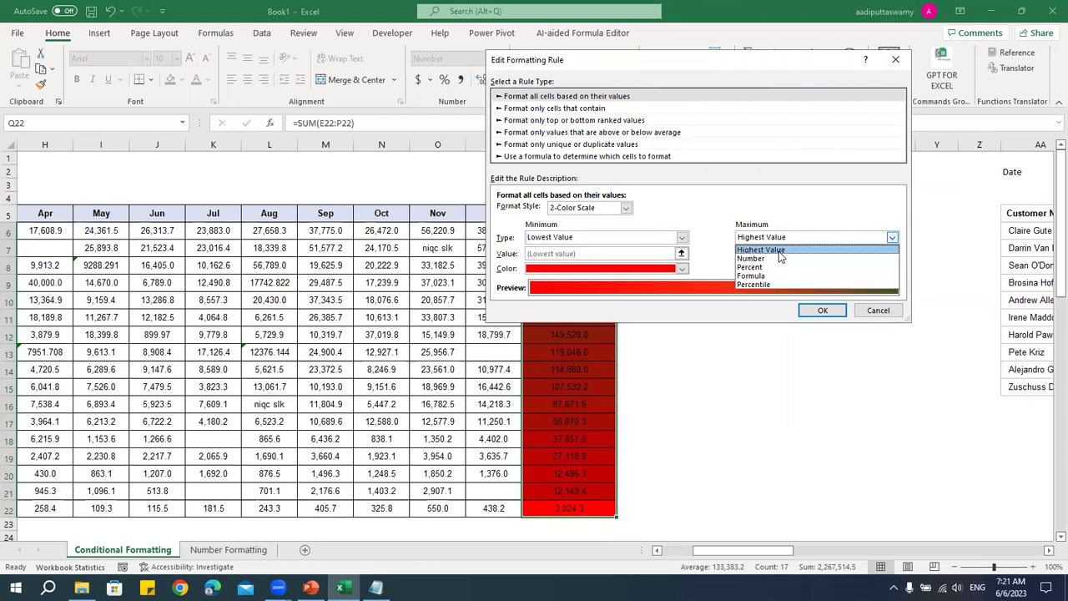
click(779, 258)
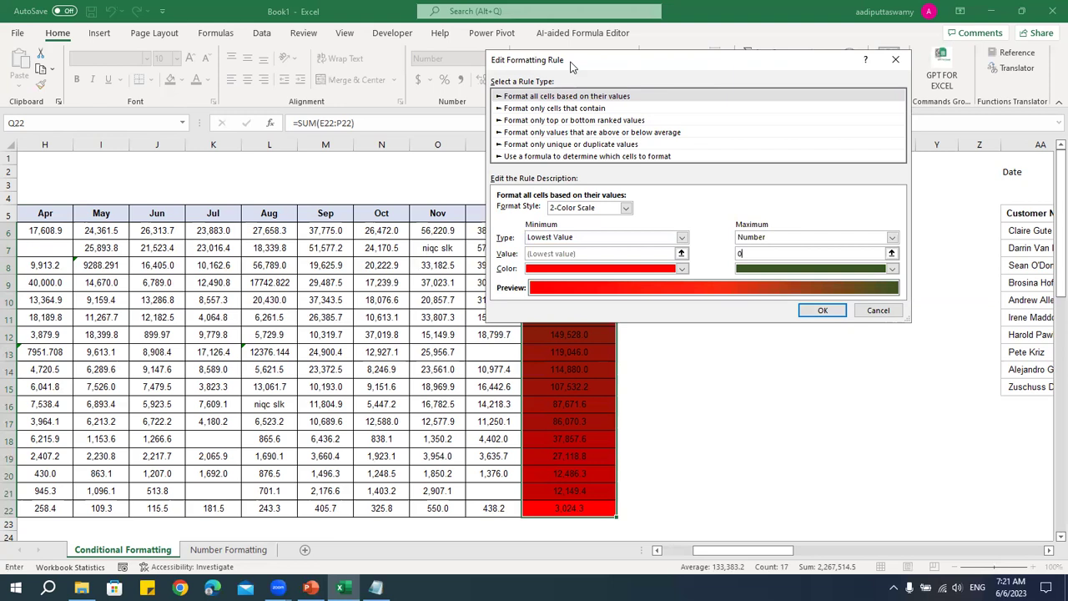
drag(573, 67, 171, 122)
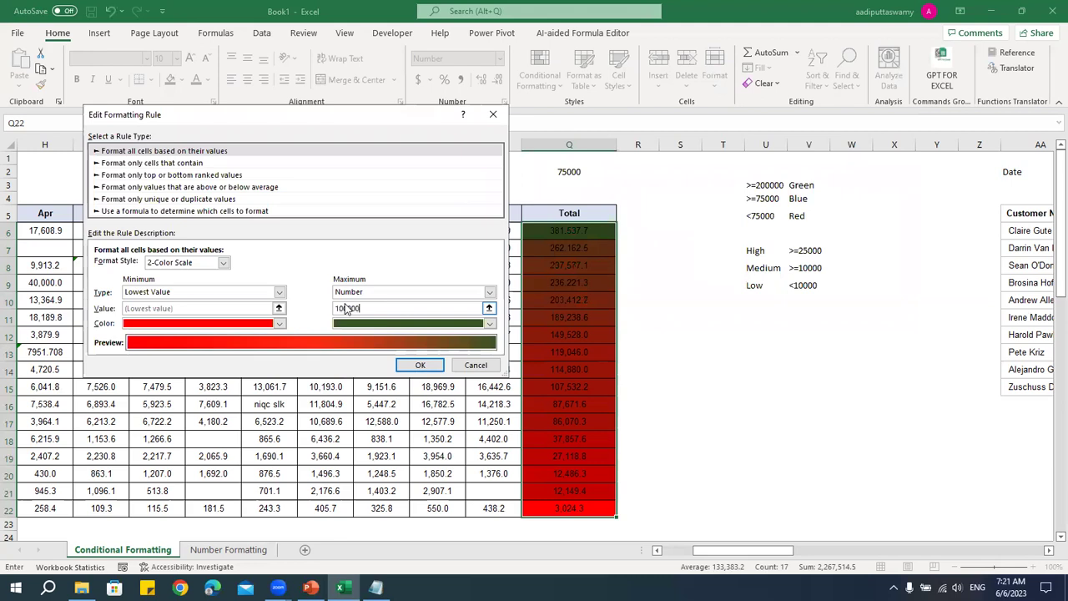
click(419, 365)
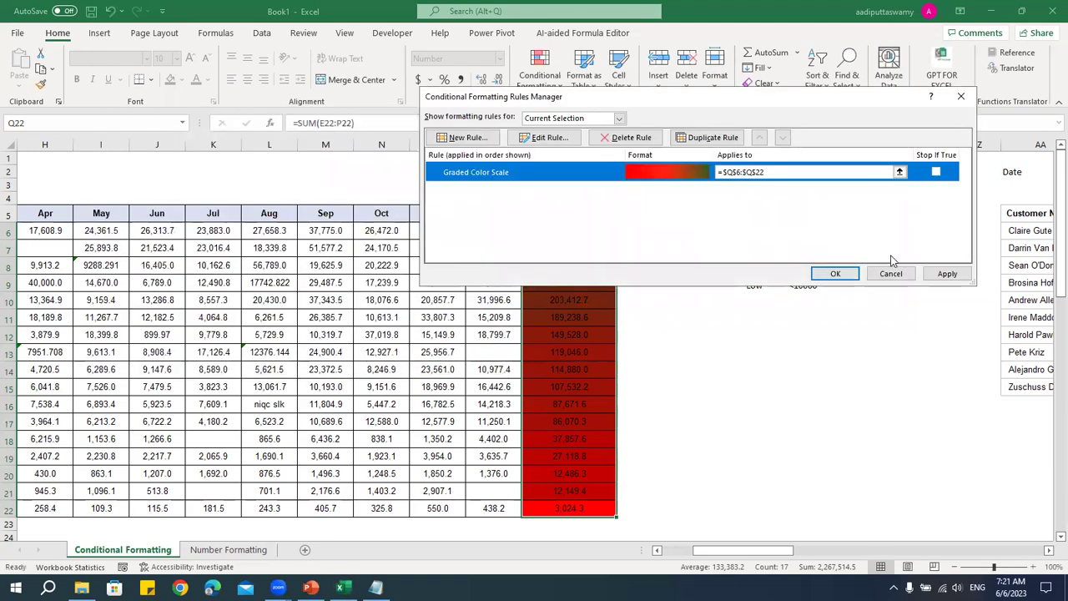
click(835, 274)
drag(570, 506, 581, 242)
click(541, 73)
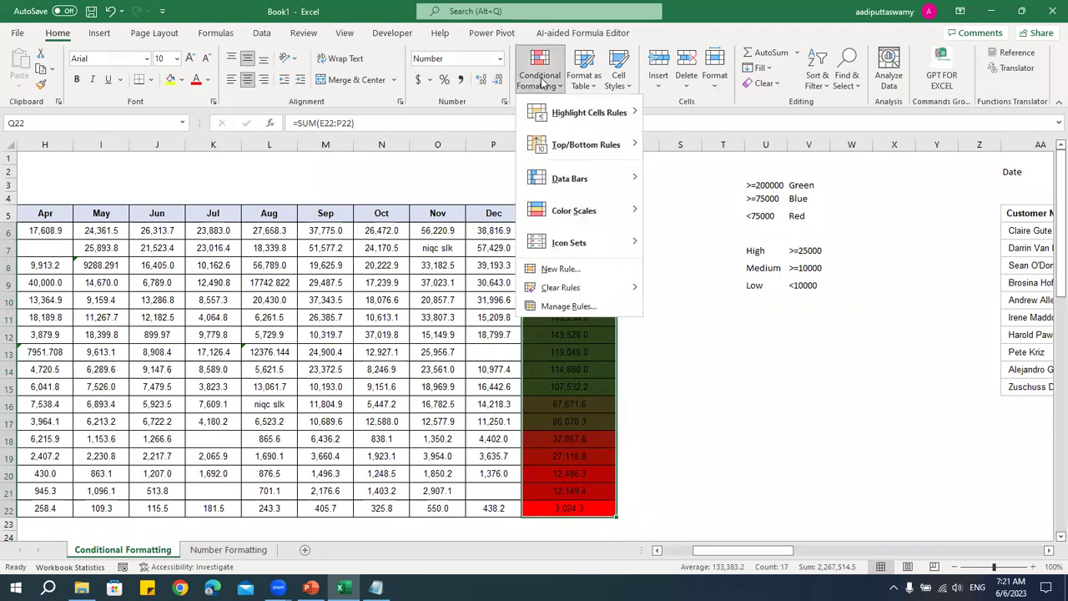
- Raise the colour scale's Maximum number so fewer totals show full green
click(579, 307)
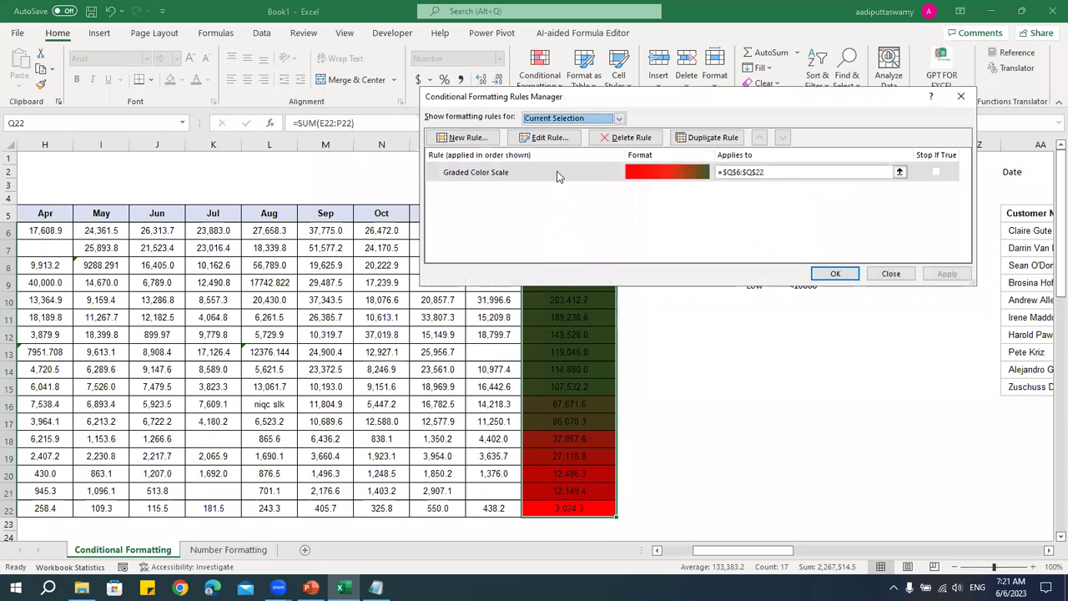
double_click(559, 175)
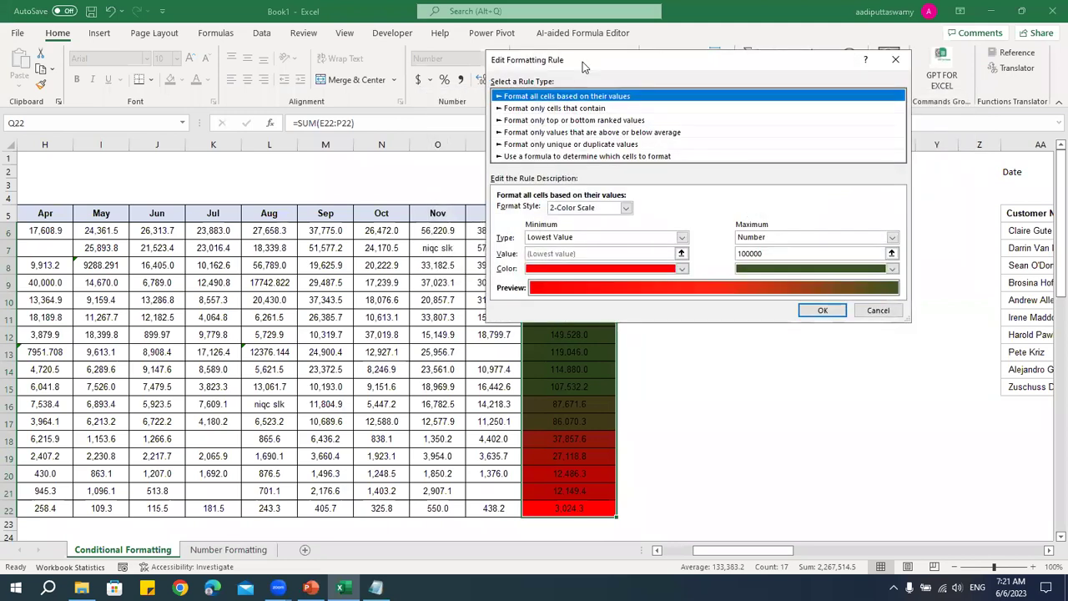
drag(583, 61, 142, 82)
click(302, 274)
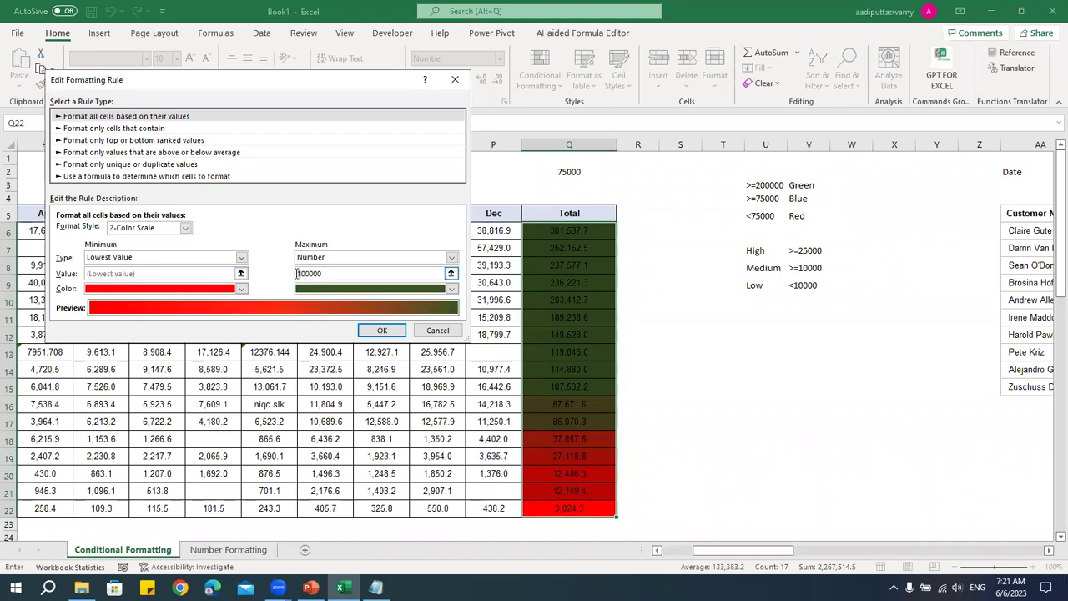
click(382, 330)
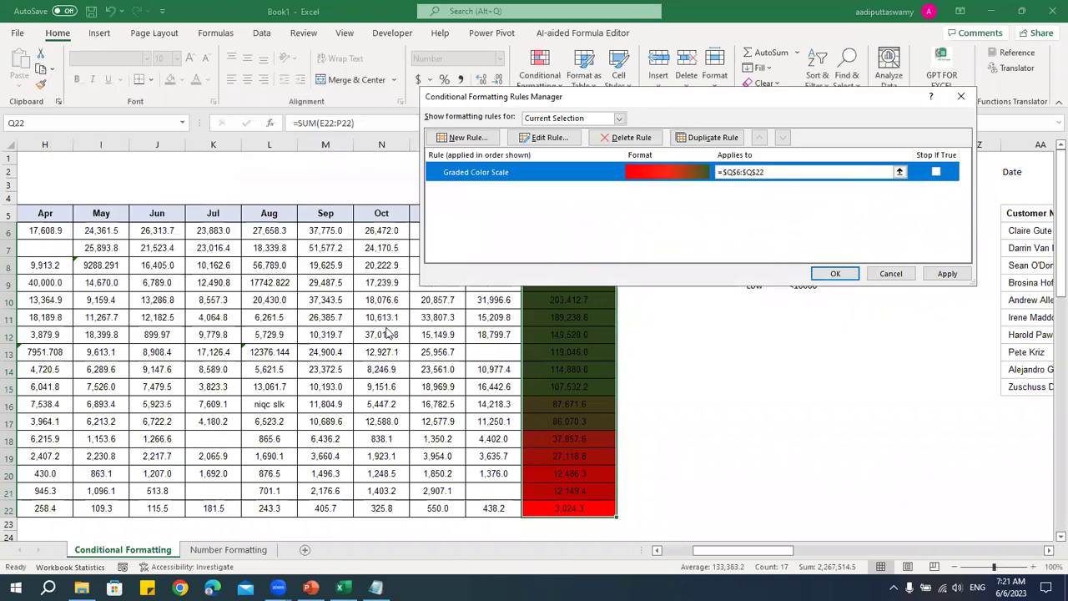
click(835, 274)
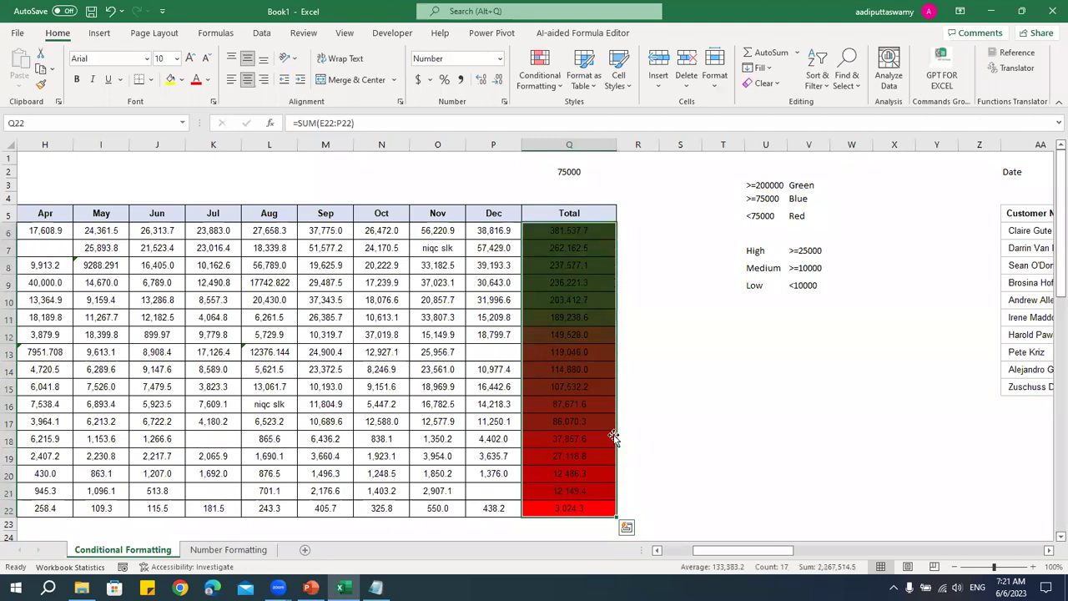
click(732, 438)
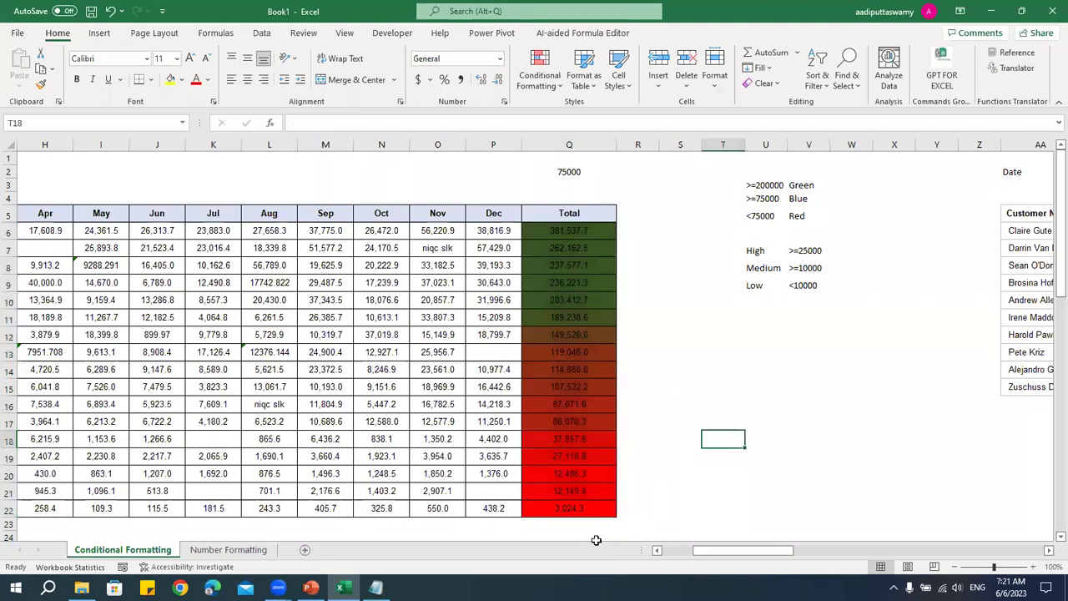
drag(582, 510, 583, 263)
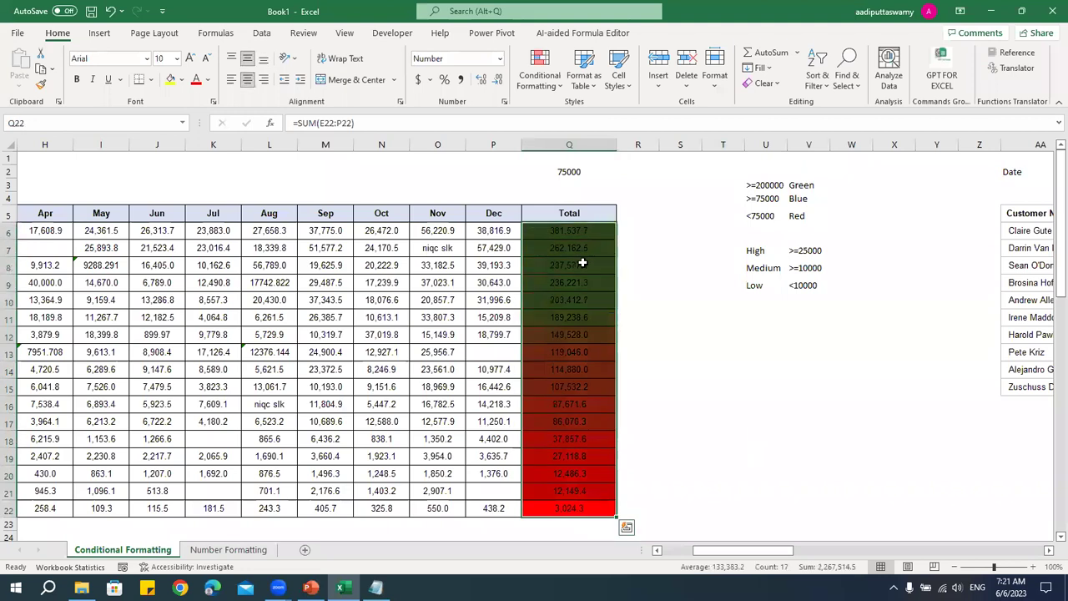
click(540, 71)
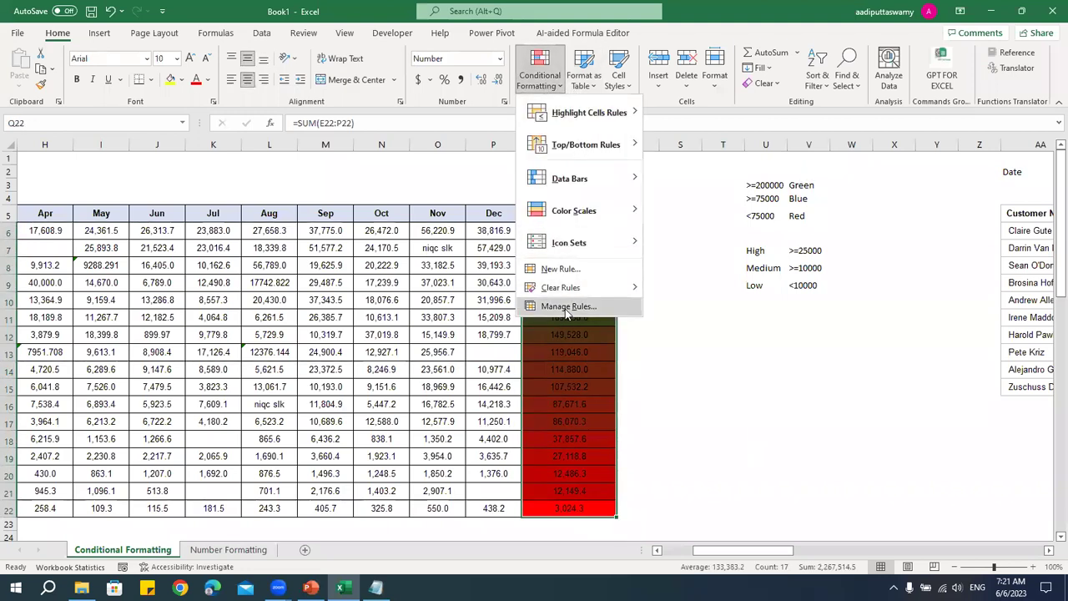
- Switch the rule to a 3-Color Scale with a blue midpoint of type Number
click(567, 307)
double_click(522, 181)
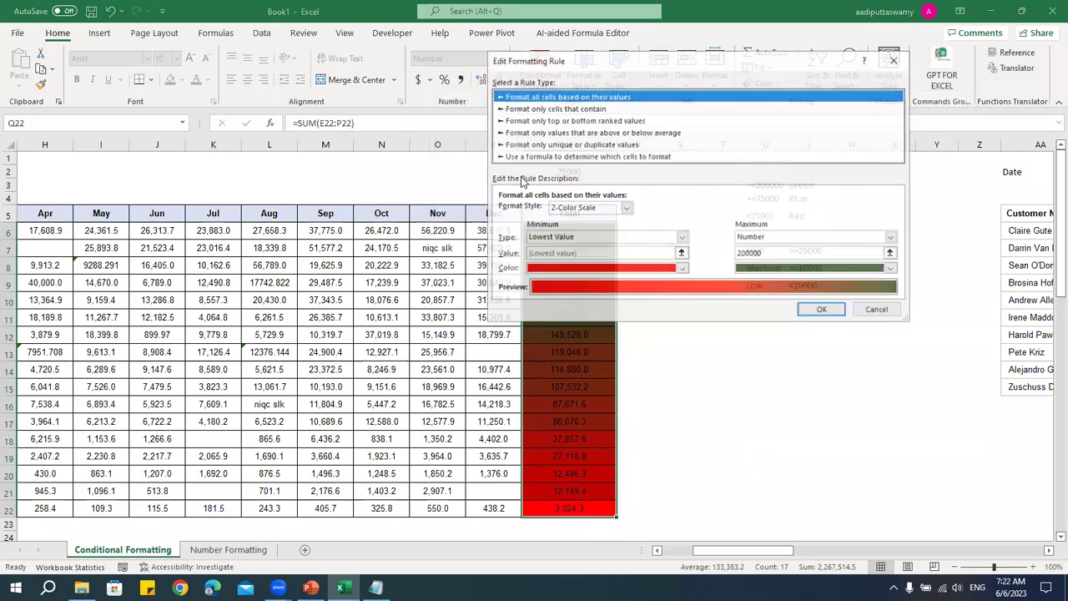
click(278, 233)
click(264, 250)
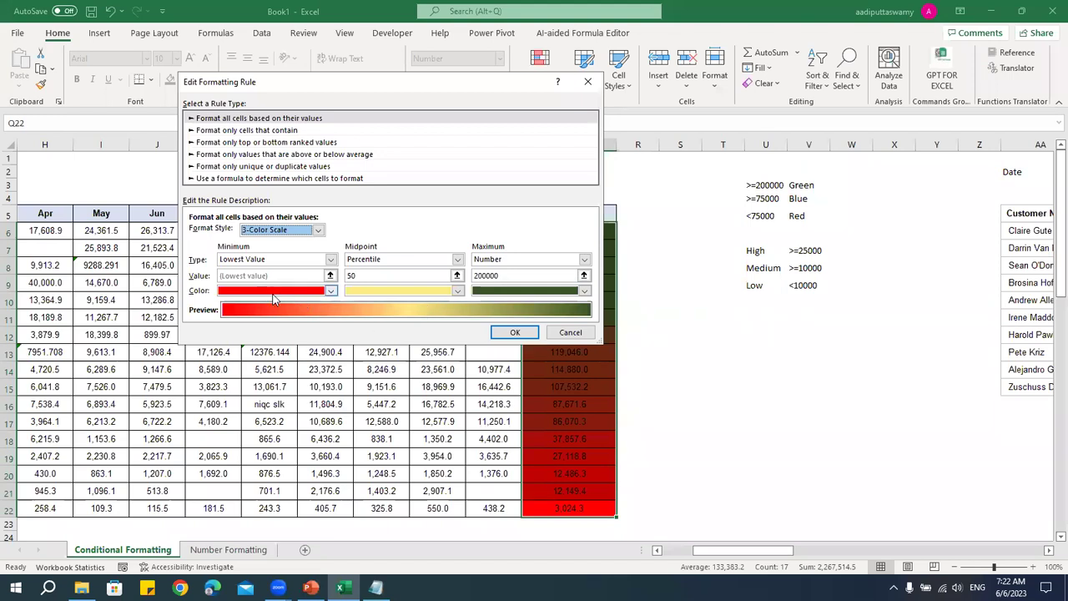
click(405, 291)
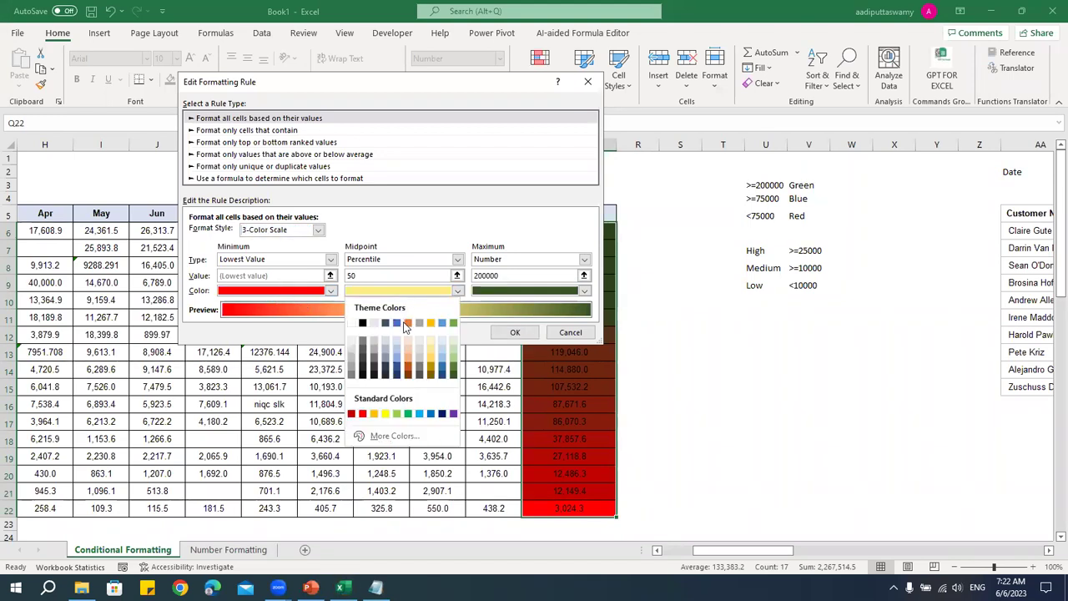
click(399, 329)
click(392, 260)
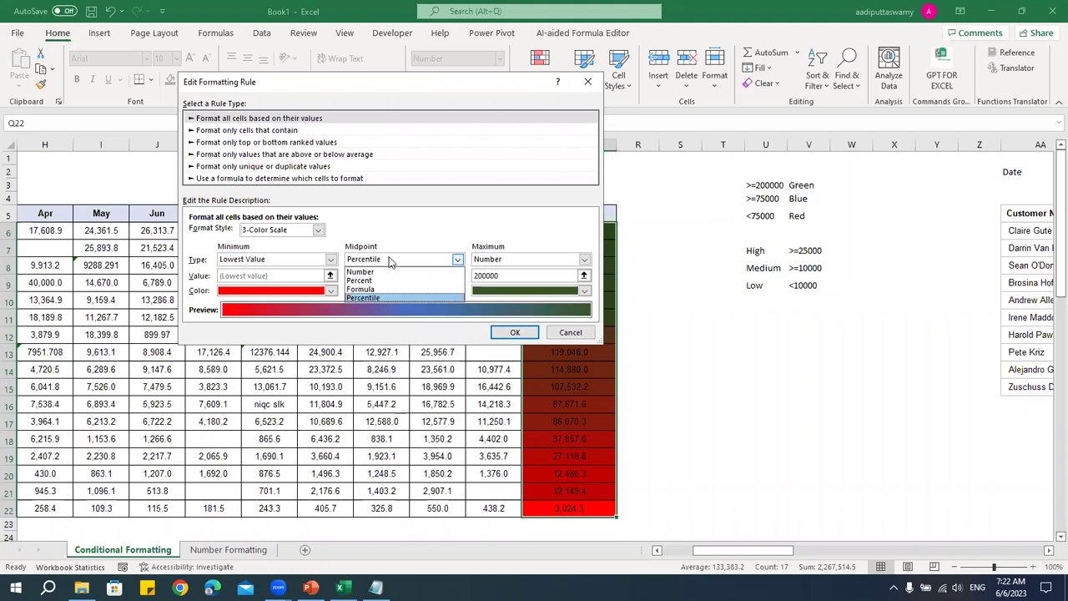
click(389, 272)
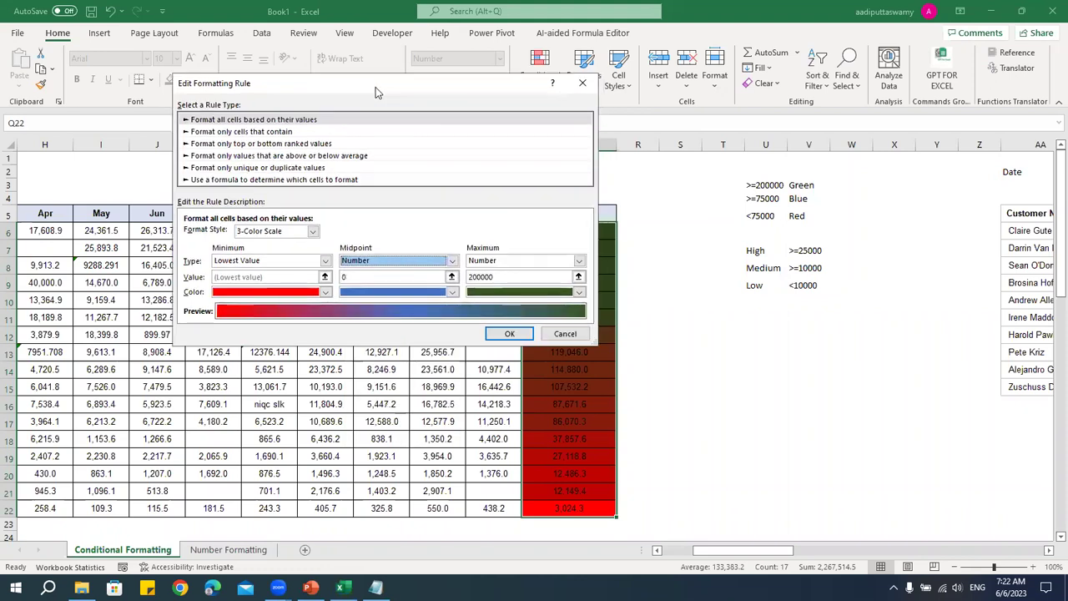
- Set the midpoint value to 7500 and apply the red-blue-green scale to the Total column
drag(375, 86, 219, 74)
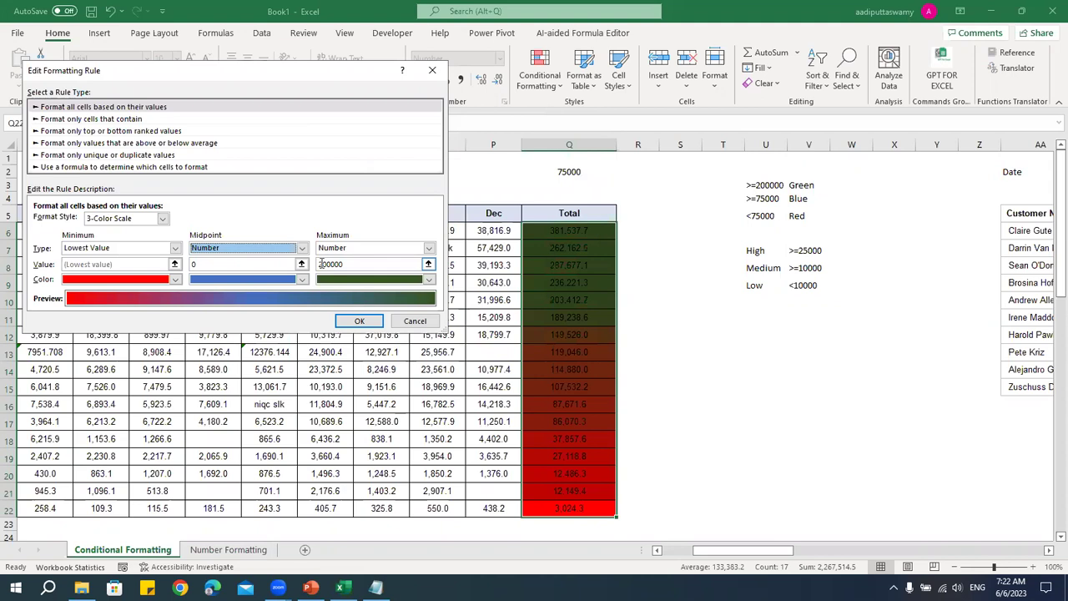
click(237, 264)
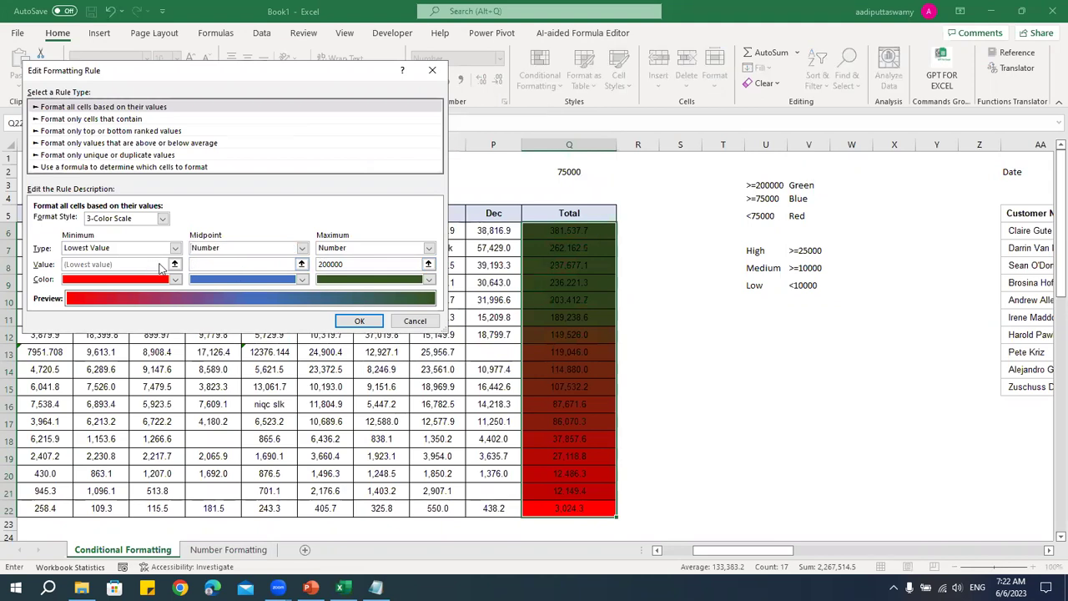
text(75000)
click(359, 321)
click(832, 282)
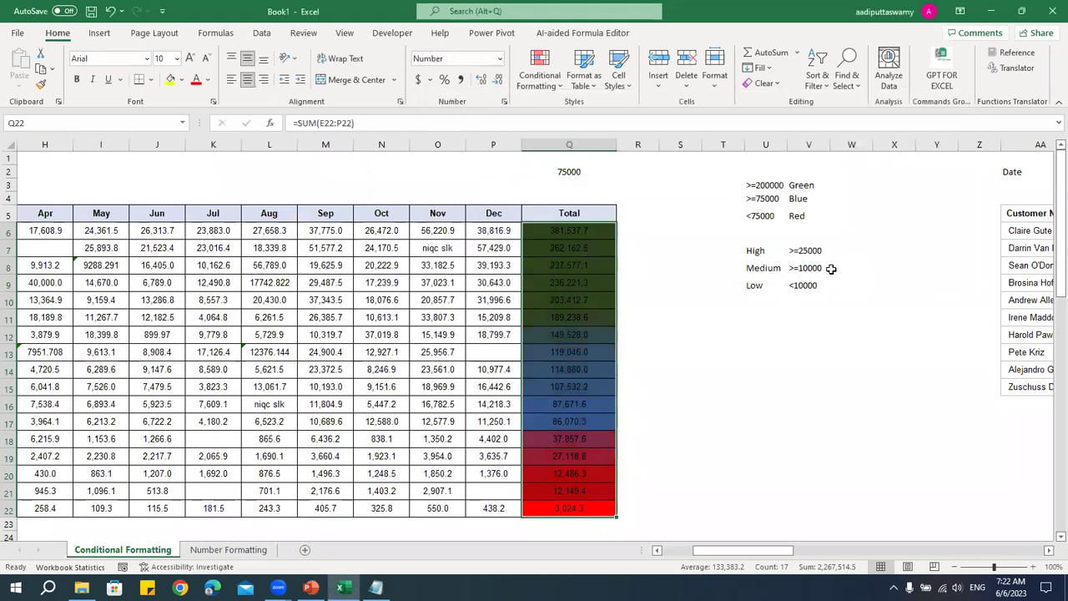
drag(578, 506, 594, 227)
click(712, 411)
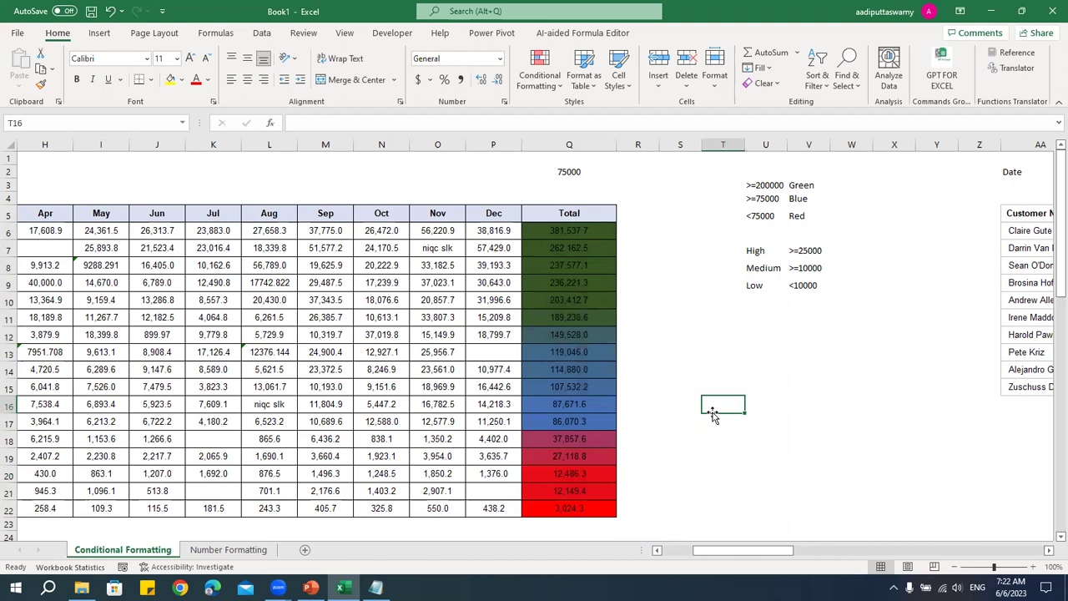
drag(733, 551, 701, 551)
- Apply a new 3-Color Scale rule with a Percentile midpoint to cells E6:P22
drag(232, 228, 835, 507)
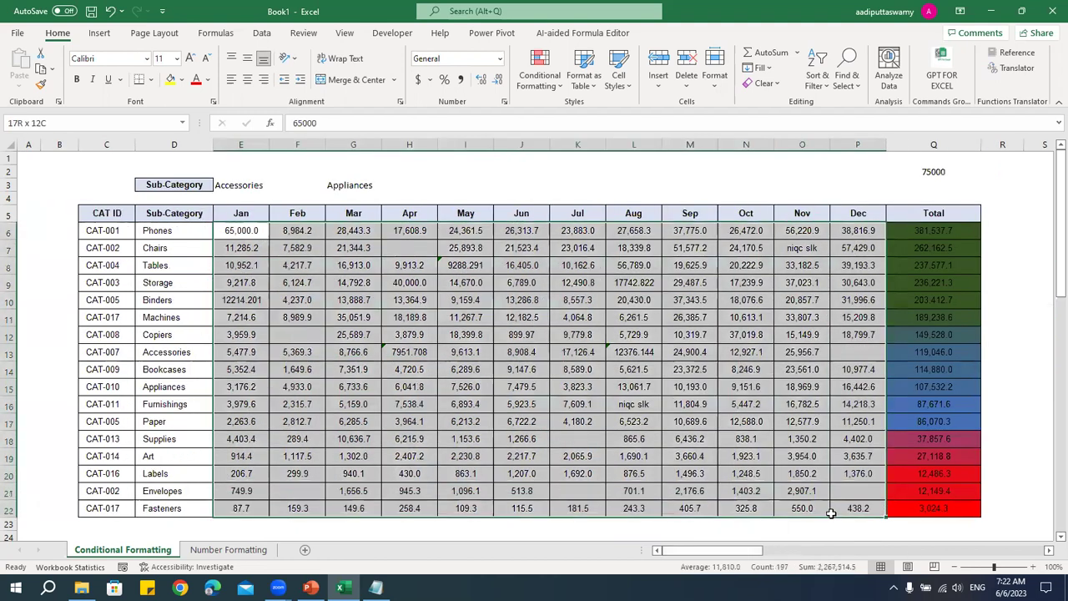
click(551, 87)
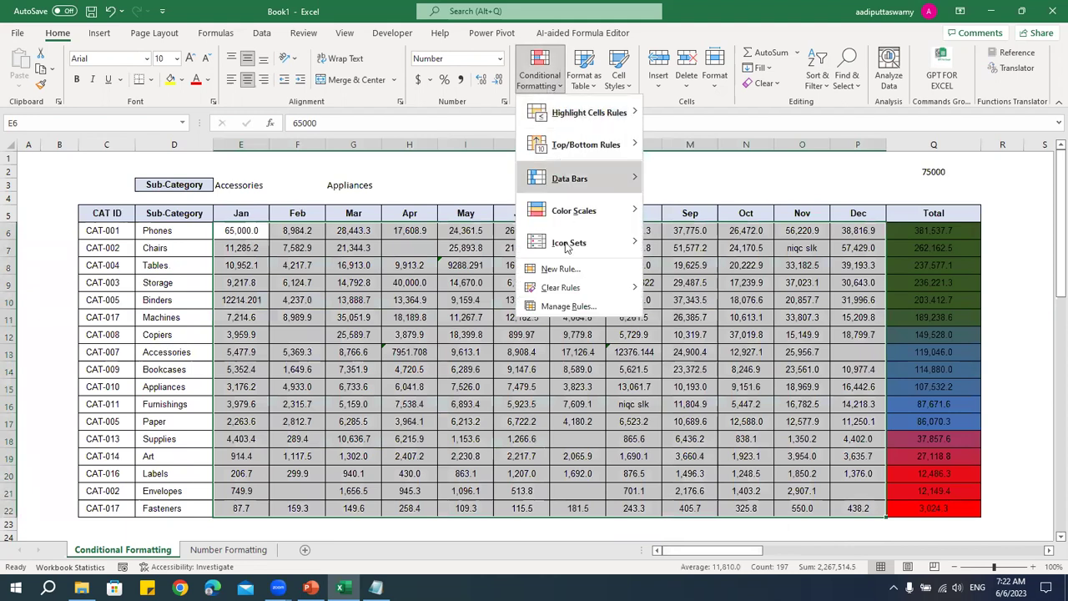
click(558, 269)
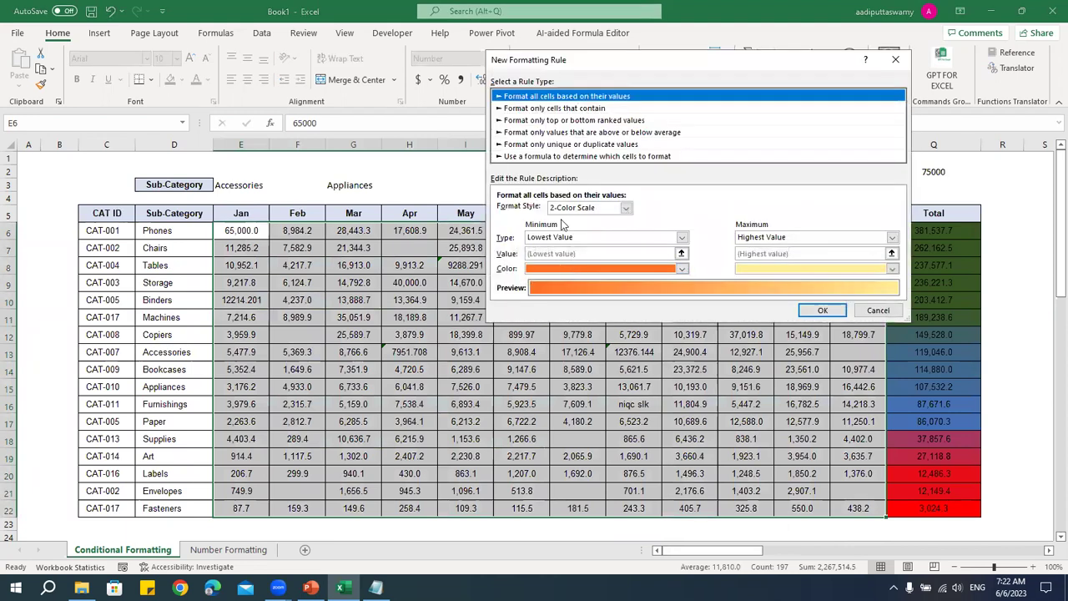
click(570, 109)
click(515, 98)
click(579, 210)
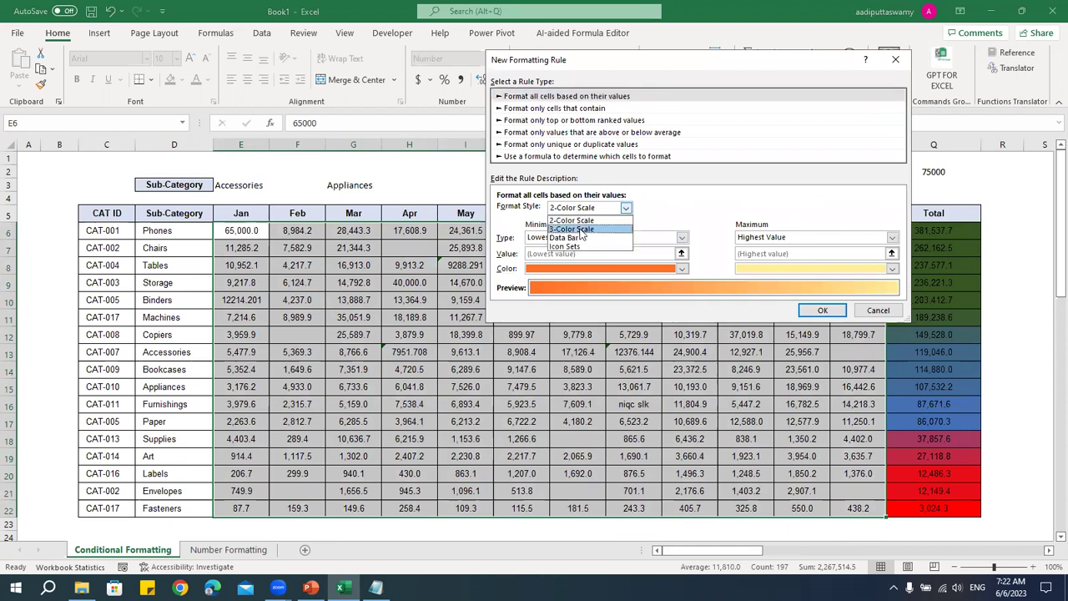
click(578, 229)
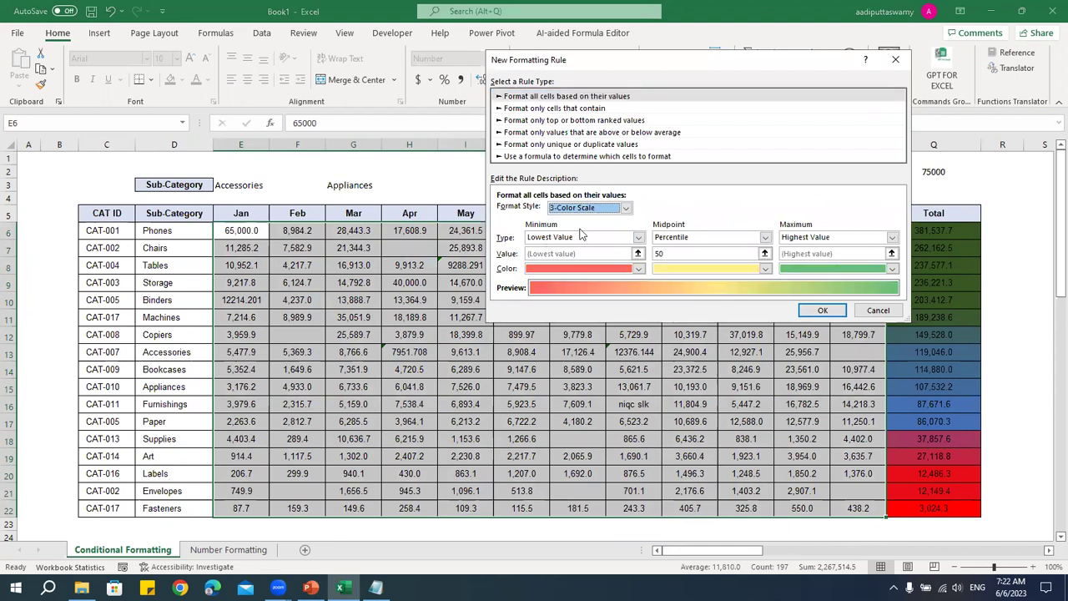
click(692, 239)
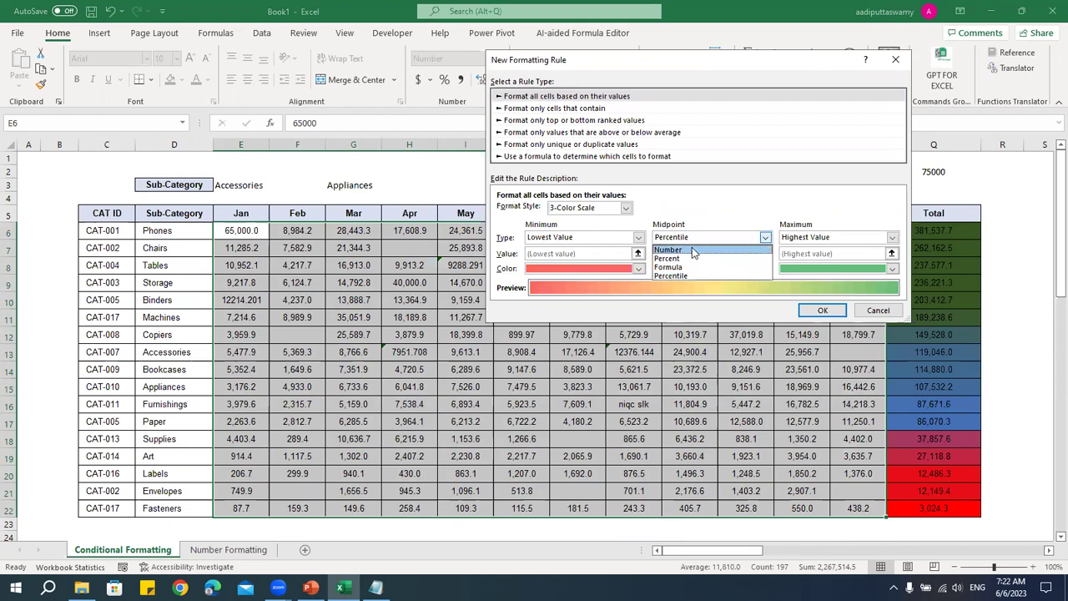
click(692, 247)
click(690, 240)
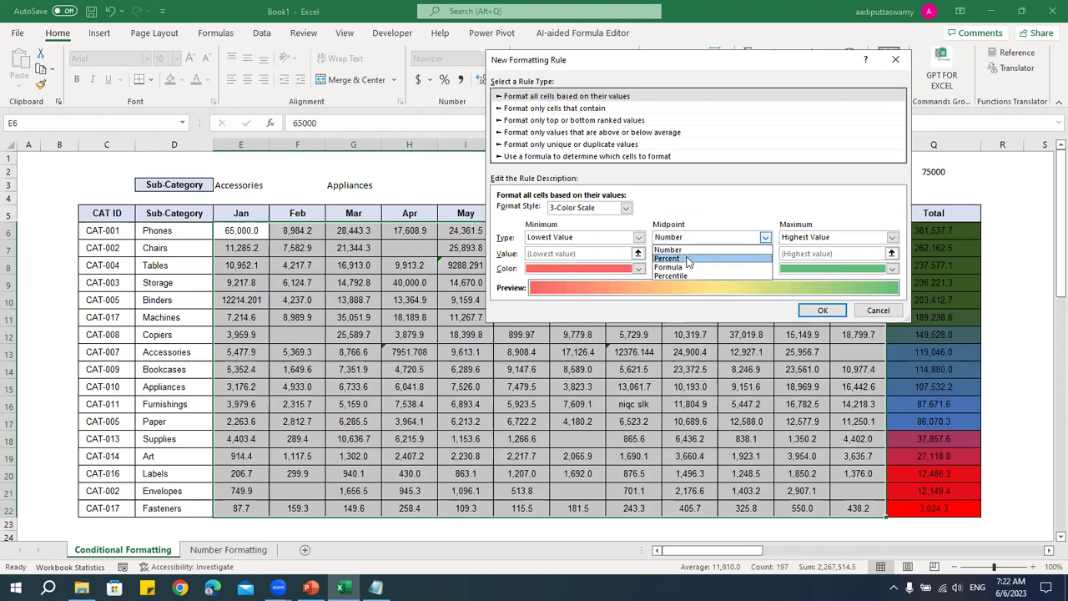
click(689, 275)
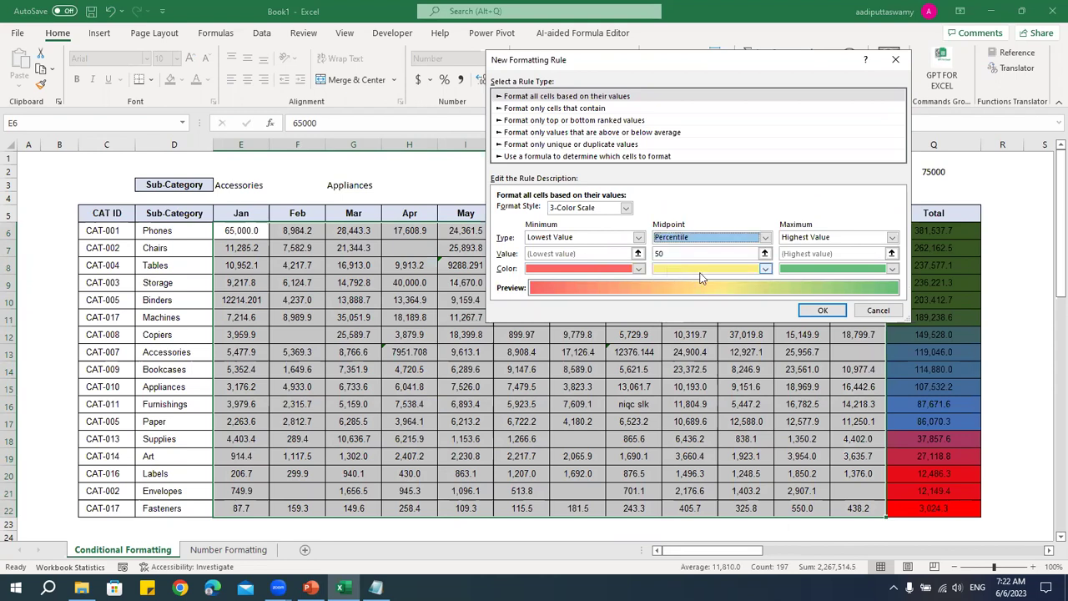
click(823, 313)
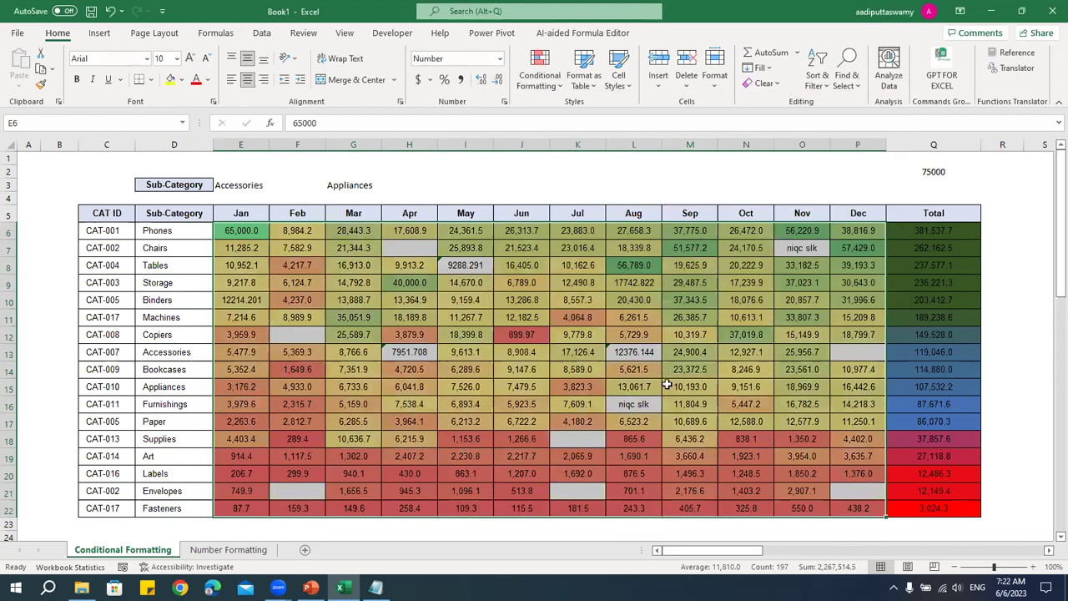
- View the colour-scale shading, then reselect the monthly sales cells from E6
click(522, 404)
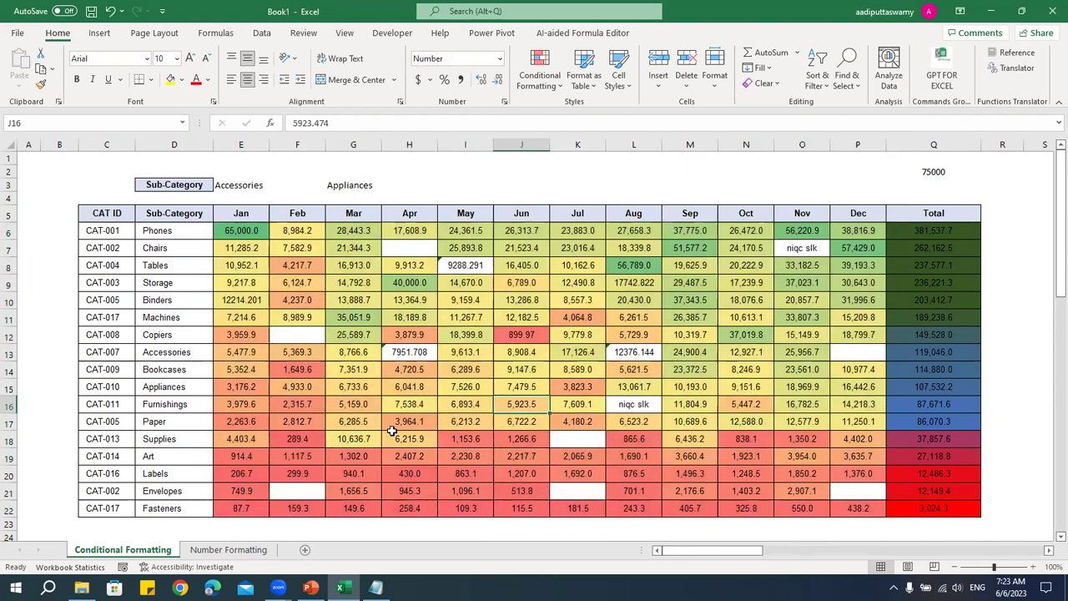
drag(866, 232, 245, 455)
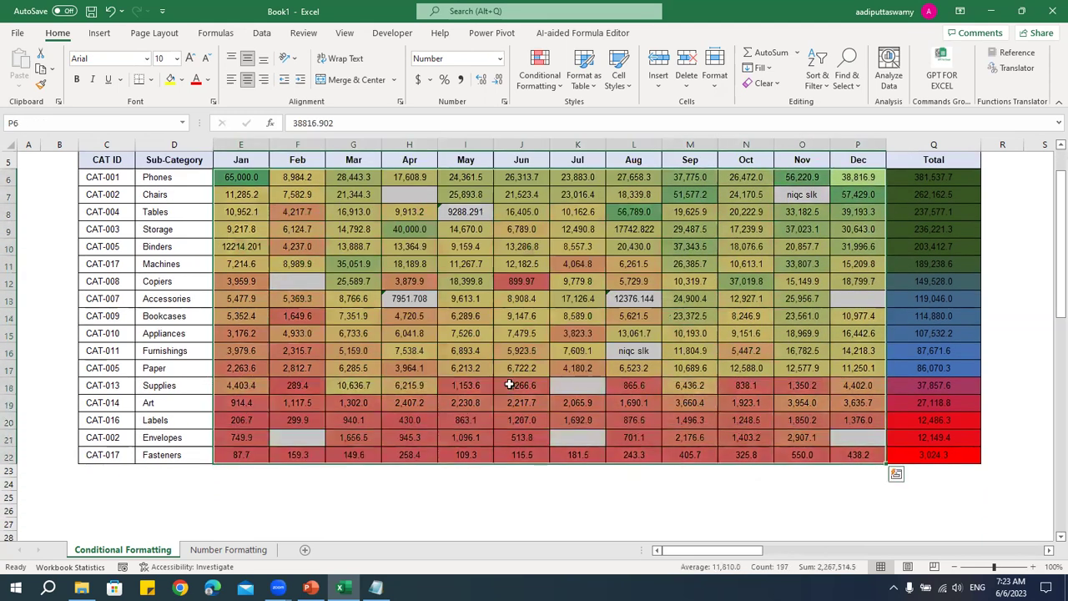
scroll(509, 384, up, 1)
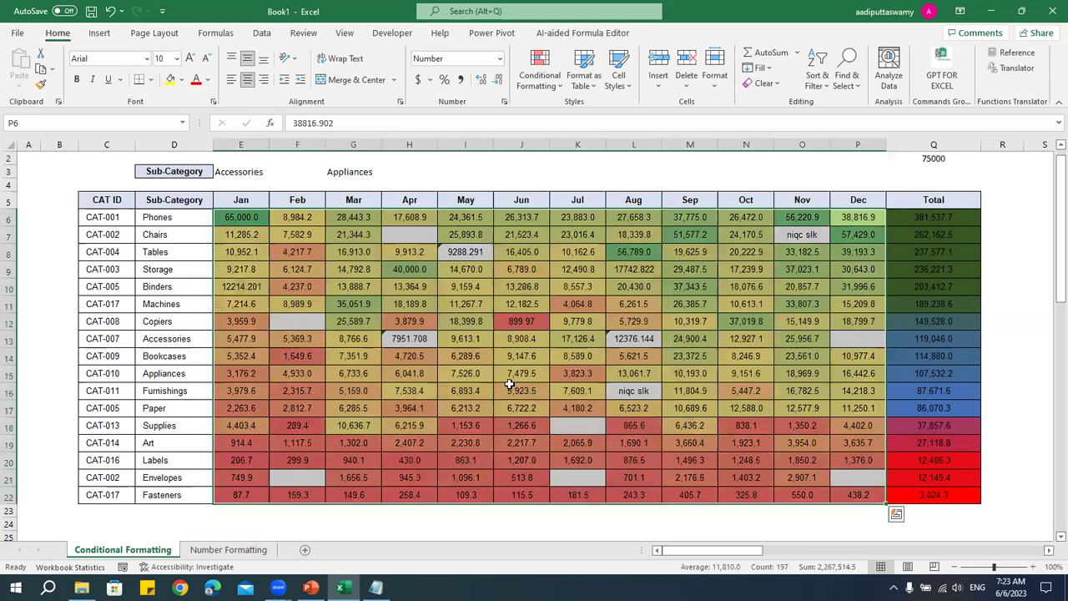
drag(240, 219, 960, 493)
click(540, 88)
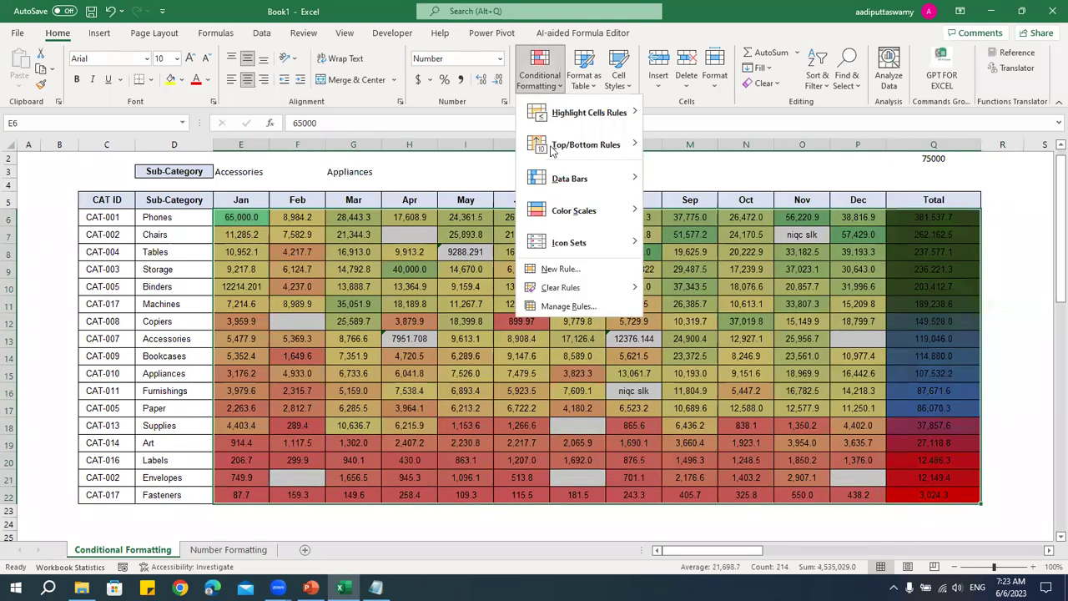
- Clear the conditional formatting rules from the selected sales cells
mouse_move(585, 288)
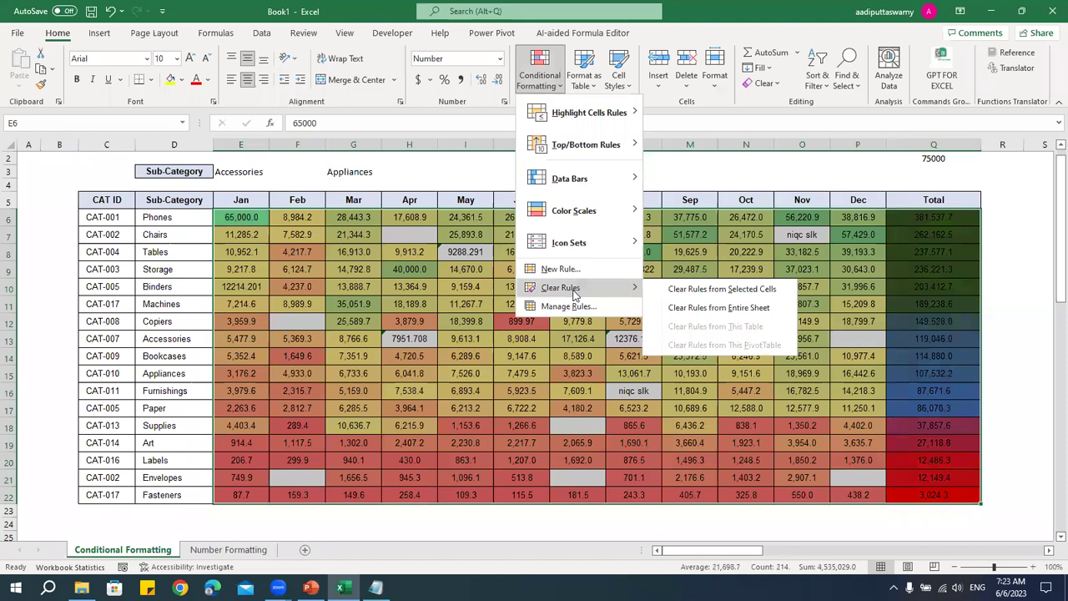
click(716, 292)
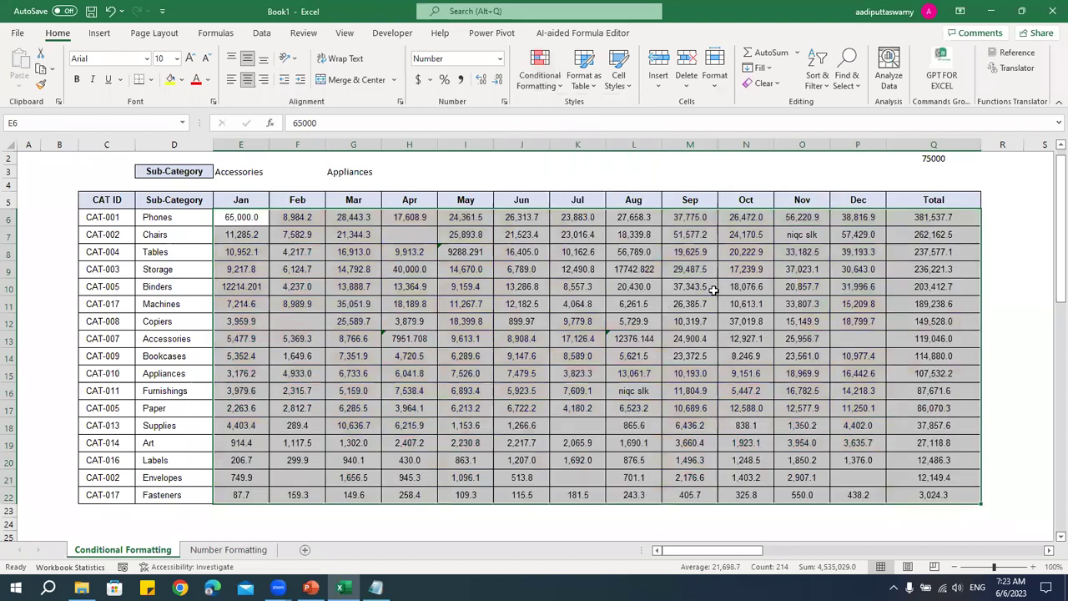
click(714, 289)
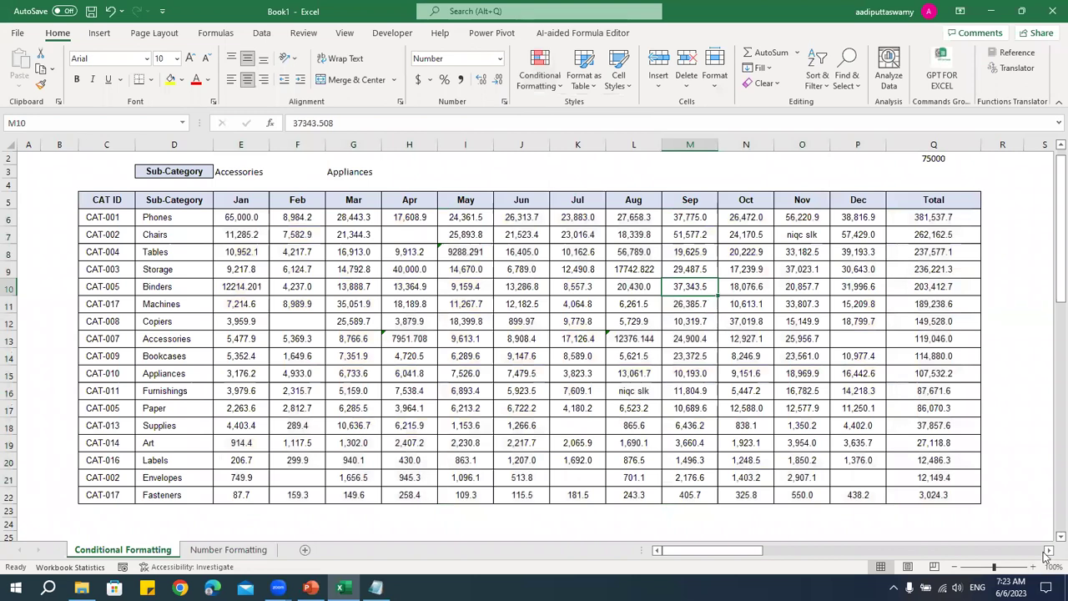
- Select the Total values Q6:Q22
click(1049, 551)
click(1048, 551)
click(1049, 551)
drag(822, 217, 820, 496)
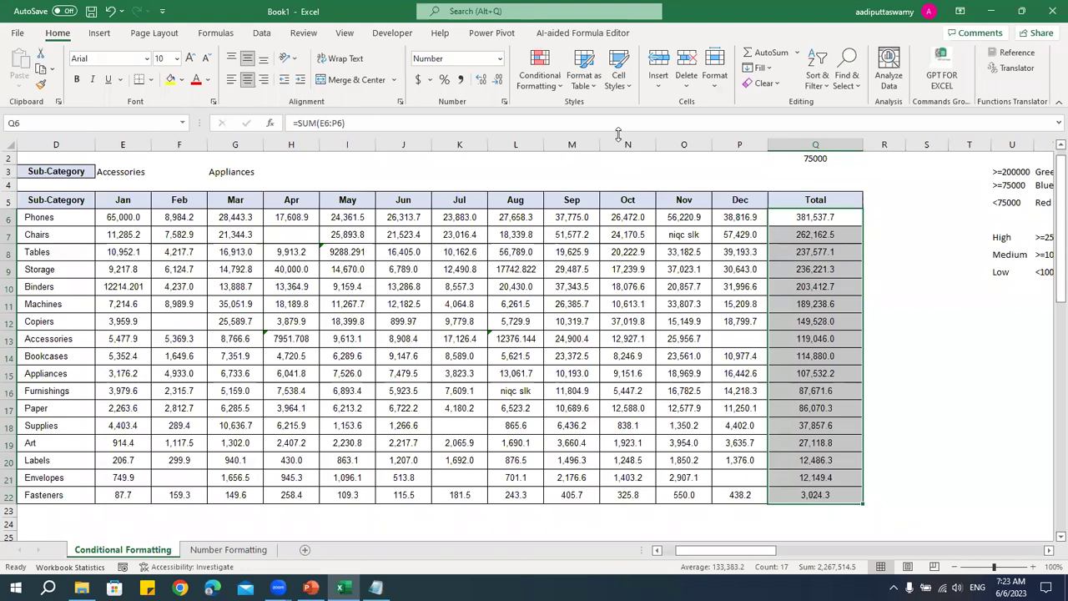
- Apply the Solid Fill Blue Data Bar to the Total cells Q6:Q22
click(551, 83)
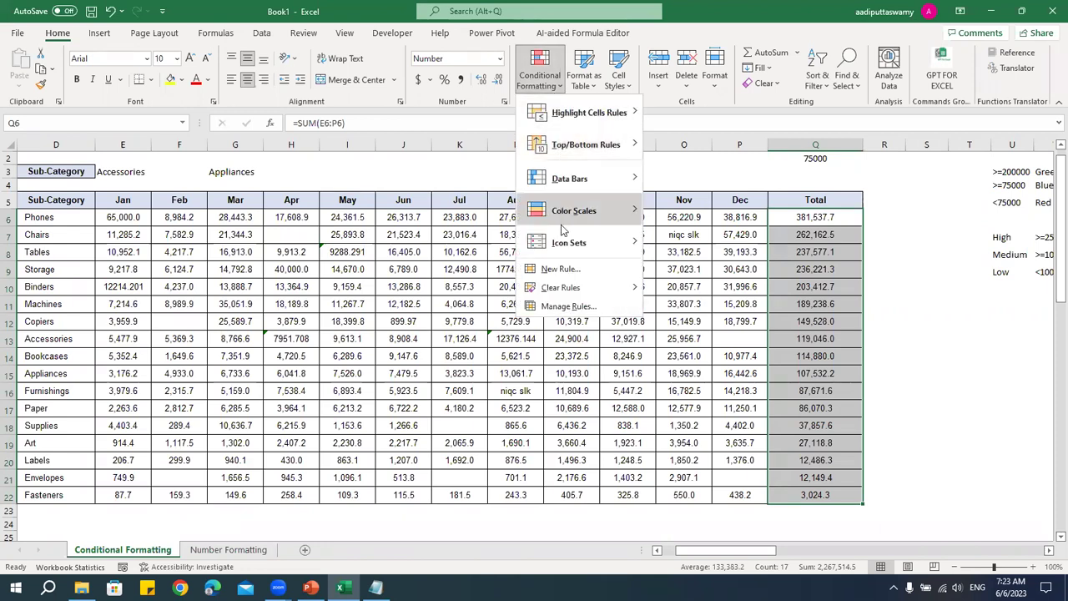
mouse_move(562, 182)
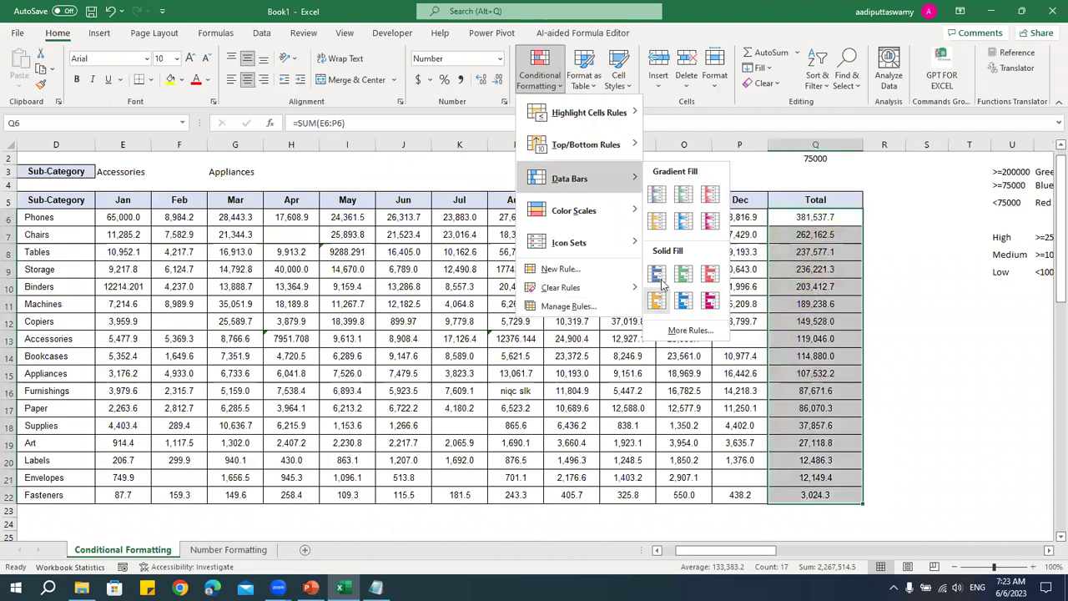
click(656, 278)
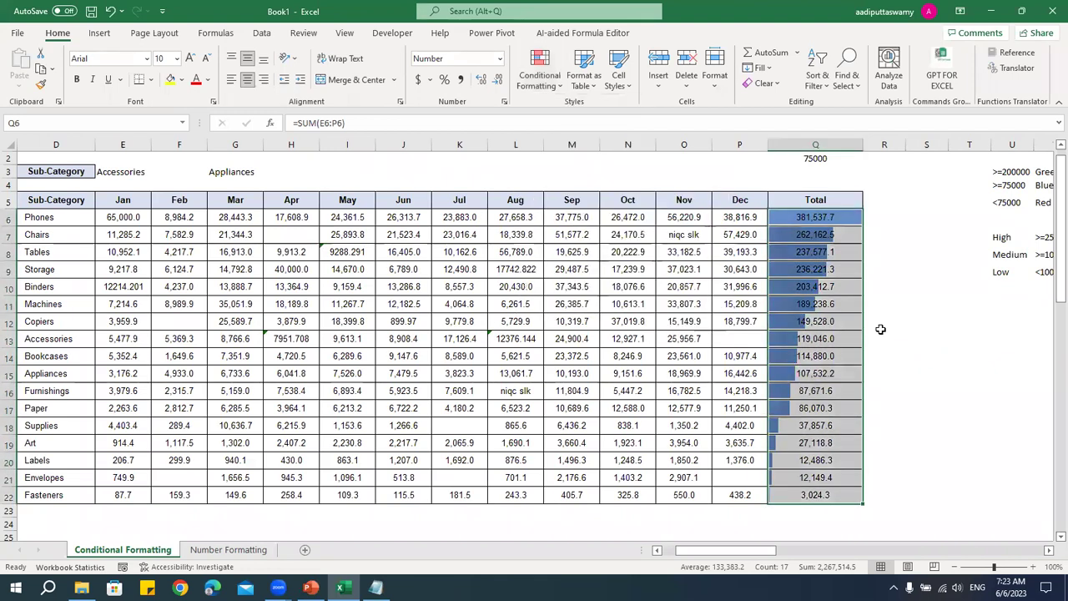
- Check the new data bars, then reselect the Total values Q6:Q22
click(969, 375)
mouse_move(797, 498)
mouse_down()
mouse_move(813, 470)
mouse_move(818, 218)
mouse_move(784, 495)
mouse_up()
click(818, 218)
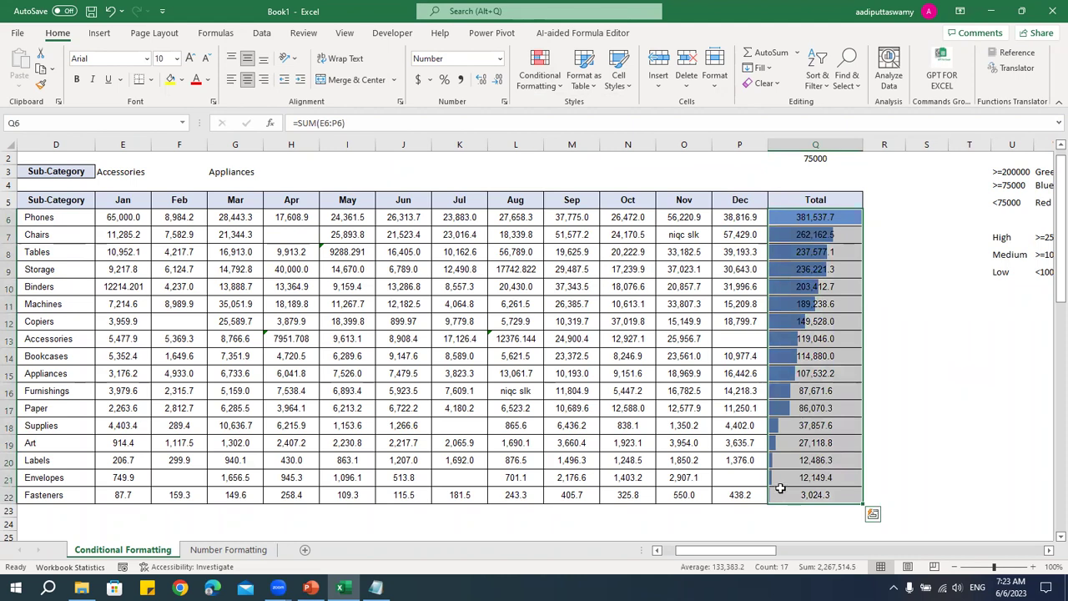
click(537, 72)
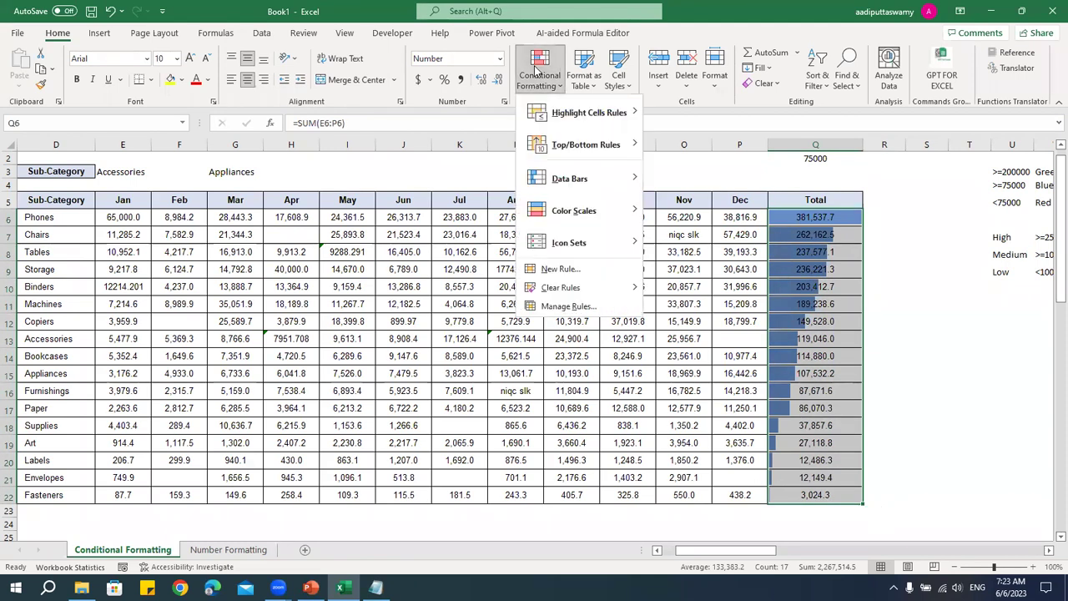
- Edit the Total column's Data Bar rule to Show Bar Only, hiding the numbers
click(567, 307)
click(469, 173)
double_click(469, 173)
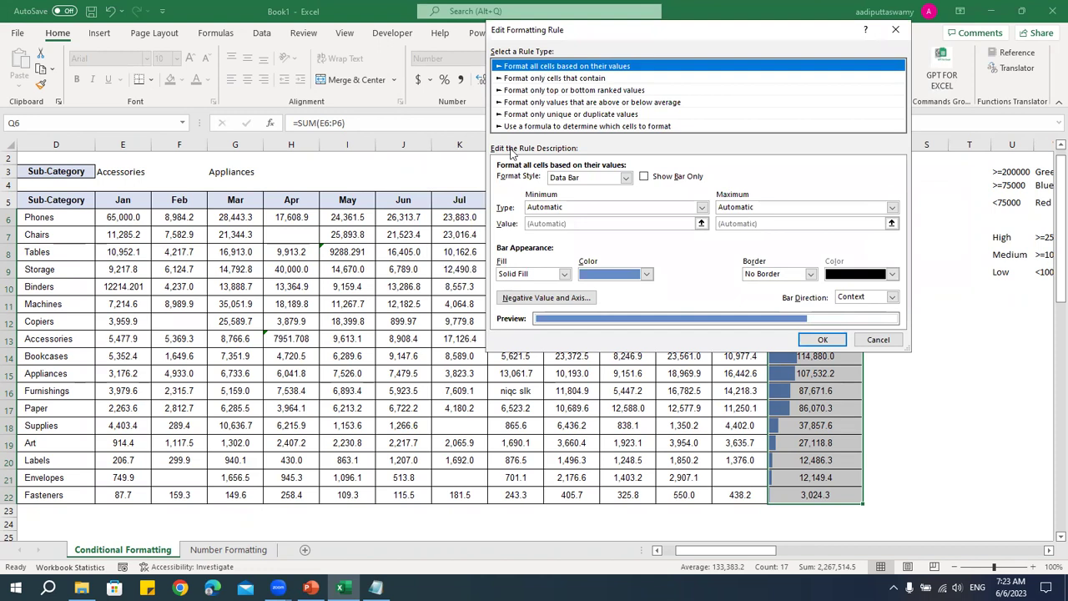
click(644, 176)
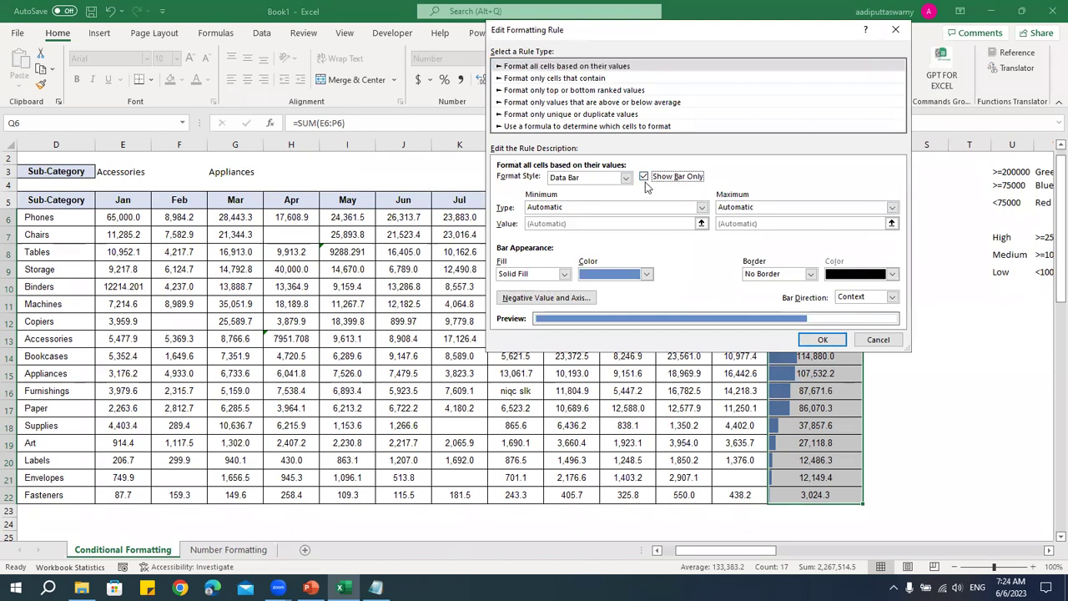
click(825, 340)
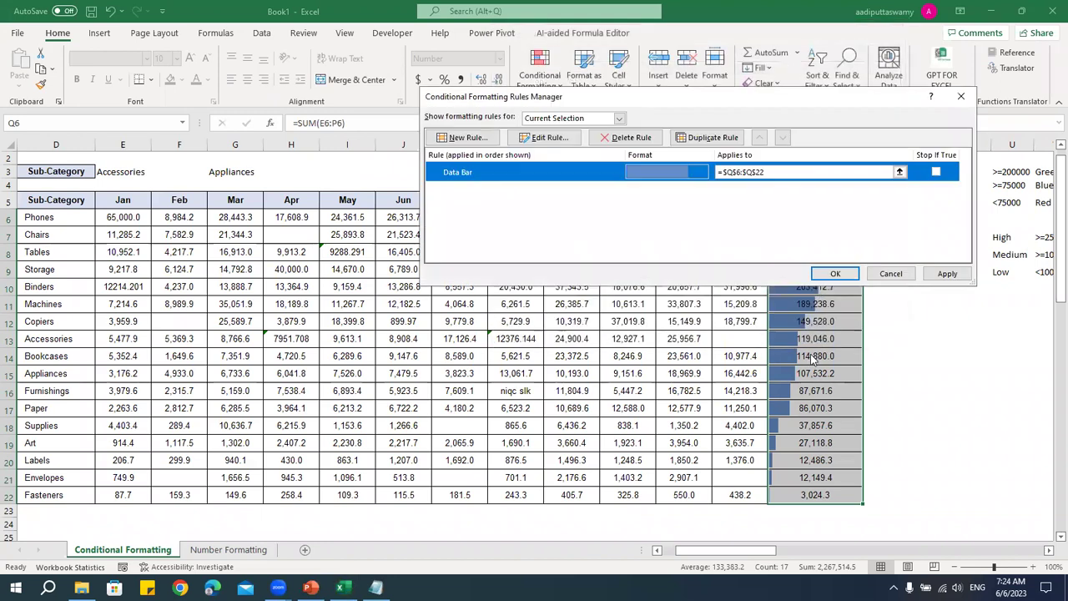
click(838, 275)
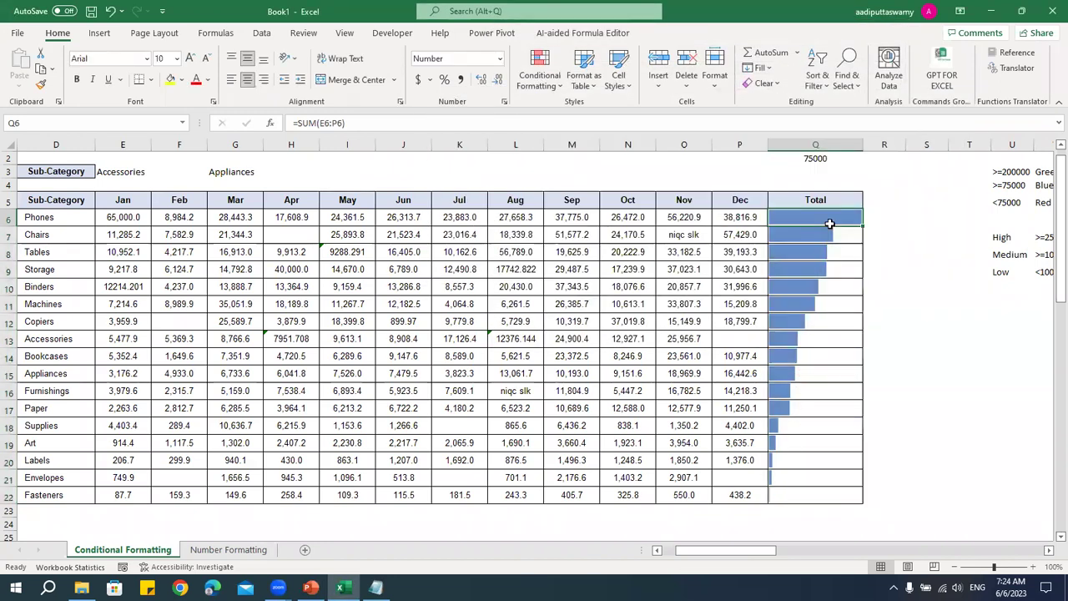
click(906, 375)
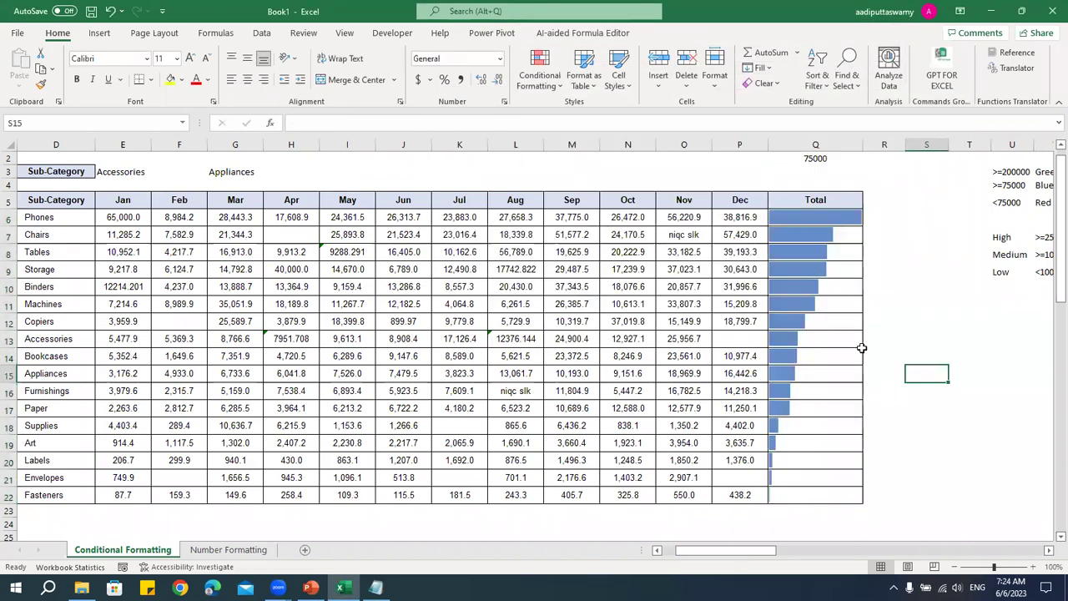
- Inspect the Total formulas in column Q without changing them
double_click(826, 218)
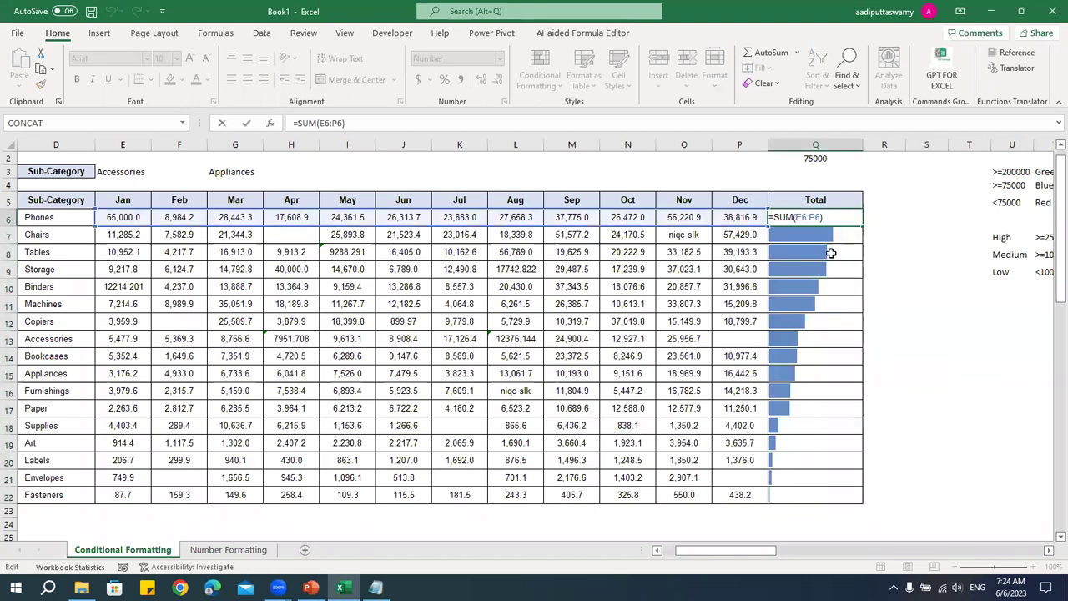
key(Return)
key(F2)
key(Escape)
click(833, 251)
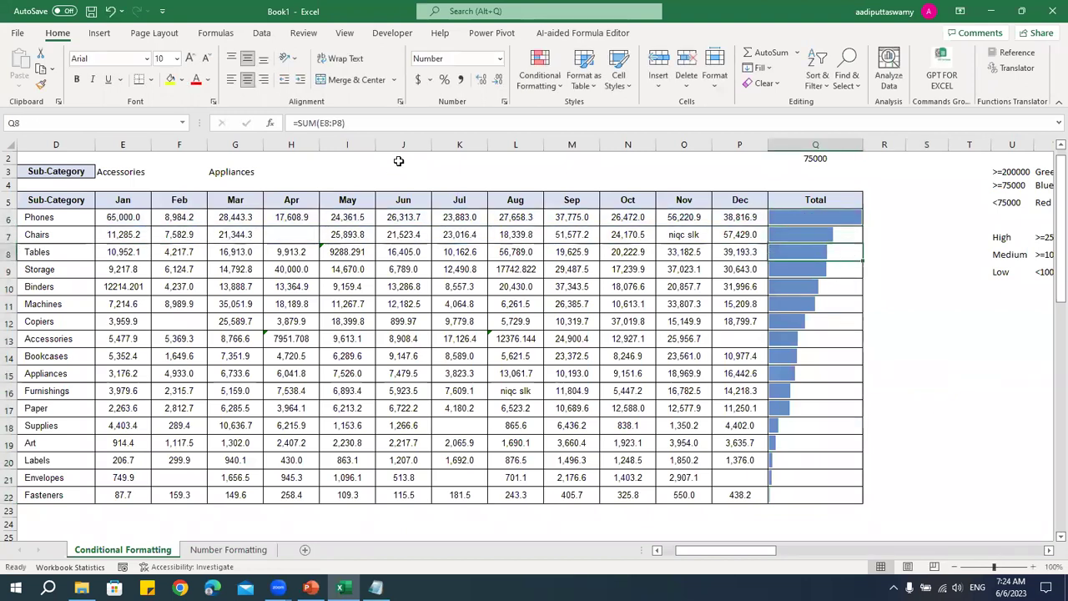
click(797, 286)
drag(799, 219, 797, 499)
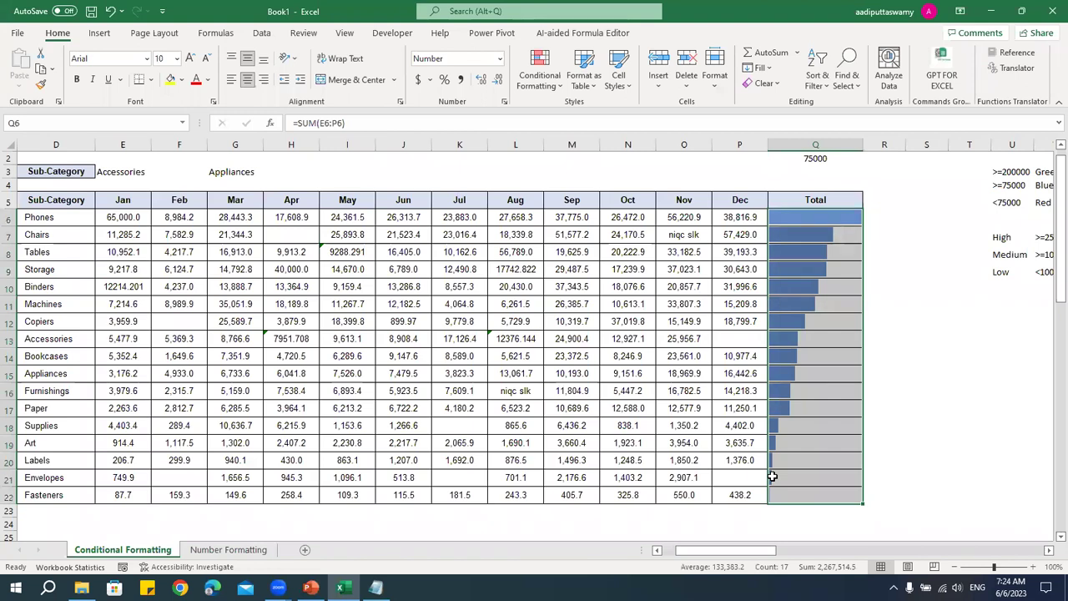
- Select the Jan–Dec monthly sales range E6:P22
click(540, 69)
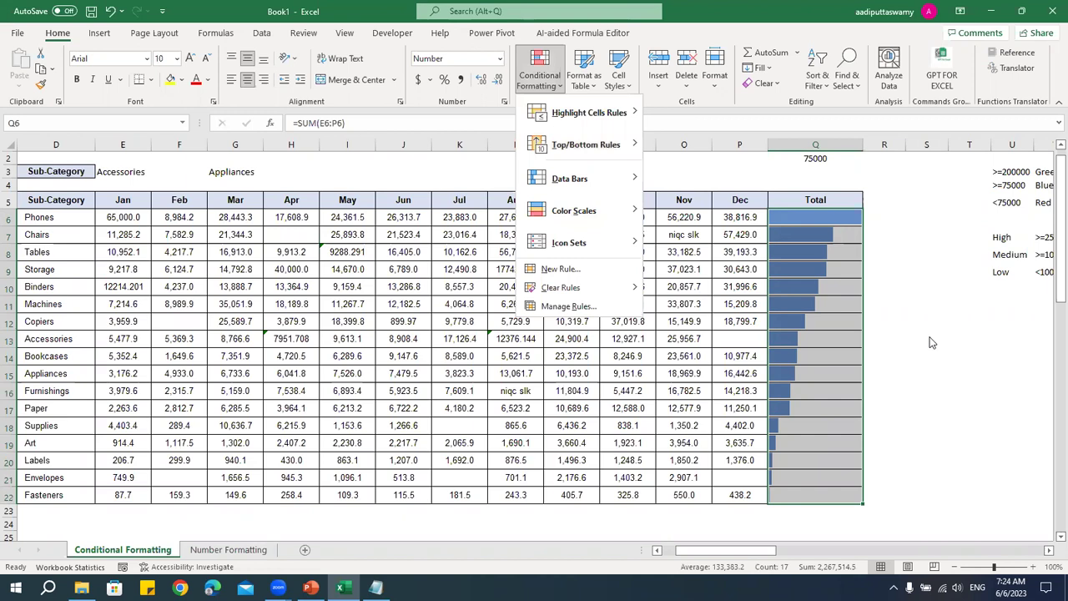
click(785, 217)
drag(799, 217, 799, 495)
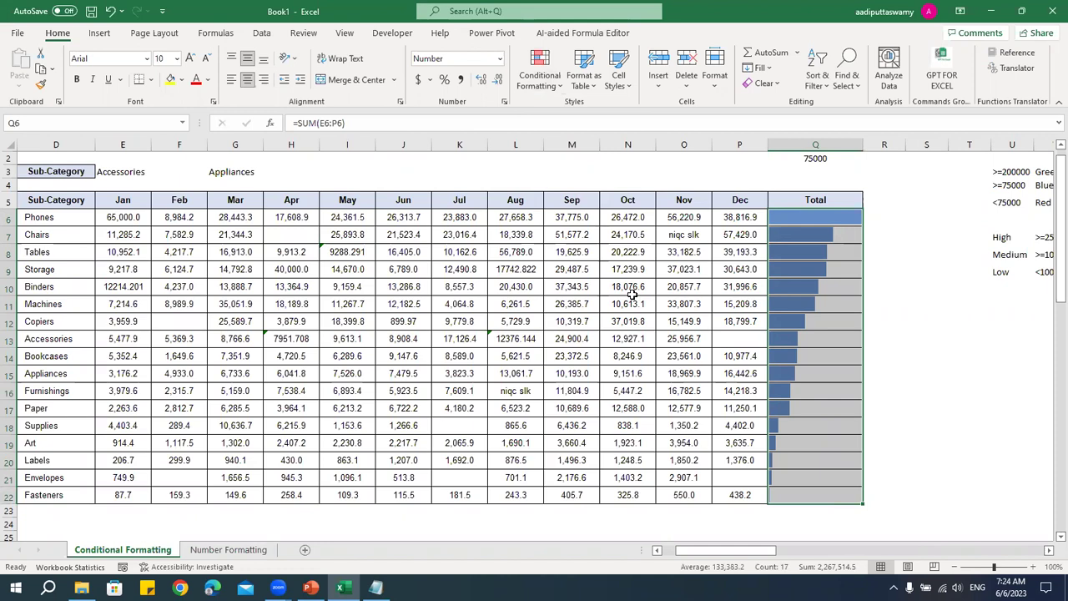
click(610, 268)
drag(133, 219, 738, 495)
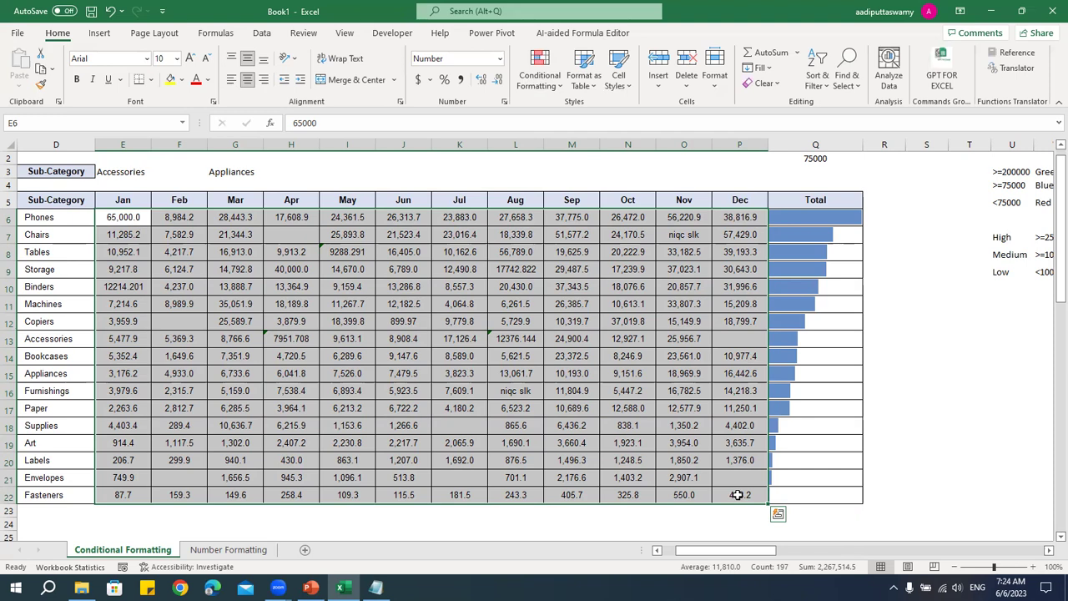
drag(1014, 240, 849, 270)
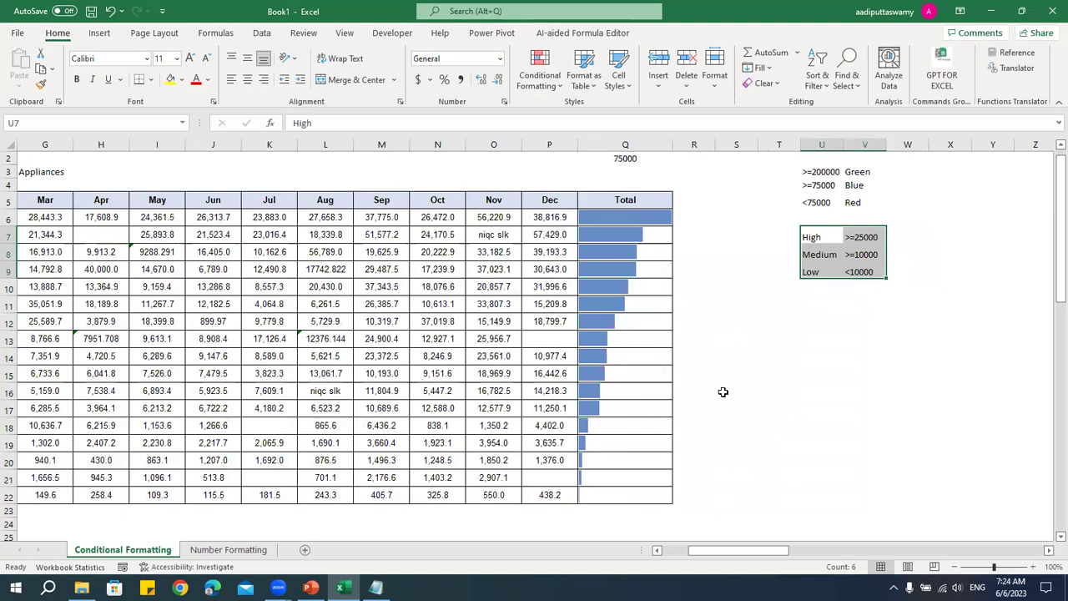
click(820, 241)
click(821, 255)
click(820, 271)
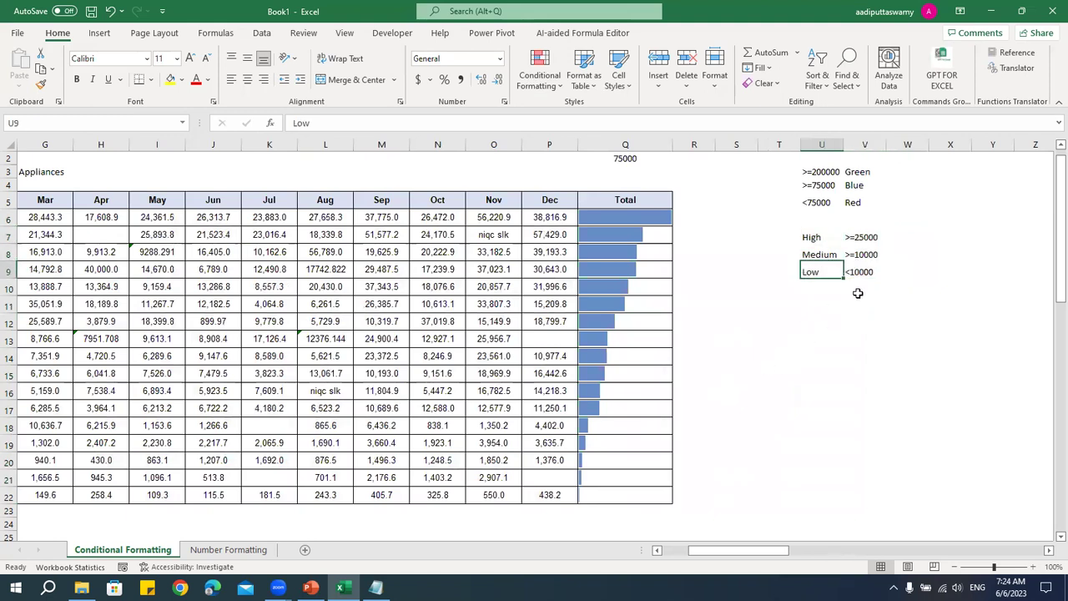
click(866, 239)
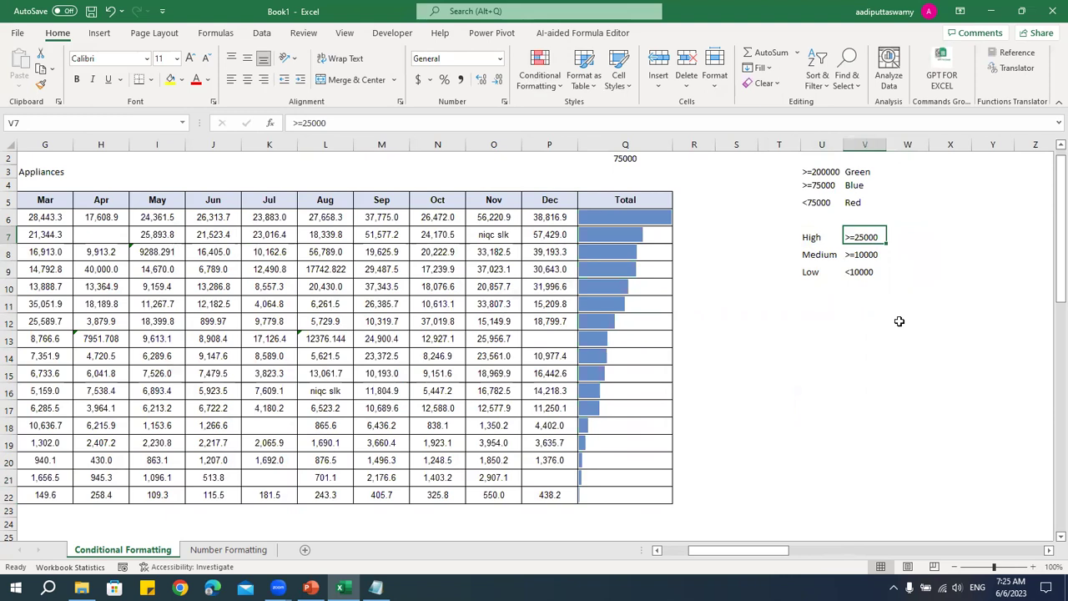
drag(549, 217, 197, 496)
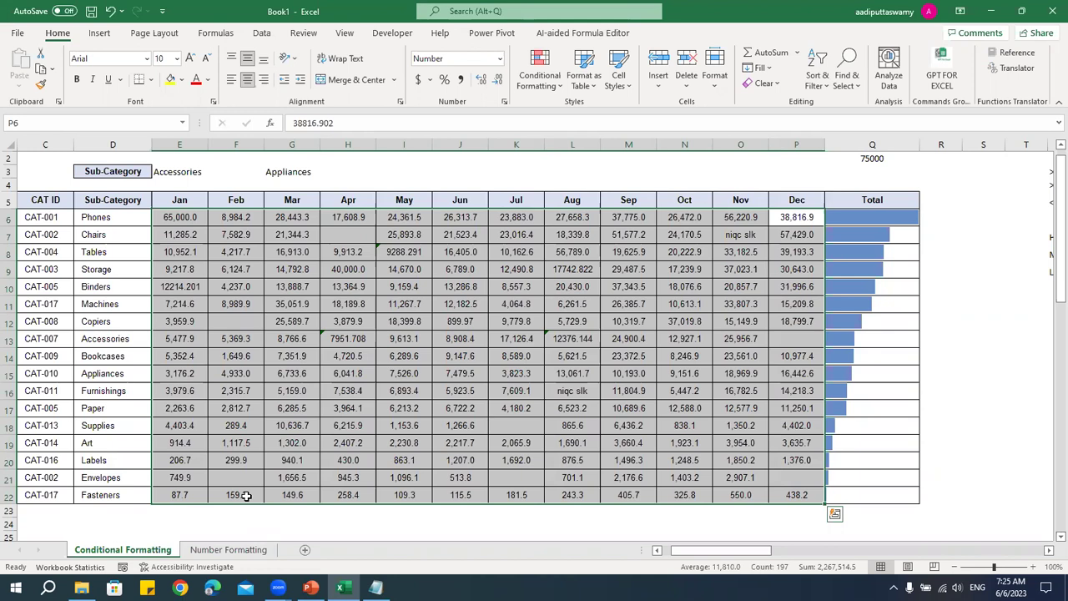
- Show the Icon Sets gallery from the Conditional Formatting menu
click(550, 94)
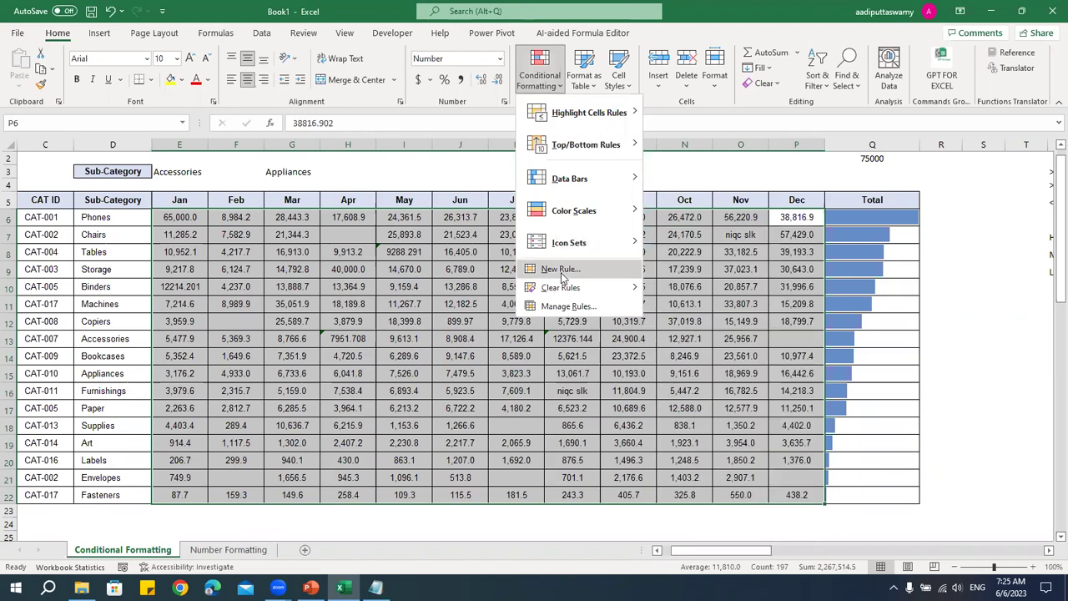
mouse_move(585, 242)
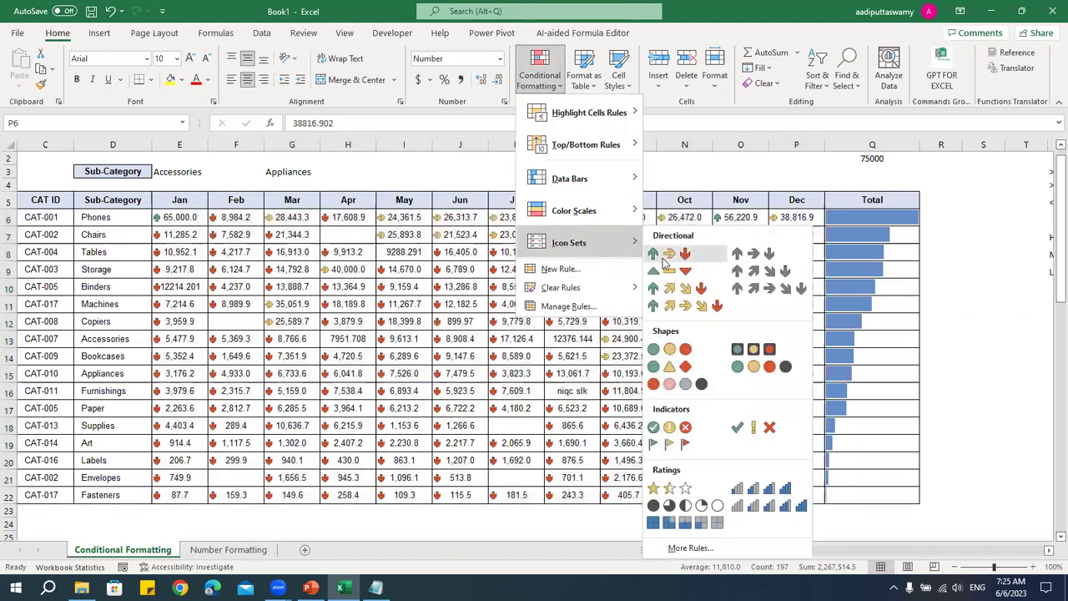
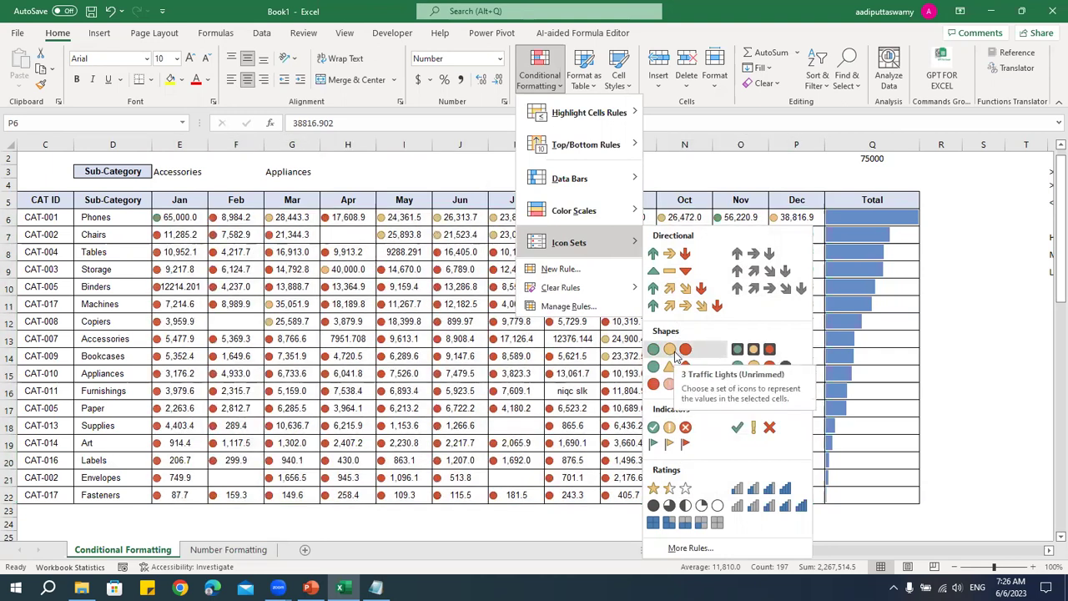
- Apply 3 Traffic Lights (Unrimmed) icons to the monthly sales, then reselect E6:P22
click(678, 357)
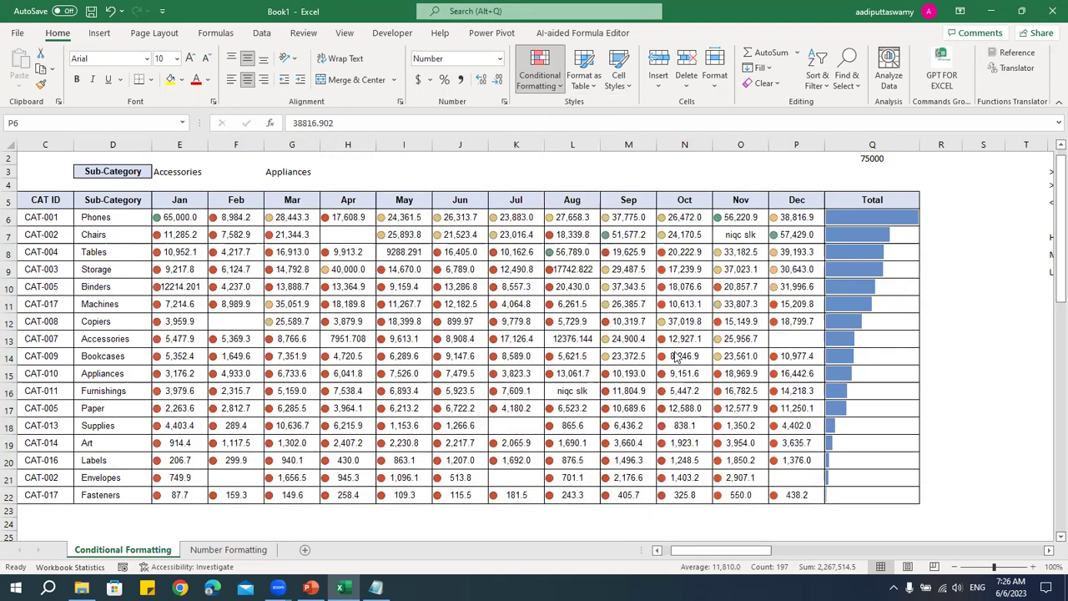
click(689, 326)
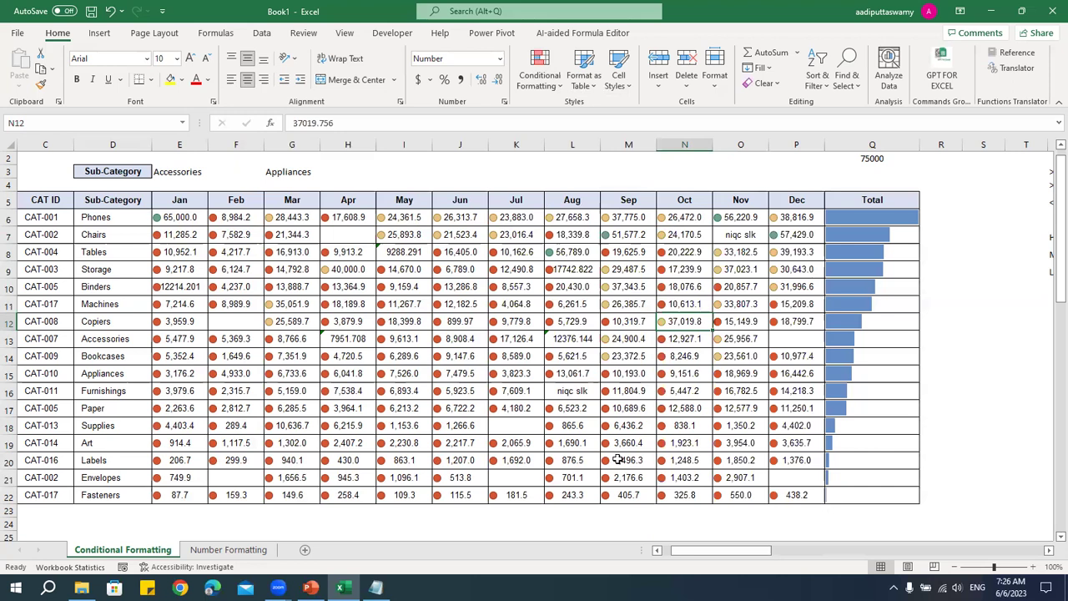
drag(179, 215, 794, 496)
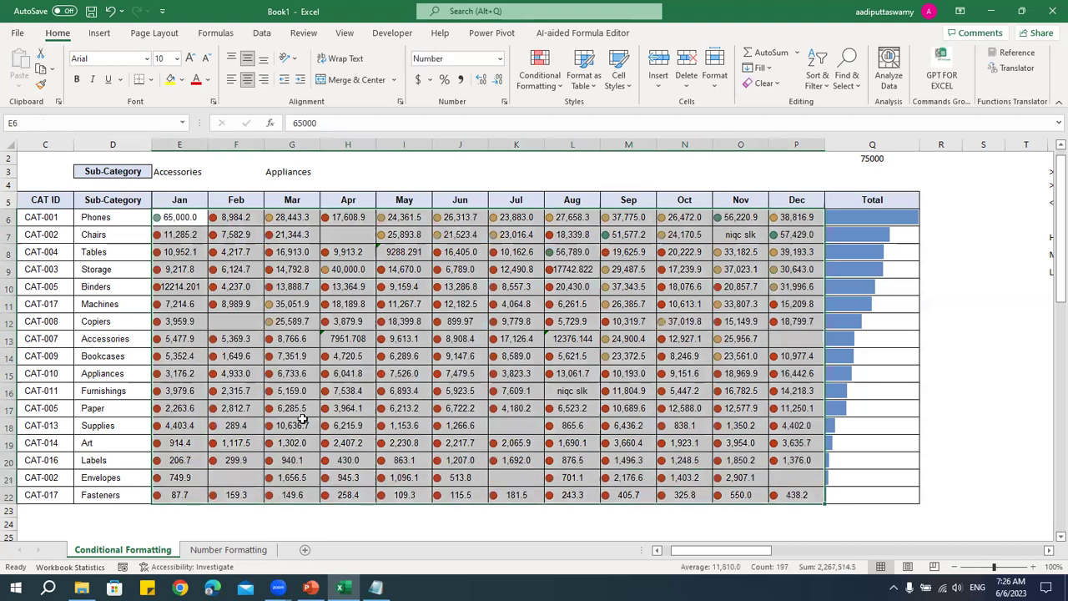
drag(761, 551, 823, 552)
drag(302, 238, 302, 272)
drag(750, 554, 678, 553)
drag(246, 213, 847, 498)
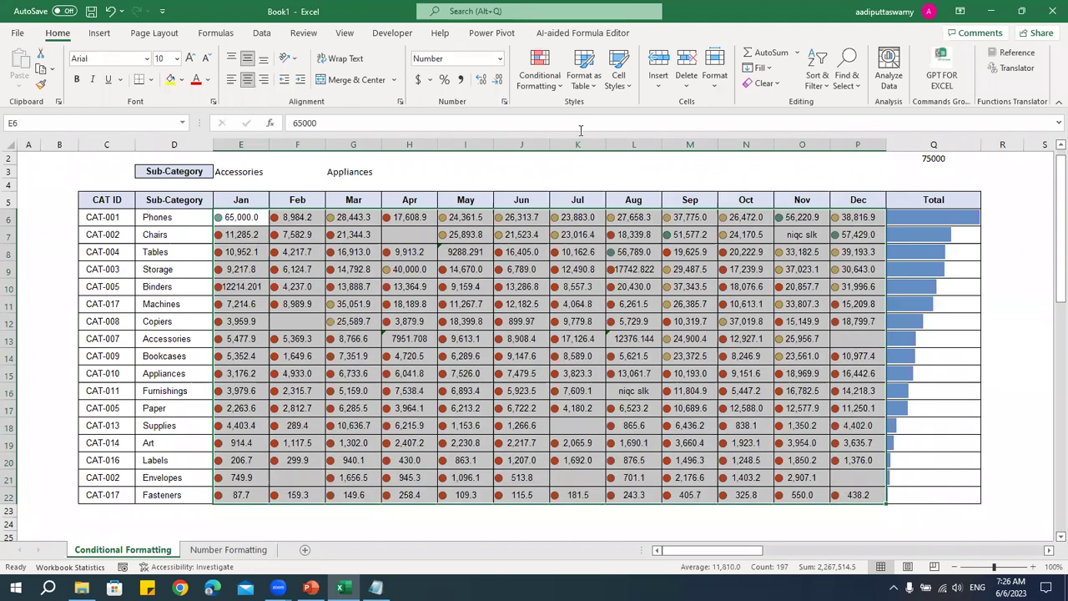
click(548, 85)
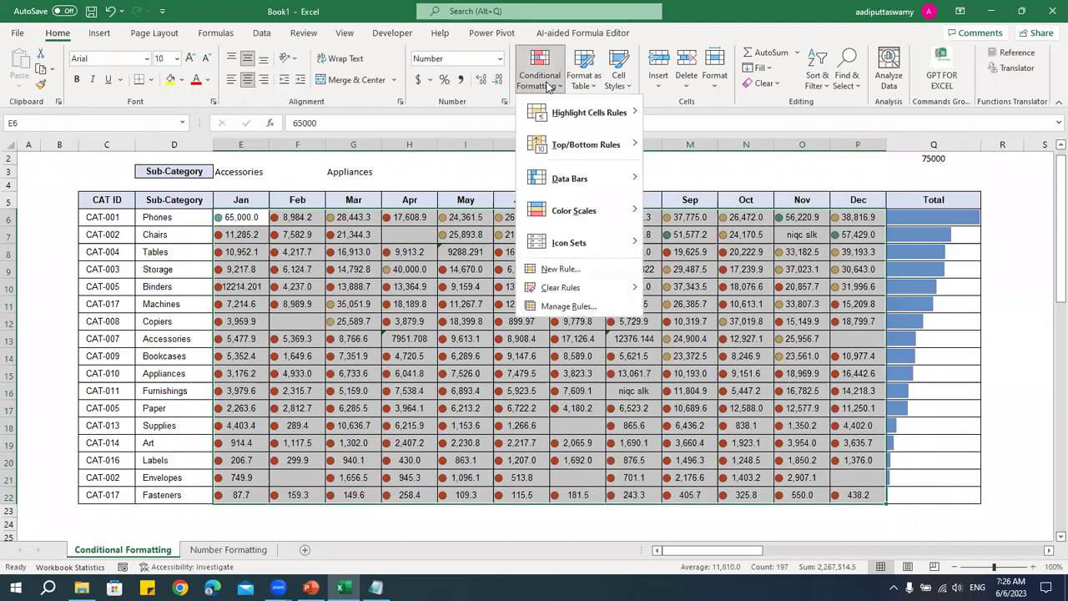
- Edit the Icon Set rule so both threshold types are Number
click(565, 307)
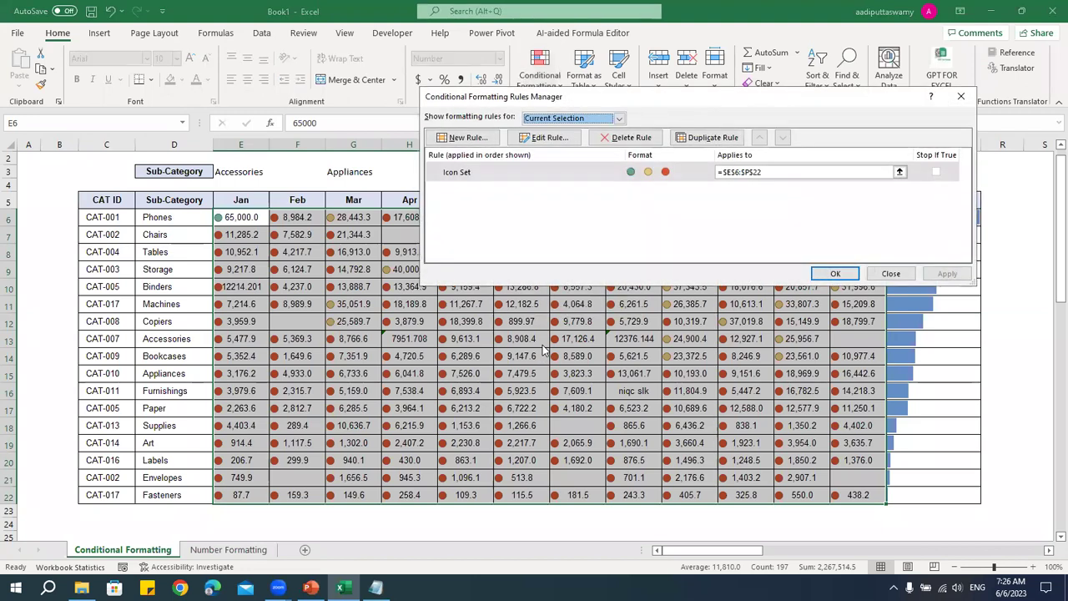
double_click(639, 173)
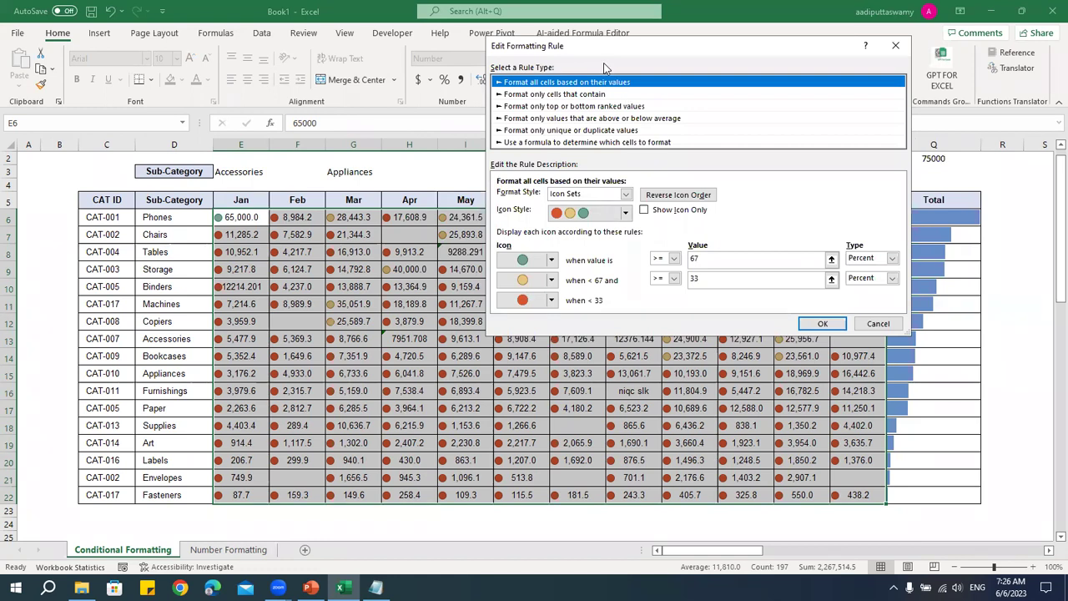
drag(605, 52, 395, 103)
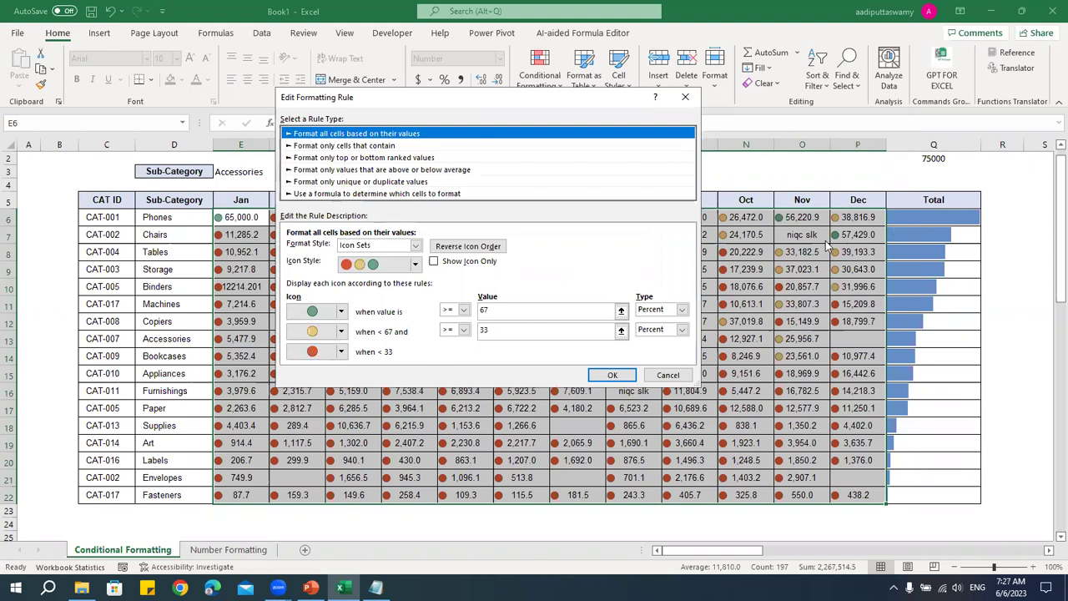
click(682, 310)
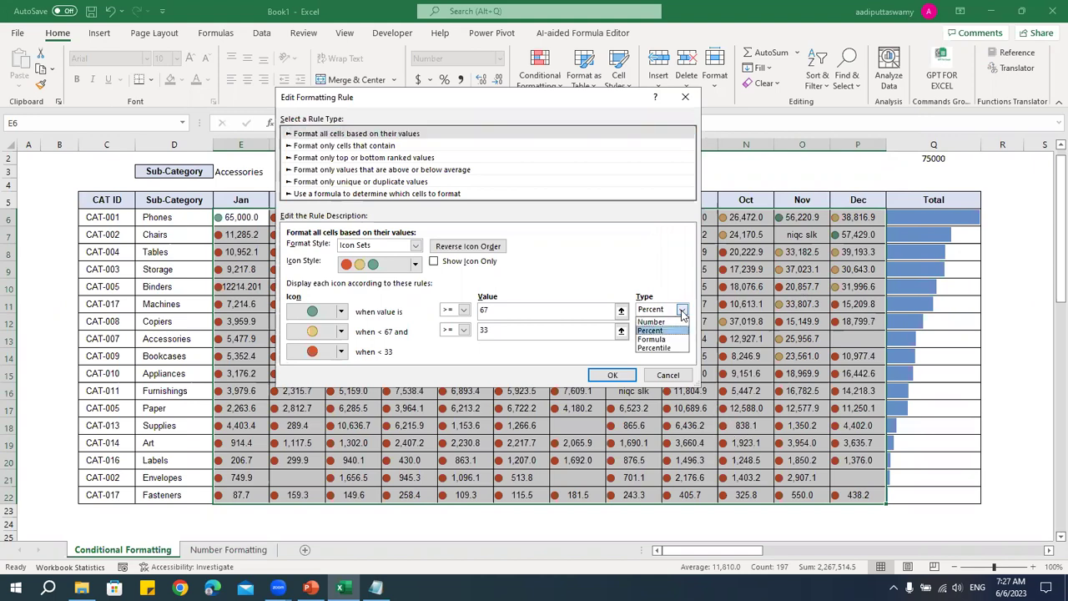
click(676, 321)
click(682, 330)
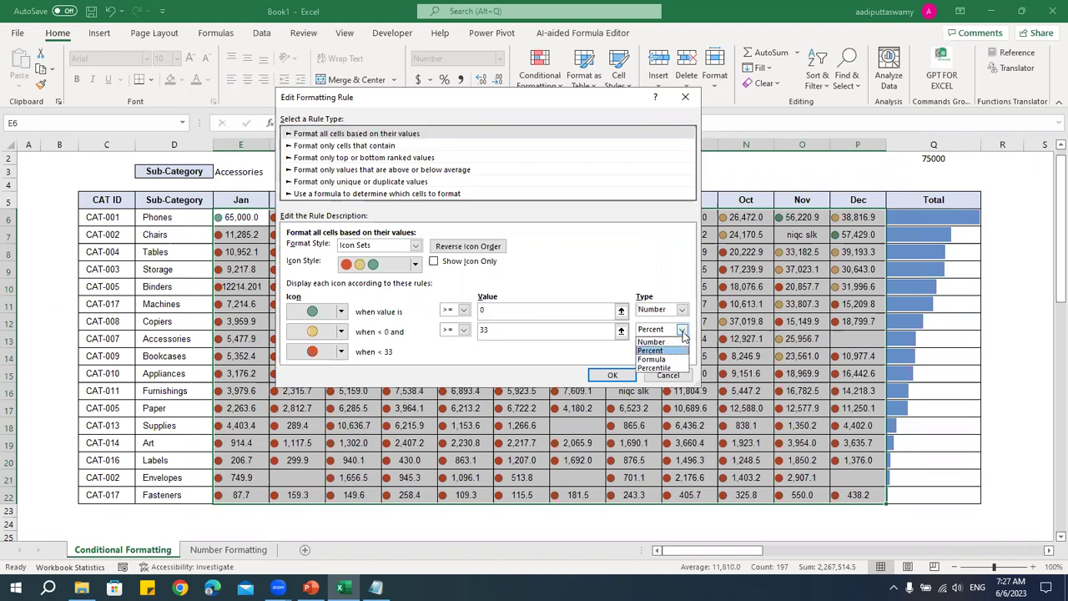
click(673, 342)
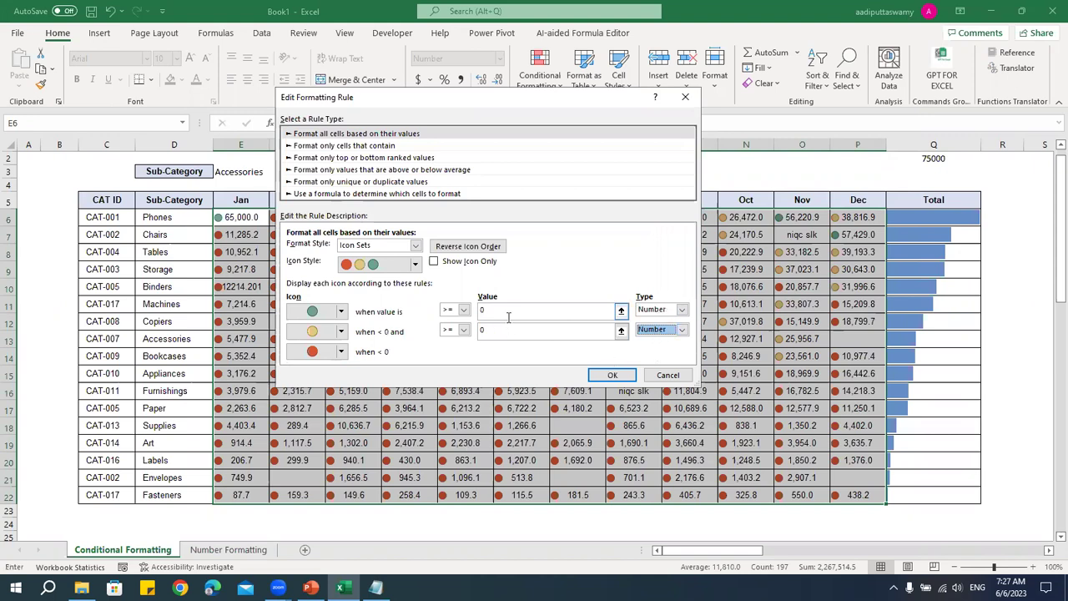
- Set the green threshold to 25000 and the yellow threshold to 10000, and apply the rule
click(534, 310)
text(25000)
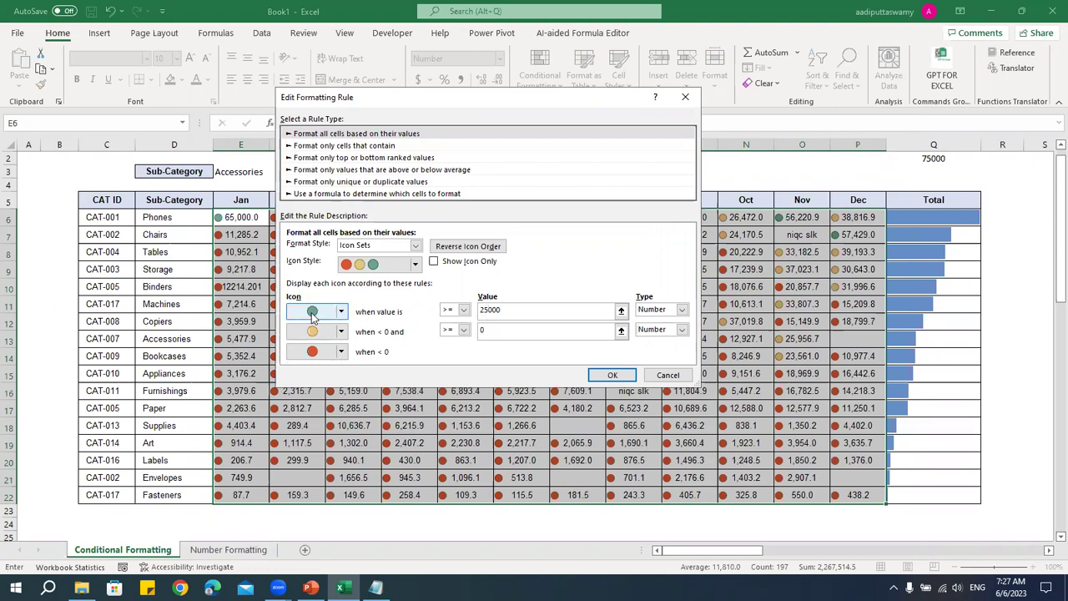
click(504, 330)
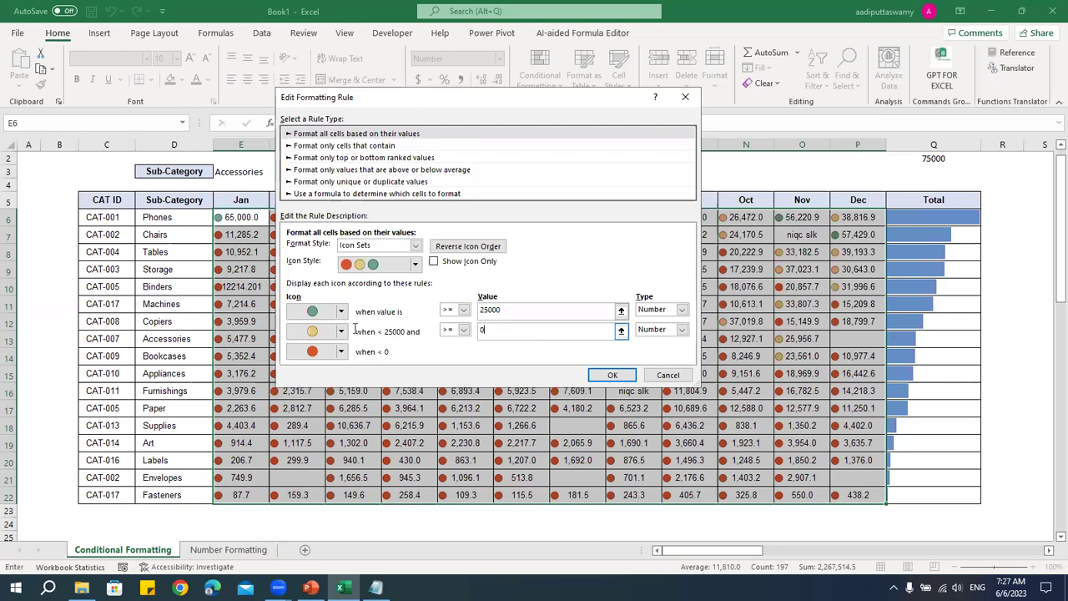
text(10000)
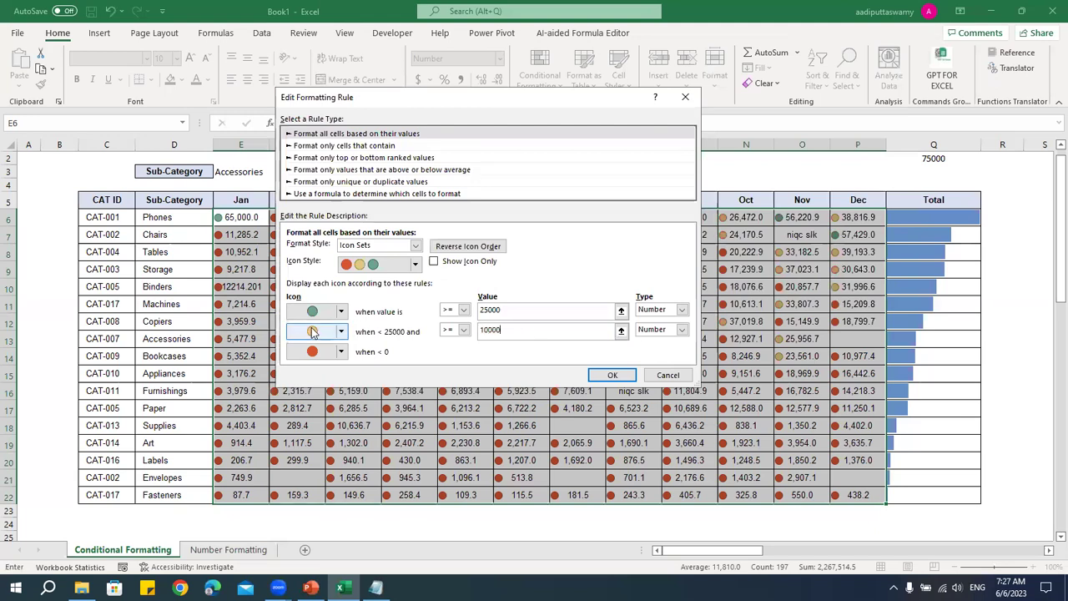
click(556, 310)
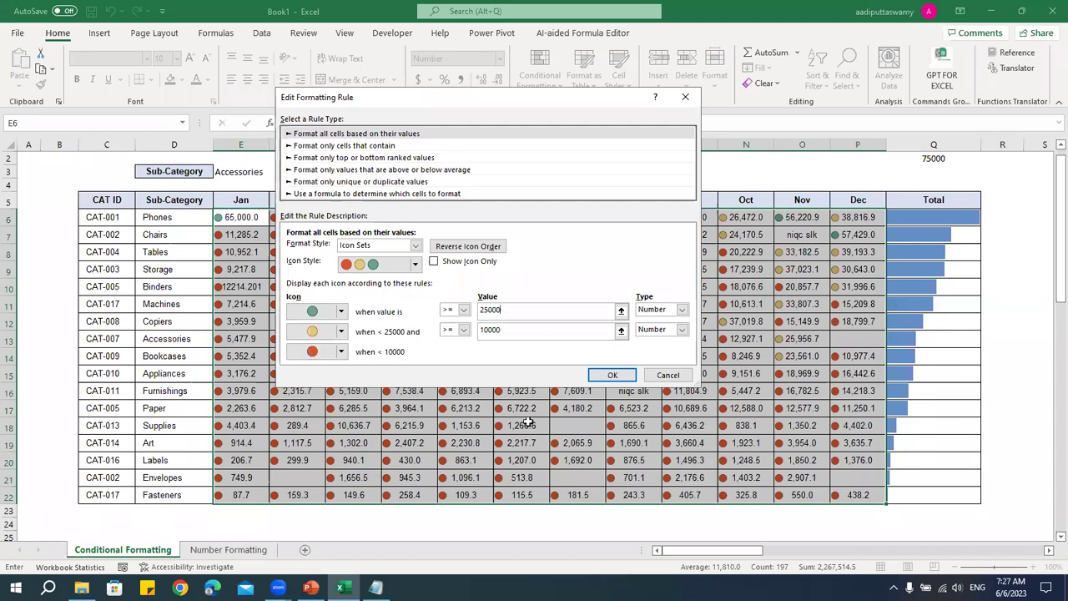
click(621, 374)
click(826, 279)
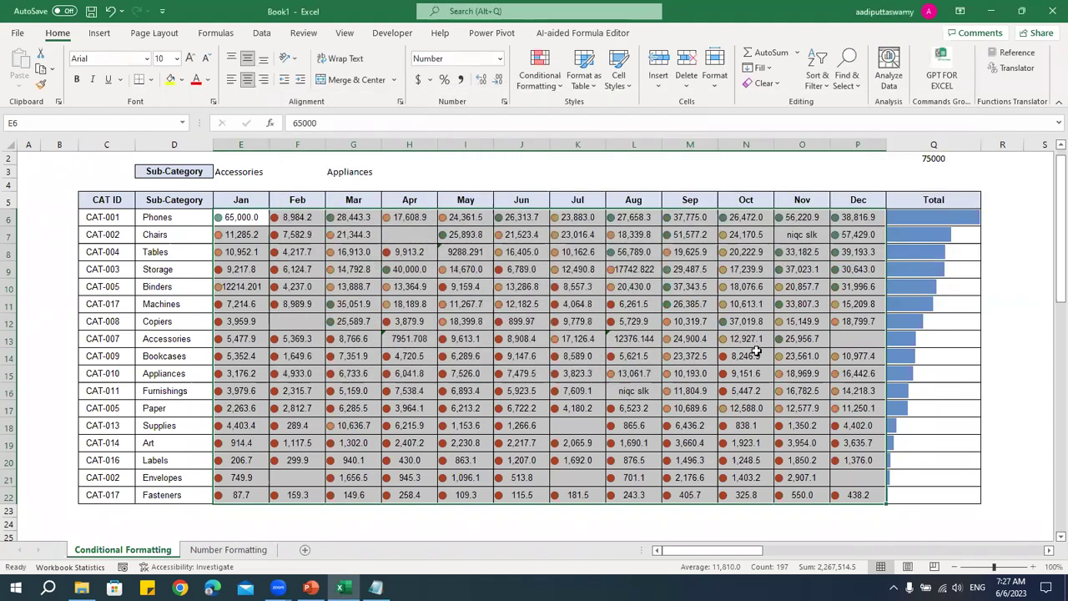
- Change H6 from 17608.912 to 27608.912 to see its icon turn green
click(515, 405)
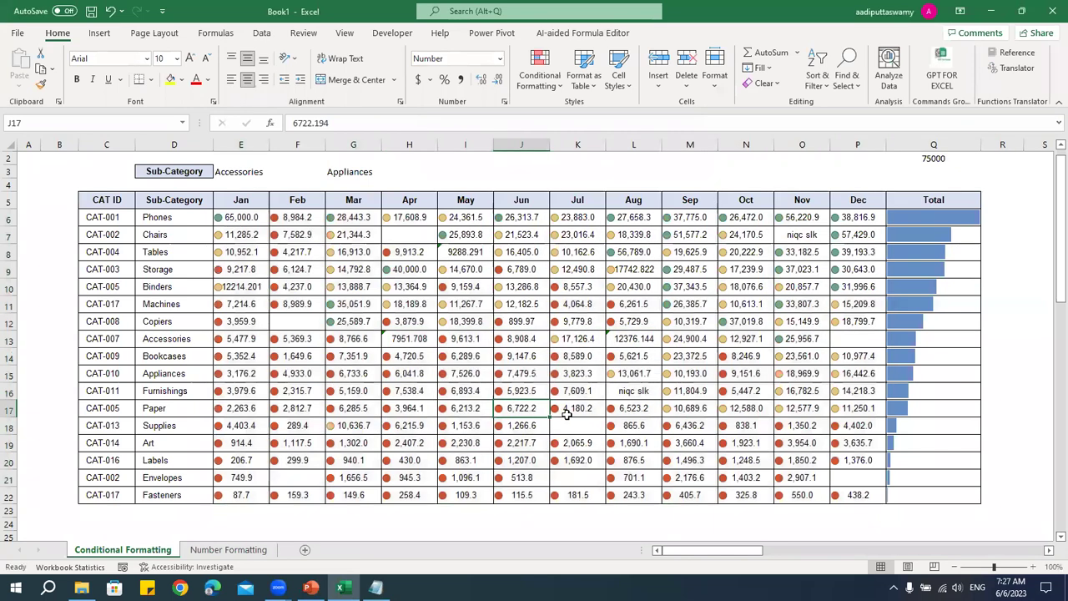
click(421, 219)
ctrl+scroll(534, 409, up, 9)
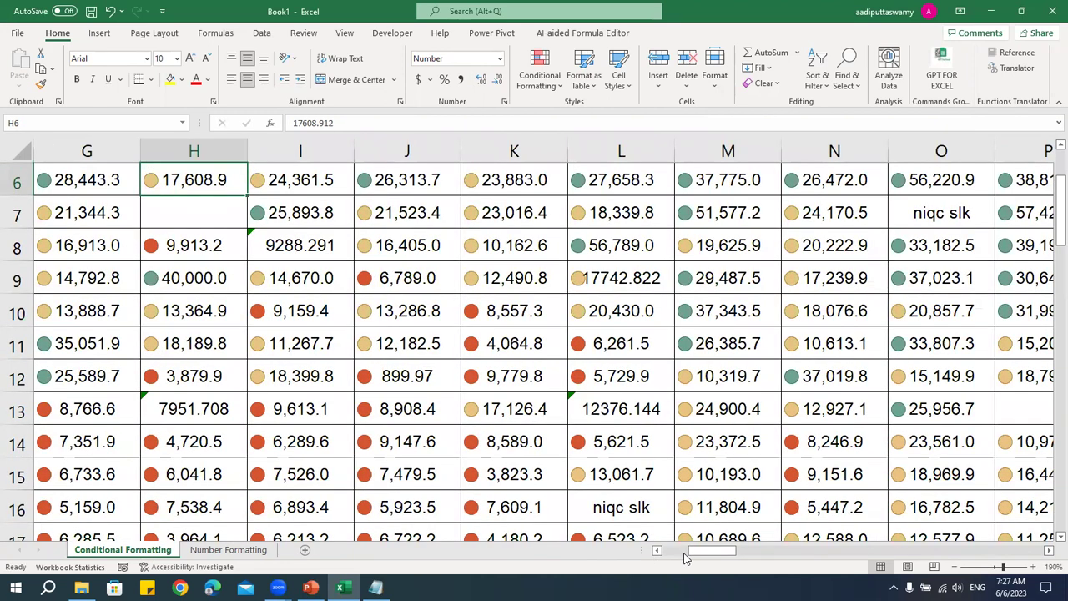
drag(704, 557, 694, 557)
scroll(509, 413, up, 1)
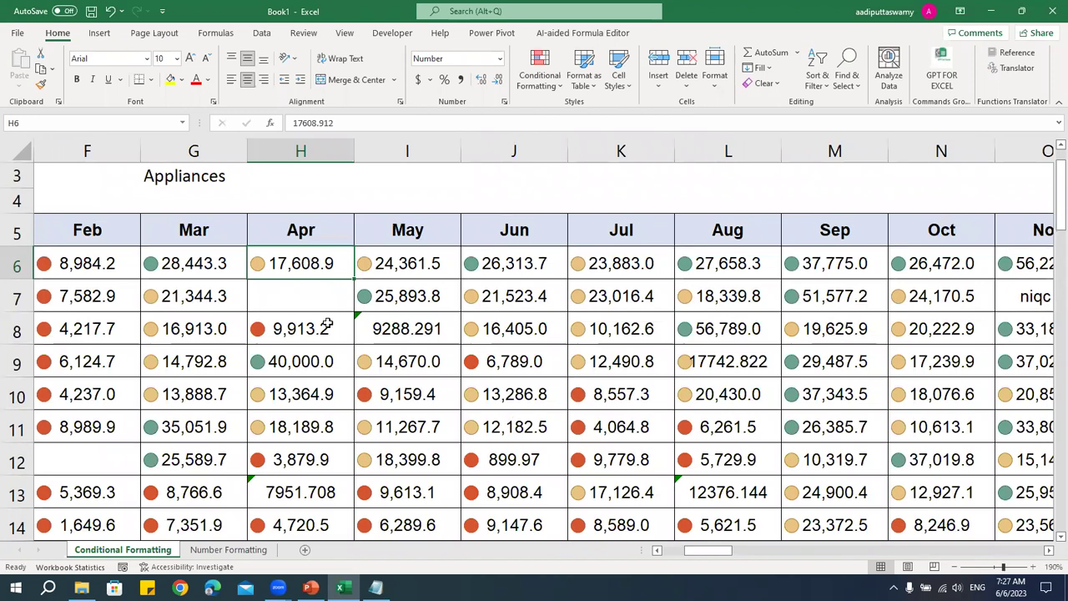
double_click(299, 265)
key(BackSpace)
text(2)
key(Return)
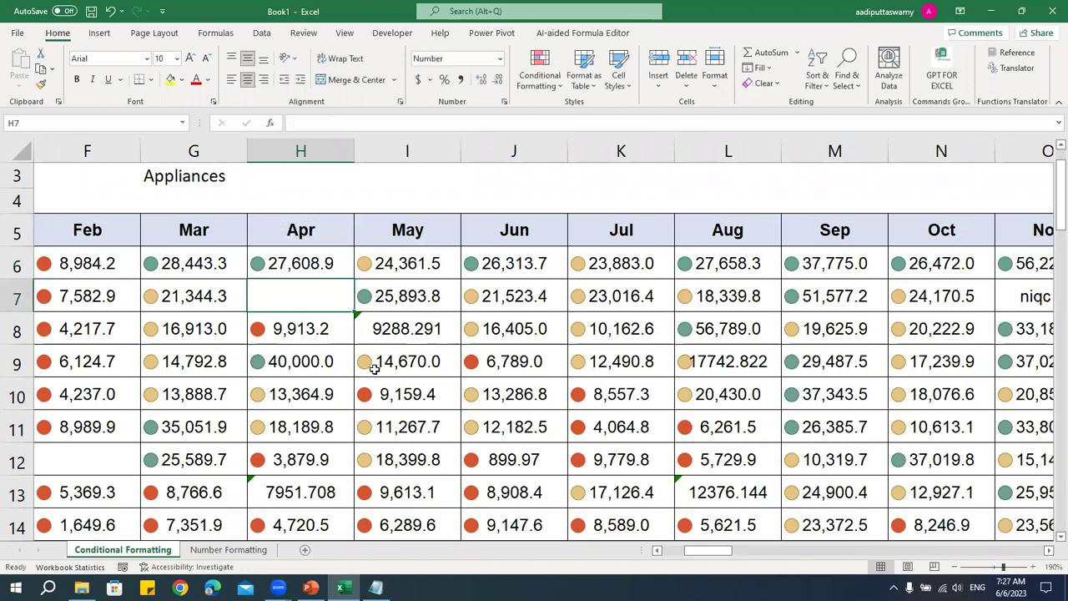
- Change H6 to 7608.912 so its icon turns red
double_click(317, 269)
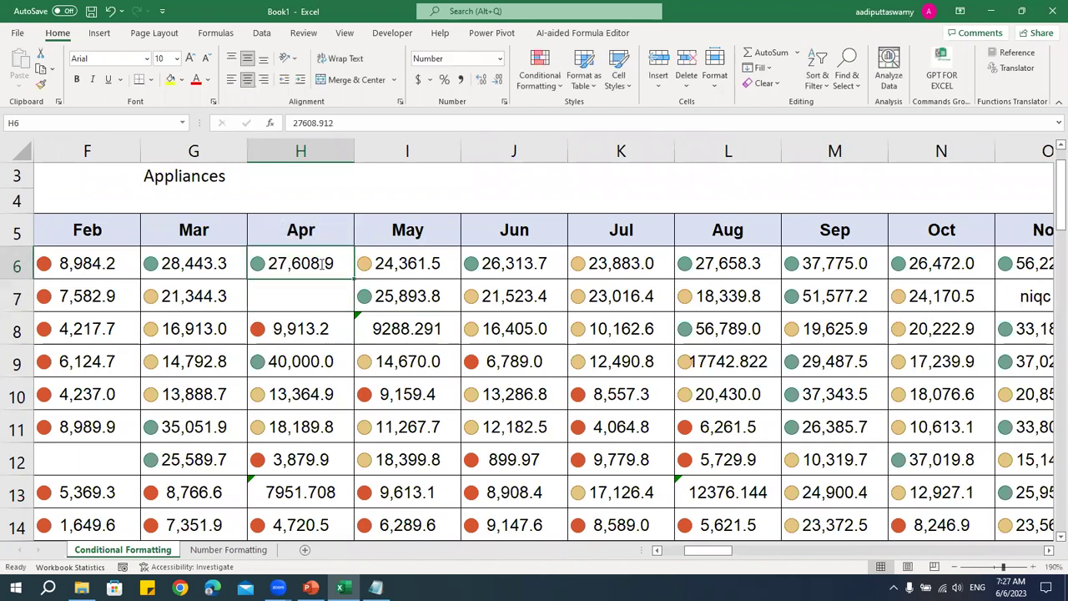
drag(261, 263, 207, 262)
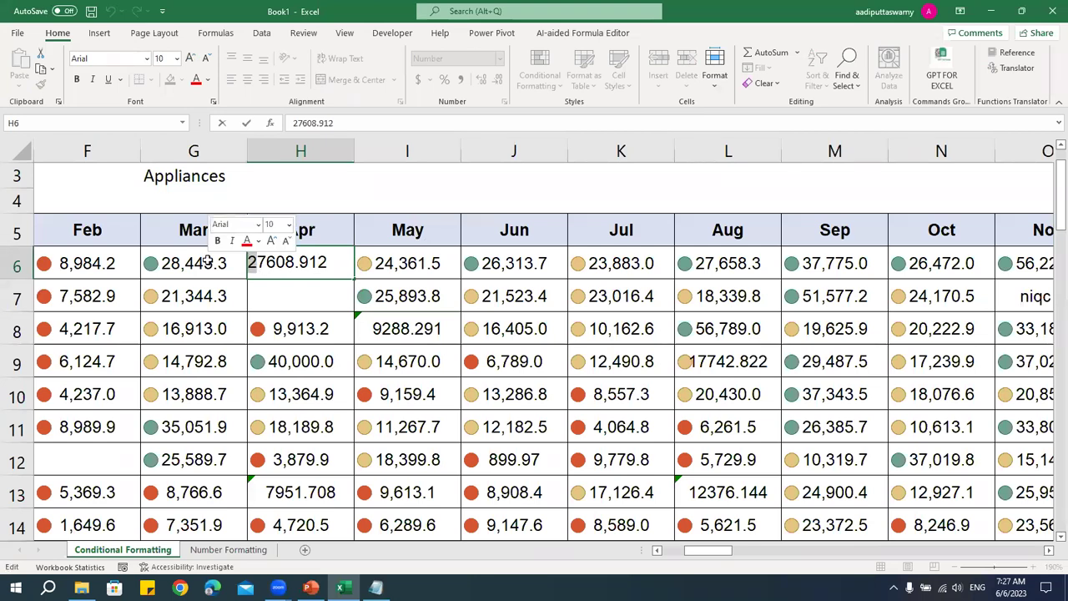
key(BackSpace)
key(Return)
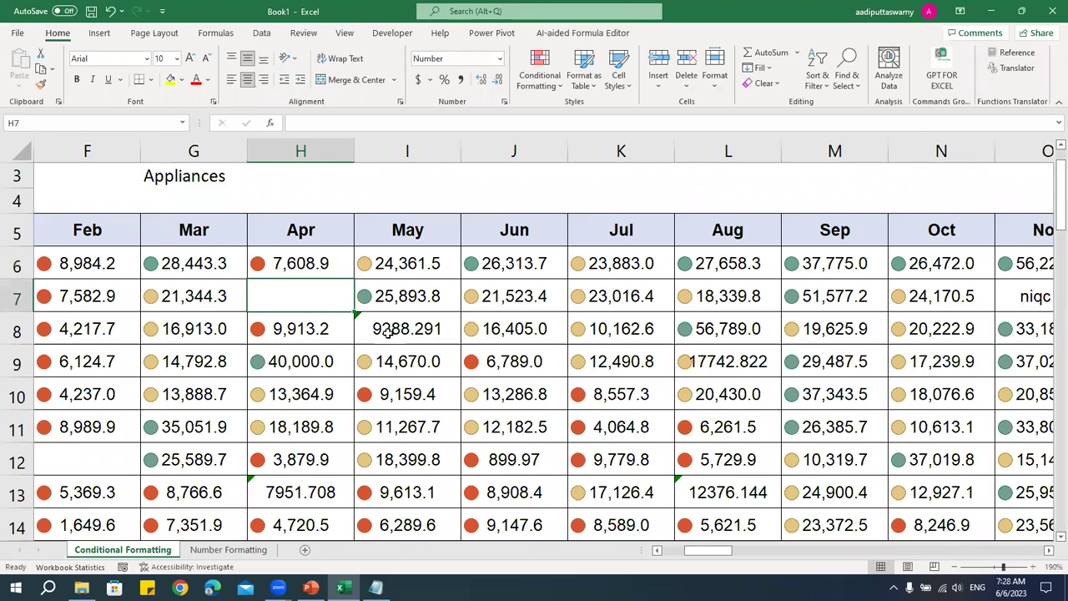
scroll(390, 333, down, 7)
scroll(390, 333, down, 1)
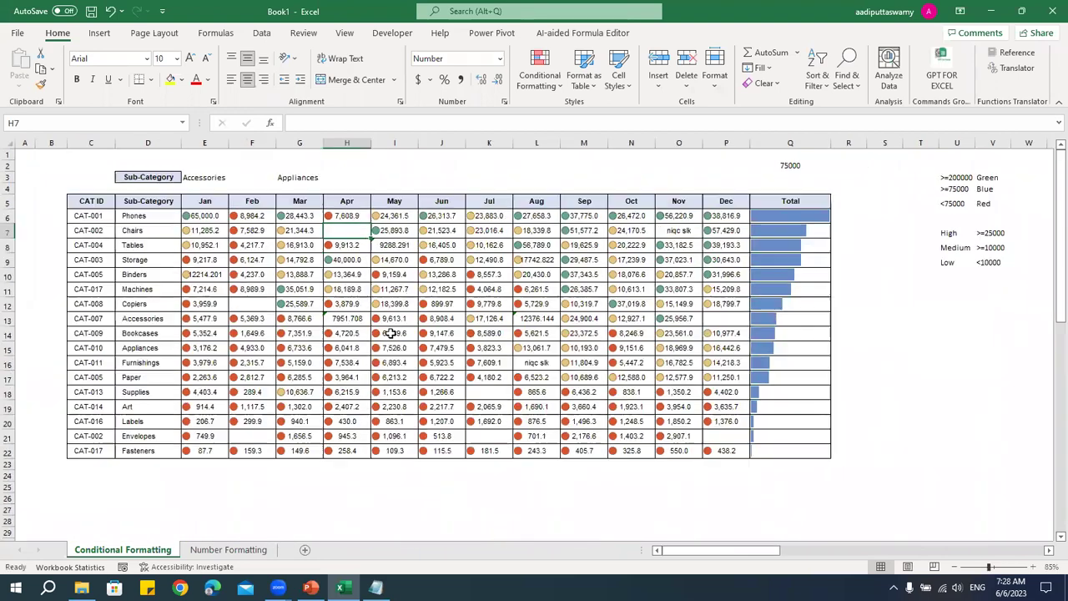
scroll(390, 333, up, 2)
- Turn on Show Icon Only in the Icon Set rule for E6:P22
click(130, 194)
drag(476, 323, 754, 460)
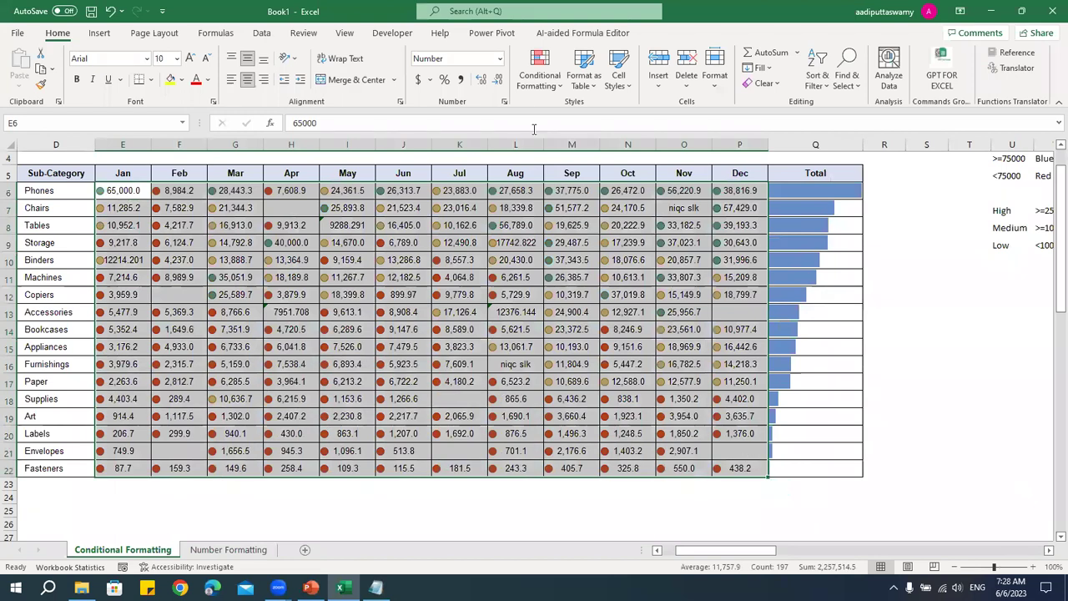
click(539, 75)
click(571, 311)
click(533, 177)
key(Escape)
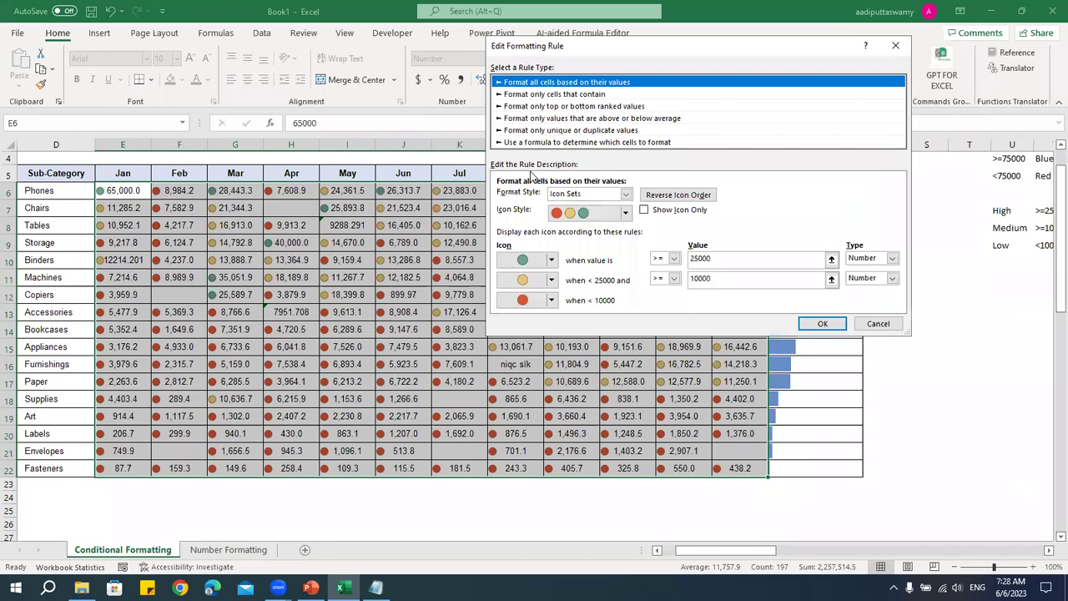
click(646, 213)
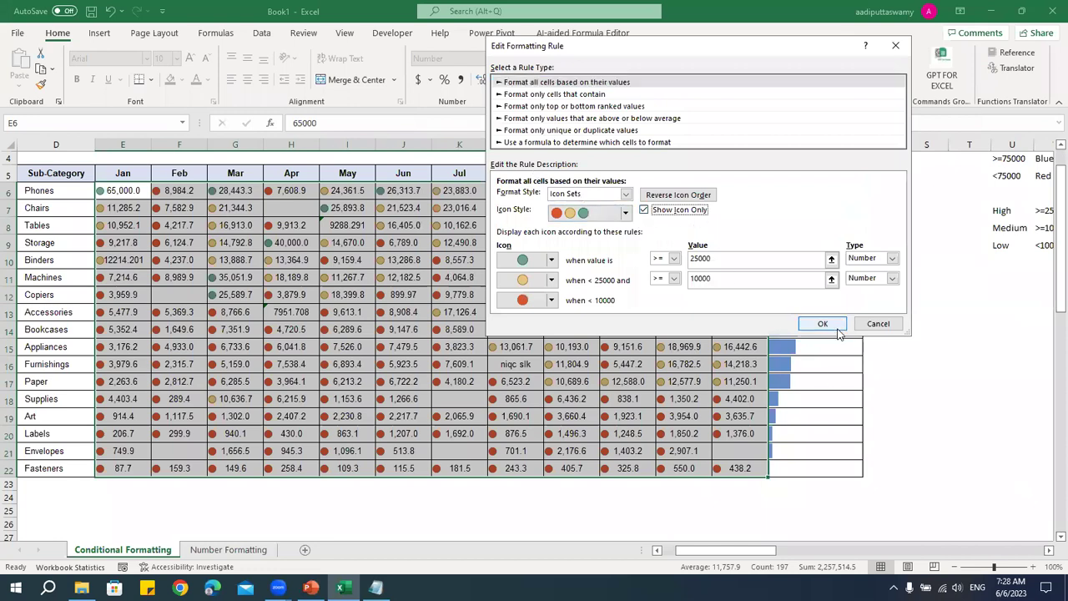
click(837, 327)
click(837, 277)
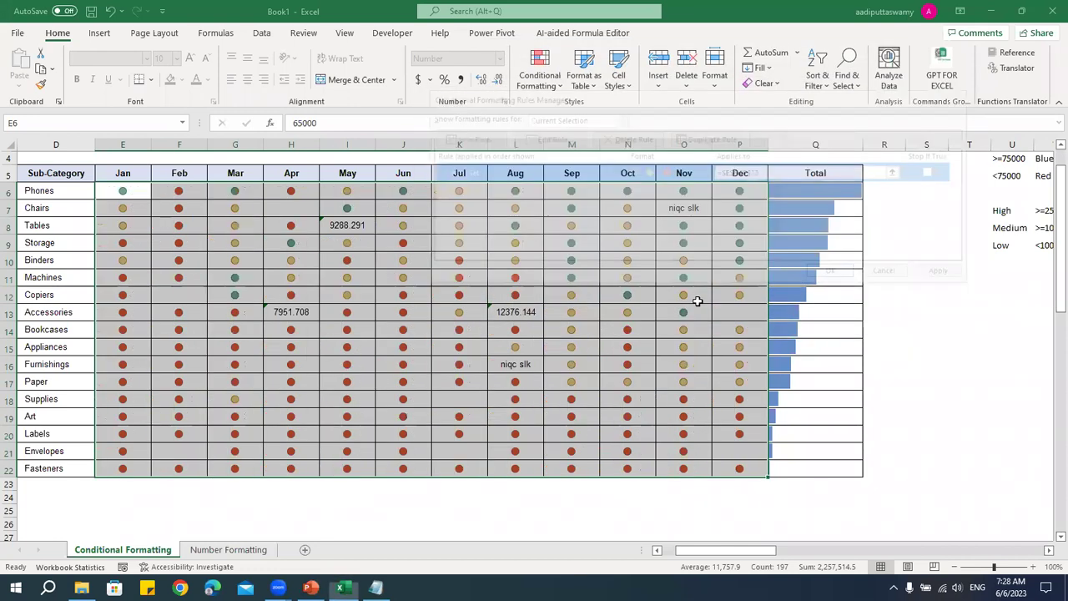
- Check cells without icons, like text-stored values and 'niqc slk' in L16 and O7, then select the table
click(628, 312)
click(340, 224)
click(290, 312)
click(505, 313)
click(515, 364)
click(696, 209)
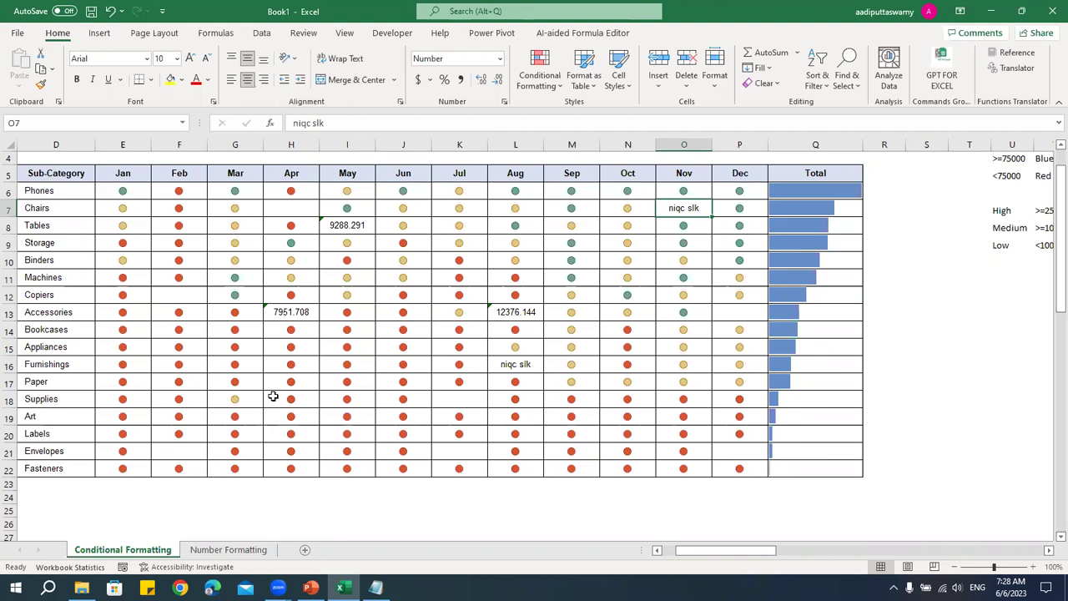
drag(123, 191, 824, 470)
- Clear all conditional formatting rules from the selected sales cells
click(545, 79)
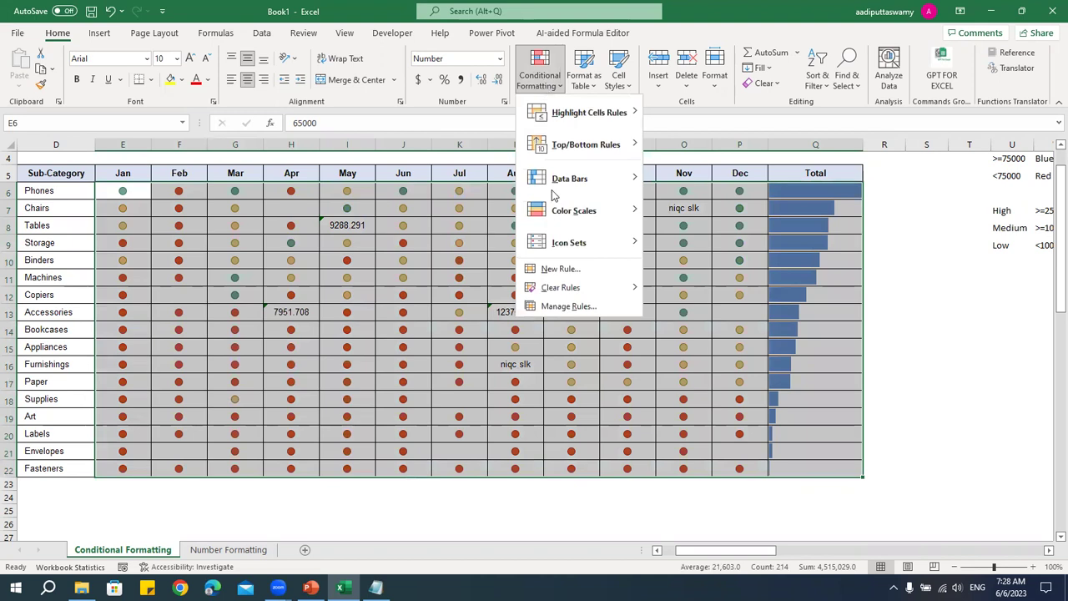
mouse_move(584, 287)
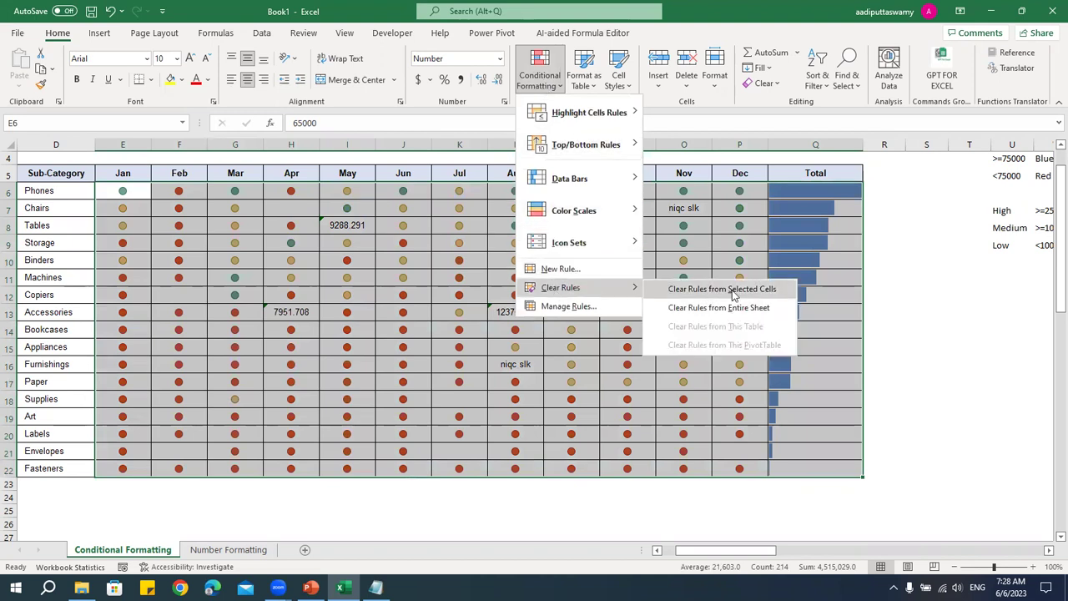
click(733, 294)
click(618, 346)
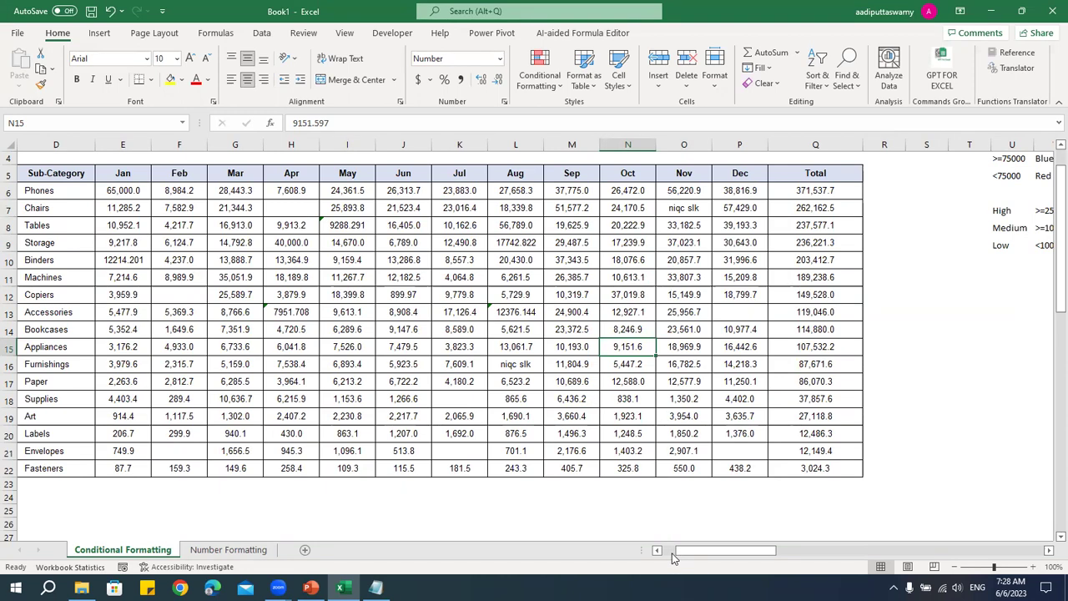
- Scroll left and select the CAT IDs in C6:C22
scroll(674, 557, left, 3)
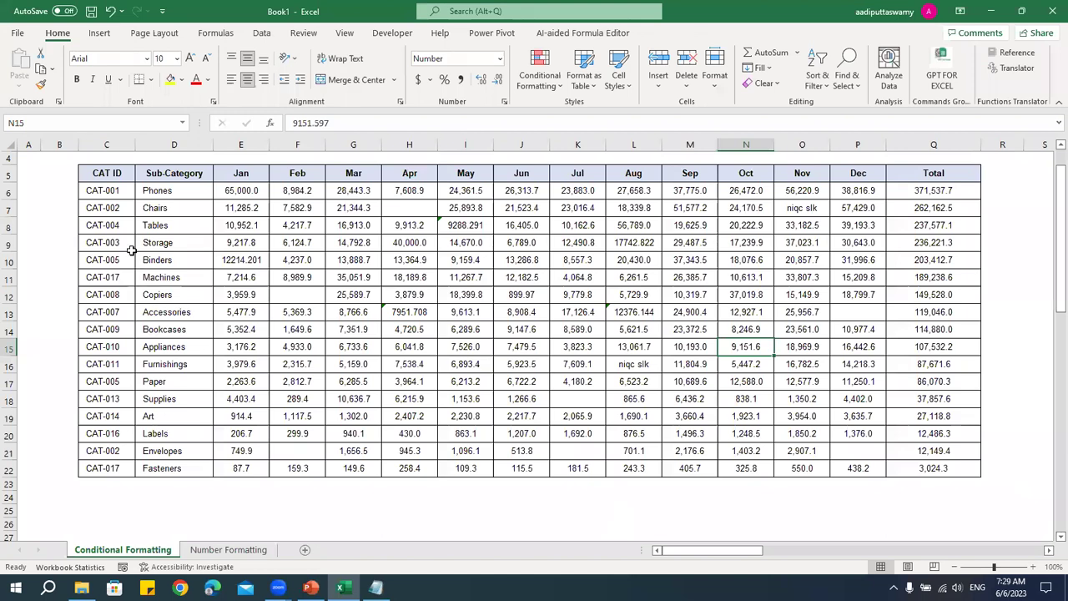
drag(120, 192, 119, 471)
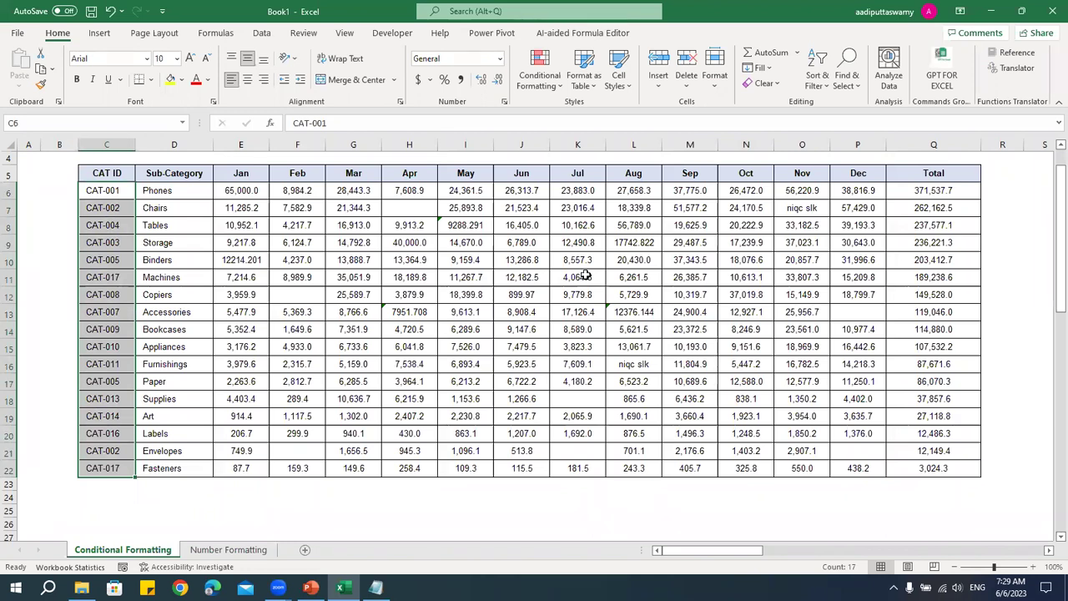
click(556, 86)
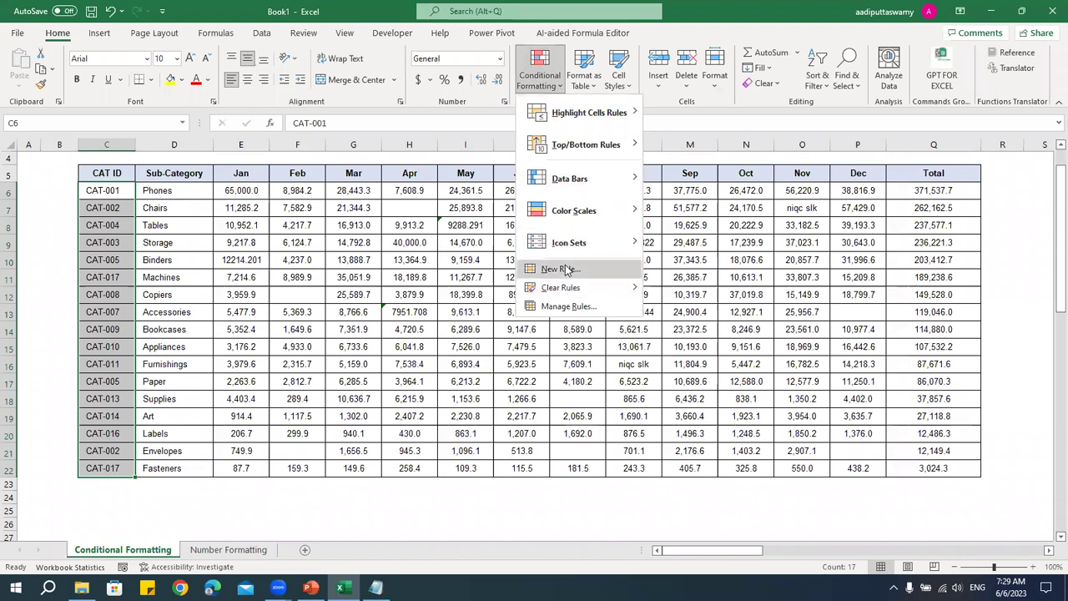
- Highlight duplicate CAT IDs with the default light red fill
mouse_move(572, 122)
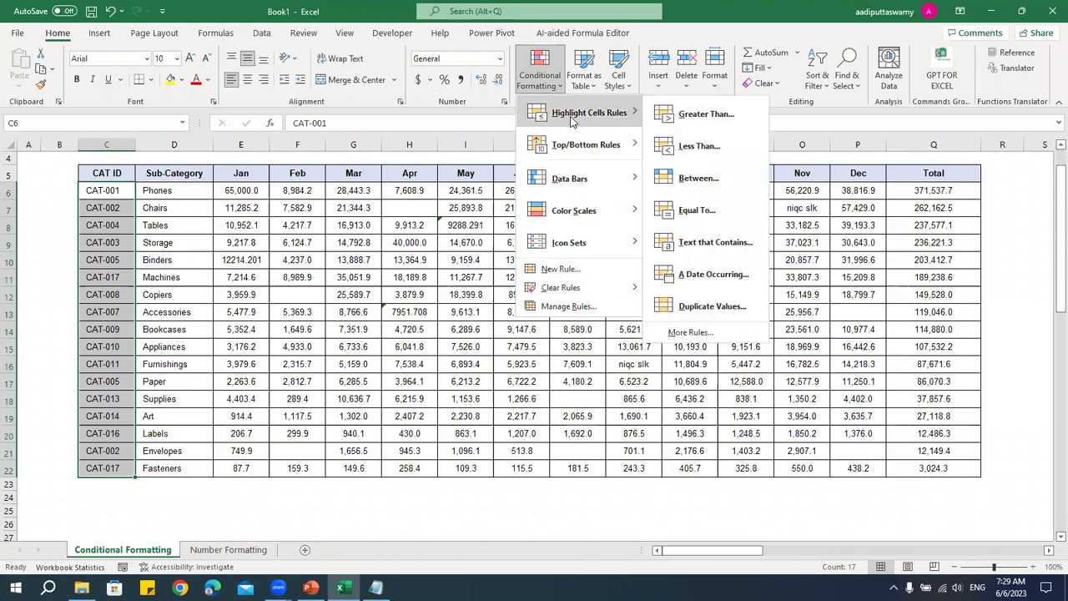
click(709, 307)
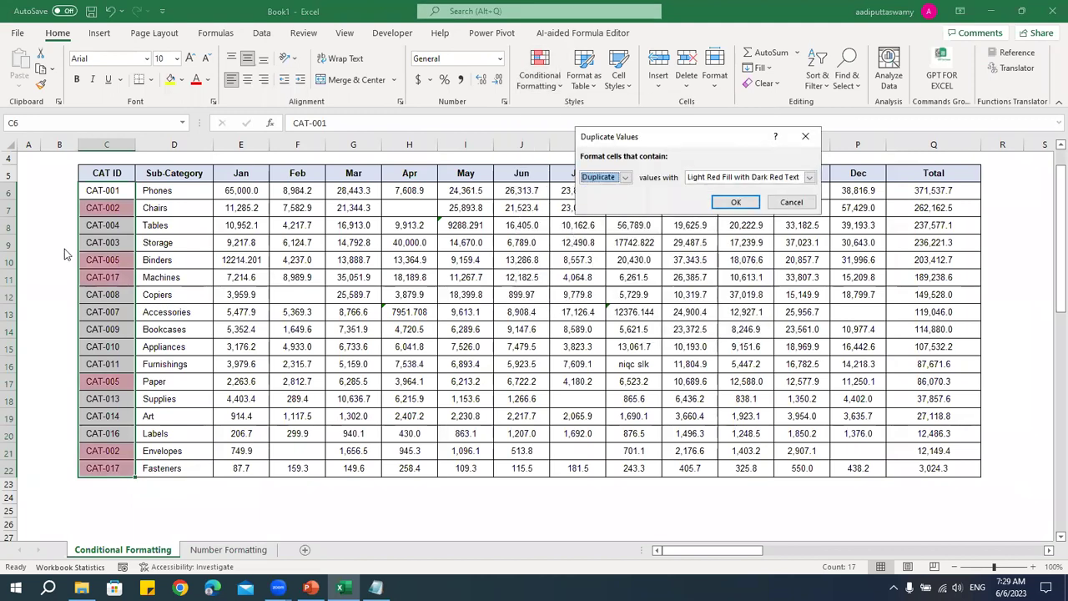
click(736, 202)
click(245, 325)
- Check which CAT IDs are repeated, such as CAT-005
click(123, 212)
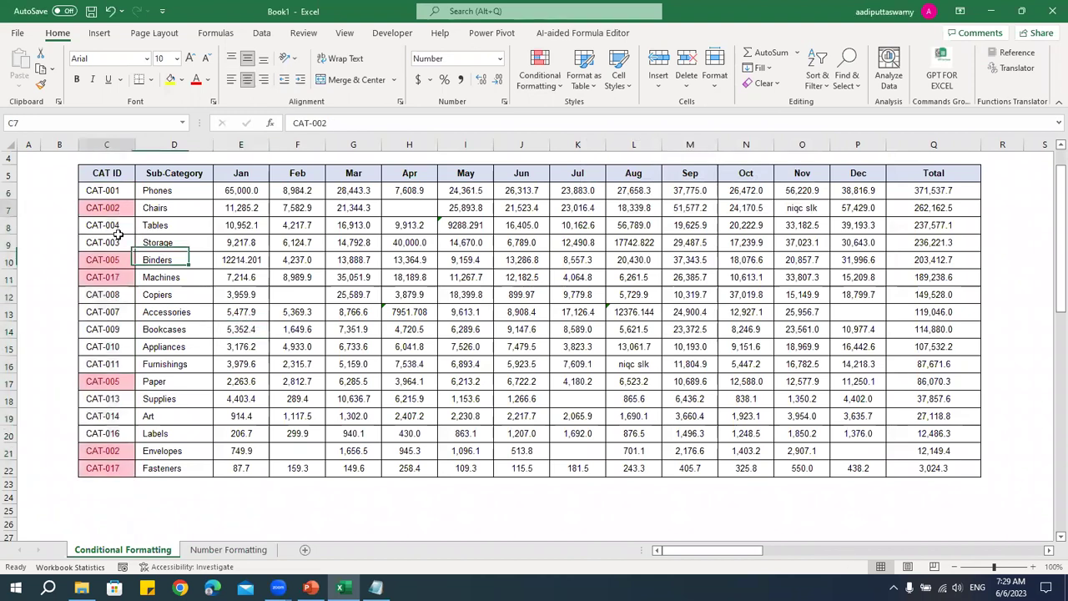
click(104, 260)
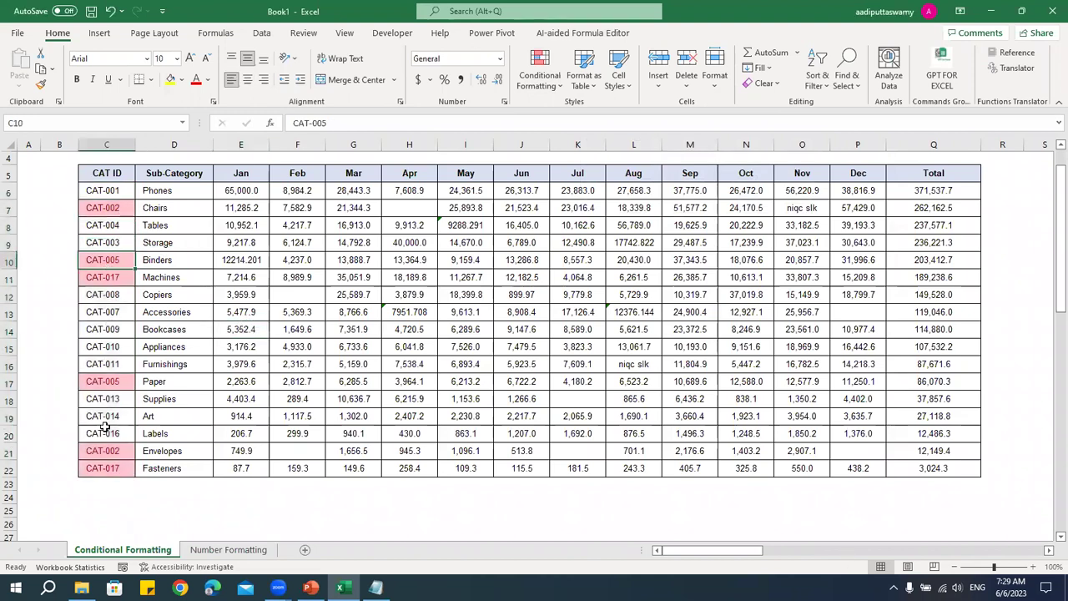
click(106, 208)
click(104, 260)
click(104, 294)
click(104, 365)
click(106, 433)
click(122, 208)
click(124, 262)
- Reselect C6:C22 and open the duplicate-values rule for editing
drag(104, 192, 122, 468)
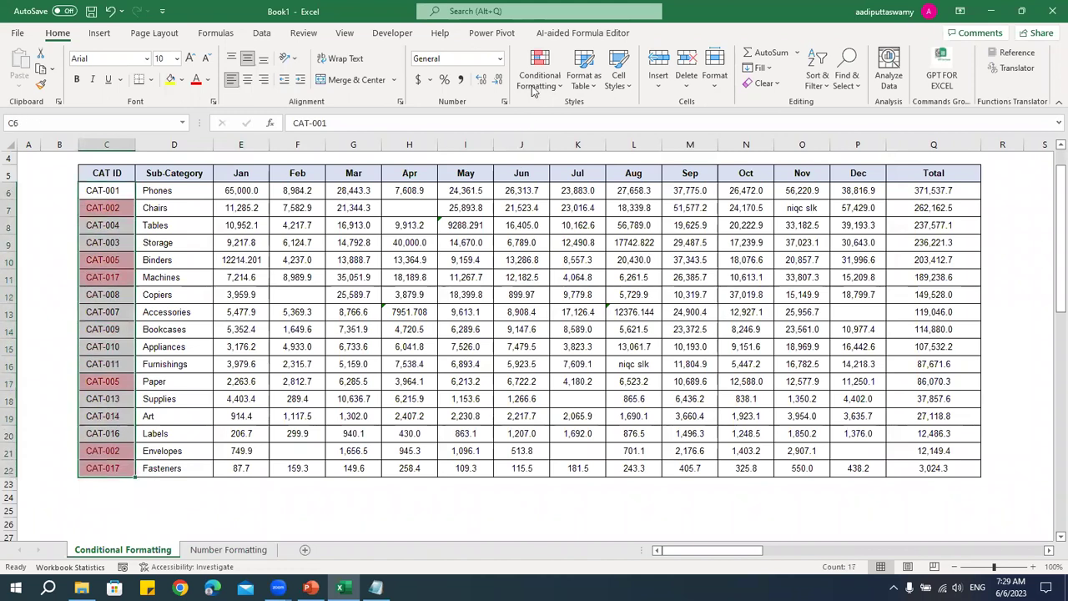
click(534, 80)
click(568, 312)
double_click(501, 173)
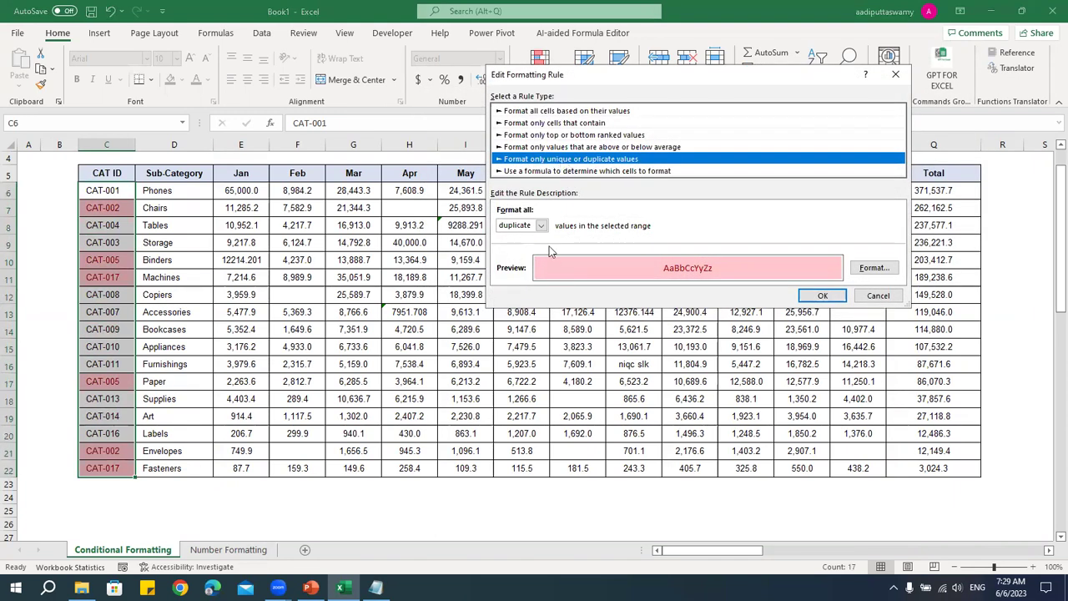
- Switch the CAT ID rule to format unique values
click(541, 227)
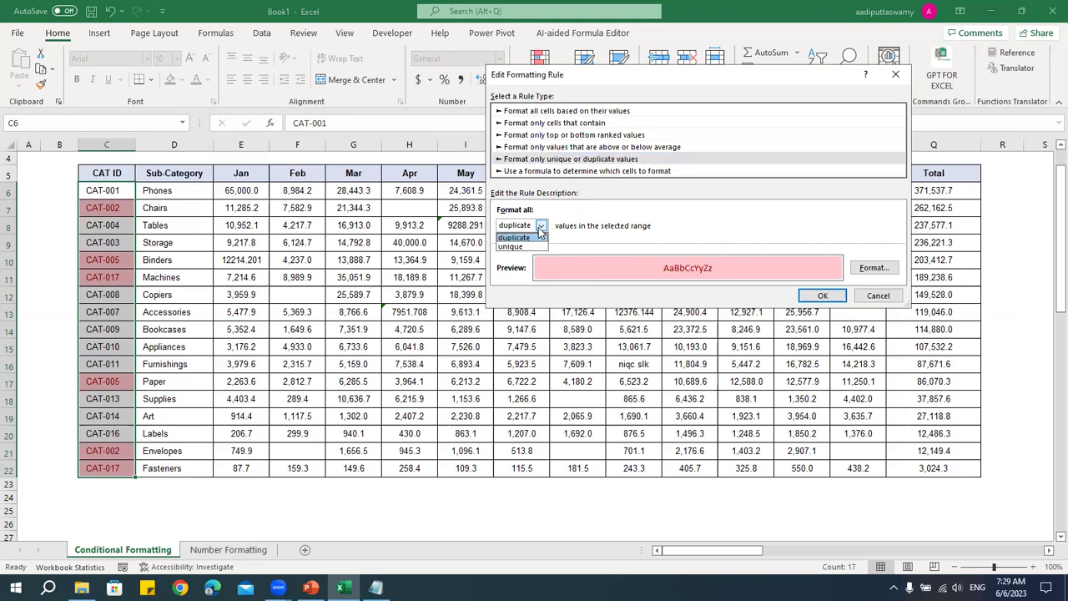
click(511, 246)
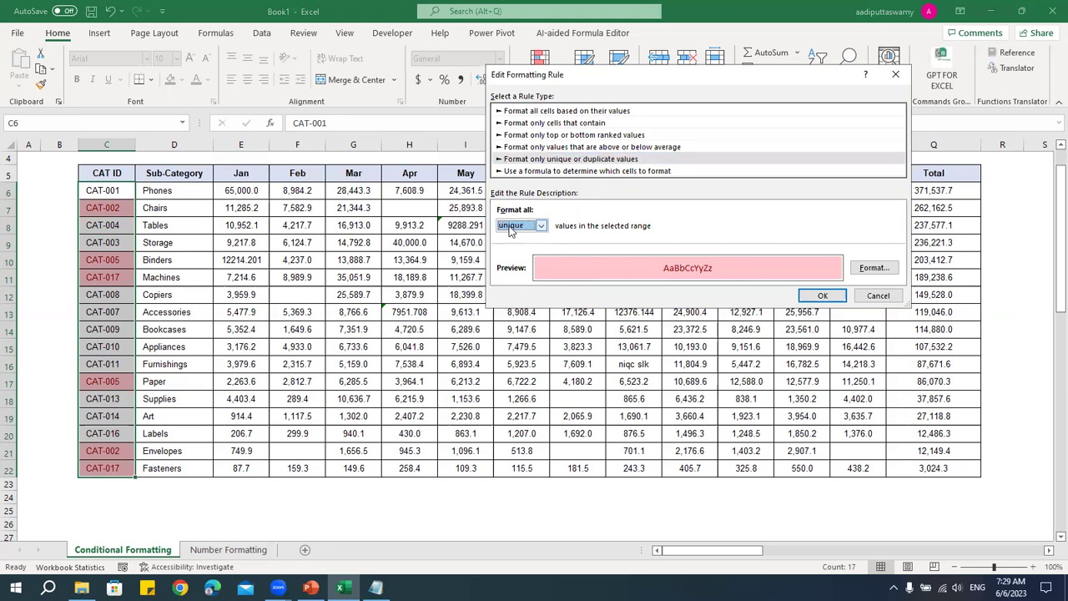
click(868, 269)
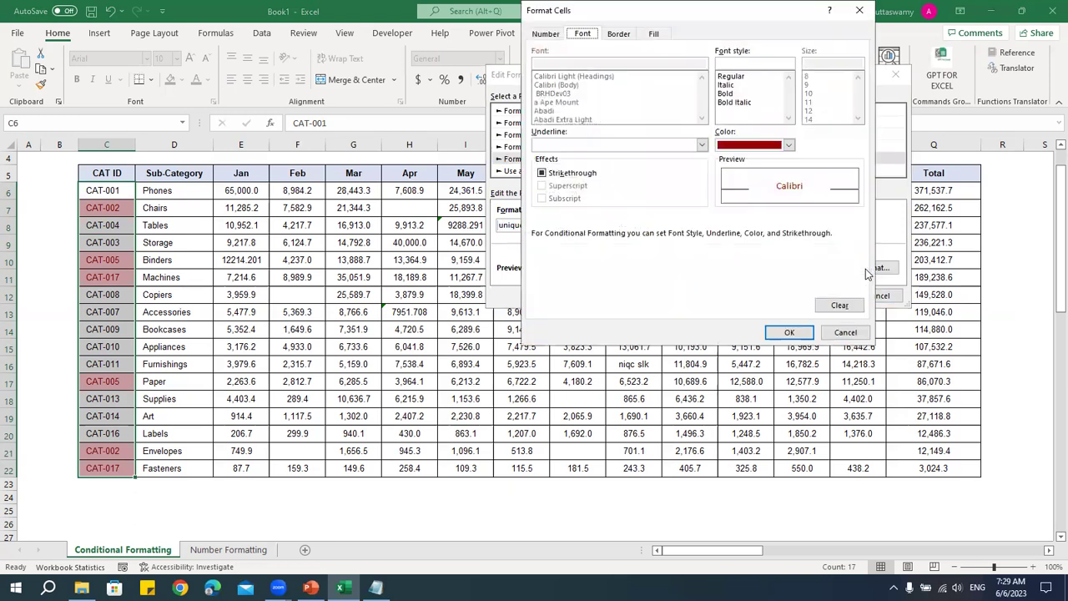
drag(556, 3, 313, 141)
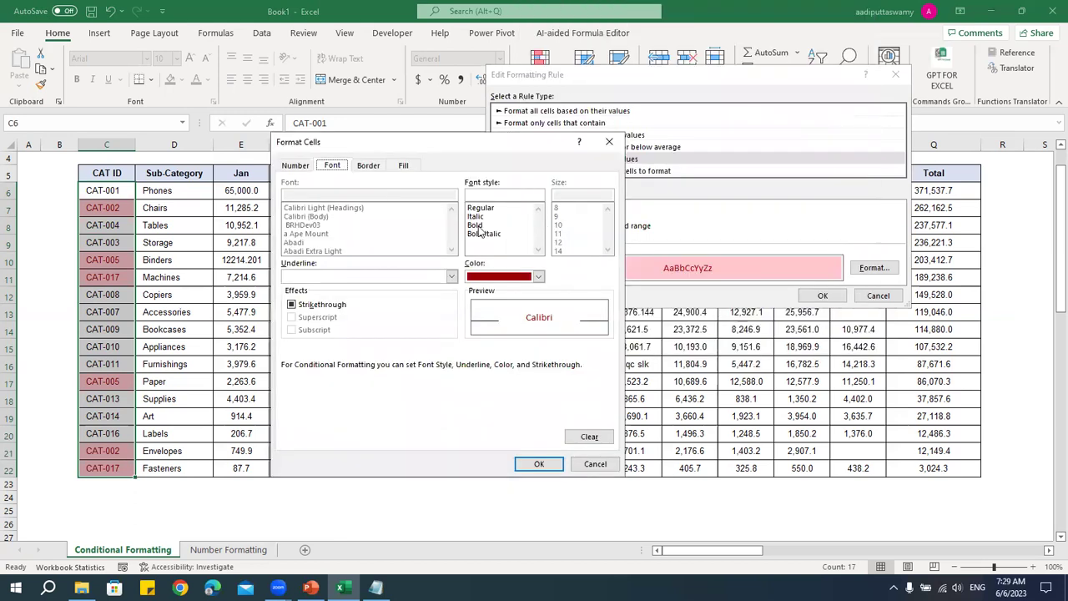
- Give the rule bold white text on a dark green fill and apply it
click(481, 225)
click(403, 166)
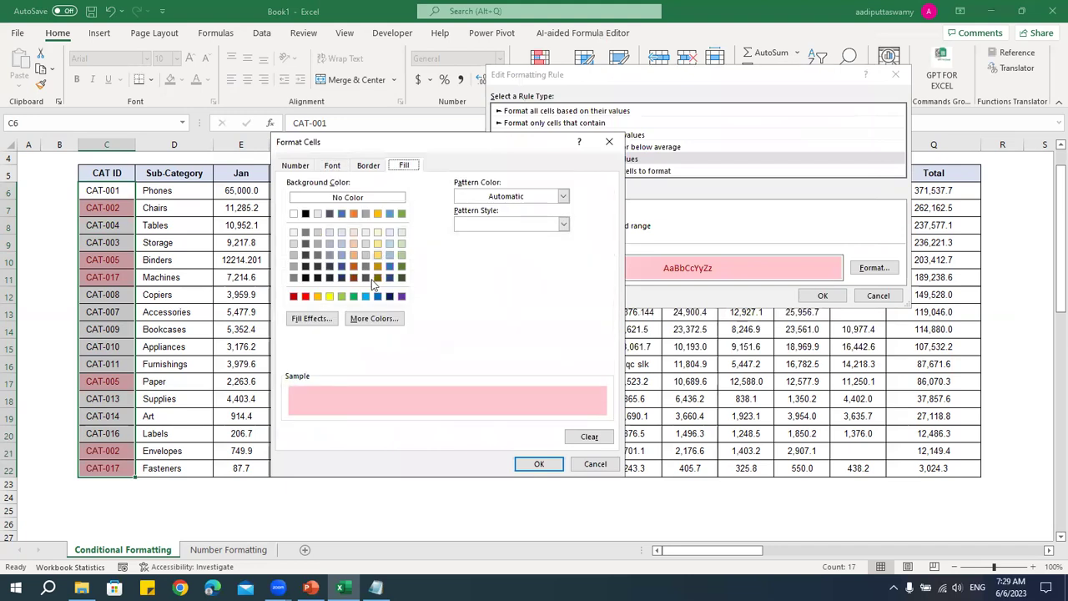
click(403, 267)
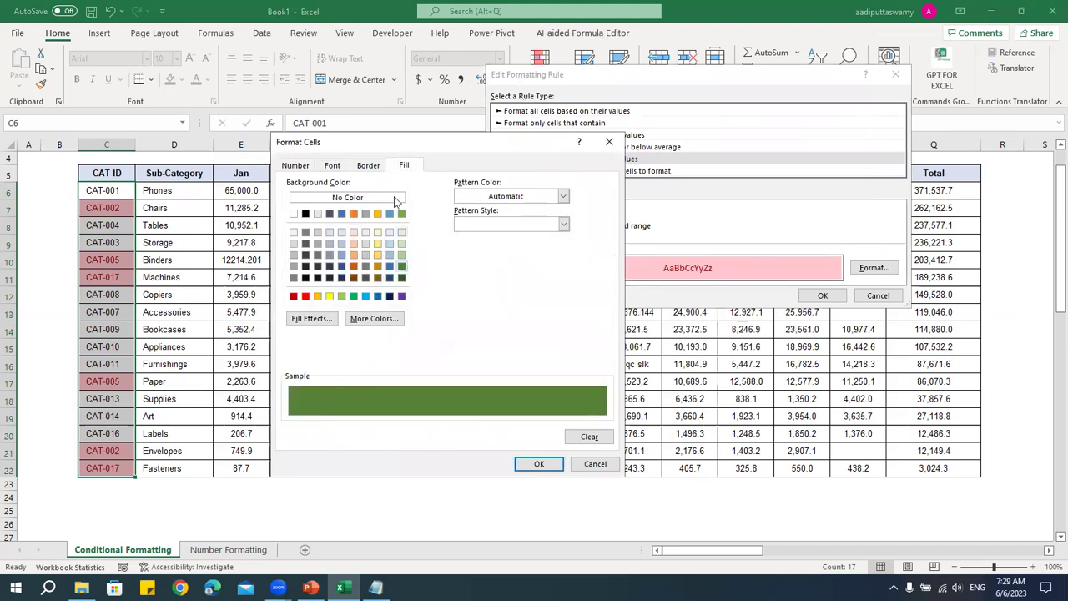
click(332, 166)
click(514, 279)
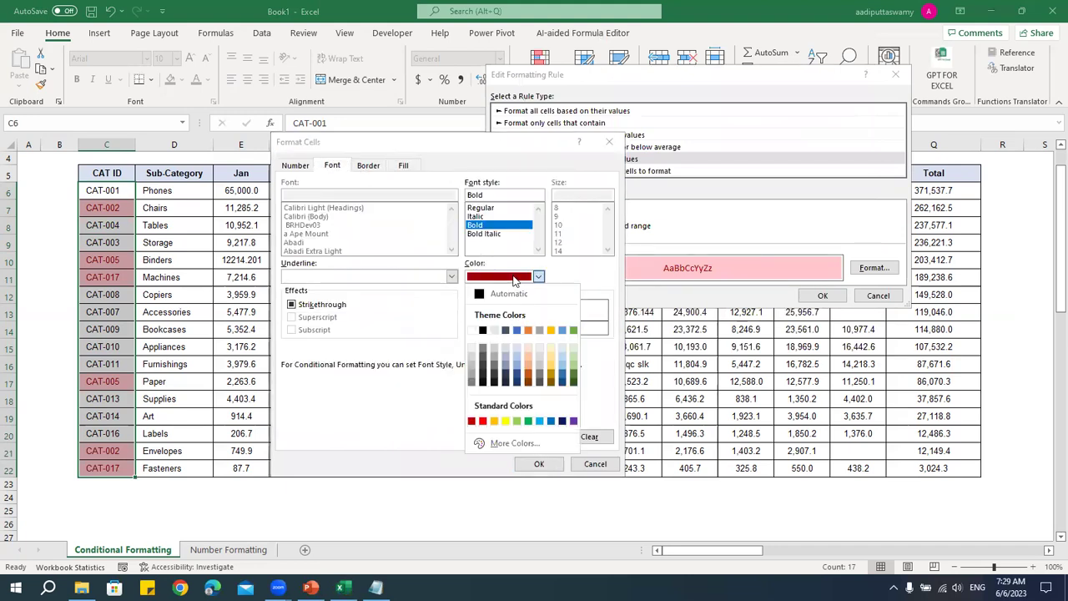
click(475, 348)
click(559, 465)
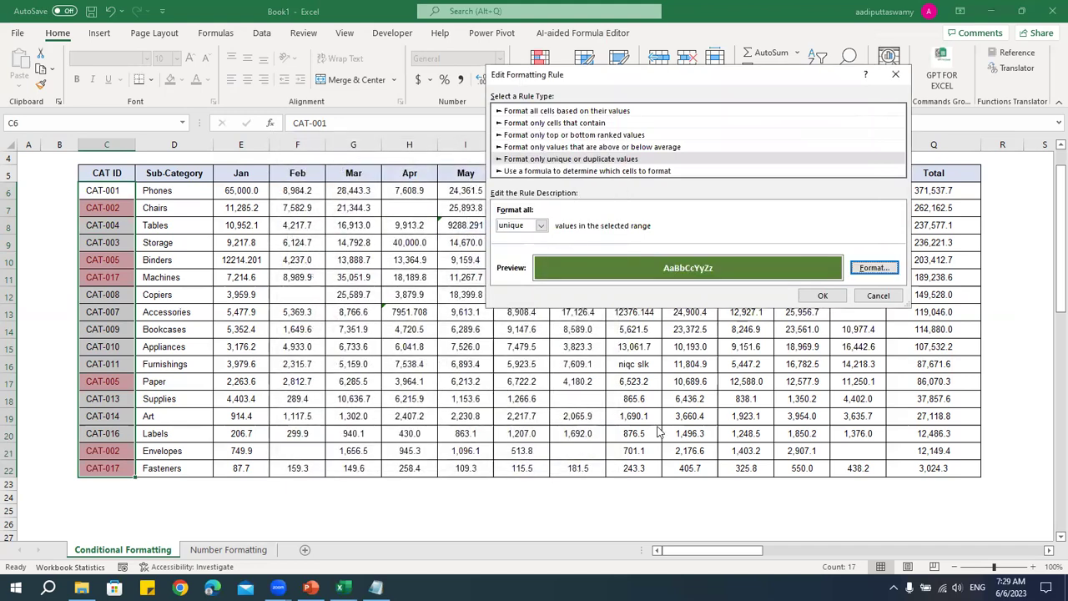
click(827, 295)
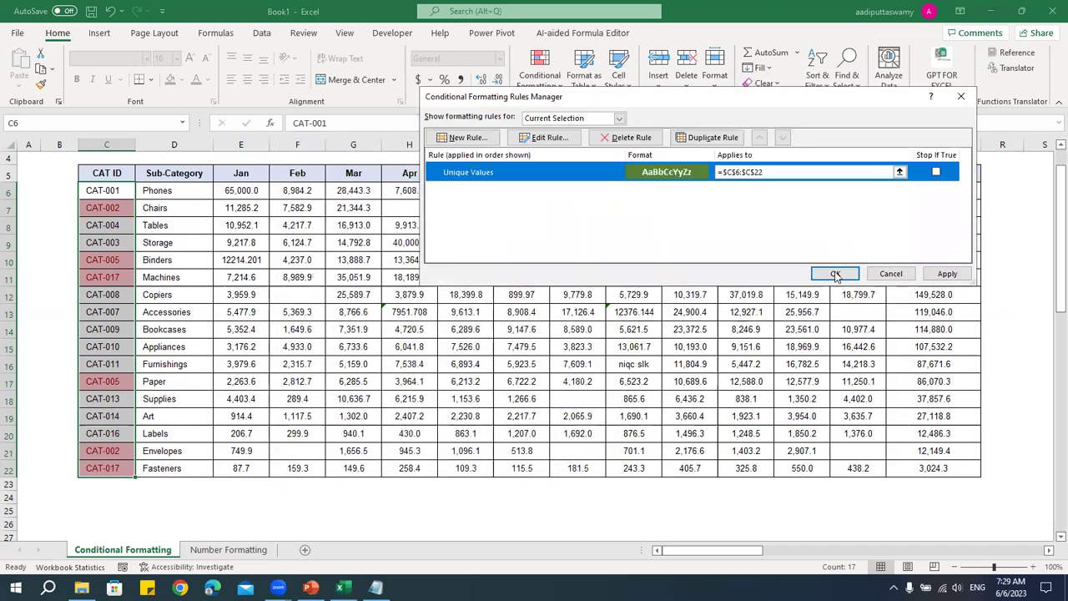
click(836, 274)
click(248, 329)
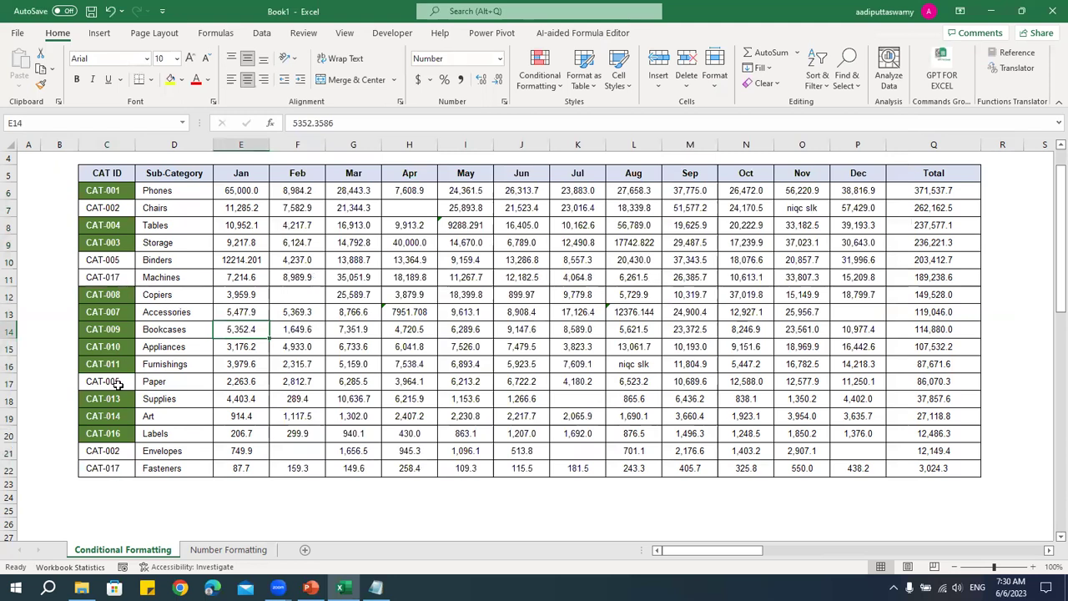
- Reselect the CAT IDs in C6:C22 and list their formatting rules
click(539, 74)
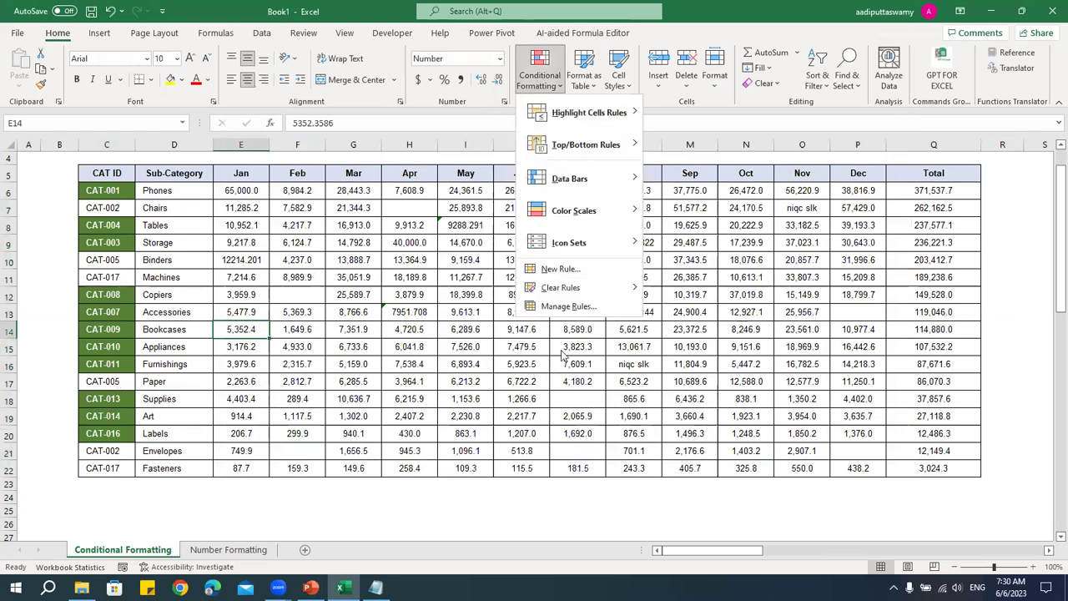
click(568, 307)
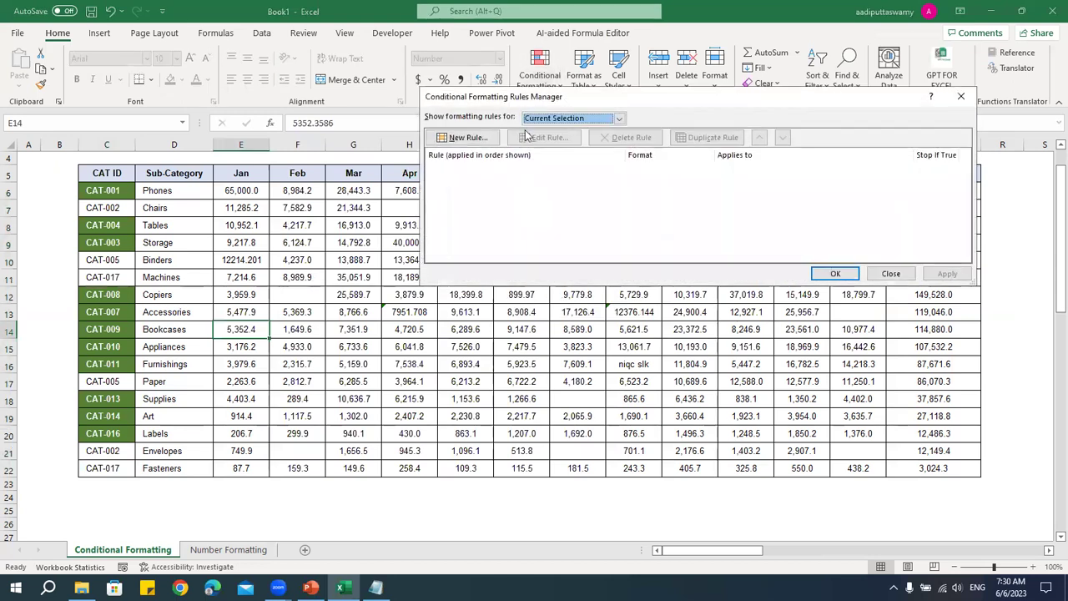
key(Escape)
drag(106, 190, 106, 468)
click(539, 74)
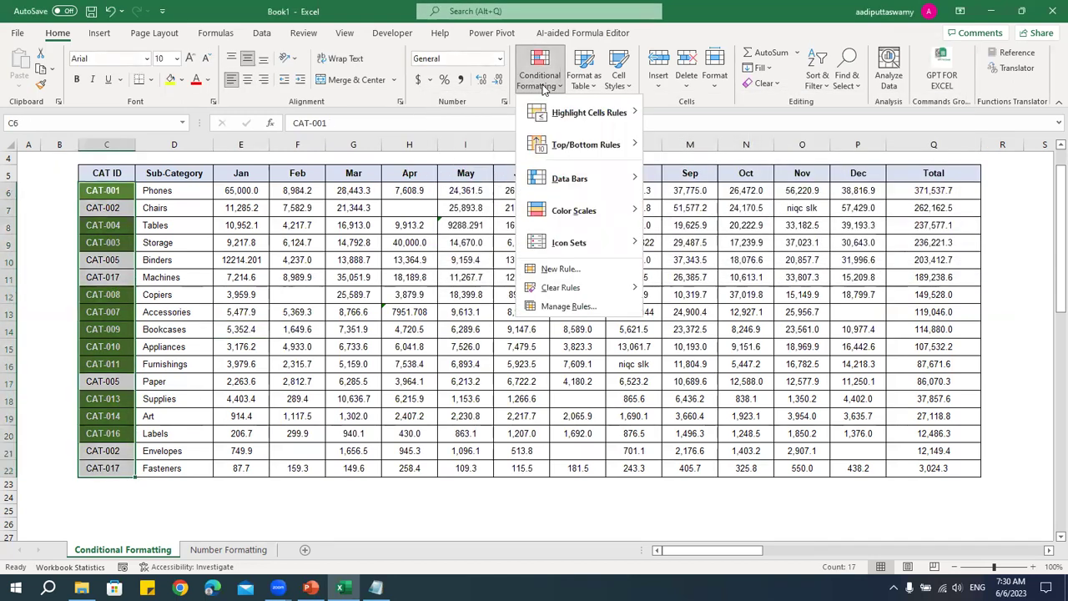
click(555, 308)
- Switch the Unique Values rule back to duplicate values and apply it
click(520, 172)
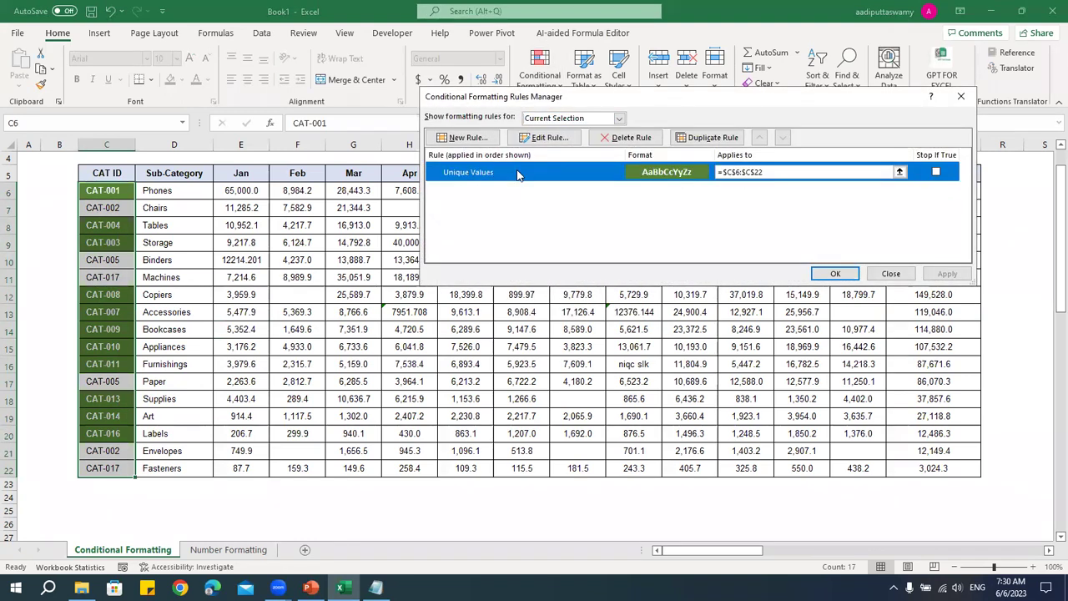
double_click(517, 173)
click(541, 226)
click(537, 239)
click(822, 295)
click(832, 272)
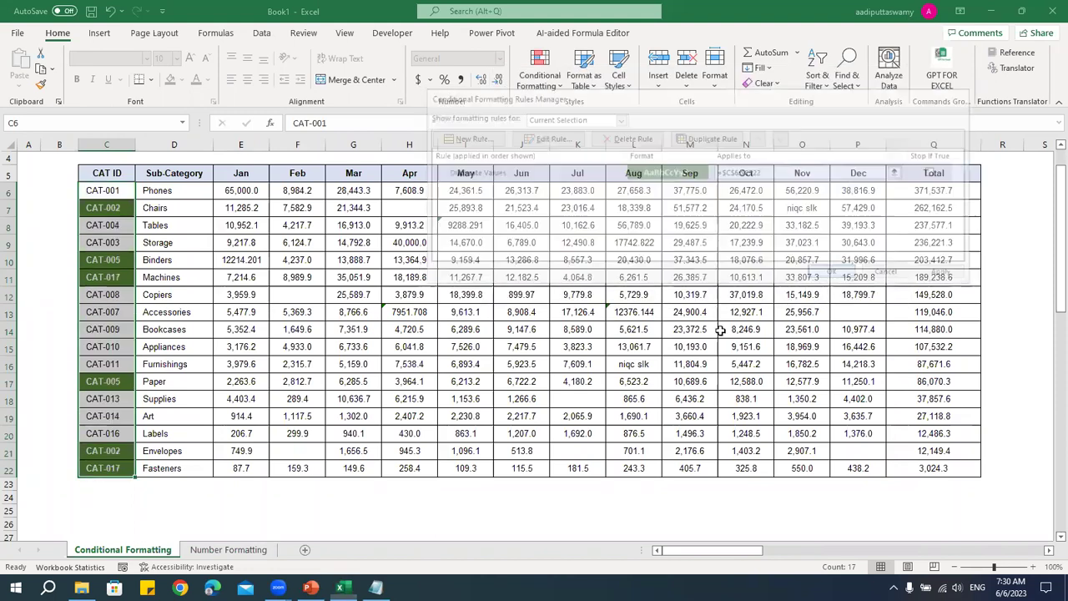
click(297, 346)
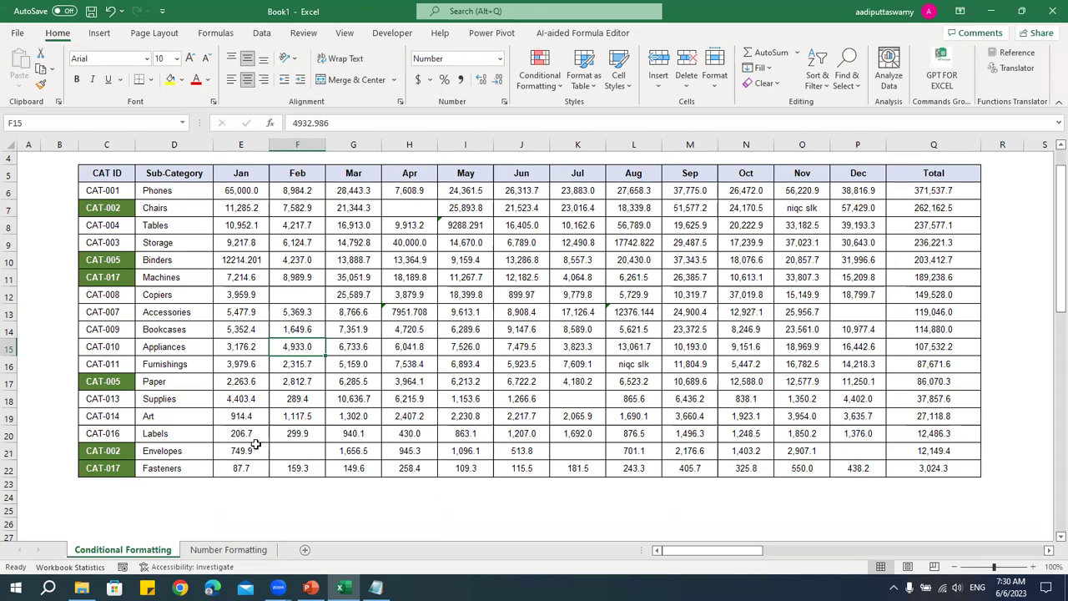
- Clear rules from the entire sheet, removing the dark green duplicate highlighting
drag(109, 193, 960, 469)
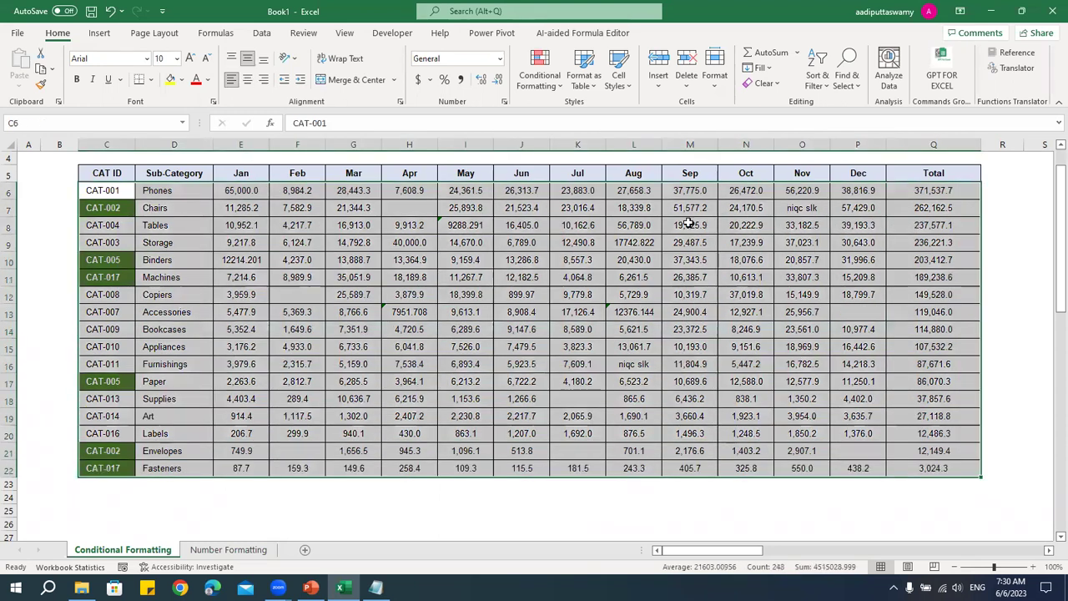
click(544, 84)
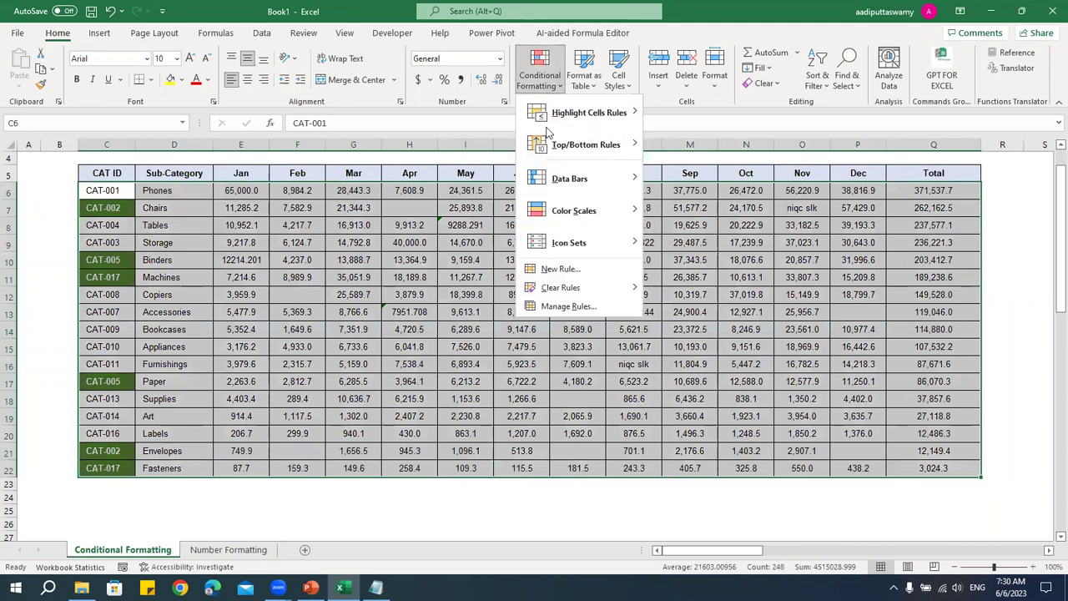
mouse_move(561, 288)
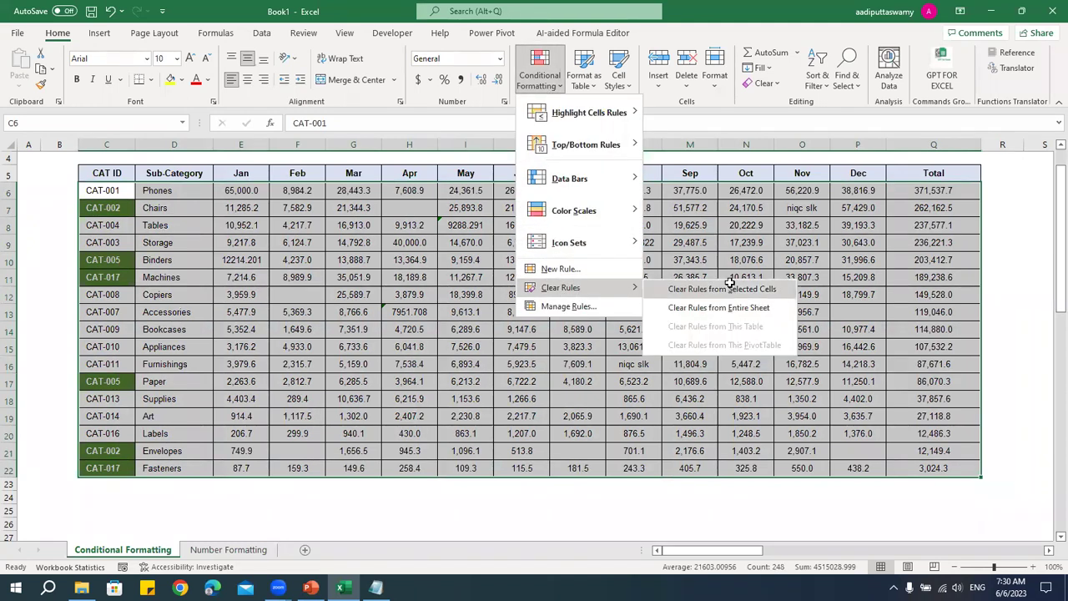
click(735, 307)
click(579, 311)
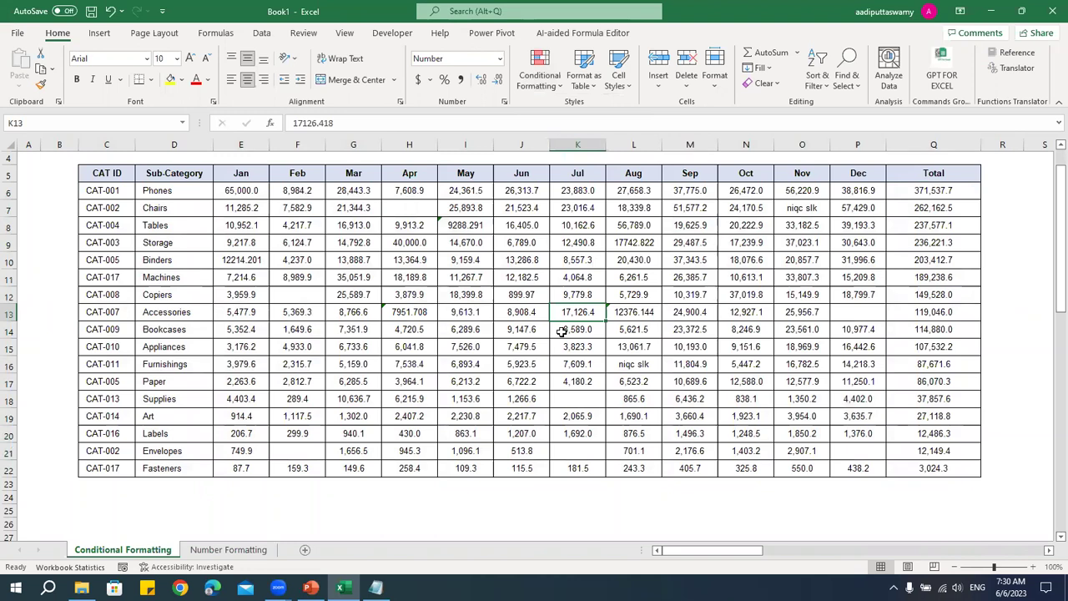
click(515, 349)
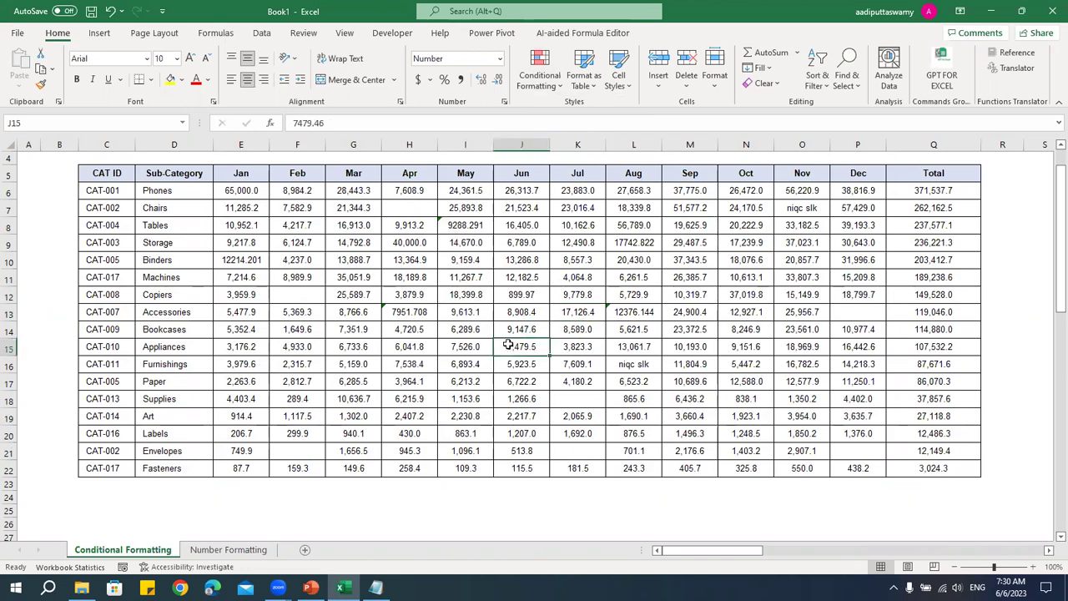
drag(121, 193, 942, 468)
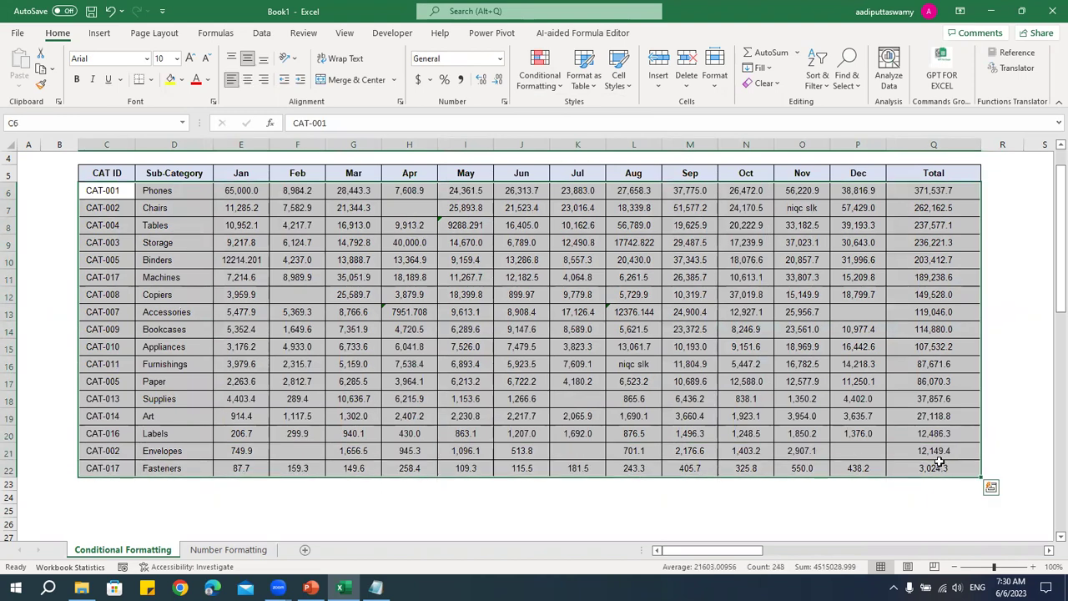
click(804, 347)
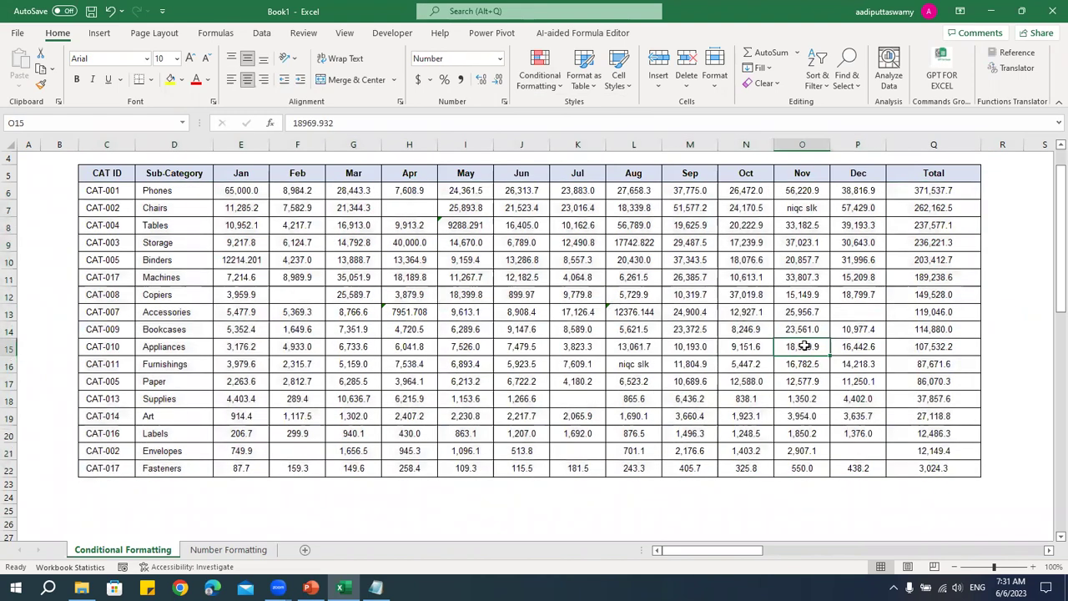
click(413, 298)
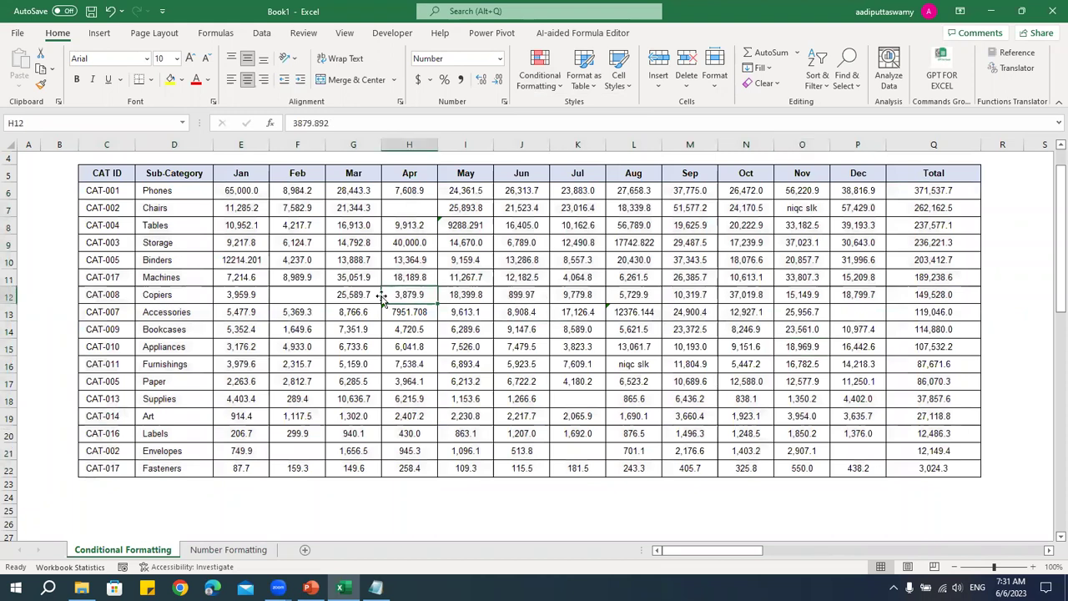
click(107, 191)
drag(205, 194, 940, 199)
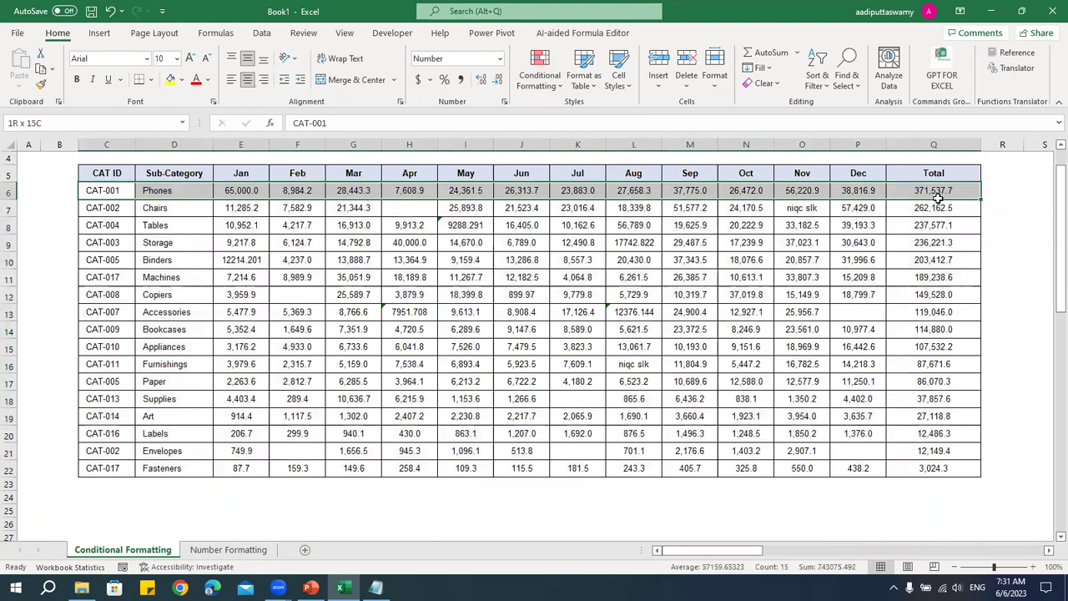
drag(117, 208, 966, 208)
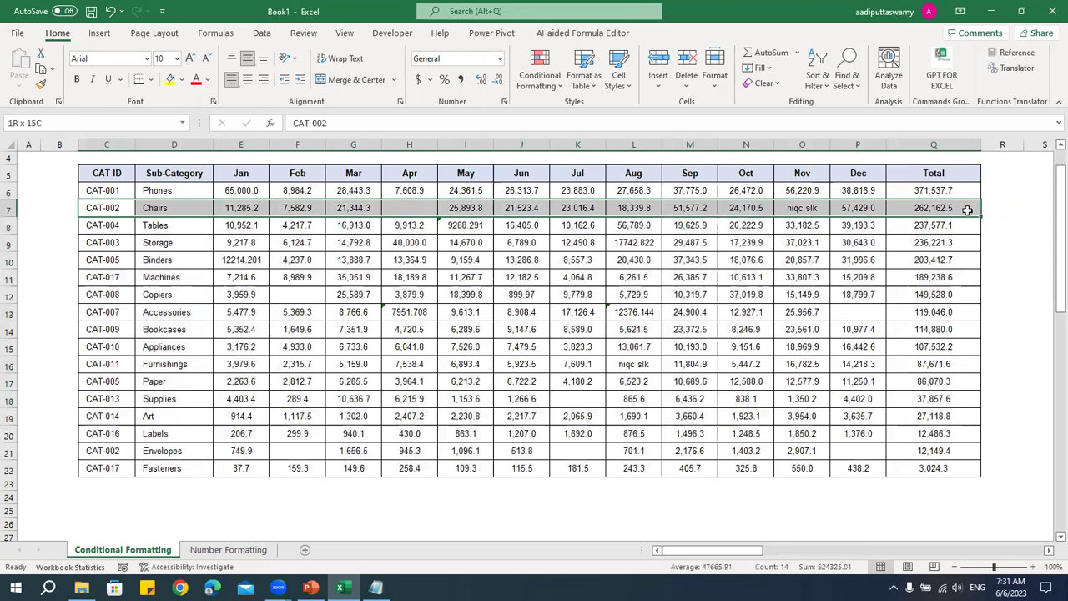
click(342, 330)
drag(105, 209, 973, 205)
click(170, 79)
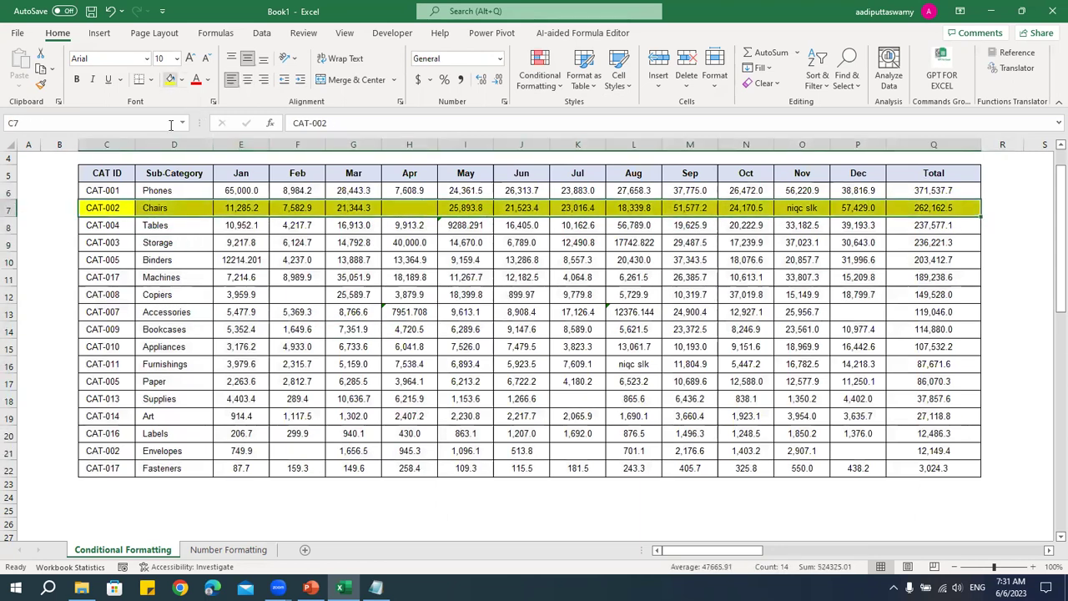
drag(112, 242, 929, 239)
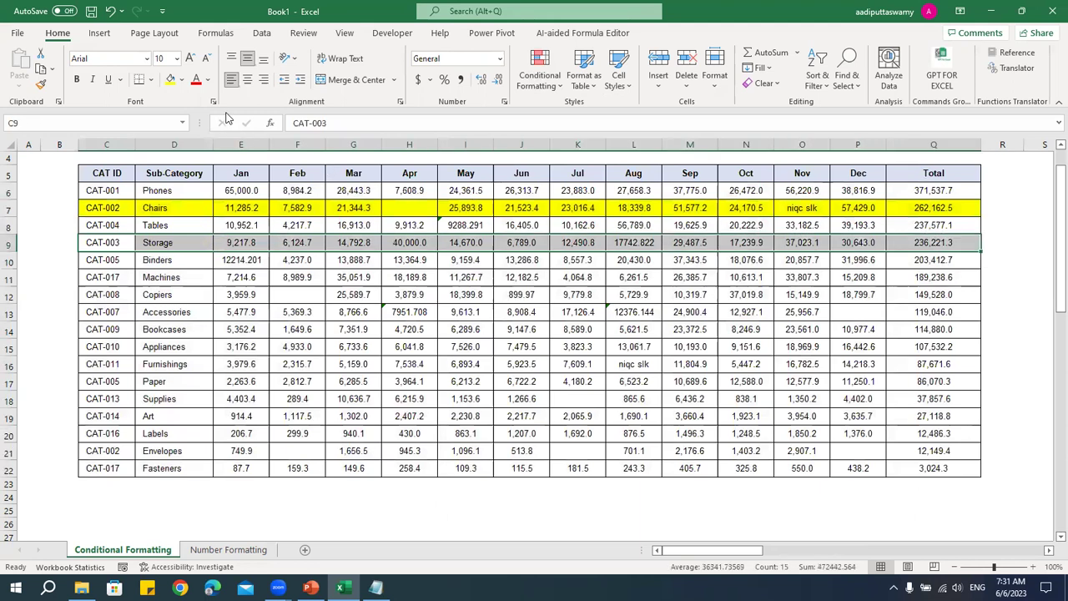
click(171, 79)
drag(112, 277, 922, 276)
click(170, 79)
click(251, 352)
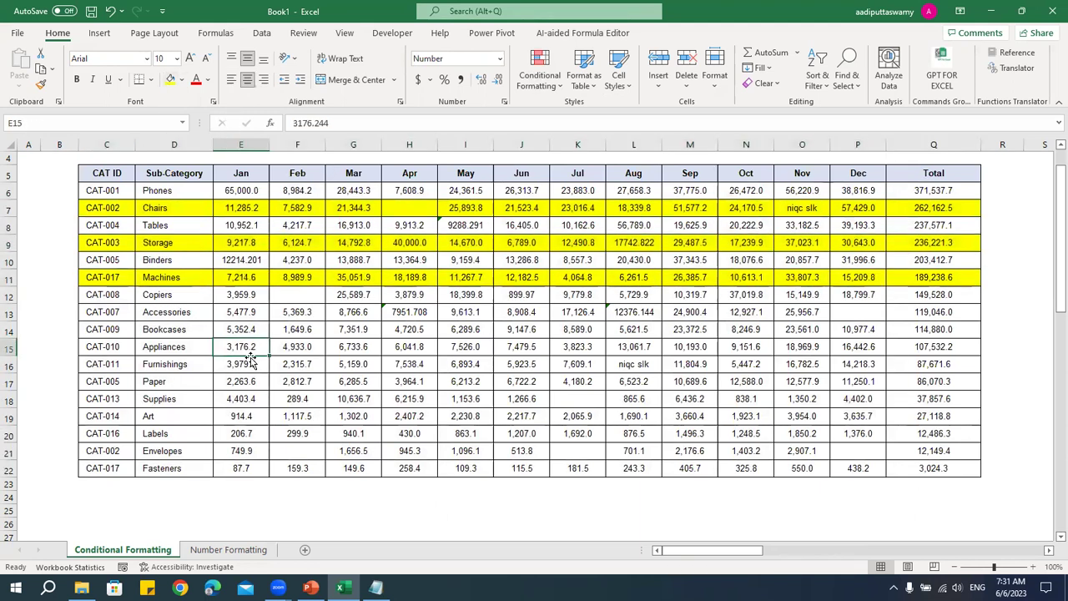
key(ctrl+z)
key(ctrl+z)
key(ctrl+z)
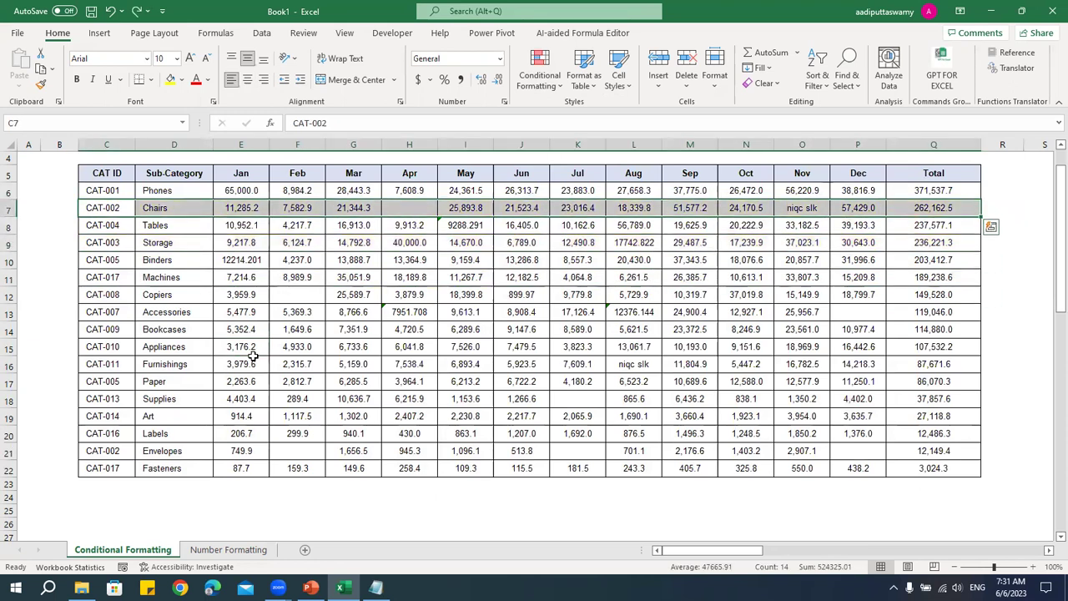
click(333, 303)
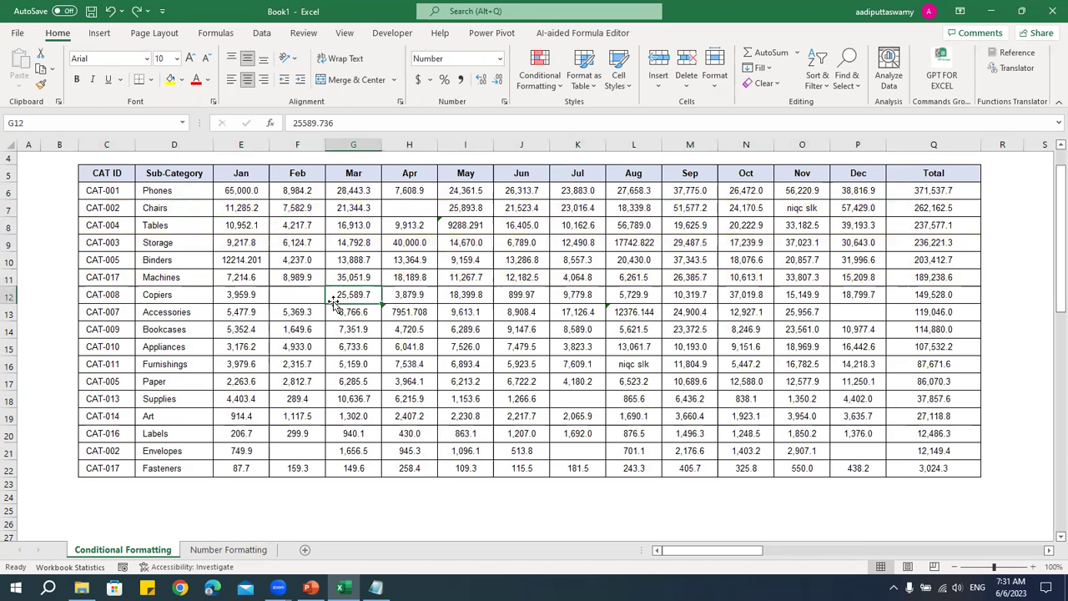
click(311, 233)
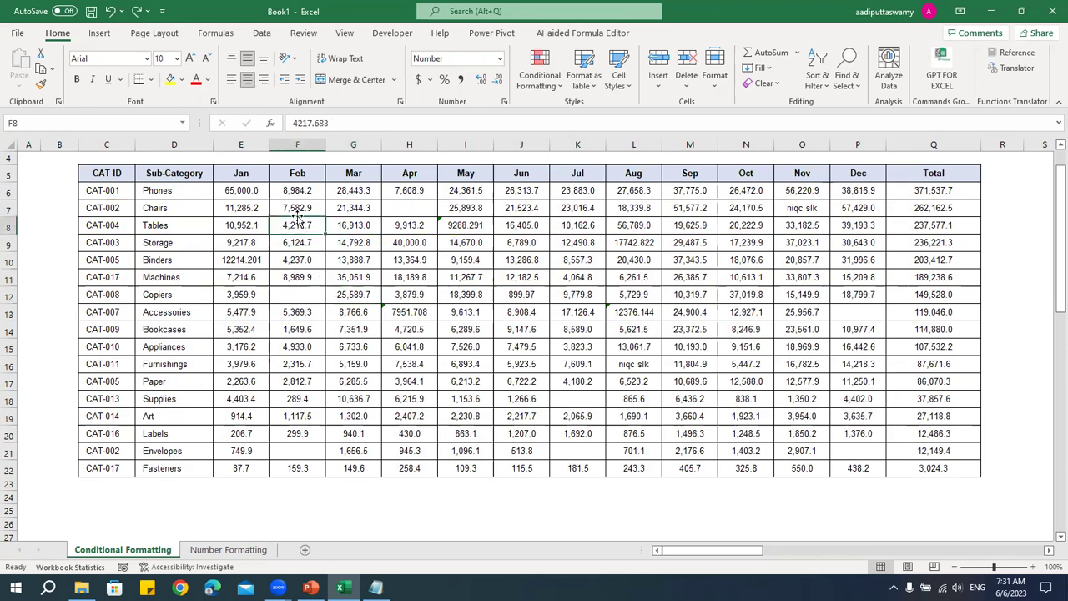
click(100, 33)
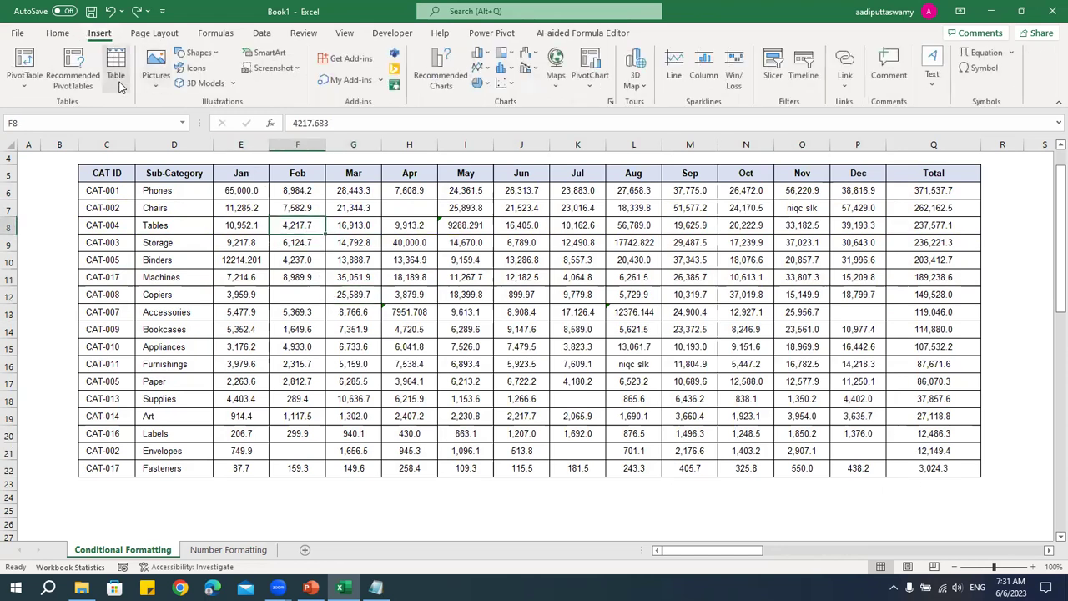
click(115, 66)
click(684, 216)
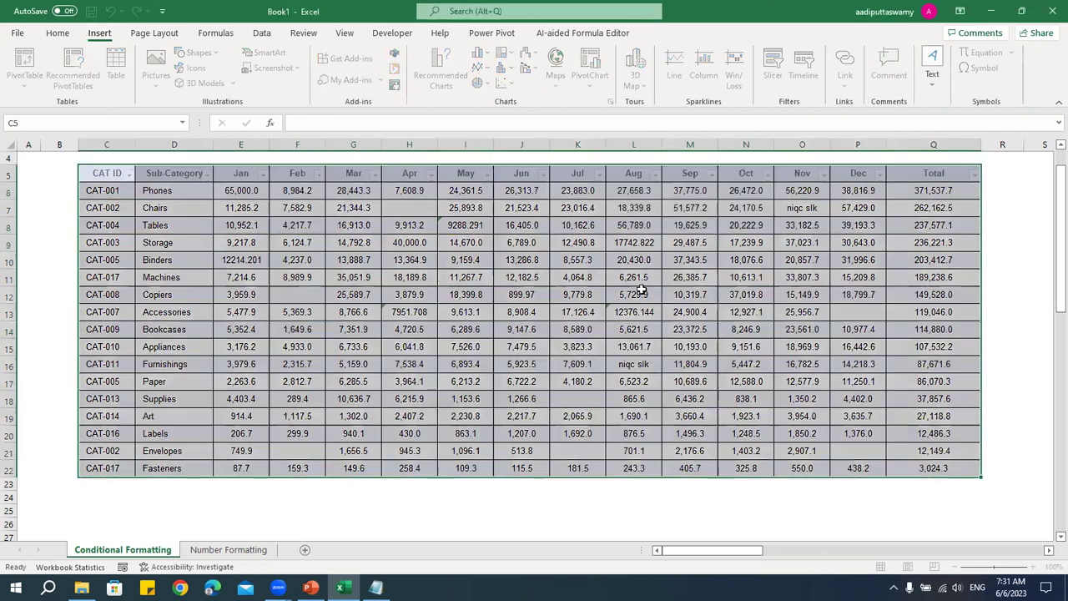
click(522, 312)
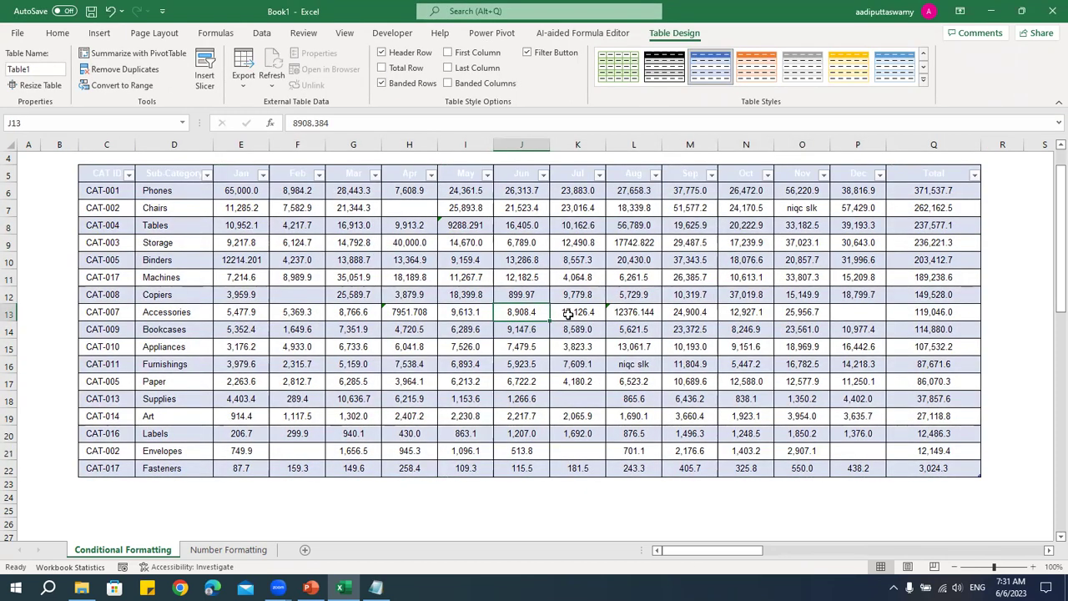
key(ctrl+z)
click(536, 297)
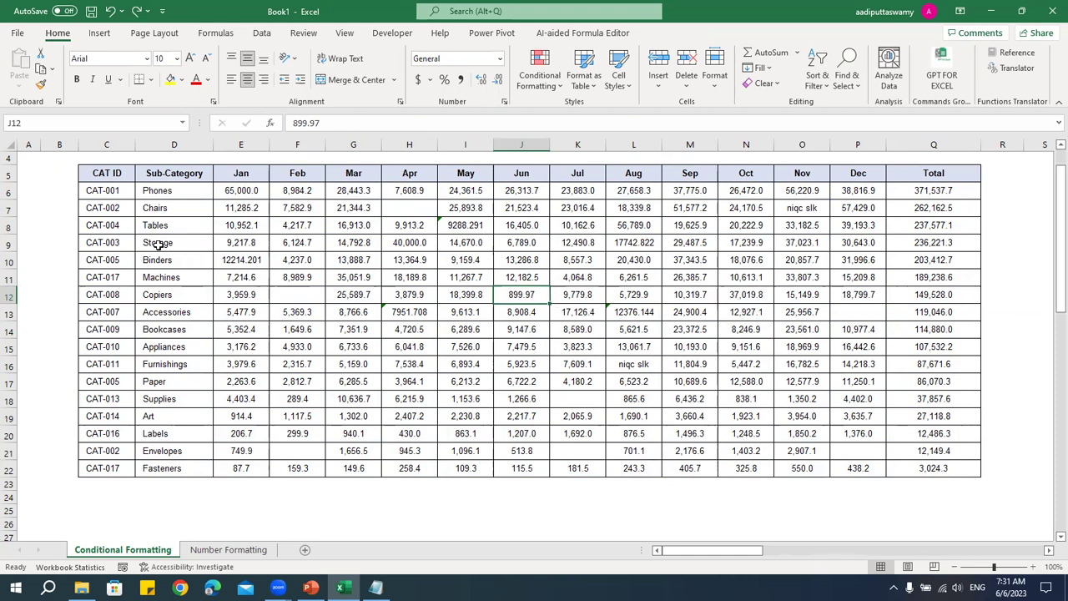
click(107, 211)
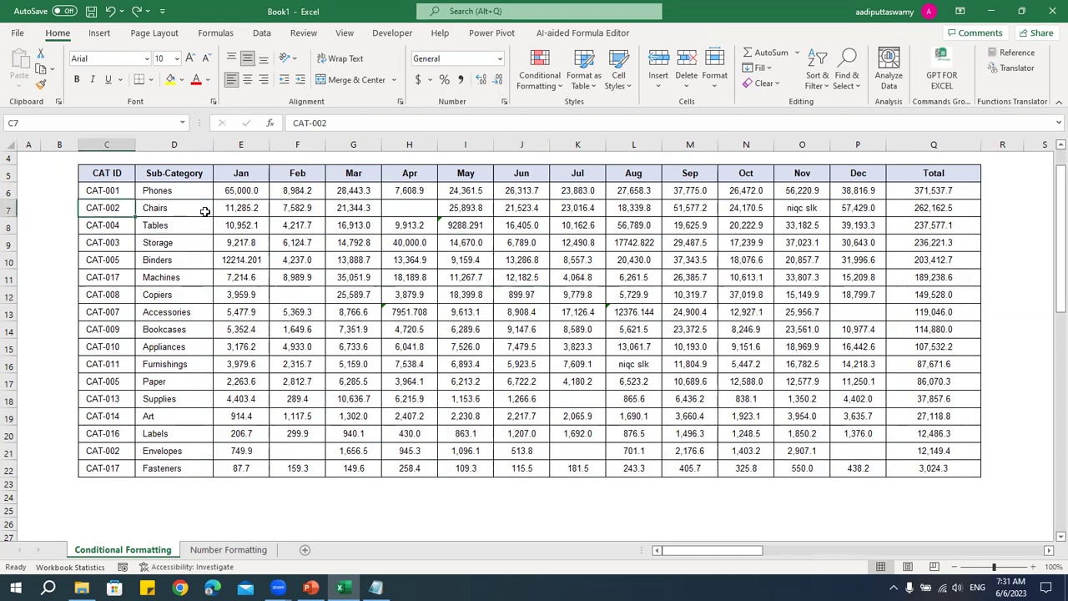
- Try a =ROW() formula in R7 beside the table
click(1004, 207)
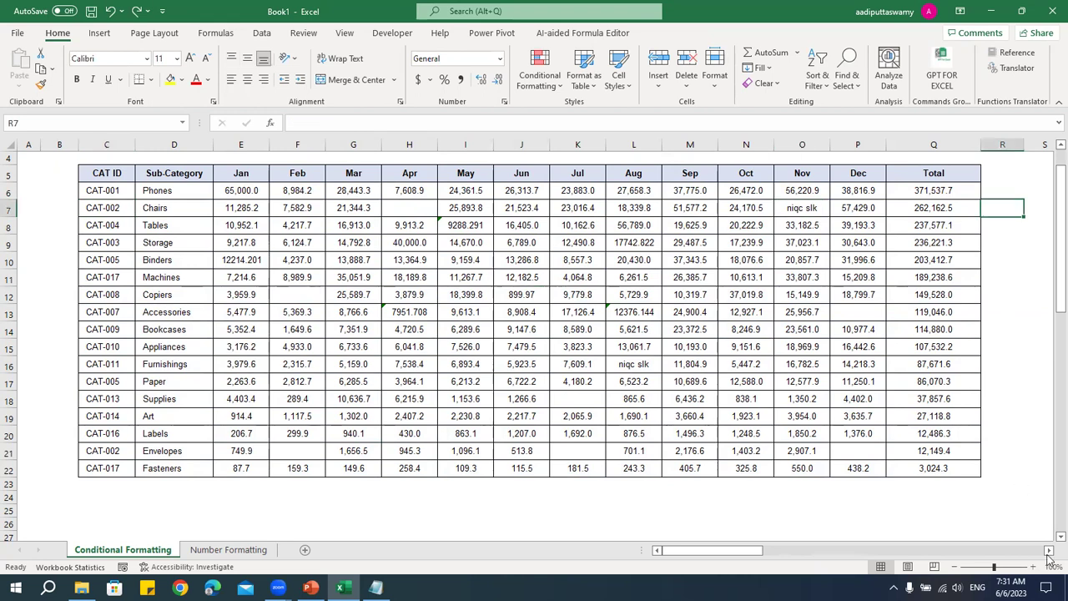
click(1049, 551)
scroll(942, 392, right, 2)
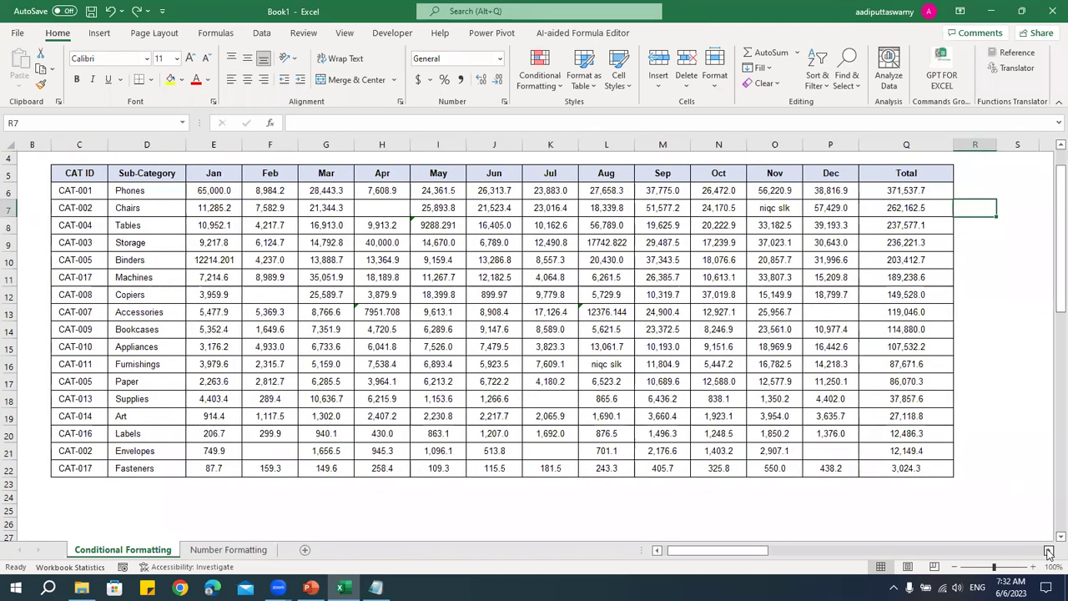
text(=row)
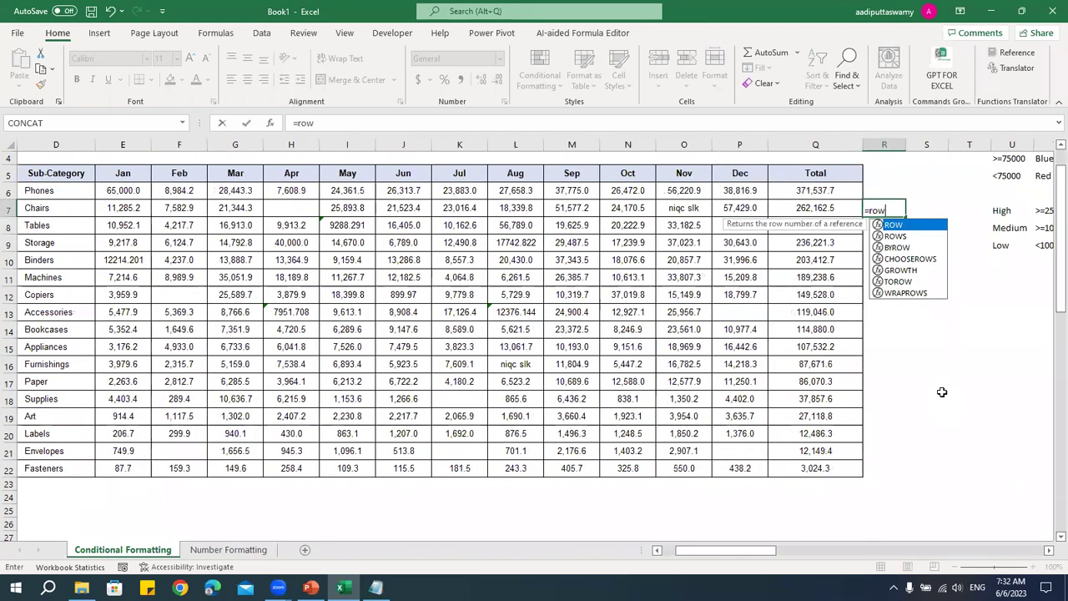
text(())
key(Return)
key(Up)
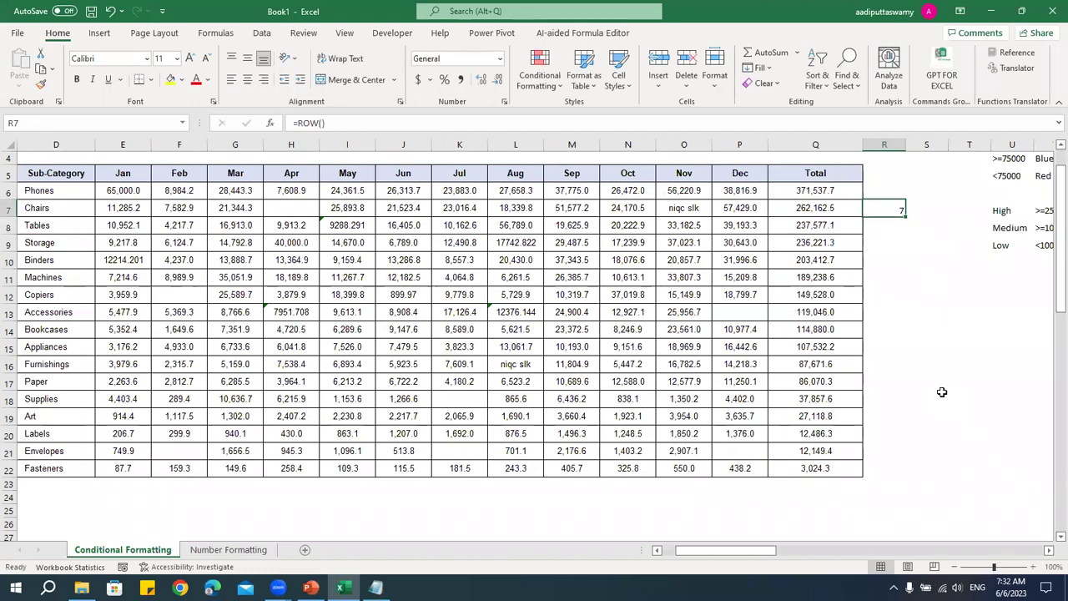
key(F2)
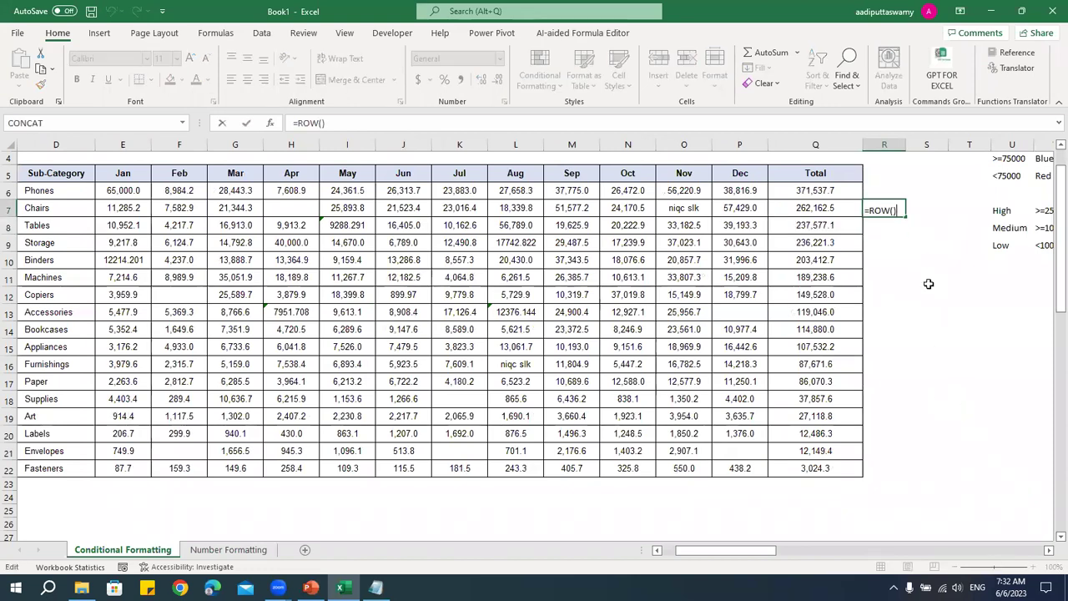
click(879, 211)
click(870, 210)
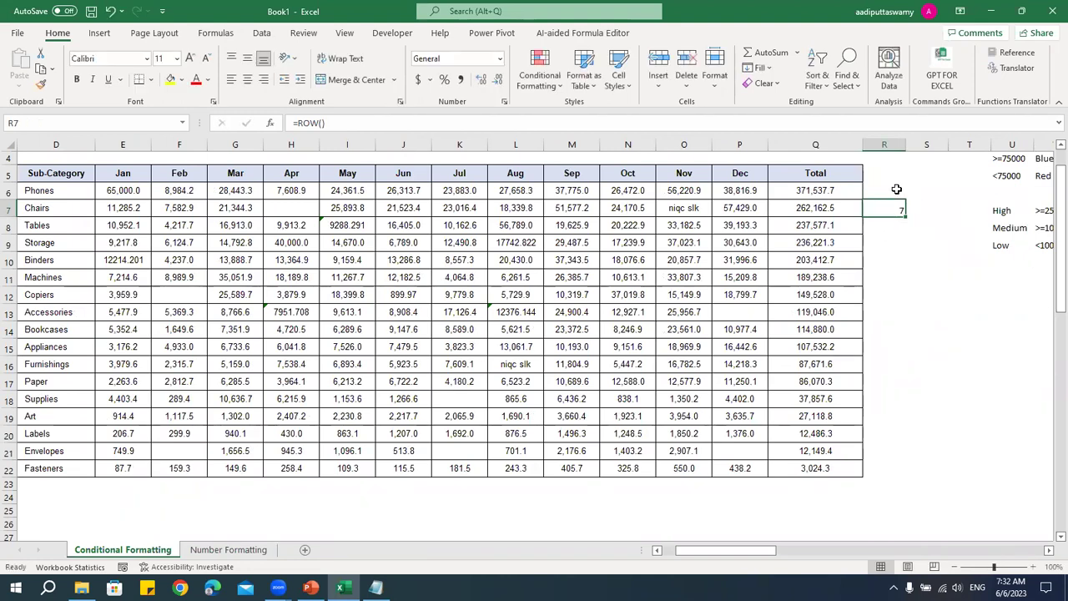
key(shift+Return)
- Enter =ISODD(ROW()) in R6 and fill it down to R22
text(=is)
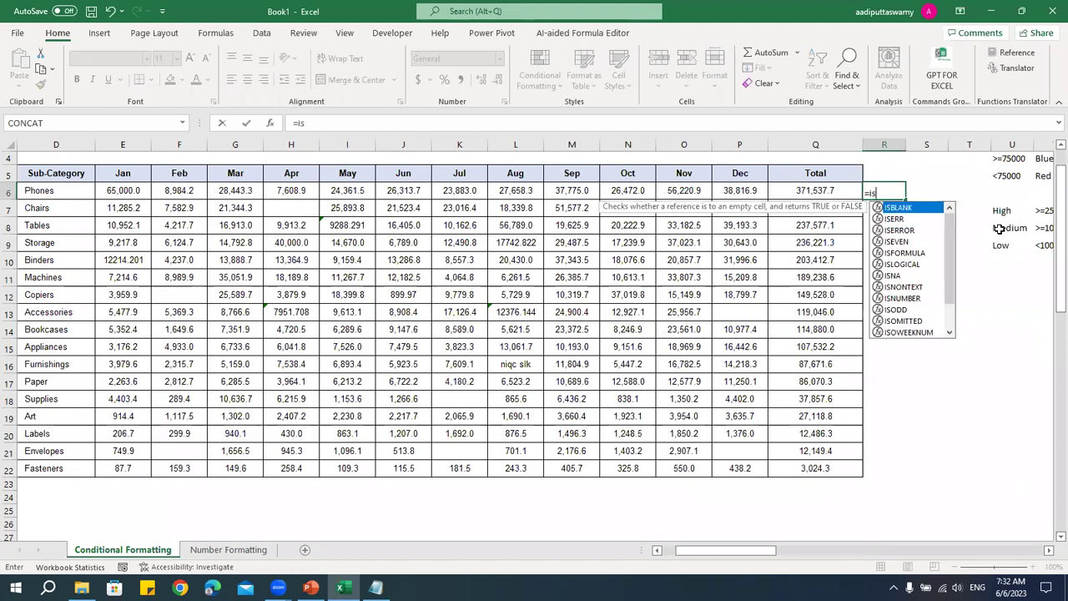
text(odd()
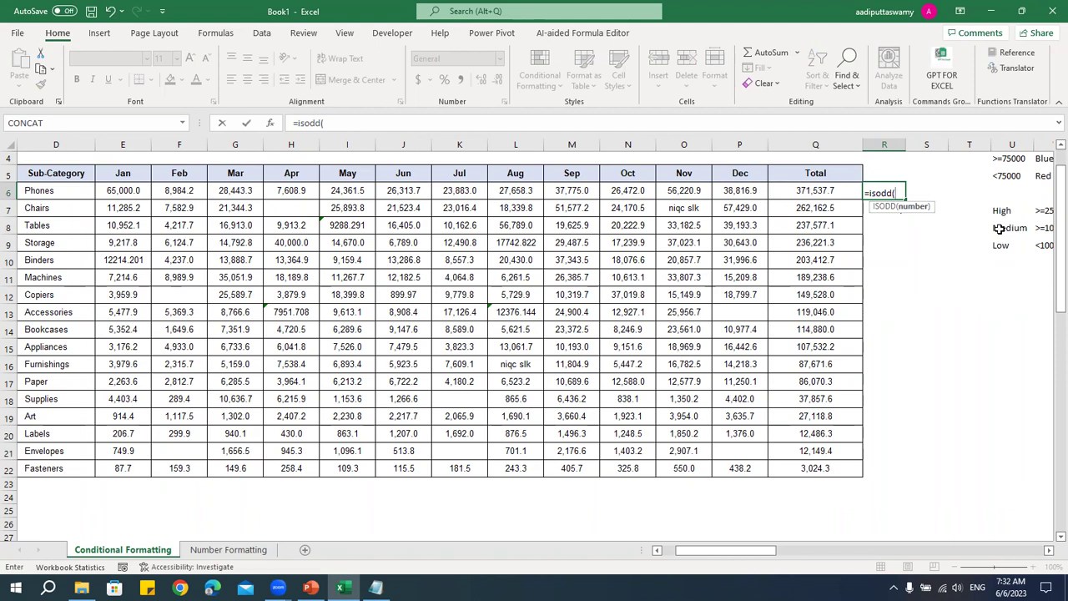
text(row()))
key(ctrl+Return)
key(shift+Down)
key(shift+Down)
key(shift+Down)
key(shift+Down)
key(shift+Down)
key(shift+Down)
key(shift+Down)
key(shift+Down)
key(shift+Down)
key(shift+Down)
key(shift+Down)
key(shift+Down)
key(shift+Down)
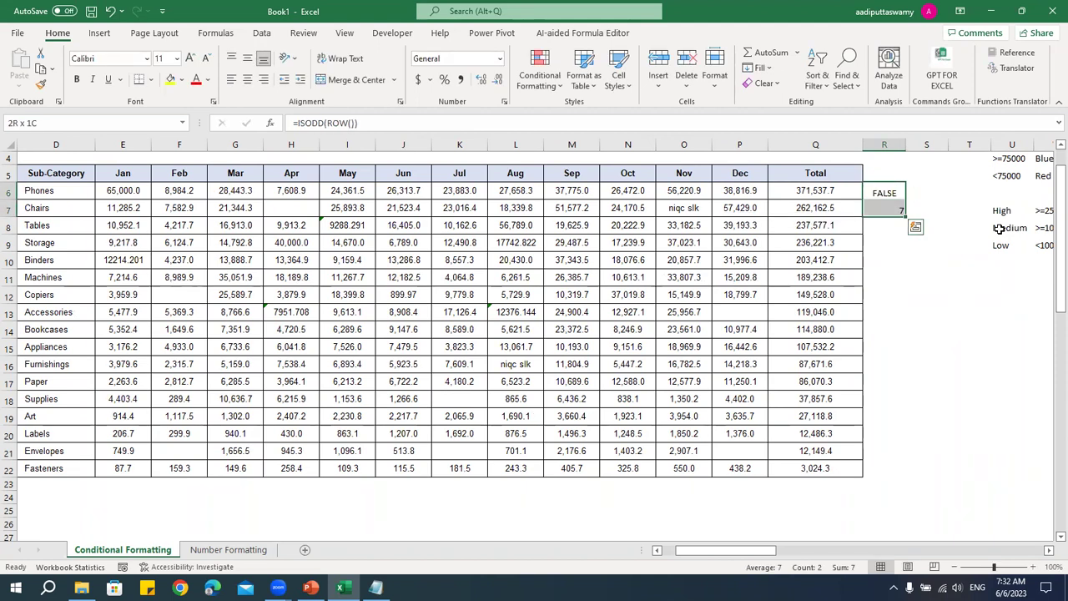
key(shift+Down)
key(shift+Down)
key(shift+Down)
key(ctrl+d)
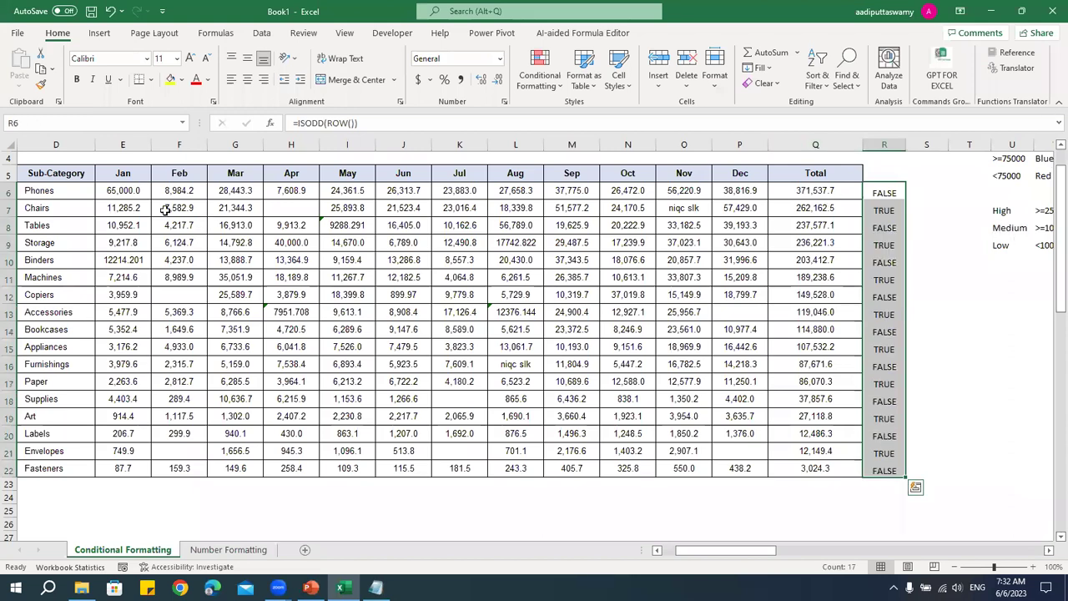
- Compare rows 6 to 9 against their TRUE/FALSE results in R6:R22
click(10, 192)
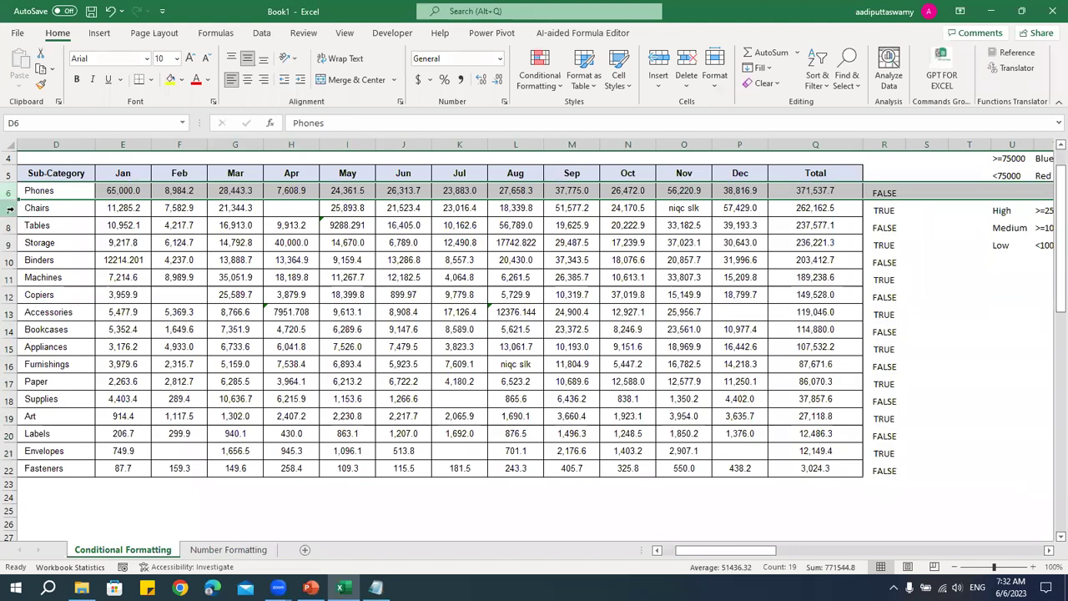
click(10, 208)
click(10, 226)
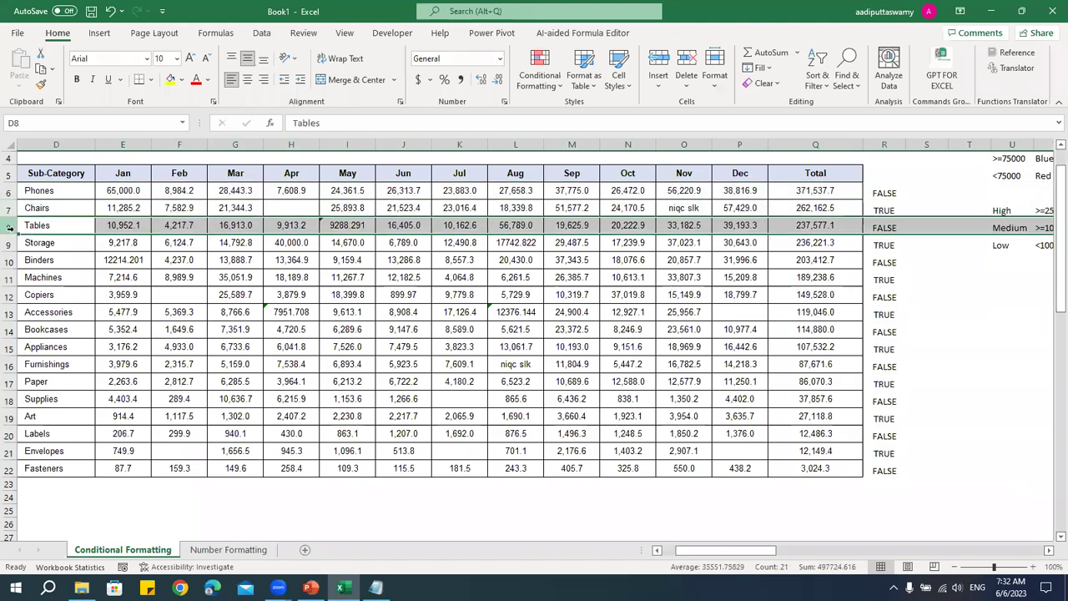
click(10, 242)
drag(884, 193, 885, 471)
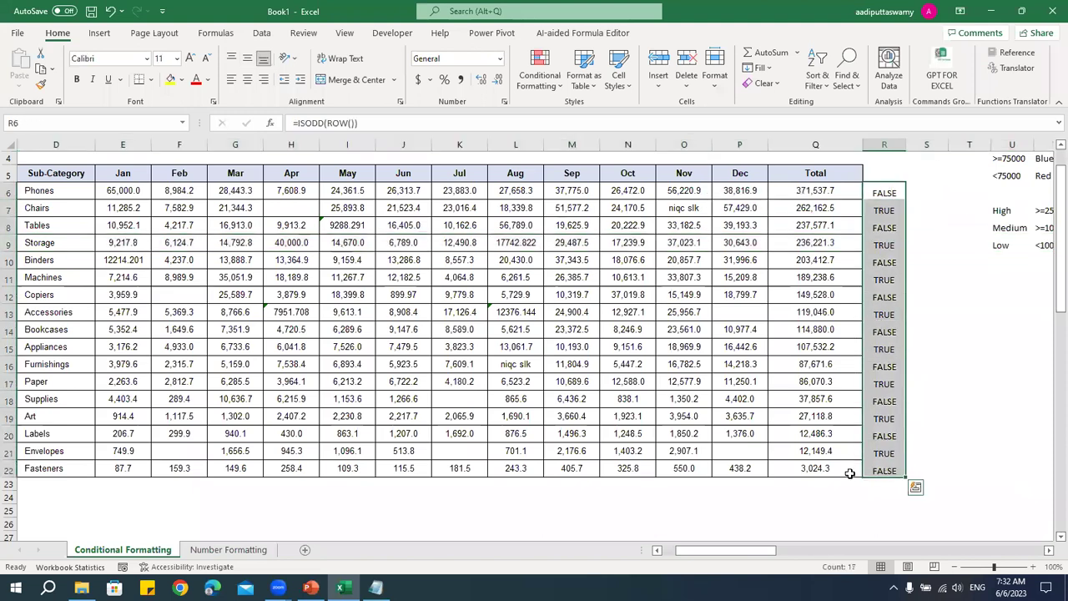
- Copy the ISODD(ROW()) formula text from R6 without changing the cell
double_click(889, 193)
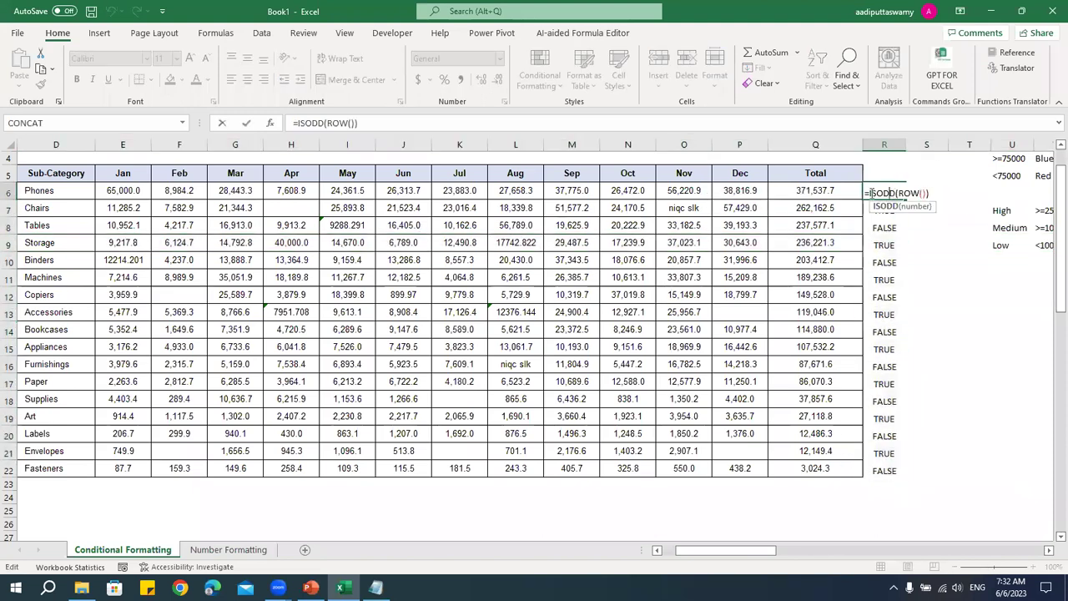
drag(864, 193, 975, 203)
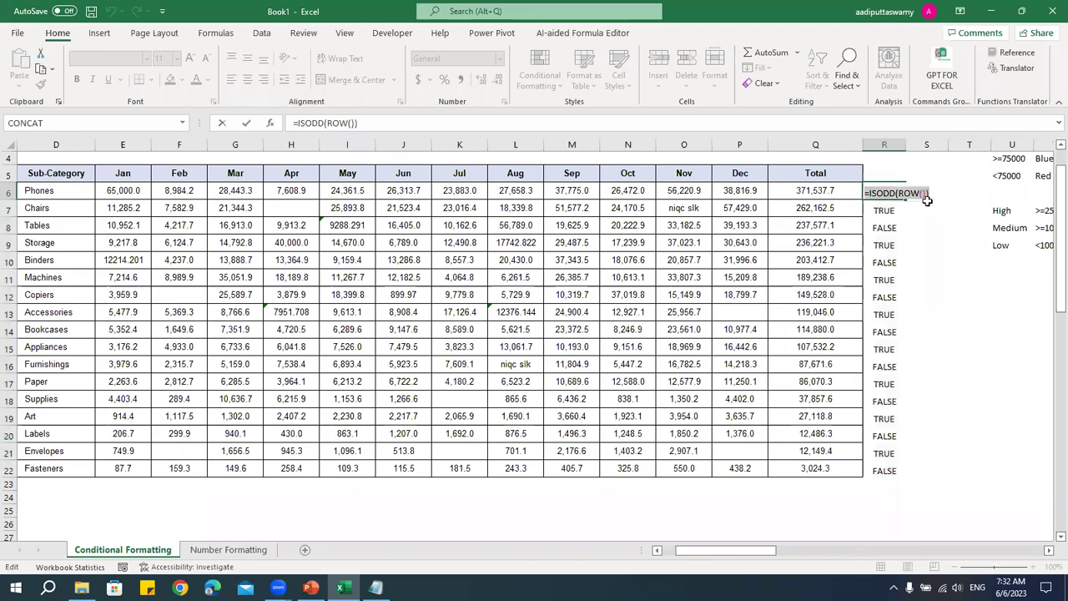
key(ctrl+c)
key(Escape)
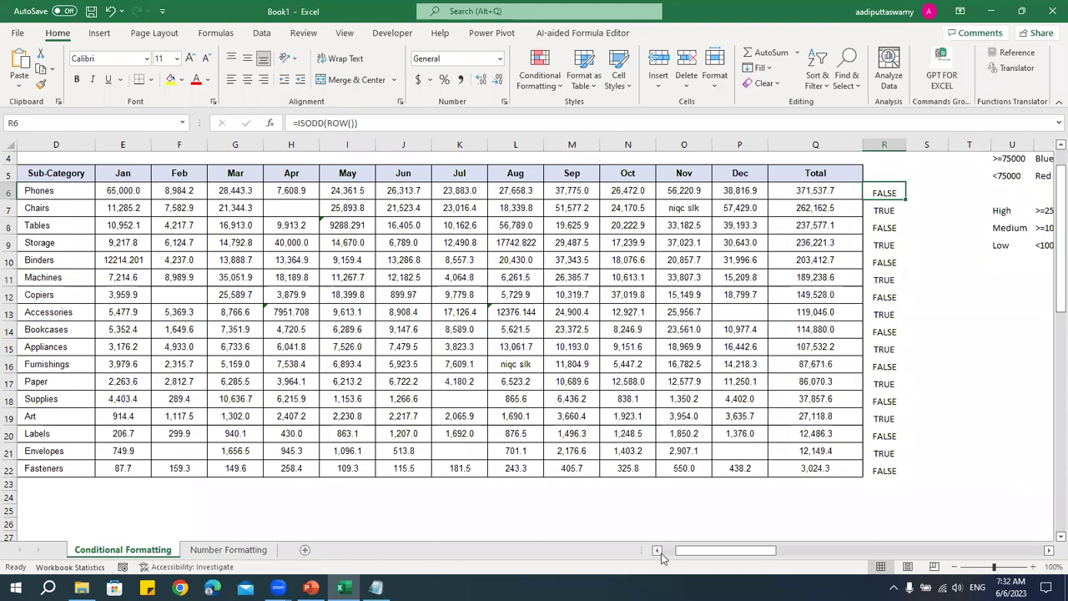
click(657, 551)
- Select C6:Q22 and create a formula-based conditional rule using =ISODD(ROW())
drag(54, 196, 881, 470)
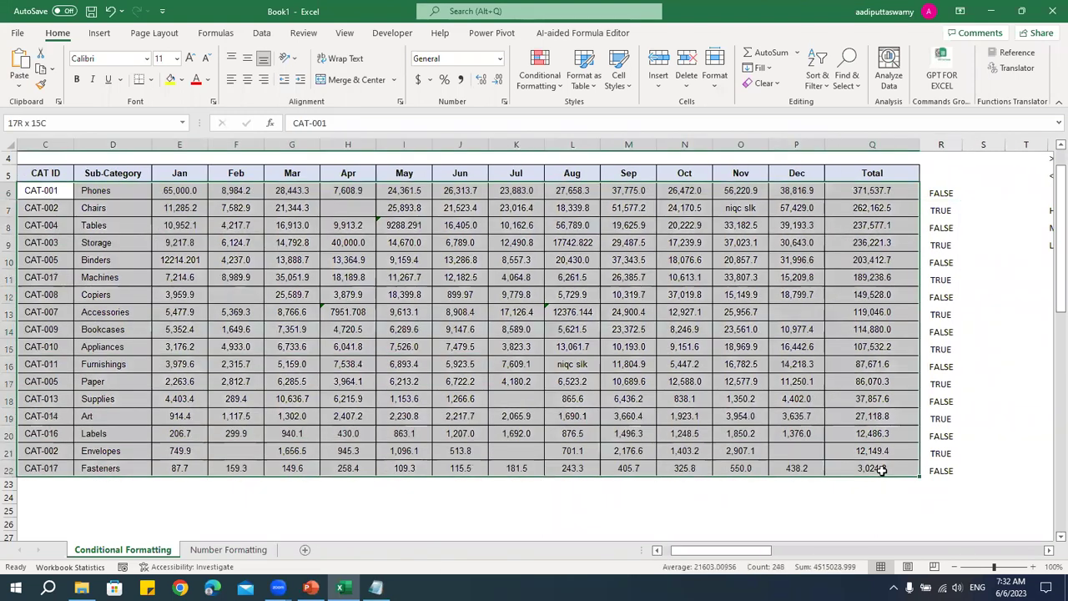
drag(52, 191, 878, 467)
click(532, 68)
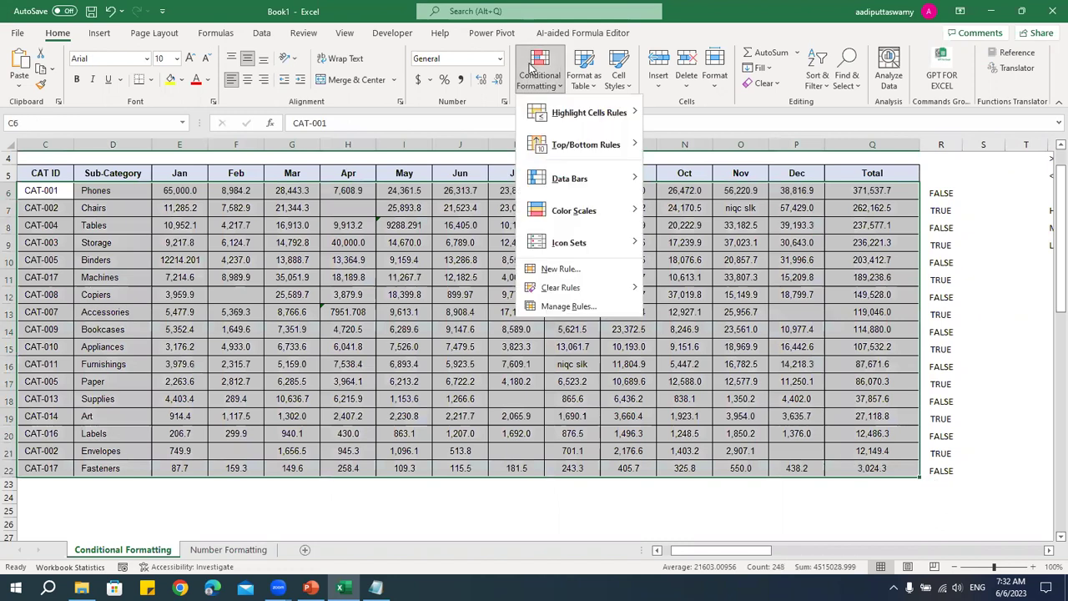
click(559, 269)
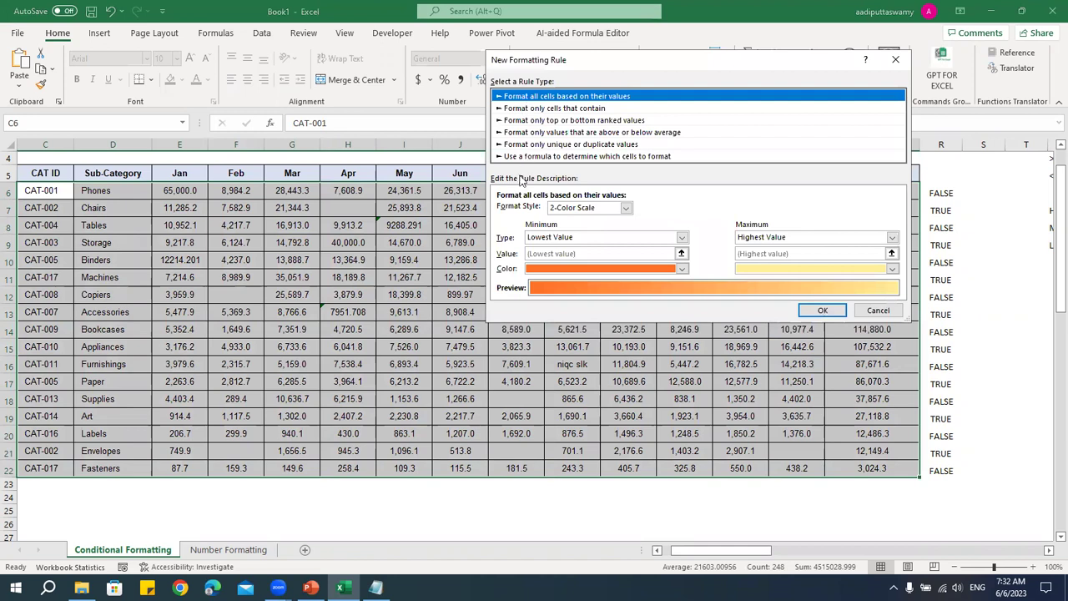
click(584, 156)
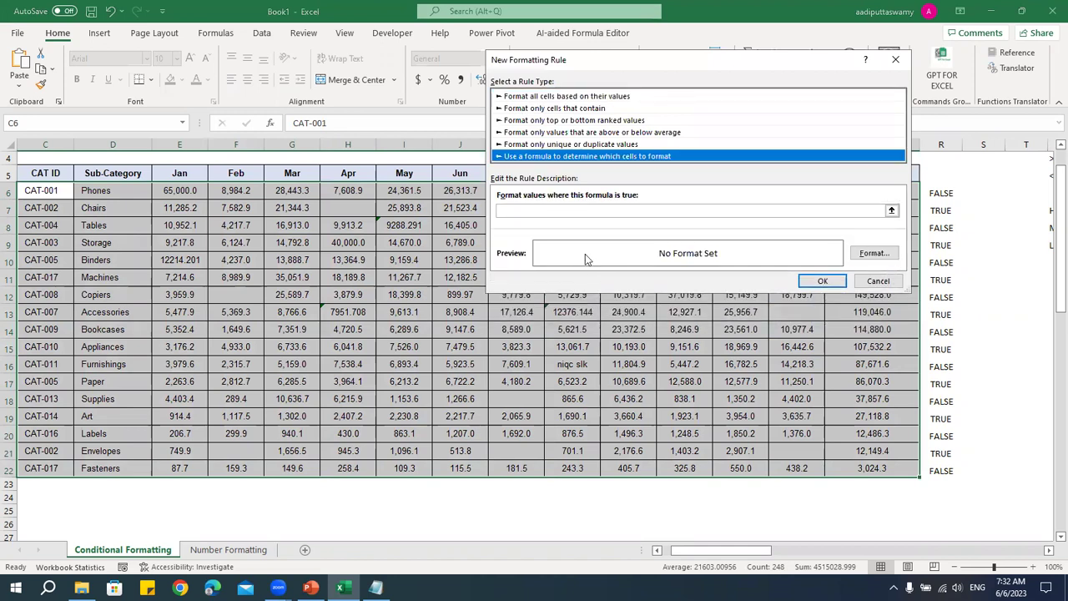
click(537, 210)
key(ctrl+v)
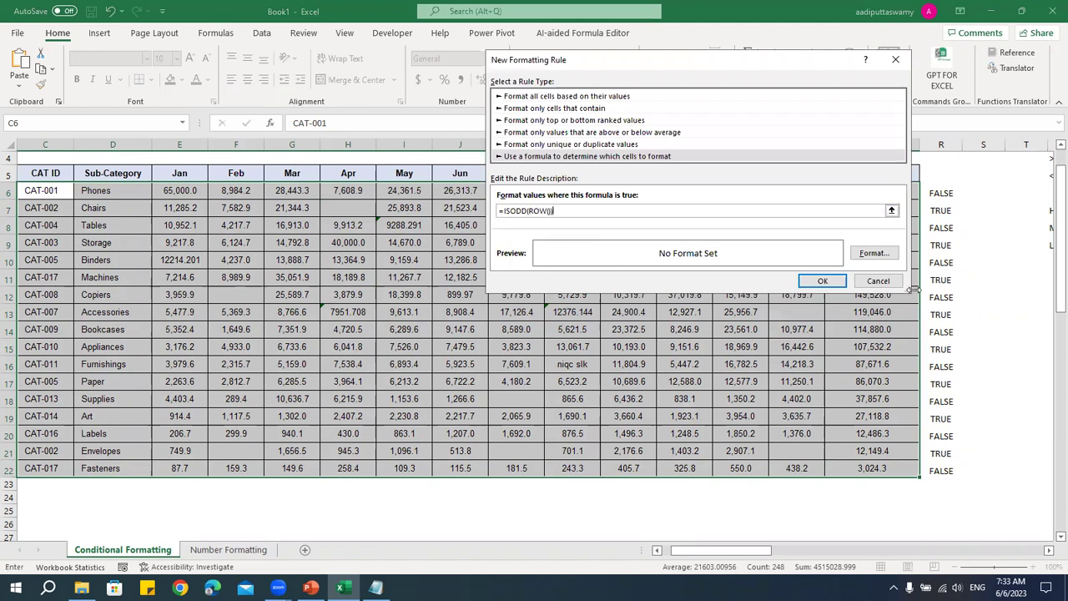
- Give the odd-row rule a light blue fill and apply it
click(874, 253)
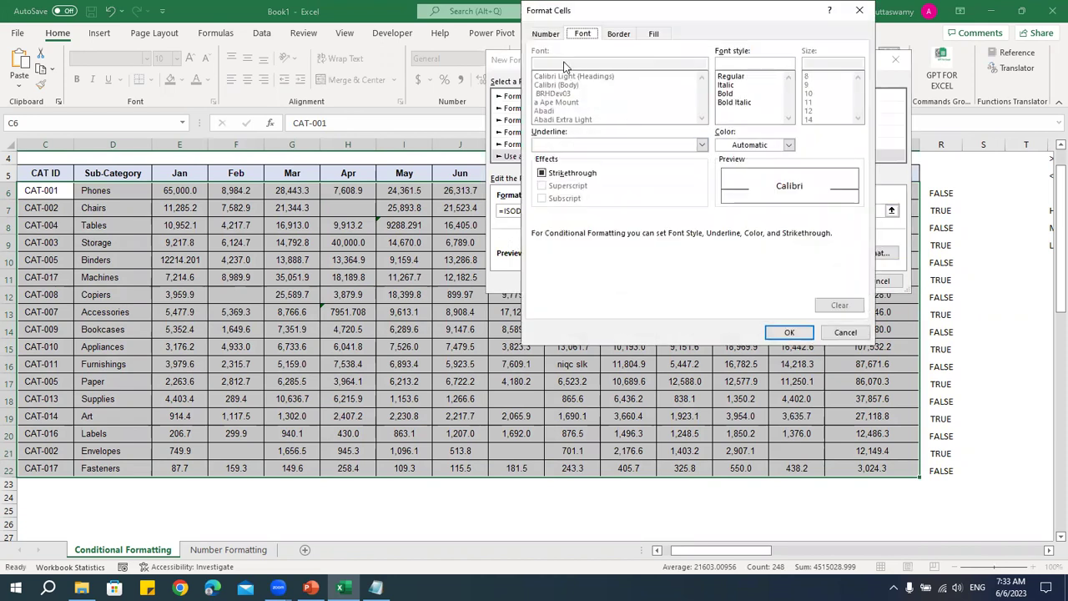
drag(570, 7, 207, 121)
click(292, 149)
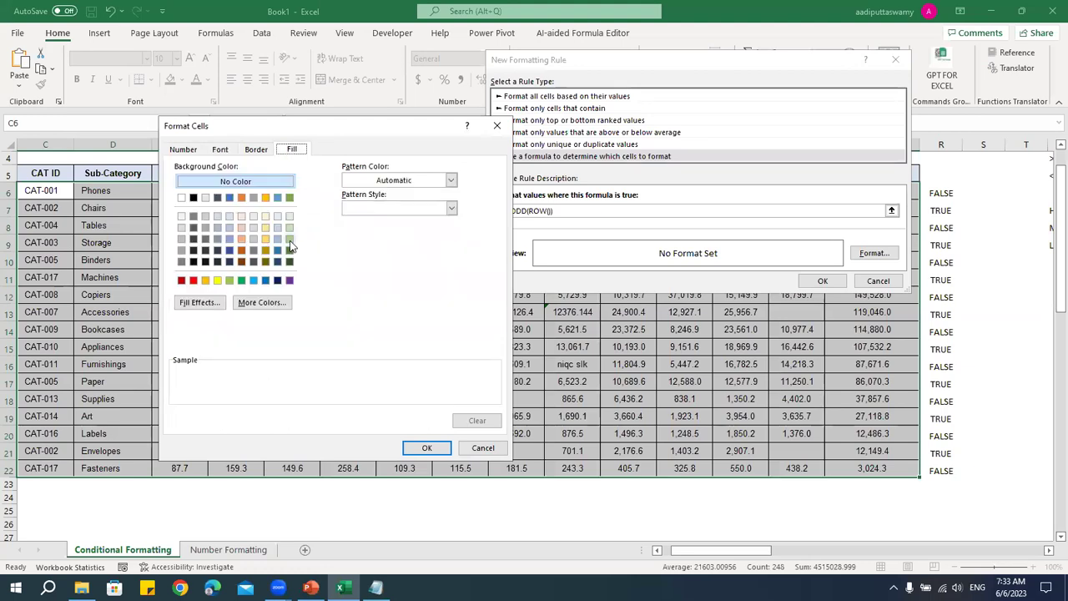
click(278, 240)
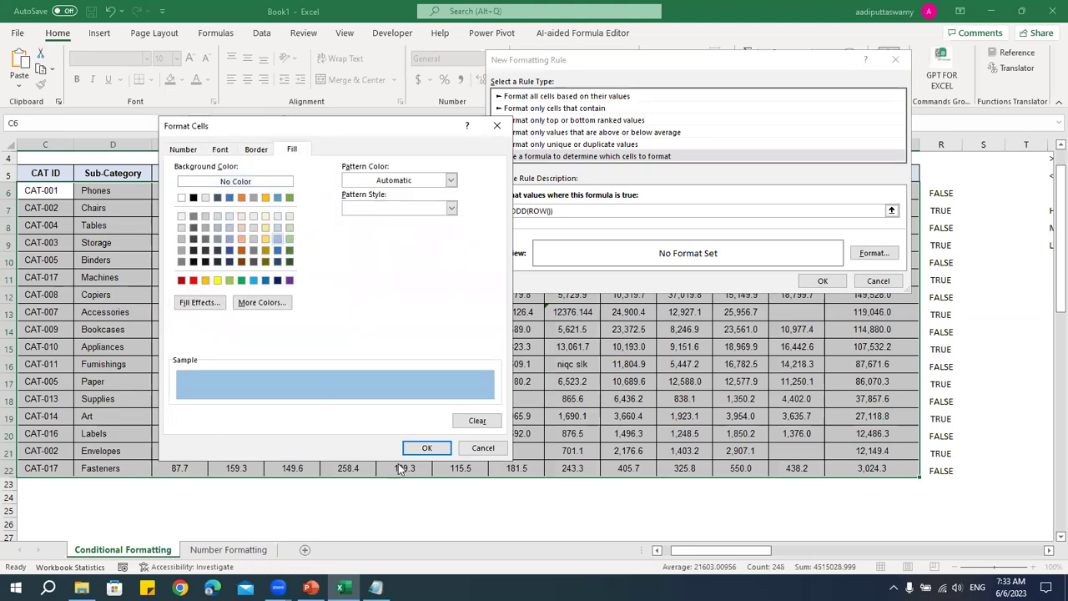
click(435, 448)
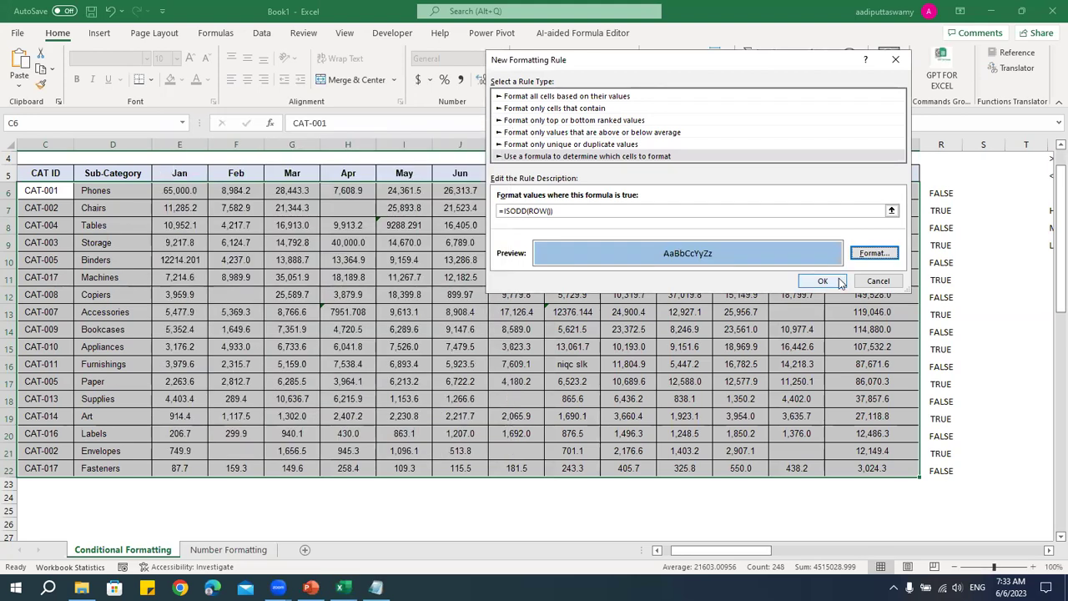
click(822, 281)
click(684, 347)
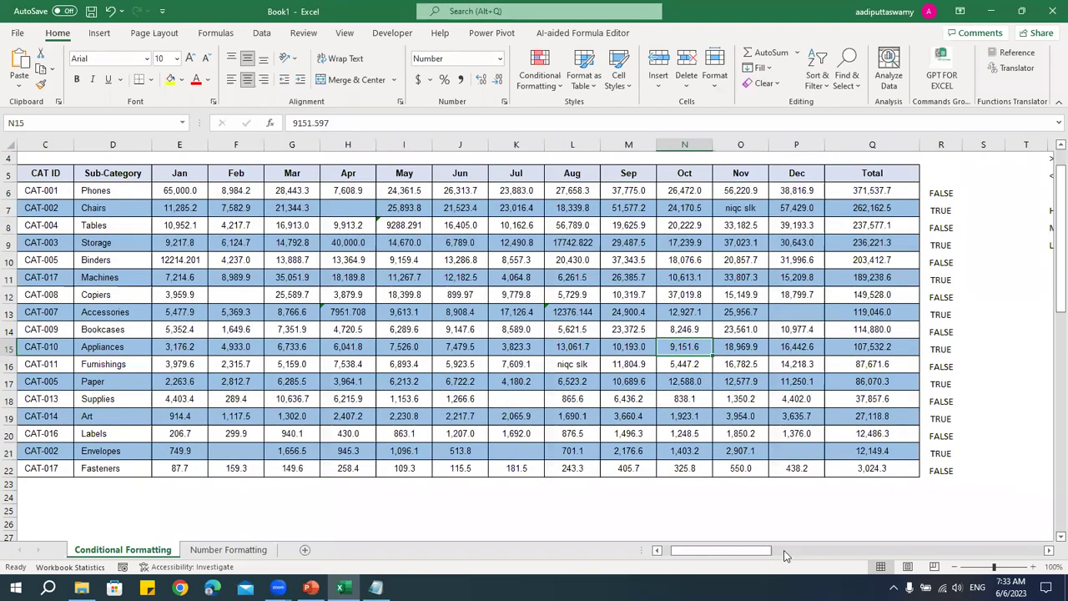
- Delete the TRUE/FALSE helper values from R6:R22
drag(733, 550, 721, 550)
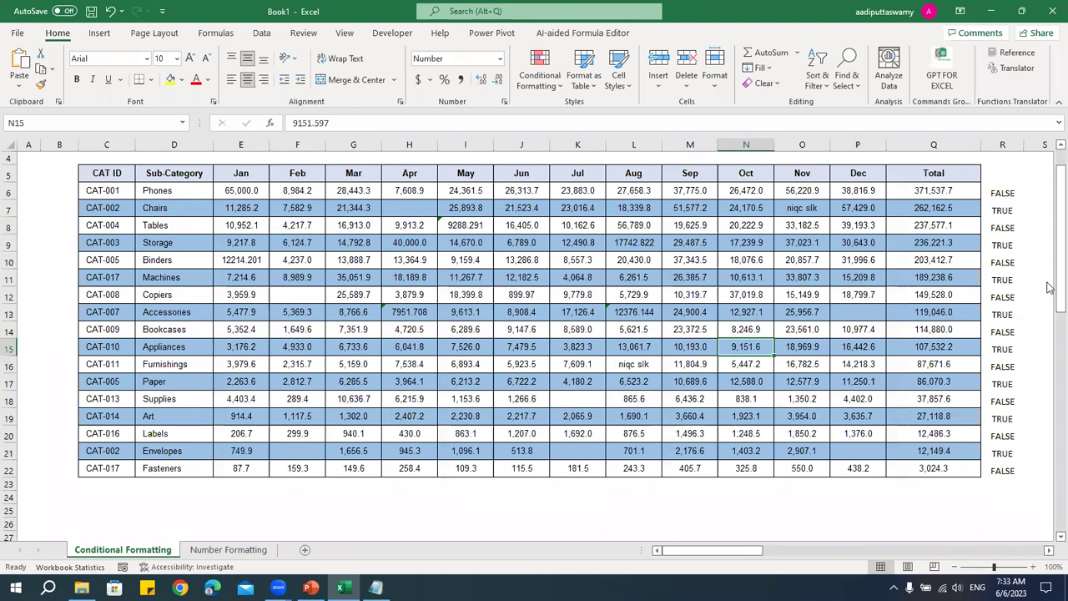
drag(1006, 193, 1025, 474)
key(Delete)
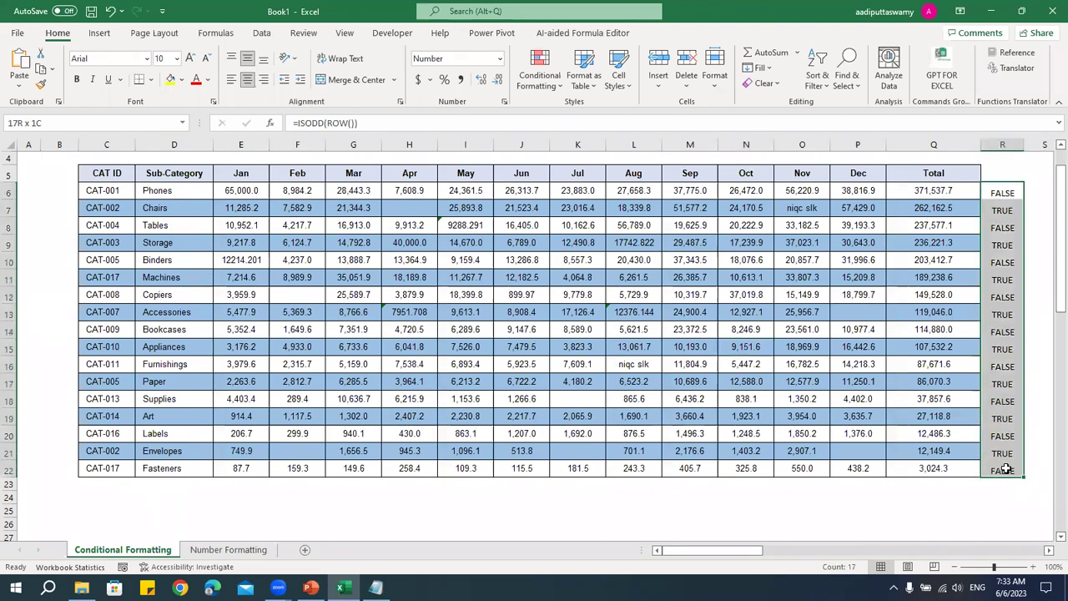
click(831, 448)
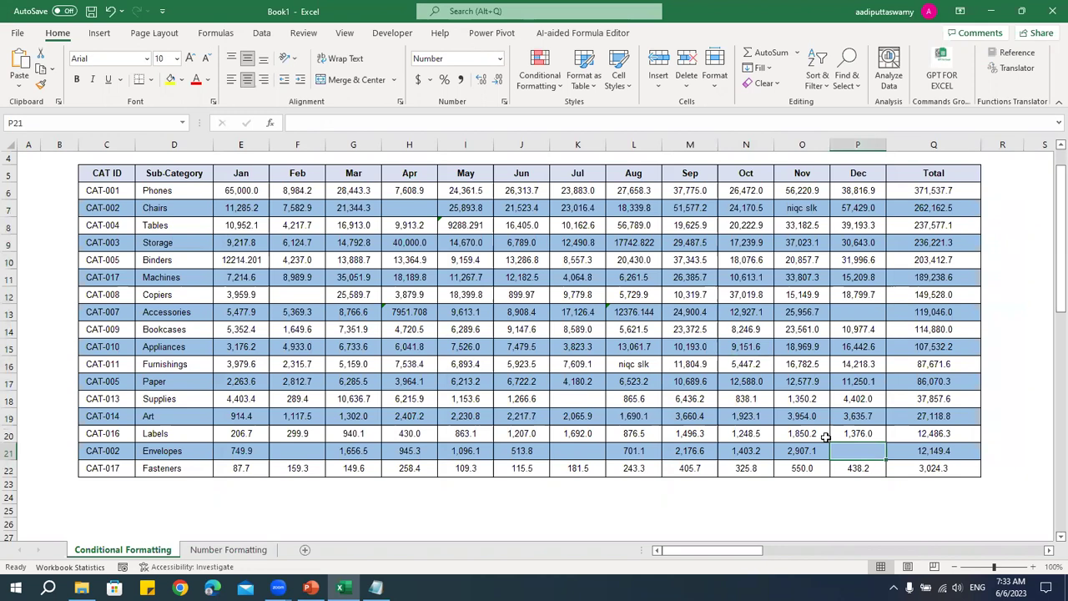
- Clear the conditional formatting rules from the selected table range C6:Q22
drag(121, 191, 962, 468)
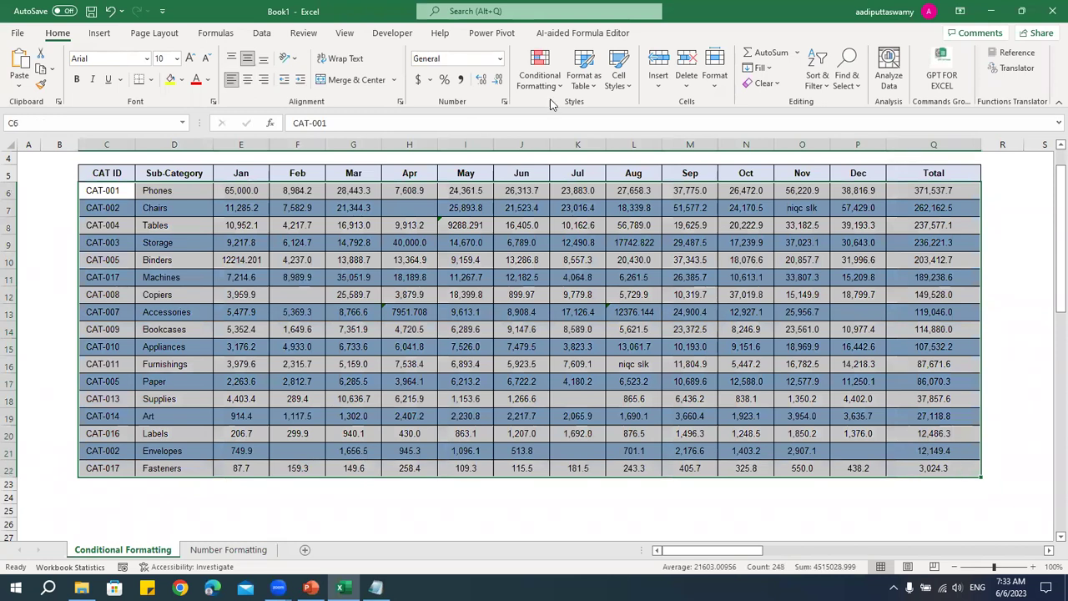
click(539, 71)
mouse_move(587, 288)
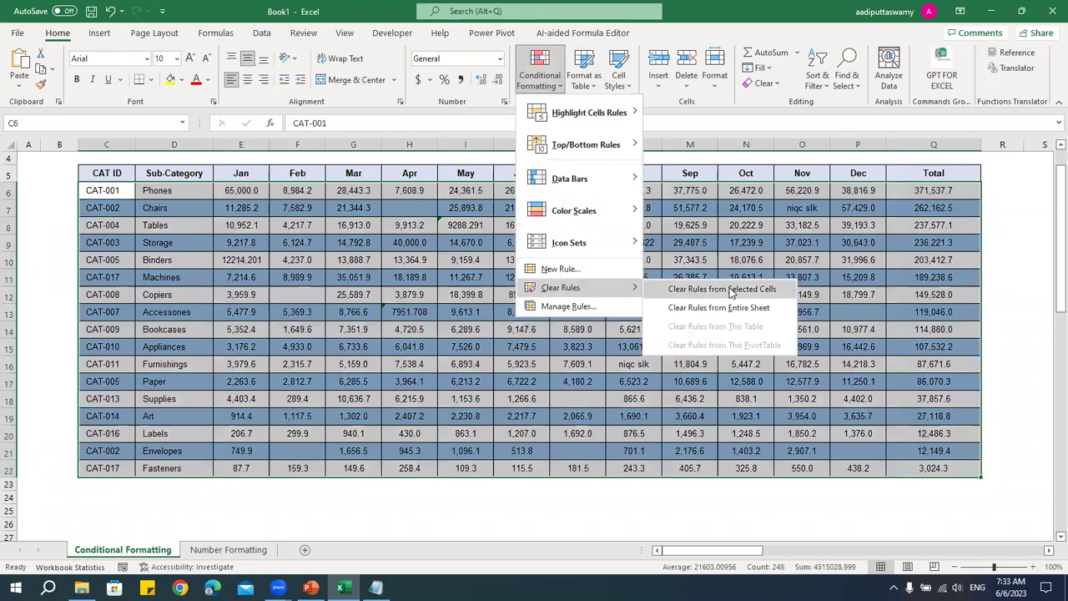
click(730, 292)
click(618, 327)
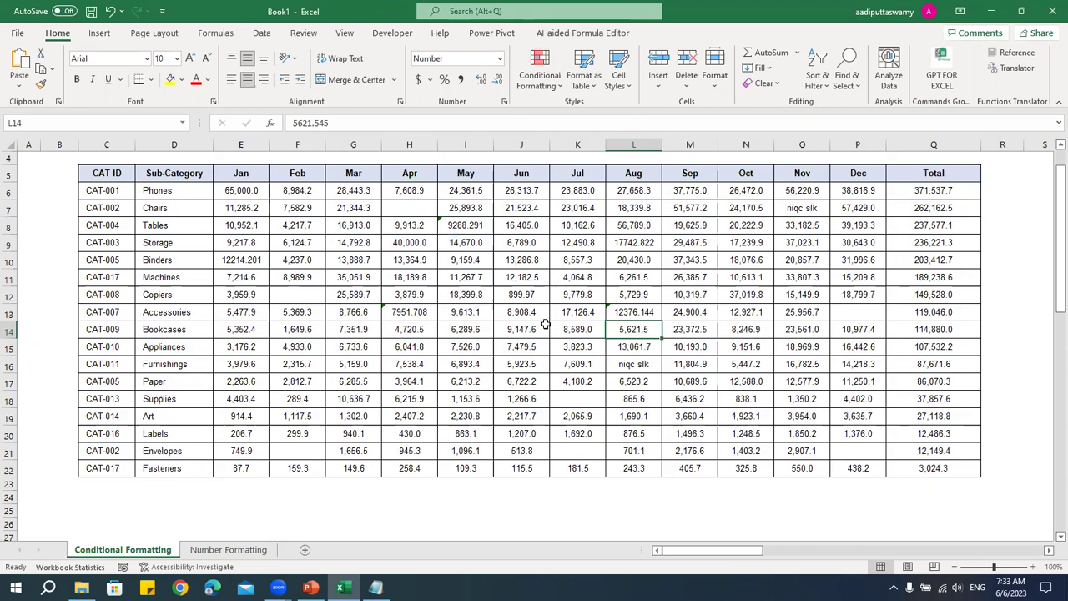
click(398, 314)
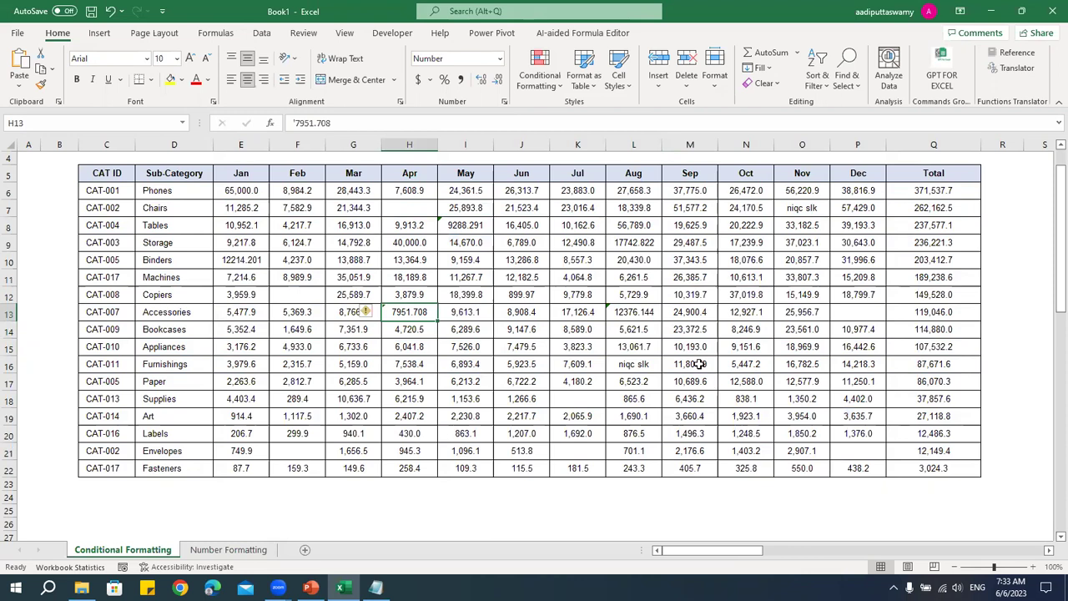
- Enter an ISTEXT formula in R6, initially referencing I8
scroll(936, 211, right, 3)
click(887, 194)
text(=istext)
double_click(896, 208)
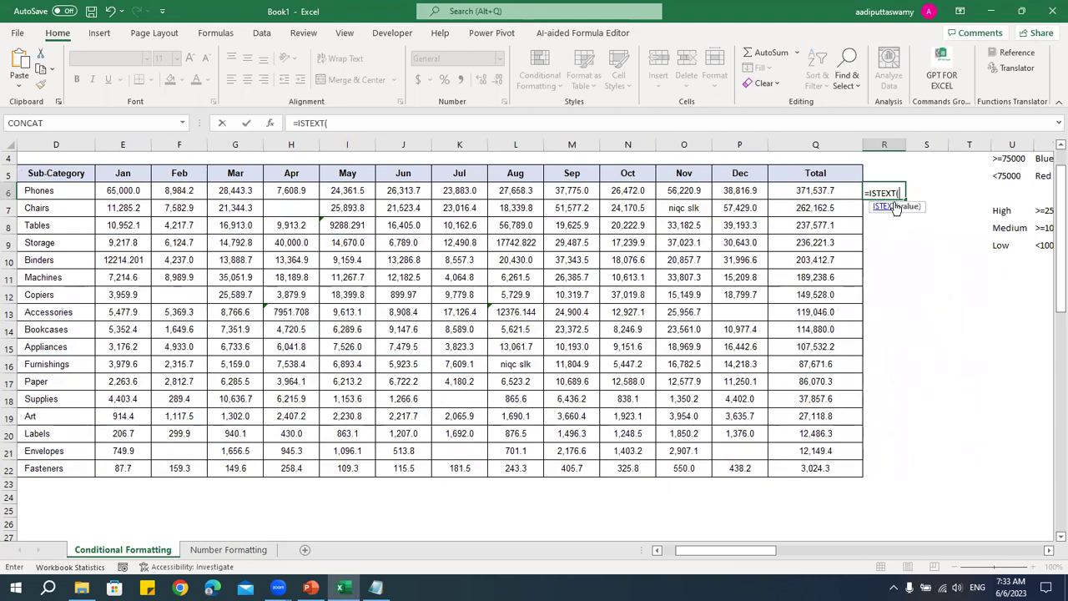
key(Left)
key(Left)
key(Left)
key(Left)
key(Left)
key(Left)
key(Left)
key(Left)
key(Left)
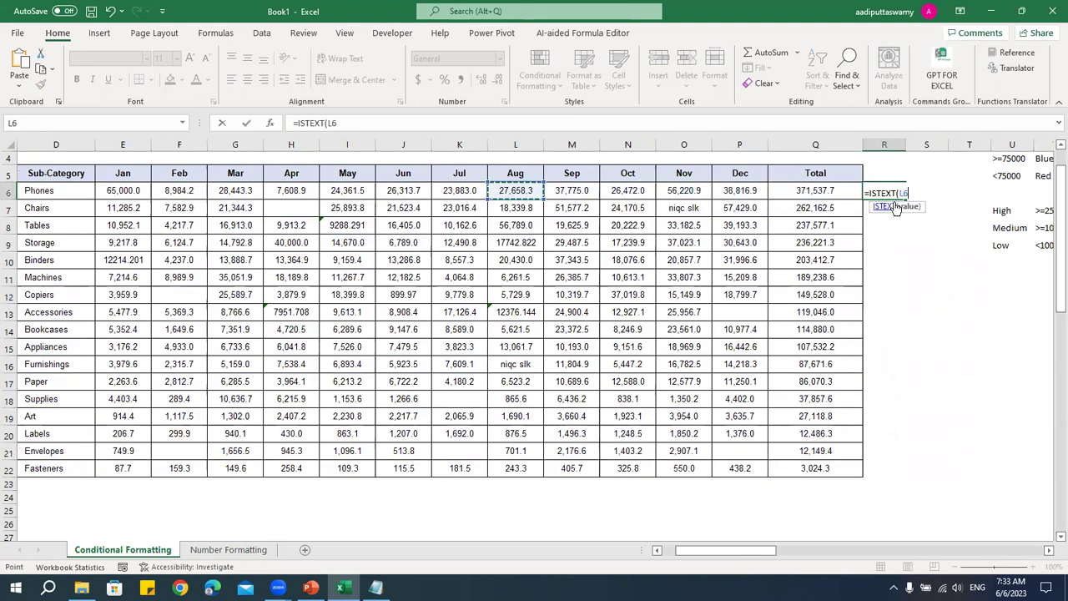
key(Down)
key(Down)
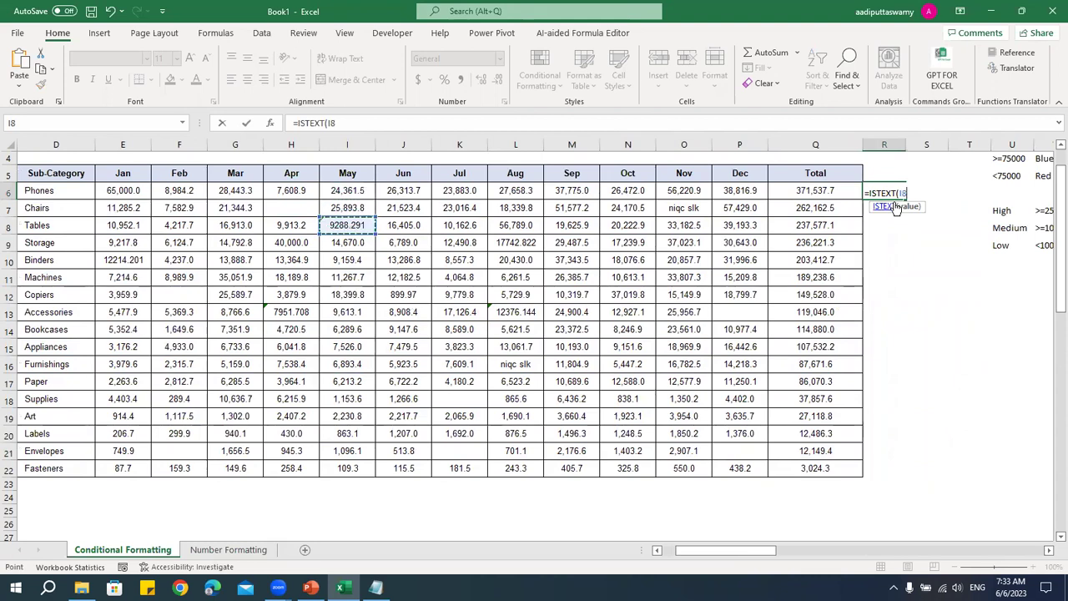
key(Return)
- Correct R6's formula to =ISTEXT(E6) so it returns FALSE
key(Up)
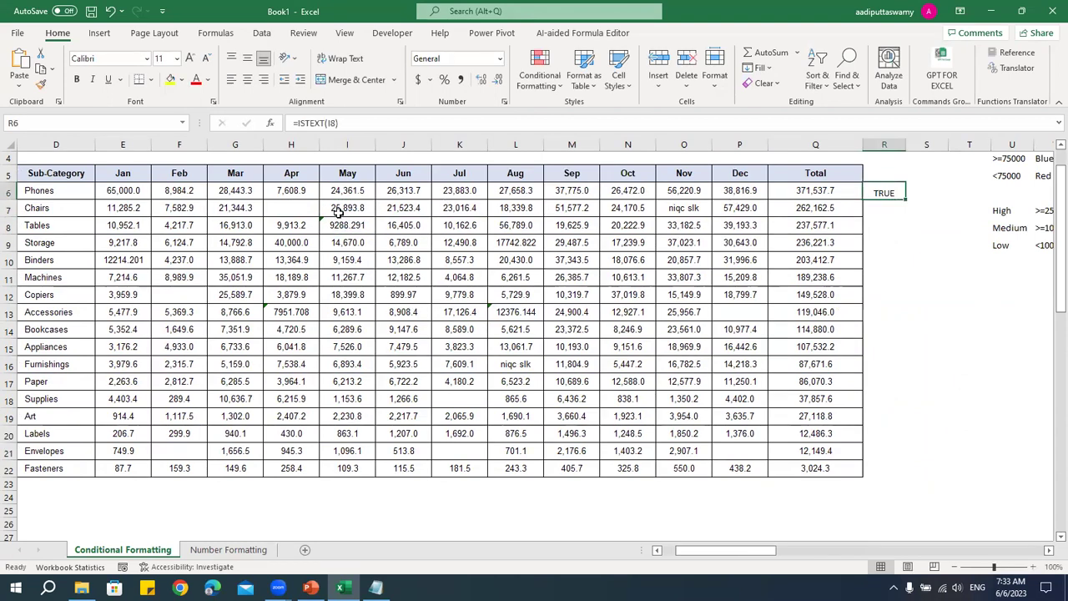
double_click(893, 192)
drag(898, 194, 910, 193)
key(BackSpace)
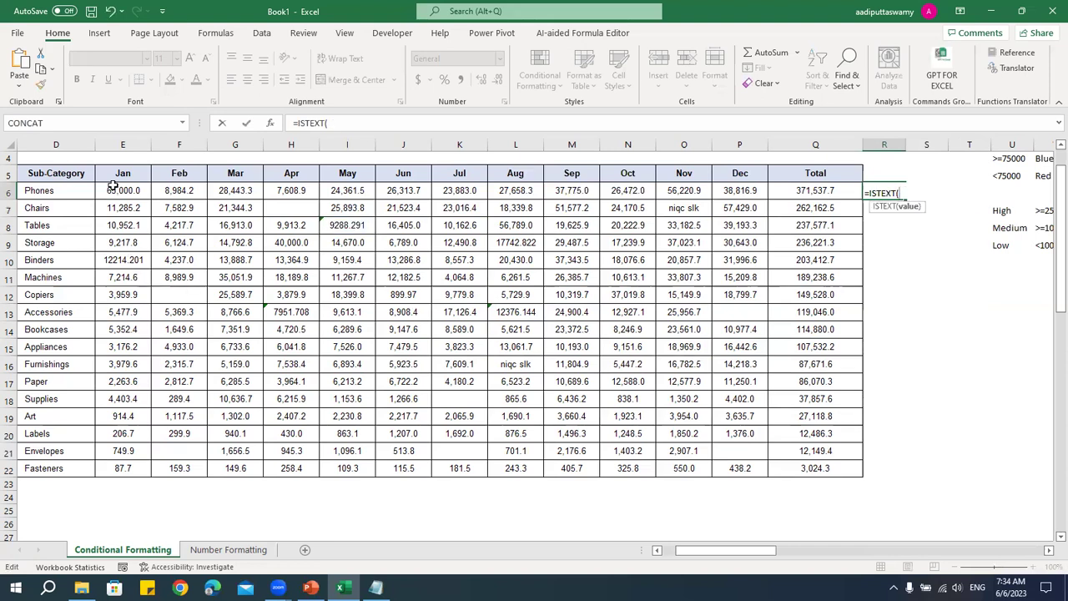
click(114, 191)
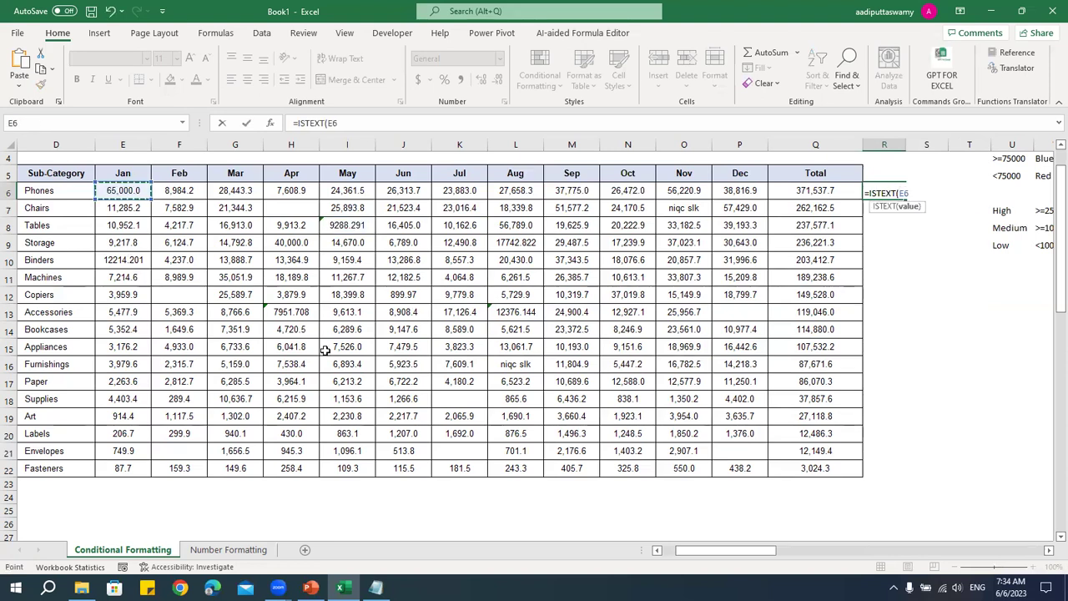
key(Return)
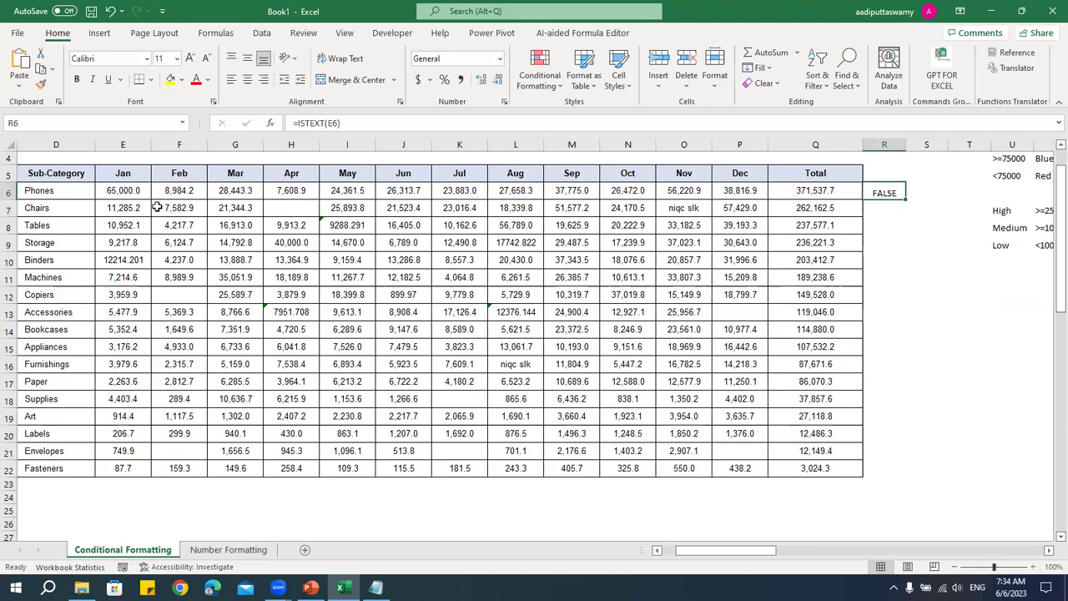
- Check E6's value and R6's formula, then select the monthly figures E6:Q22
click(130, 192)
double_click(870, 193)
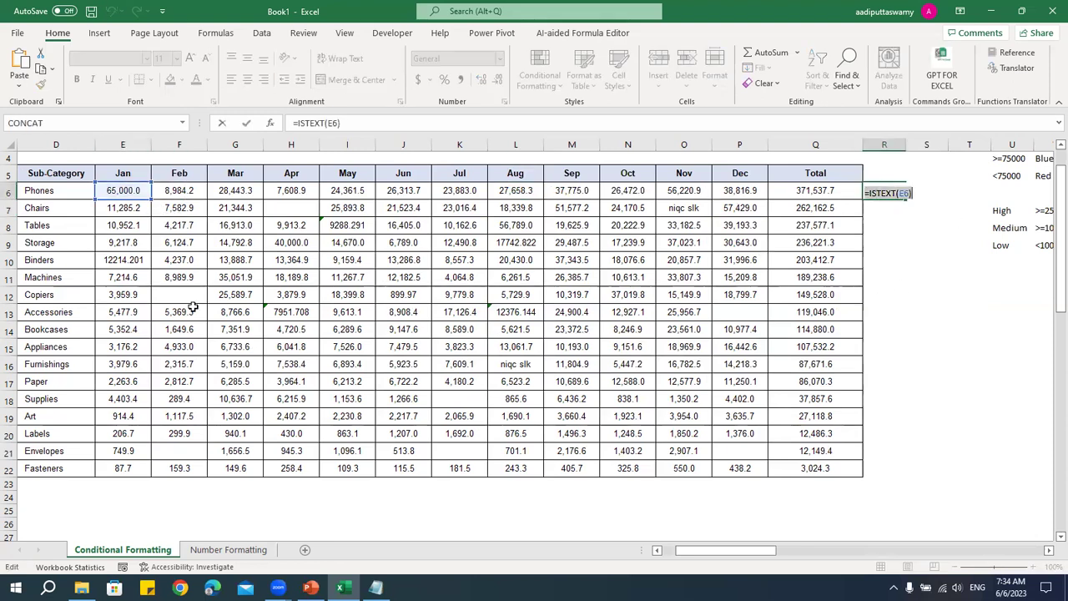
key(Escape)
drag(133, 191, 816, 468)
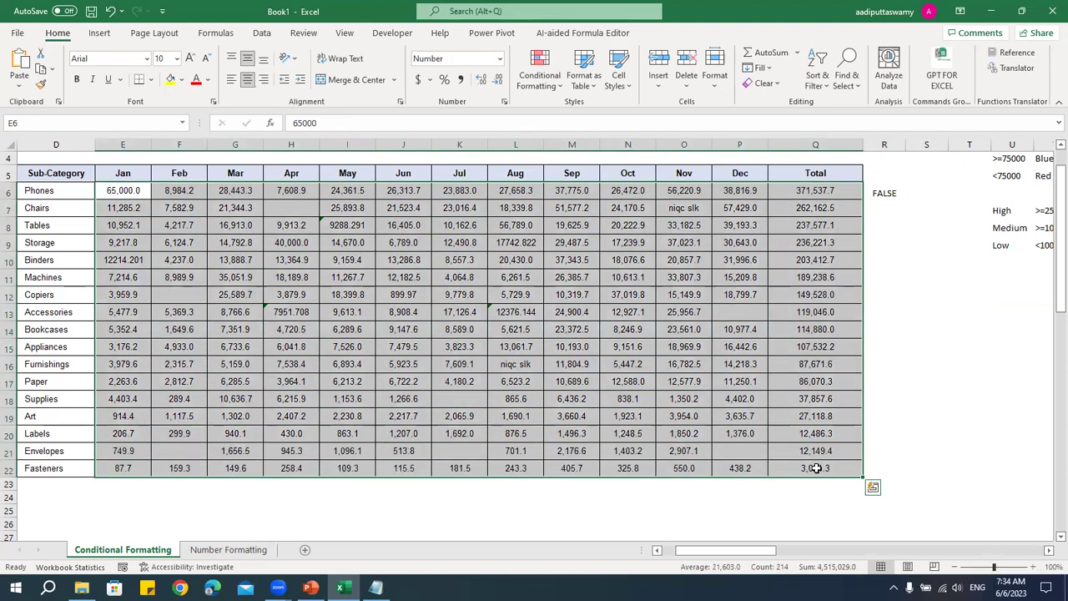
click(541, 77)
click(560, 269)
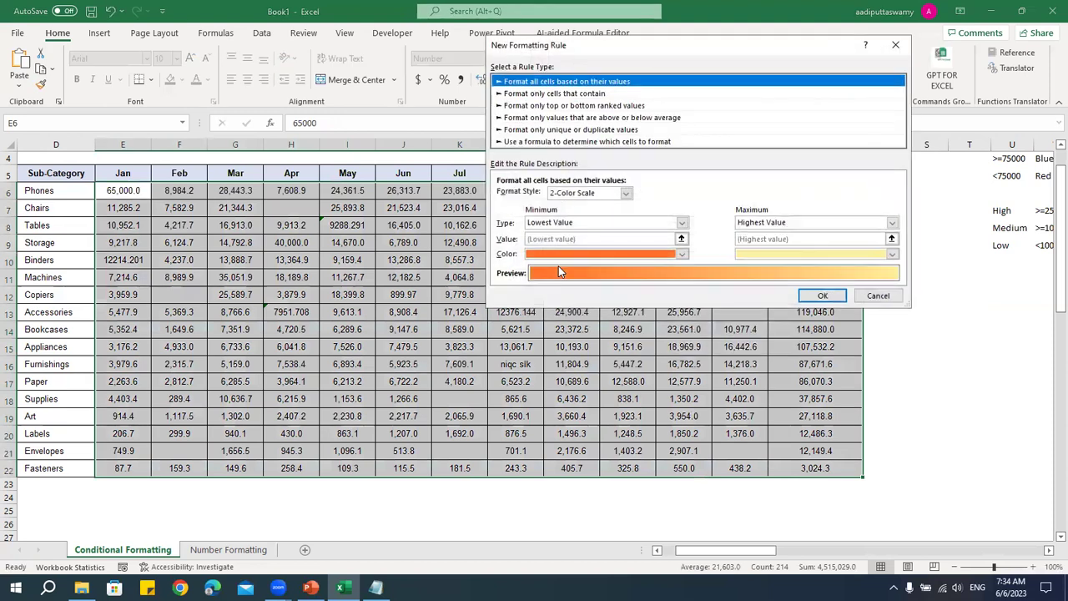
click(553, 142)
click(544, 195)
text(=ISTEXT(E6))
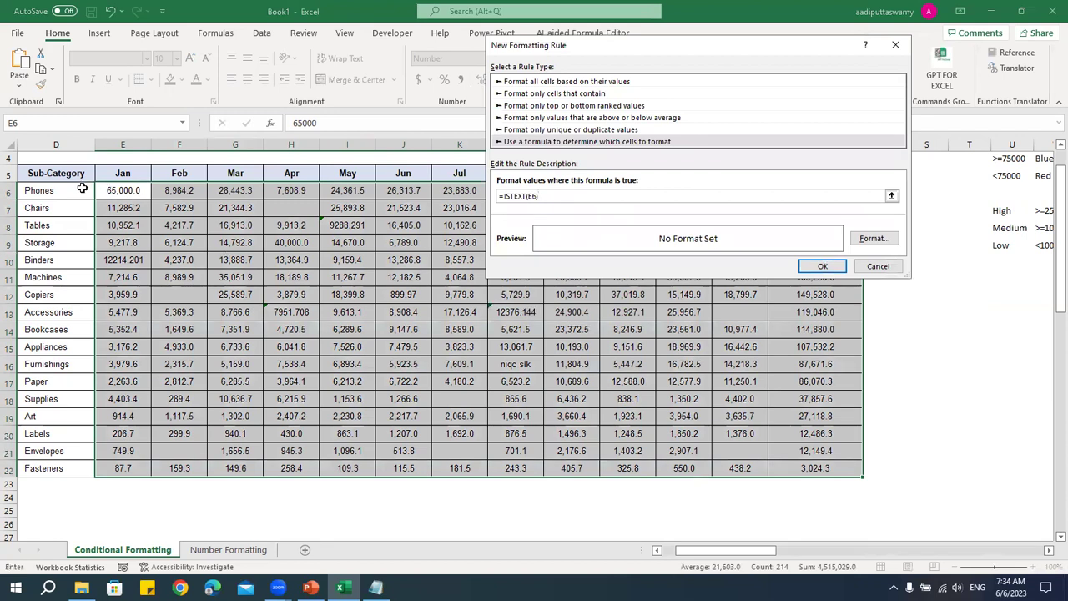
click(874, 239)
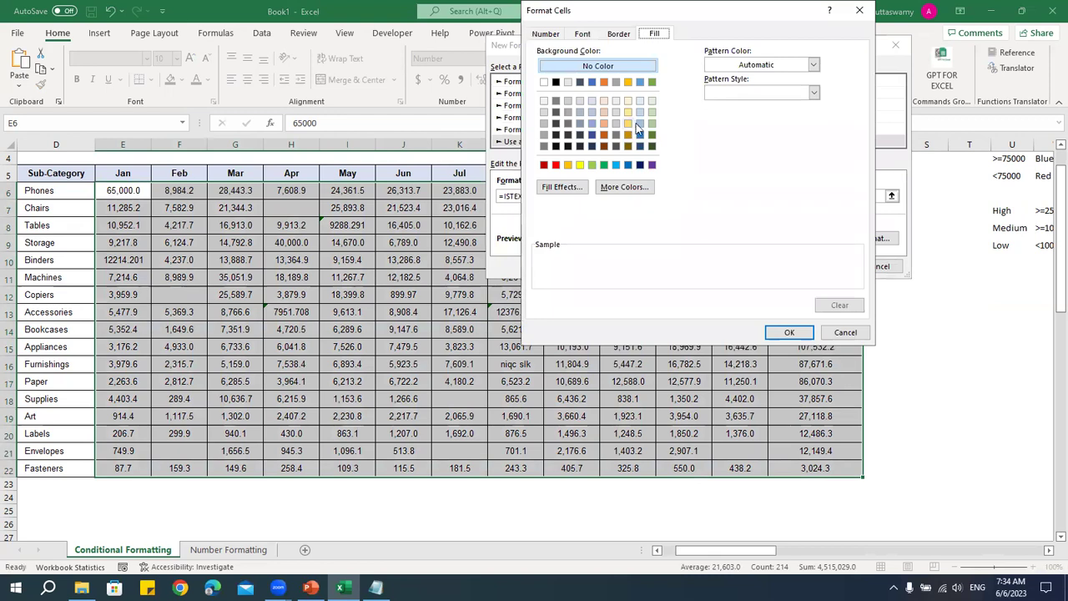
click(640, 124)
click(789, 333)
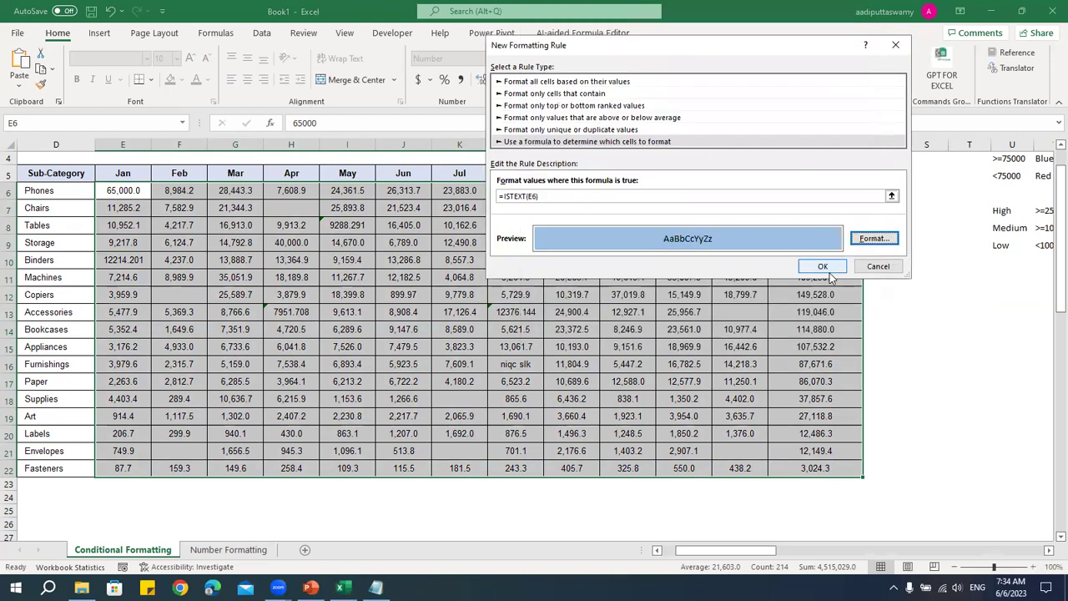
click(823, 267)
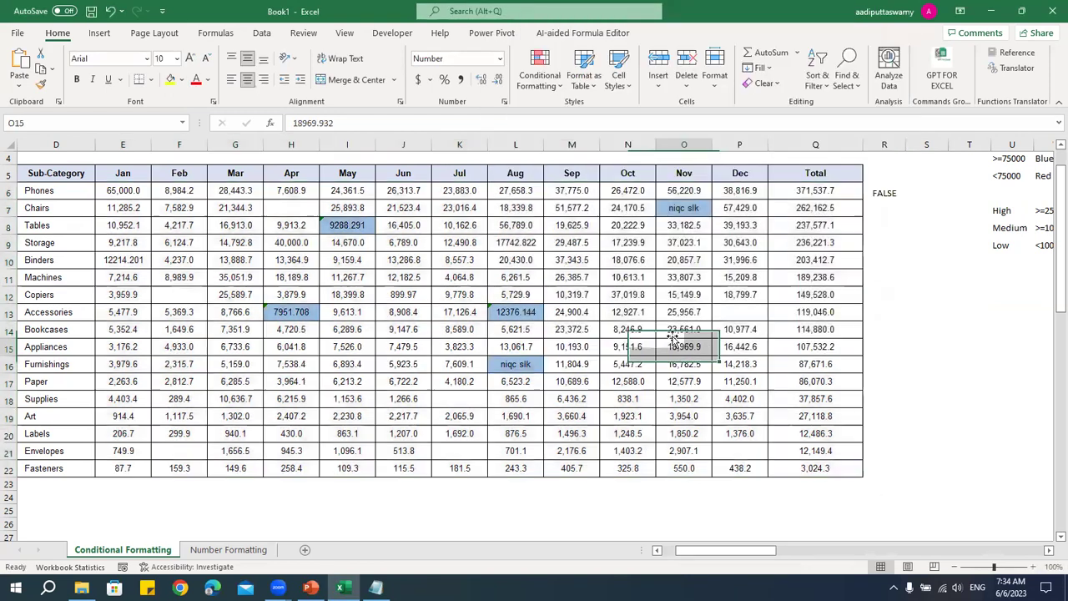
click(347, 225)
click(292, 311)
click(504, 309)
click(515, 364)
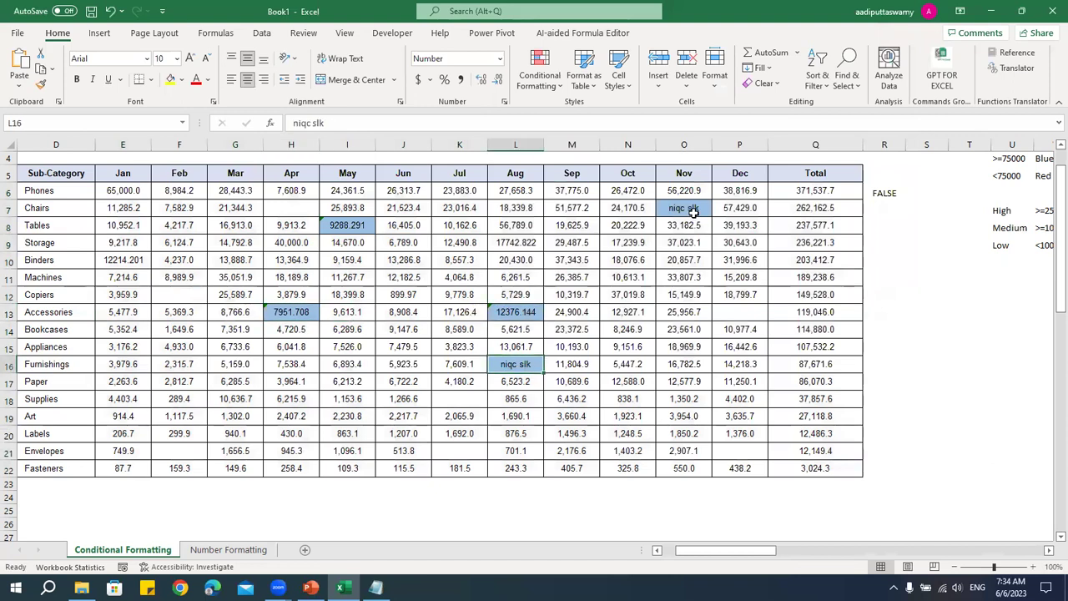
click(684, 208)
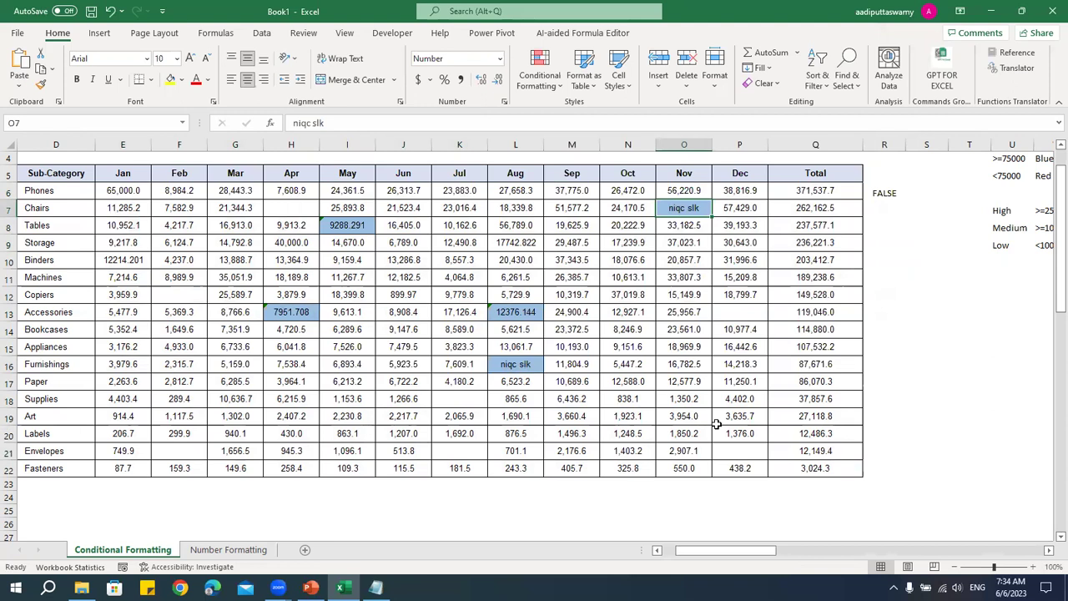
key(ctrl+z)
key(ctrl+z)
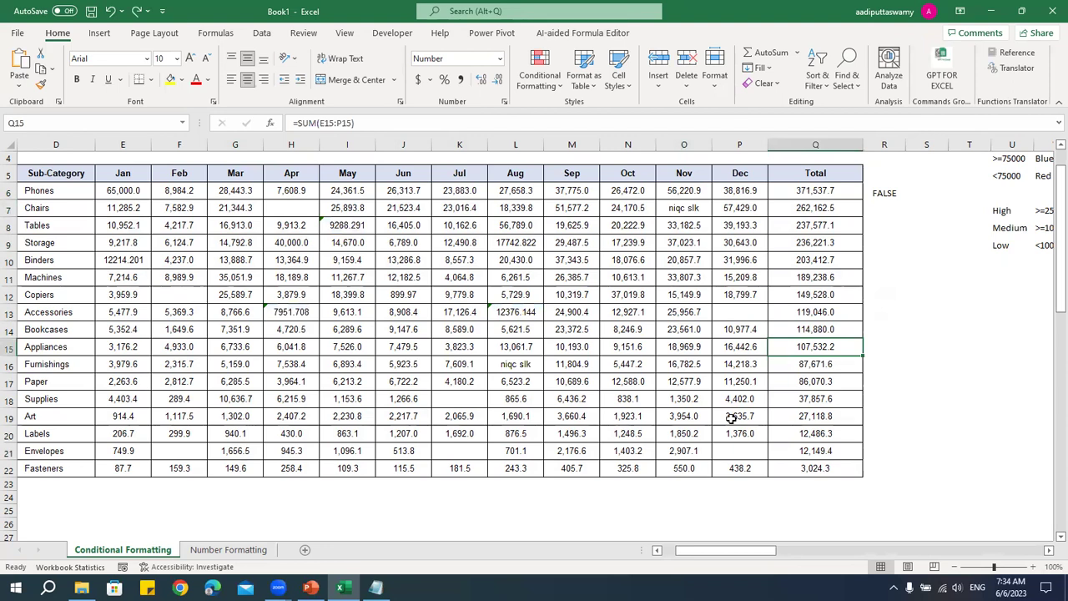
- Delete the ISTEXT formula from R6 and inspect empty cells like Chairs April and Envelopes July
click(886, 193)
key(Delete)
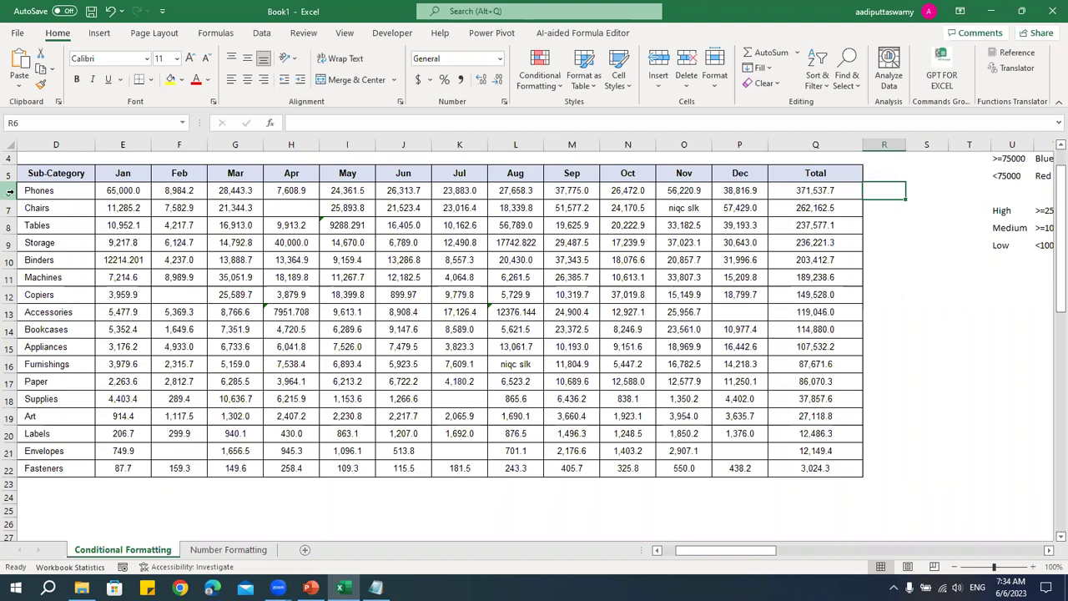
click(274, 294)
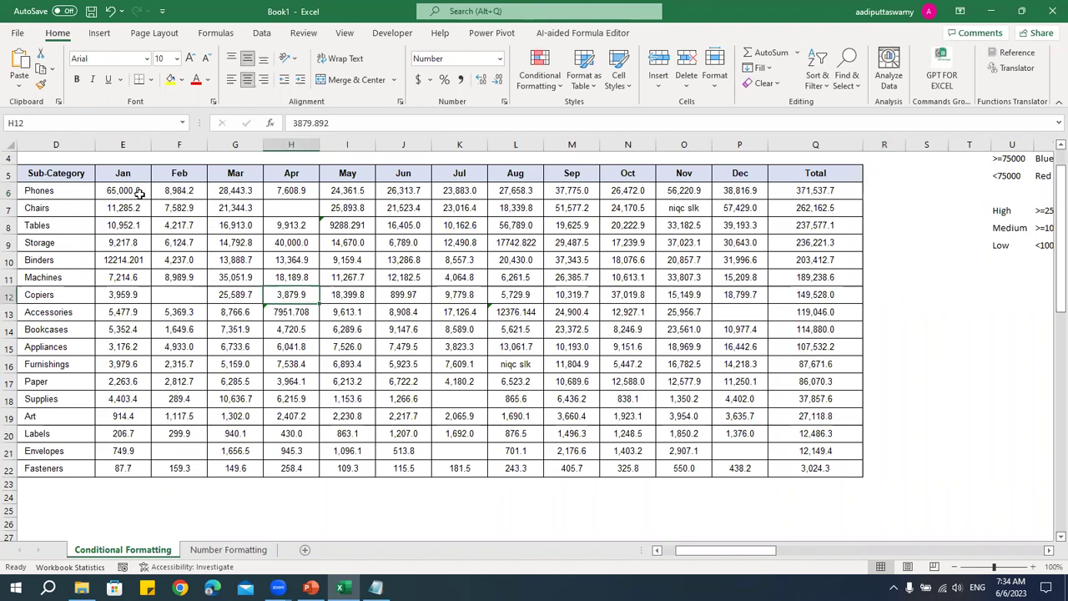
click(298, 210)
click(194, 296)
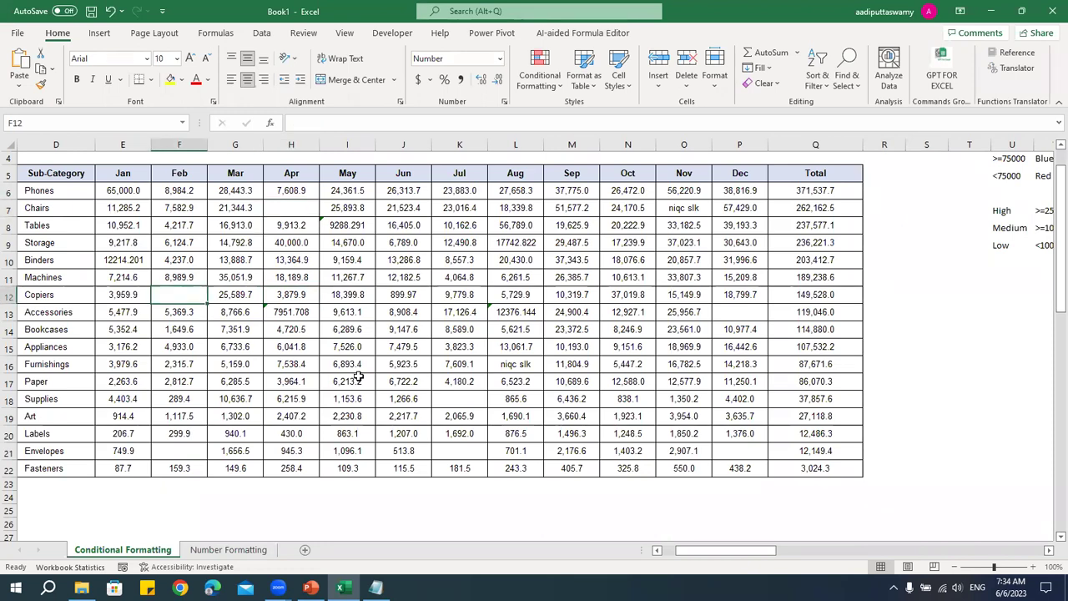
click(174, 454)
click(726, 315)
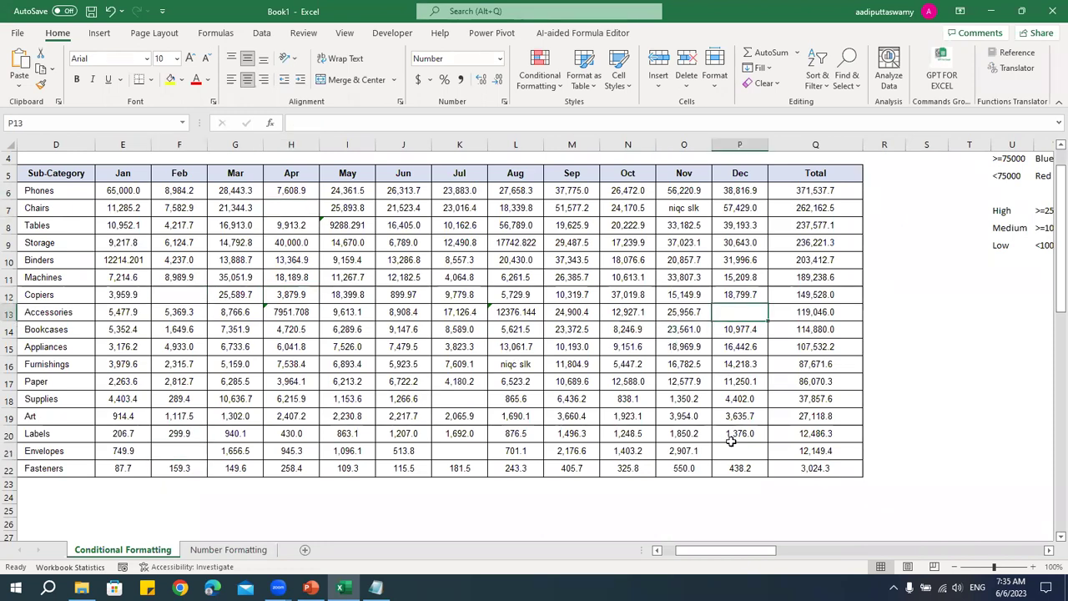
click(464, 452)
key(Up)
key(Up)
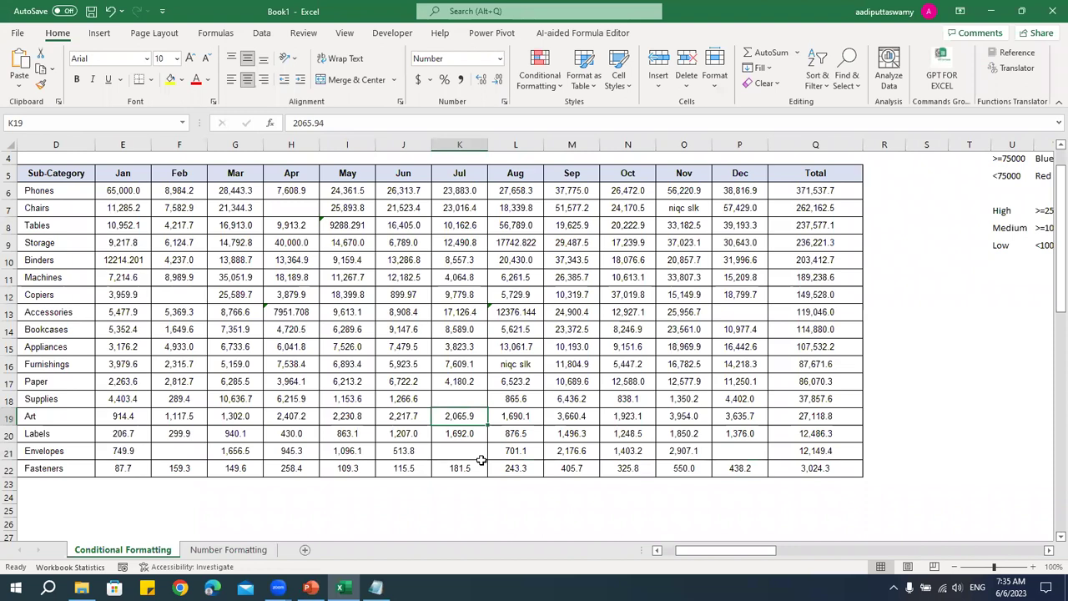
- Enter =ISBLANK(E6) in R6, which returns FALSE
click(874, 195)
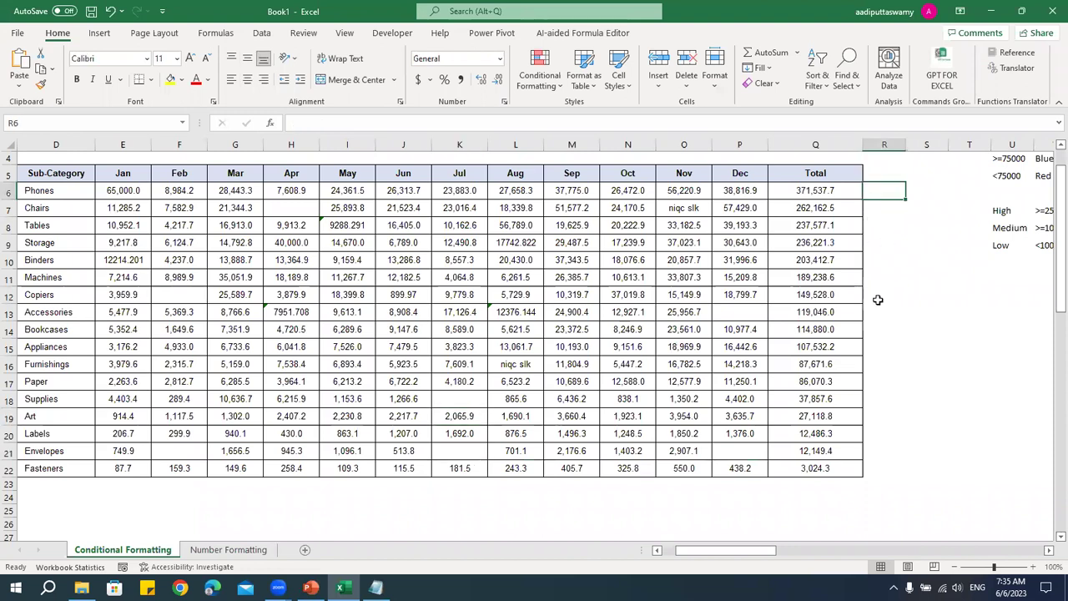
text(=isblank)
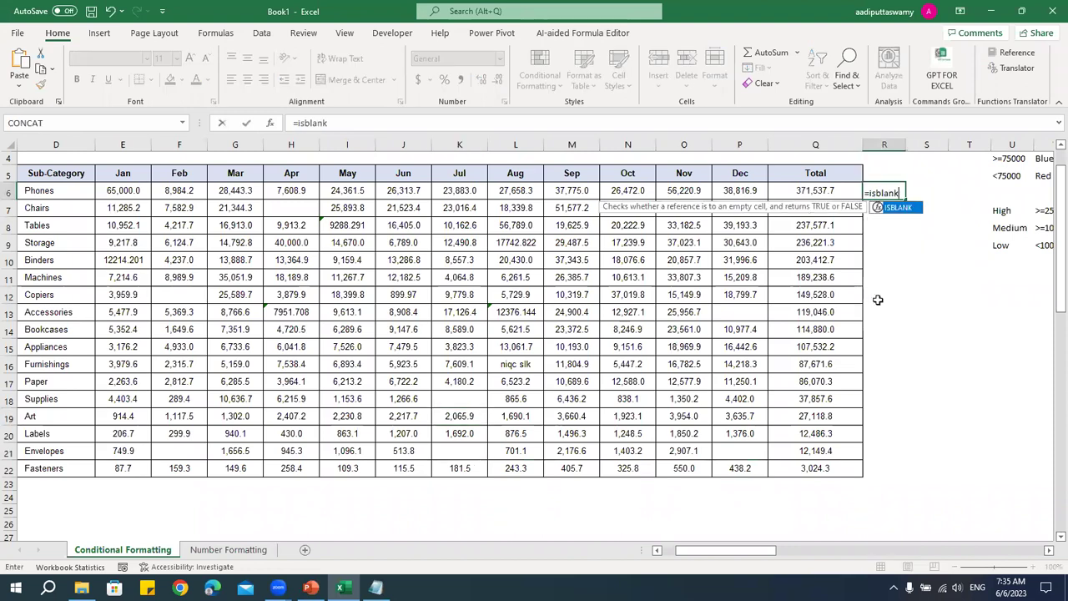
key(Tab)
key(Left)
key(Left)
key(Left)
key(Left)
key(Left)
key(Left)
key(Left)
key(Left)
key(Left)
key(Left)
key(Left)
key(Left)
key(Left)
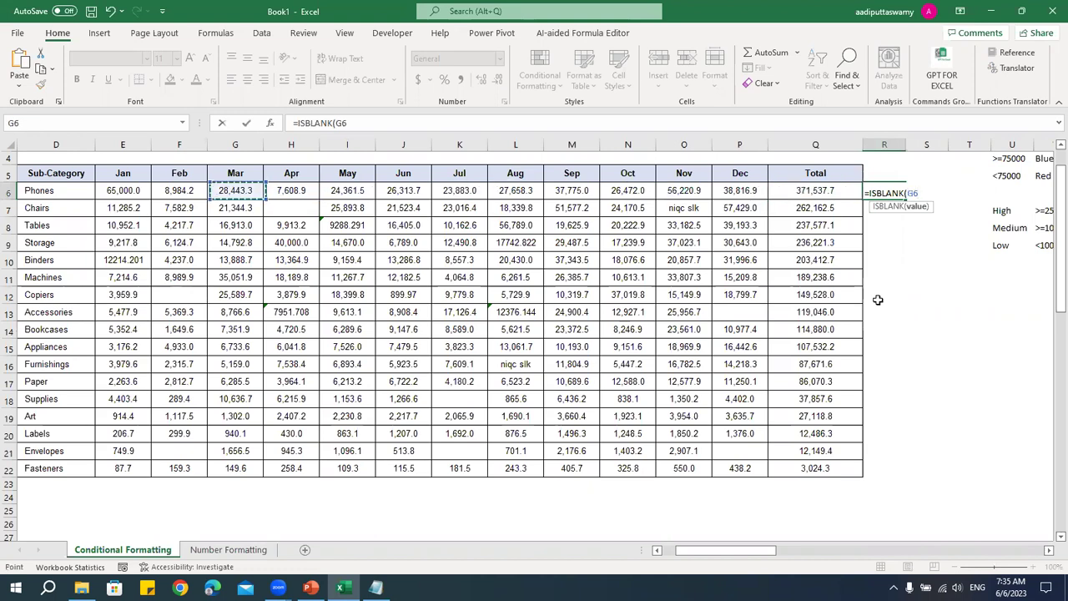
key(Return)
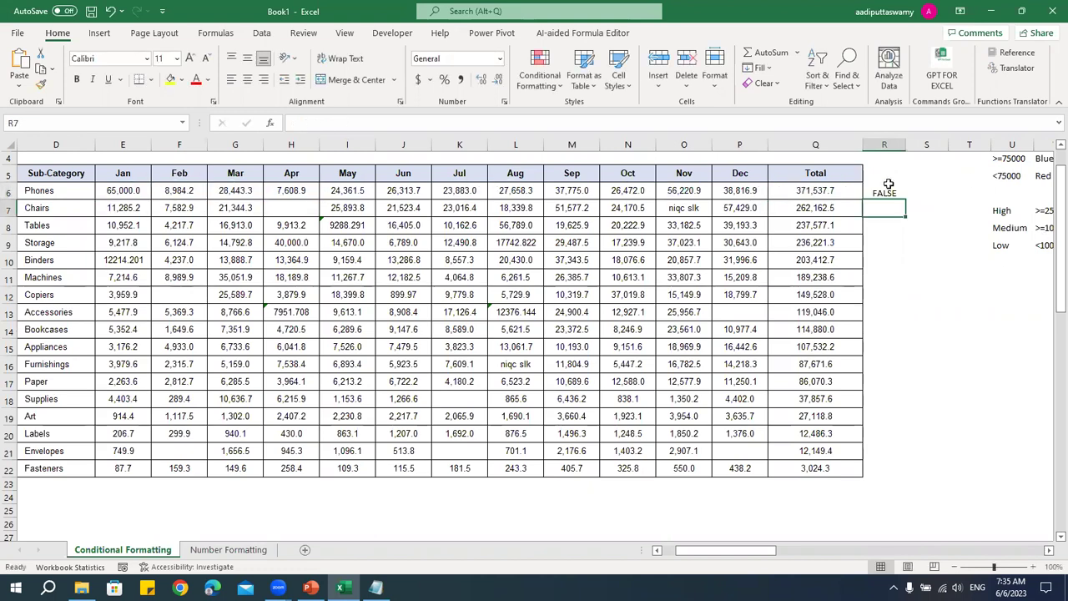
- Copy the ISBLANK(E6) formula text and select the monthly figures E6:Q22
click(885, 191)
click(292, 124)
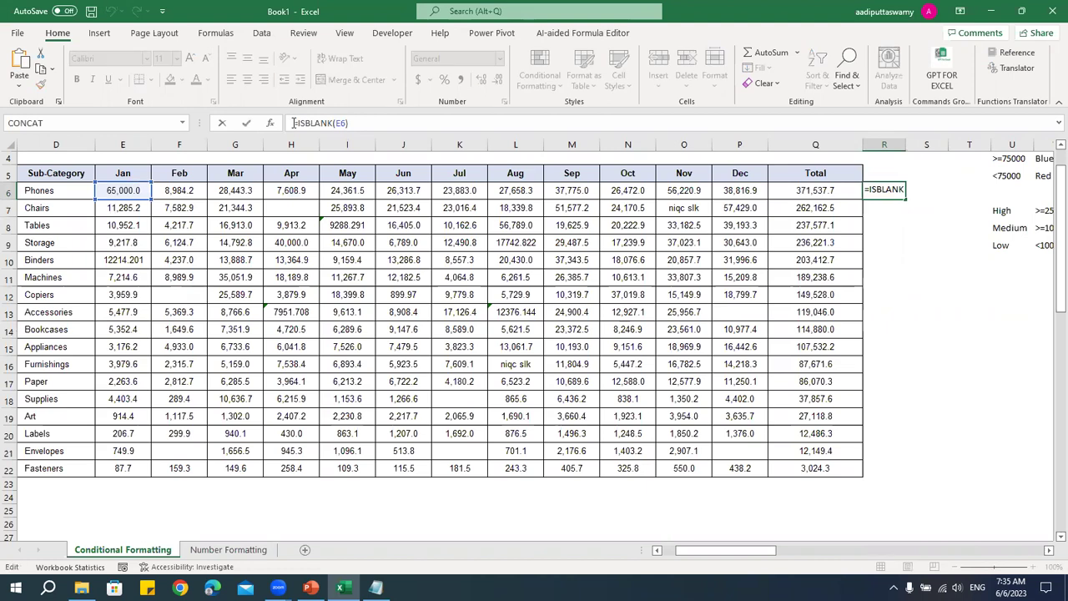
drag(296, 122, 349, 124)
key(ctrl+c)
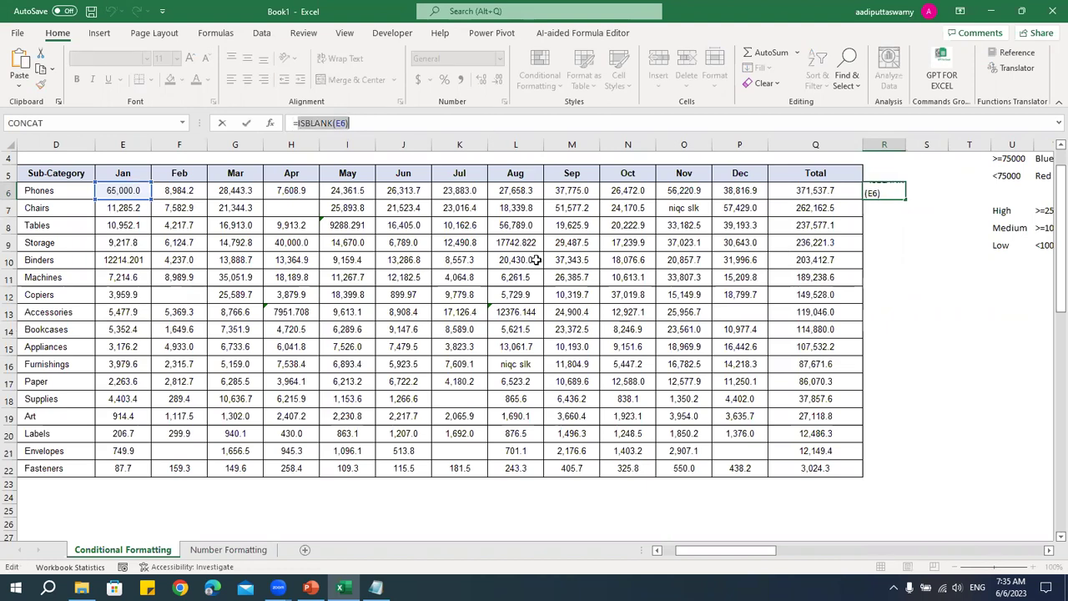
key(Escape)
drag(136, 195, 818, 470)
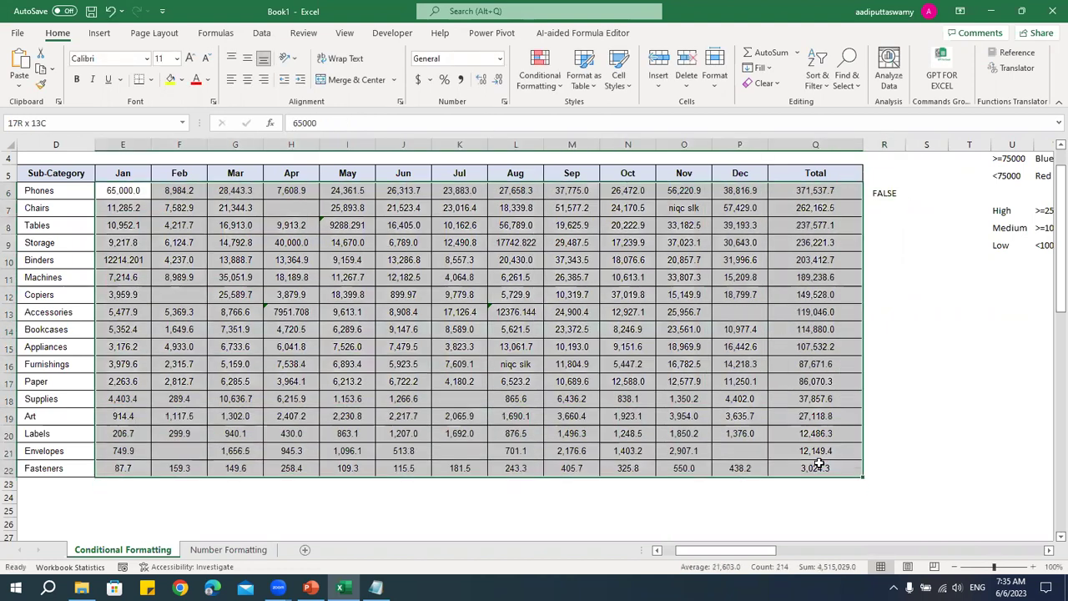
- Create a formula rule =ISBLANK(E6) with a light gold fill for E6:Q22
click(541, 83)
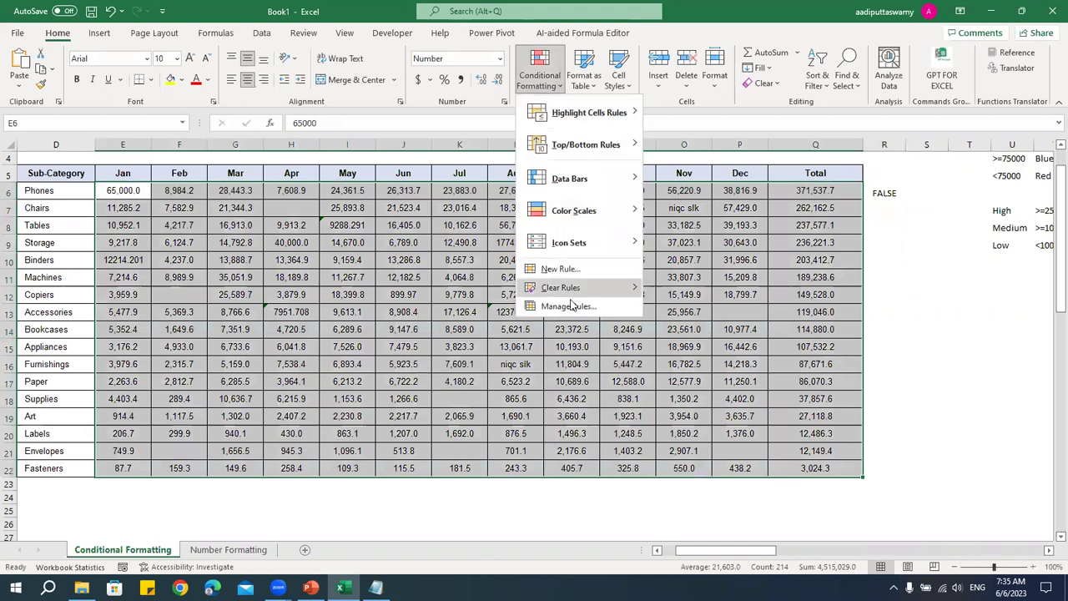
click(561, 269)
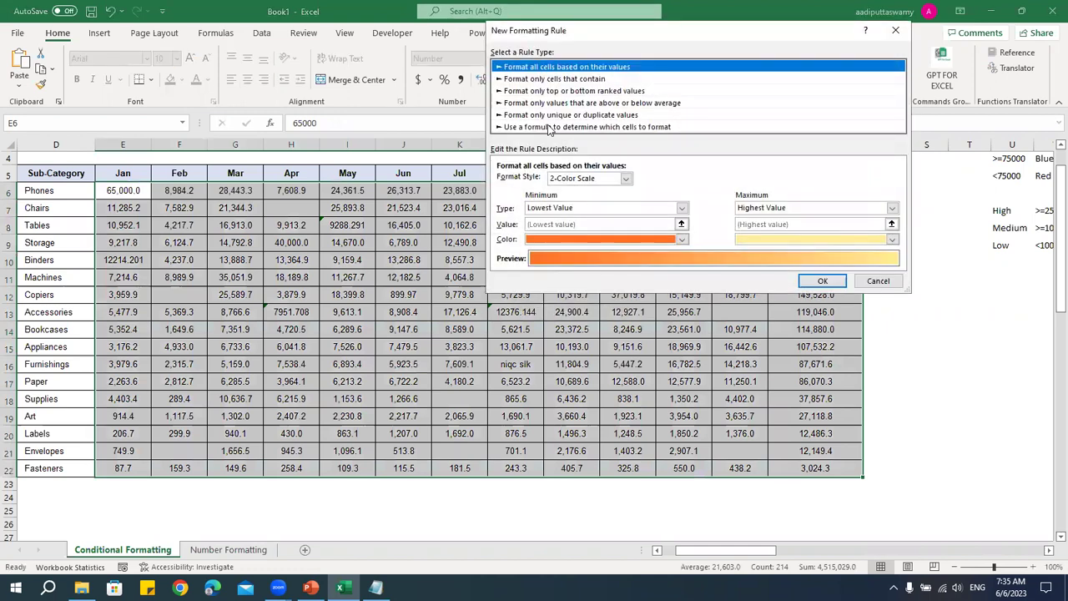
click(551, 127)
click(549, 181)
key(ctrl+v)
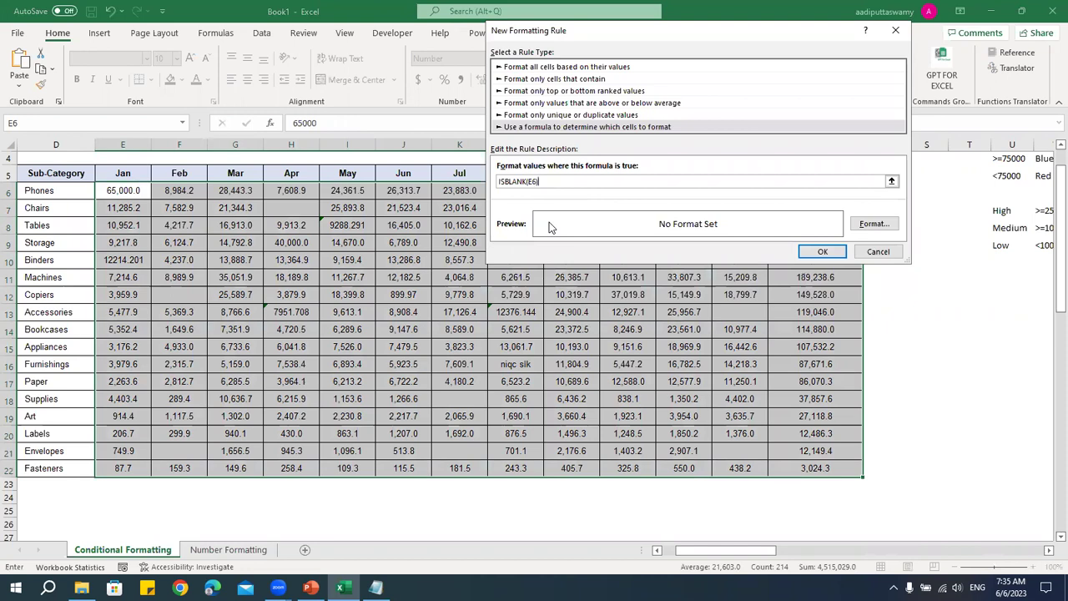
click(874, 224)
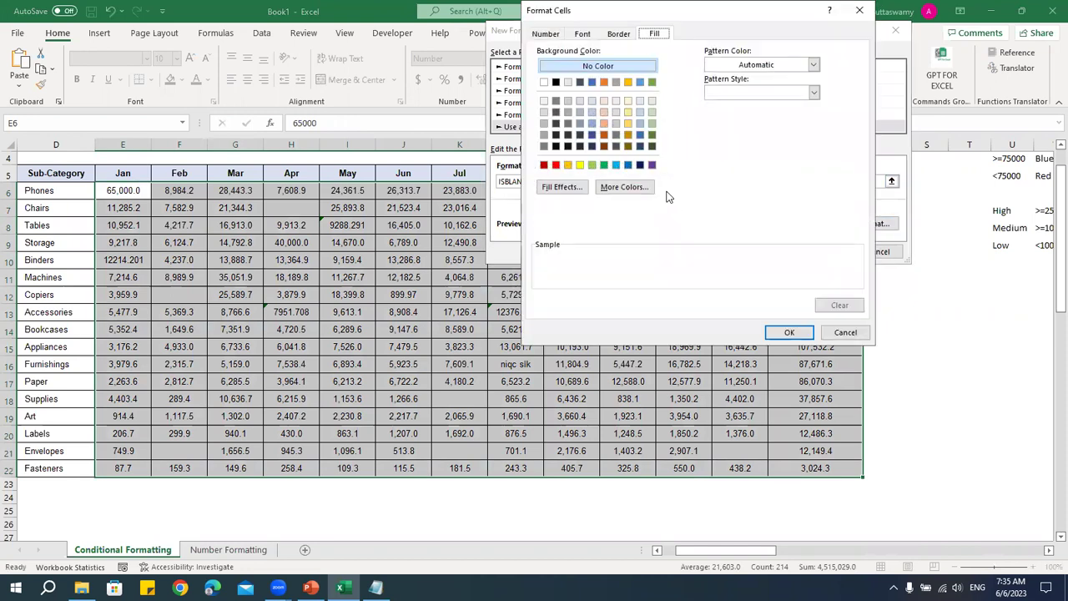
click(628, 123)
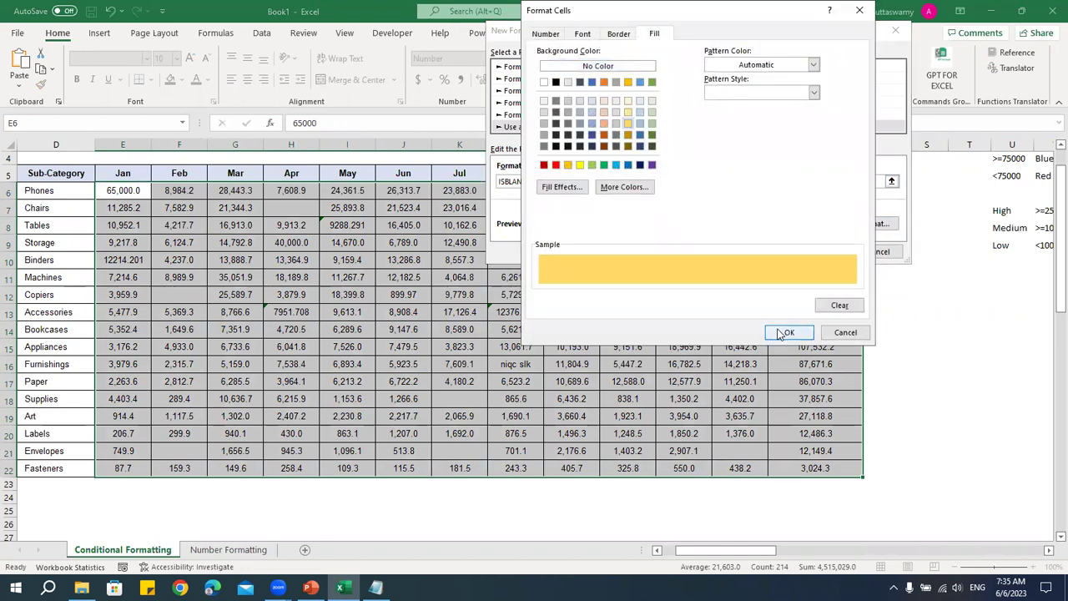
click(789, 332)
click(822, 252)
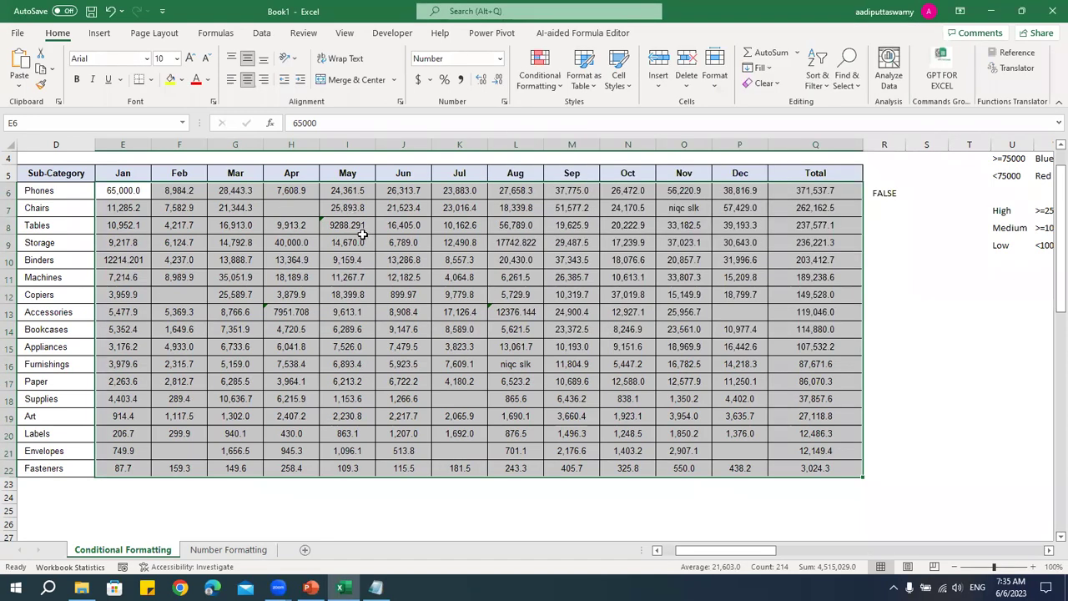
- Correct the blank-cell rule's formula through Manage Rules and apply it
key(ctrl+1)
key(Escape)
click(539, 68)
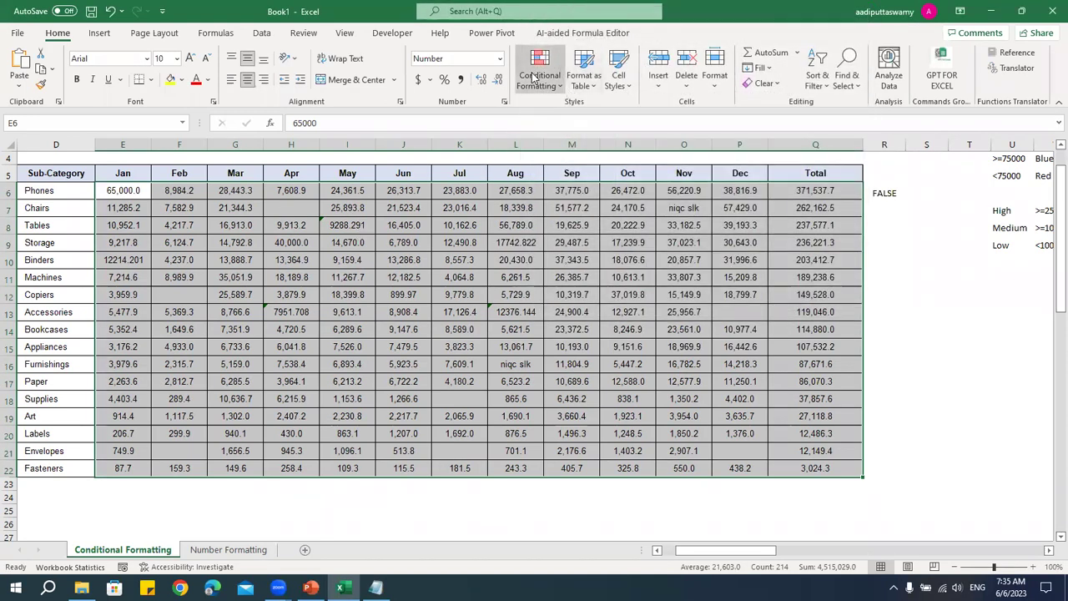
click(538, 306)
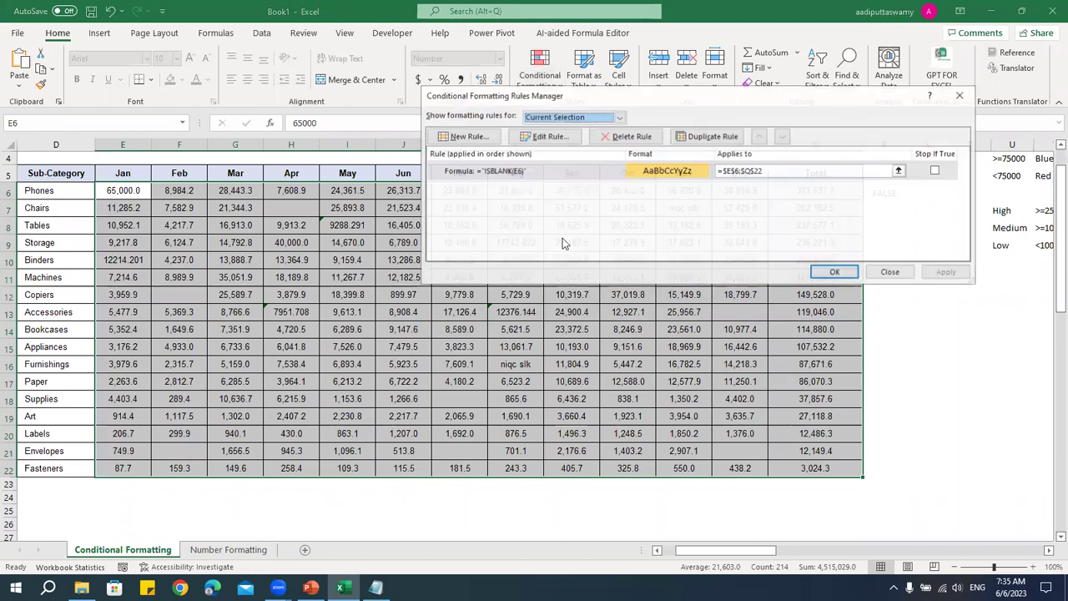
double_click(545, 172)
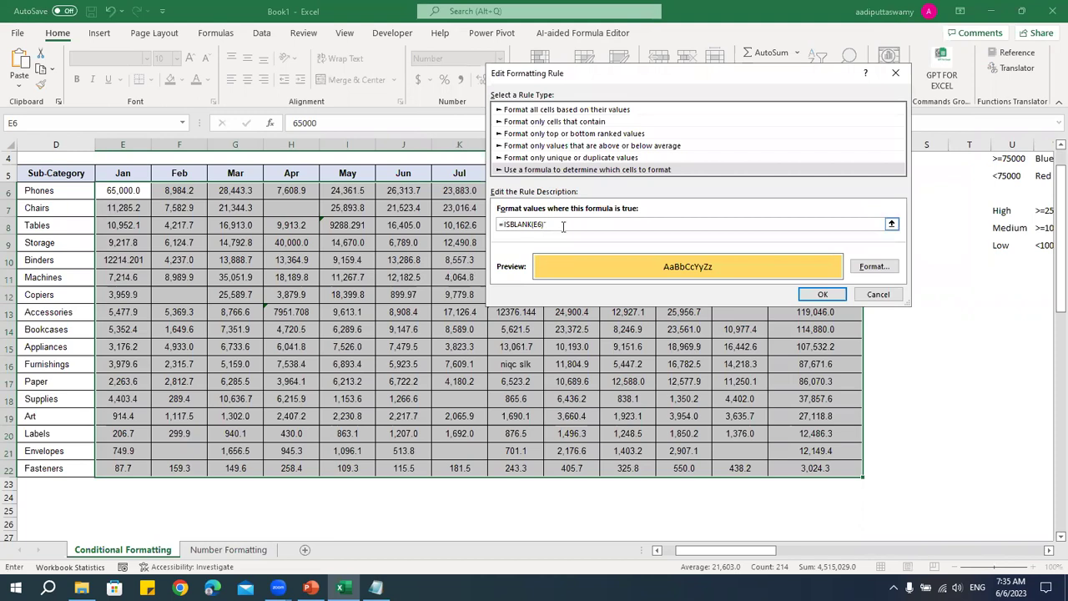
click(833, 294)
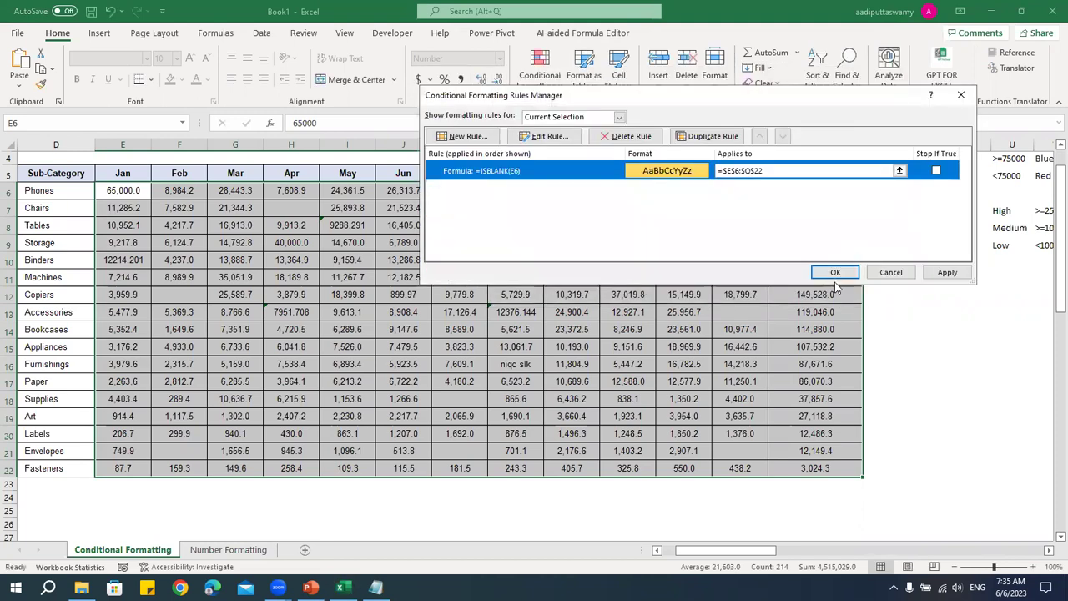
click(832, 274)
- Check gold-filled blanks such as Chairs April and Envelopes July, then reselect E6:Q22
click(451, 281)
click(301, 209)
click(458, 399)
click(457, 455)
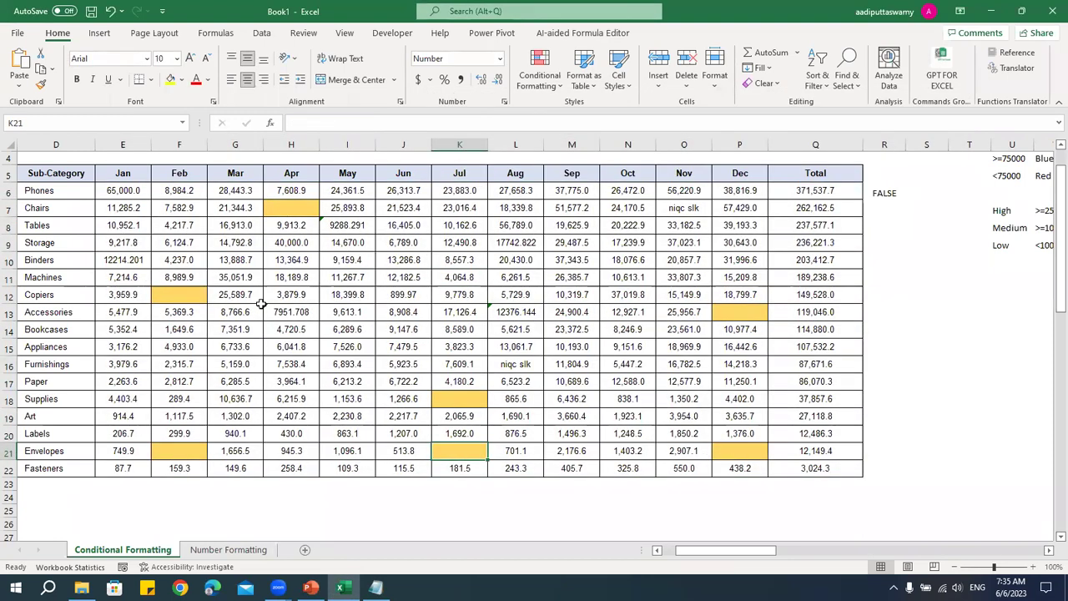
drag(124, 190, 811, 467)
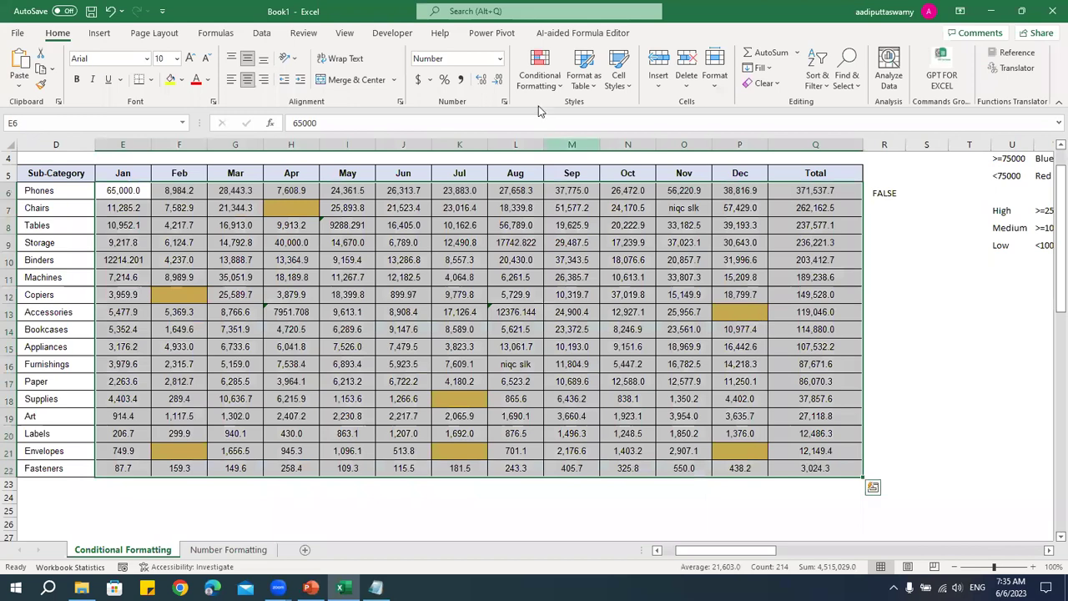
- Review the rule list, then clear the formula-based rules from the selected cells
click(540, 71)
click(529, 306)
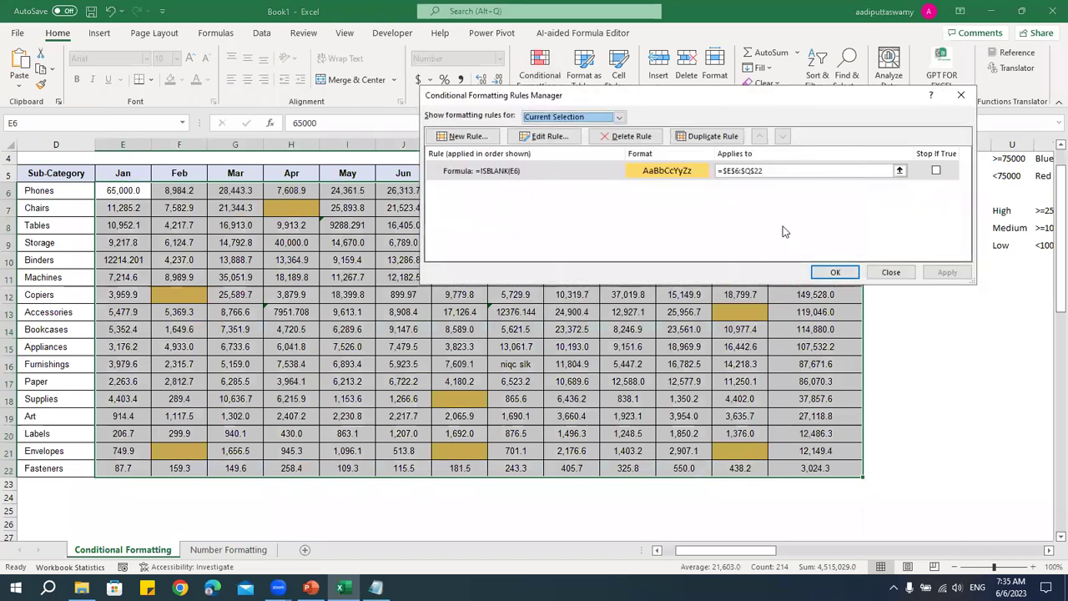
click(814, 269)
click(541, 86)
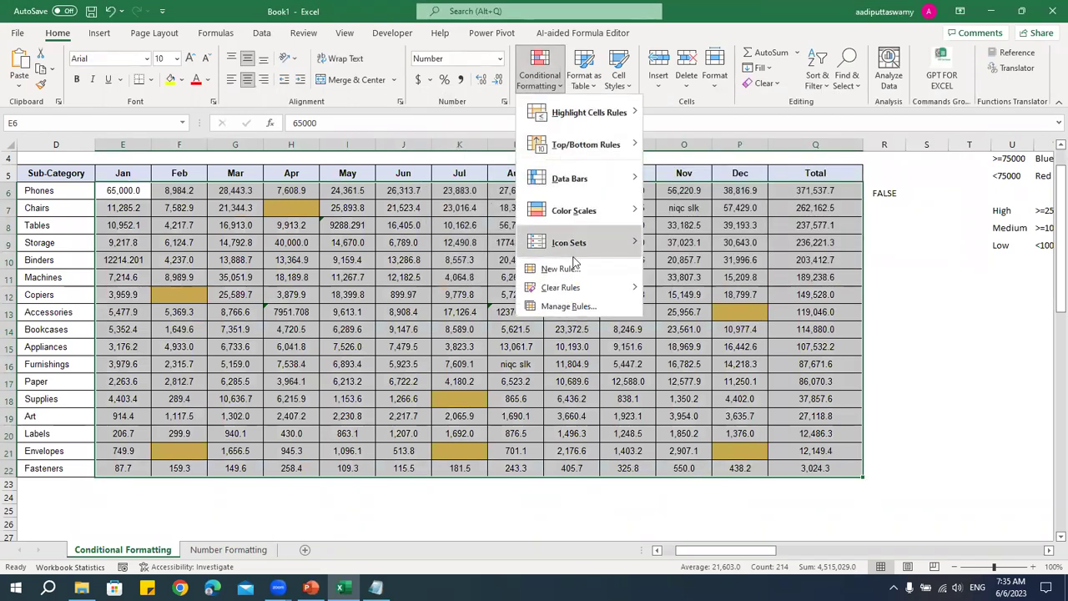
mouse_move(576, 288)
click(716, 290)
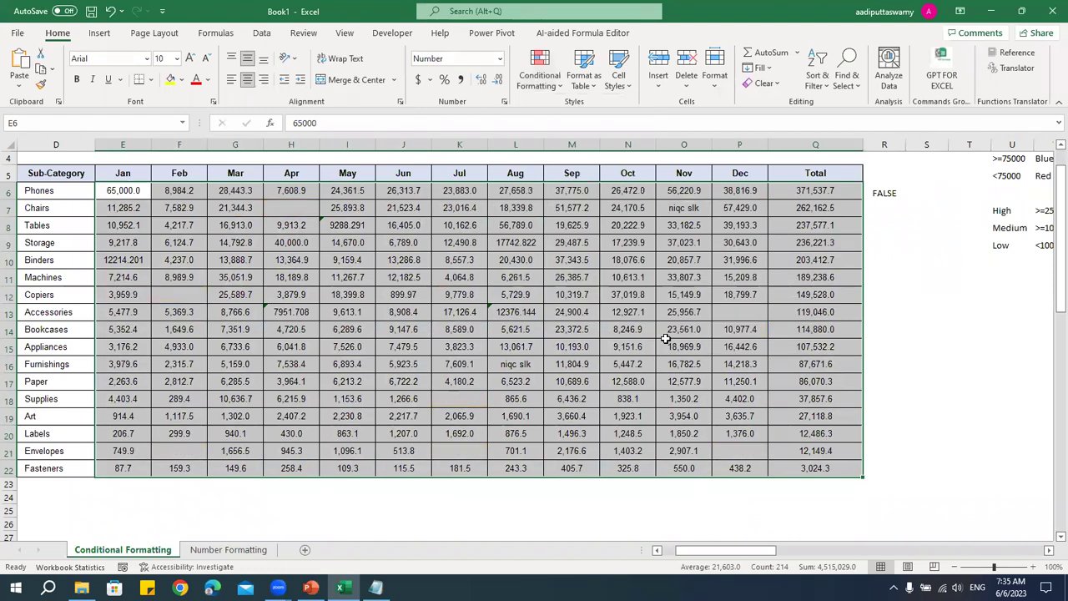
- Add a 'Format only cells that contain' Blanks rule with a light gold fill
click(540, 75)
click(558, 269)
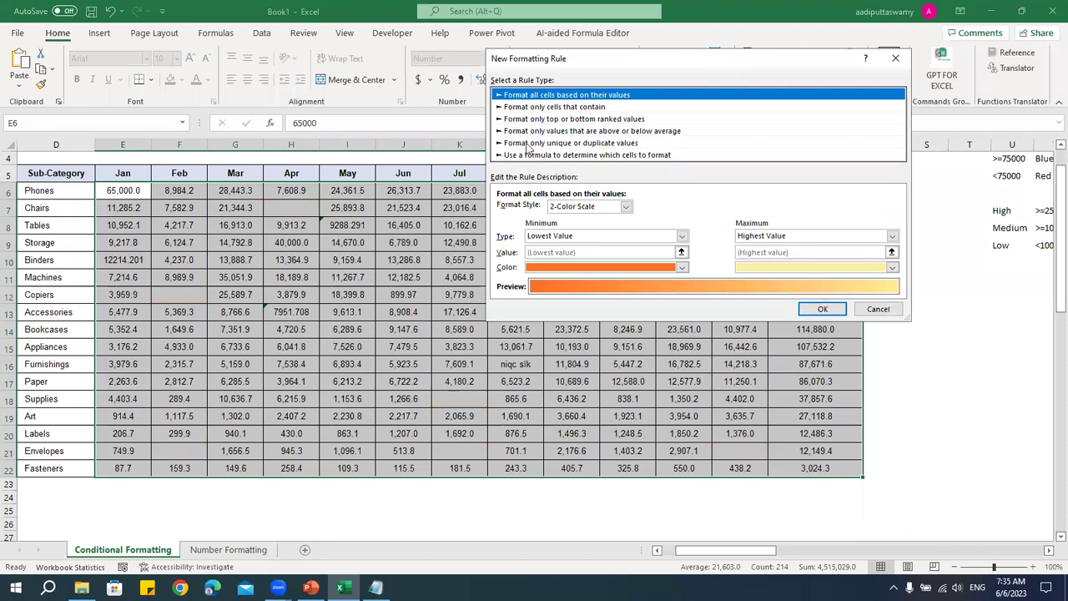
click(540, 109)
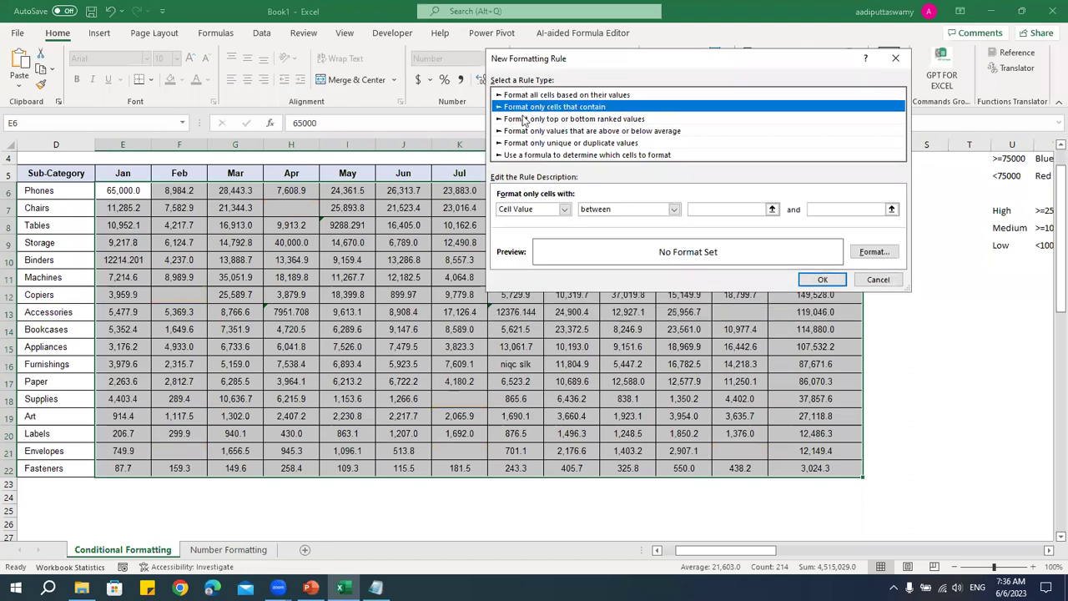
click(560, 211)
click(534, 246)
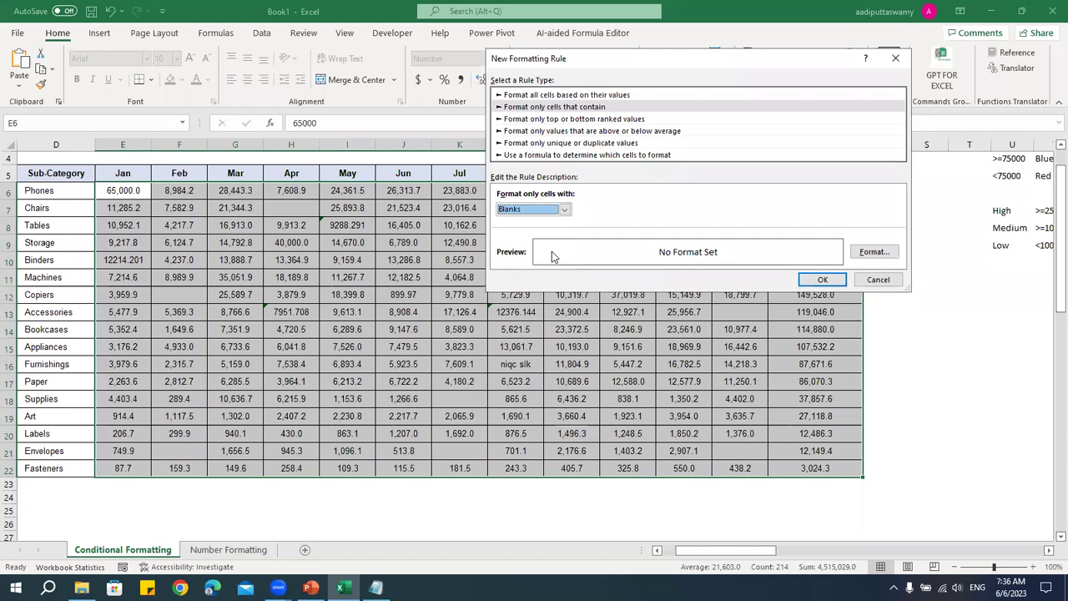
click(872, 252)
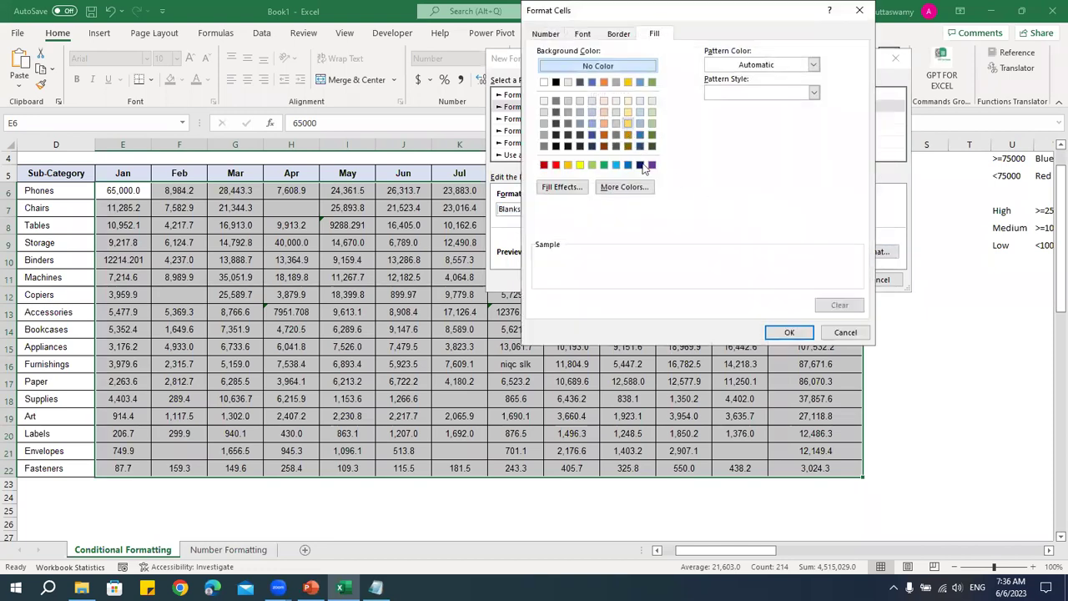
click(627, 123)
key(Return)
click(818, 279)
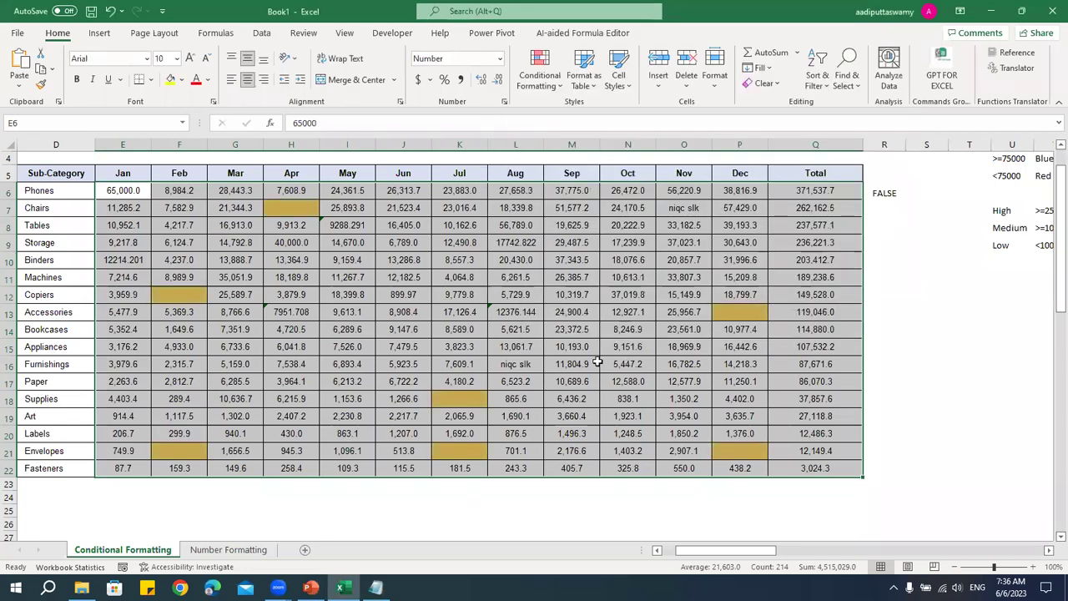
- Review the gold blanks and R6's ISBLANK formula, then scroll right toward the attendance grid
click(572, 364)
double_click(879, 192)
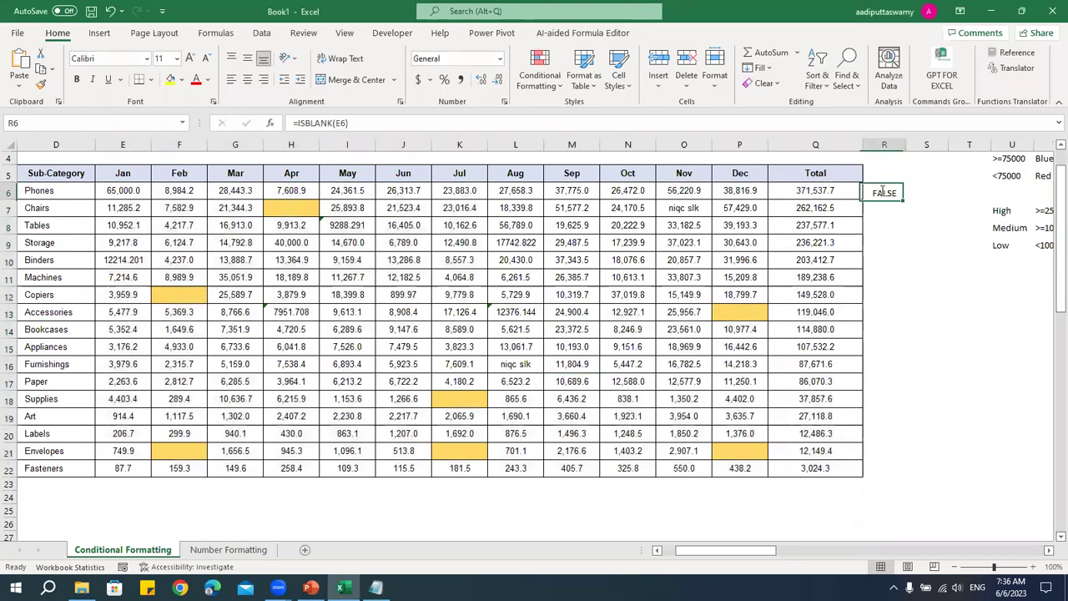
key(Escape)
drag(142, 195, 817, 472)
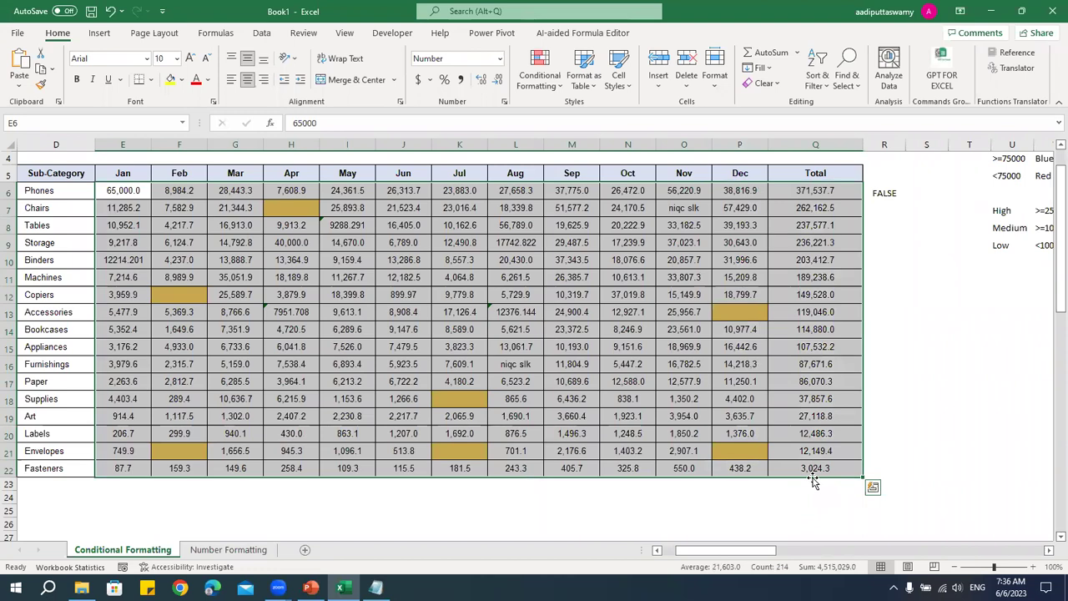
click(635, 346)
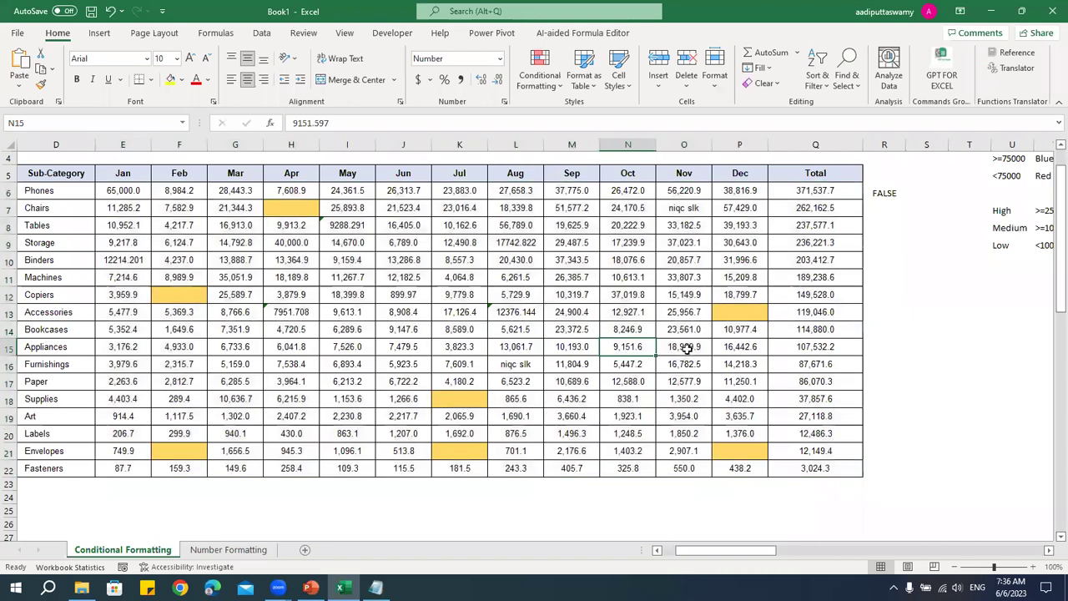
drag(727, 557, 818, 551)
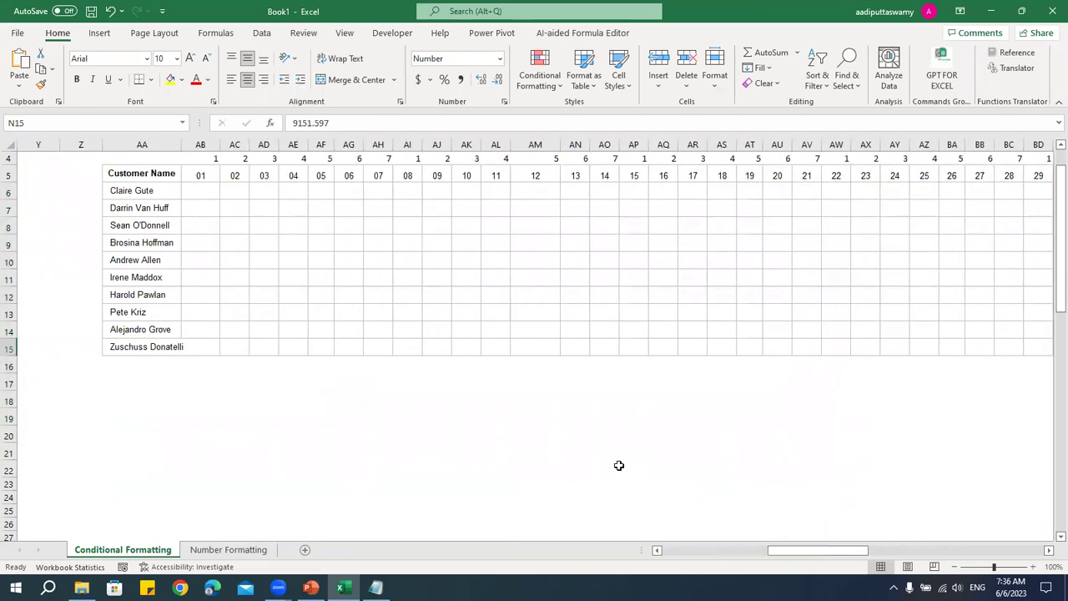
- Delete the existing weekday numbers from row 4 across AB4:BF4
scroll(186, 197, up, 1)
drag(204, 199, 939, 200)
key(Delete)
click(700, 334)
drag(803, 551, 778, 561)
- Check the start date in AB2 and the day-header formulas from AB5, then select AB4
click(340, 170)
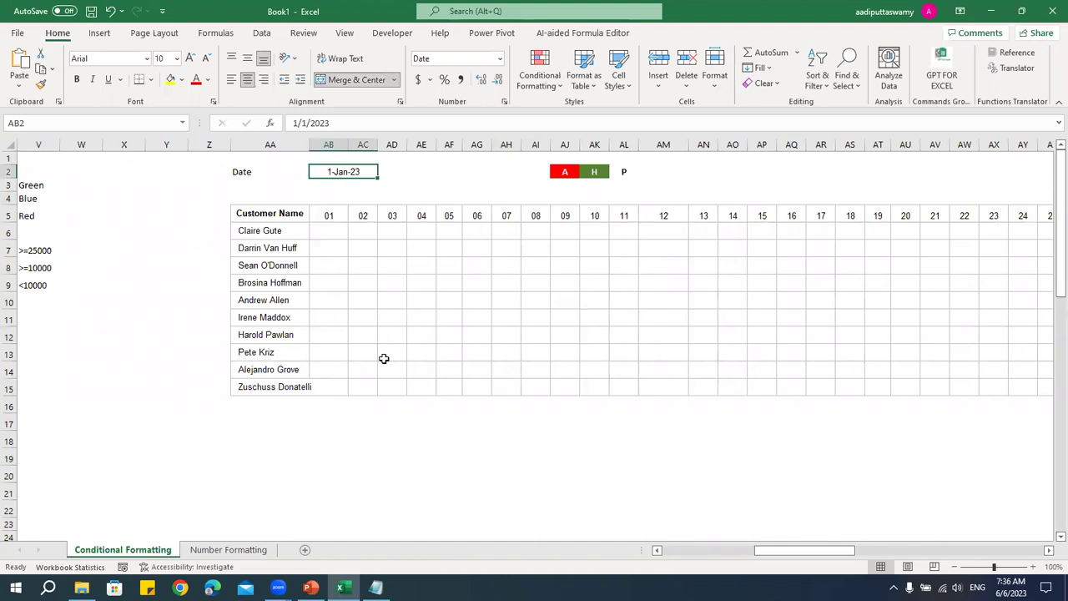
click(327, 213)
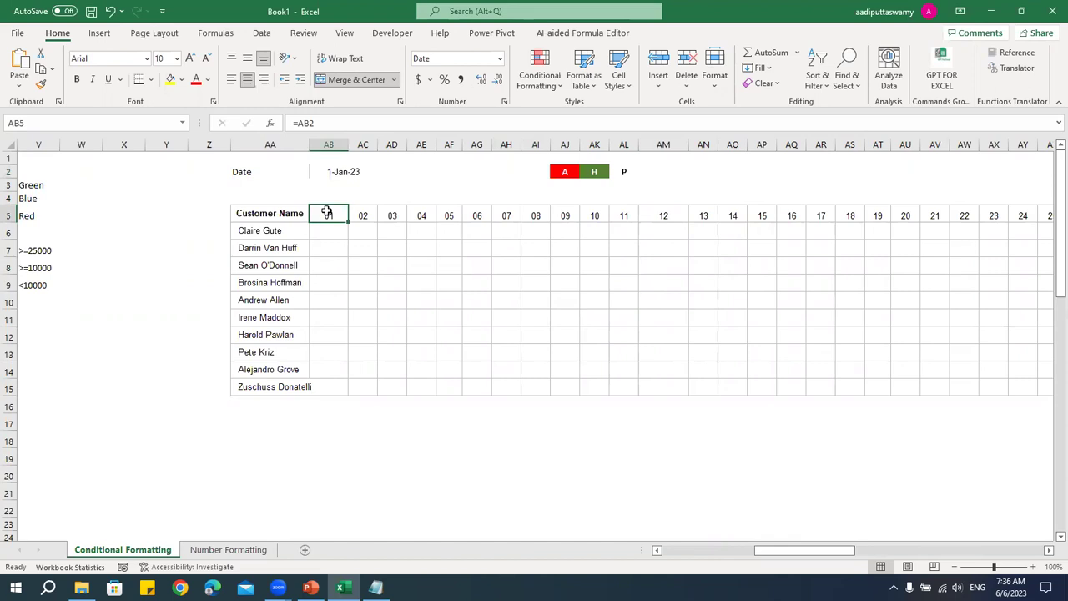
drag(330, 216, 933, 219)
drag(823, 550, 790, 557)
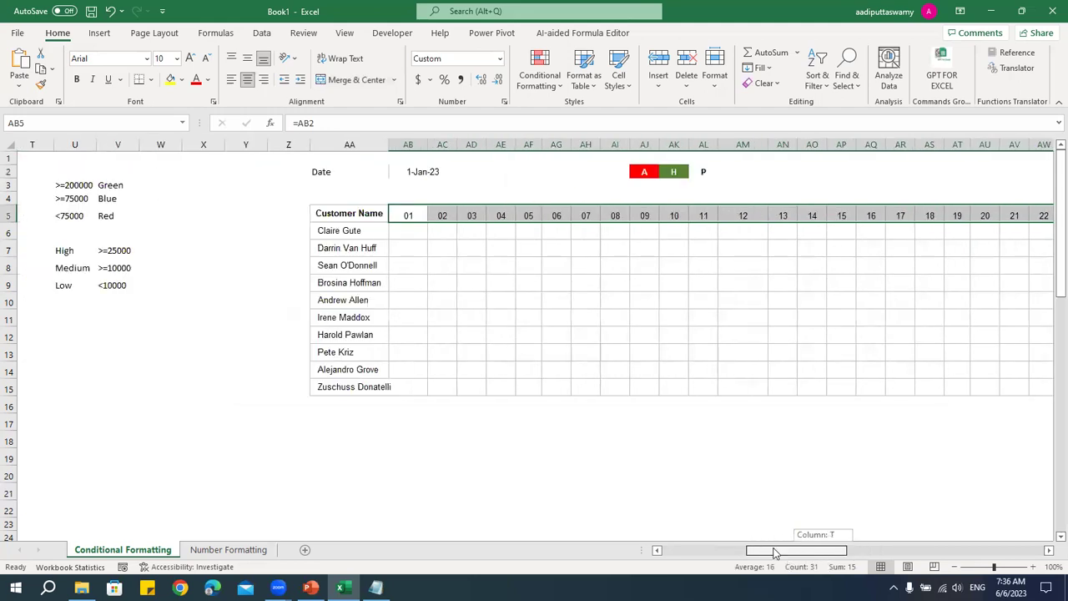
click(558, 340)
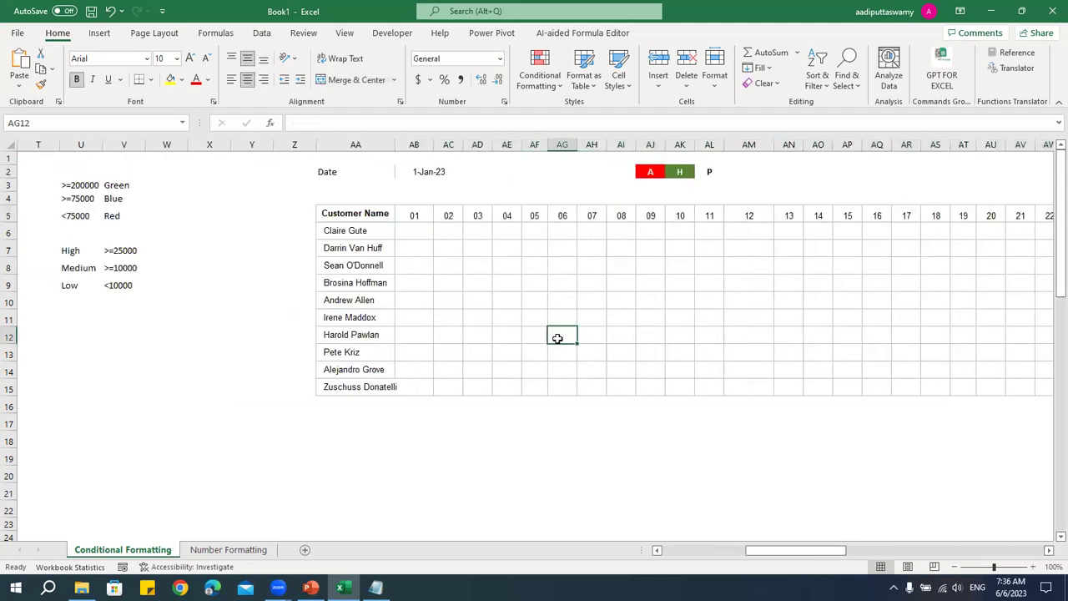
click(421, 196)
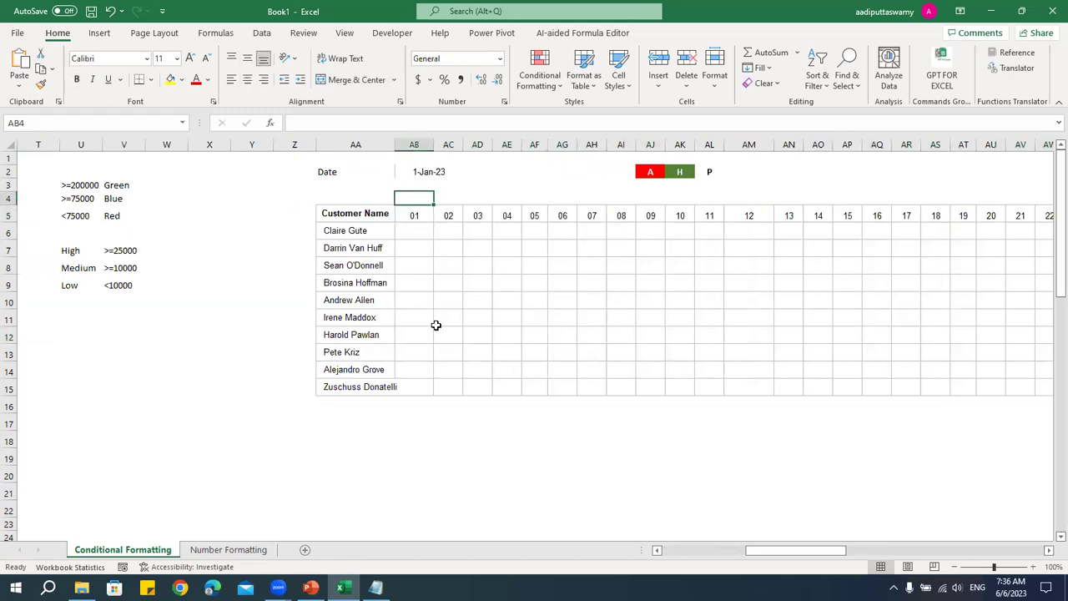
- Enter =WEEKDAY(AB5) in AB4 and fill it right to BF4
click(421, 214)
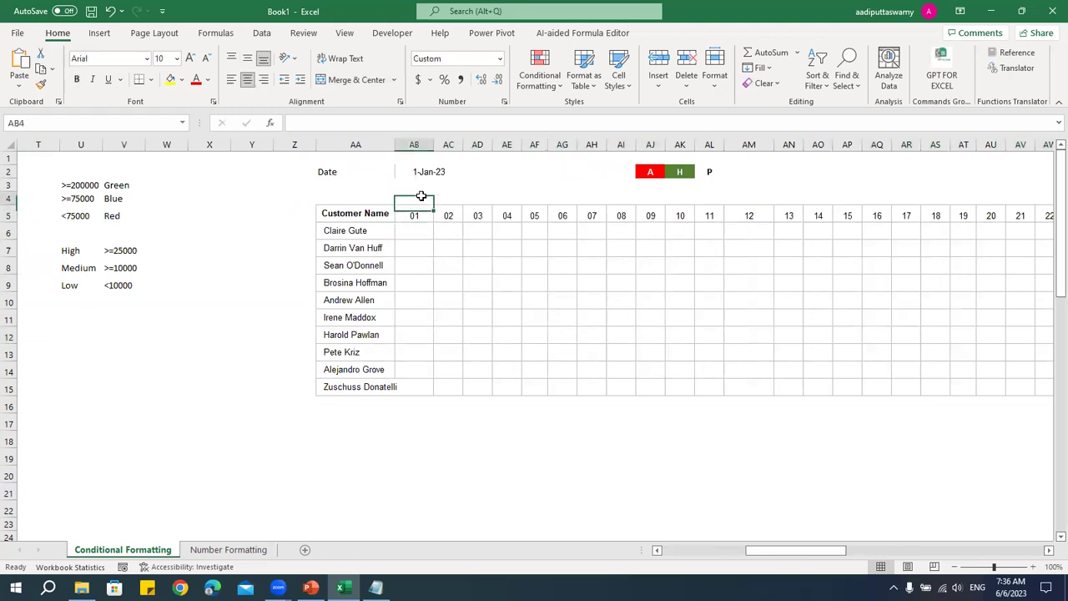
click(419, 199)
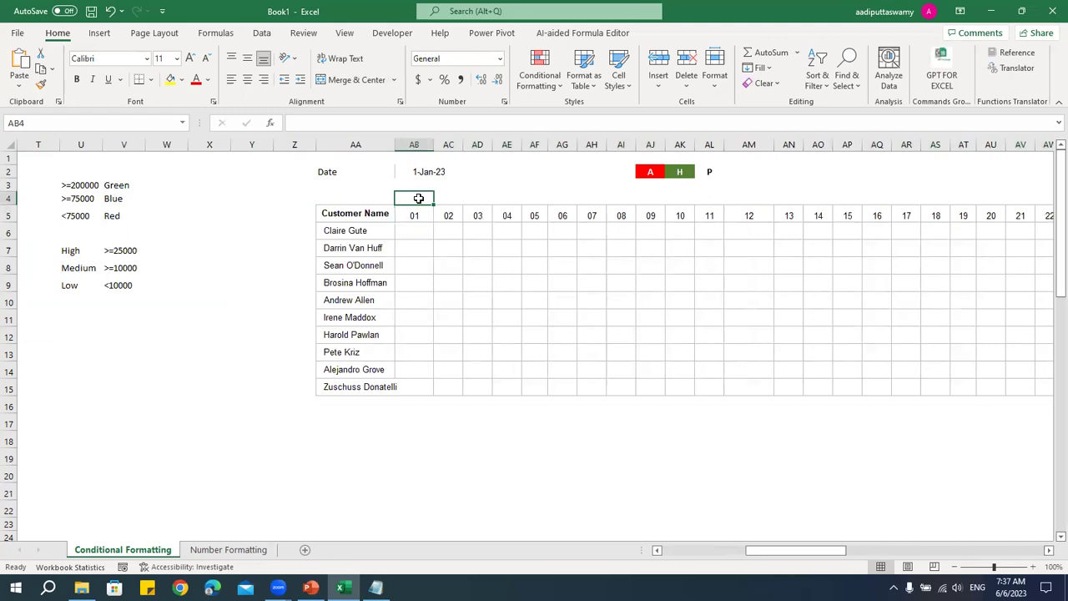
text(=weekday)
key(Tab)
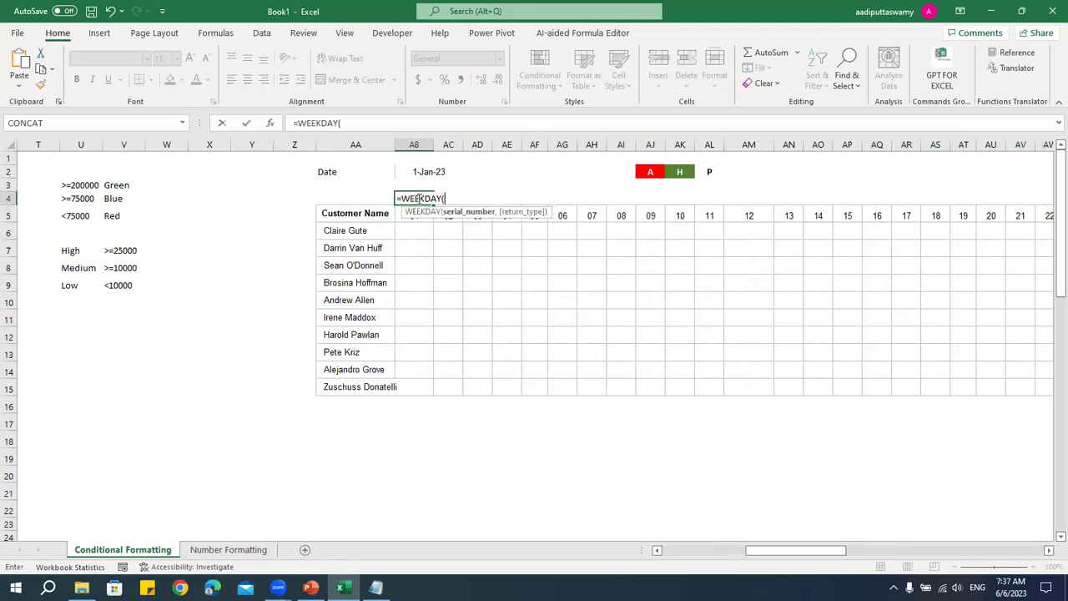
key(Down)
key(Return)
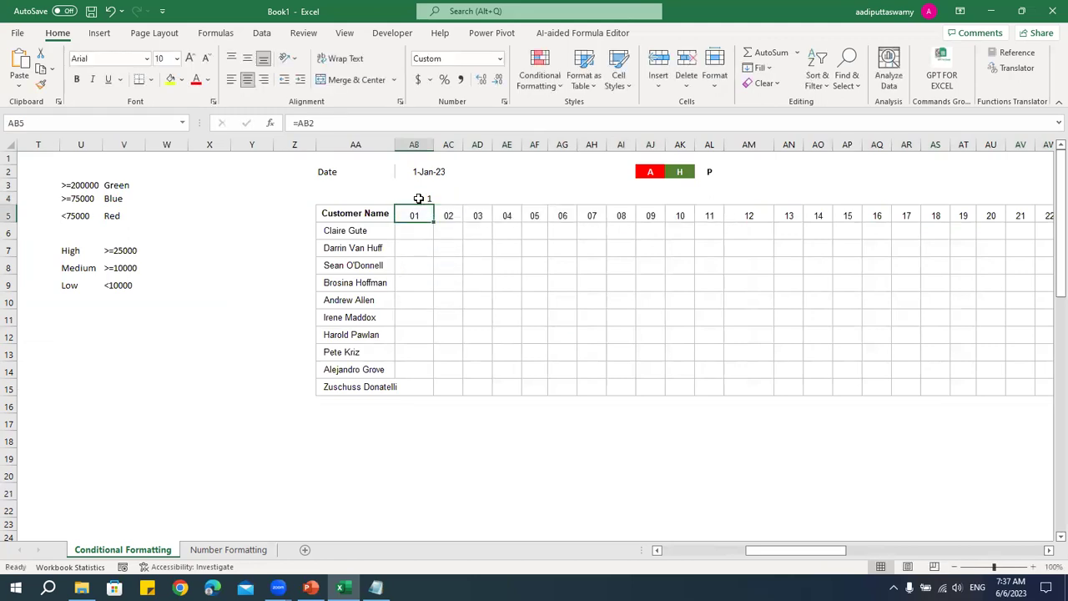
key(Up)
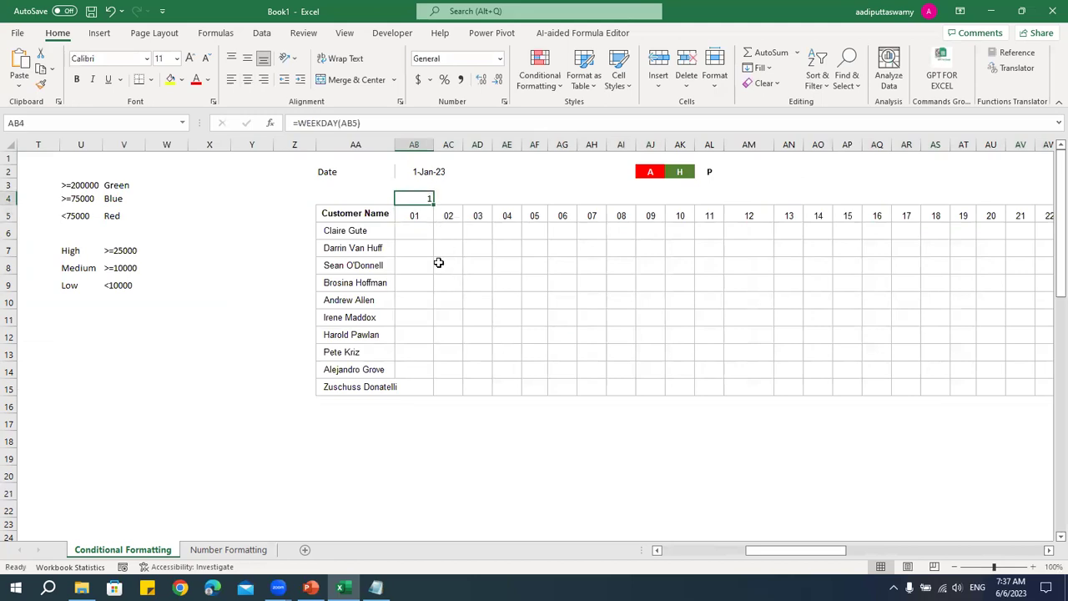
drag(433, 203, 955, 210)
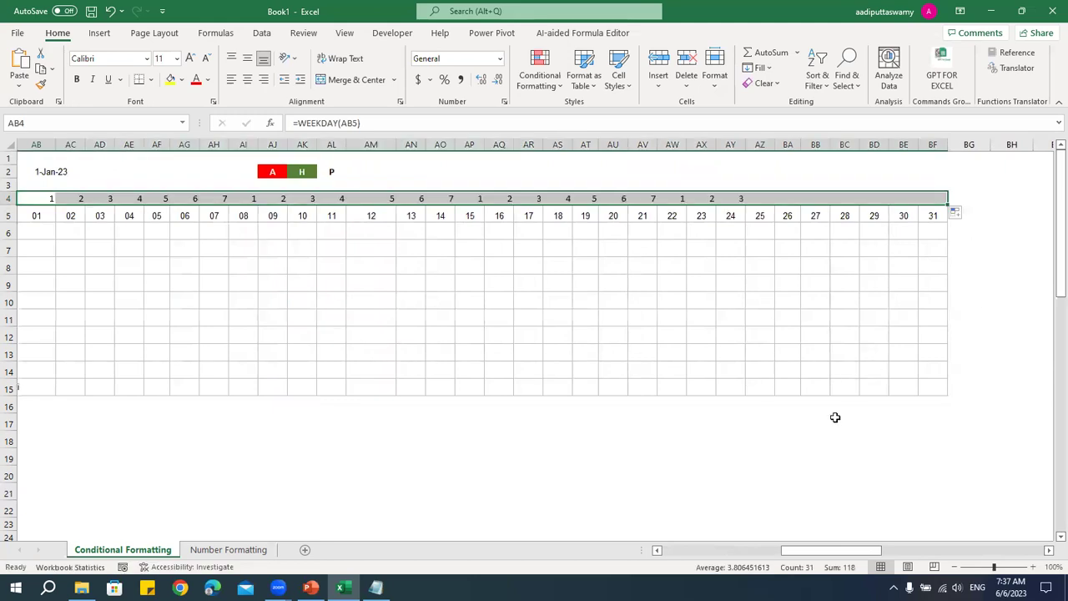
mouse_move(841, 553)
mouse_down()
mouse_move(810, 558)
mouse_move(849, 557)
mouse_up()
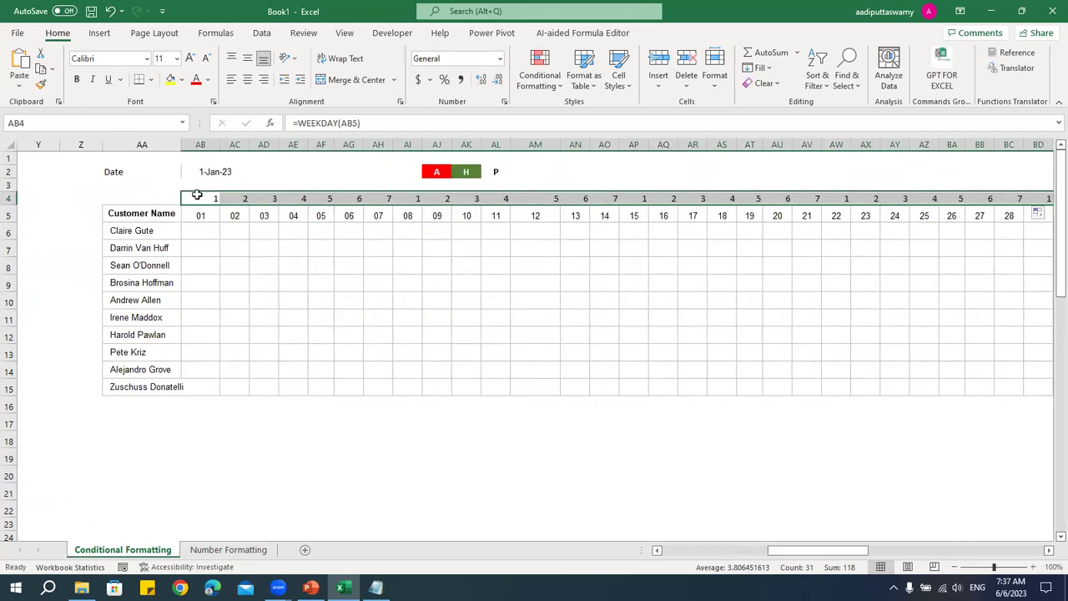
- Check the weekday numbers for days 01–08 and start a weekend-test formula in AB3
drag(198, 198, 612, 198)
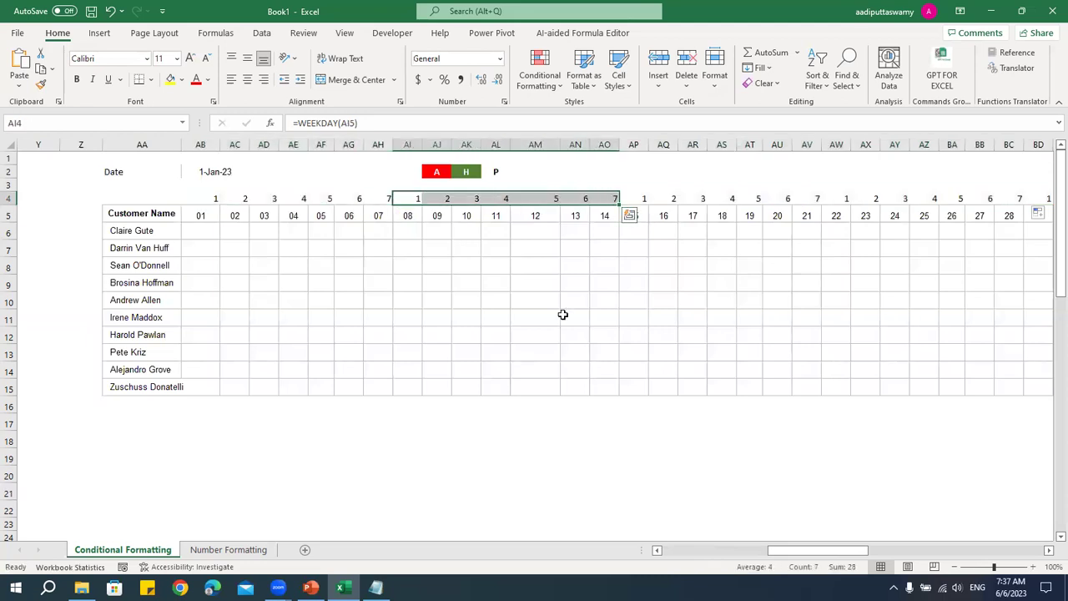
drag(201, 198, 380, 198)
click(406, 384)
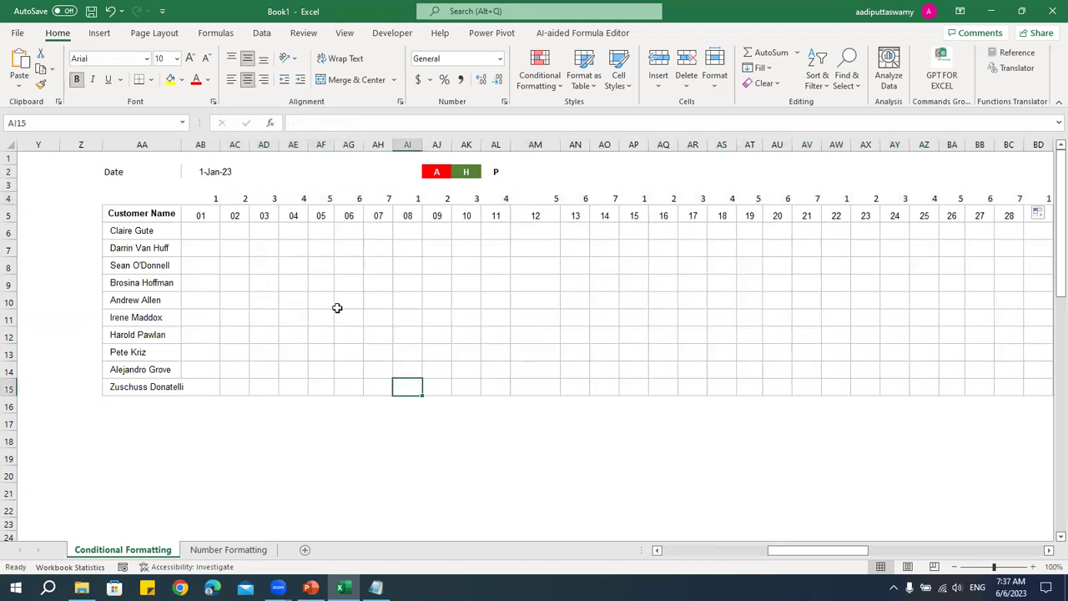
drag(210, 228, 209, 390)
drag(386, 231, 389, 387)
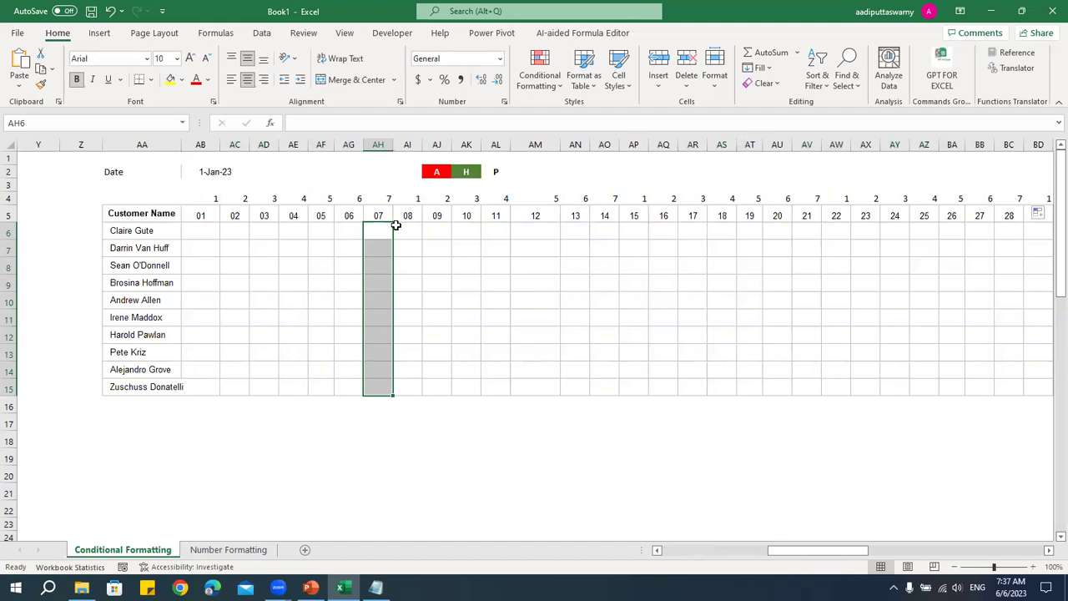
click(385, 199)
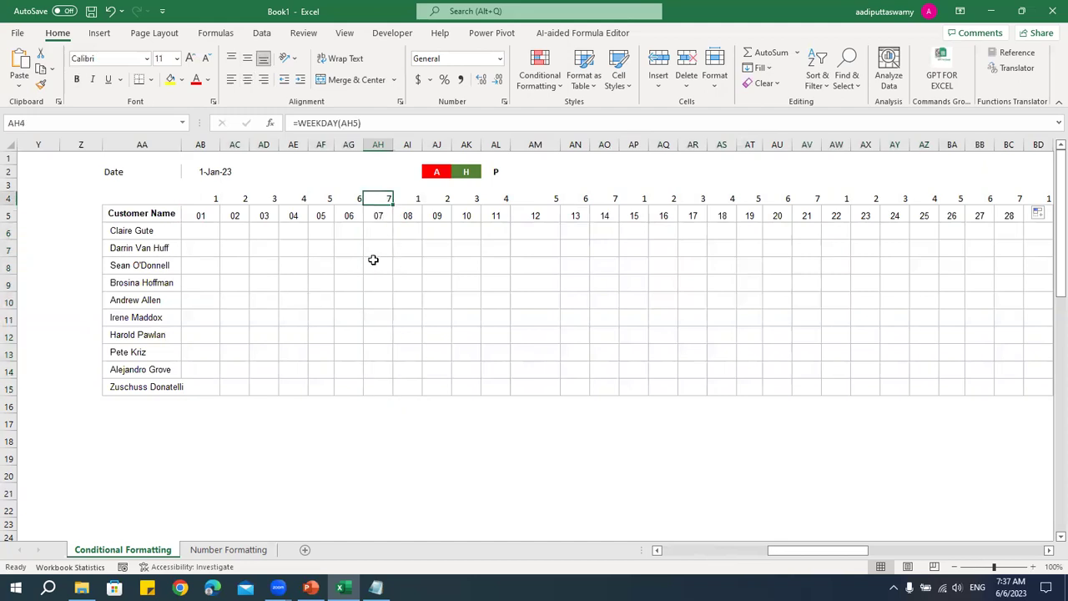
click(417, 197)
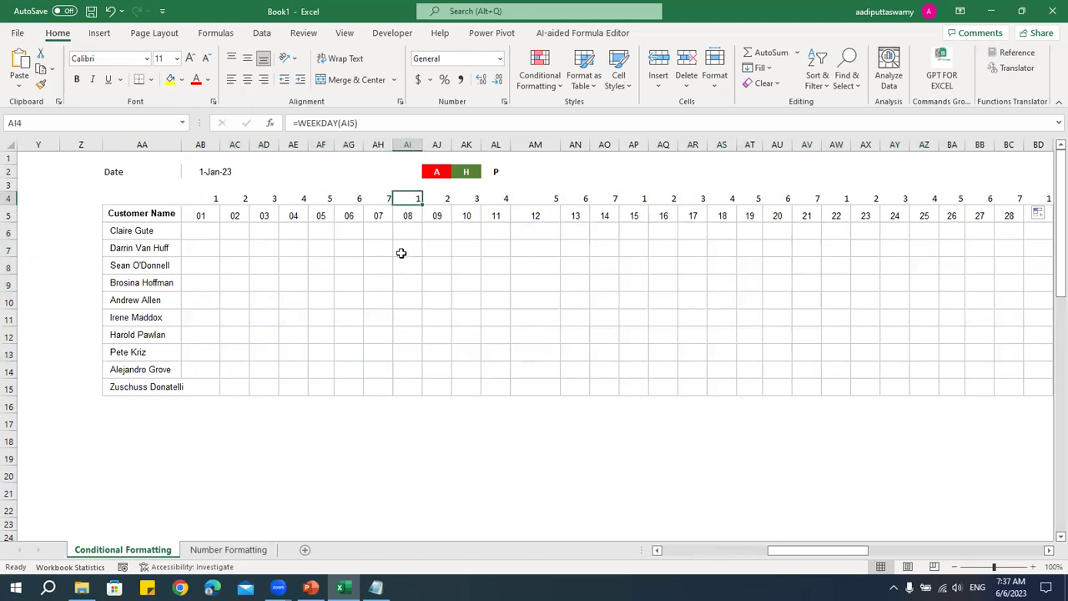
click(218, 186)
text(=)
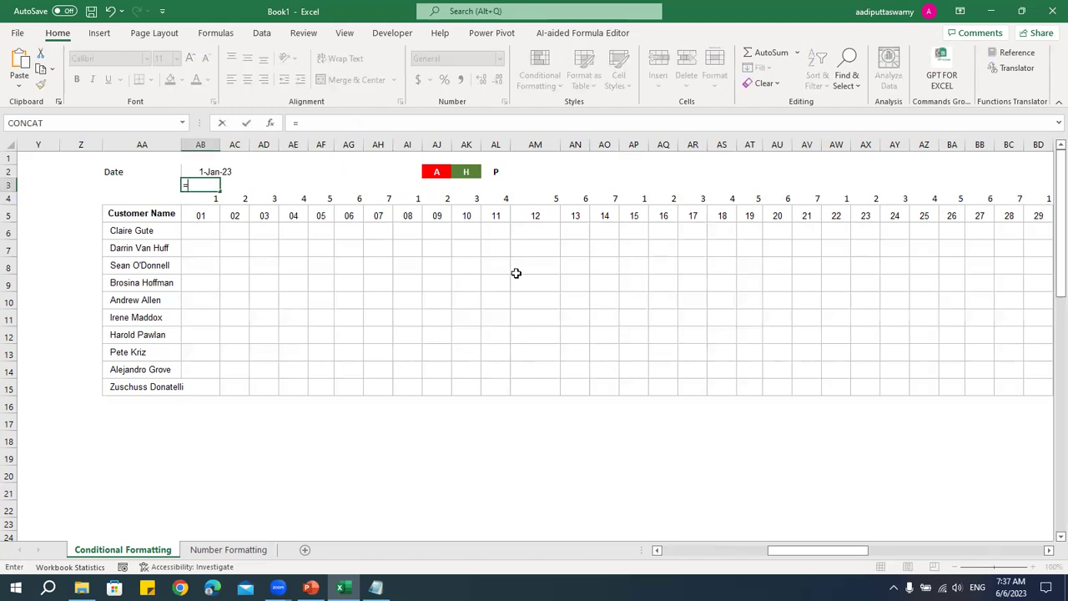
key(Down)
text(=)
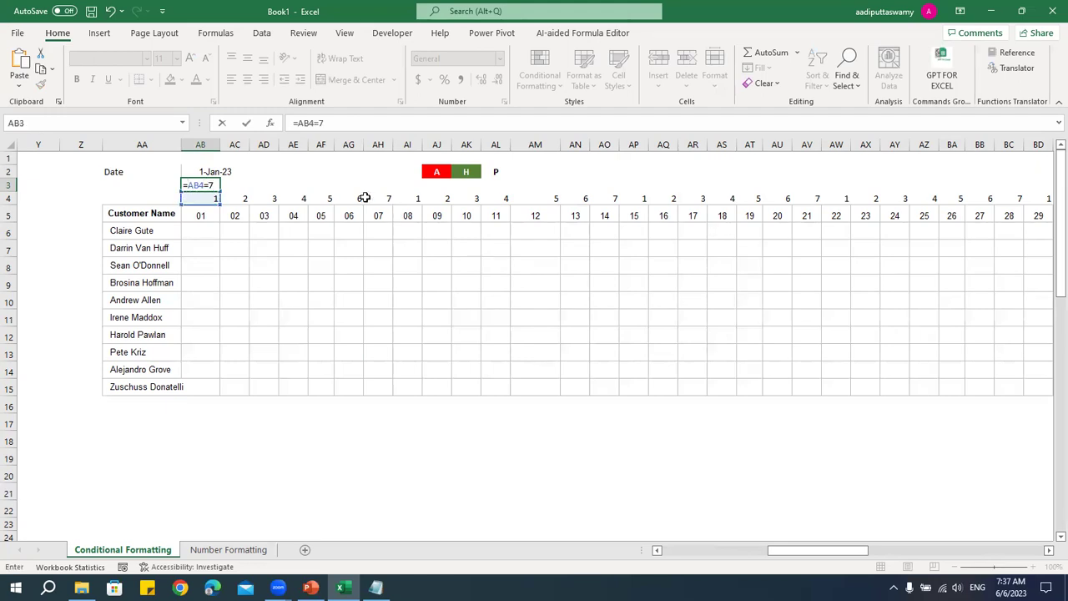
click(187, 185)
text(or()
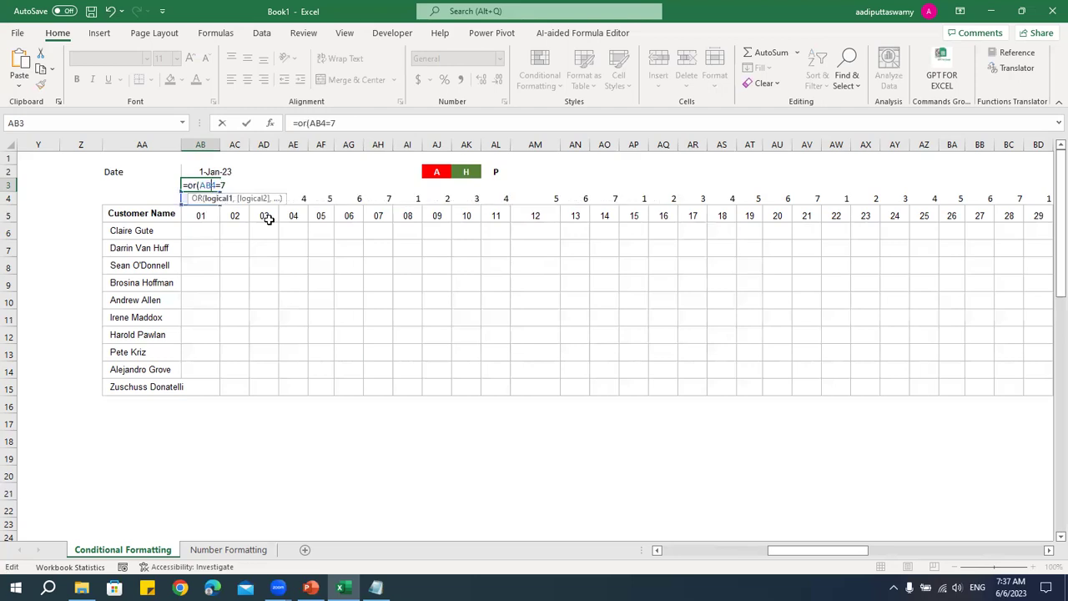
text(,)
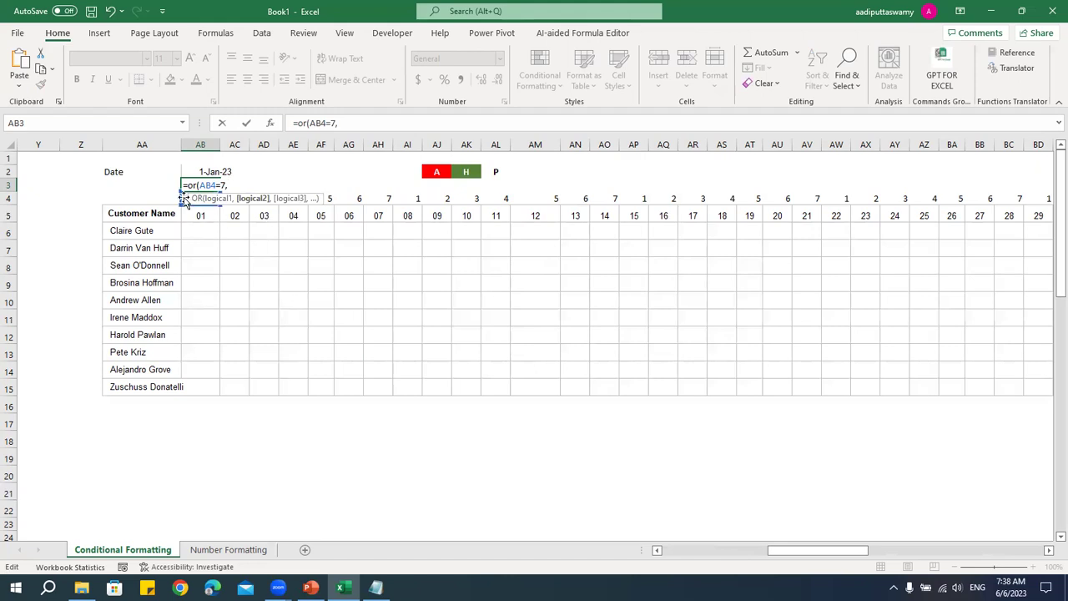
click(178, 205)
key(Right)
text(=1)
key(Return)
key(Up)
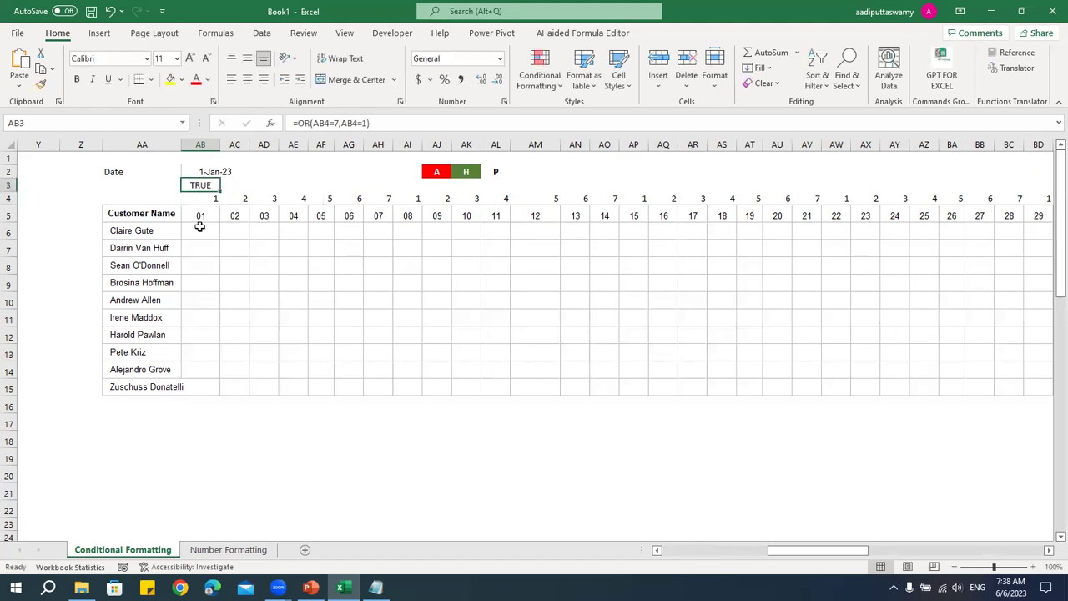
key(shift+Right)
key(shift+Right)
key(shift+Right)
key(shift+Right)
key(shift+Right)
key(shift+Right)
key(shift+Right)
key(shift+Right)
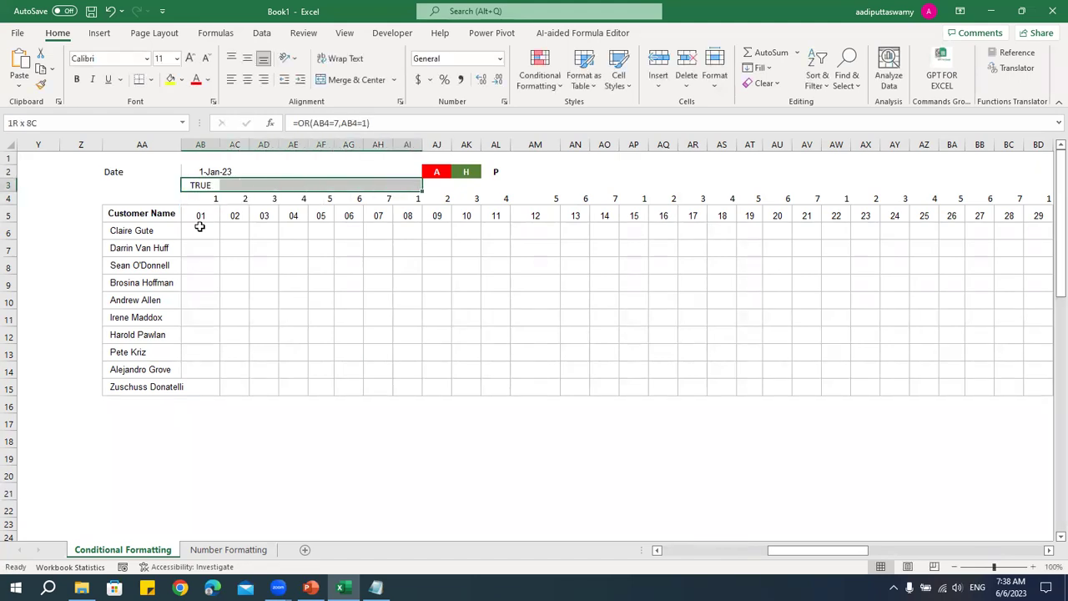
key(shift+Left)
key(ctrl+v)
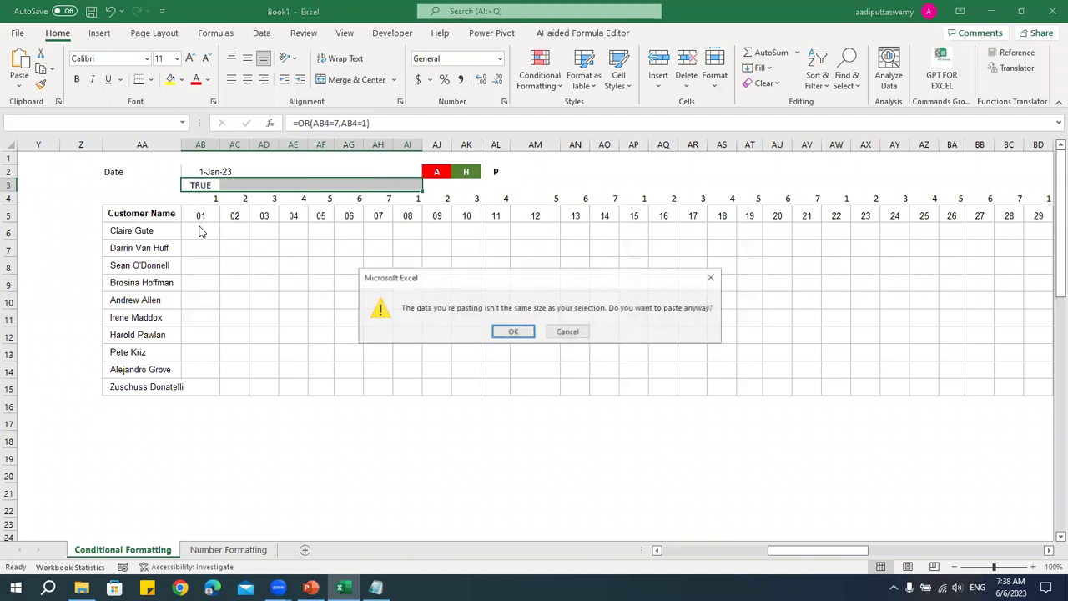
key(Escape)
key(ctrl+r)
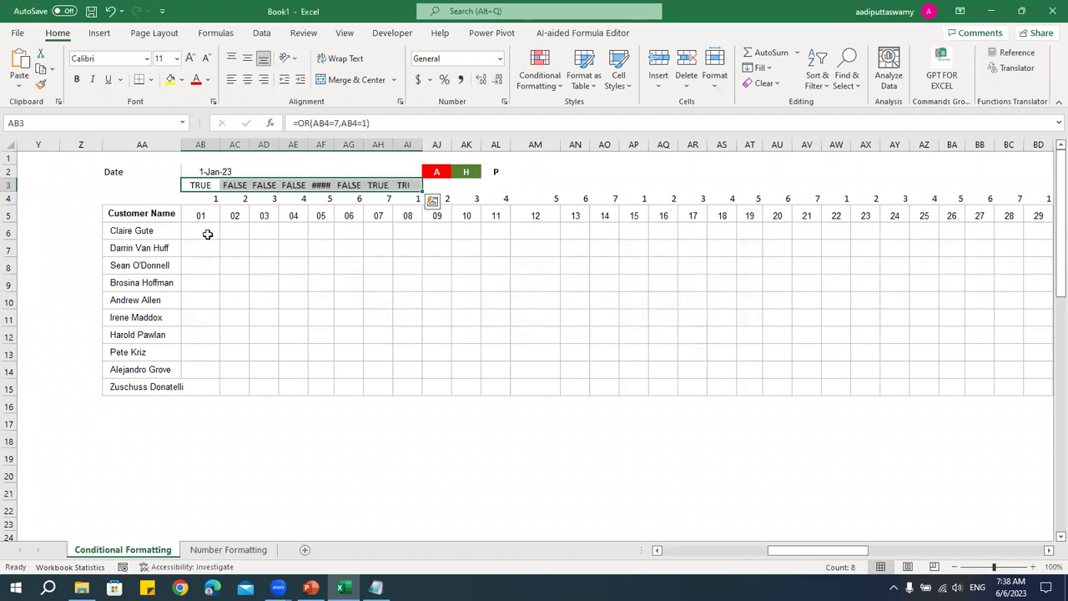
drag(380, 185, 423, 220)
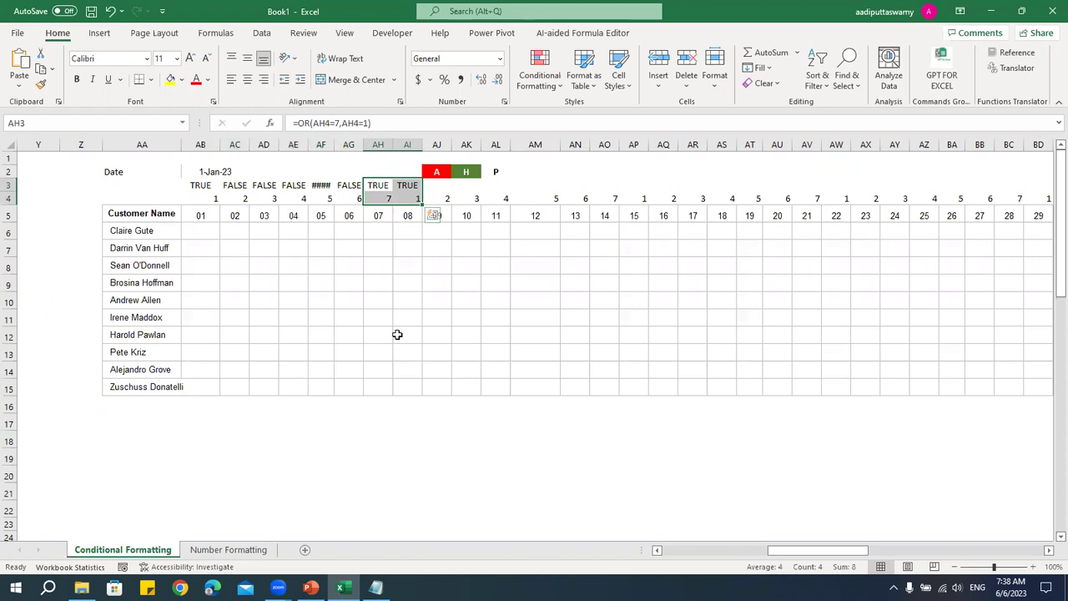
drag(200, 184, 398, 185)
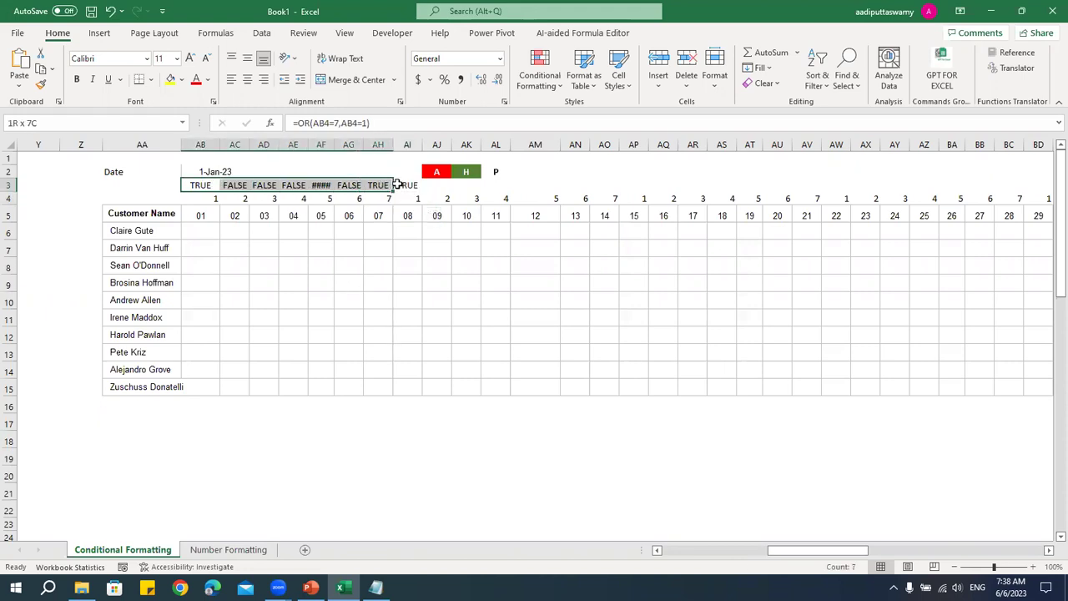
click(216, 190)
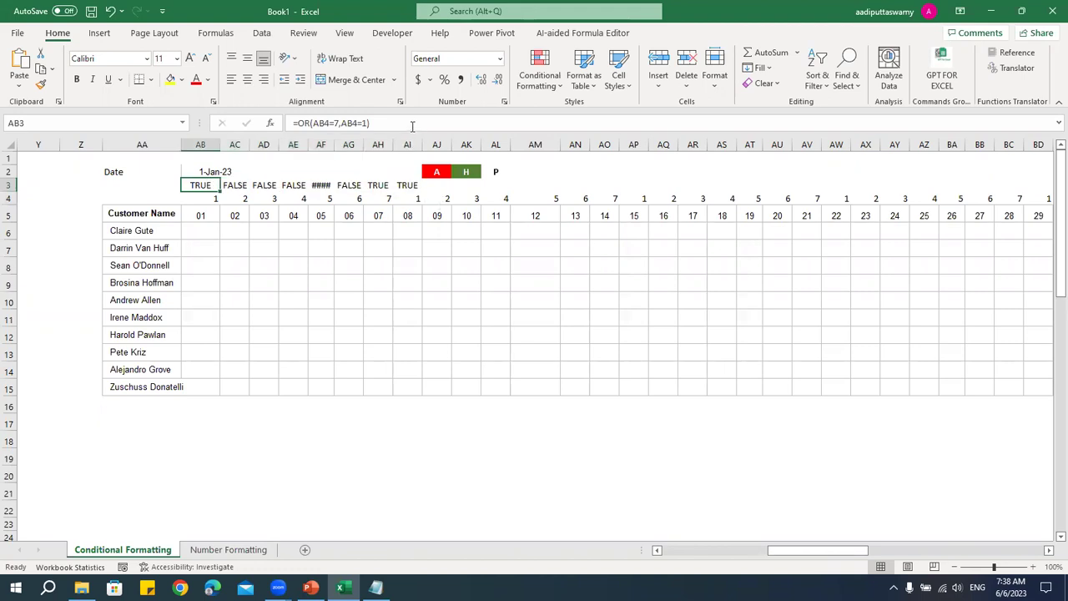
click(412, 126)
key(Escape)
shift+click(404, 186)
key(Delete)
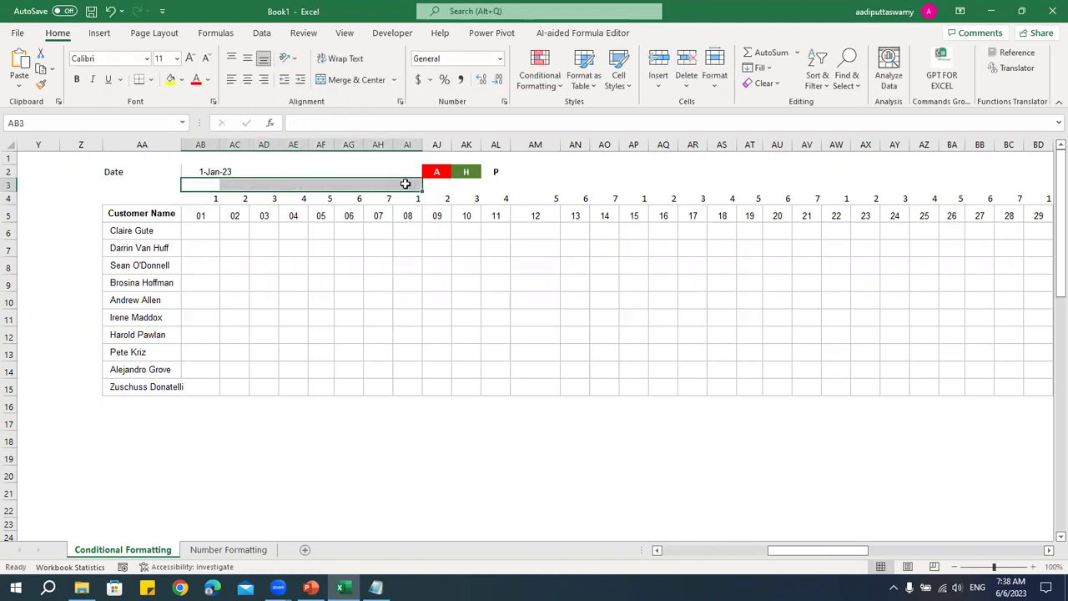
drag(214, 231, 928, 390)
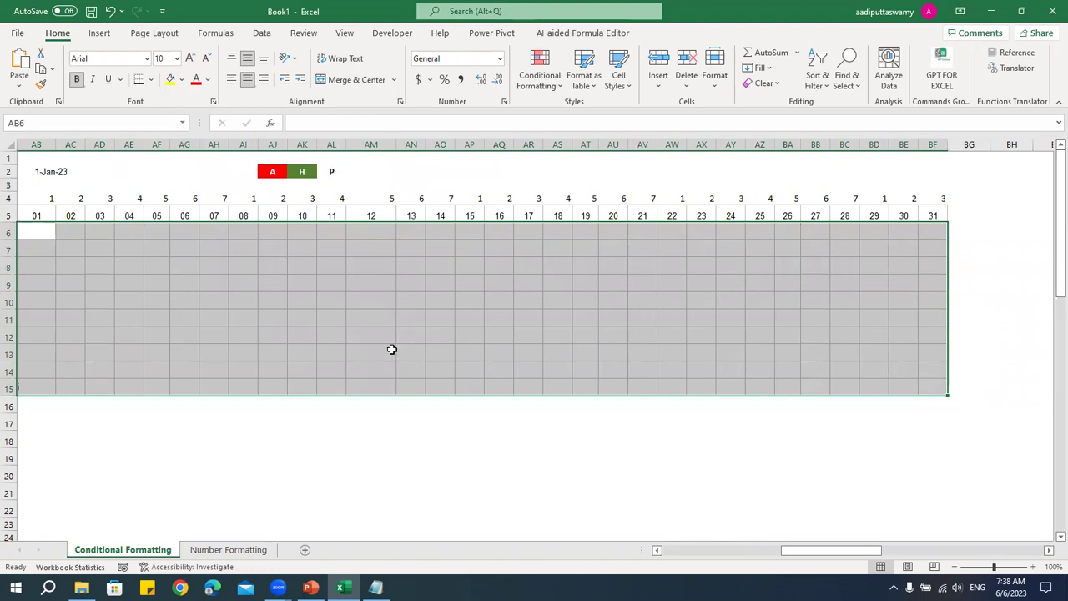
- Start a formula-based conditional formatting rule using =OR(AB$4=7,AB$4=1) for the grid
click(547, 83)
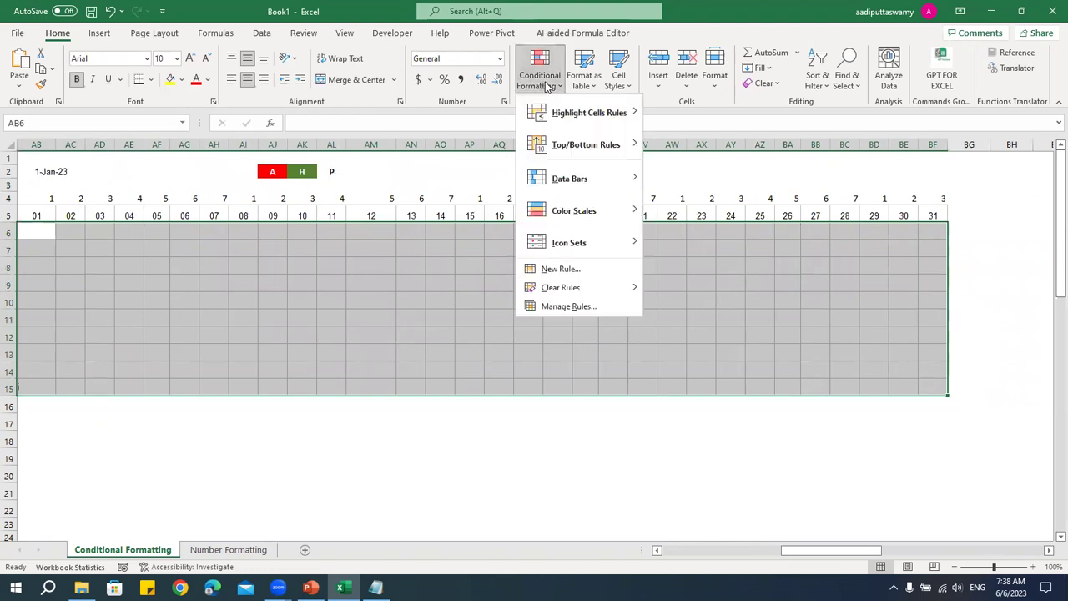
click(562, 269)
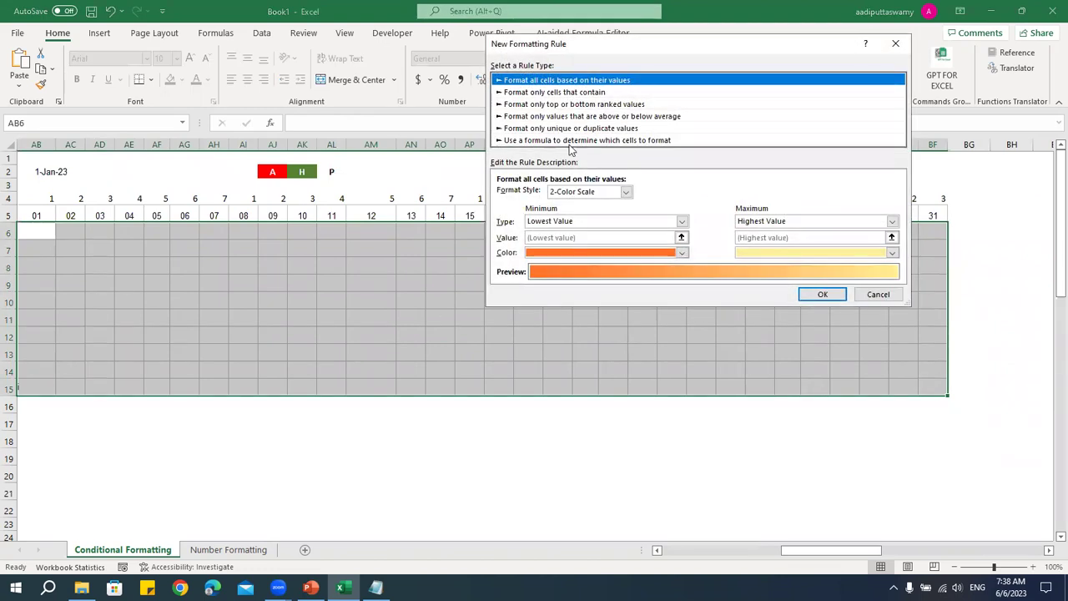
click(569, 140)
click(558, 193)
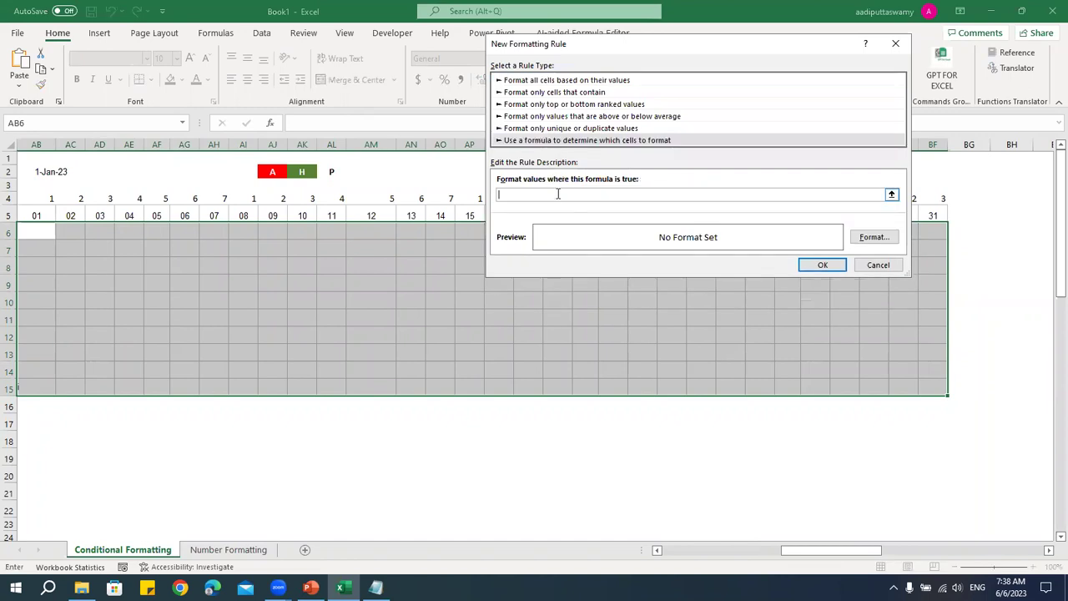
key(ctrl+v)
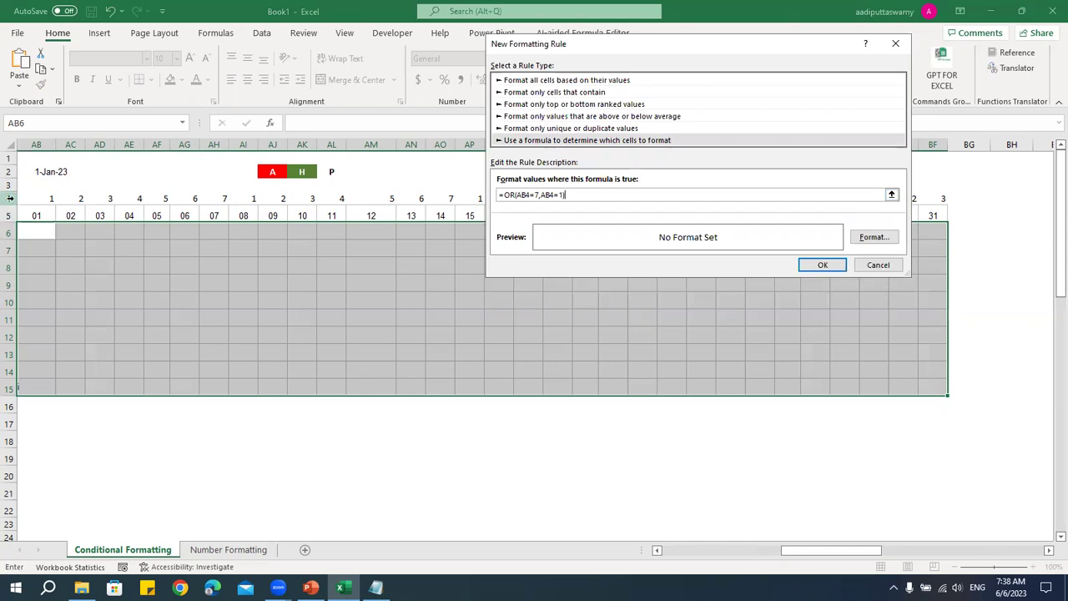
click(525, 195)
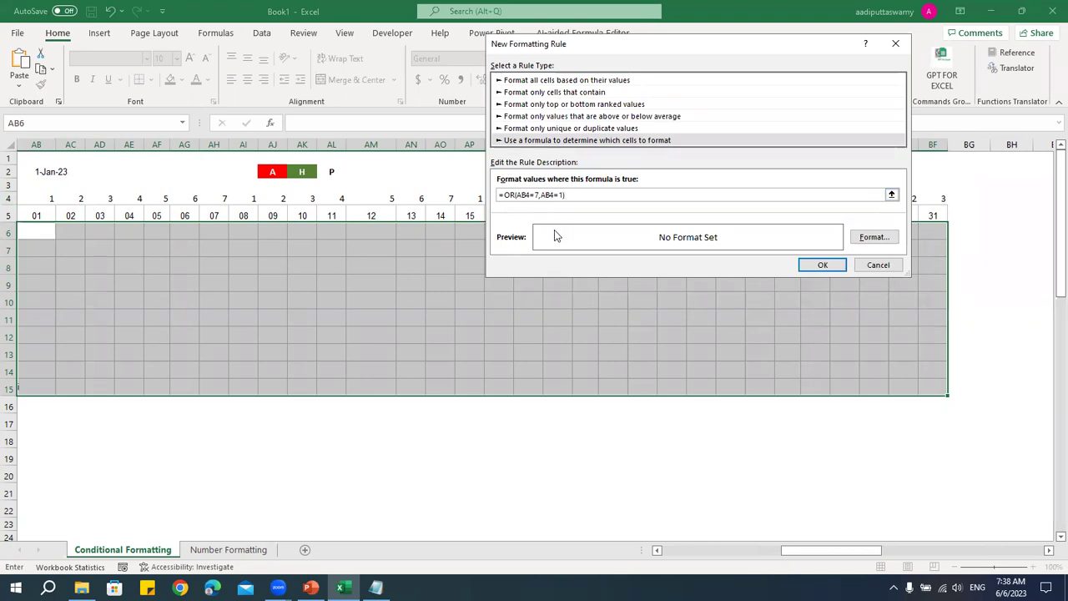
text($)
- Give the weekend rule a red fill and apply it to AB6:BF15
click(868, 237)
click(552, 166)
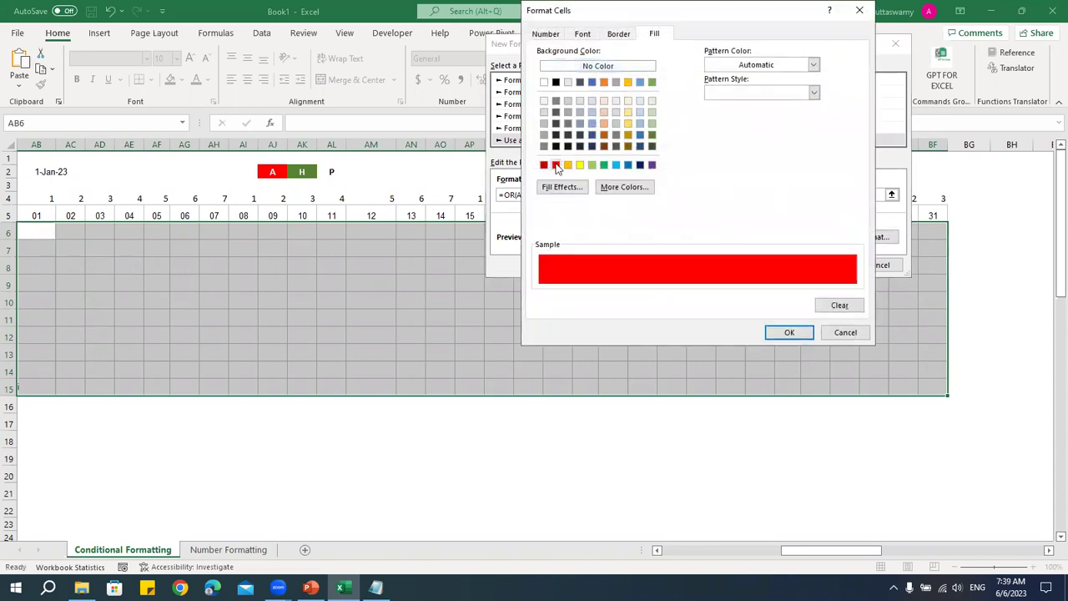
click(790, 333)
click(877, 238)
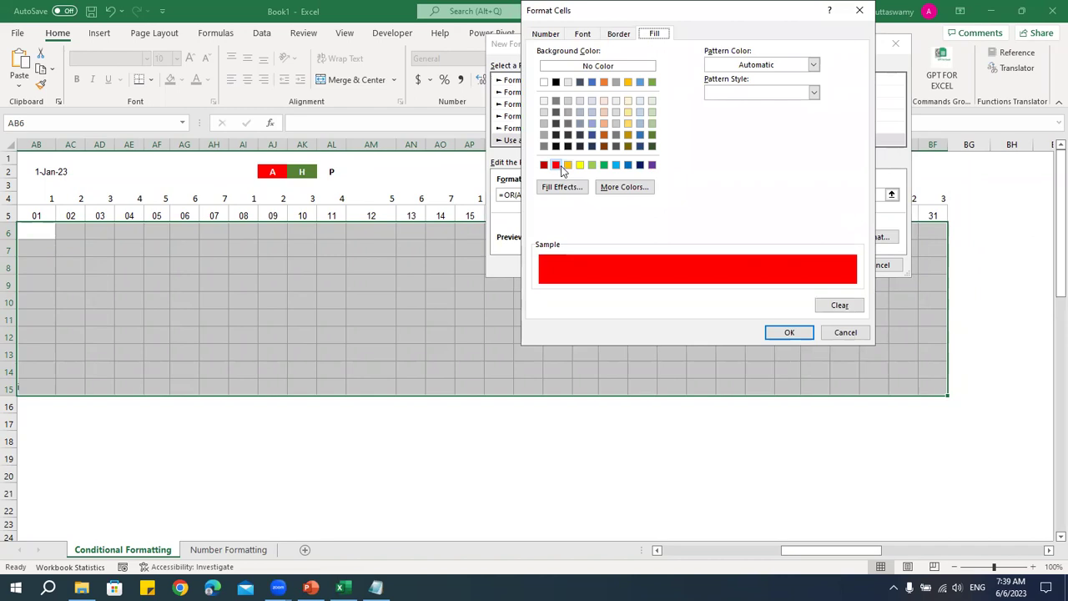
click(799, 333)
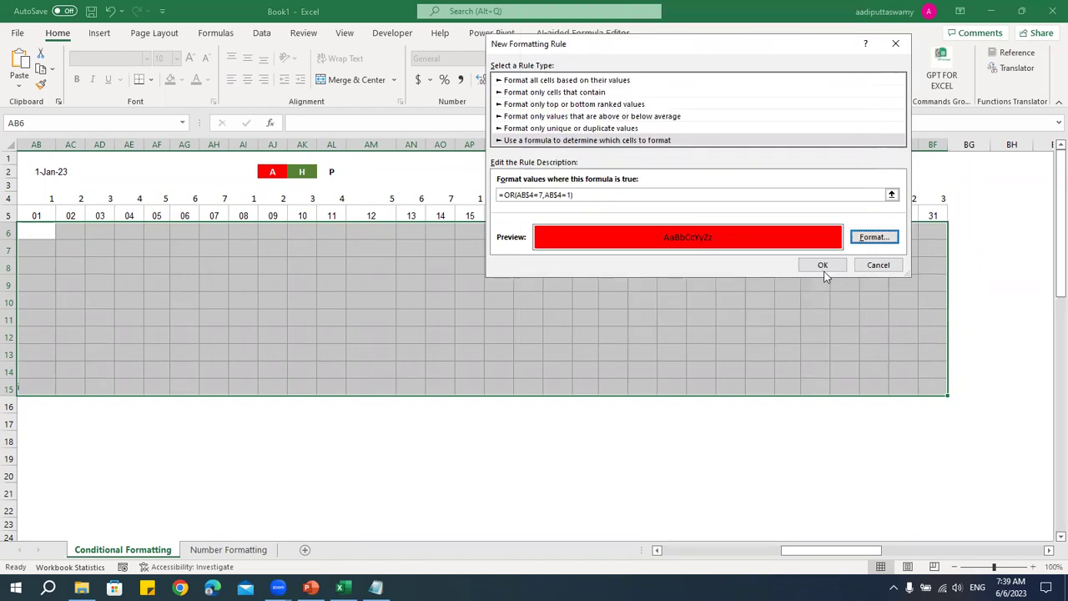
click(823, 265)
click(594, 324)
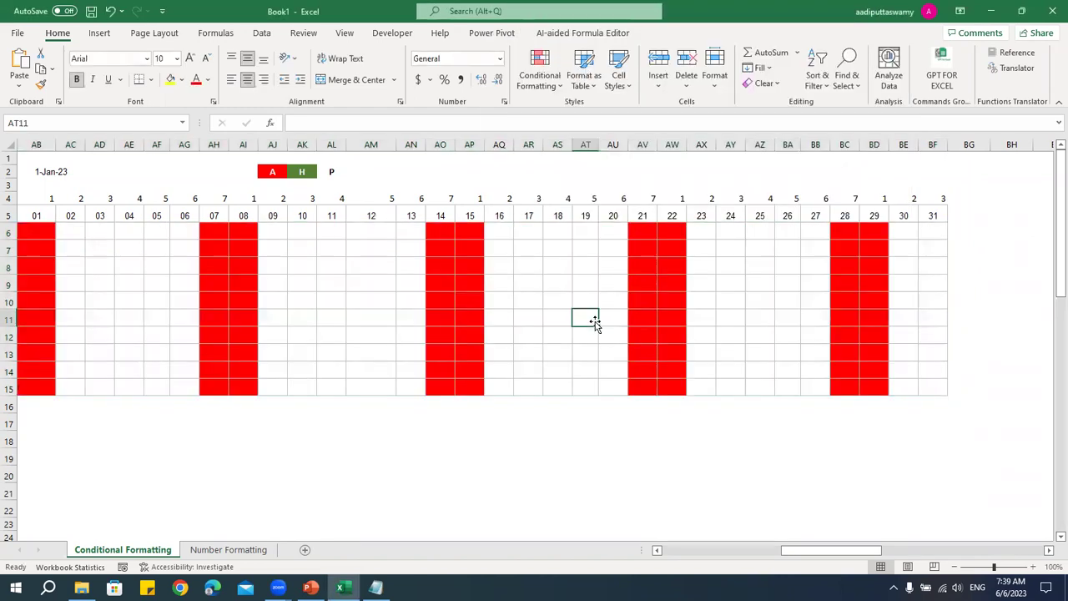
- Bring the attendance grid back into view and inspect the two red weekend columns
drag(801, 550, 692, 551)
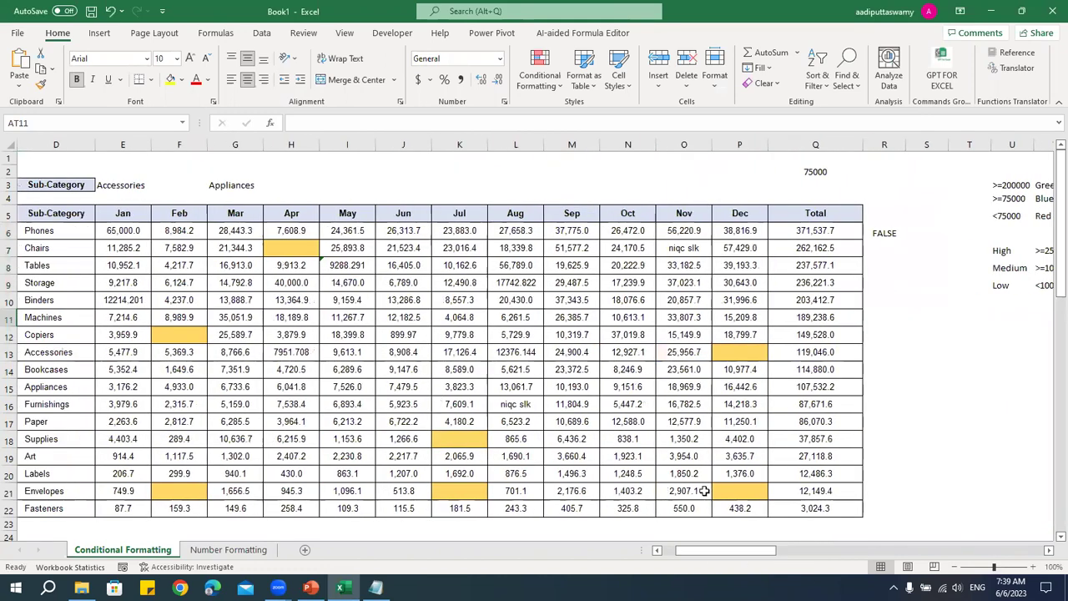
click(880, 551)
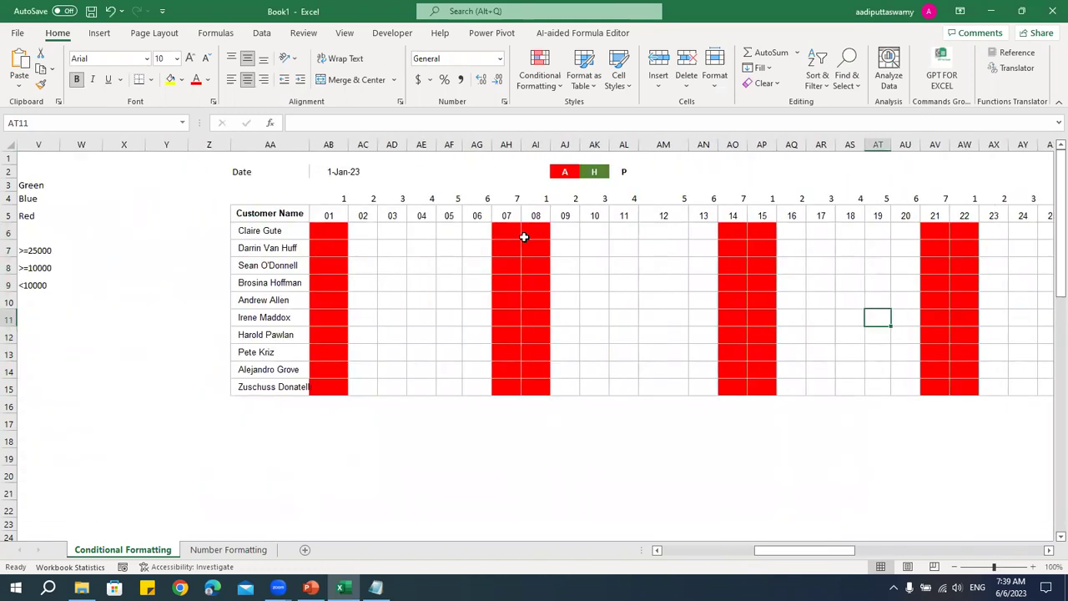
drag(512, 233, 530, 381)
click(515, 406)
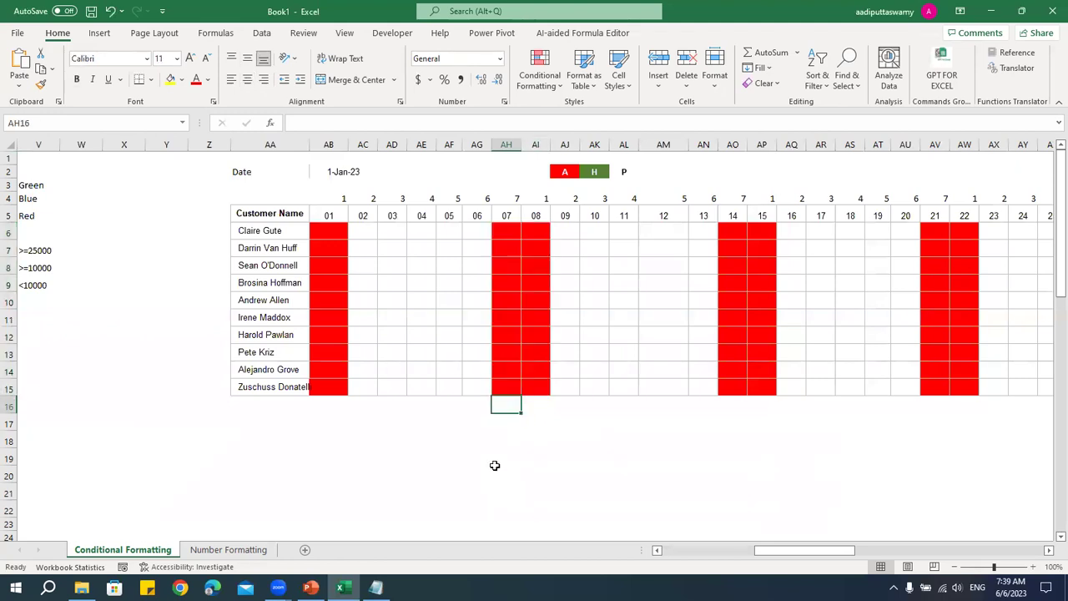
- Change the start date in AB2 to 3/1/2023 and check the shifted red weekend columns
double_click(330, 171)
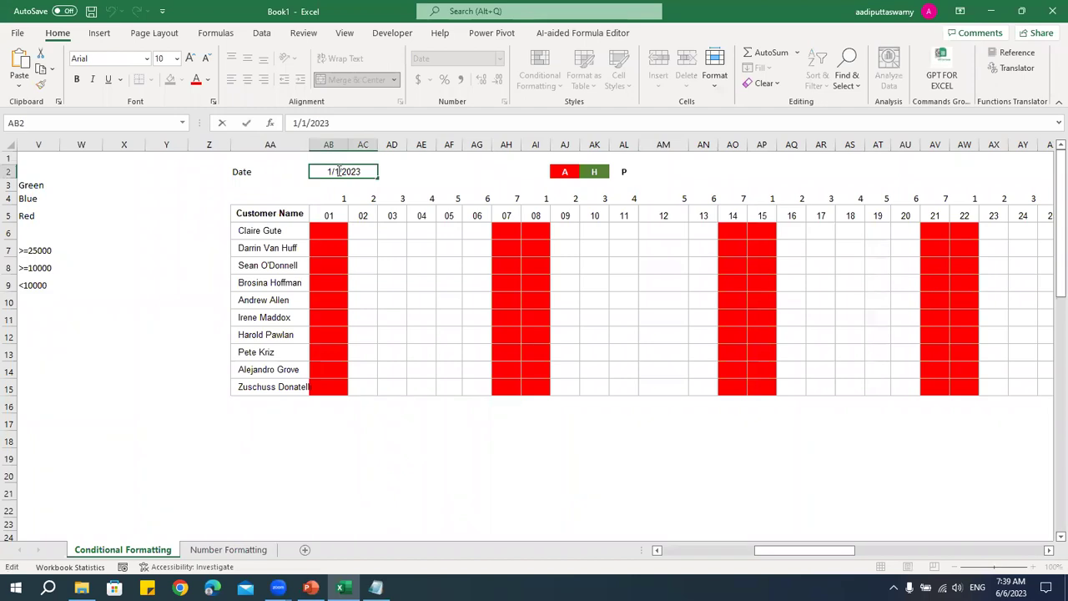
drag(330, 171, 319, 172)
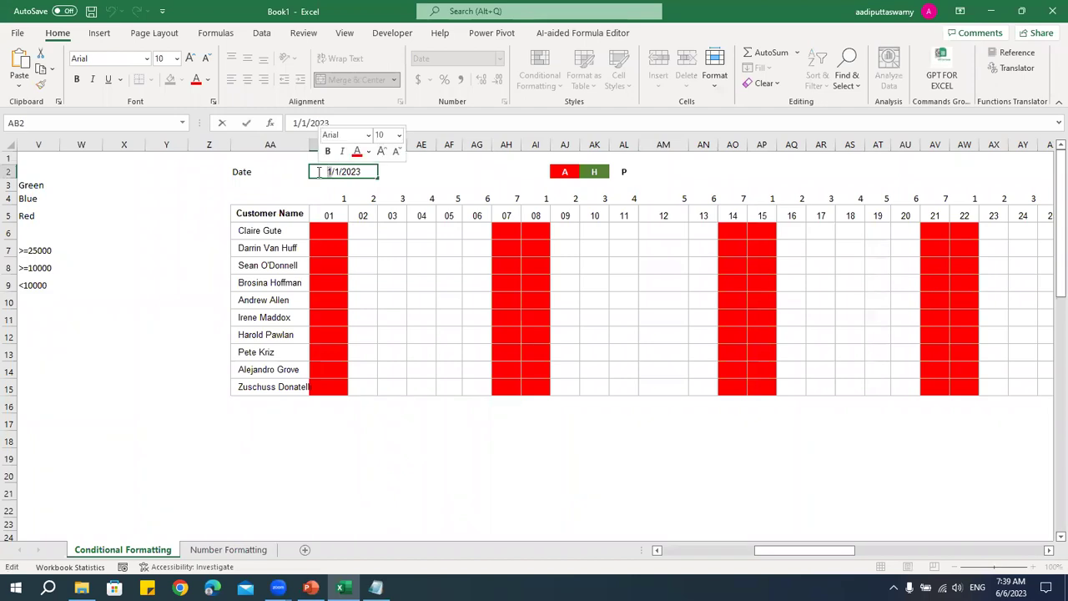
text(3)
key(Return)
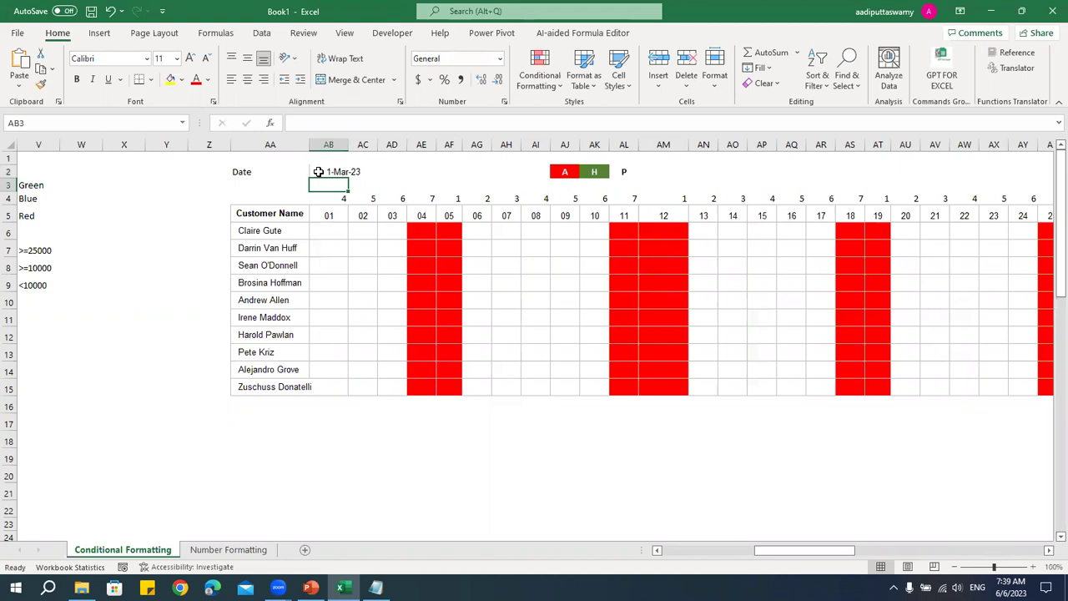
drag(422, 233, 450, 362)
drag(430, 200, 447, 199)
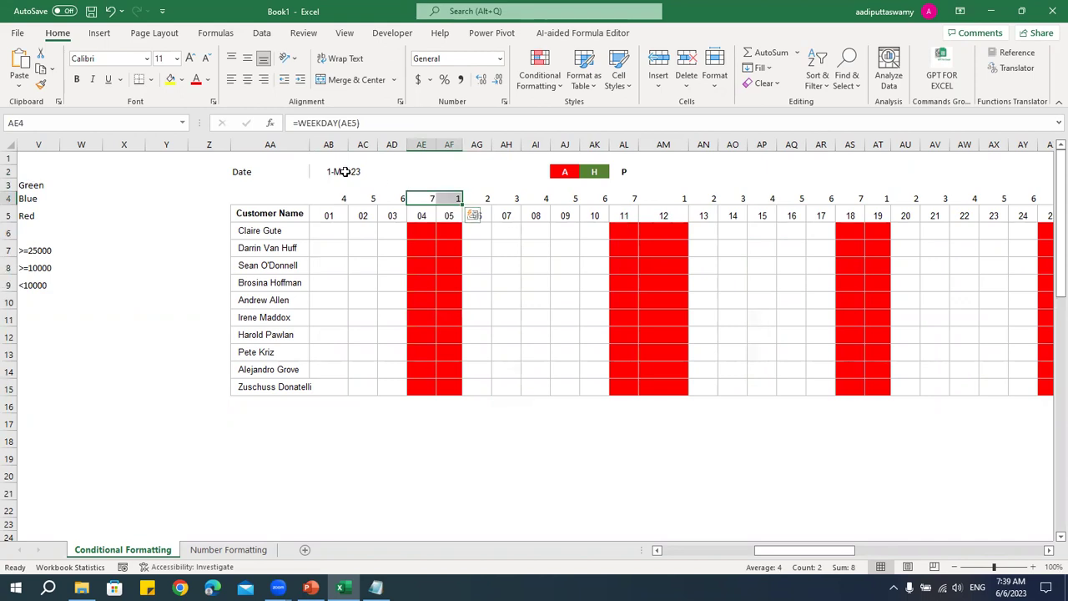
- Change the start date to 5/1/2023 and verify the red May weekend columns
double_click(315, 171)
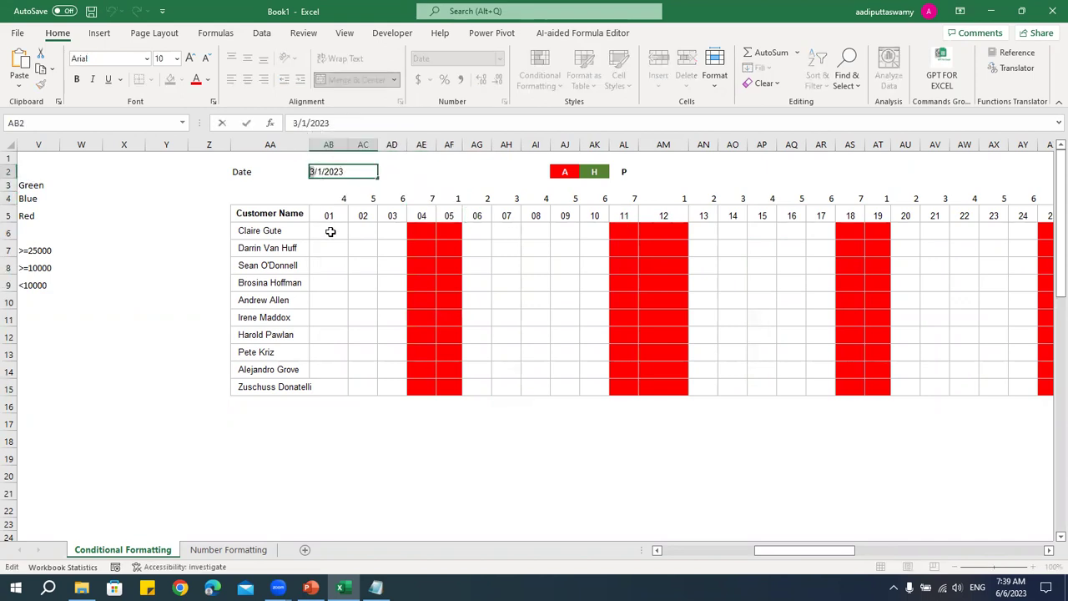
key(BackSpace)
text(5)
key(Return)
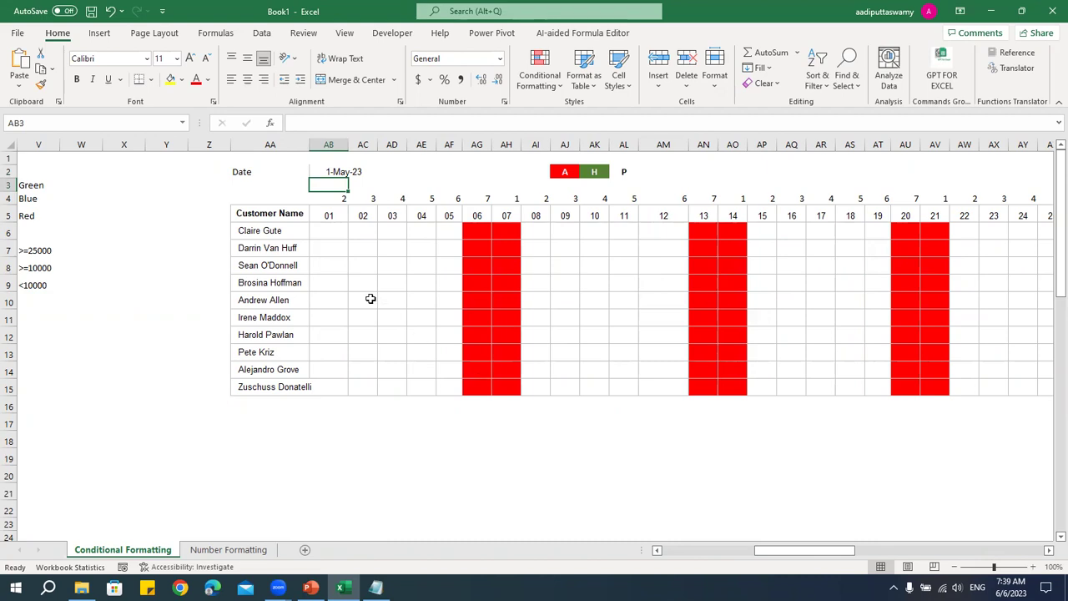
drag(484, 229, 512, 384)
click(479, 201)
click(504, 200)
click(495, 316)
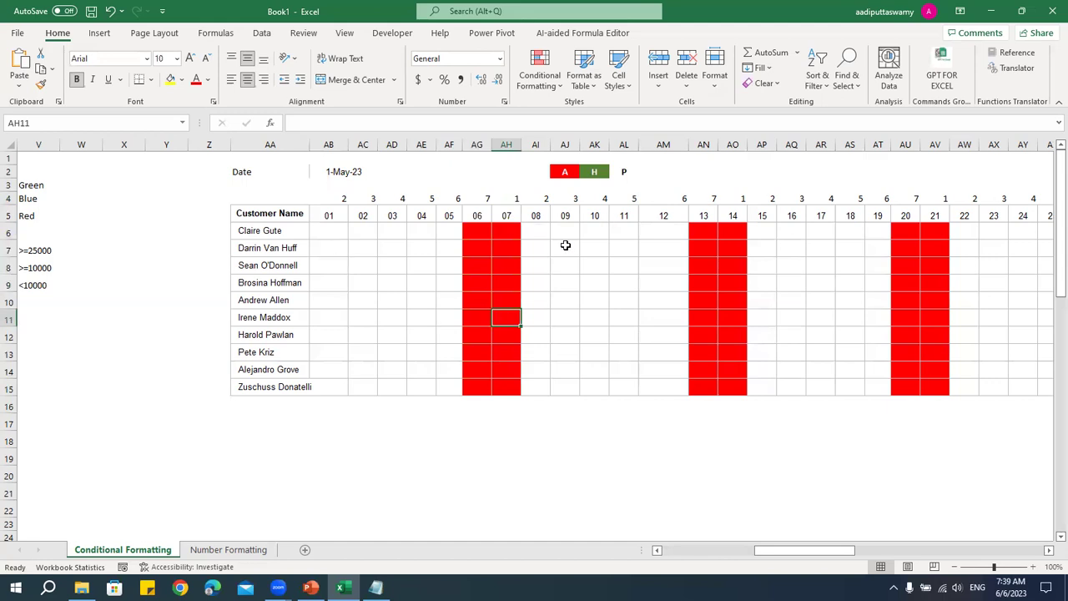
drag(269, 235, 270, 386)
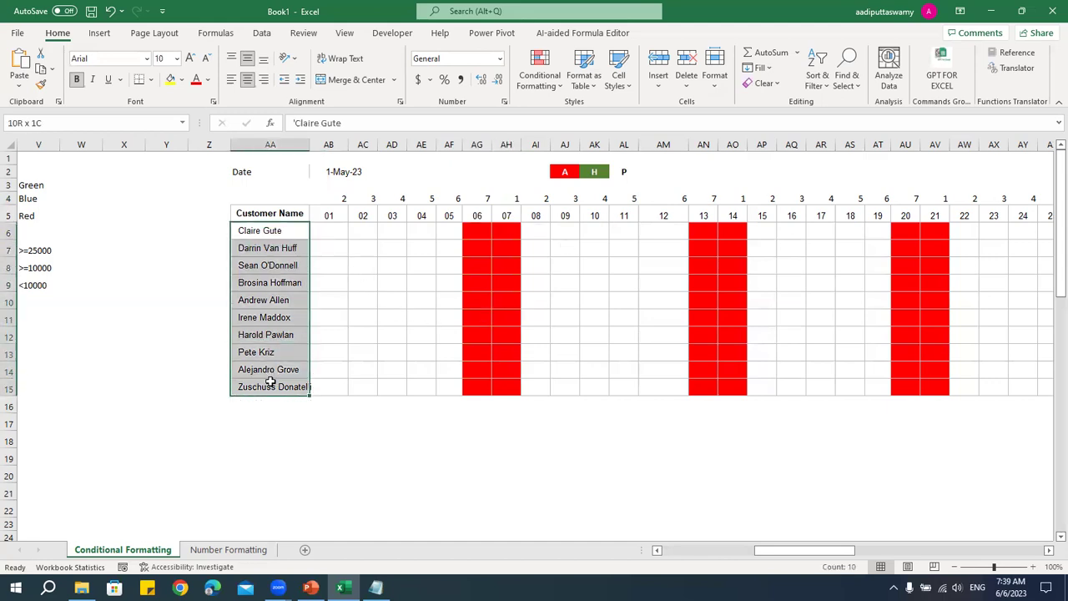
click(359, 236)
text(A)
click(414, 281)
click(364, 230)
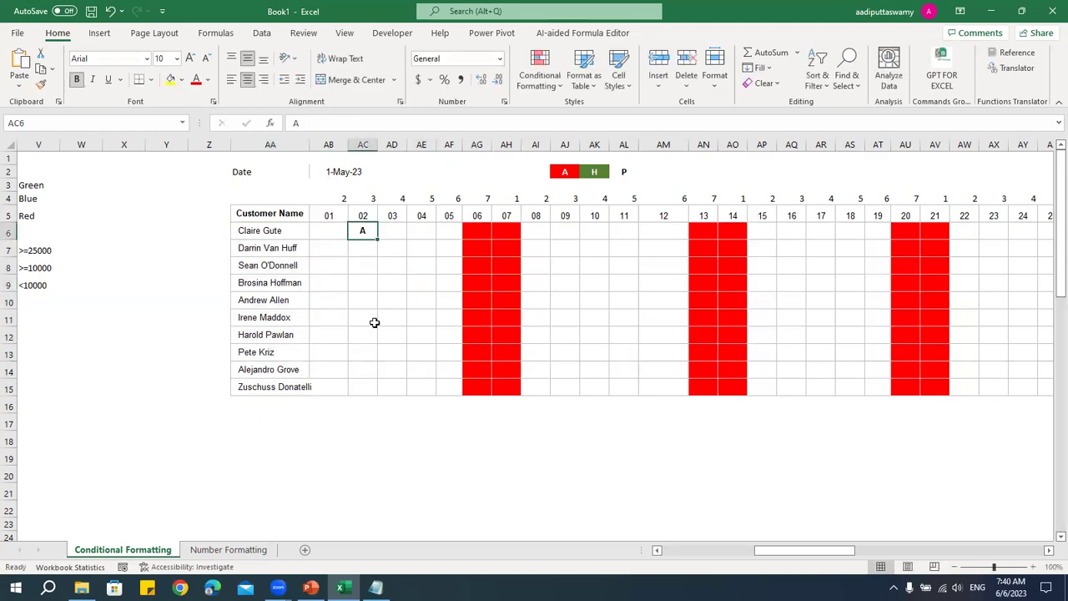
click(565, 171)
click(372, 273)
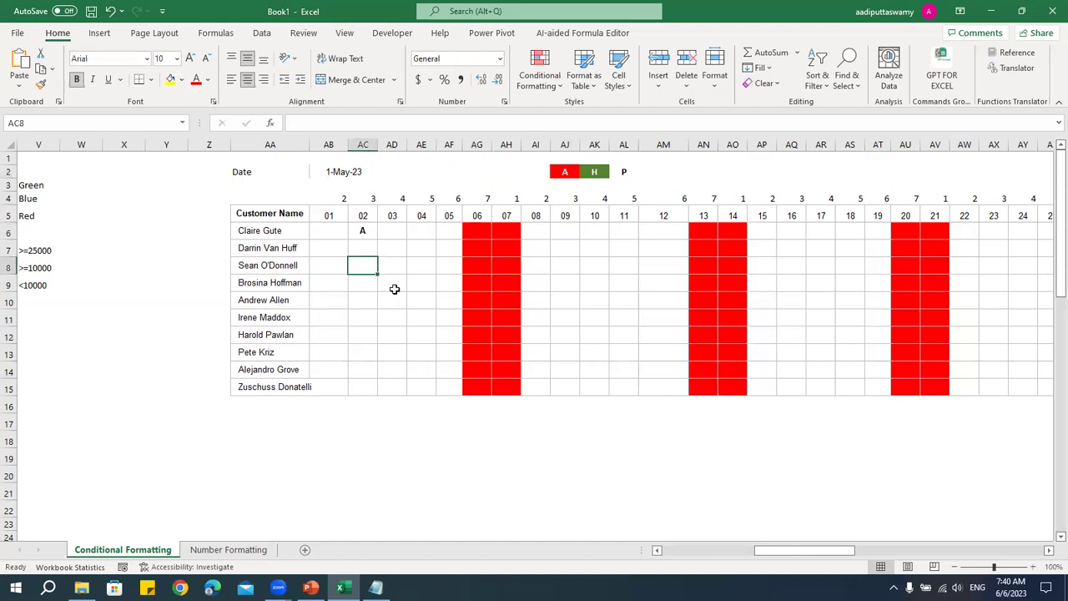
text(H)
click(380, 291)
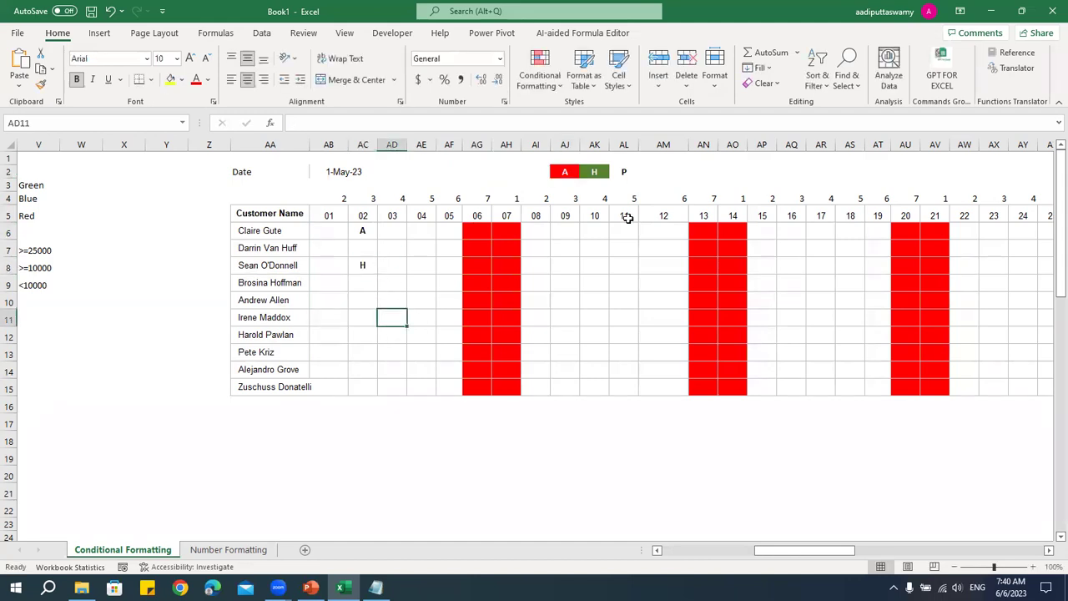
click(598, 173)
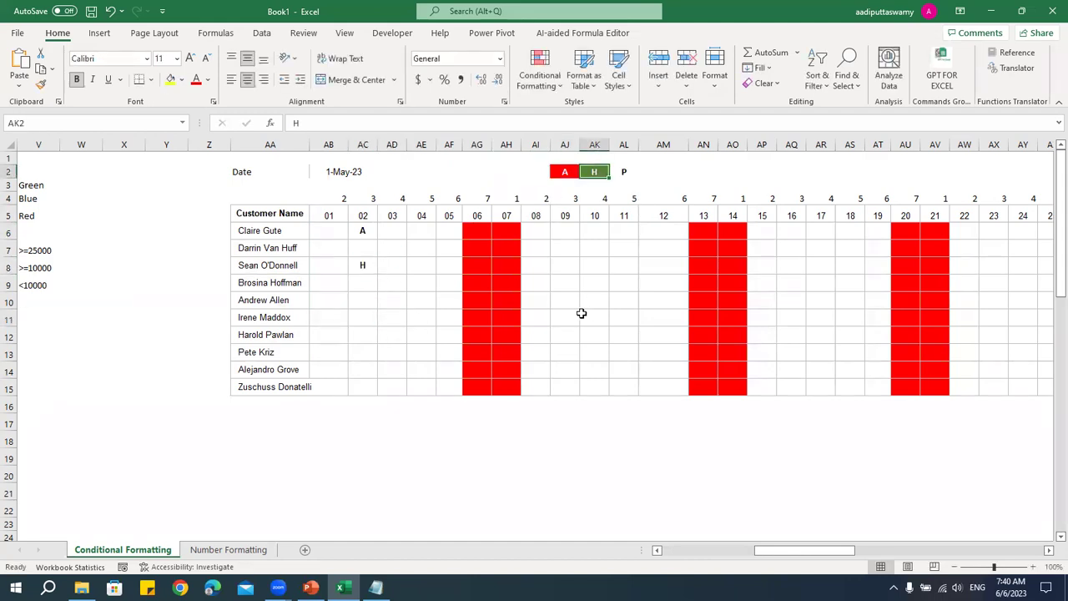
click(375, 303)
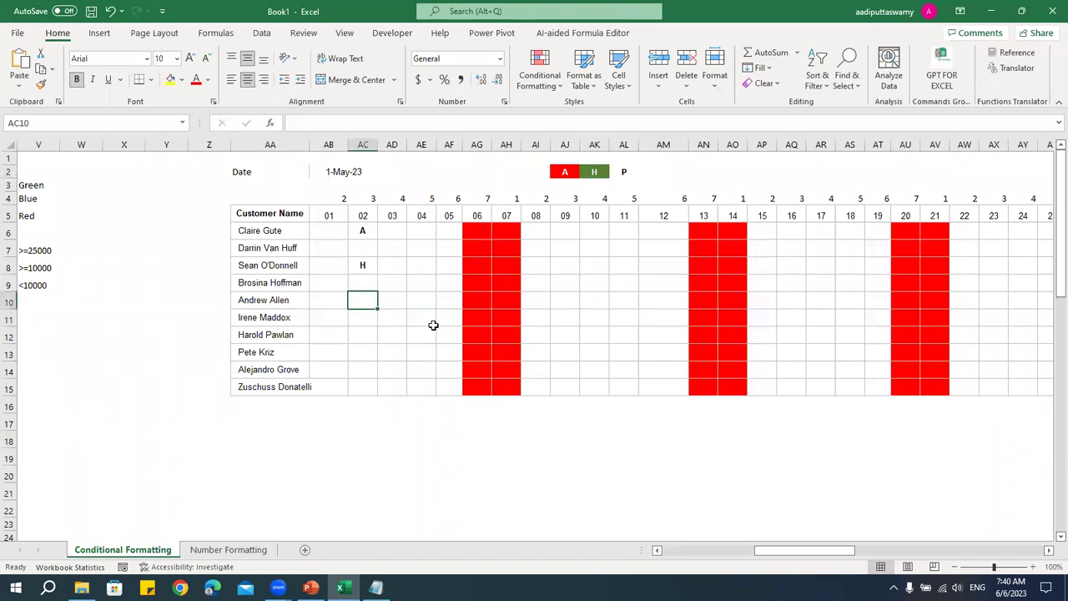
drag(370, 233, 373, 271)
key(Delete)
drag(326, 231, 914, 397)
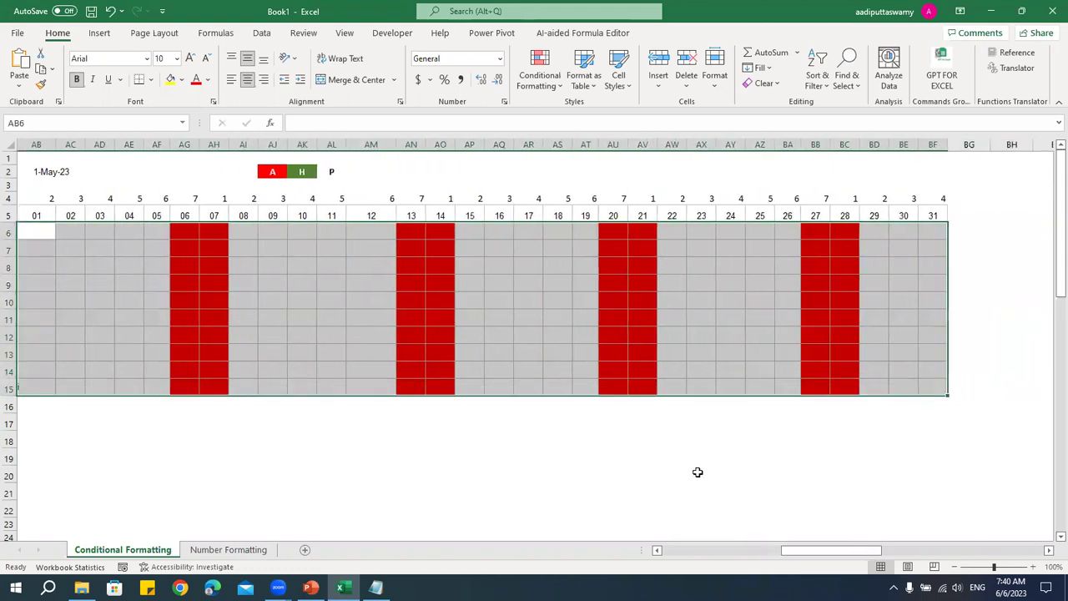
- Create a new 'Format only cells that contain' rule matching specific text containing A
click(535, 81)
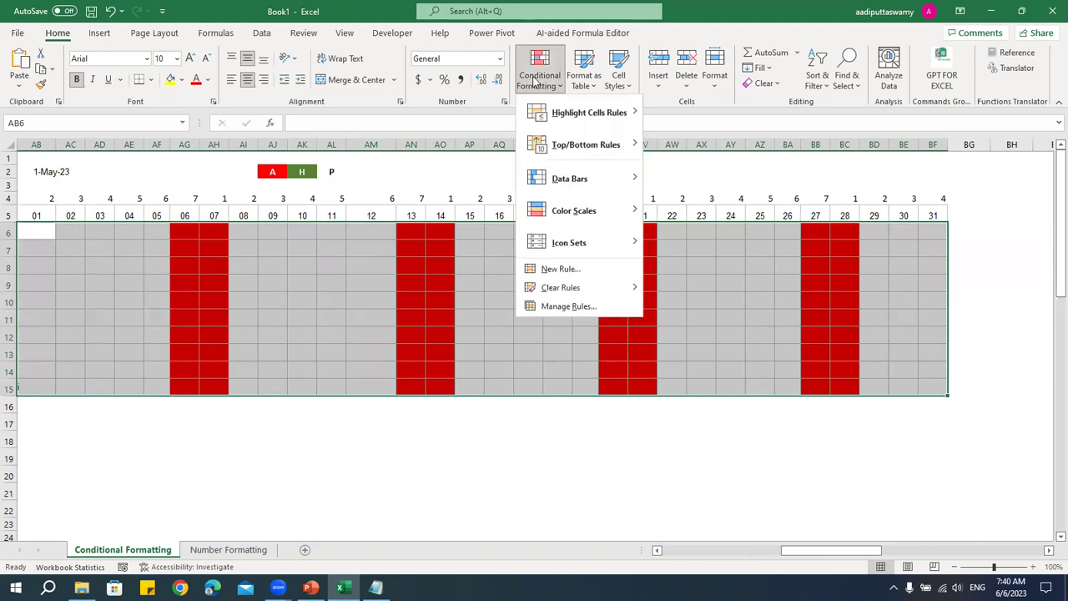
click(561, 268)
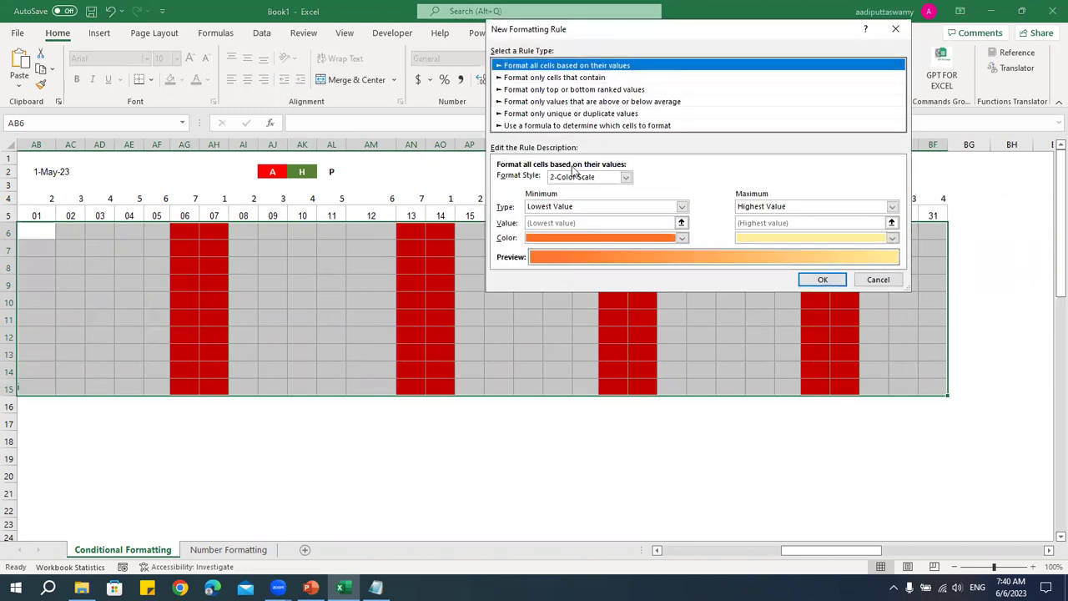
click(547, 78)
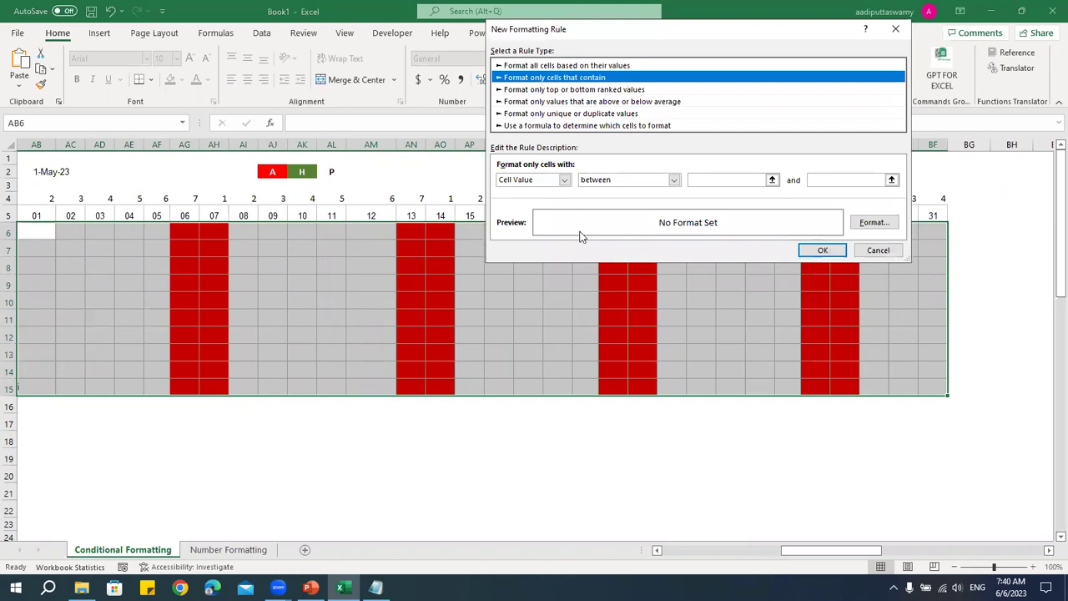
click(564, 180)
click(519, 201)
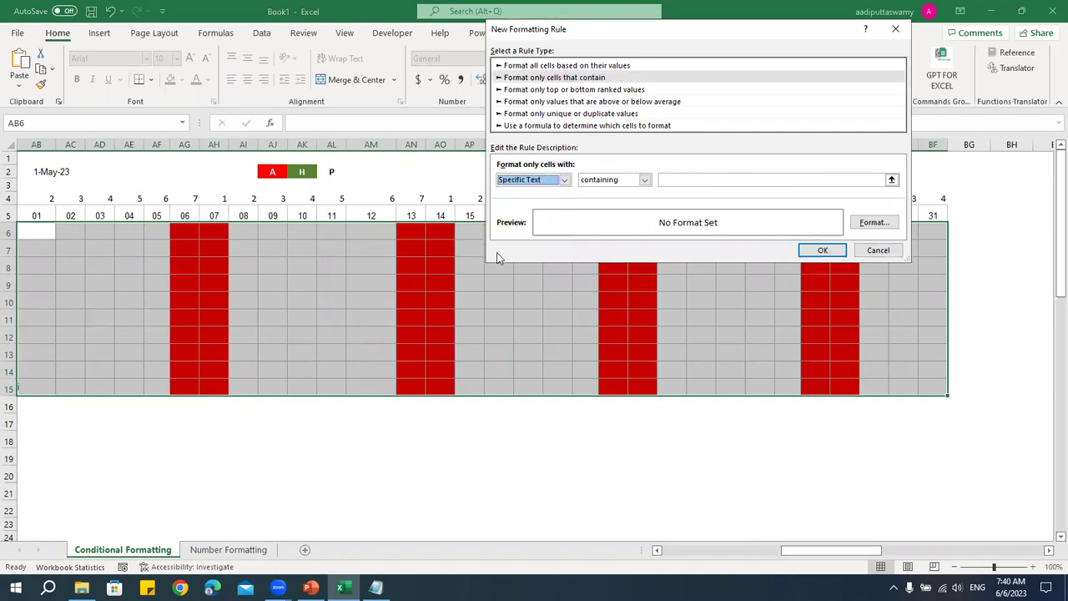
click(645, 180)
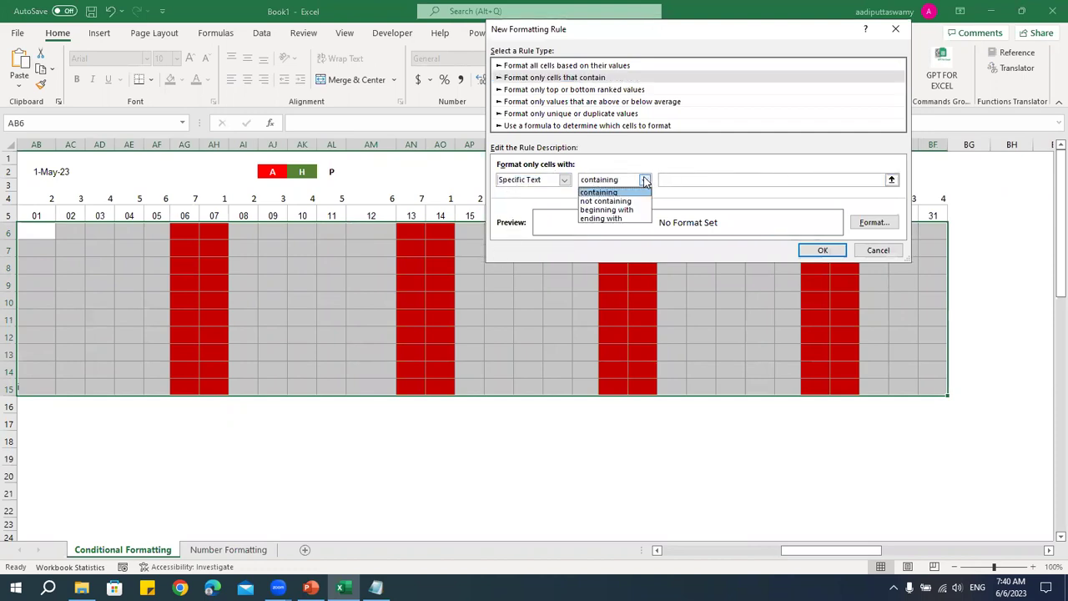
click(645, 180)
click(666, 179)
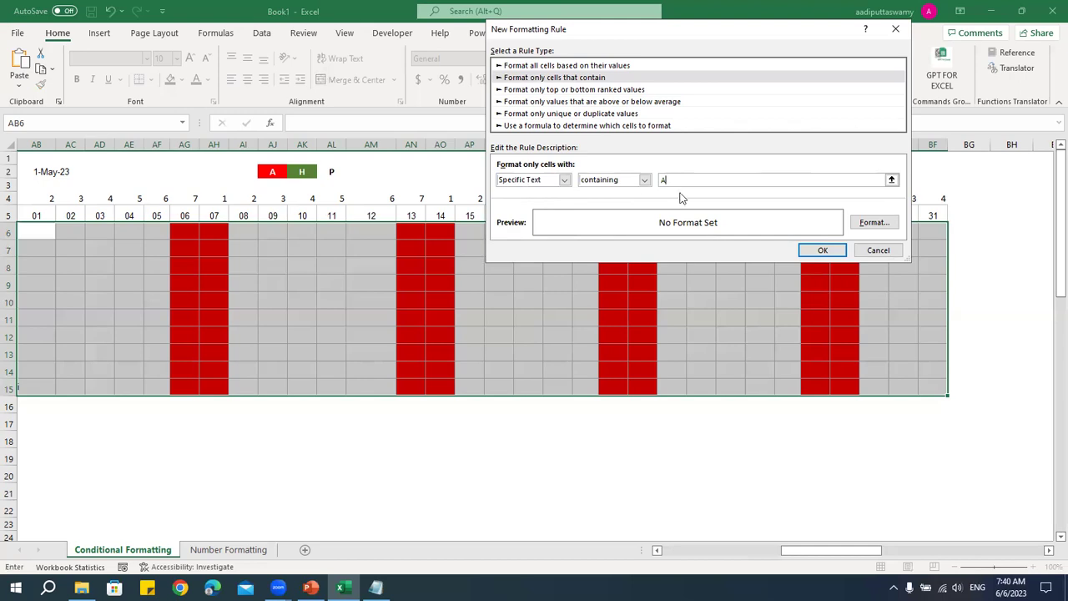
- Format the A rule with a red fill and bold white text, then apply it
click(883, 224)
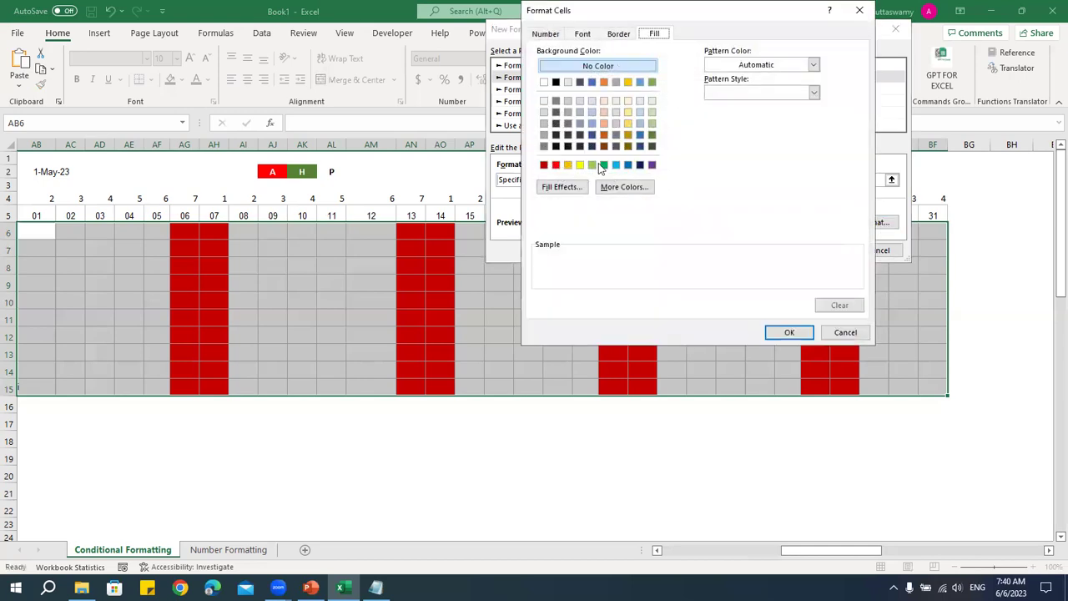
click(556, 165)
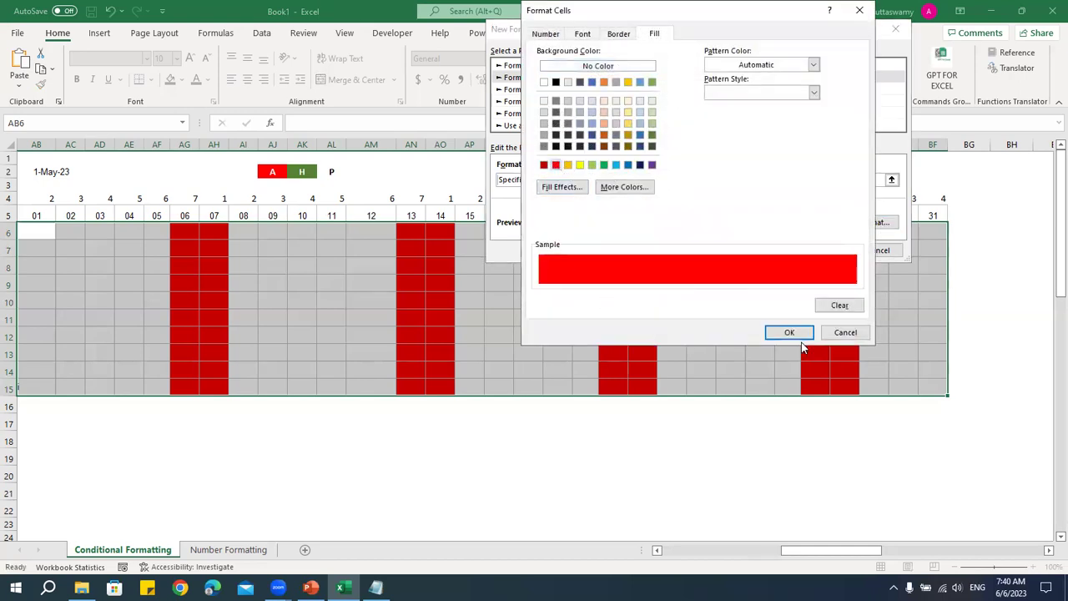
click(788, 332)
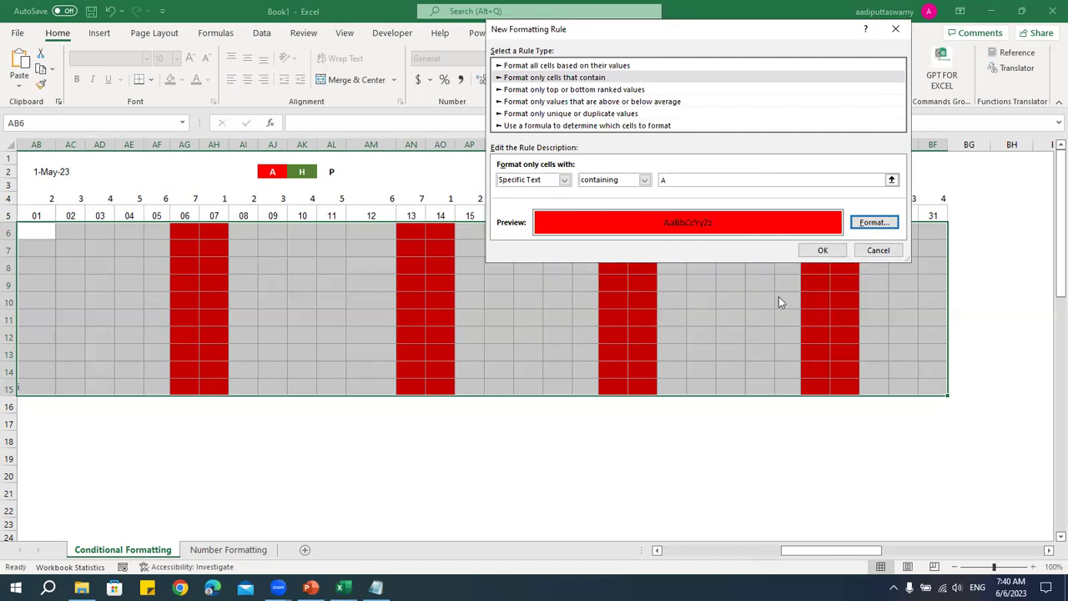
click(873, 223)
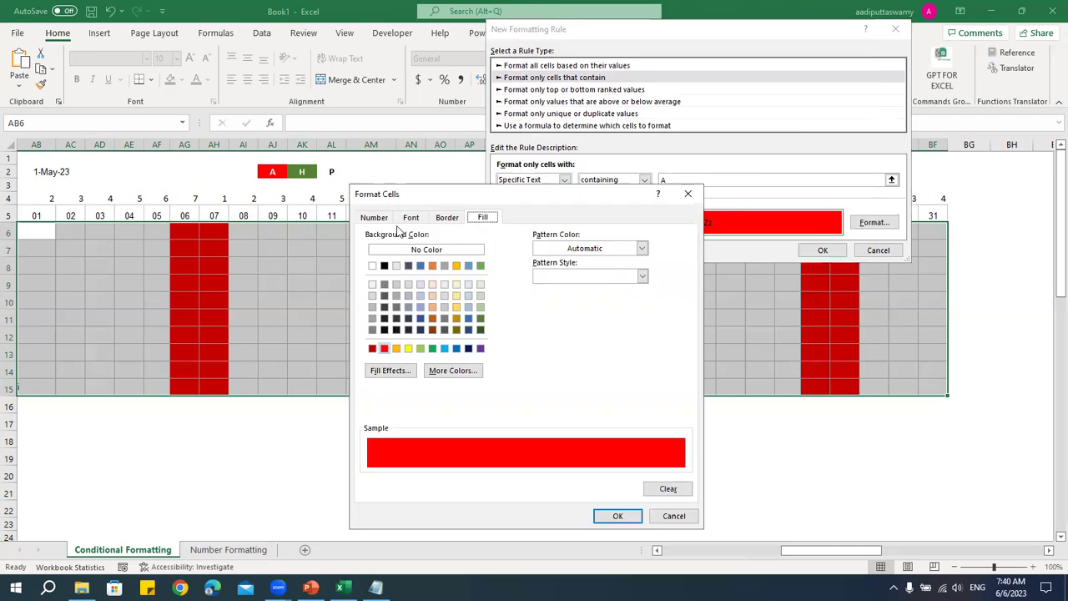
click(411, 217)
click(584, 328)
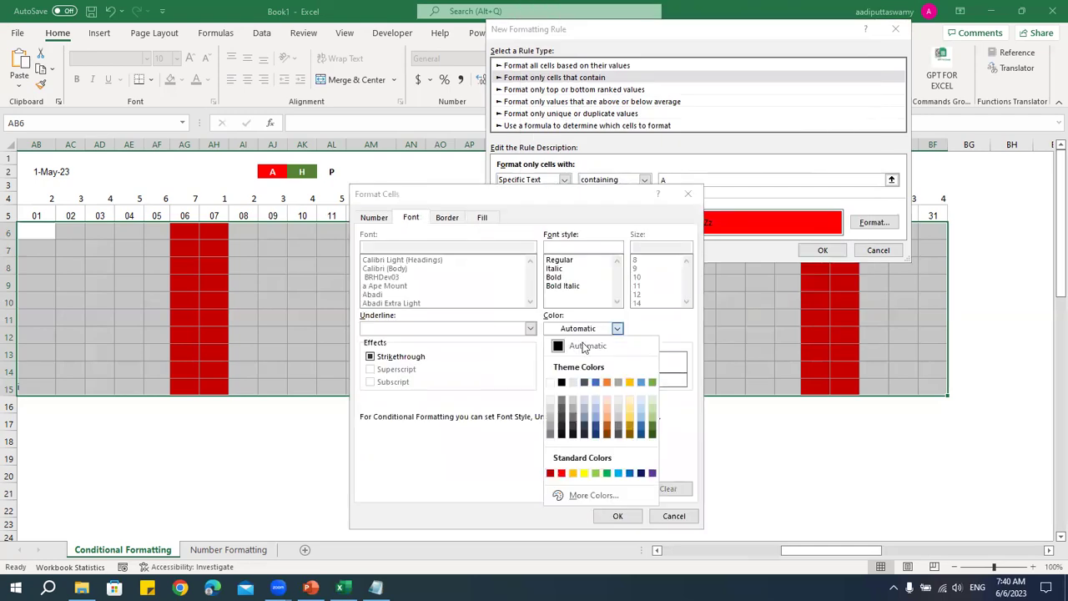
click(551, 384)
click(568, 277)
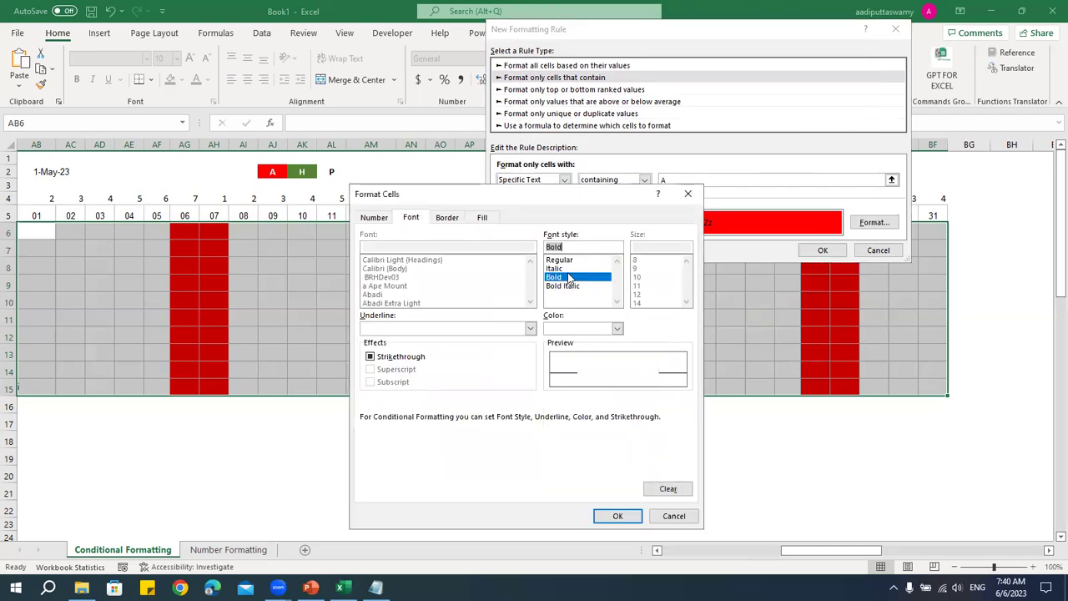
click(623, 518)
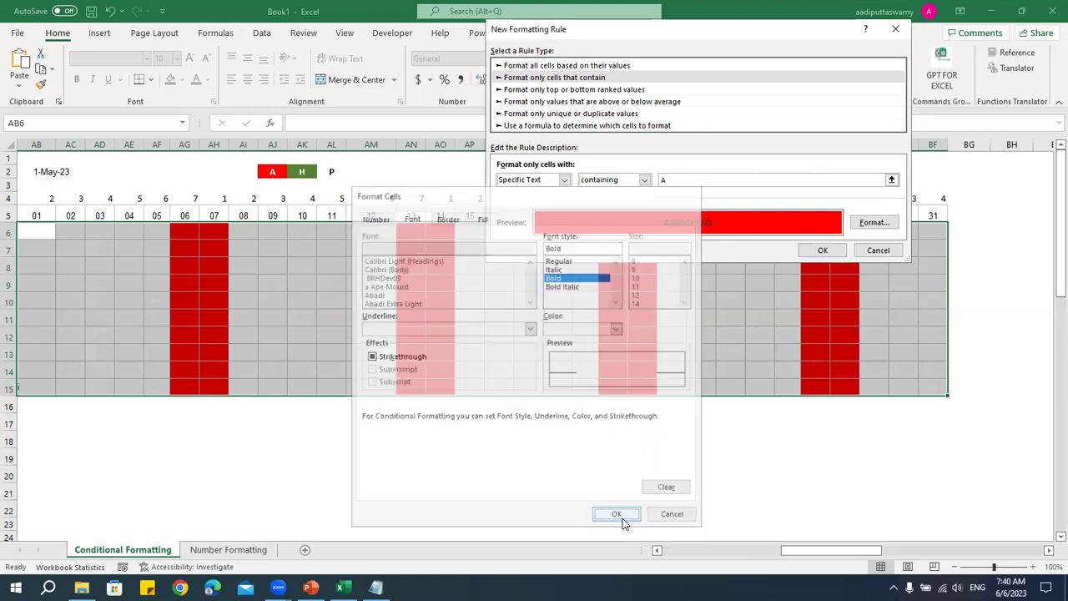
click(824, 252)
drag(780, 550, 851, 551)
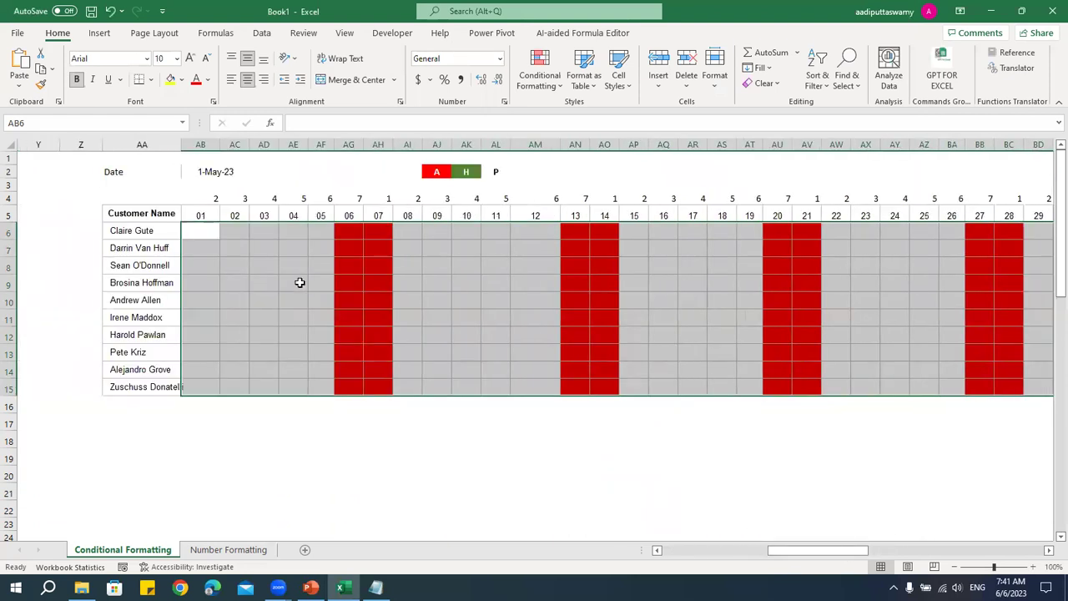
- Type a test A in AB8, then clear it again
click(215, 266)
text(A)
click(254, 319)
click(209, 268)
key(Delete)
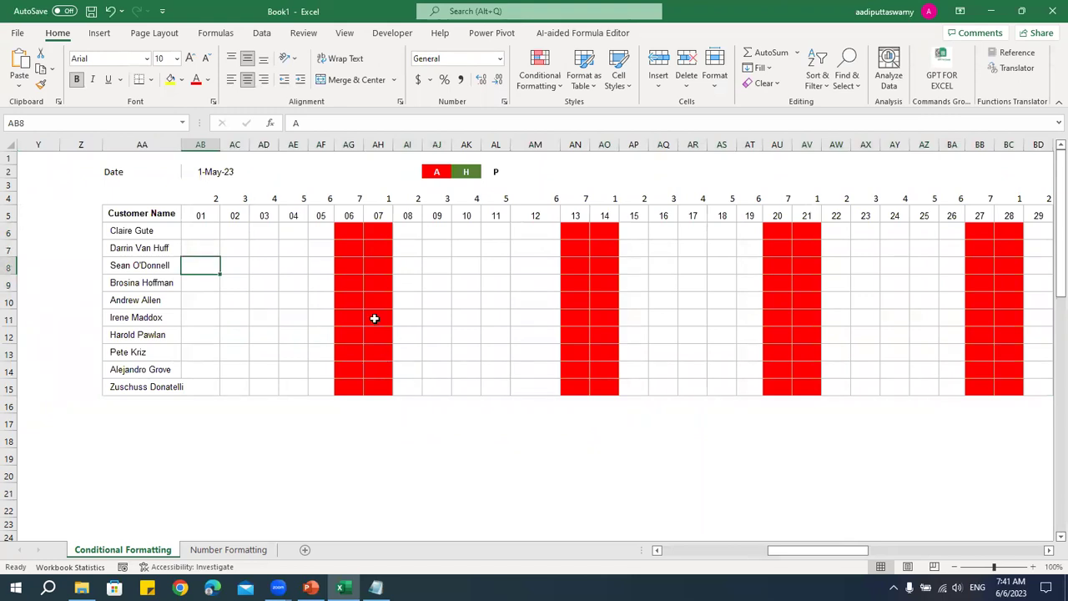
- Enter A marks in AD8, AD13 and AK10, then reselect the attendance range from AB6
click(270, 268)
text(A)
click(280, 319)
click(267, 355)
text(A)
click(465, 303)
text(A)
click(472, 369)
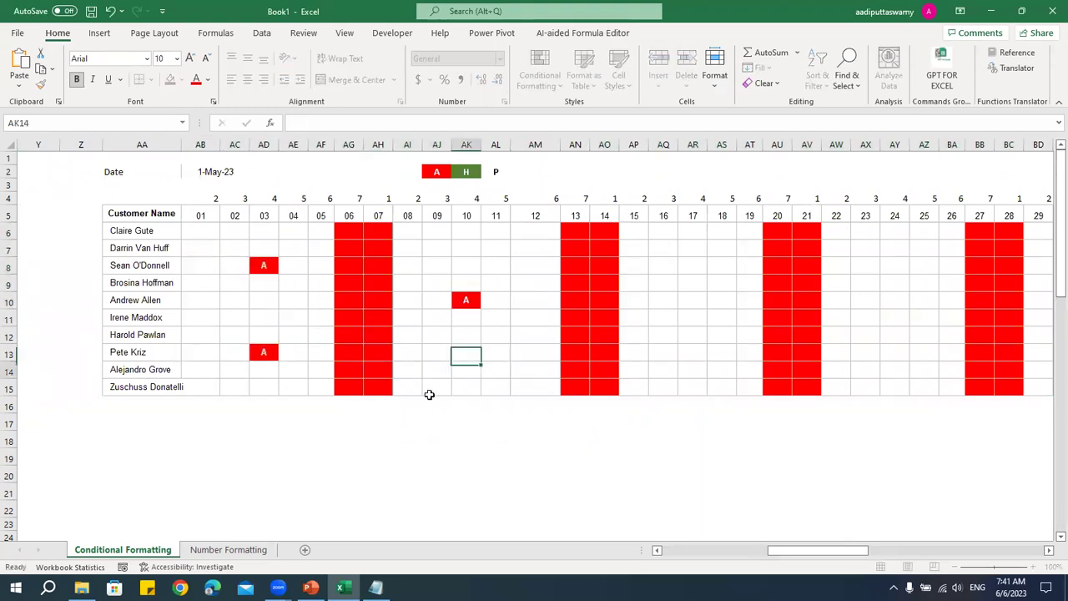
drag(209, 238, 874, 389)
click(541, 84)
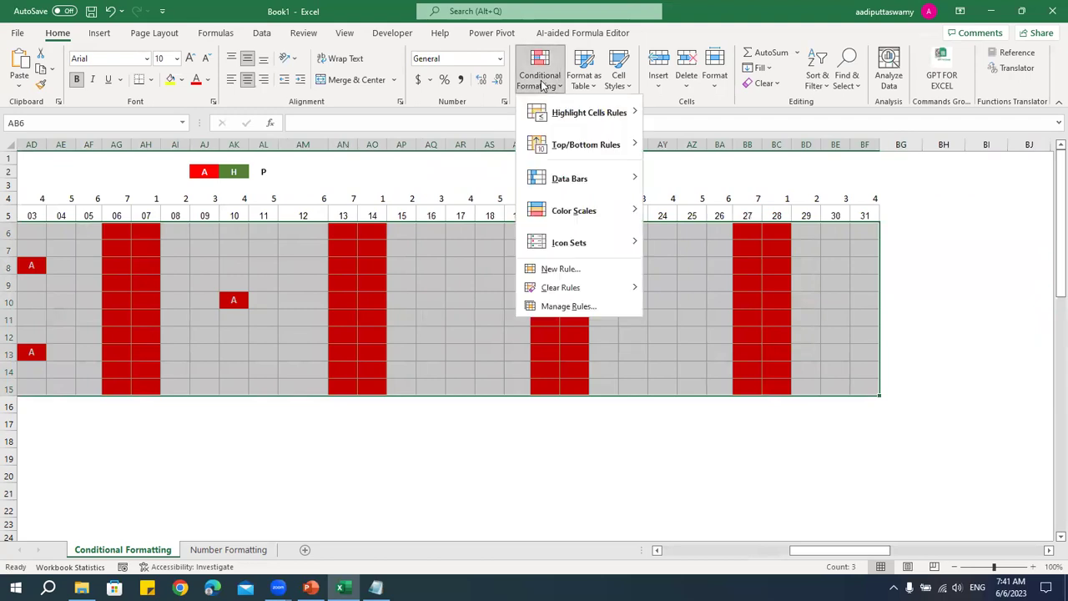
- Start a new rule for cells containing the specific text H
click(561, 269)
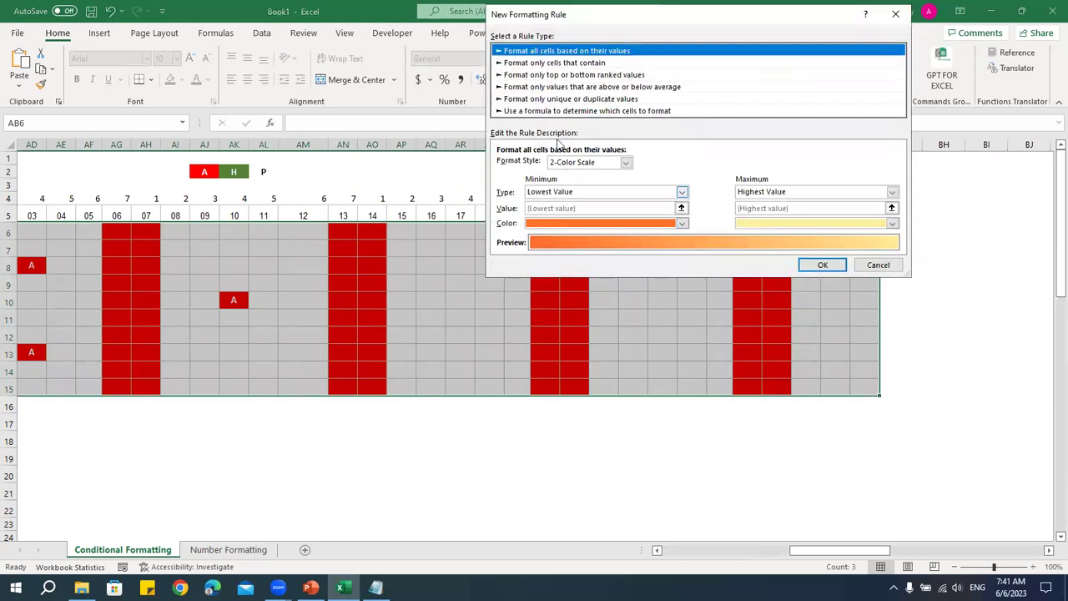
click(539, 64)
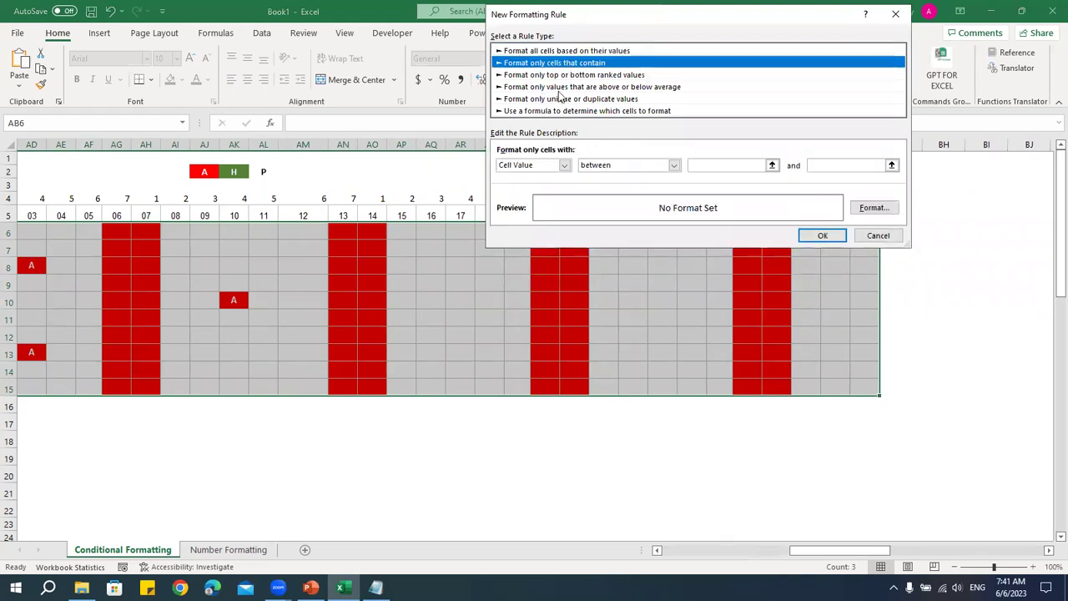
click(543, 166)
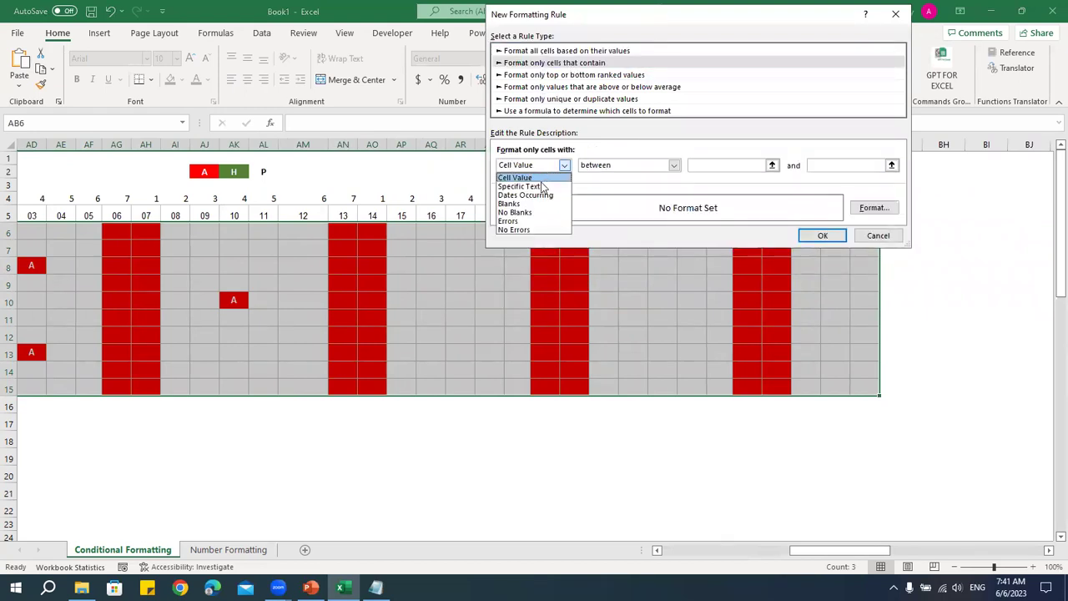
click(543, 187)
click(682, 166)
text(A)
- Format the H rule with bold white text and a dark green fill, and apply it
click(874, 208)
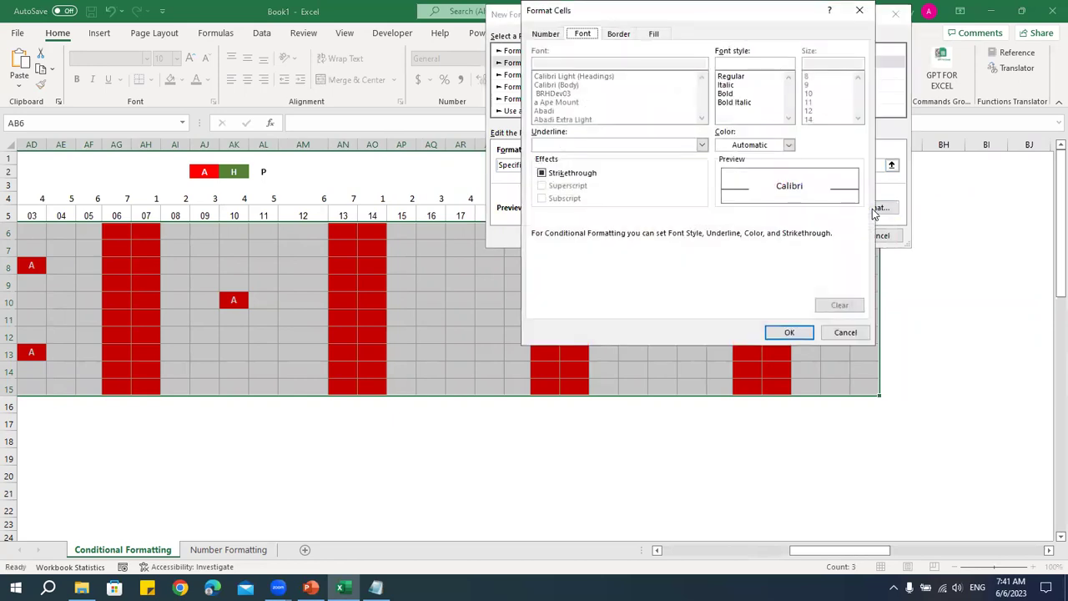
click(739, 94)
click(789, 144)
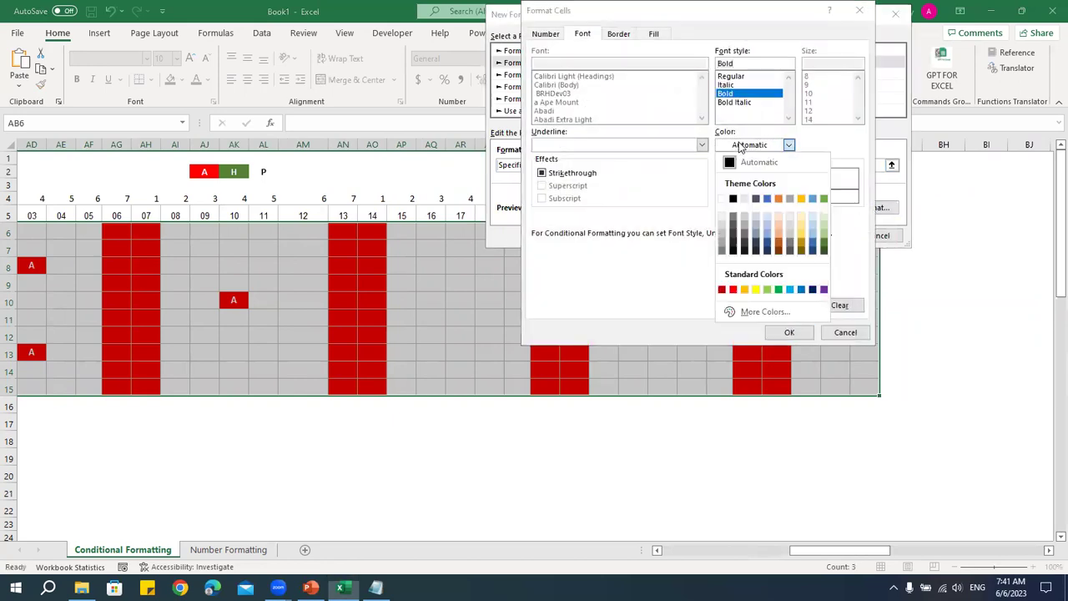
click(726, 197)
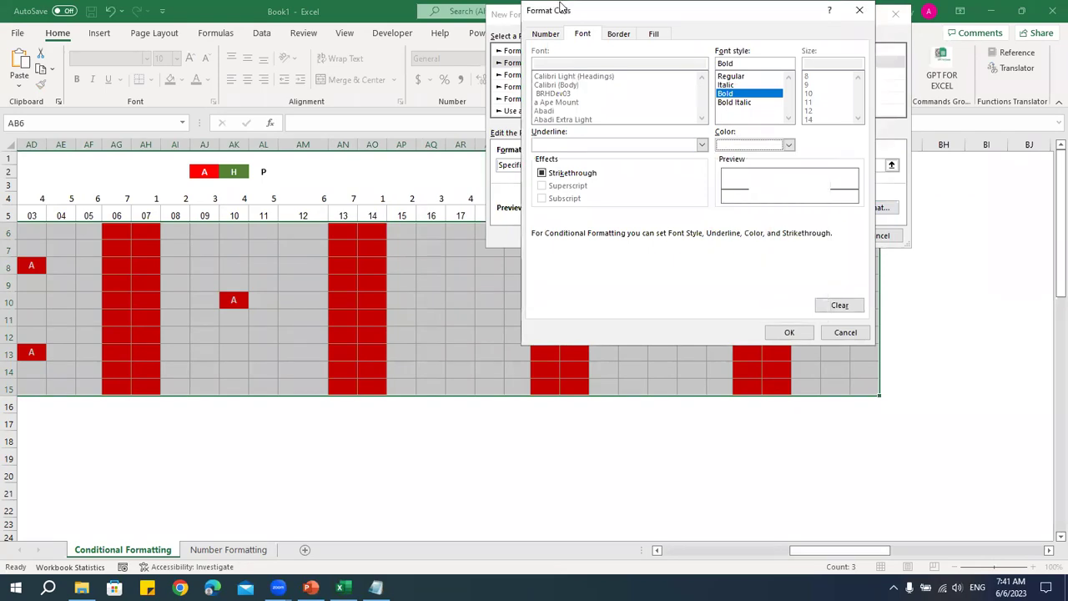
drag(561, 9, 499, 142)
click(594, 167)
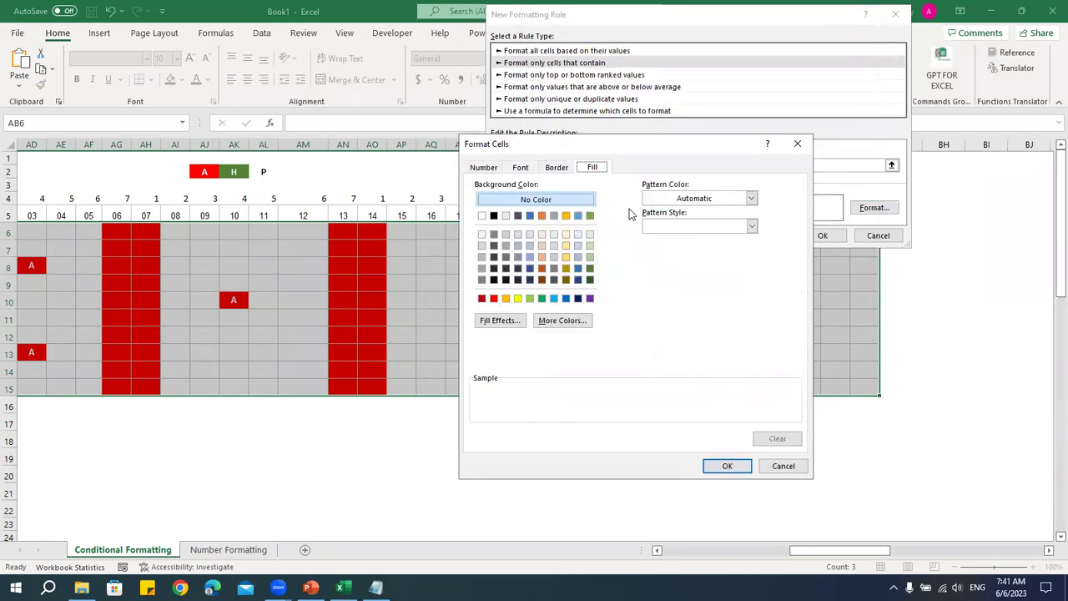
click(590, 280)
click(717, 462)
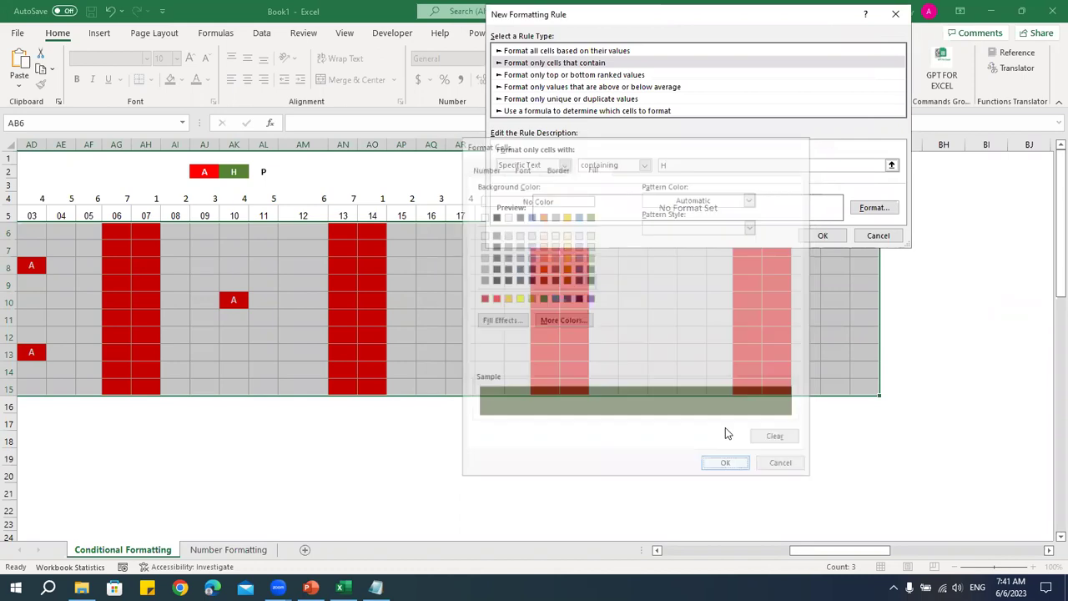
click(825, 237)
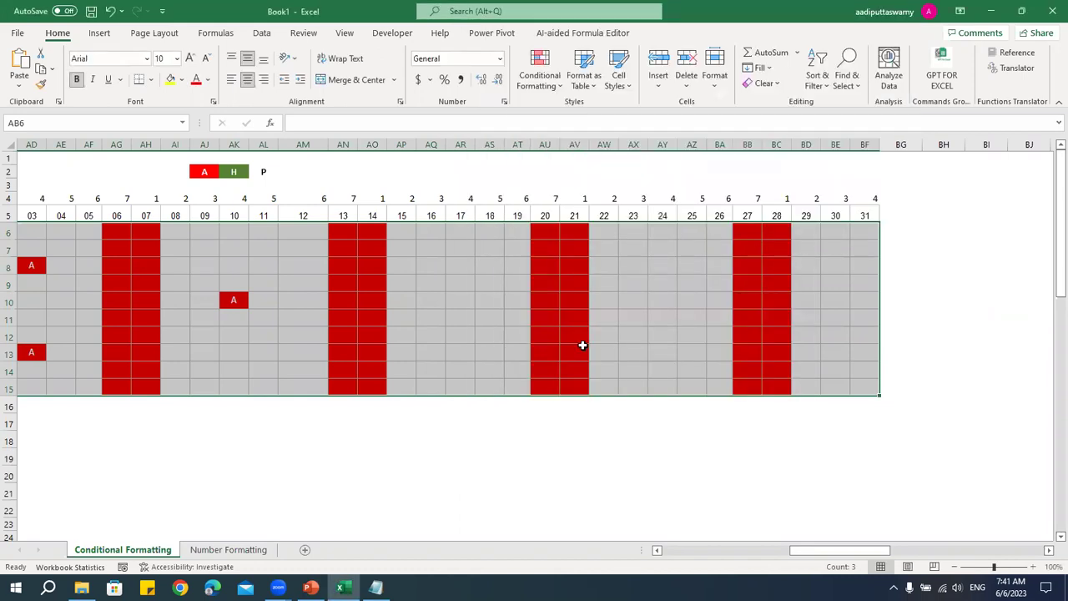
click(441, 267)
- Enter test marks: H in AQ8, A in AK12 and H in AK13
text(A)
click(455, 320)
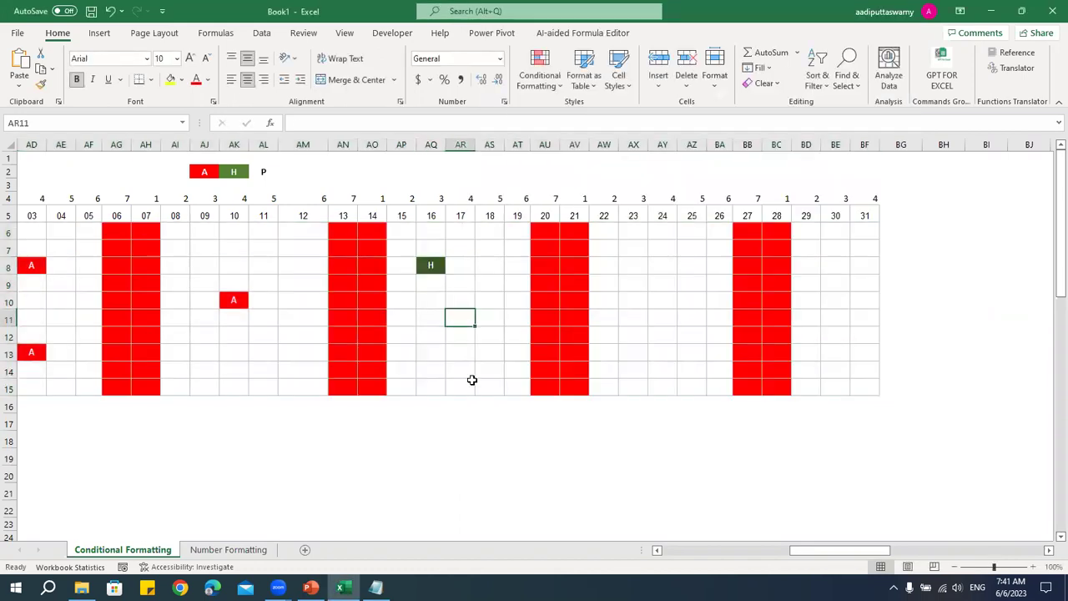
click(719, 557)
drag(768, 552, 843, 552)
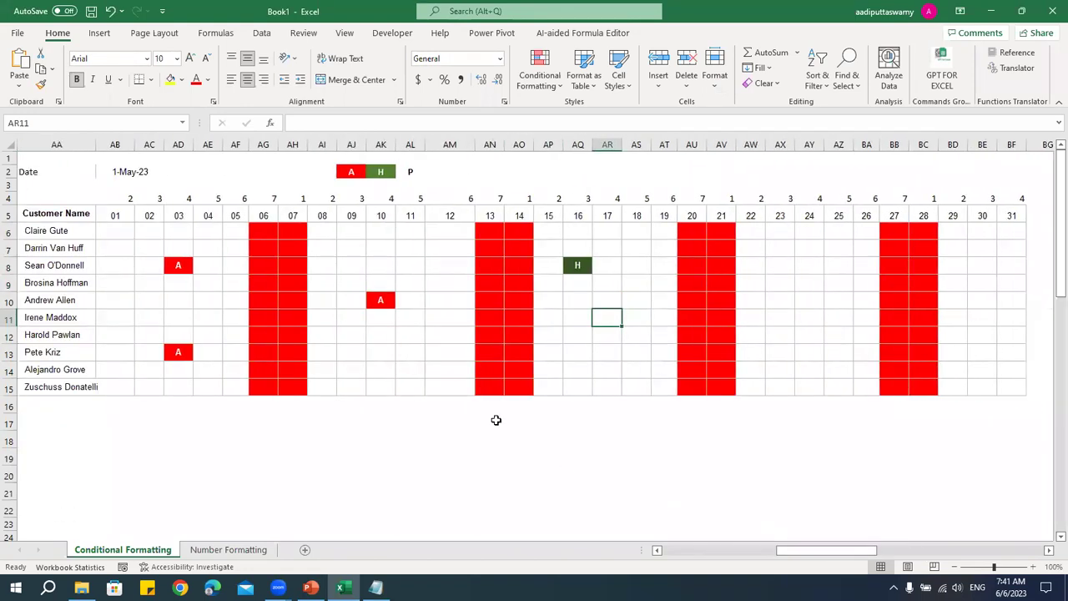
click(389, 333)
text(A)
key(Return)
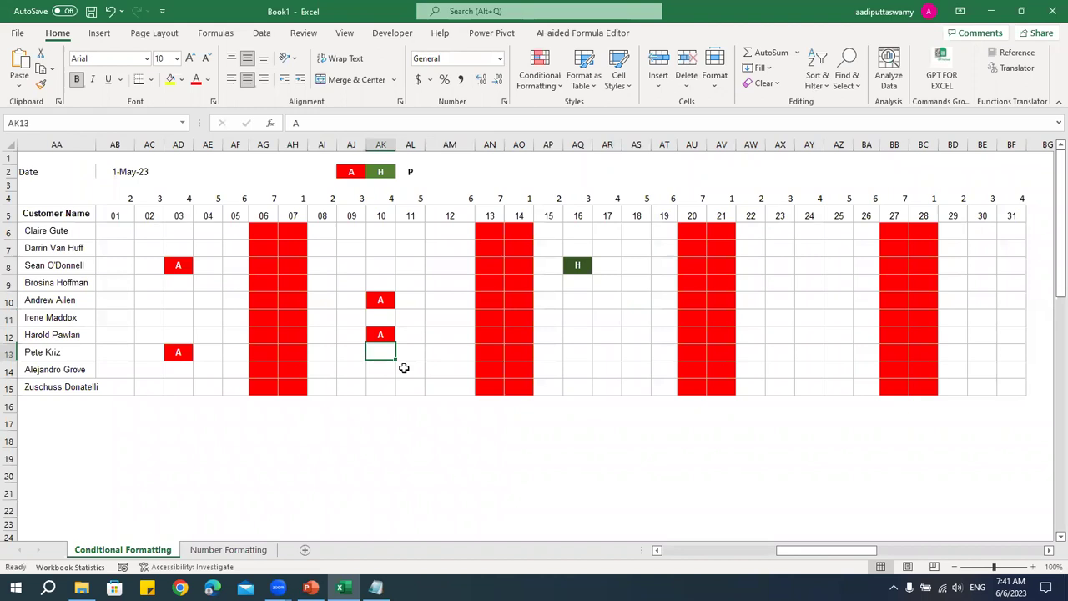
text(H)
key(Return)
- Put a P in AM12, replacing a test H, to confirm it stays unfilled
key(Up)
key(Up)
key(Right)
key(Right)
text(H)
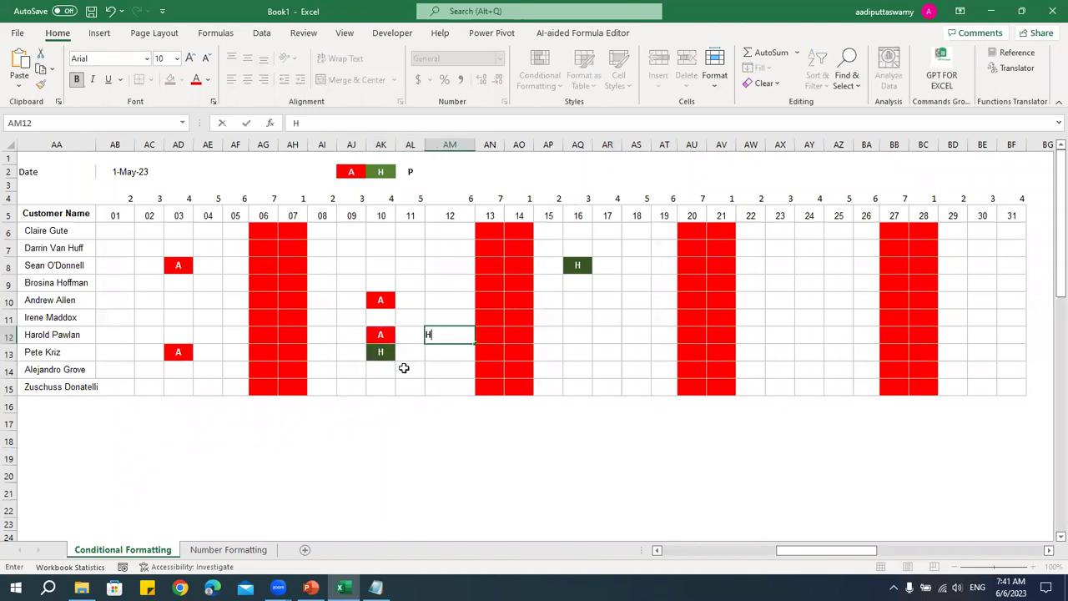
key(Return)
key(Up)
key(Up)
key(Up)
key(Up)
key(Up)
key(Down)
key(Down)
key(Down)
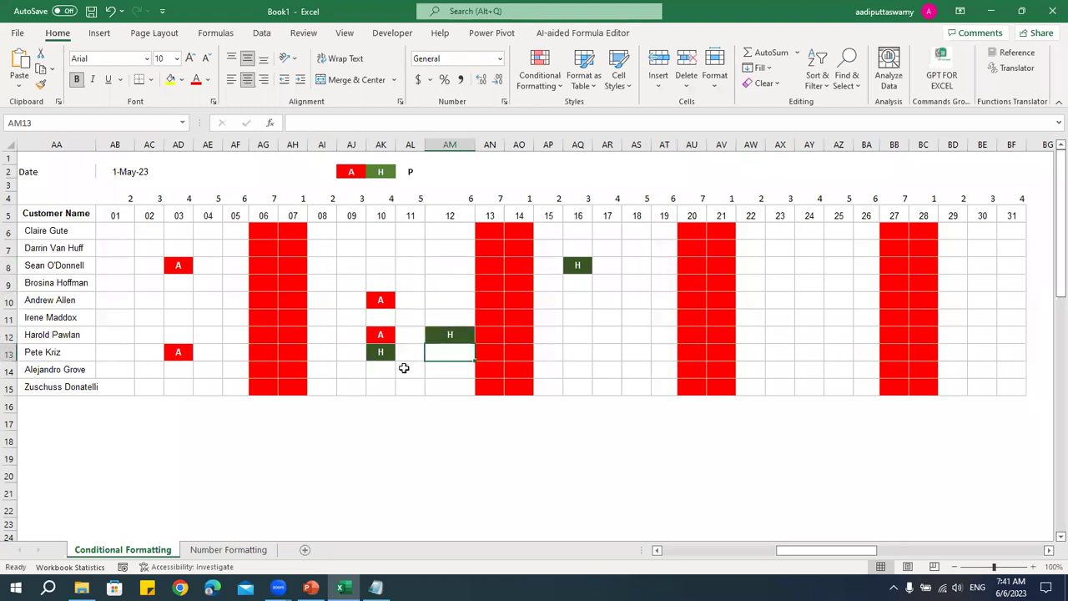
text(P)
key(Return)
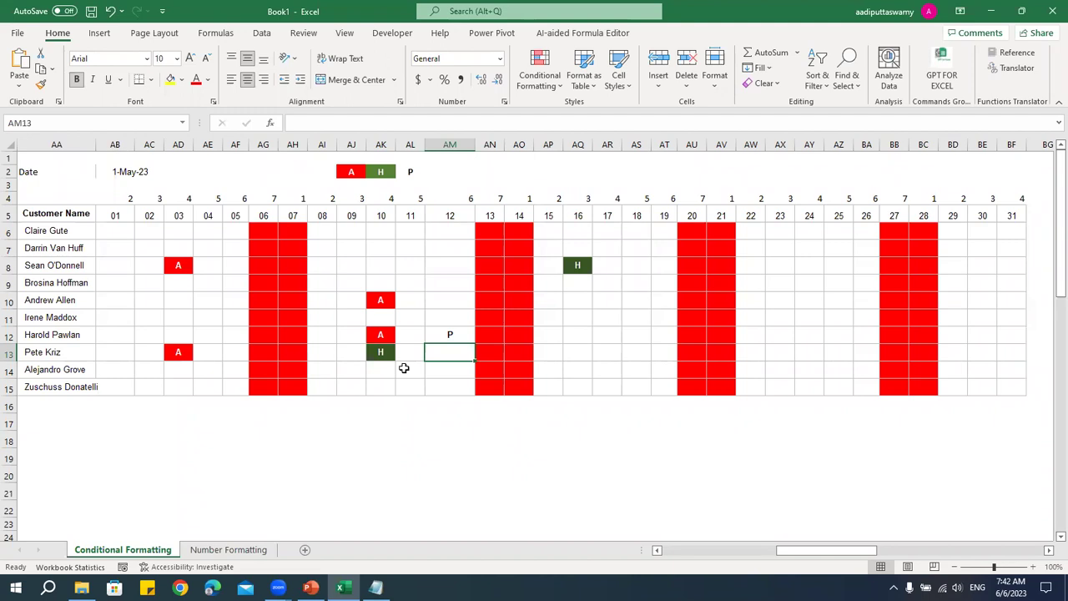
- Glance at the Number Formatting sheet, then return to the Conditional Formatting sheet
click(242, 550)
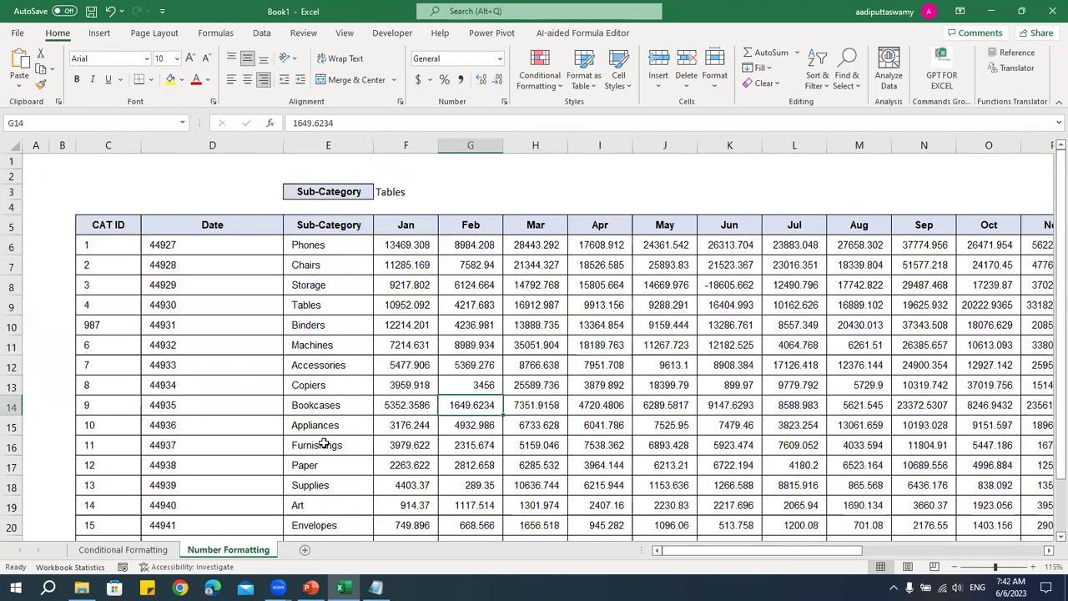
click(332, 424)
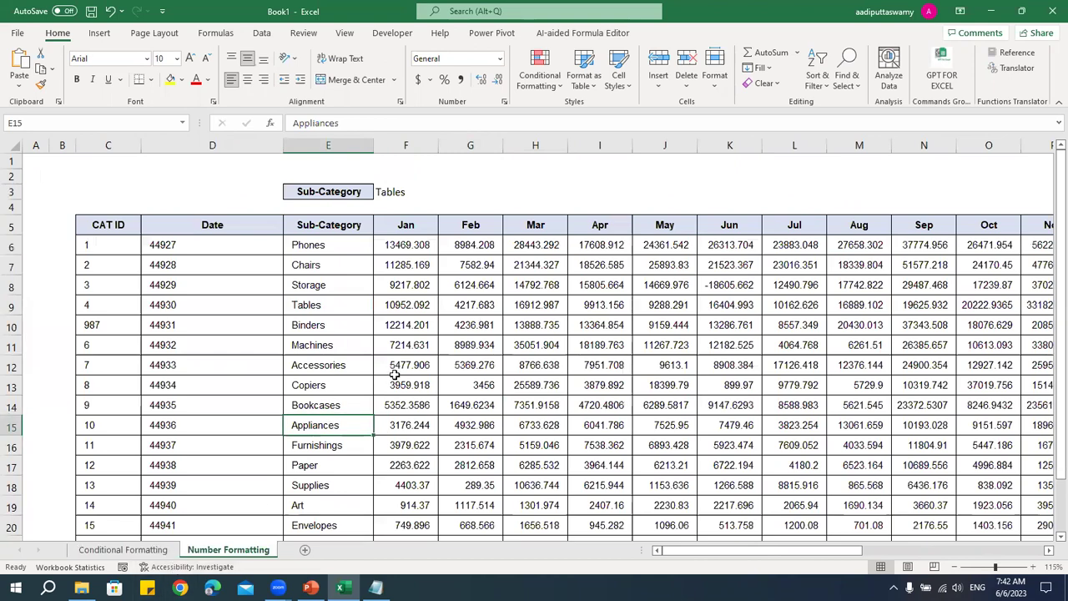
scroll(425, 294, down, 3)
scroll(425, 295, up, 2)
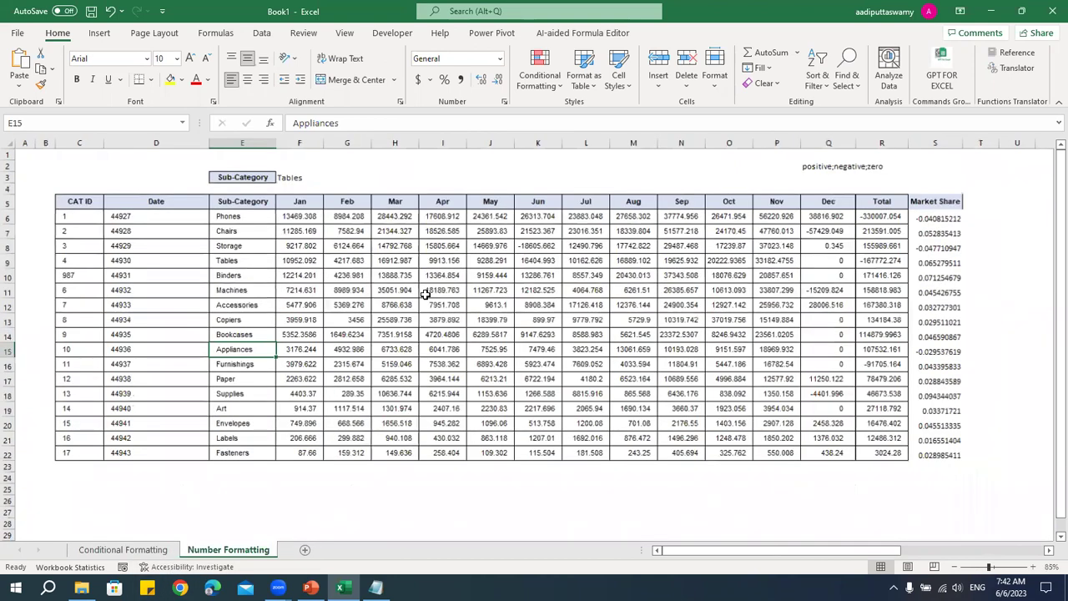
click(164, 551)
click(422, 333)
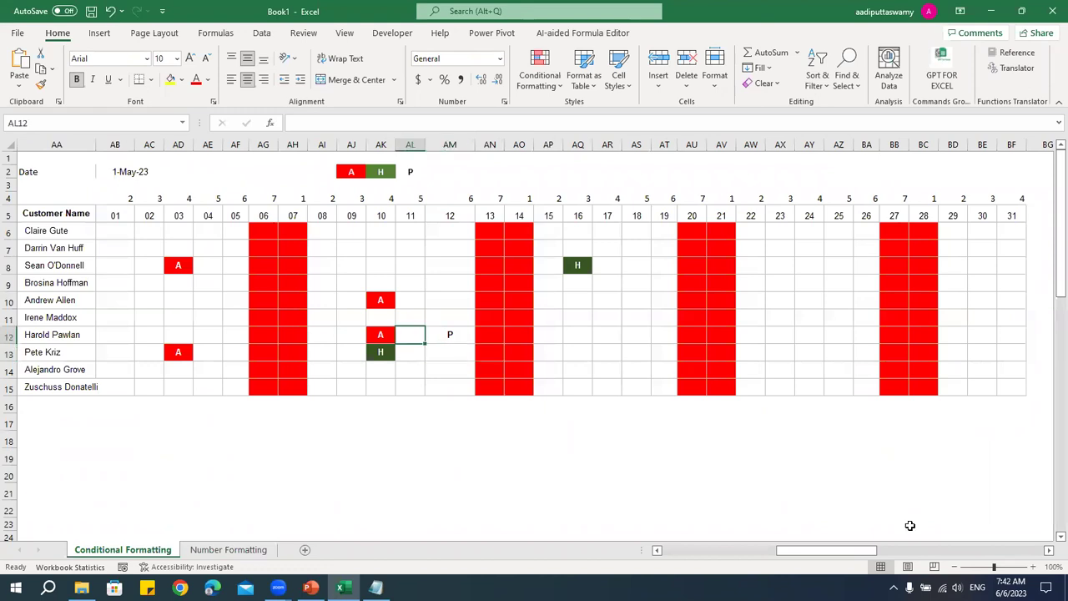
click(749, 553)
drag(749, 553, 702, 554)
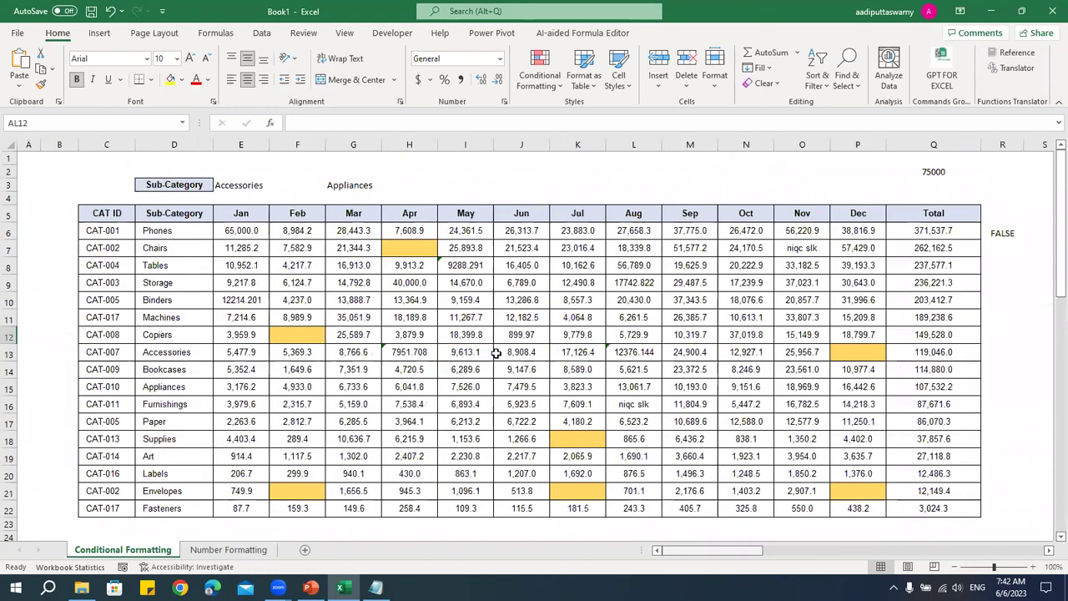
- Try Appliances and then Storage in the E3 Sub-Category dropdown
click(255, 183)
click(274, 186)
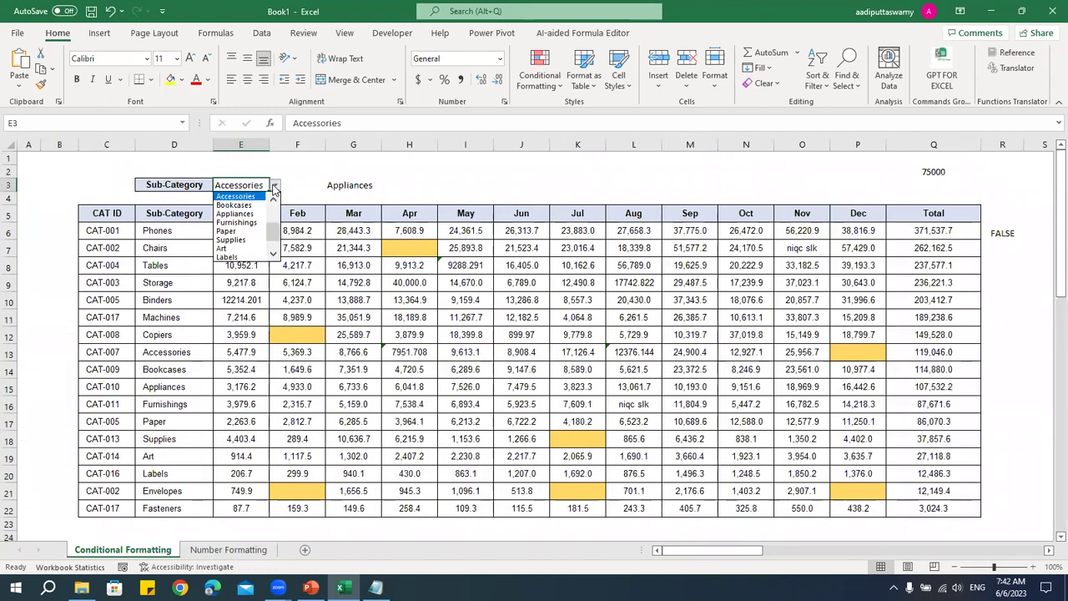
click(255, 215)
click(274, 185)
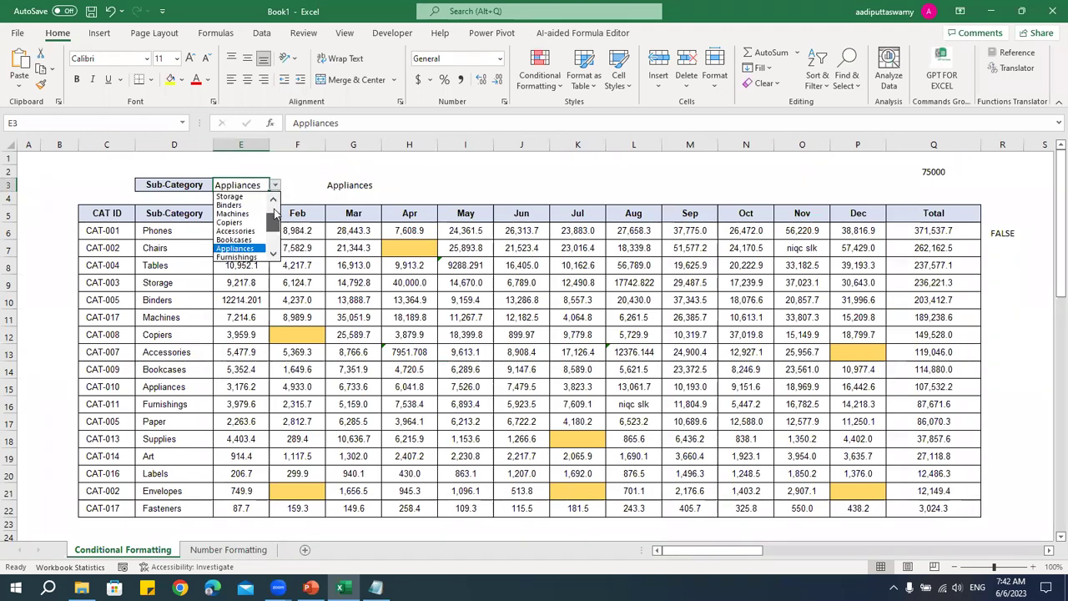
click(250, 201)
click(275, 185)
click(242, 229)
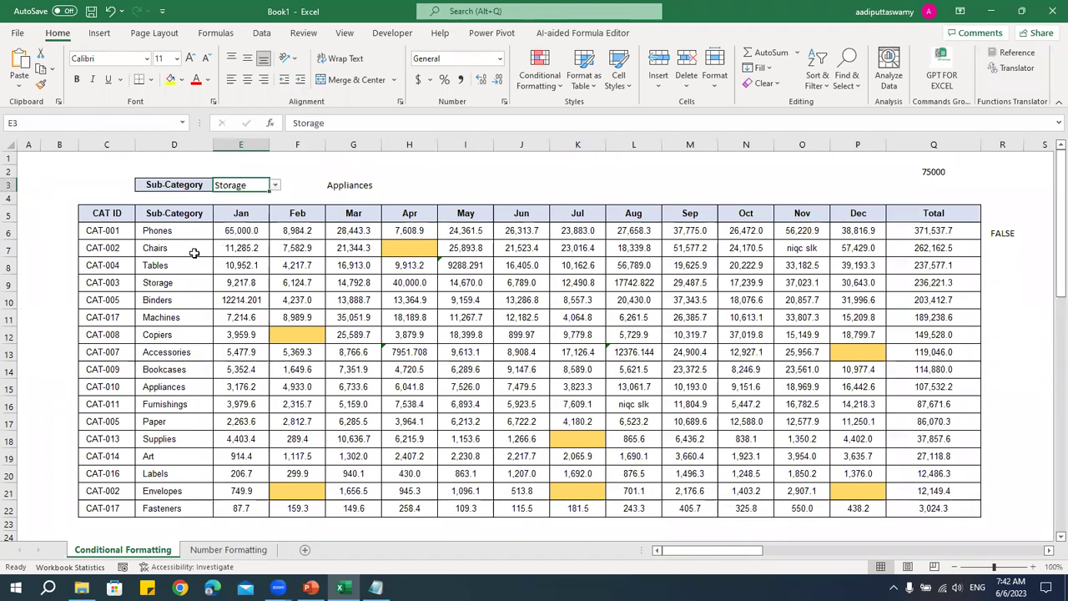
- Clear all conditional formatting rules from the entire sheet
drag(121, 232, 947, 508)
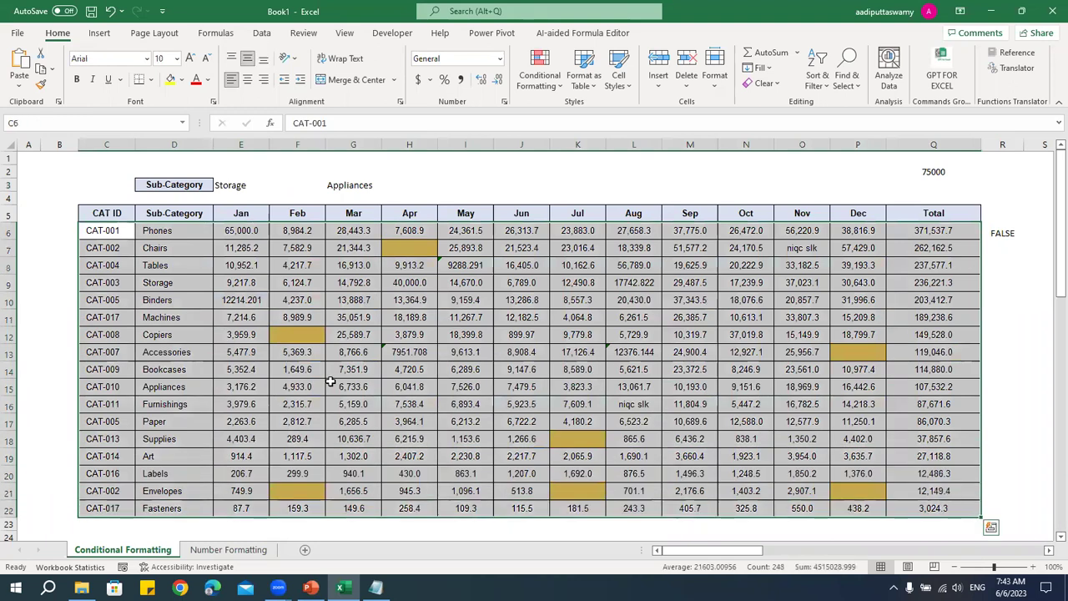
click(539, 83)
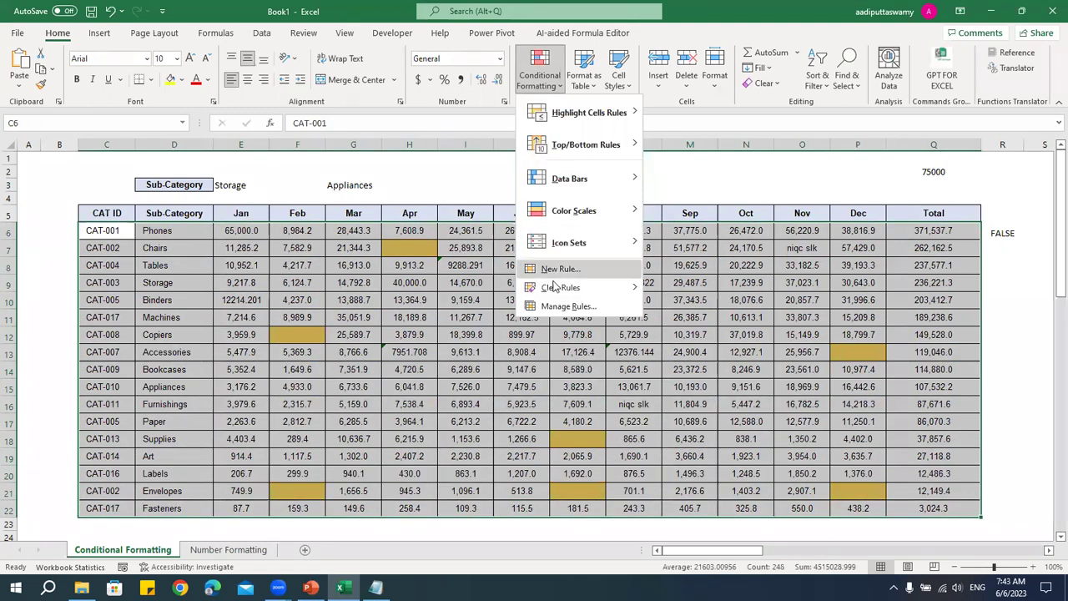
mouse_move(571, 287)
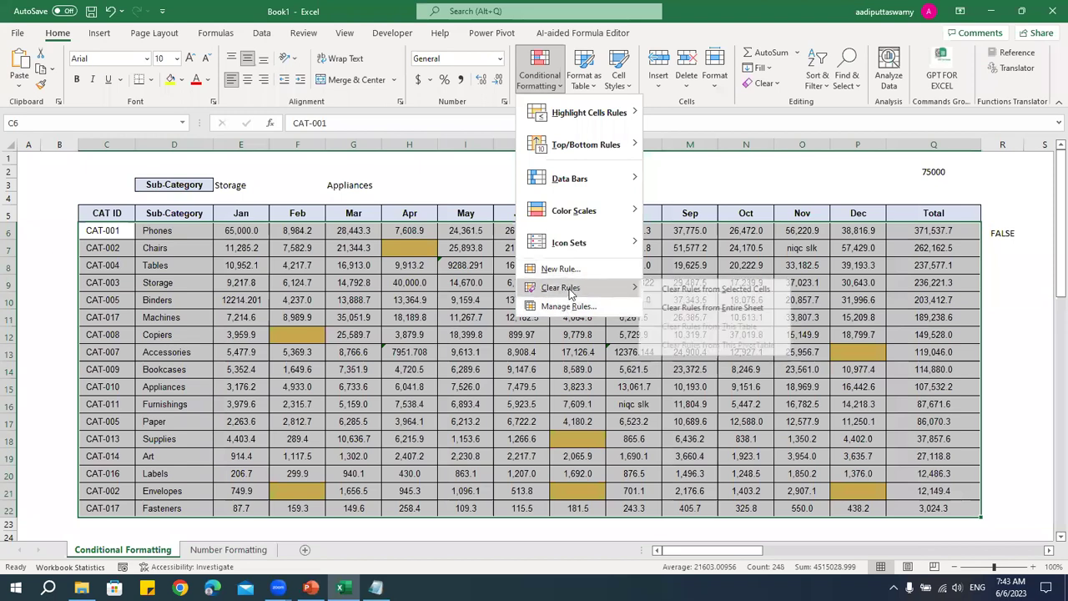
click(723, 308)
click(466, 387)
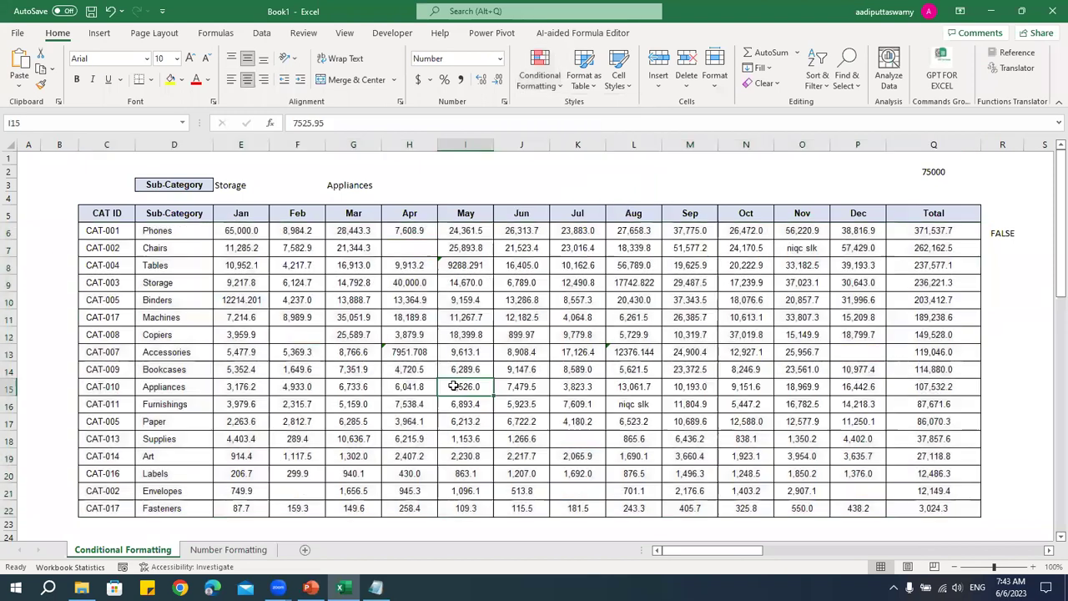
- Choose Copiers in E3 and fill the Copiers row yellow
click(235, 186)
click(276, 185)
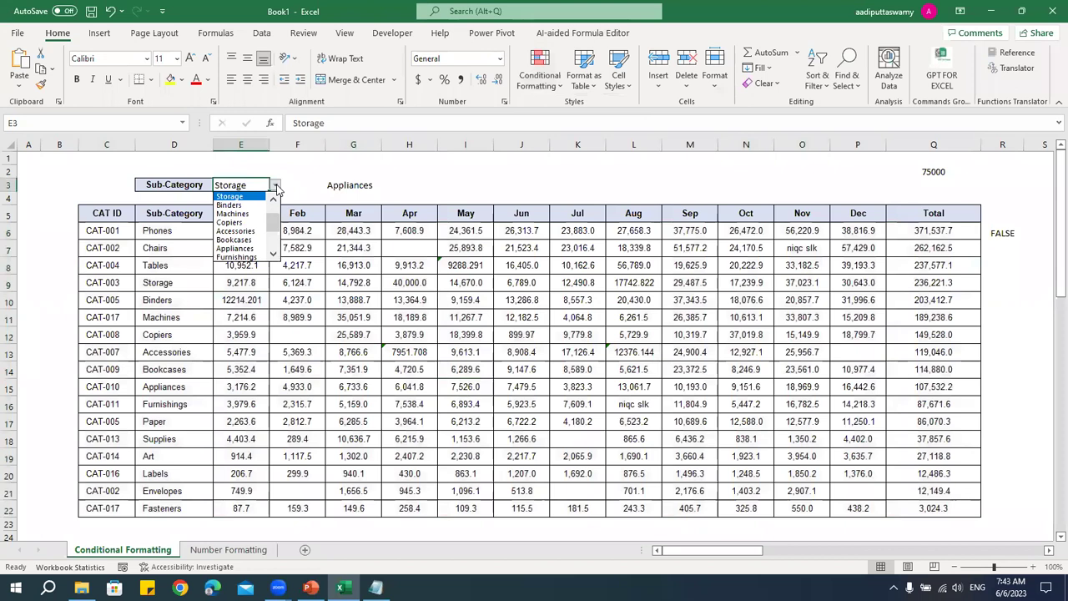
click(249, 220)
drag(113, 334, 927, 334)
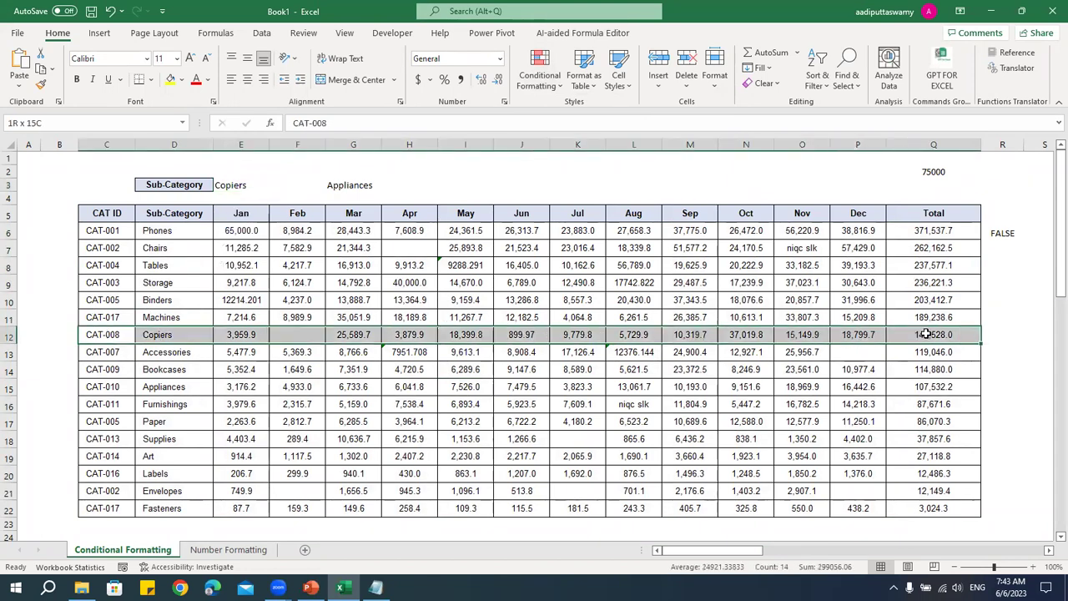
click(527, 81)
click(171, 80)
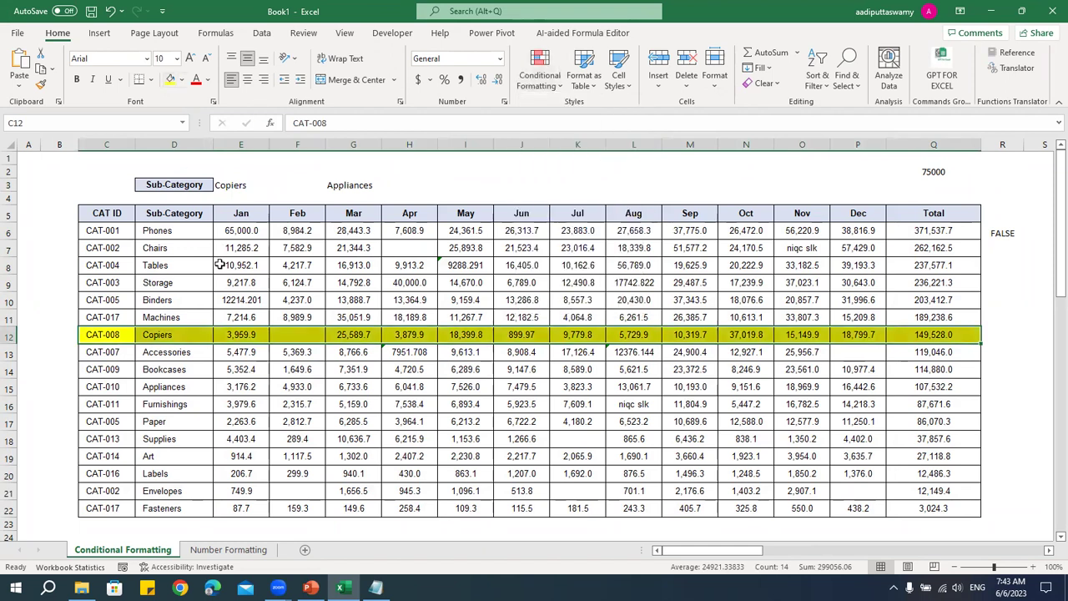
click(238, 335)
- Switch E3 to Art, then undo to return to Copiers
click(244, 186)
click(275, 184)
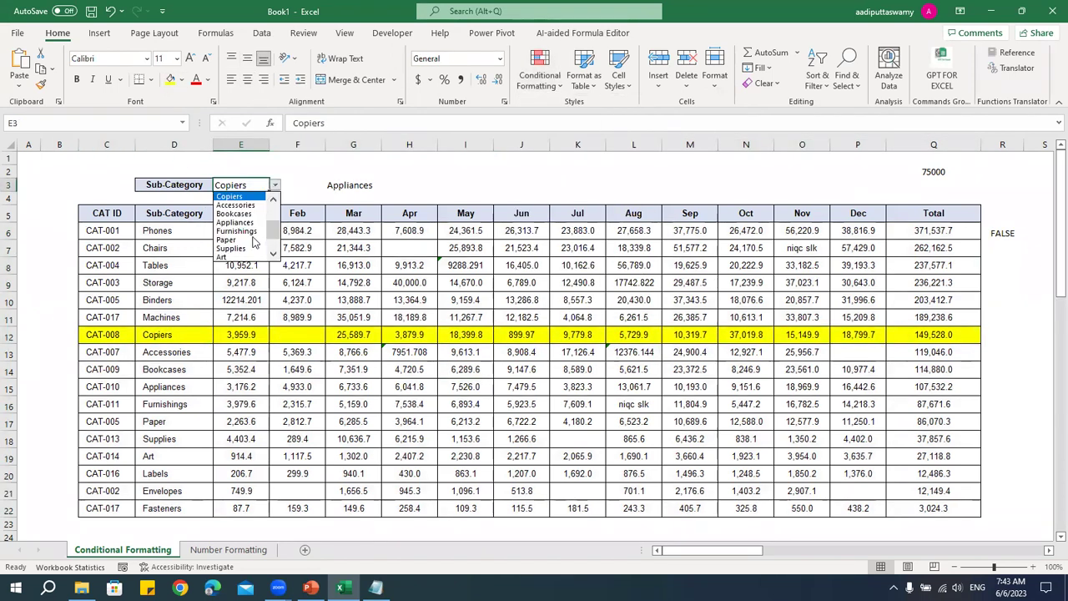
click(244, 259)
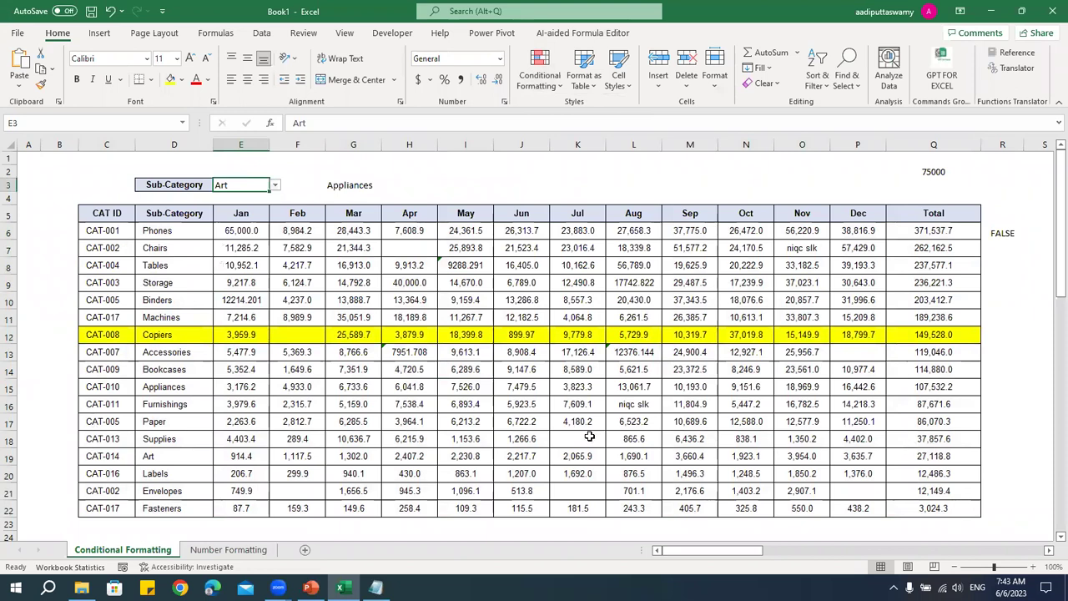
key(ctrl+z)
click(307, 351)
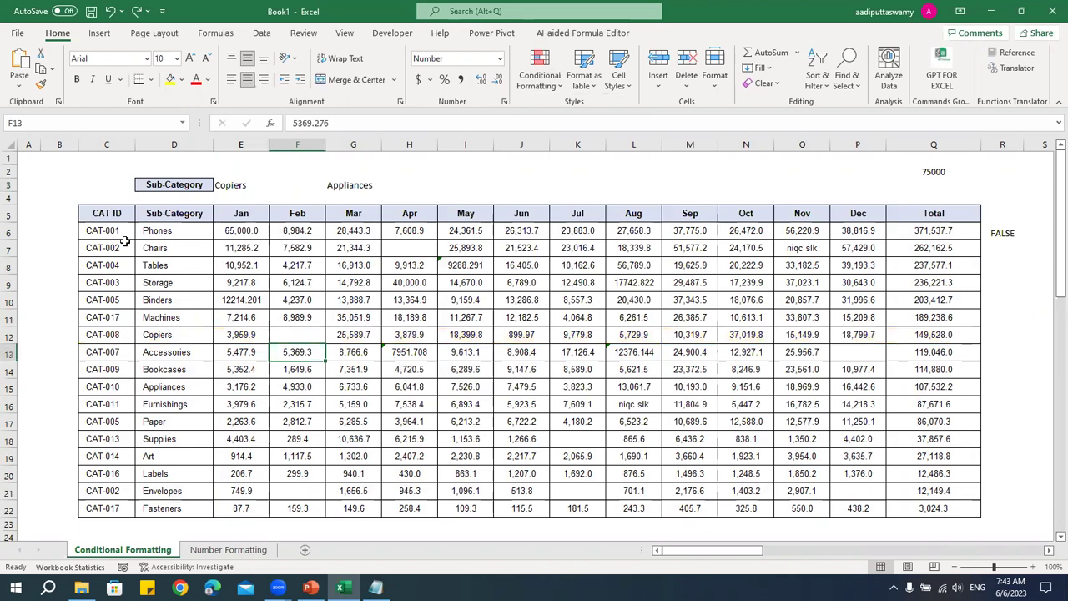
- Enter =$D6=$E$3 in B6 and fill it down to B22
click(72, 232)
text(=)
key(Right)
key(Right)
text(=)
key(Right)
key(Right)
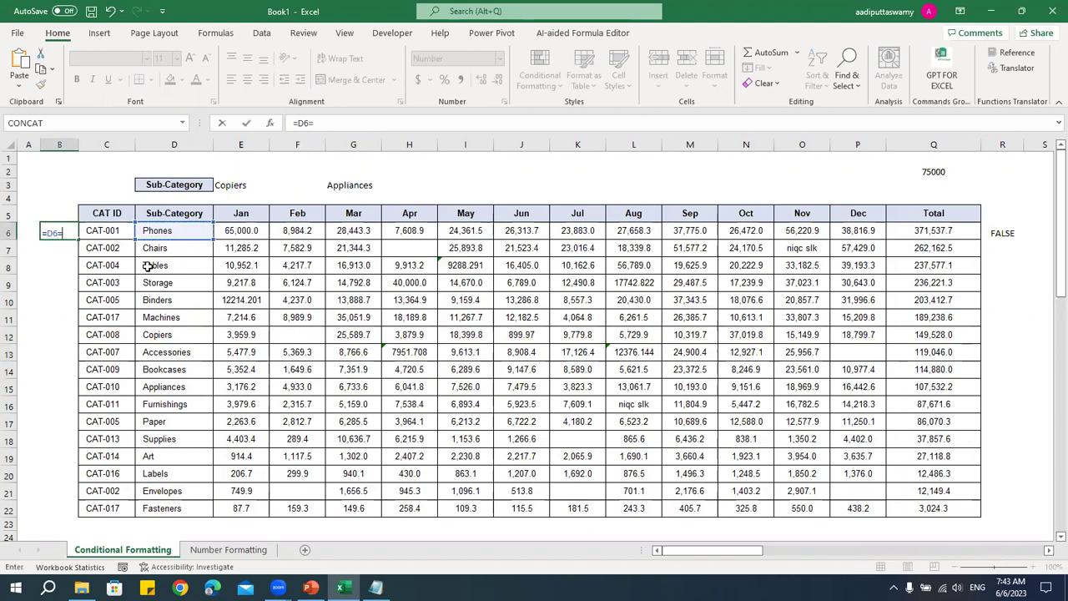
key(Up)
key(Up)
key(Up)
key(Right)
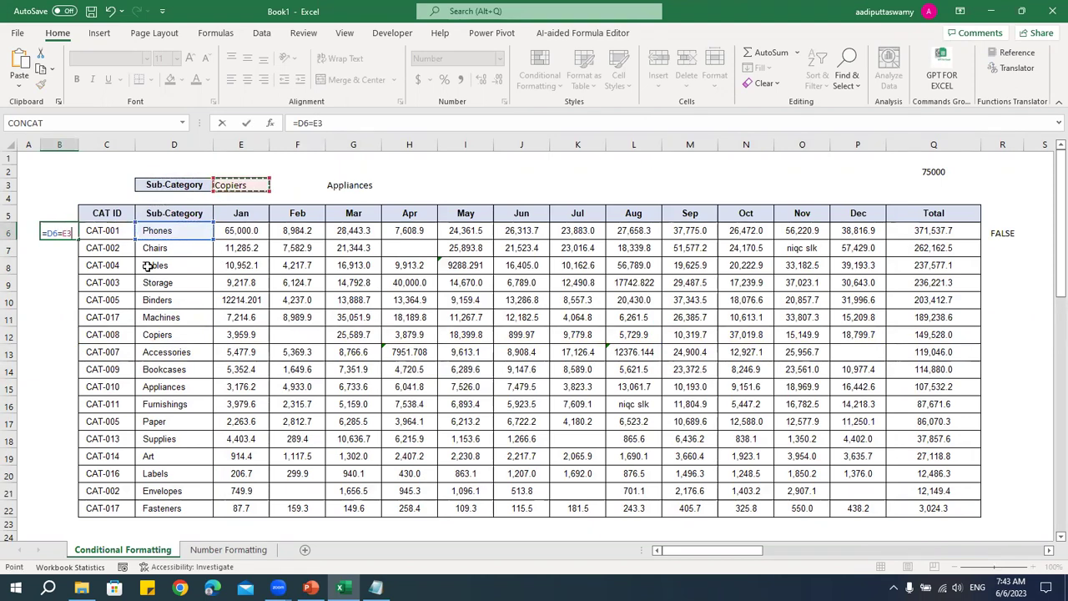
key(F4)
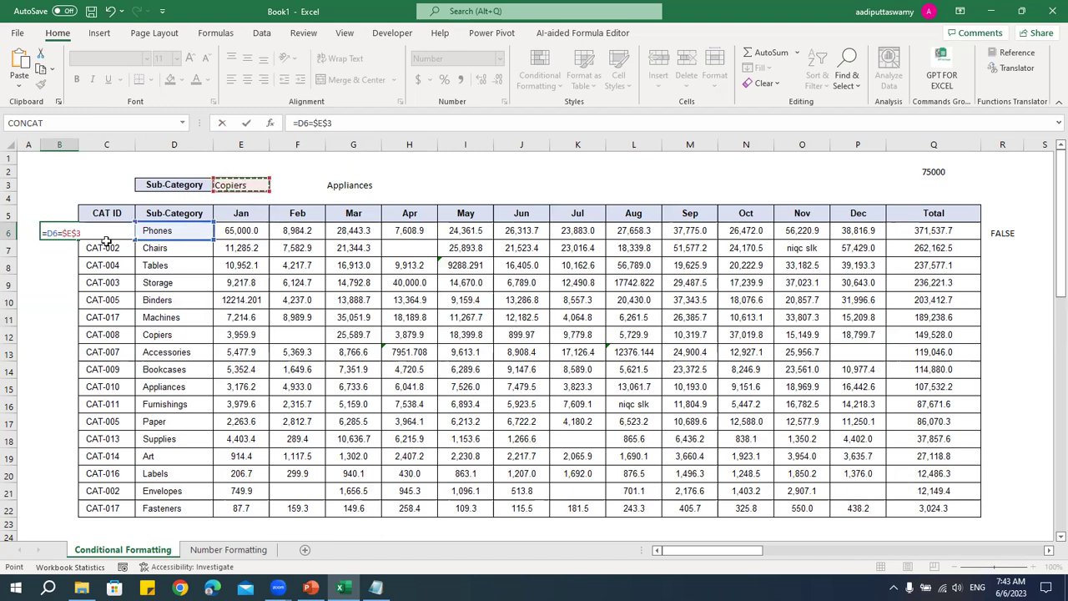
click(48, 233)
text($)
key(ctrl+Return)
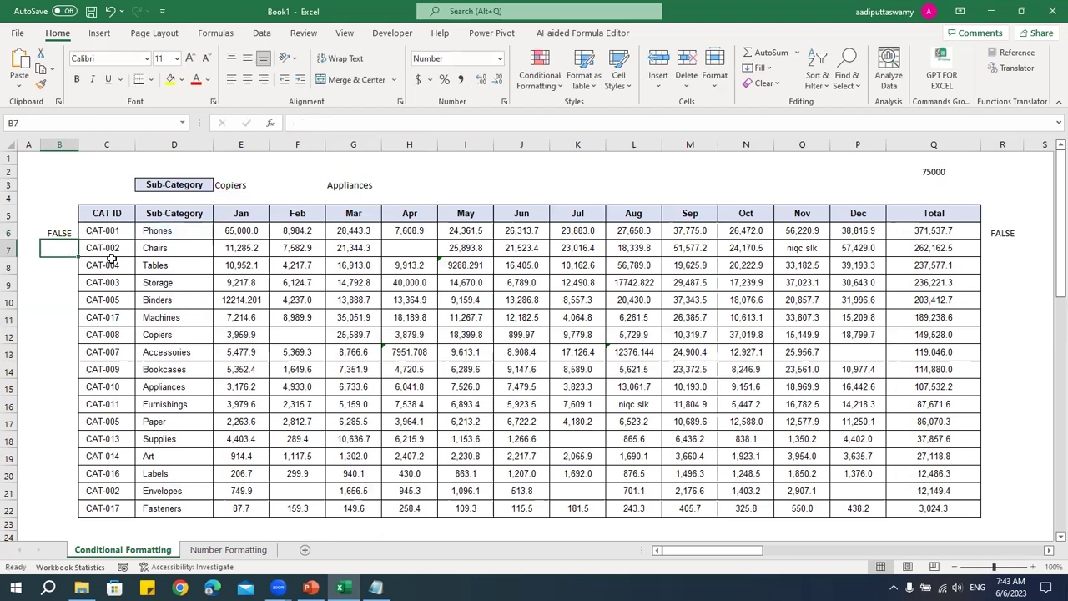
drag(78, 238, 86, 513)
- Test the helper by choosing Accessories, then Art in E3, checking each TRUE row
drag(60, 337, 209, 338)
click(230, 187)
click(274, 185)
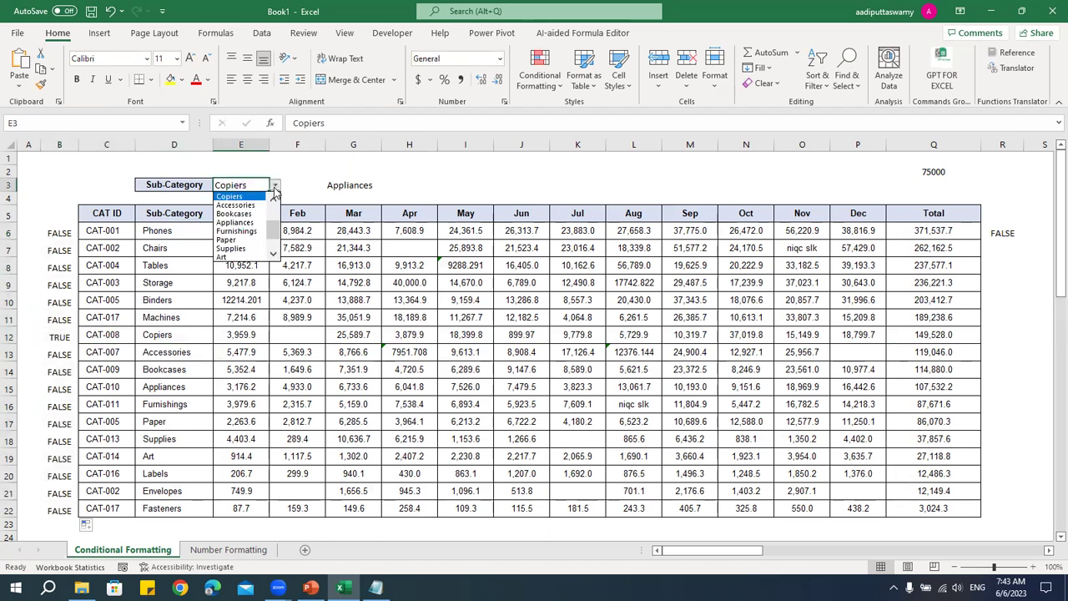
click(240, 253)
drag(57, 354, 192, 367)
click(253, 184)
click(275, 186)
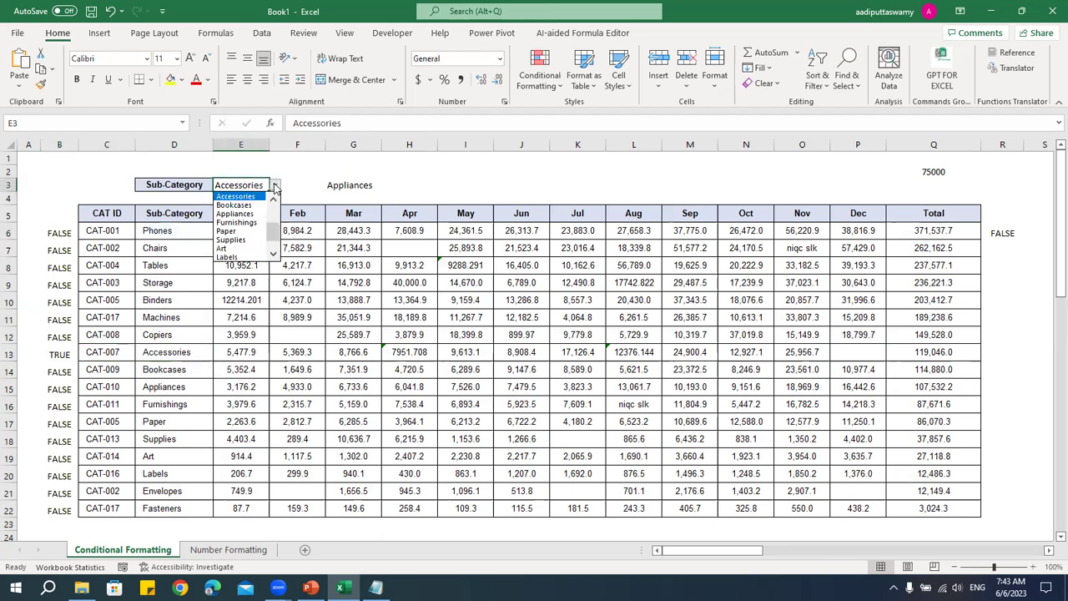
click(249, 249)
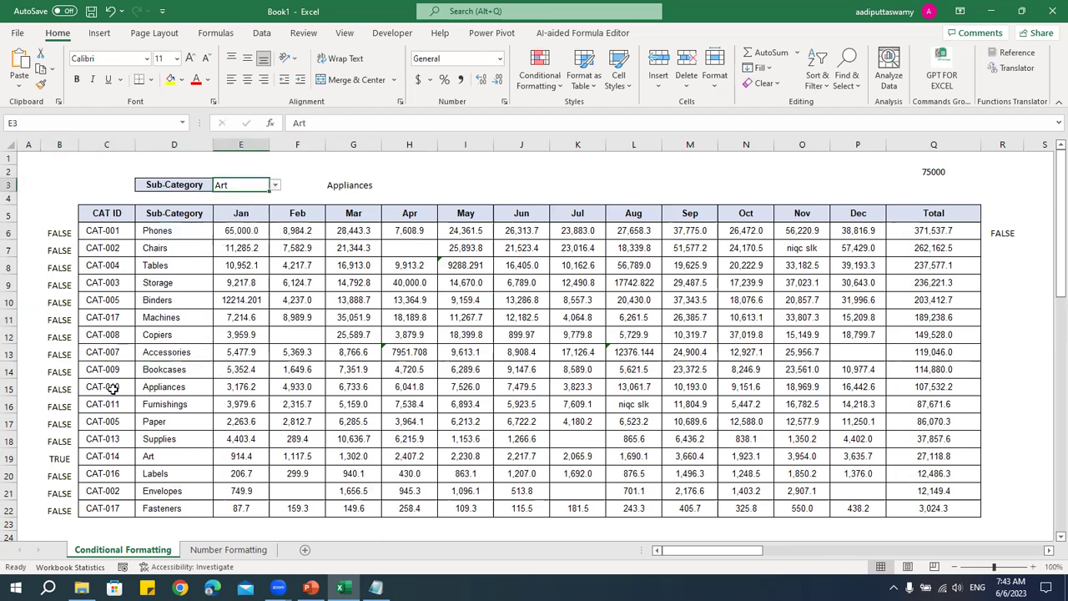
drag(56, 456, 187, 457)
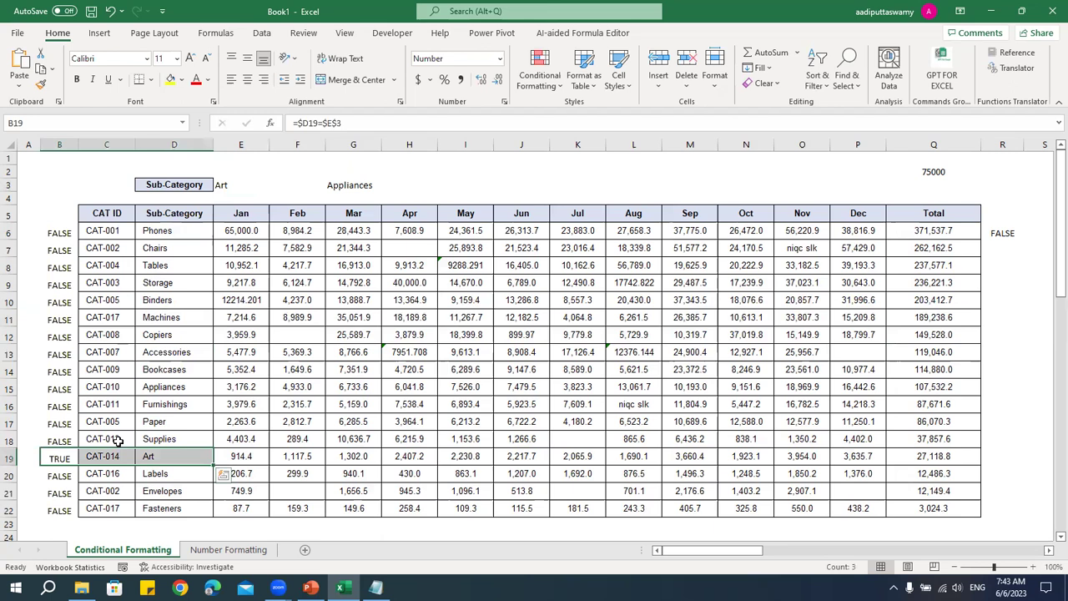
- Select the B6 formula text, then select the table C6:Q22
click(63, 232)
click(342, 123)
drag(235, 118, 215, 121)
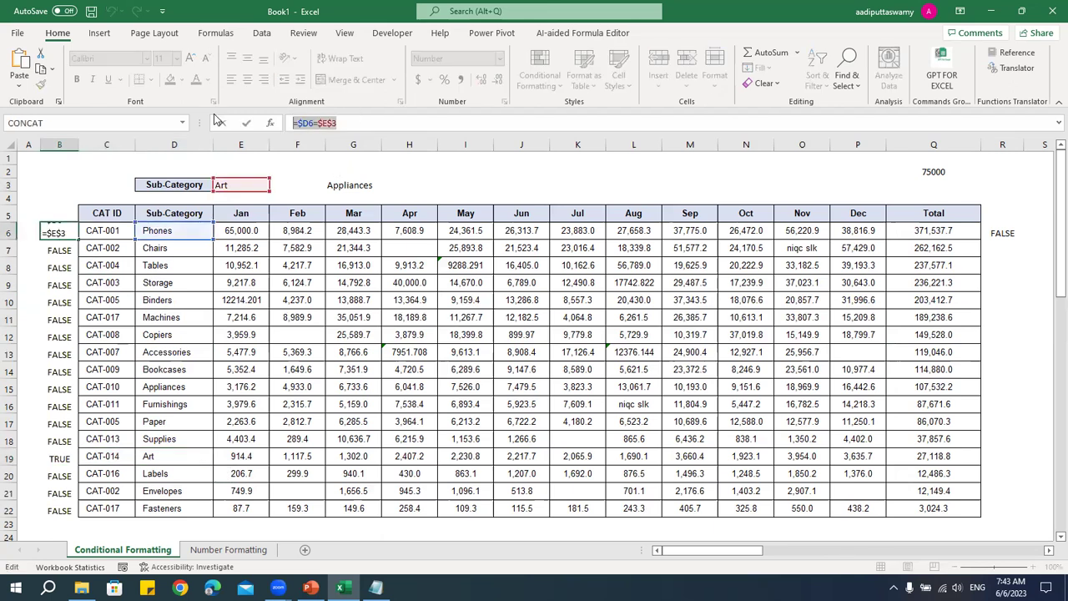
drag(198, 282, 930, 507)
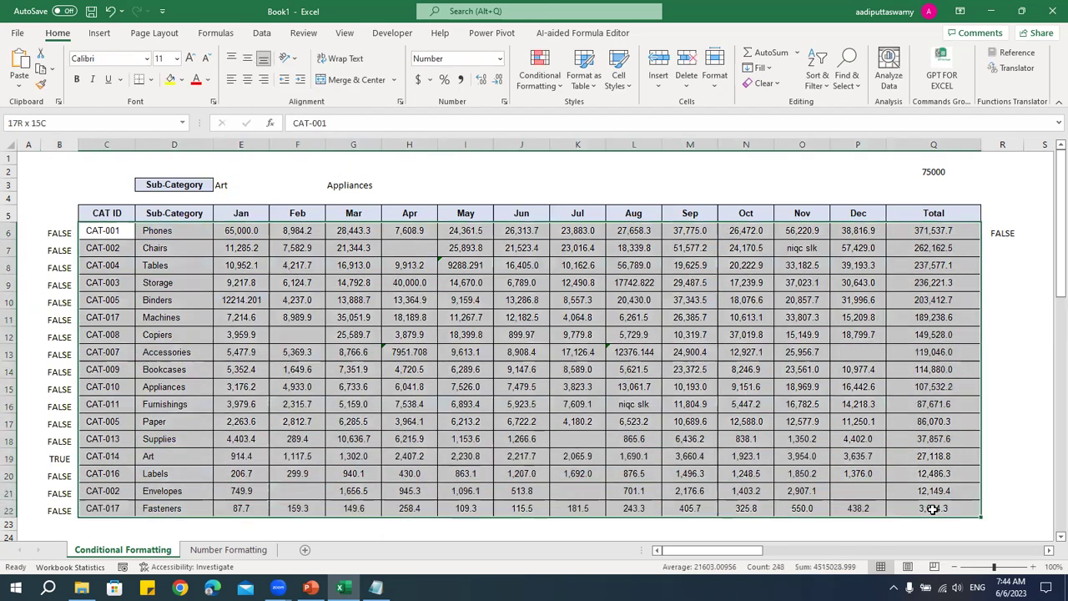
- Add a formula rule =$D6=$E$3 with a gold fill to the table
click(544, 83)
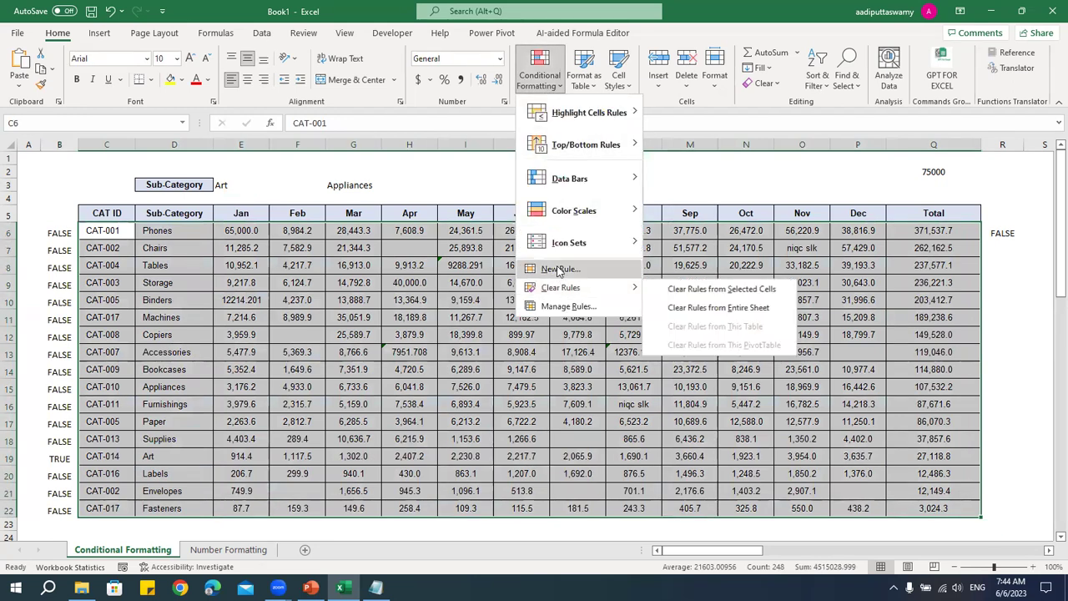
click(560, 268)
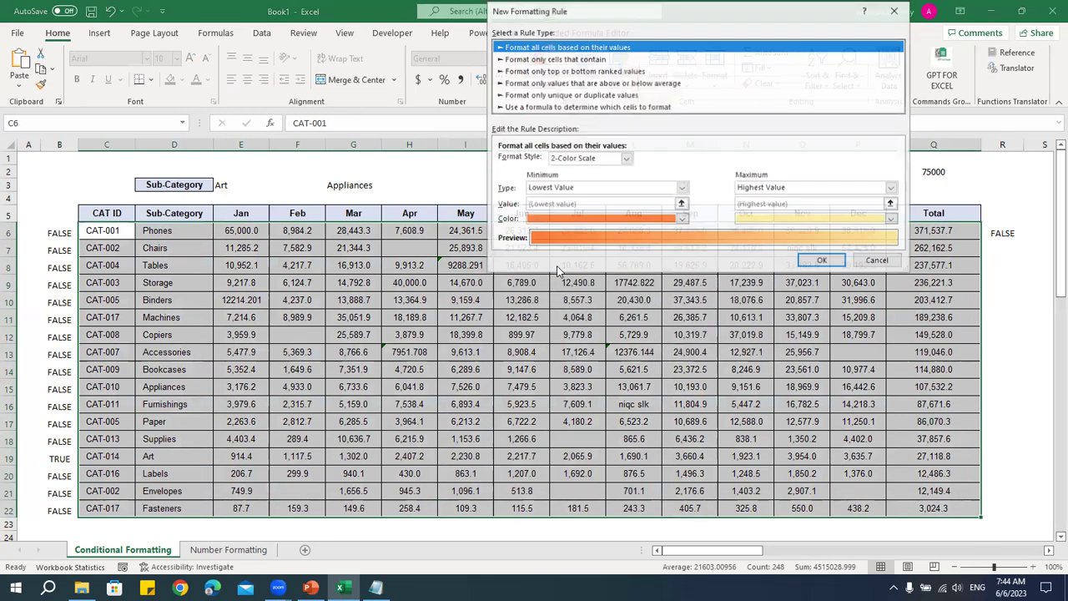
click(548, 107)
click(543, 162)
text(=$D6=$E$3)
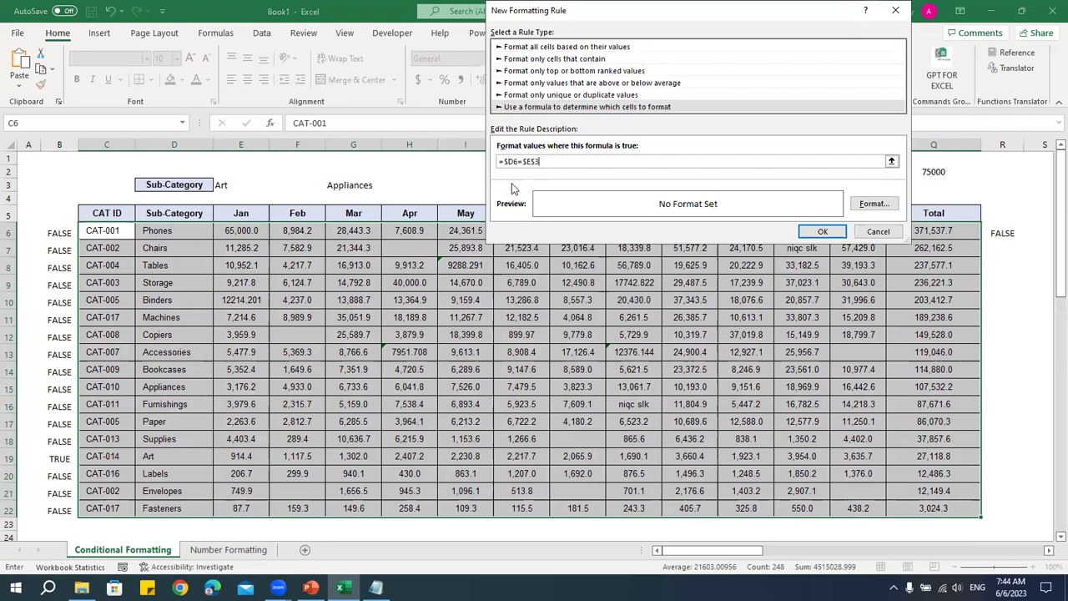
click(873, 204)
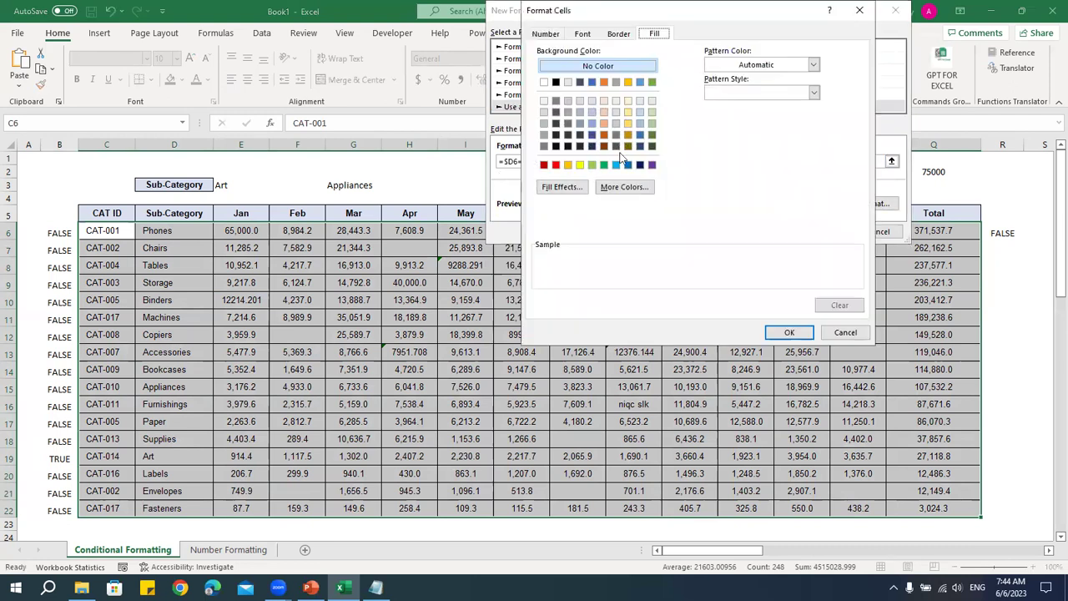
click(628, 135)
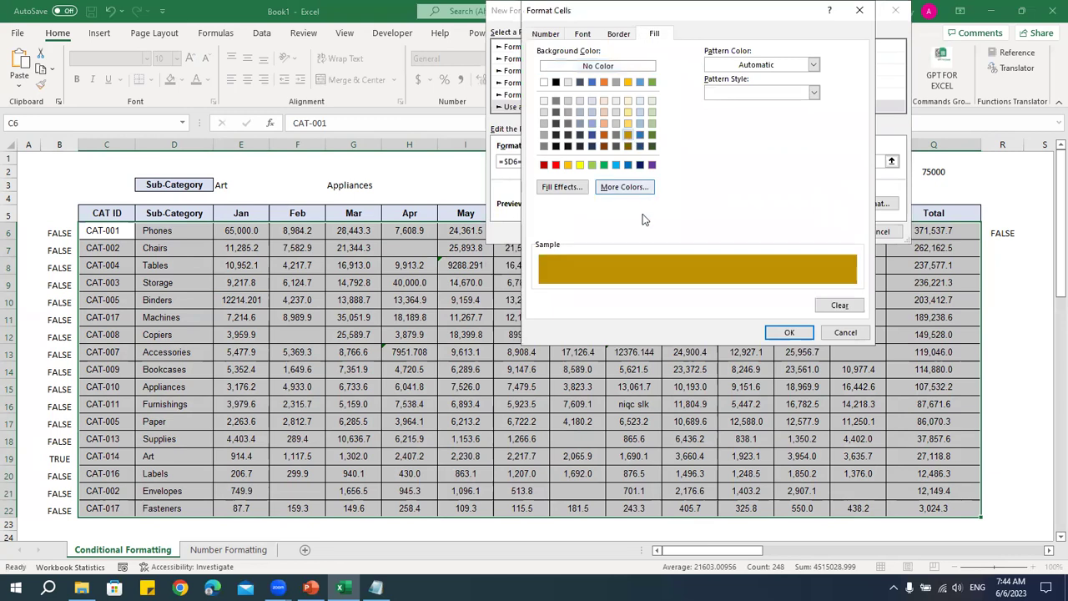
click(789, 332)
click(823, 231)
- Check the gold Art row and delete the helper TRUE/FALSE values in A6:B22
click(254, 403)
drag(119, 460, 947, 458)
drag(37, 232, 63, 512)
key(Delete)
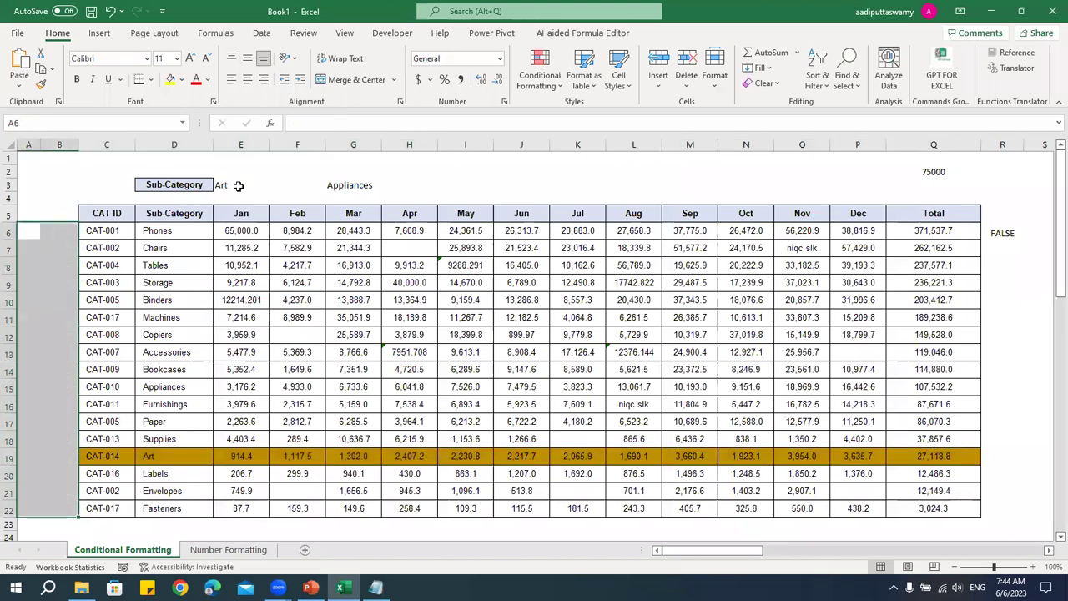
- Pick Phones, then Storage, then Bookcases in E3, watching the gold row move
click(238, 186)
click(275, 184)
drag(273, 227, 273, 201)
click(227, 197)
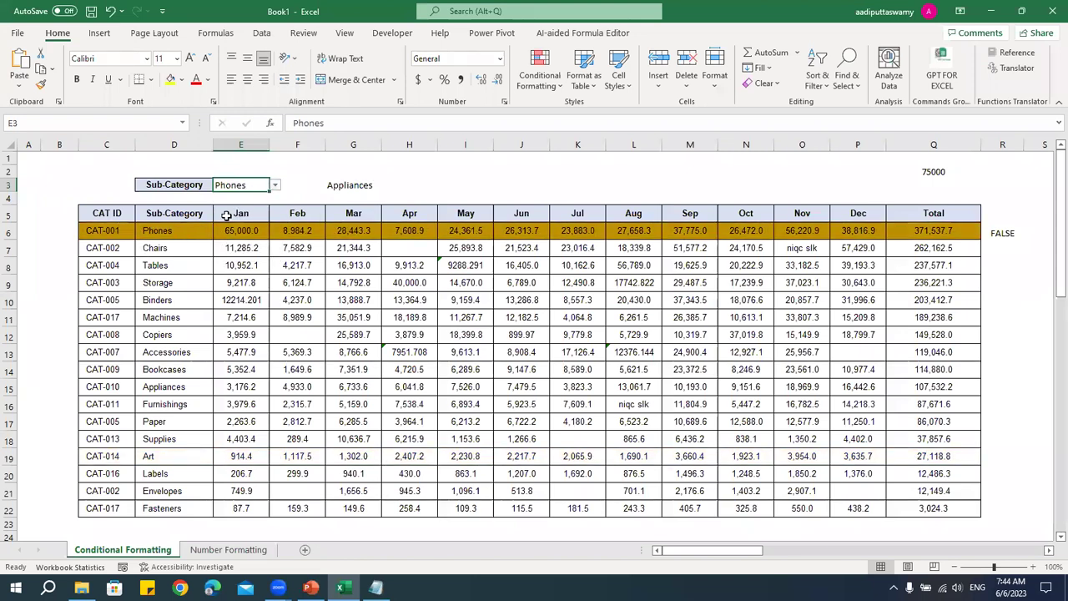
click(275, 185)
click(241, 219)
click(275, 184)
click(255, 248)
click(290, 335)
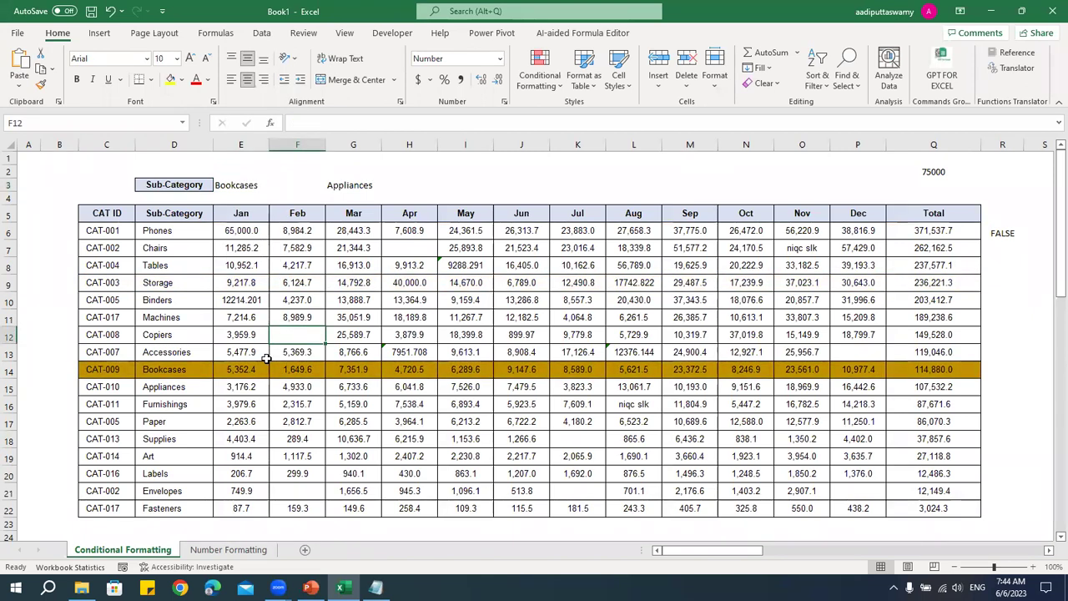
click(342, 248)
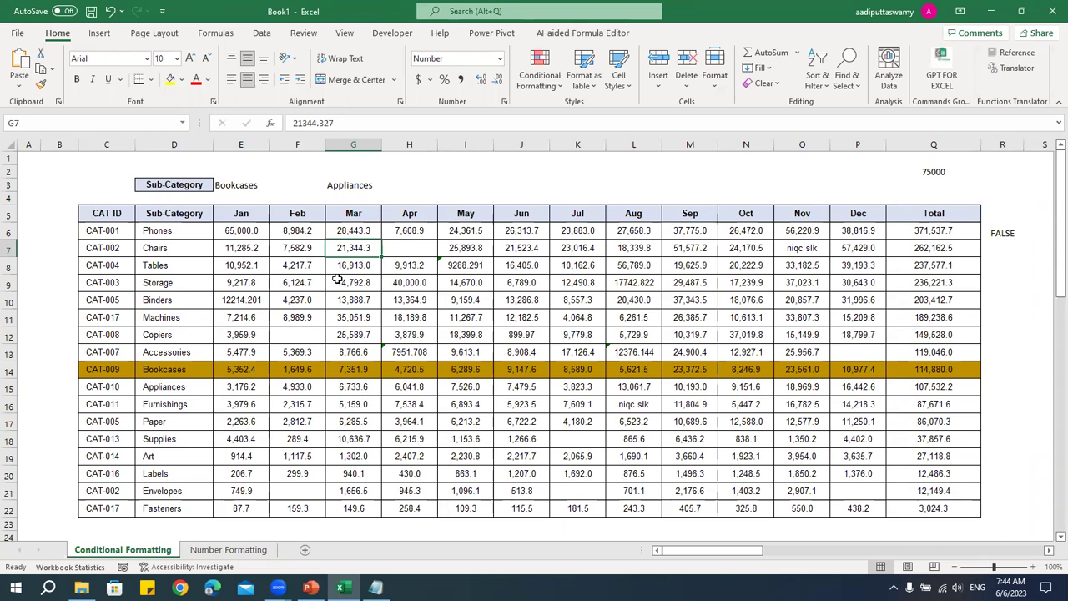
click(228, 550)
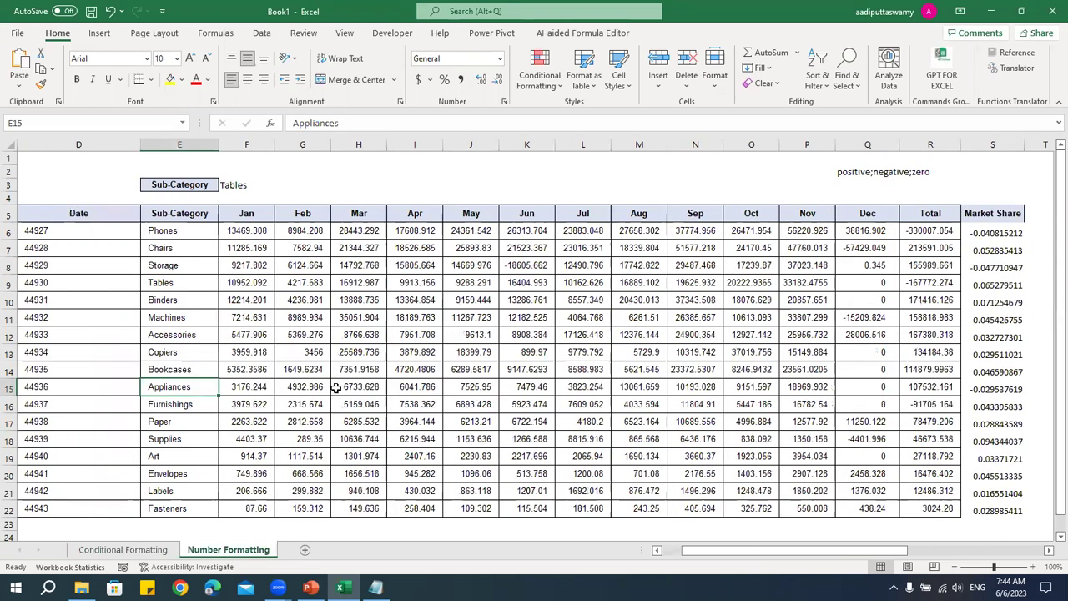
- Check raw monthly values, then add thousands separators to F6:R22
click(336, 388)
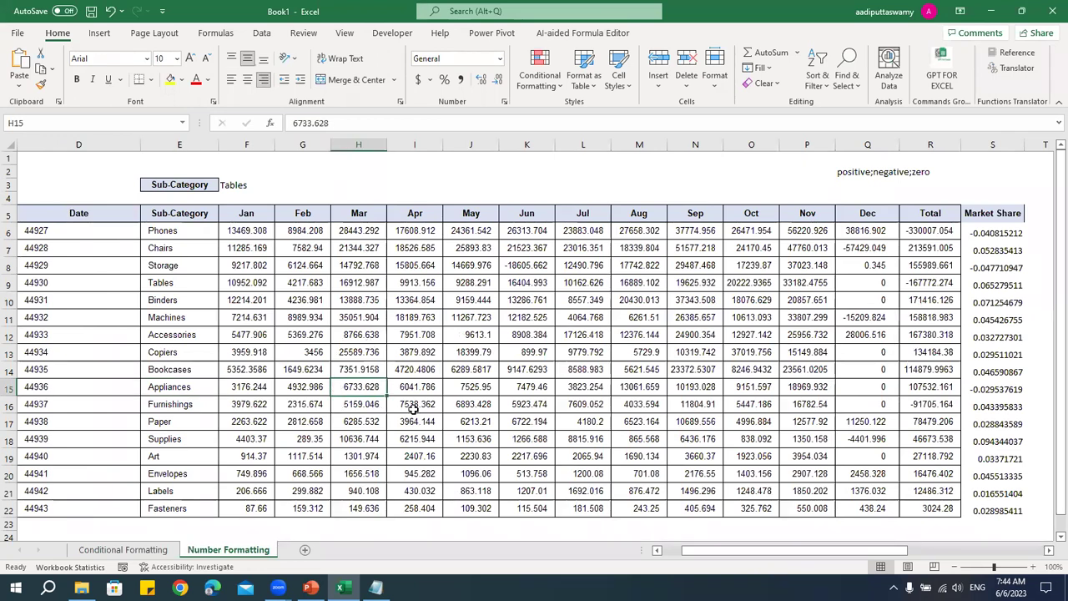
click(682, 424)
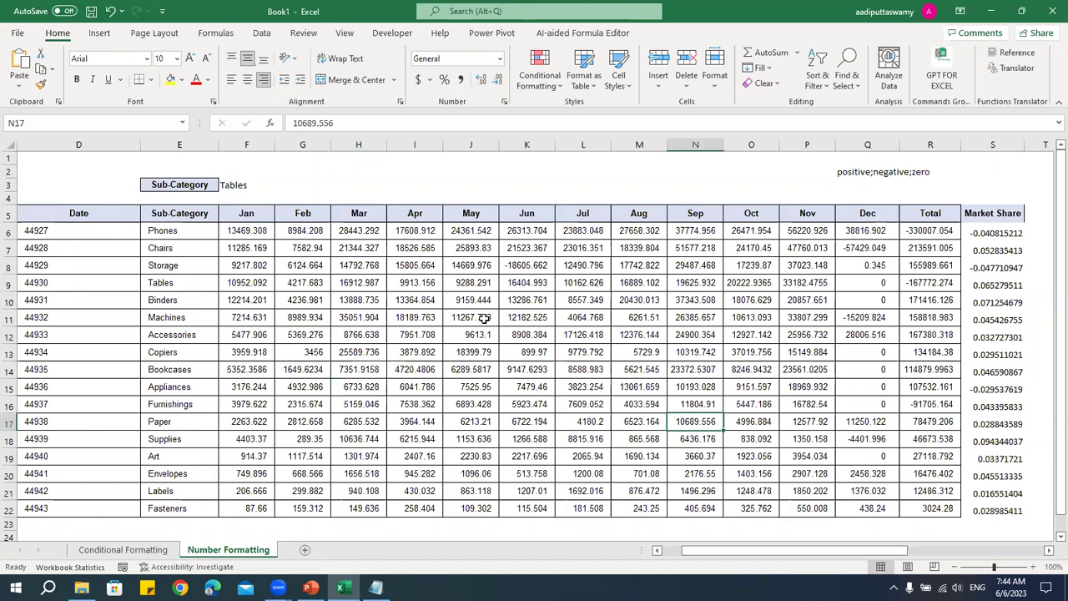
click(449, 286)
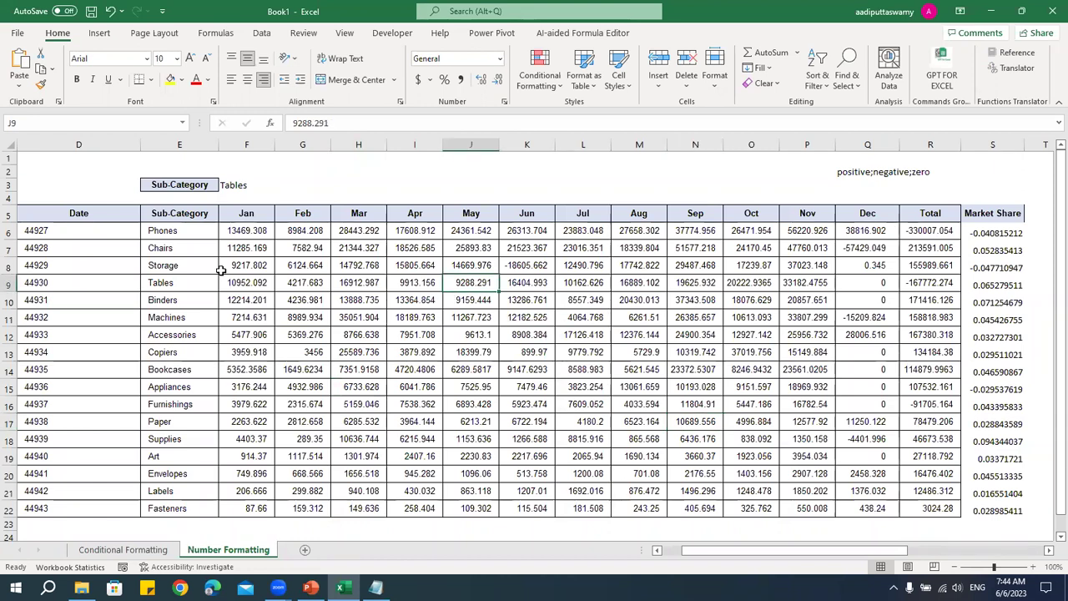
click(252, 233)
drag(250, 232, 908, 504)
click(807, 439)
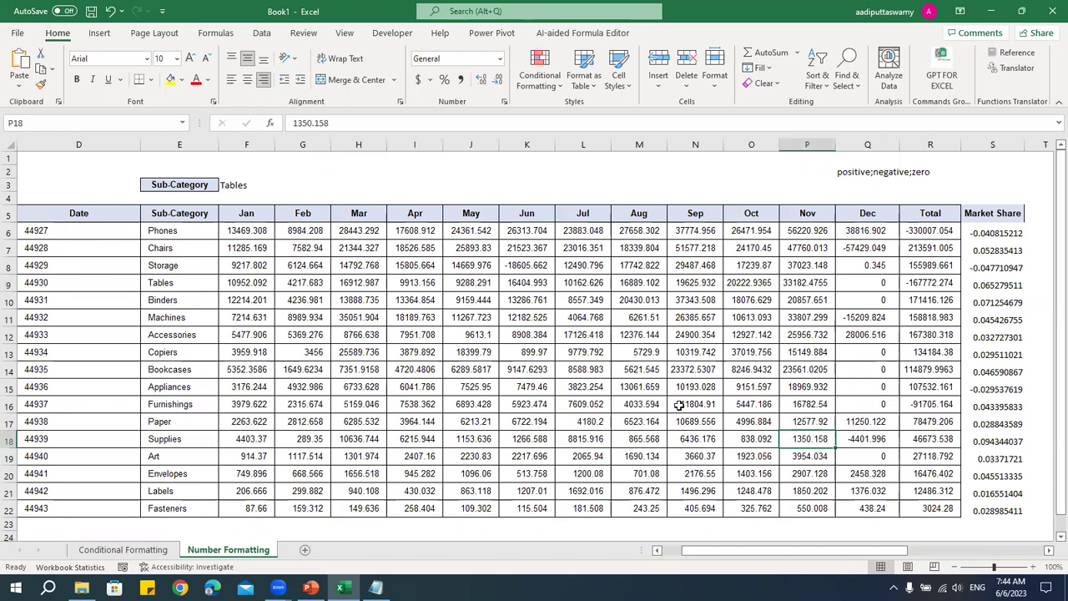
drag(255, 234, 903, 510)
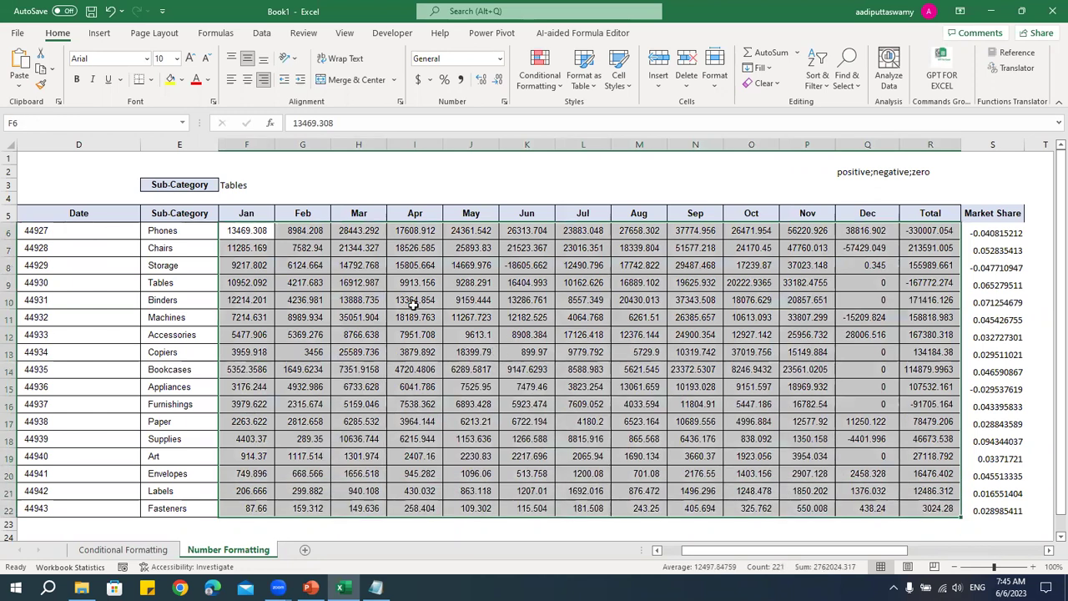
click(462, 81)
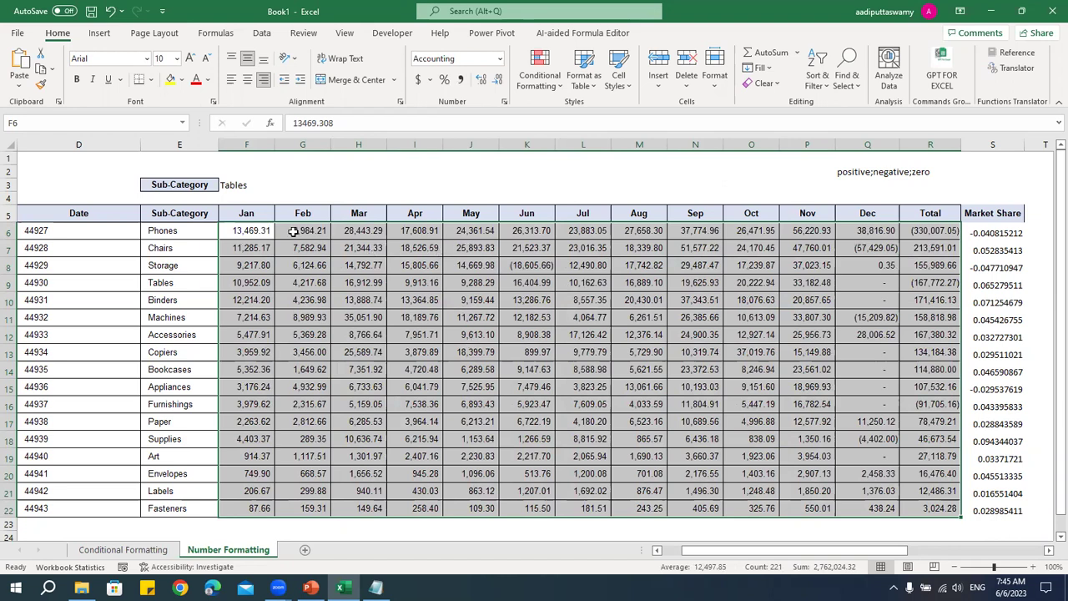
- Set F6:R22 to Number with 2 decimals, 1000 separator and red (1,234.10) negatives
right_click(259, 231)
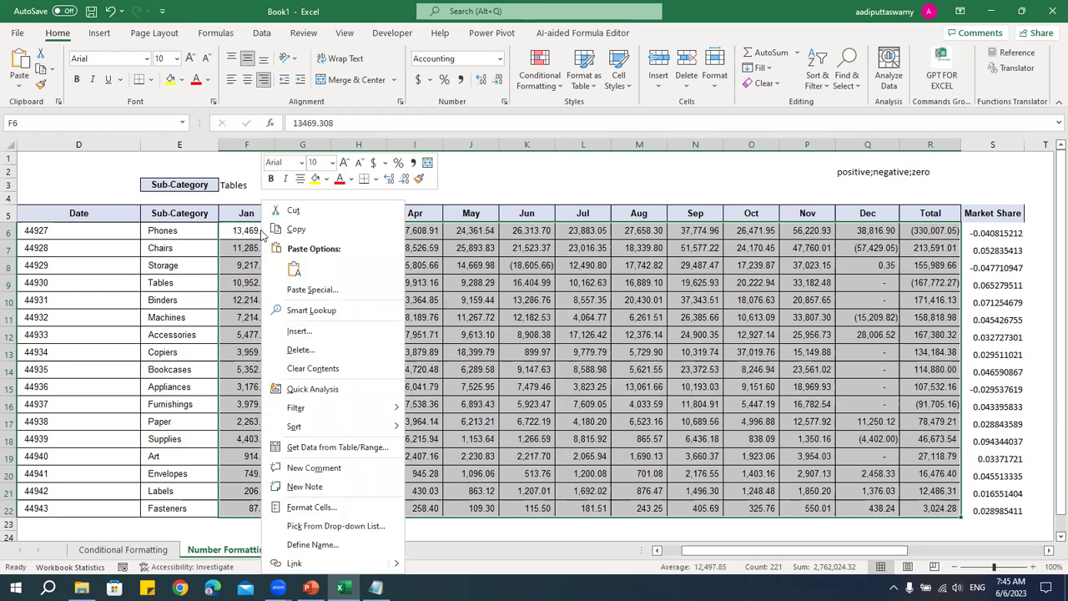
click(320, 508)
key(Escape)
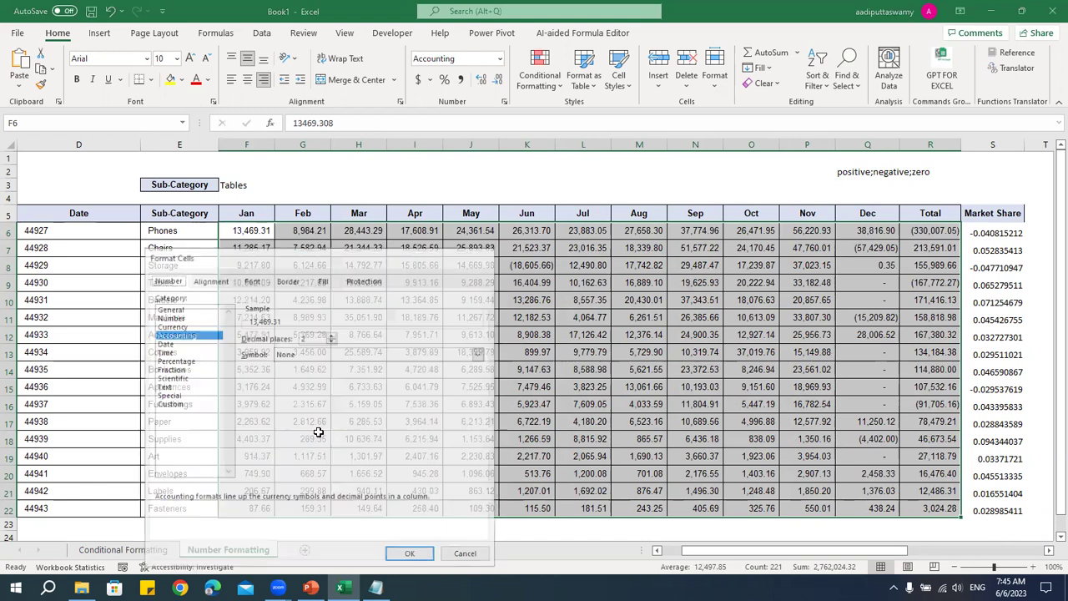
key(ctrl+1)
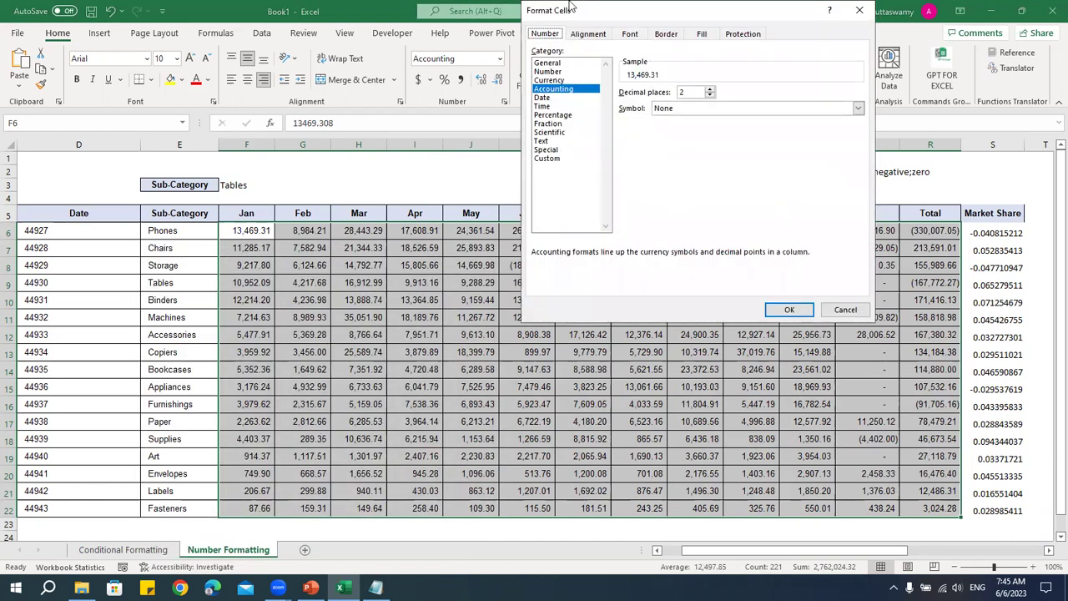
drag(571, 6, 451, 164)
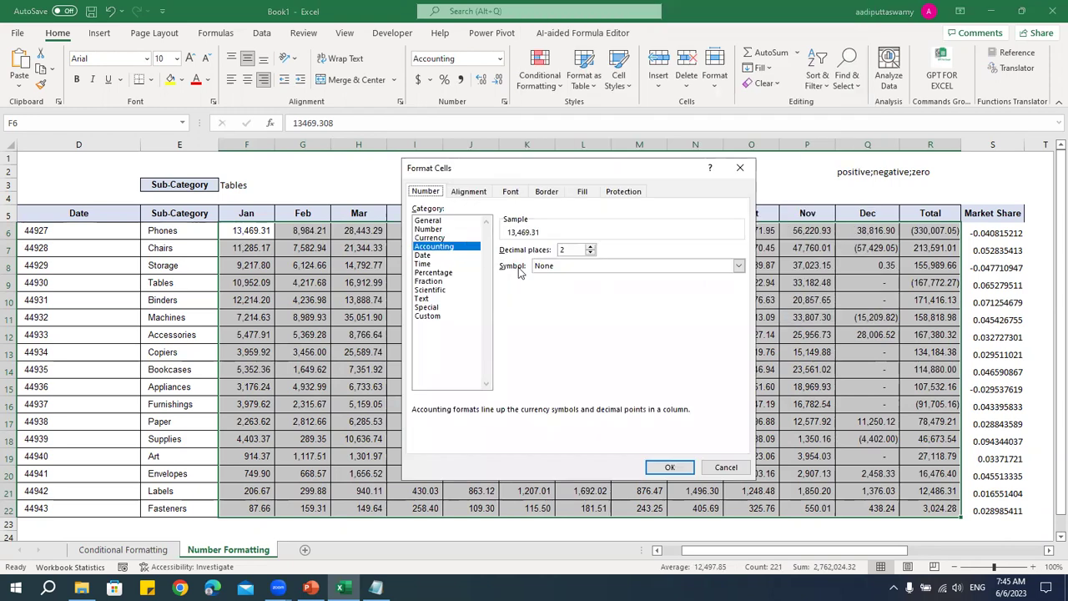
click(427, 221)
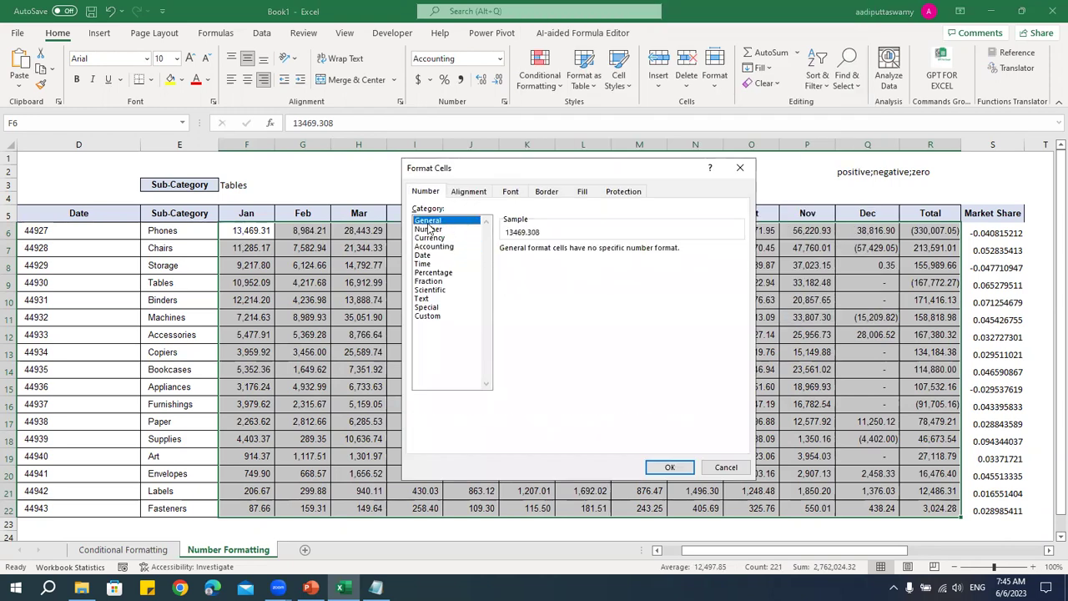
click(429, 229)
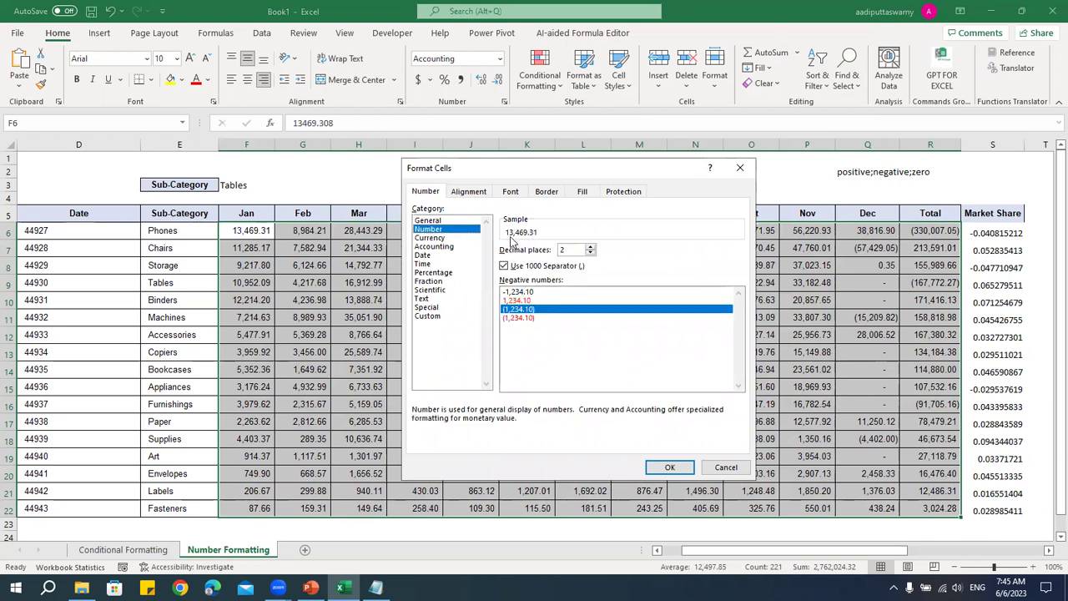
click(504, 266)
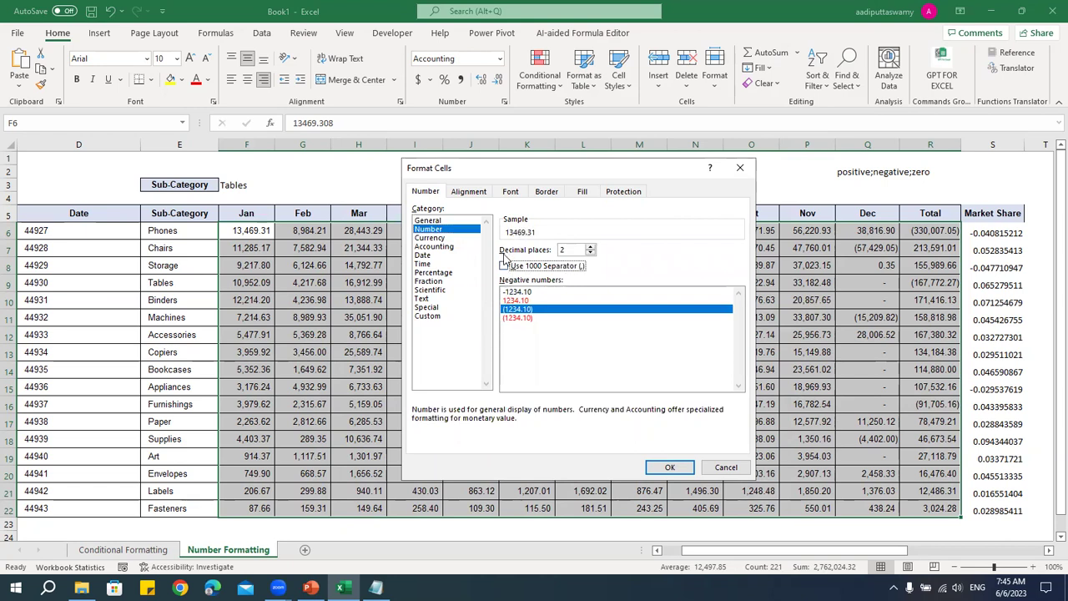
click(504, 266)
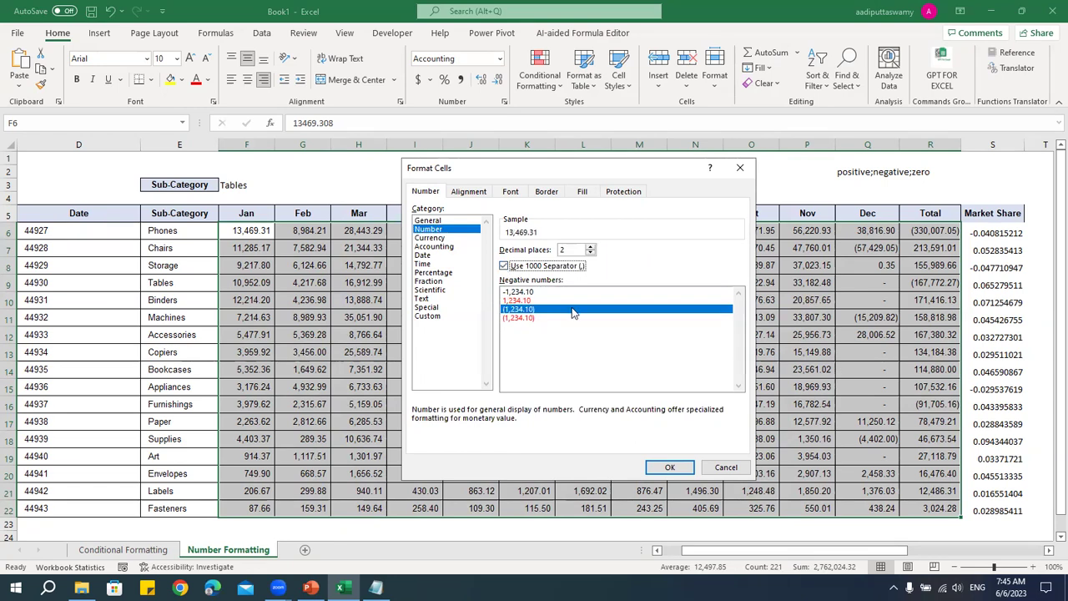
click(591, 248)
click(591, 254)
click(534, 302)
click(530, 319)
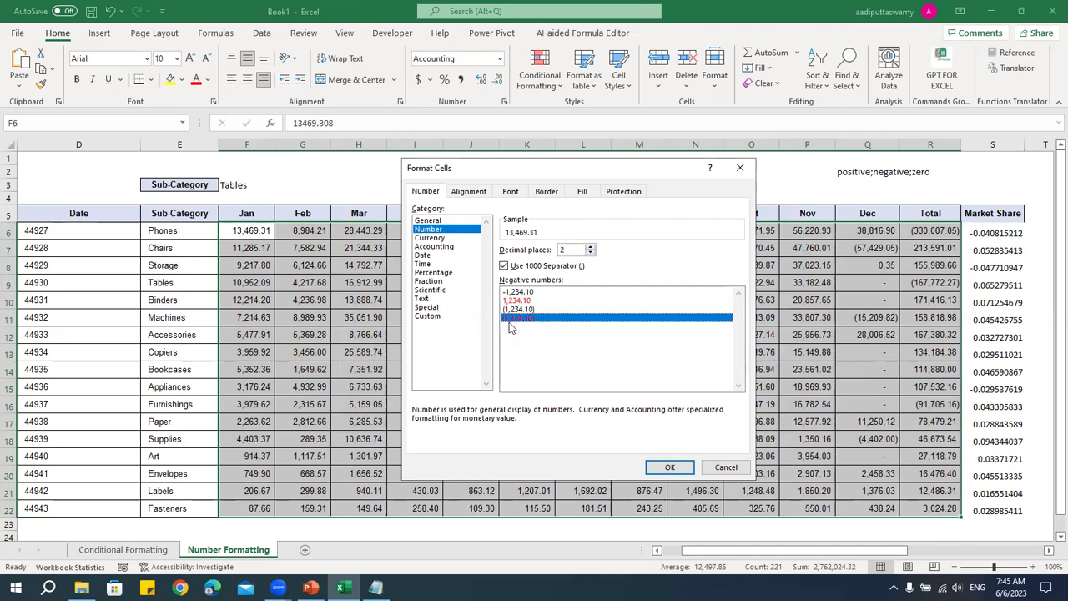
click(678, 467)
click(378, 299)
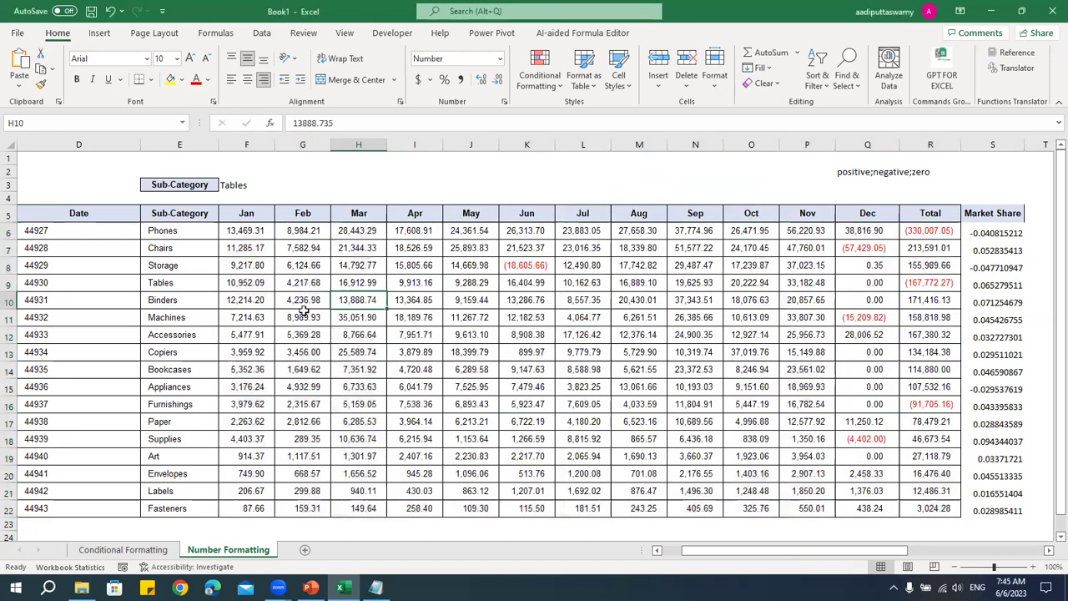
click(524, 264)
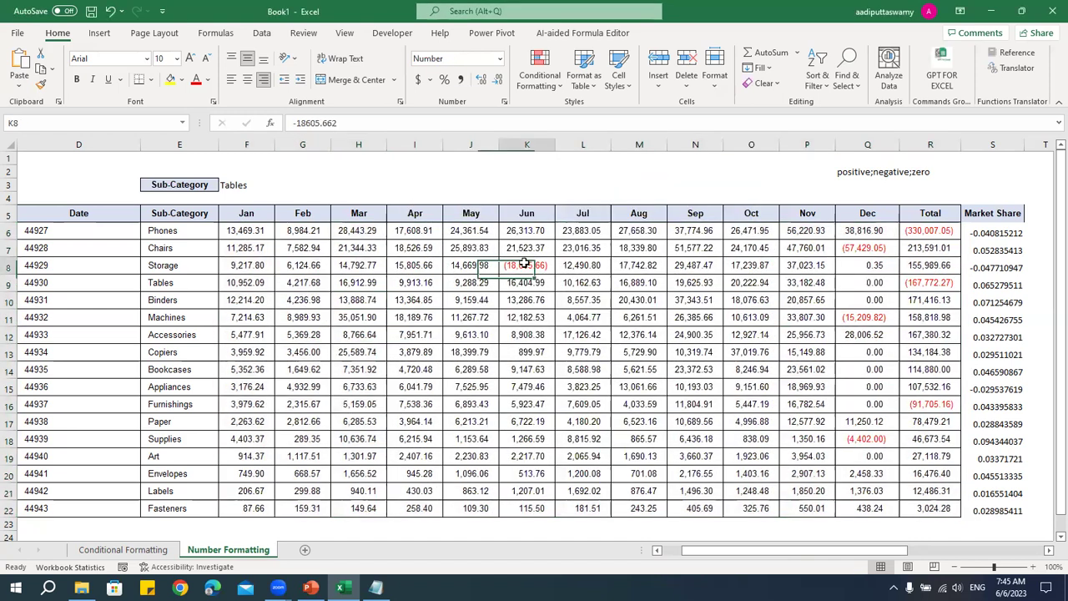
click(862, 318)
click(868, 248)
click(932, 232)
click(933, 284)
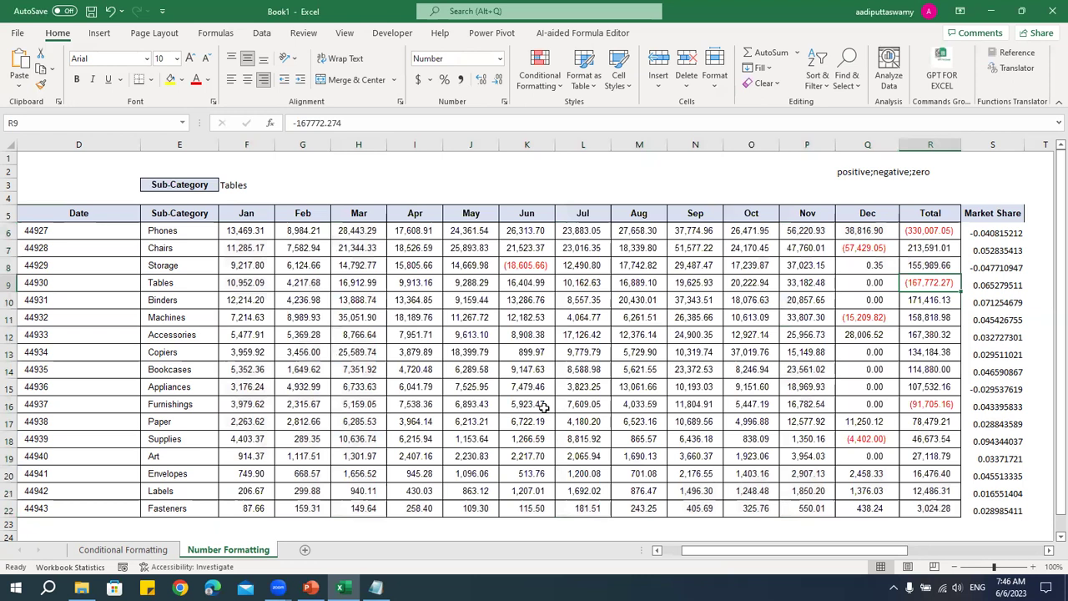
drag(256, 236, 930, 506)
click(858, 409)
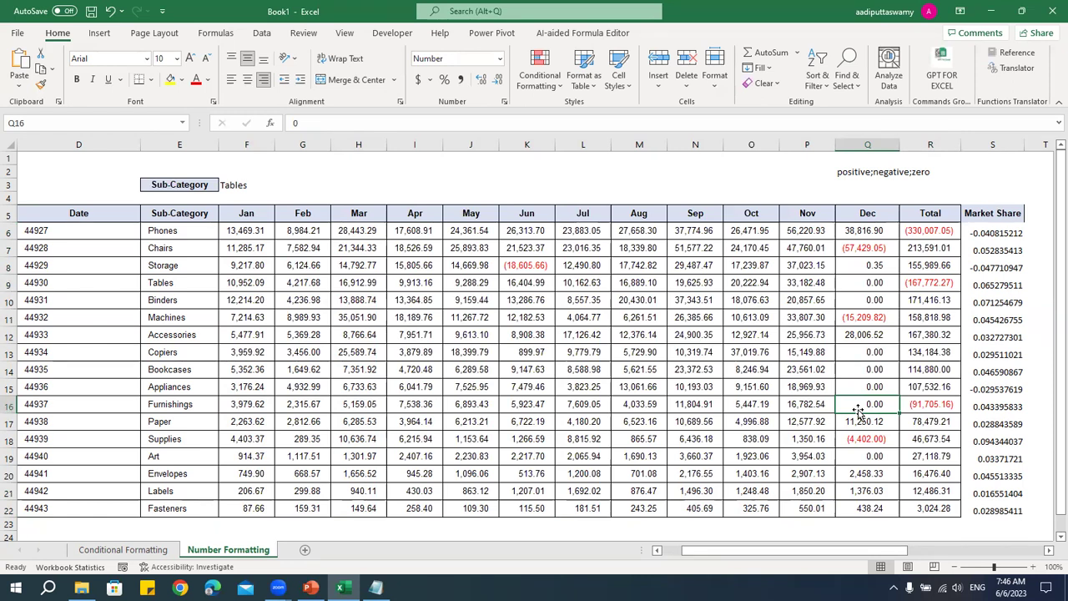
click(407, 233)
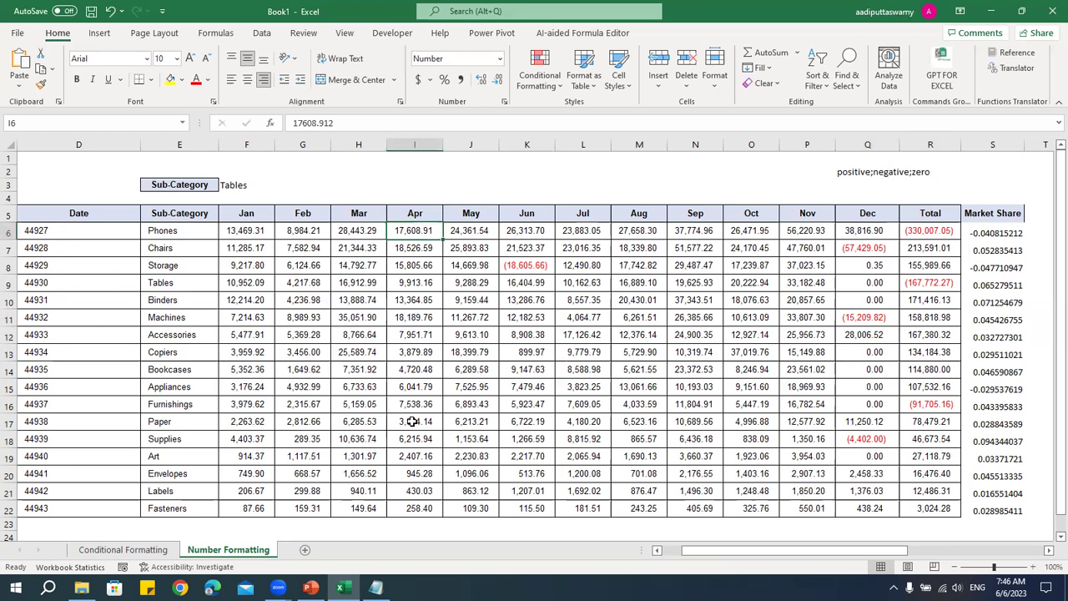
drag(254, 236, 950, 506)
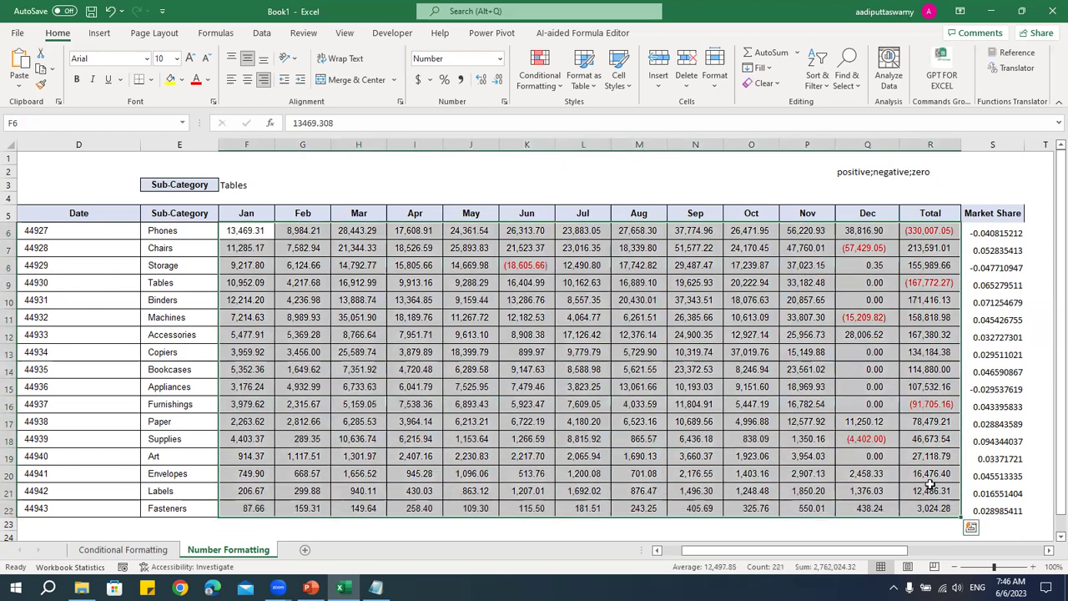
click(545, 83)
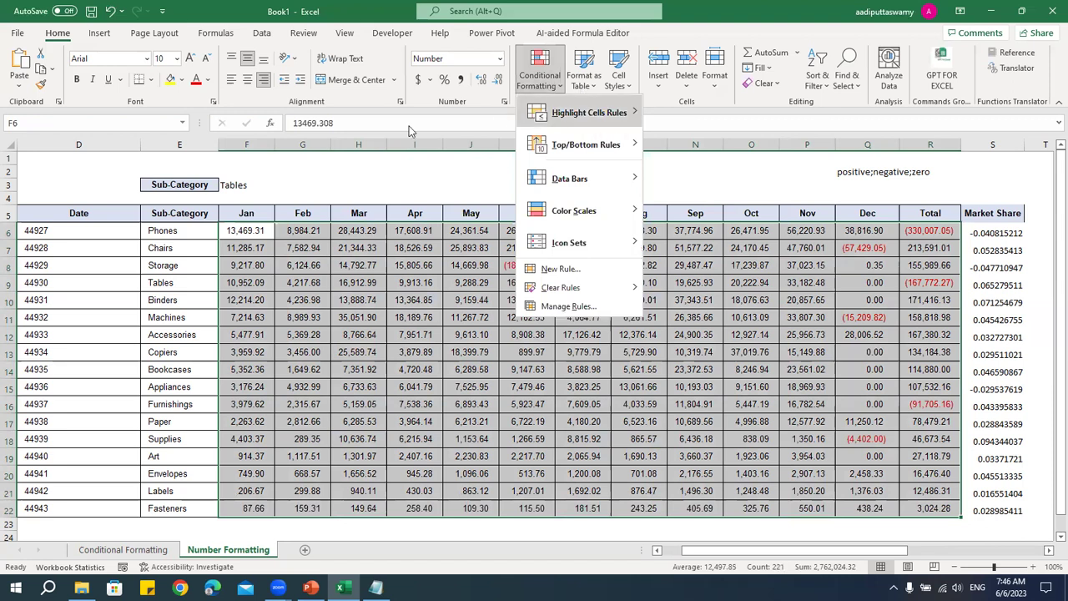
click(483, 108)
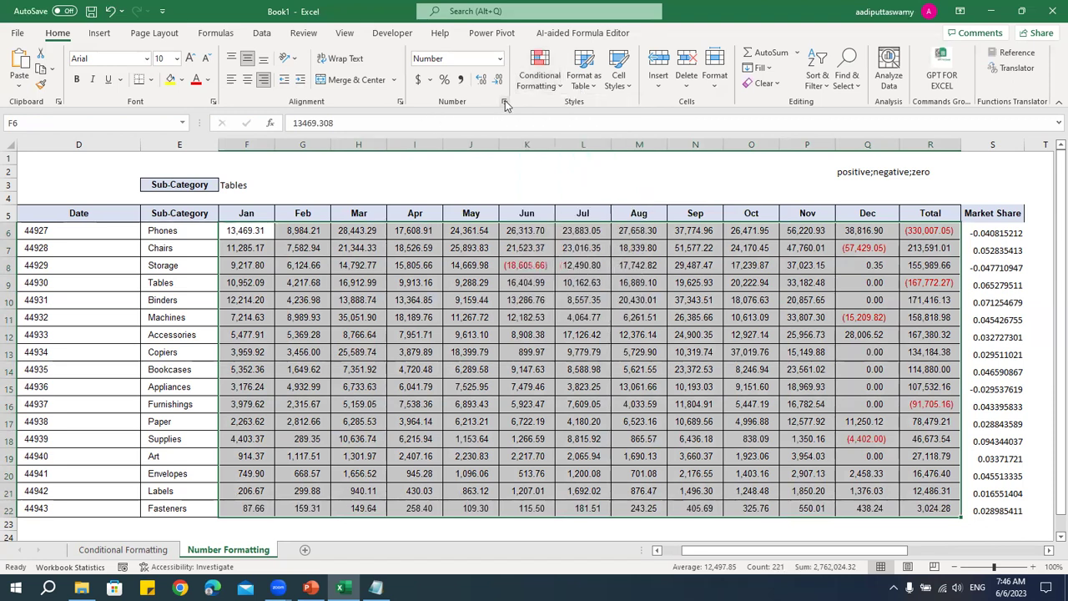
click(504, 101)
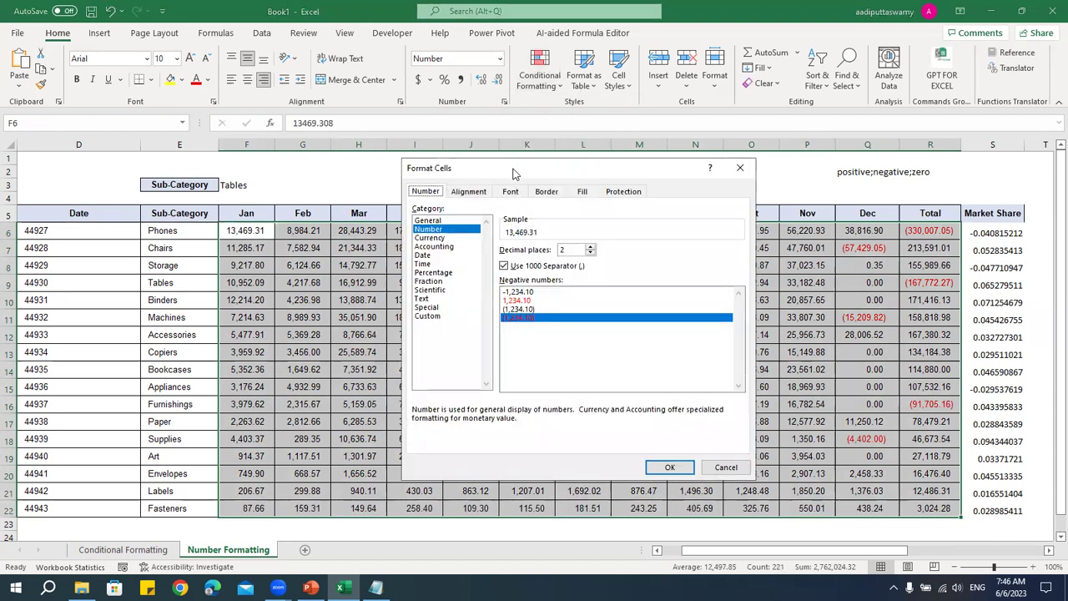
drag(516, 174, 384, 176)
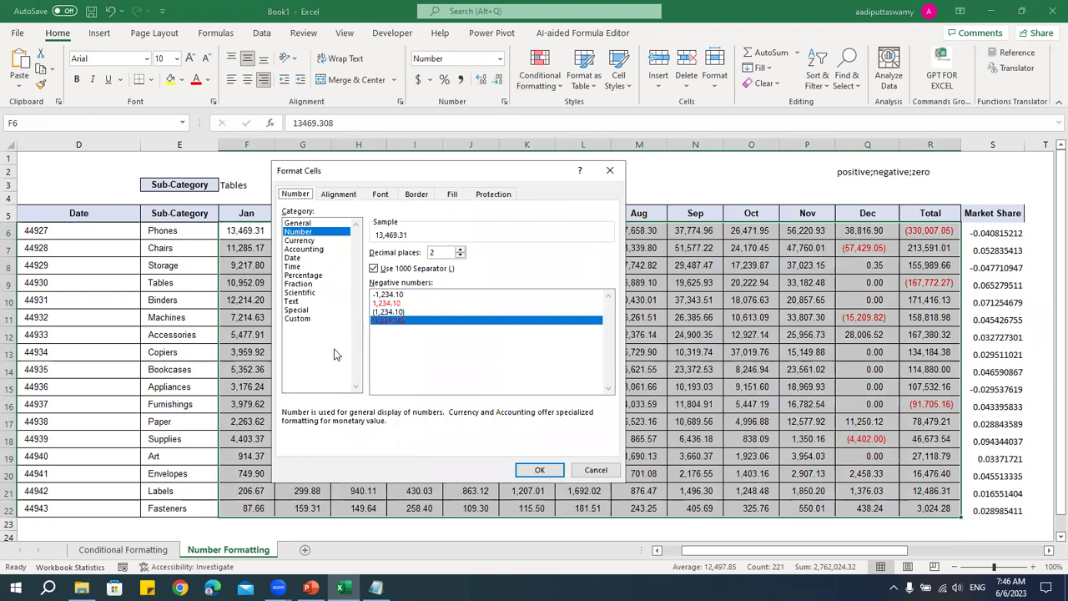
click(305, 320)
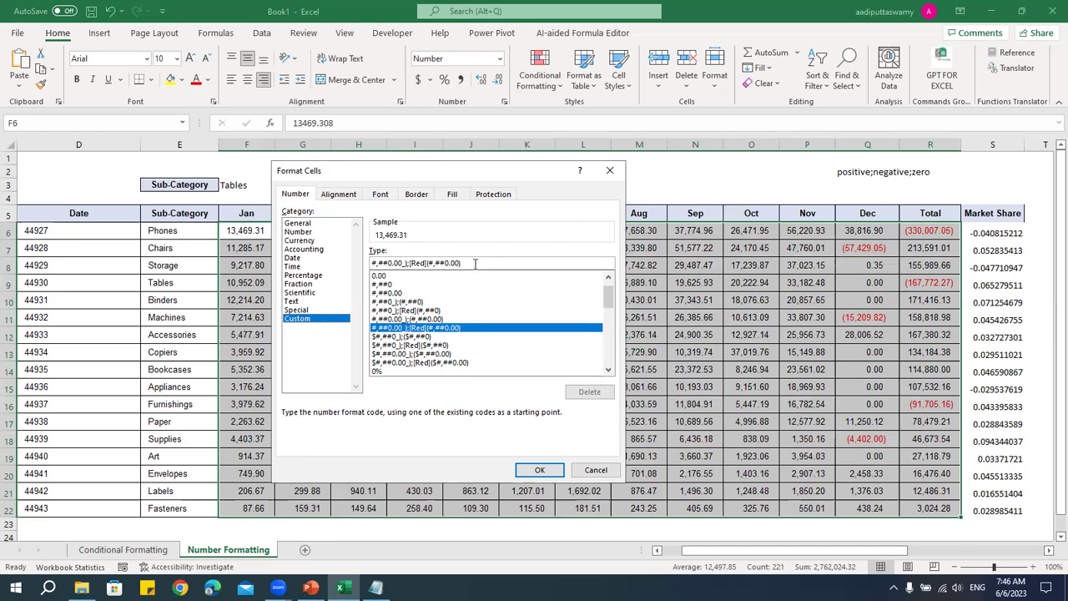
key(Return)
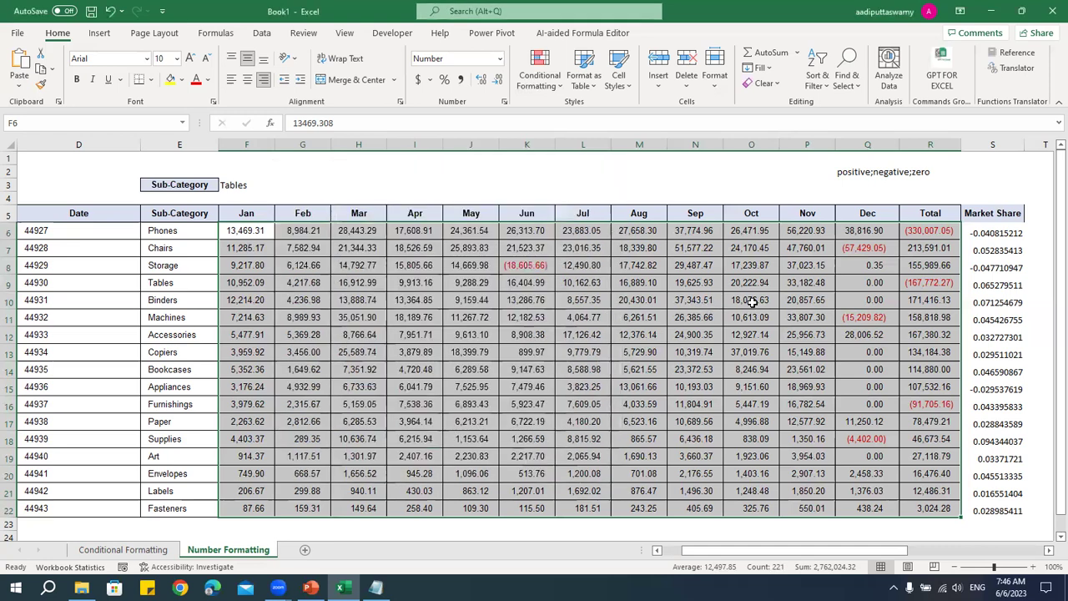
click(751, 301)
drag(931, 231, 938, 501)
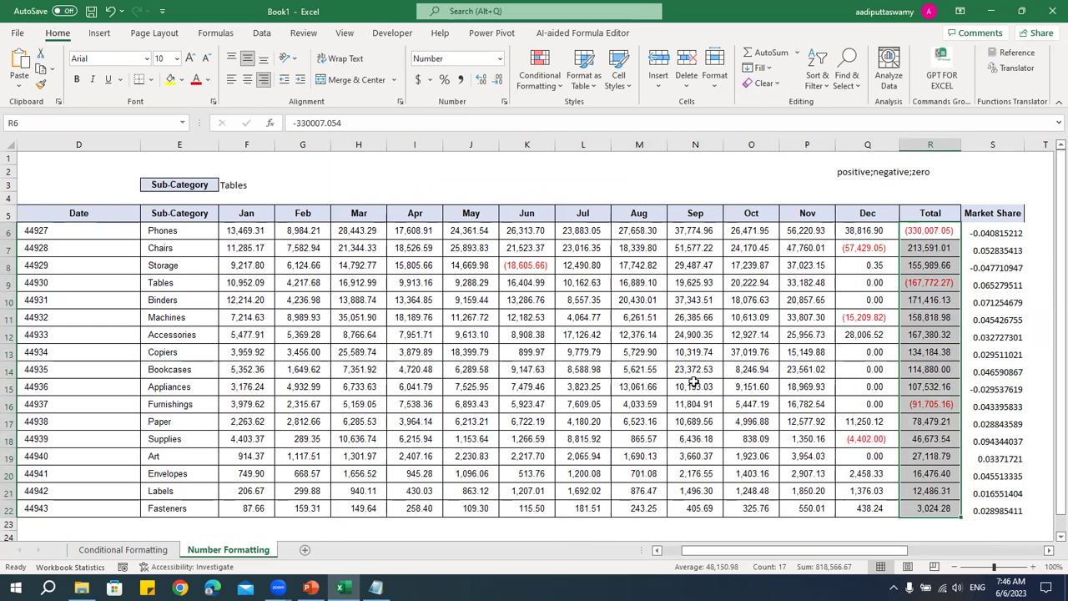
- Give the Total values the custom format #,##0, K to show thousands
key(ctrl+1)
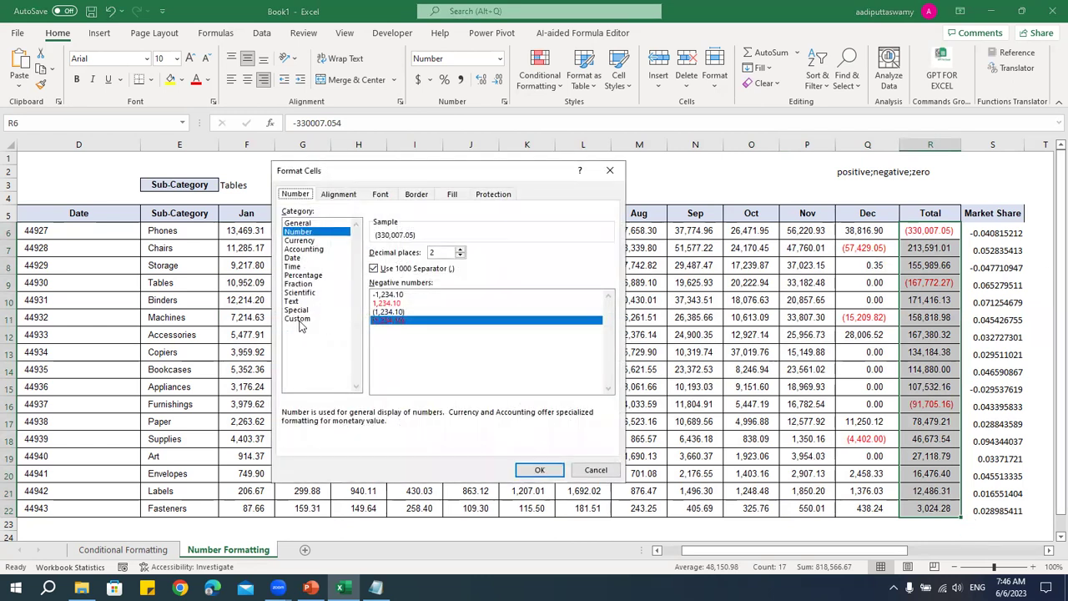
click(301, 319)
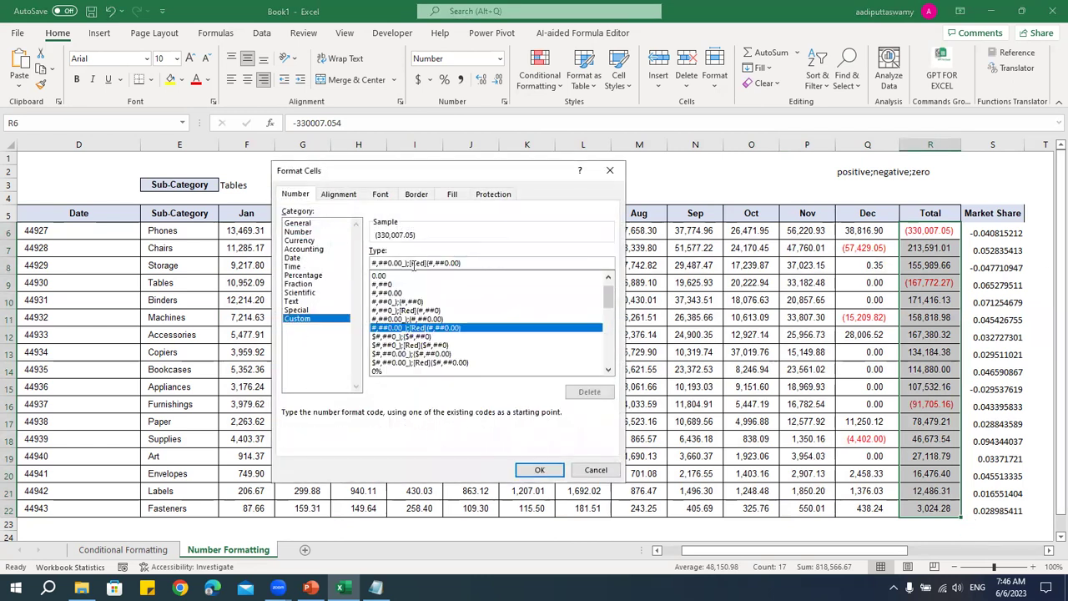
drag(401, 264, 549, 265)
key(BackSpace)
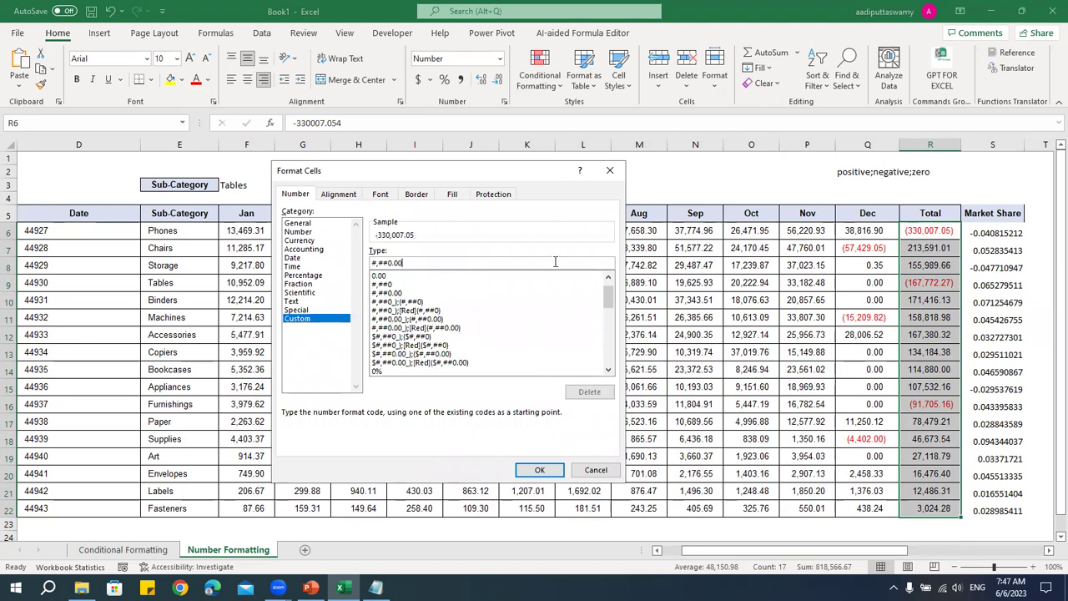
text(;)
key(BackSpace)
key(BackSpace)
key(BackSpace)
key(BackSpace)
text(,)
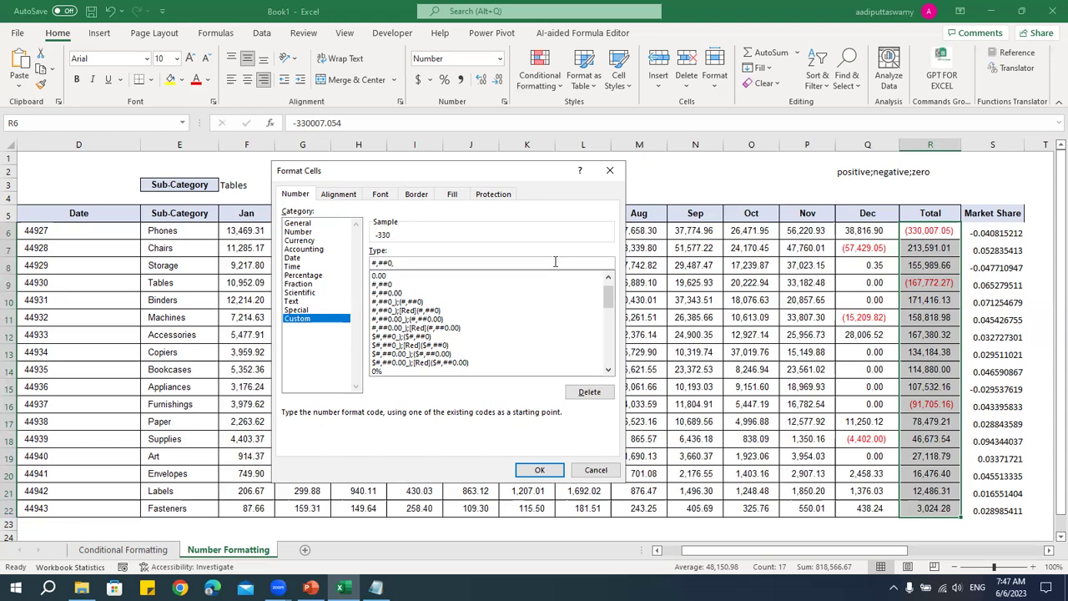
text( K)
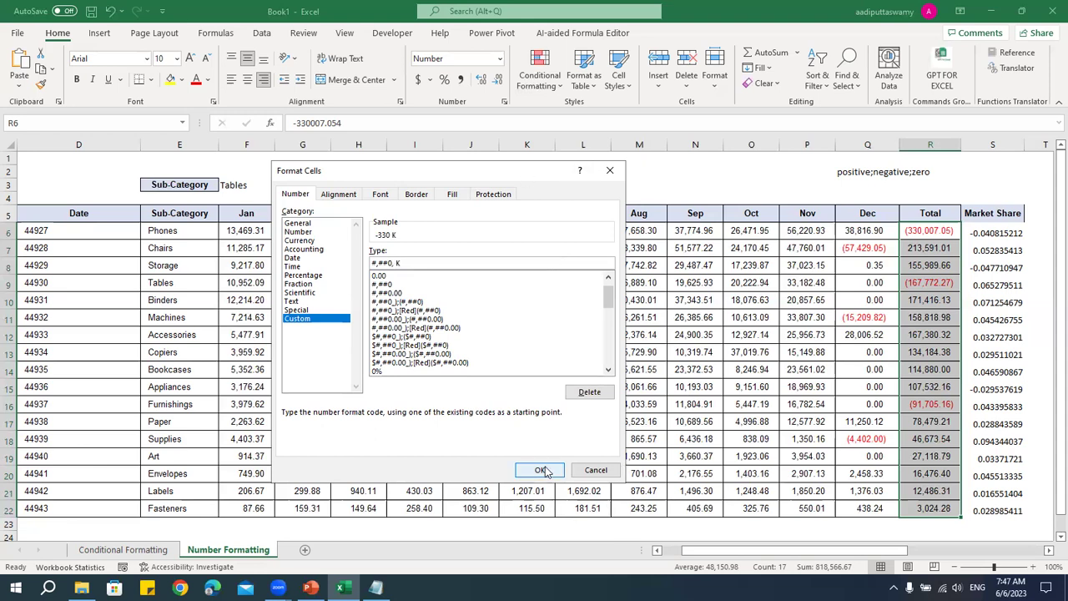
click(540, 470)
- Center the Total values R6:R22 and check the full value behind 214 K
drag(945, 368, 946, 510)
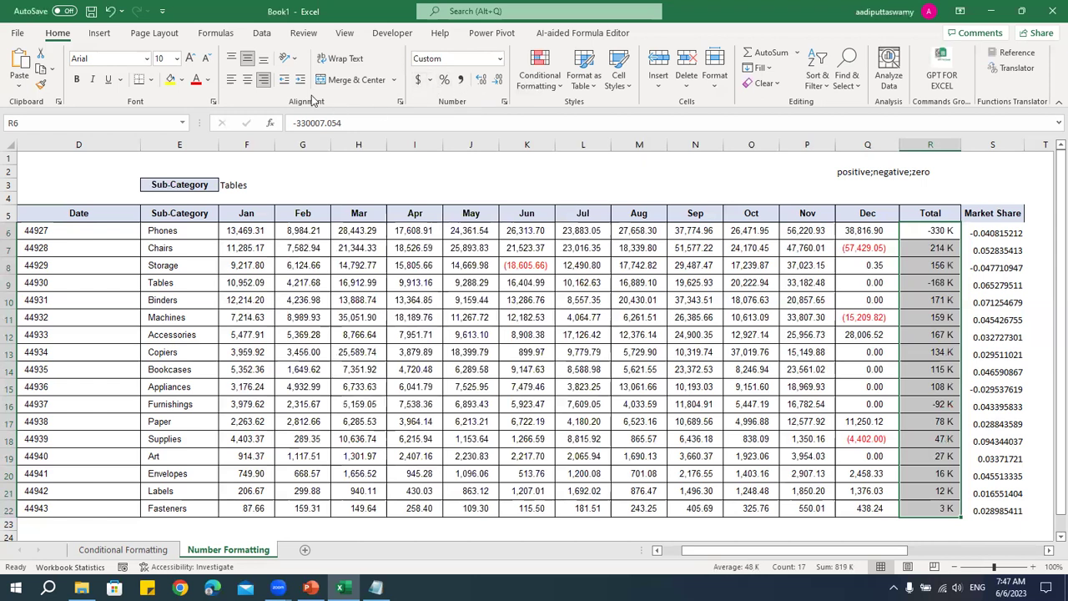
click(247, 79)
click(940, 281)
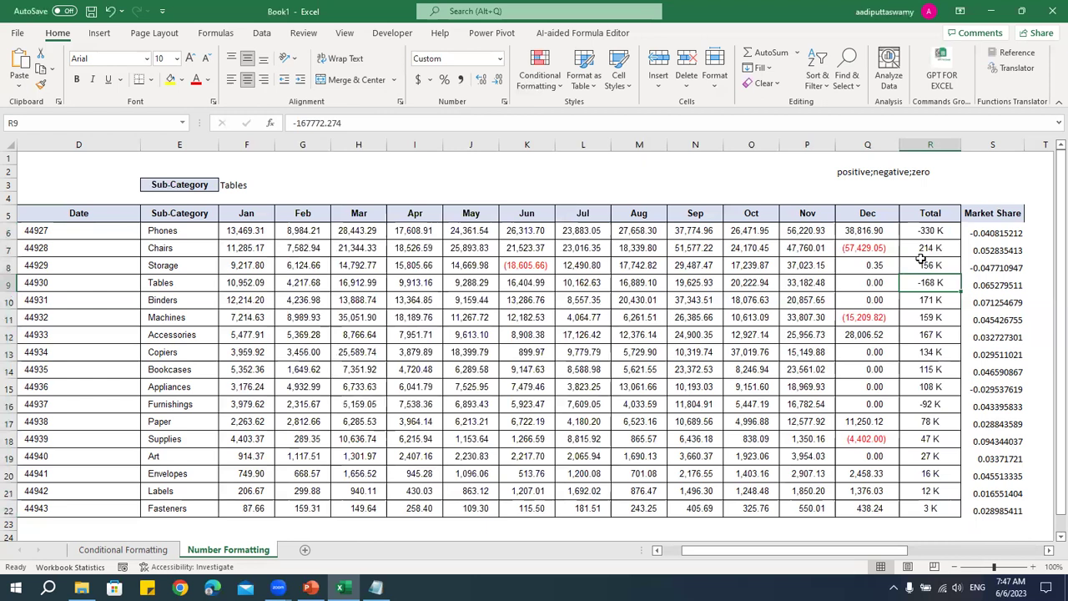
click(933, 249)
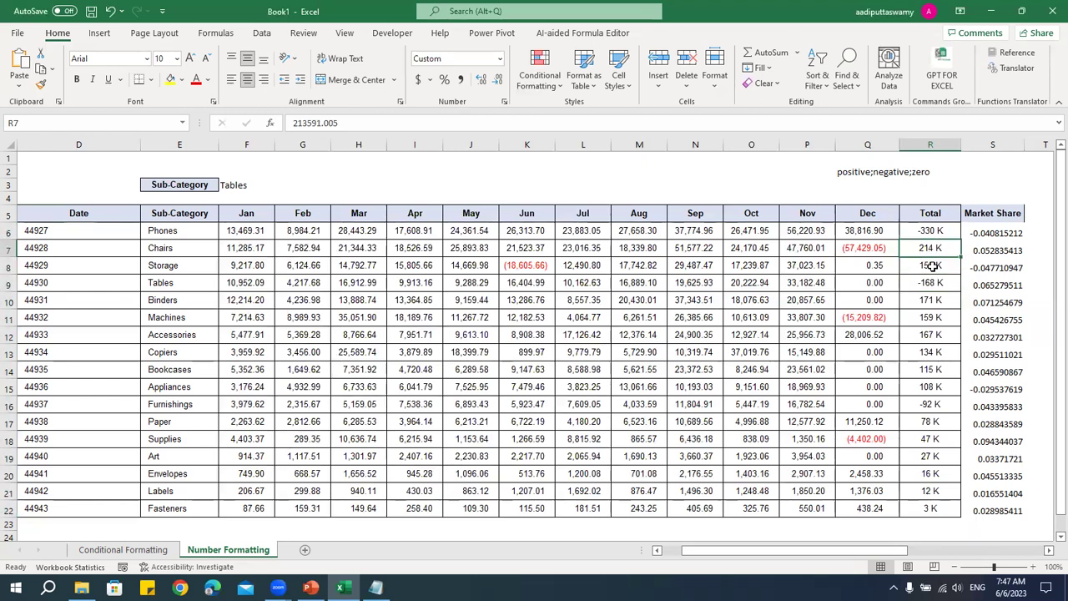
drag(933, 231, 931, 508)
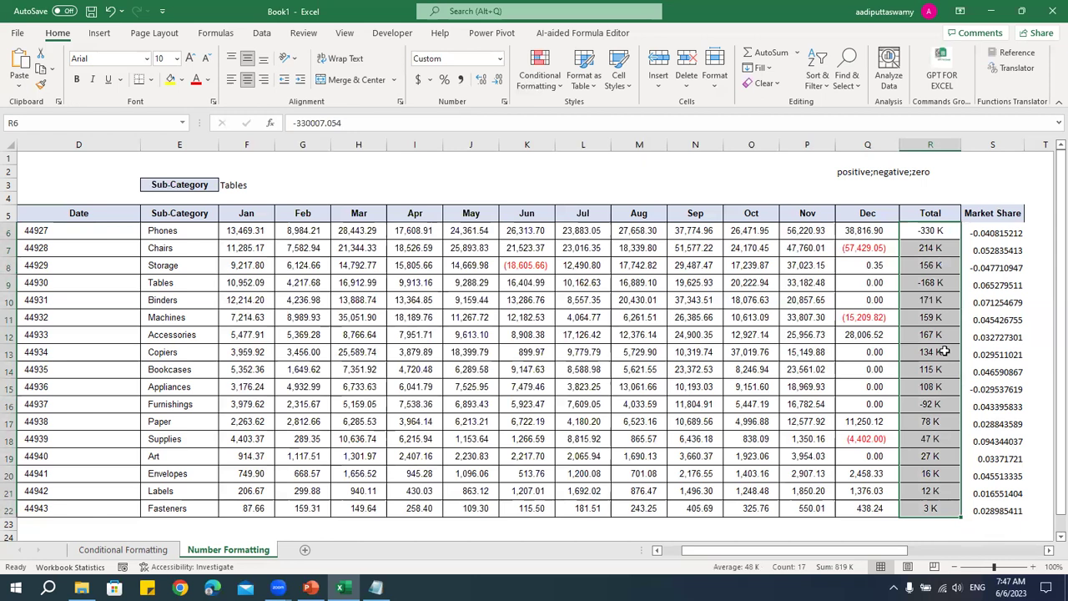
click(551, 262)
drag(1010, 241, 1010, 509)
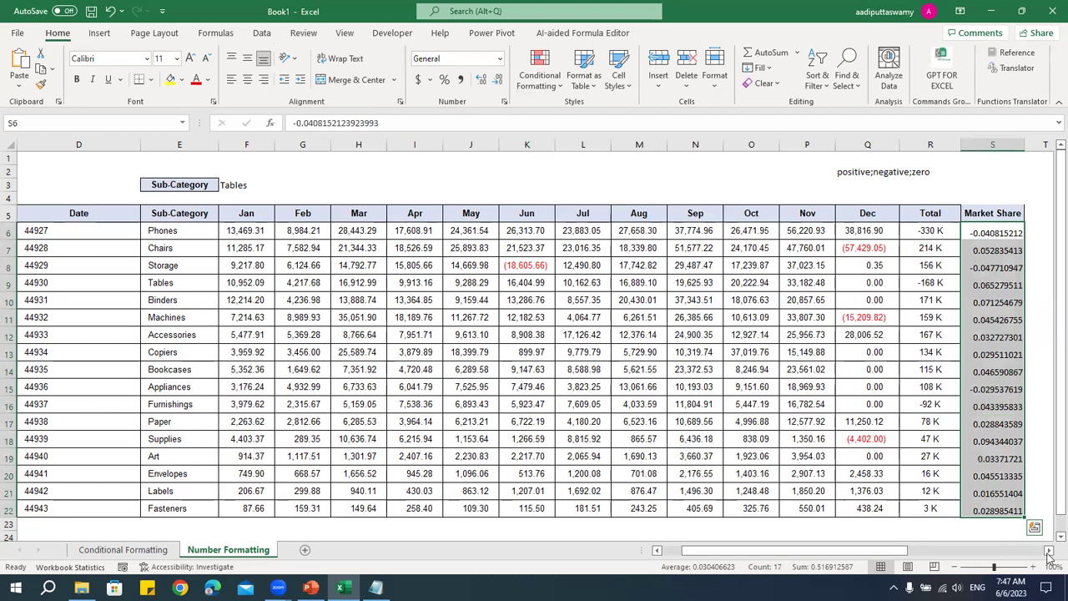
- Format Market Share S6:S22 as Percentage with 2 decimals, e.g. -4.08% and 5.28%
click(1049, 556)
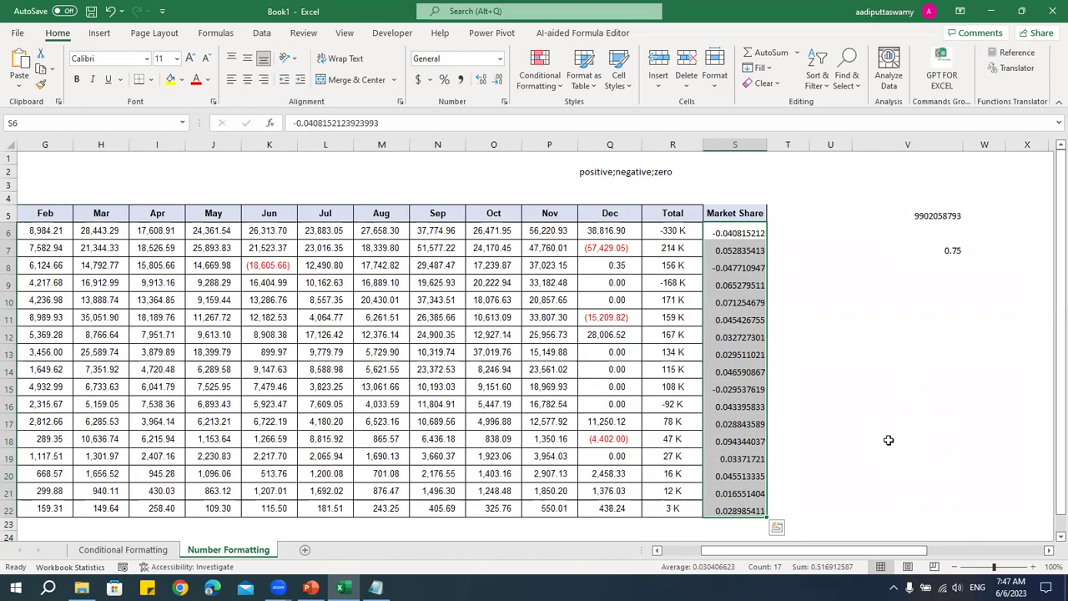
key(ctrl+1)
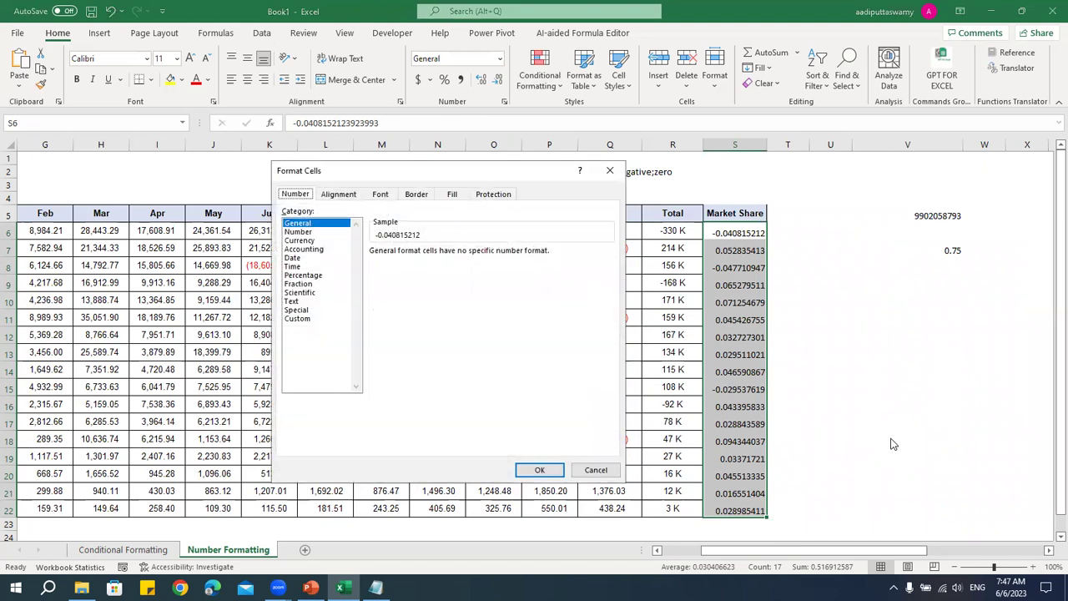
key(Escape)
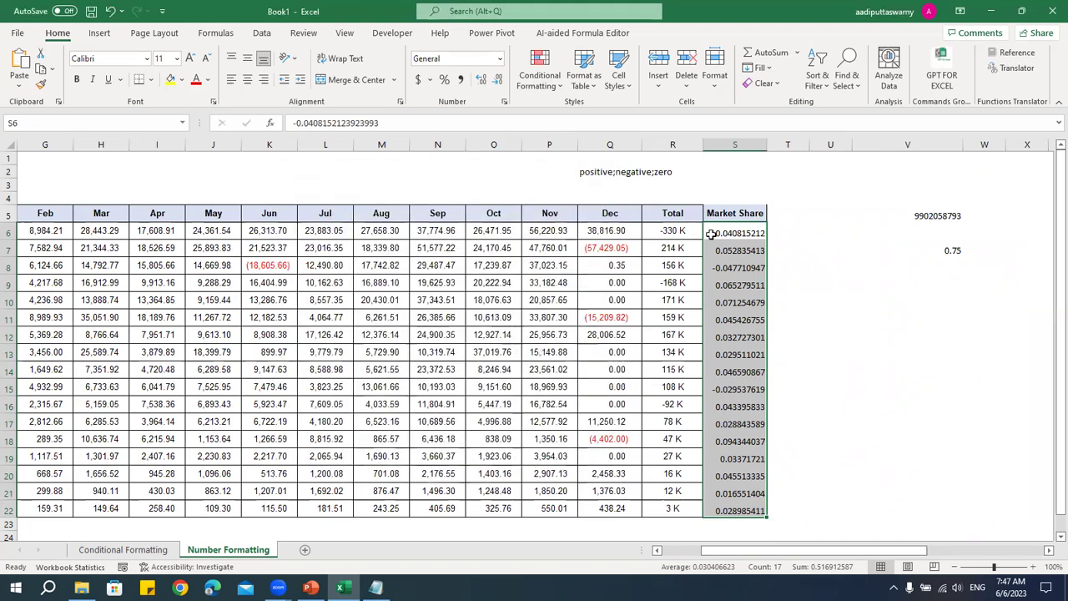
right_click(712, 236)
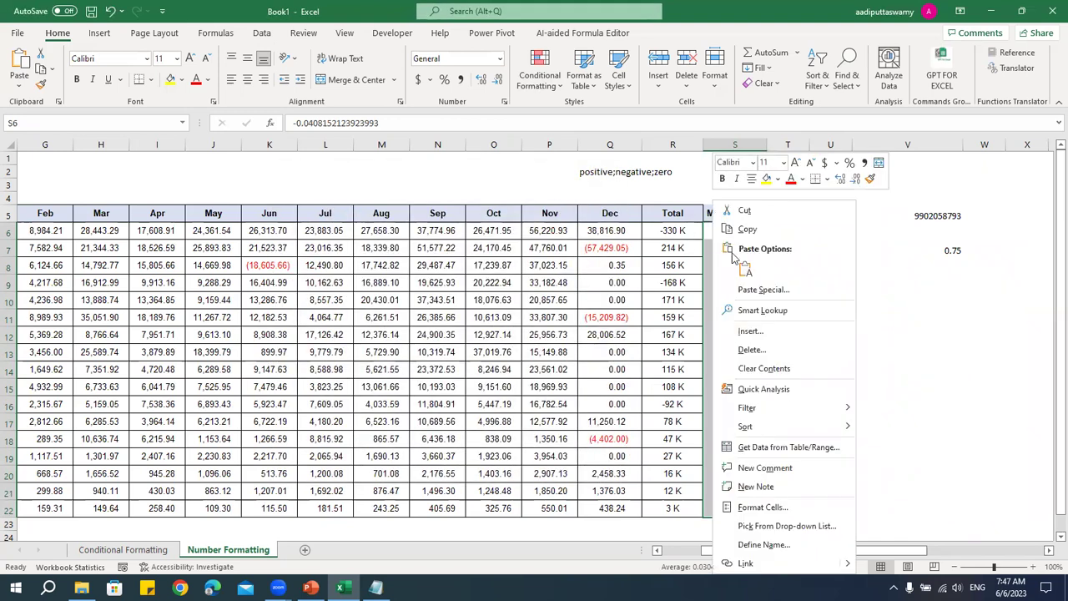
click(764, 506)
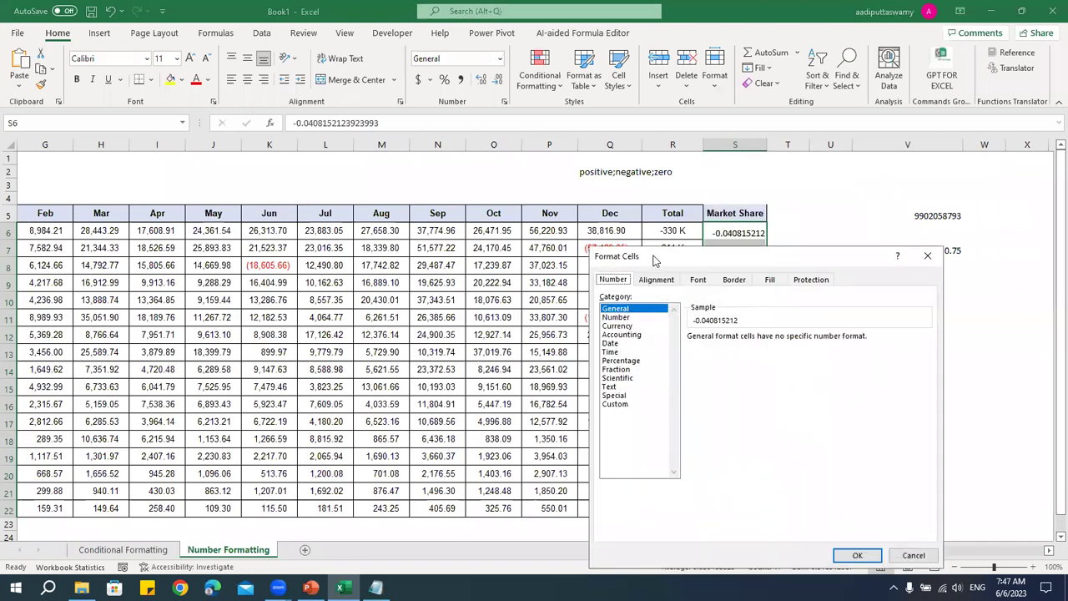
drag(648, 258, 233, 108)
click(214, 210)
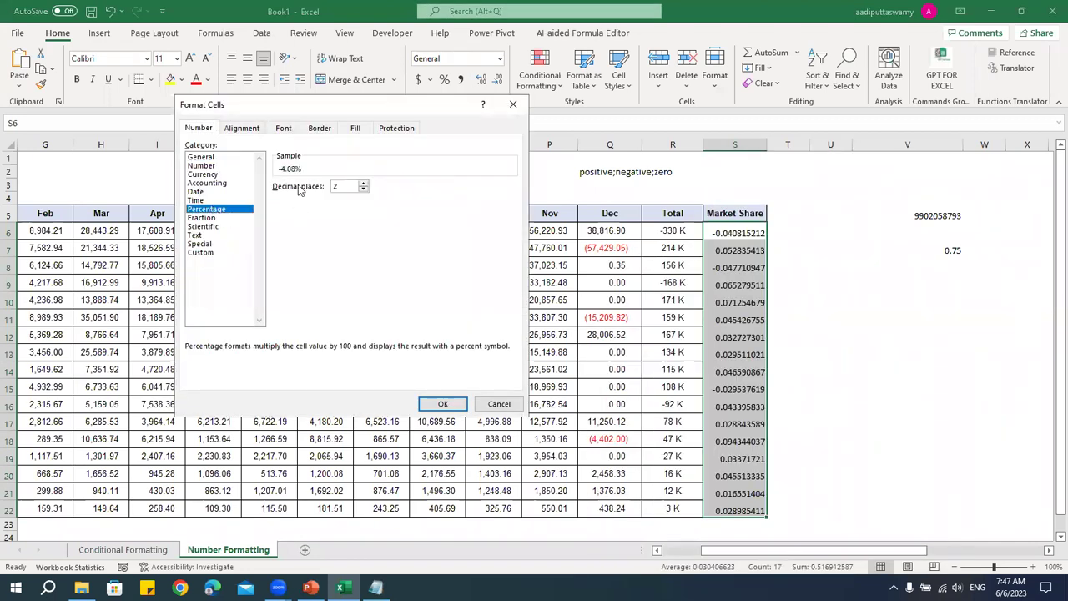
click(447, 403)
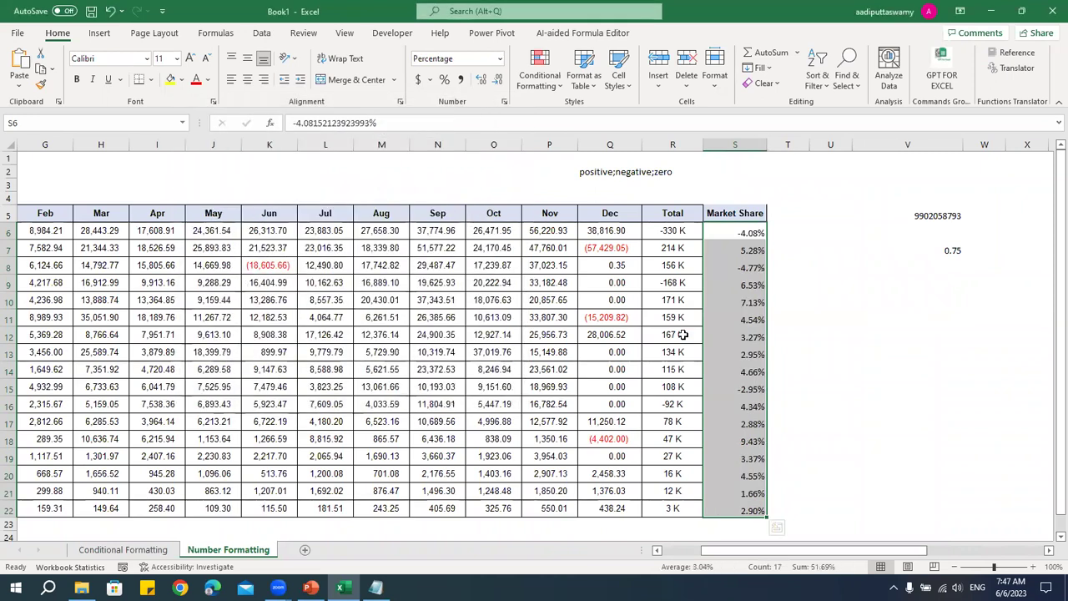
click(843, 407)
drag(854, 551, 813, 551)
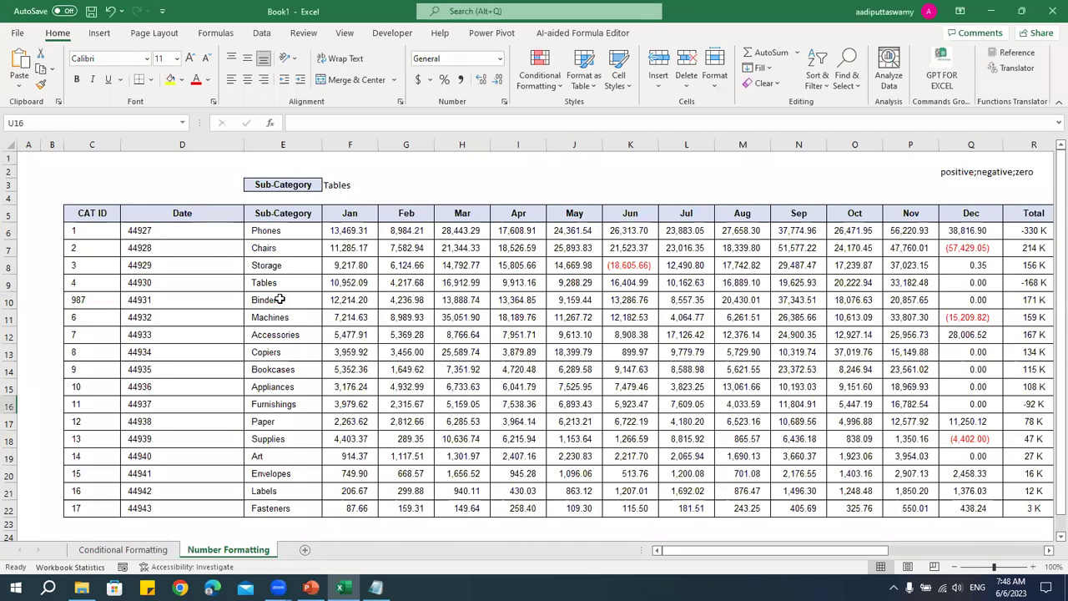
drag(182, 230, 182, 509)
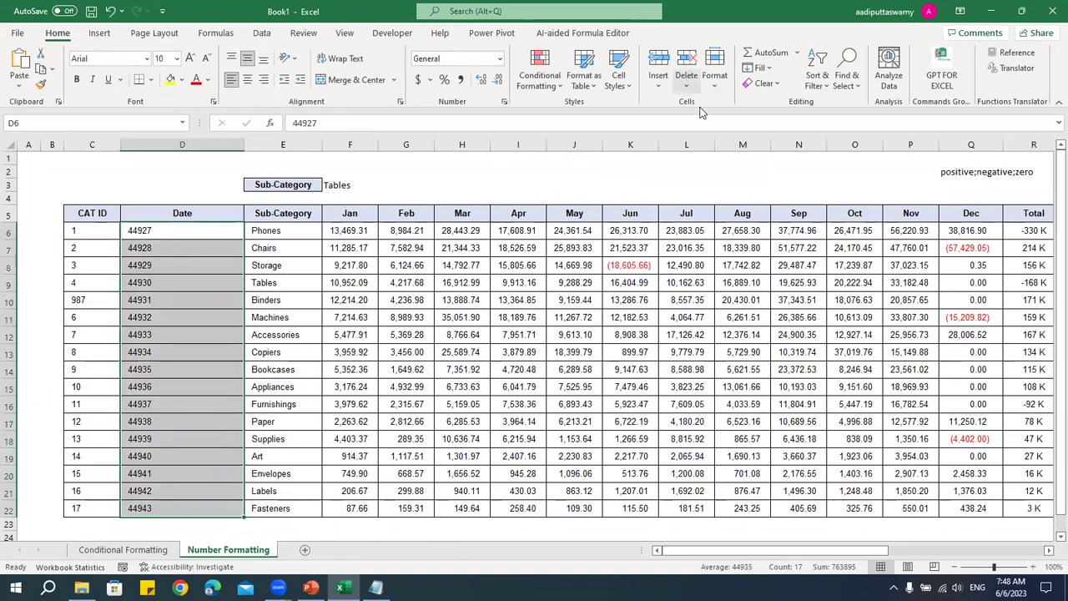
key(ctrl+1)
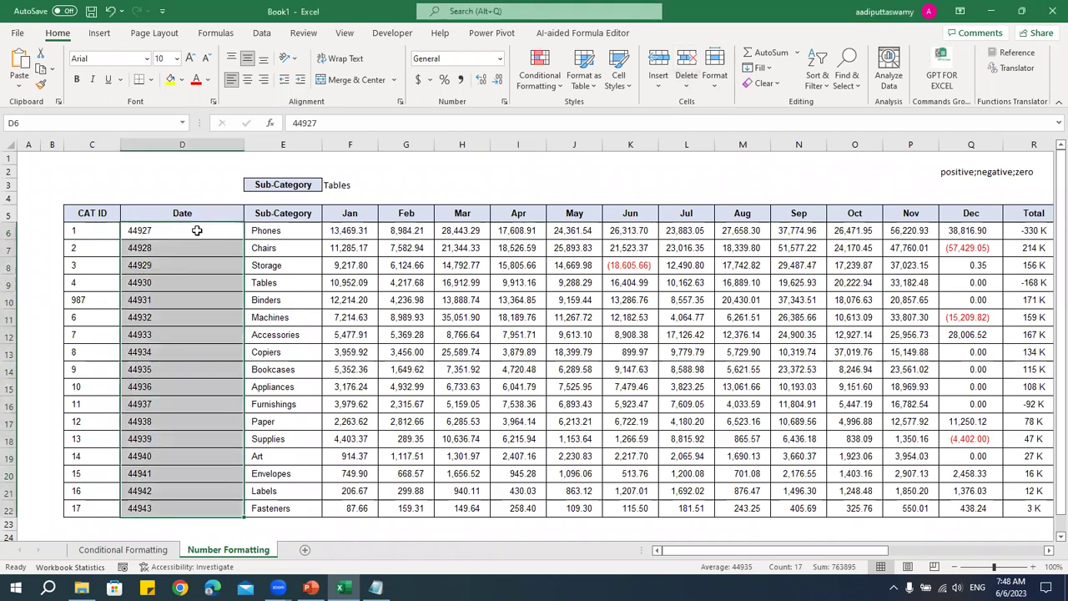
drag(197, 231, 191, 517)
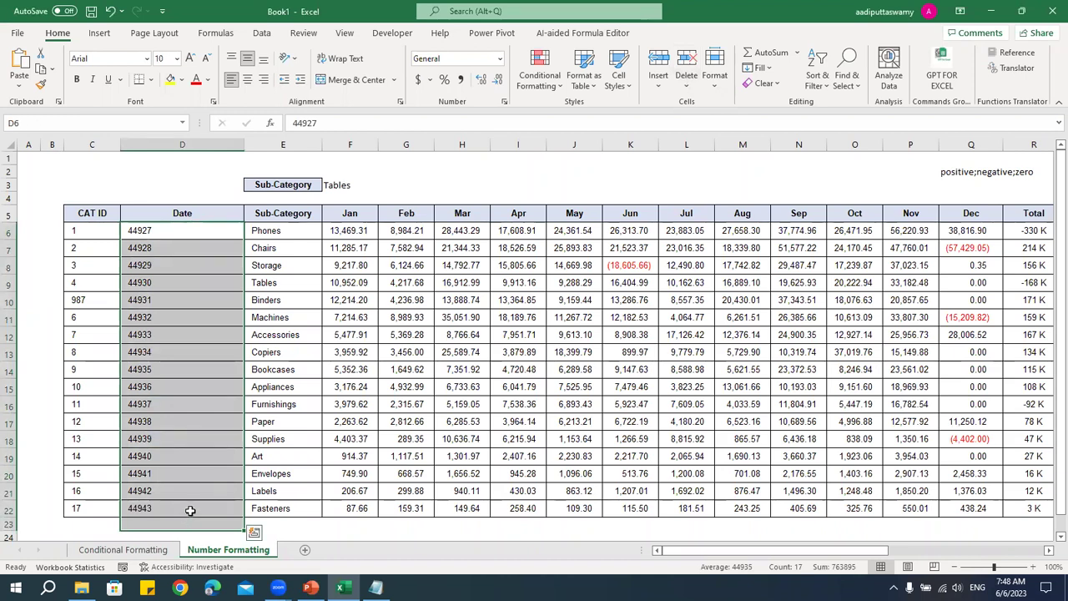
click(98, 172)
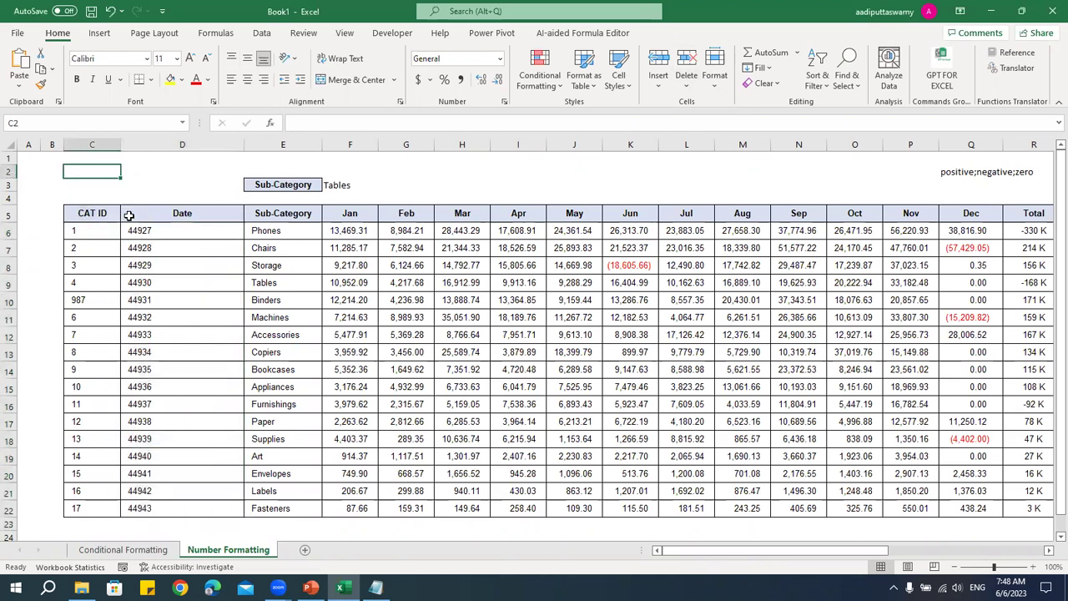
- Enter 1 in C2, show it as Sunday, January 1, 1900, and widen column C
text(1)
key(ctrl+Return)
key(ctrl+1)
click(294, 258)
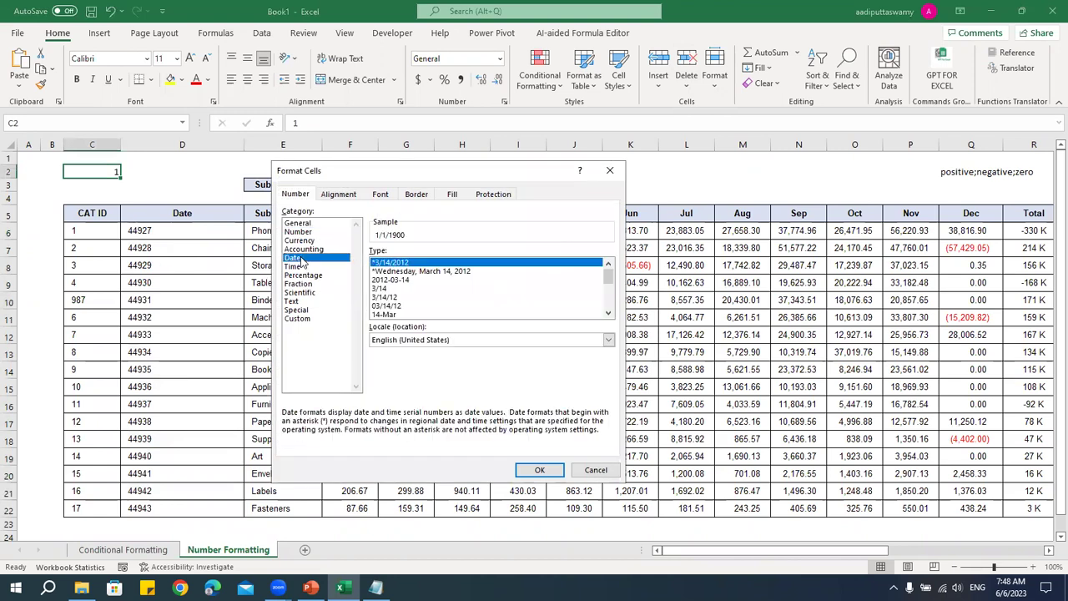
click(429, 272)
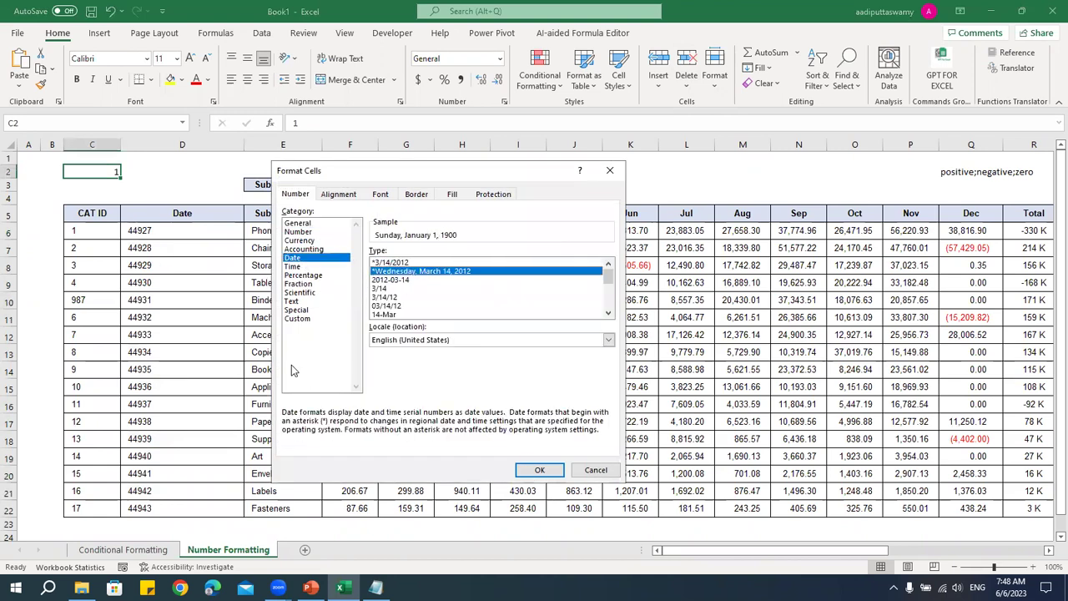
click(542, 471)
drag(120, 137, 280, 140)
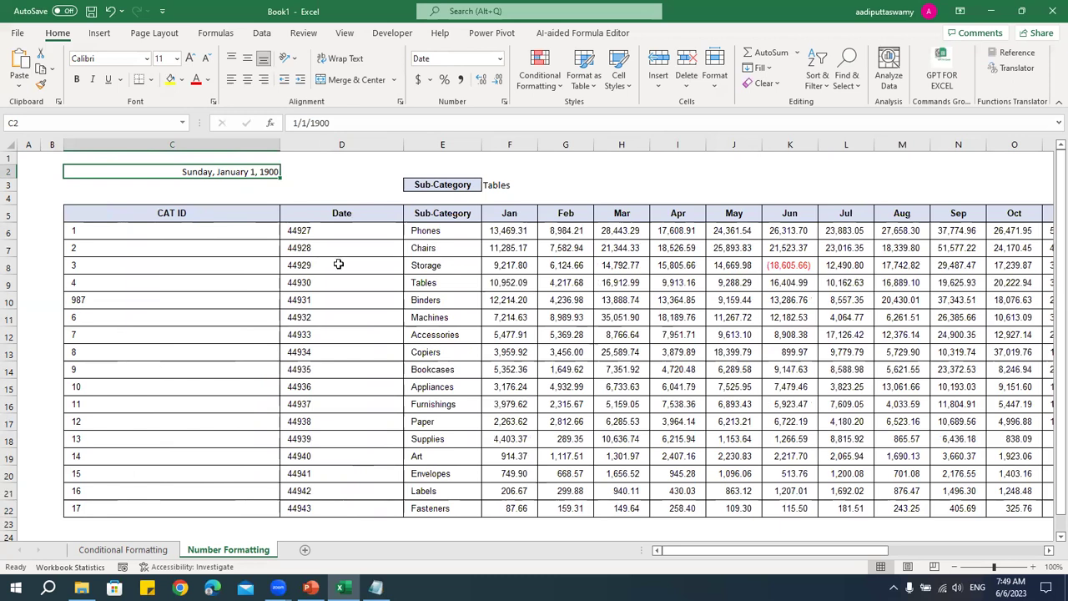
drag(339, 234, 339, 507)
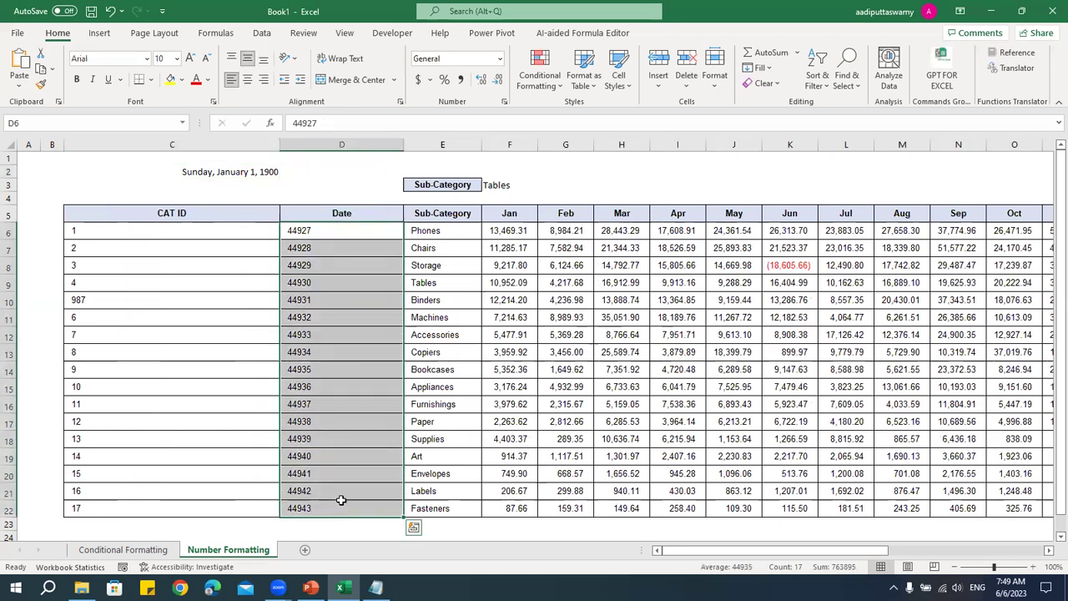
- Format D6:D22 with the 14-Mar-12 date type so they read 1-Jan-23 onward, then select C2
key(ctrl+1)
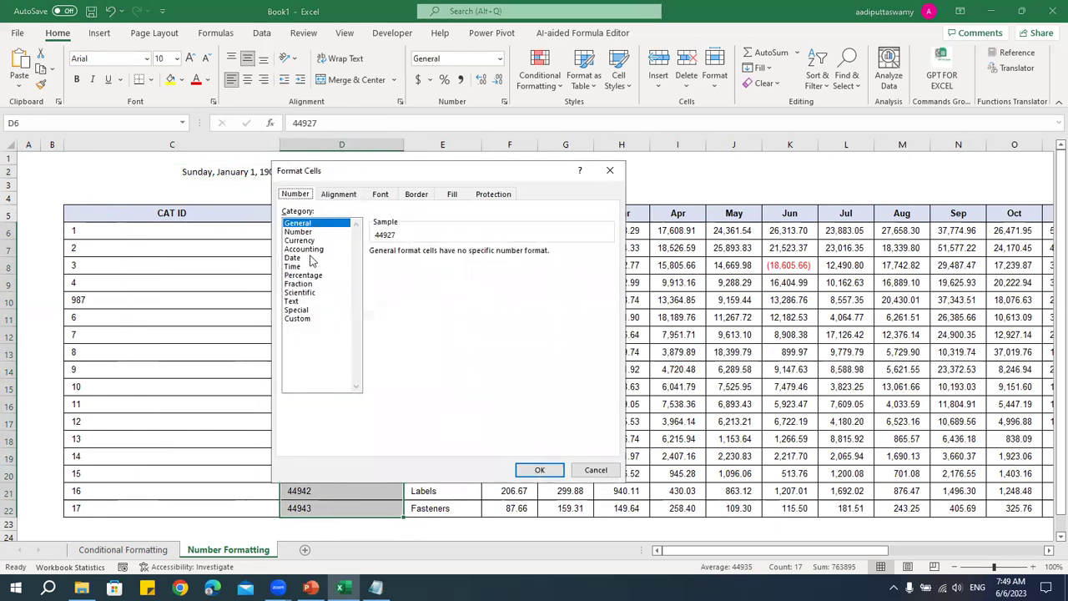
click(310, 259)
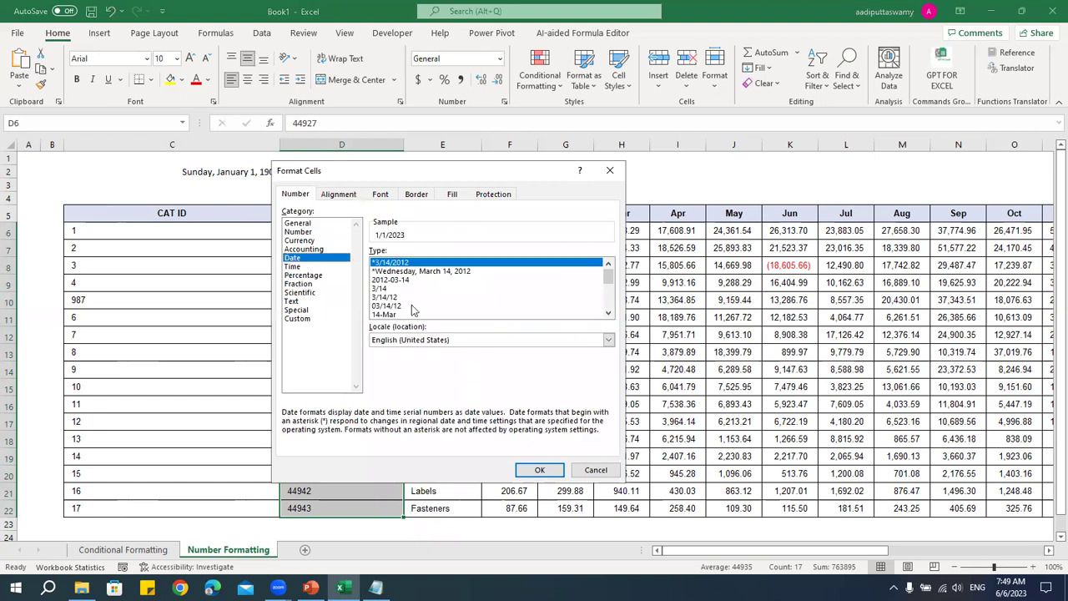
click(416, 315)
scroll(422, 311, down, 2)
click(413, 273)
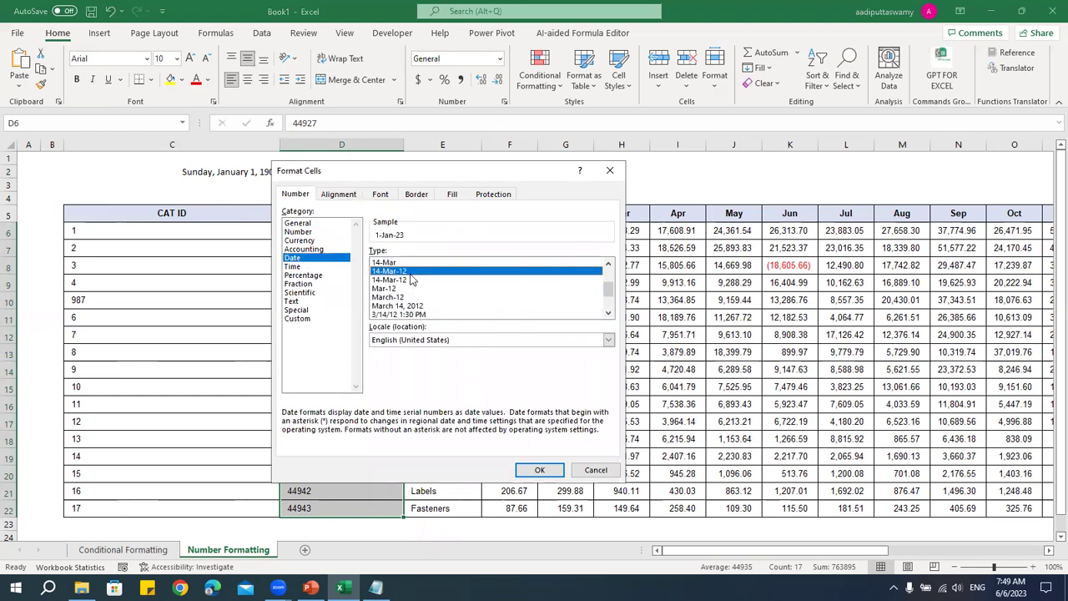
click(540, 470)
drag(342, 231, 353, 504)
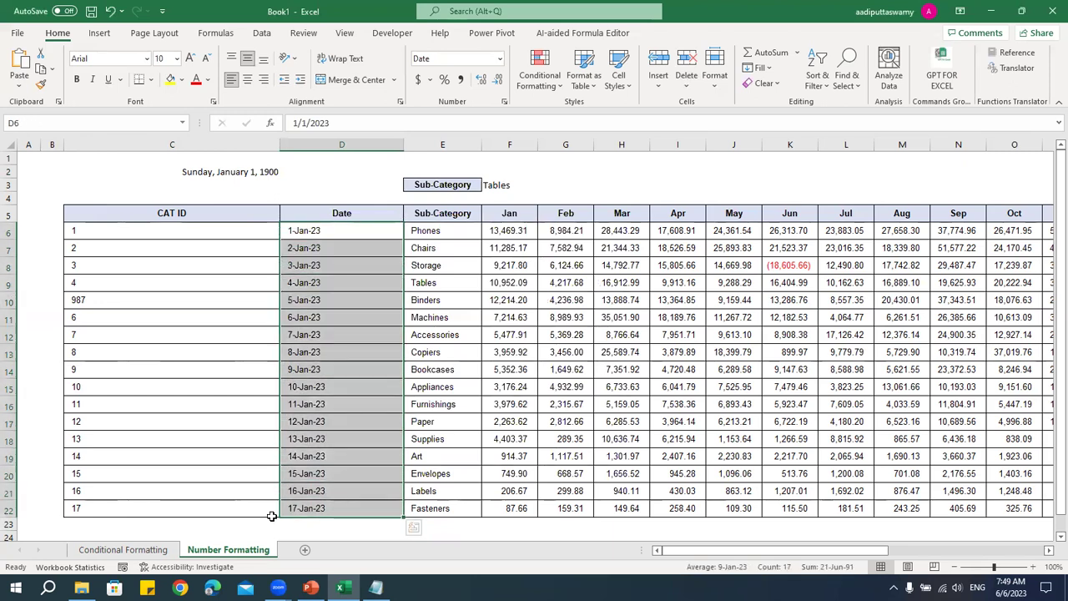
click(250, 172)
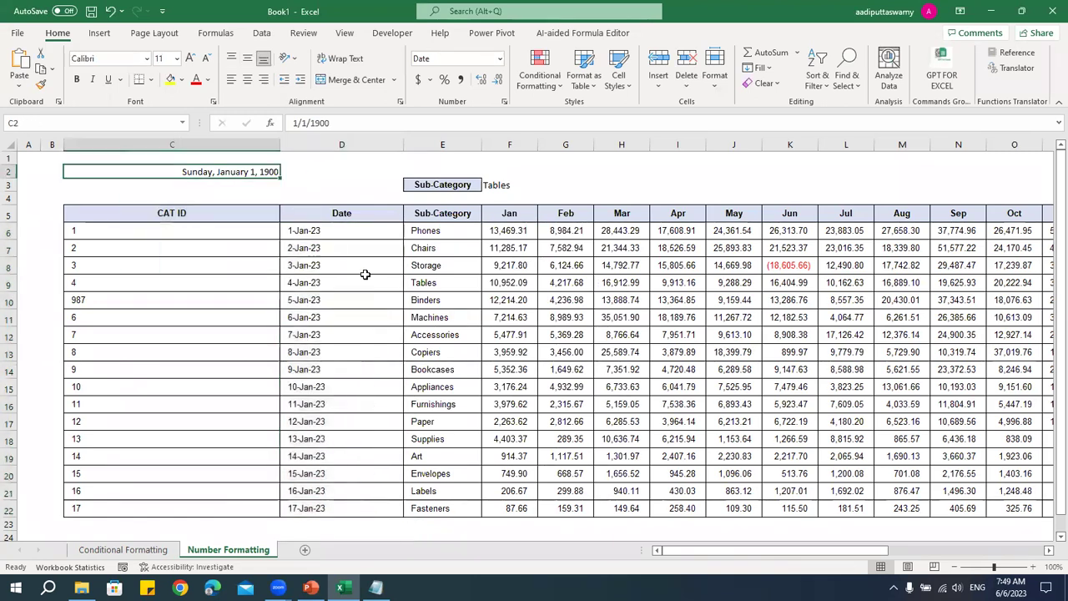
- Enter =TODAY() in C2 and show it as a Number with 0 decimals (45083)
text(=toda)
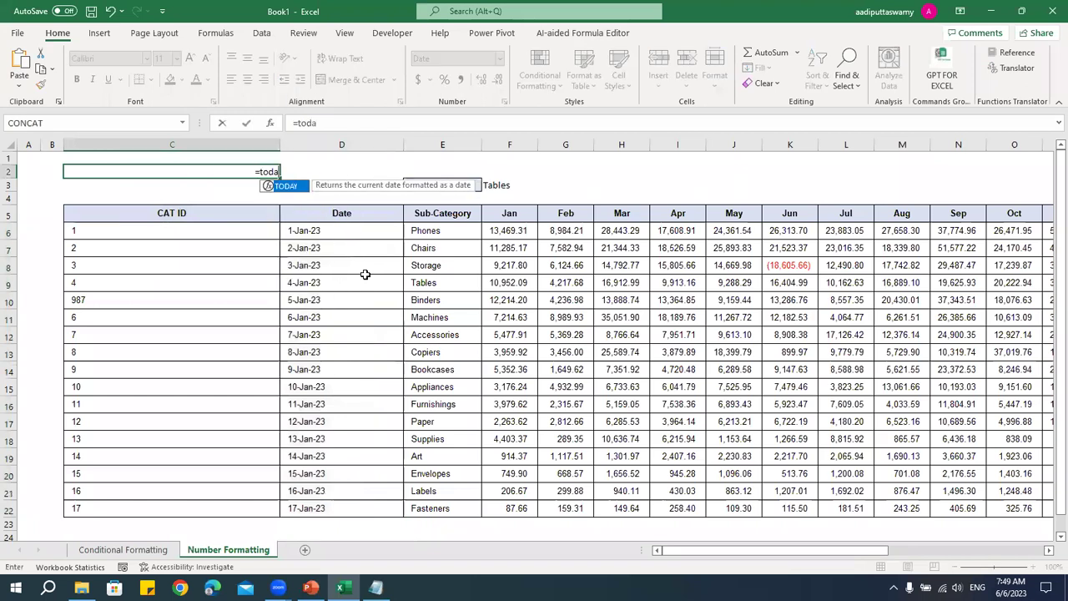
text(y())
key(Return)
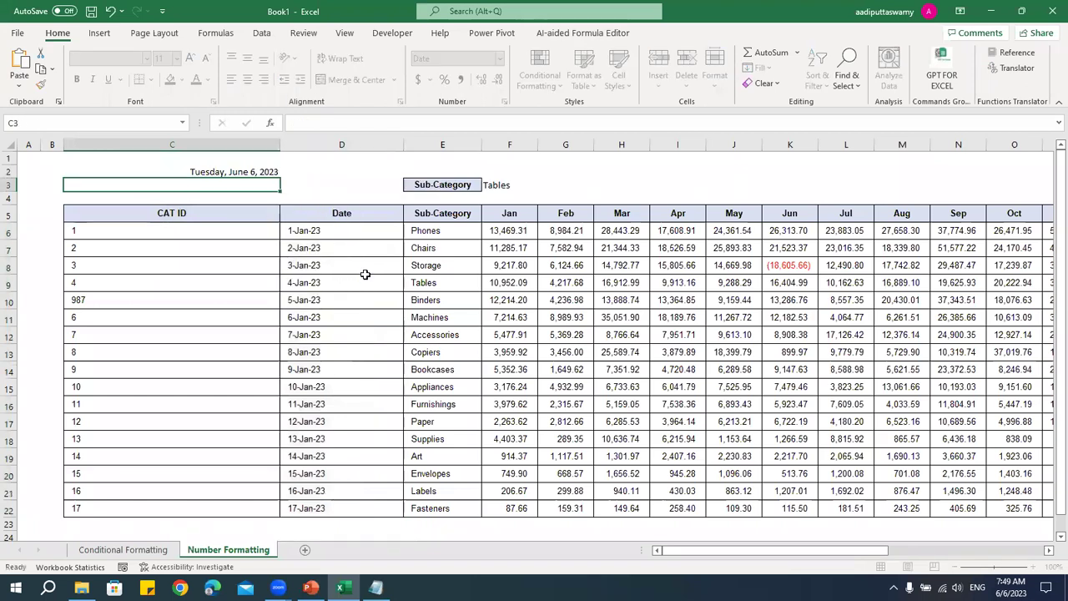
click(251, 172)
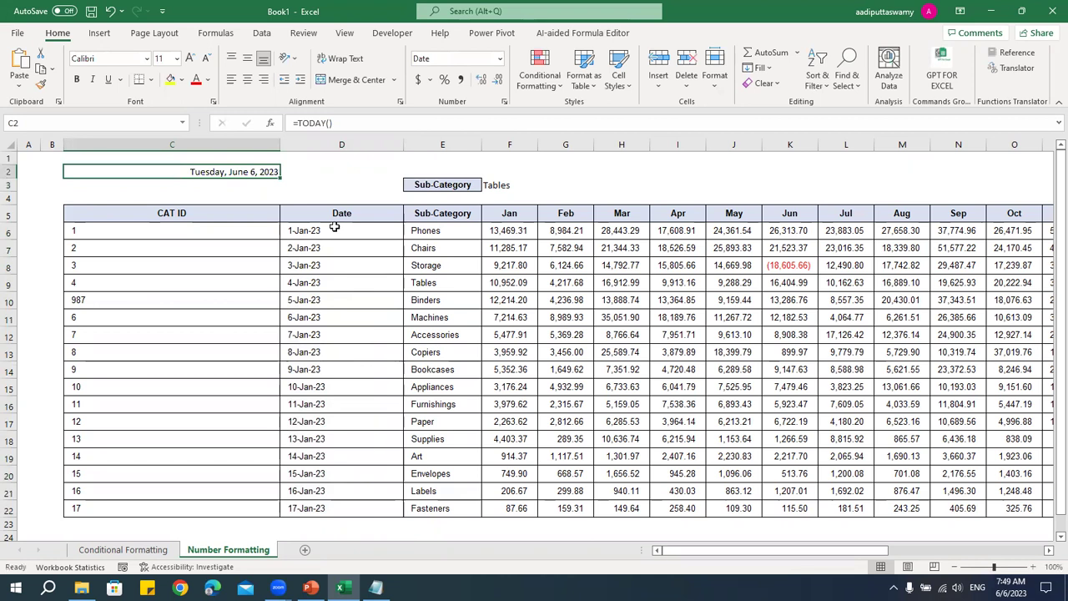
key(ctrl+1)
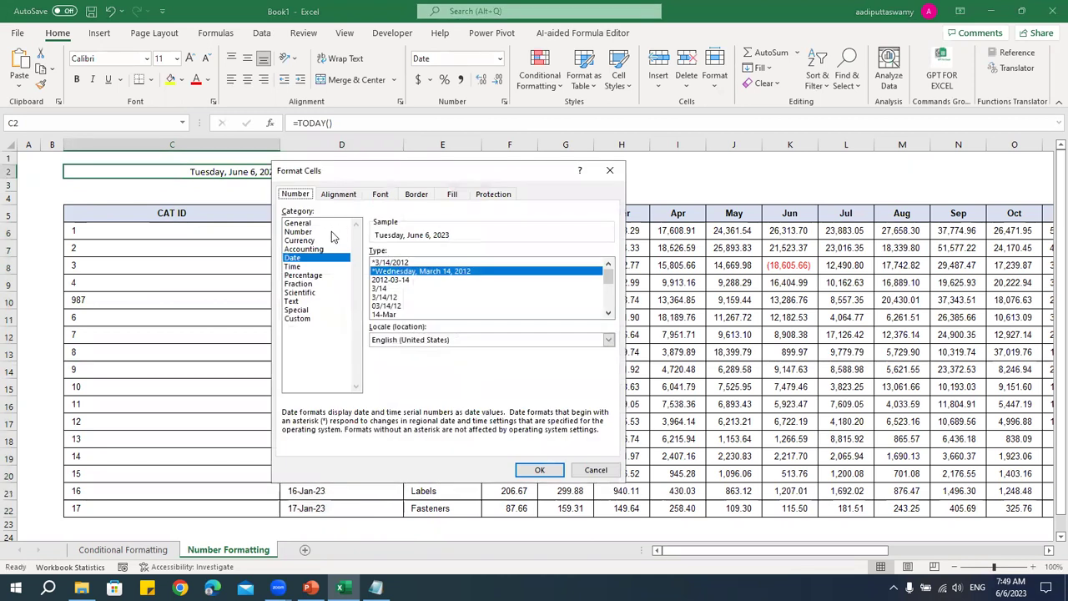
click(330, 232)
click(460, 256)
click(460, 255)
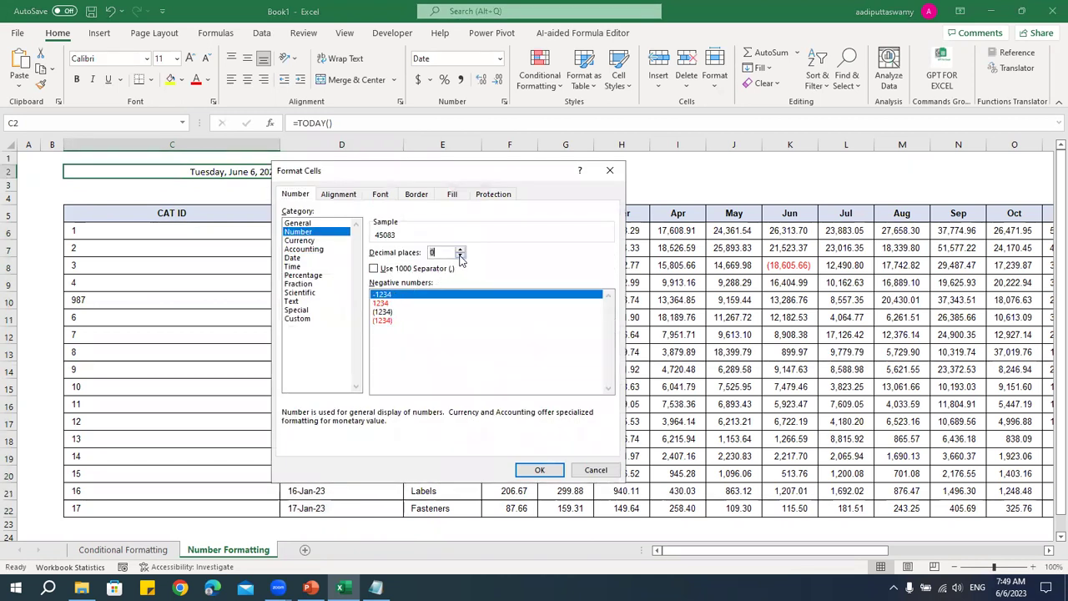
key(Return)
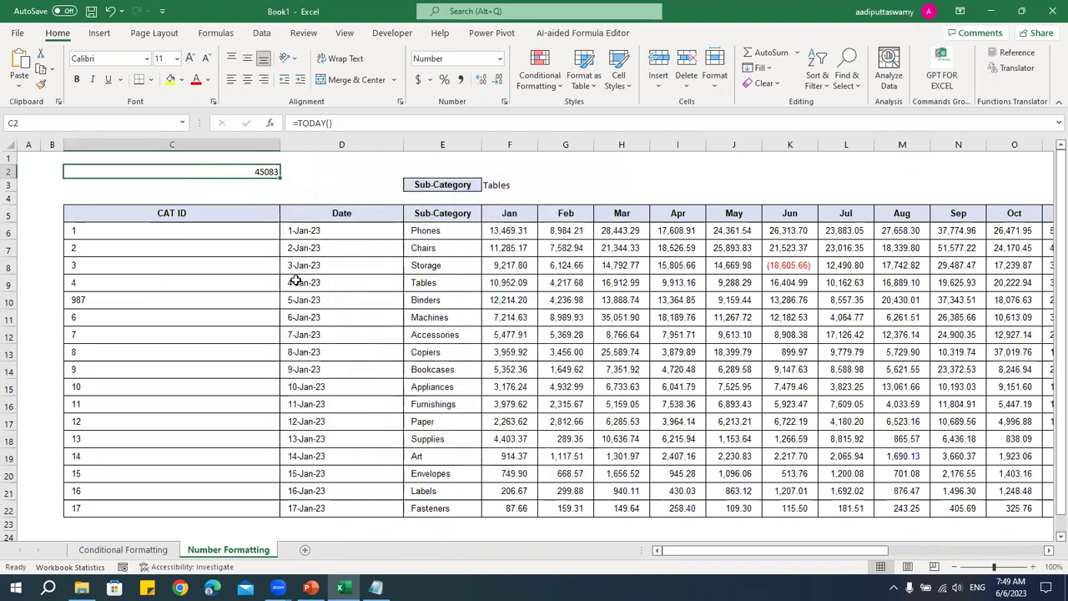
- Narrow column C, review the Dec and Total R6:R22 values, and select empty cell AB5
drag(278, 145, 132, 251)
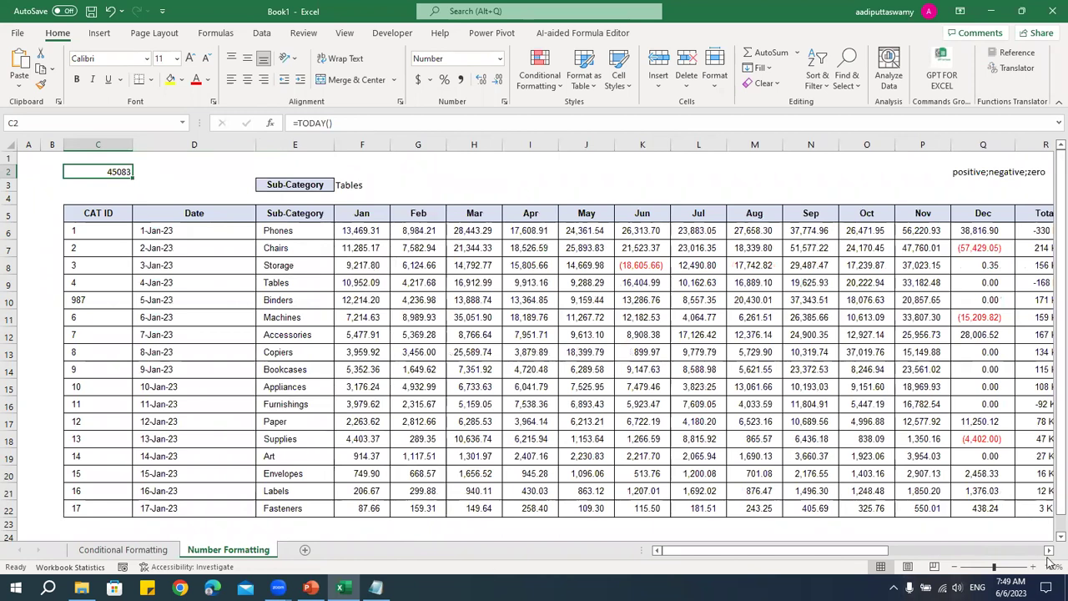
click(1050, 551)
click(1049, 551)
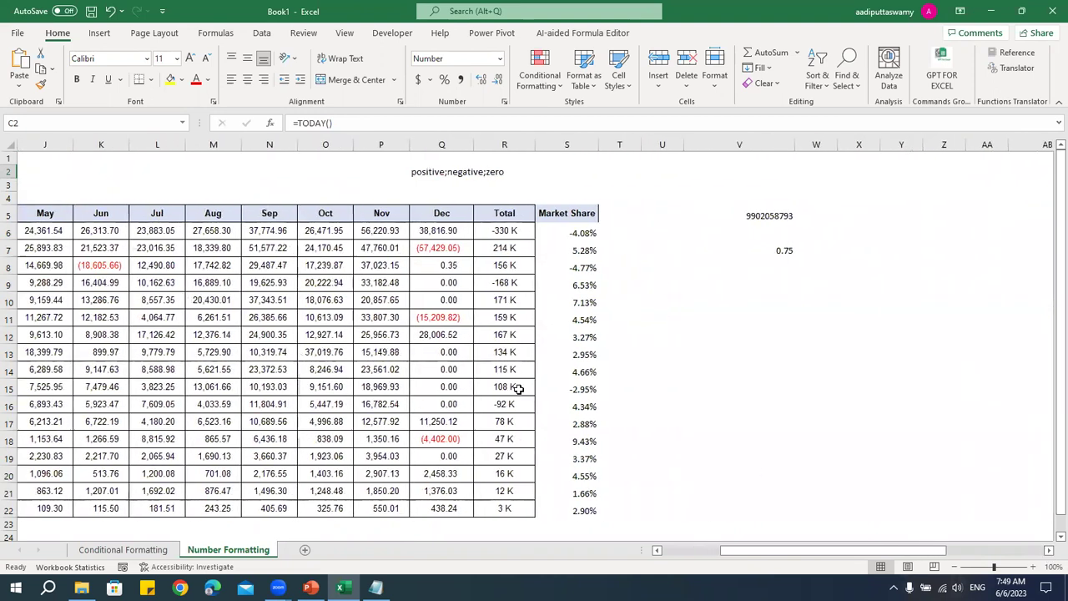
drag(460, 236, 450, 321)
drag(521, 234, 534, 511)
click(1049, 551)
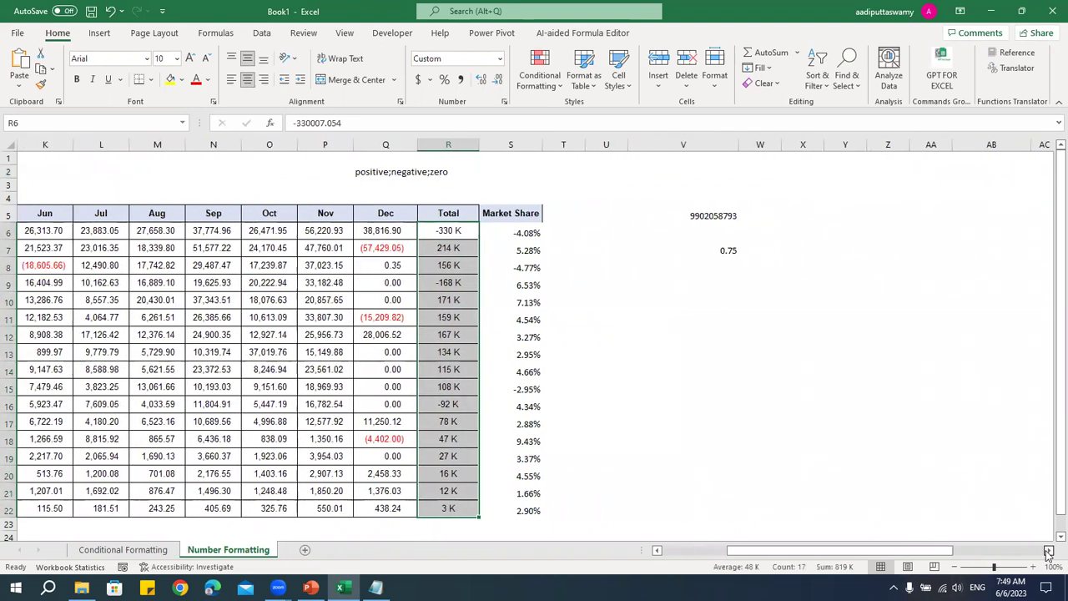
click(1049, 551)
click(526, 216)
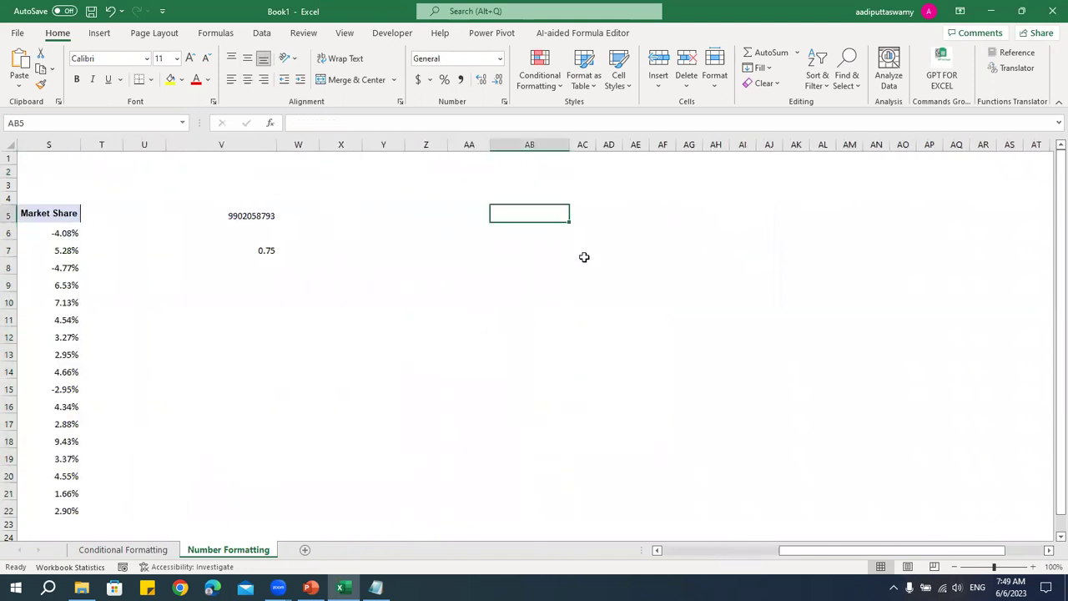
- Enter 12345678 in AB5 and format it as a Number with 1000 separators and 0 decimals
text(1)
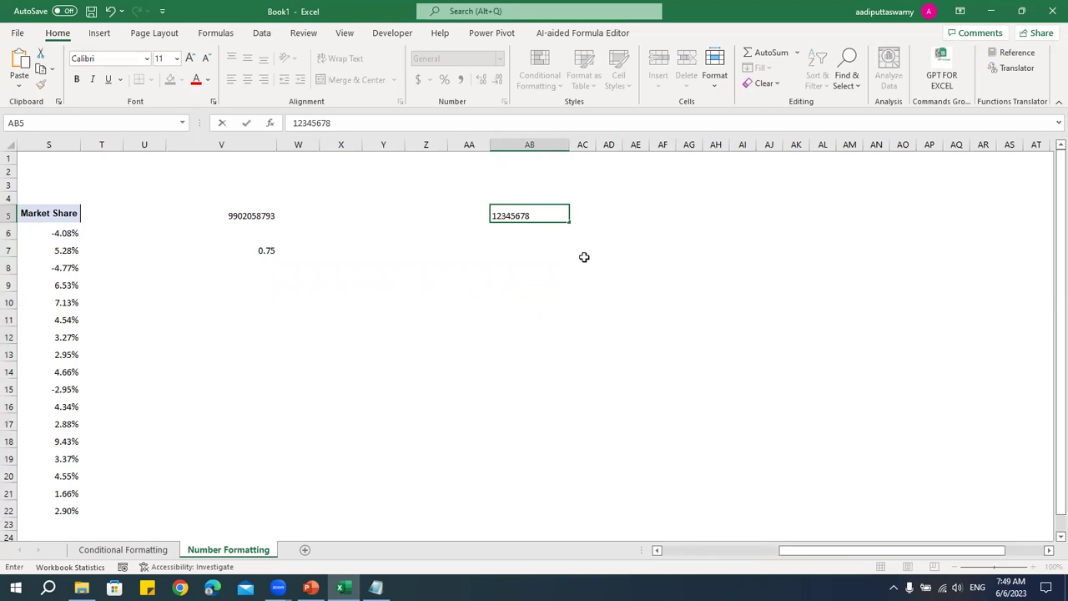
text(2345678)
key(Return)
click(522, 212)
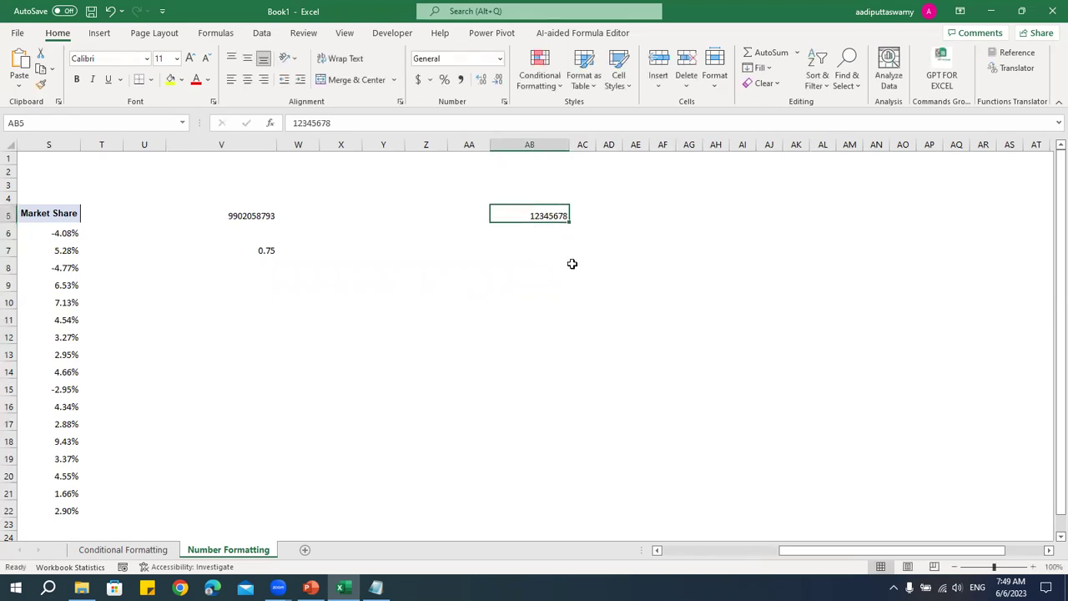
key(ctrl+1)
click(299, 231)
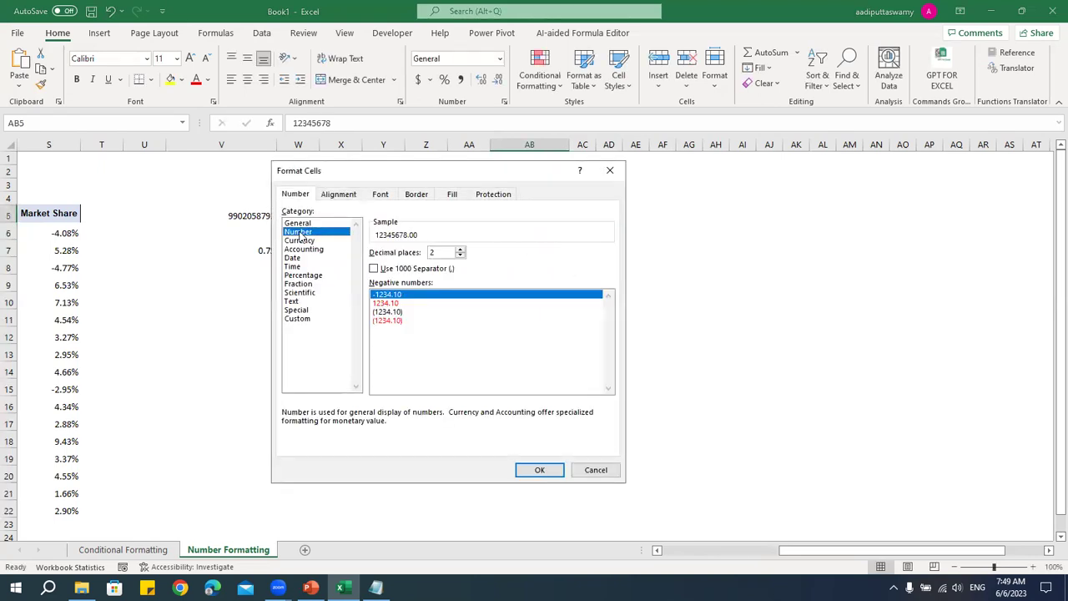
click(384, 269)
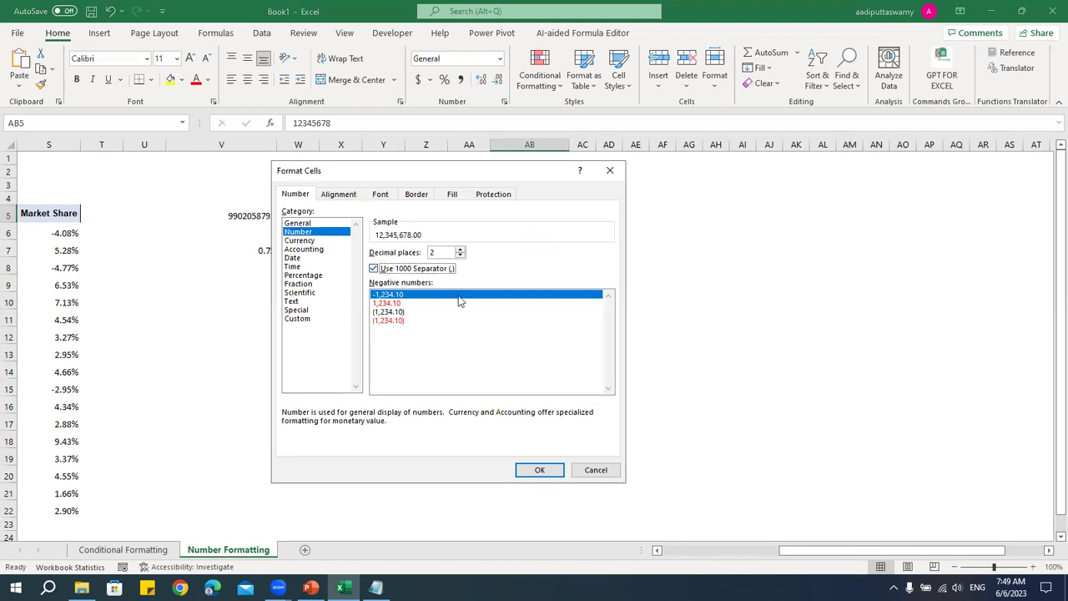
click(460, 256)
click(460, 256)
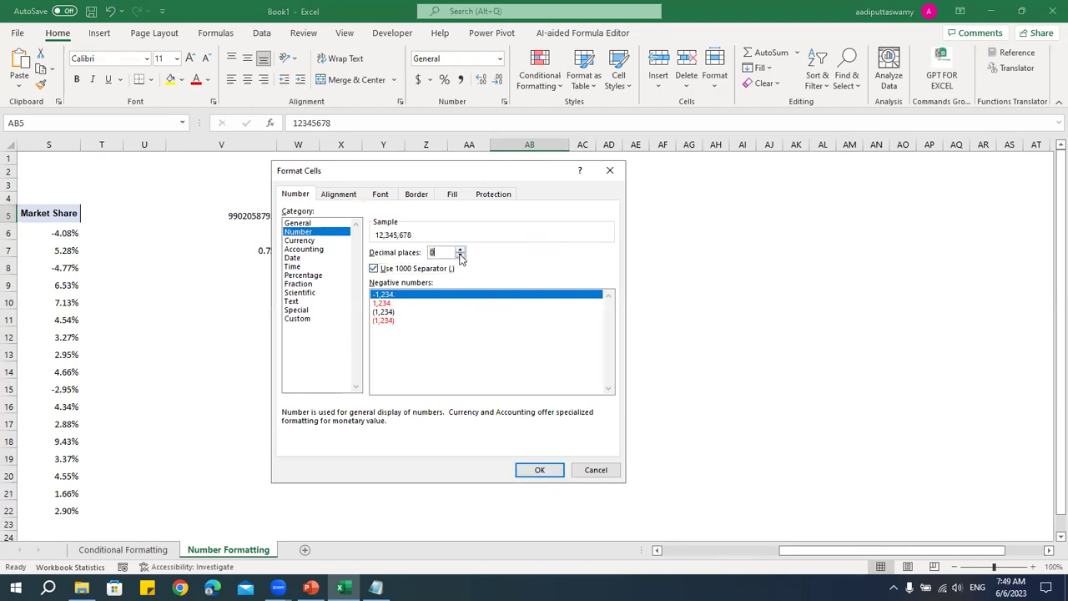
click(540, 470)
- Set AB5's font size to 15 and bring back its Format Cells dialog
click(546, 213)
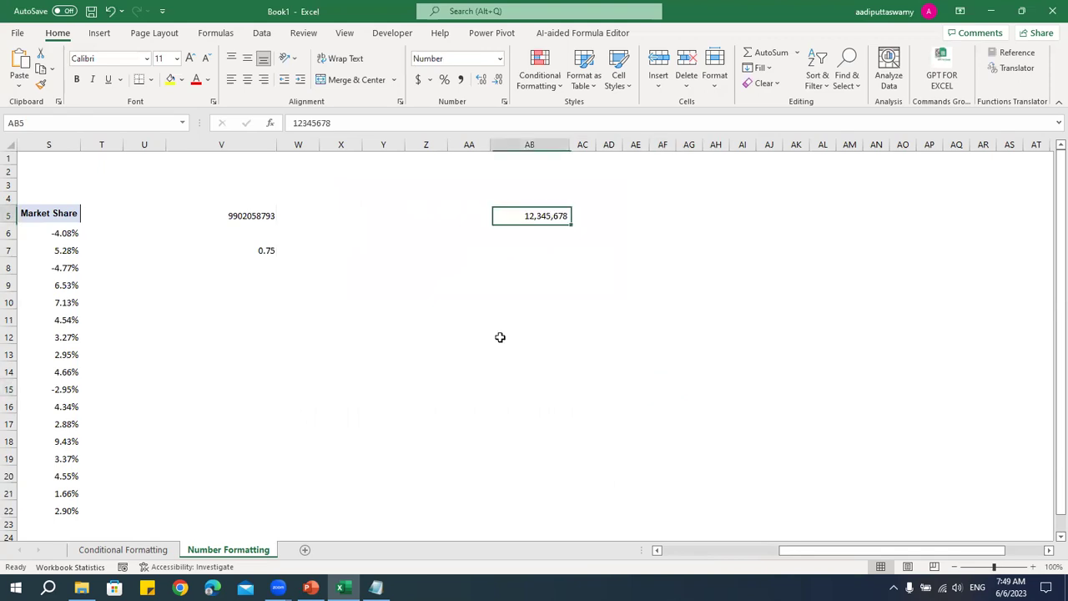
click(165, 56)
text(15)
key(Return)
click(547, 298)
key(ctrl+Up)
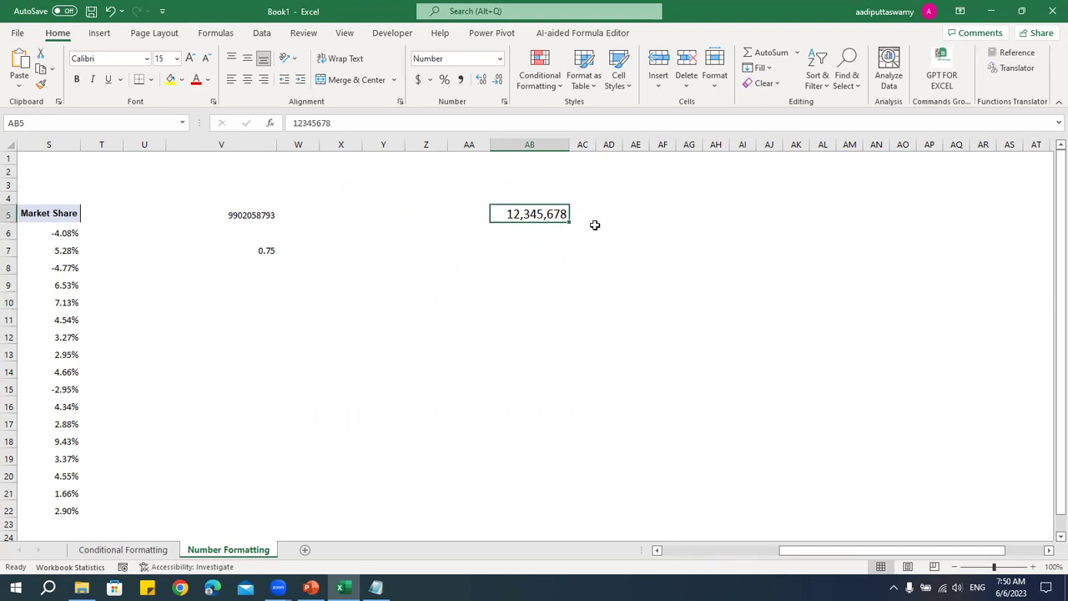
key(ctrl+1)
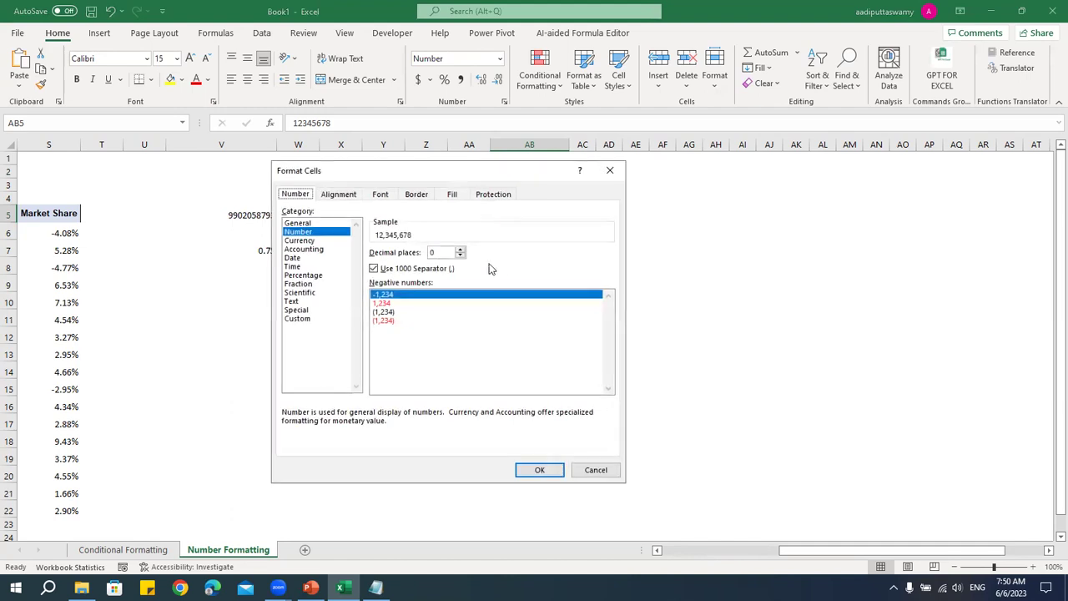
- Give AB5 the custom format #,##0, K so it shows 12,346 K
click(301, 318)
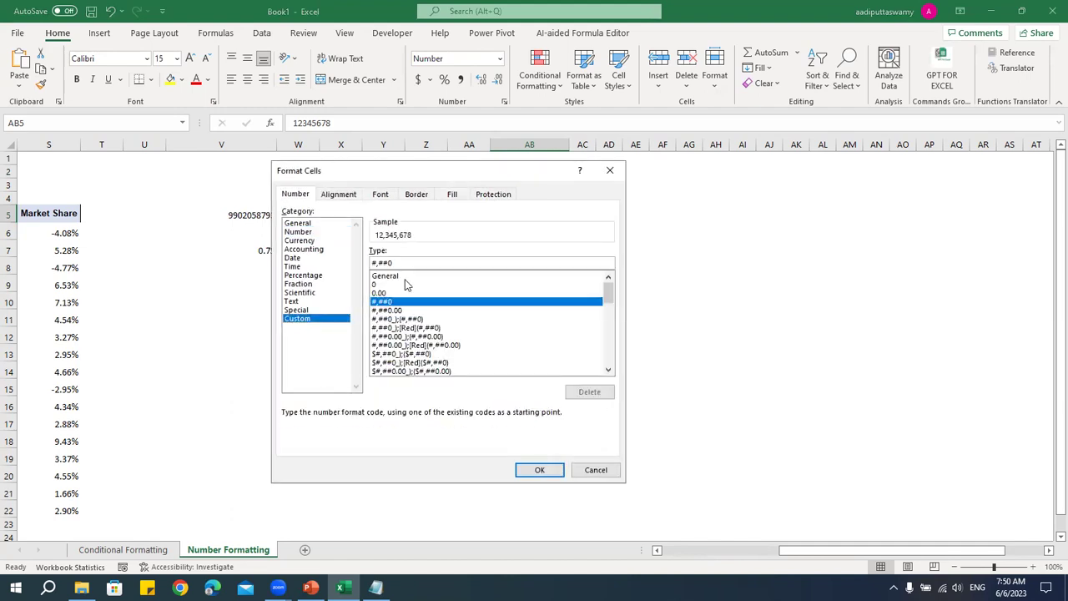
text(,)
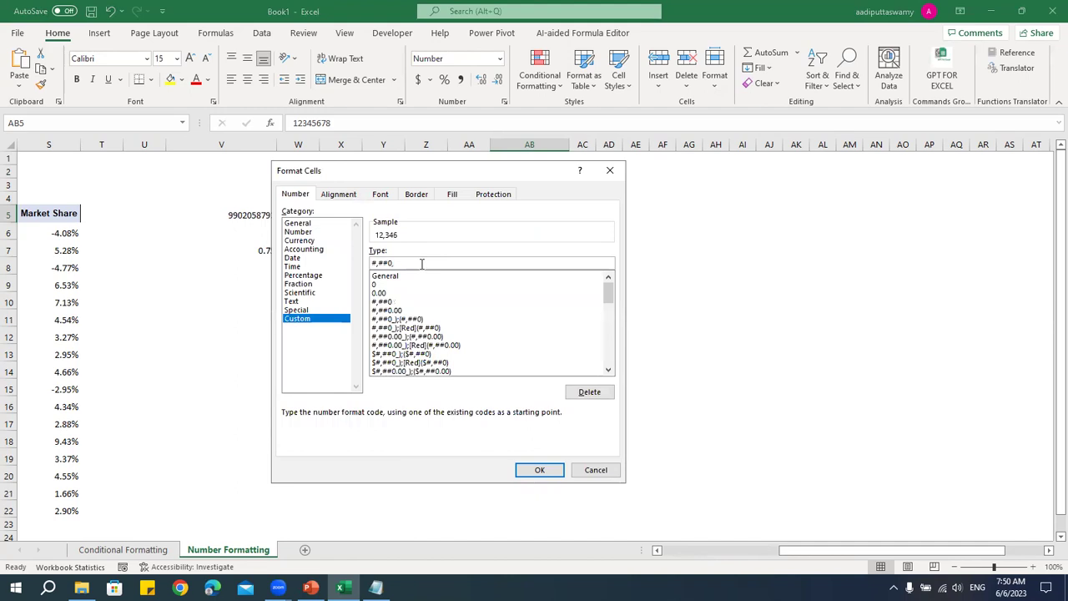
click(537, 470)
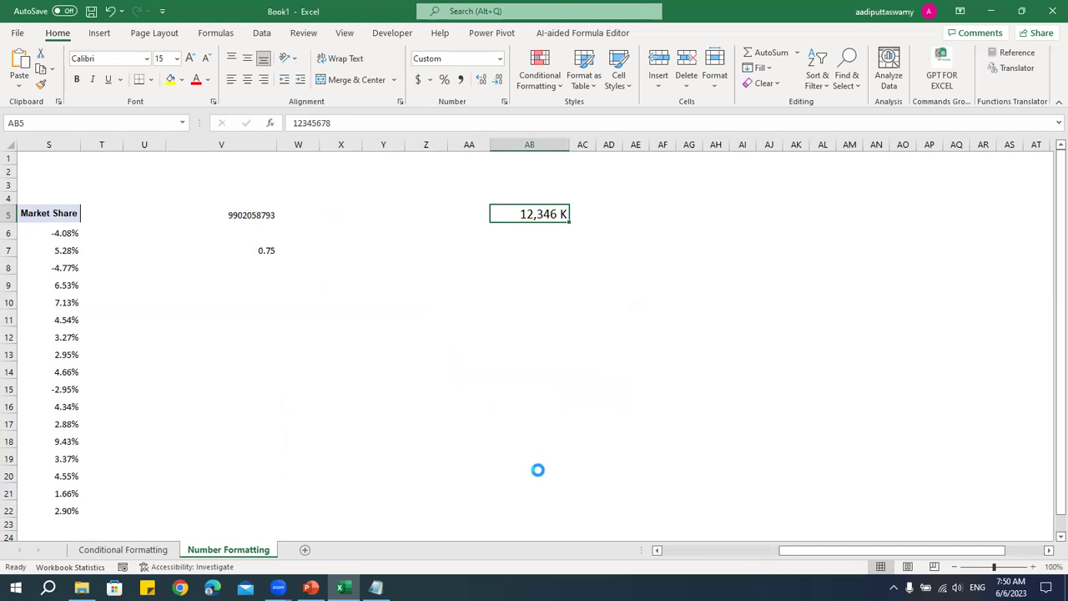
- Change the custom code to #,##0,, M so AB5 reads 12 M, then check its raw value
key(ctrl+1)
click(397, 263)
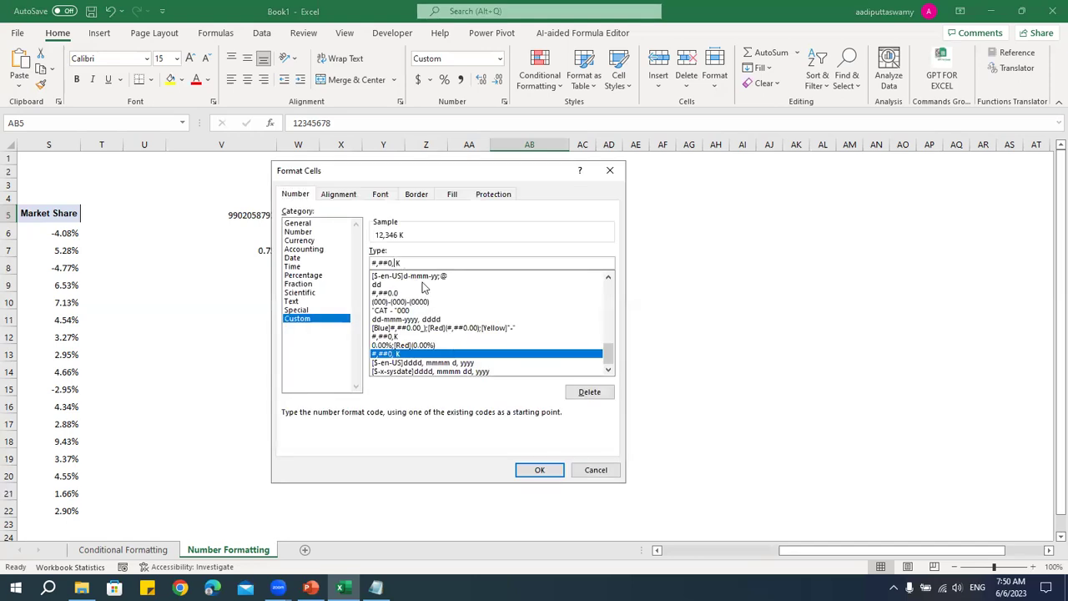
text(,)
double_click(400, 263)
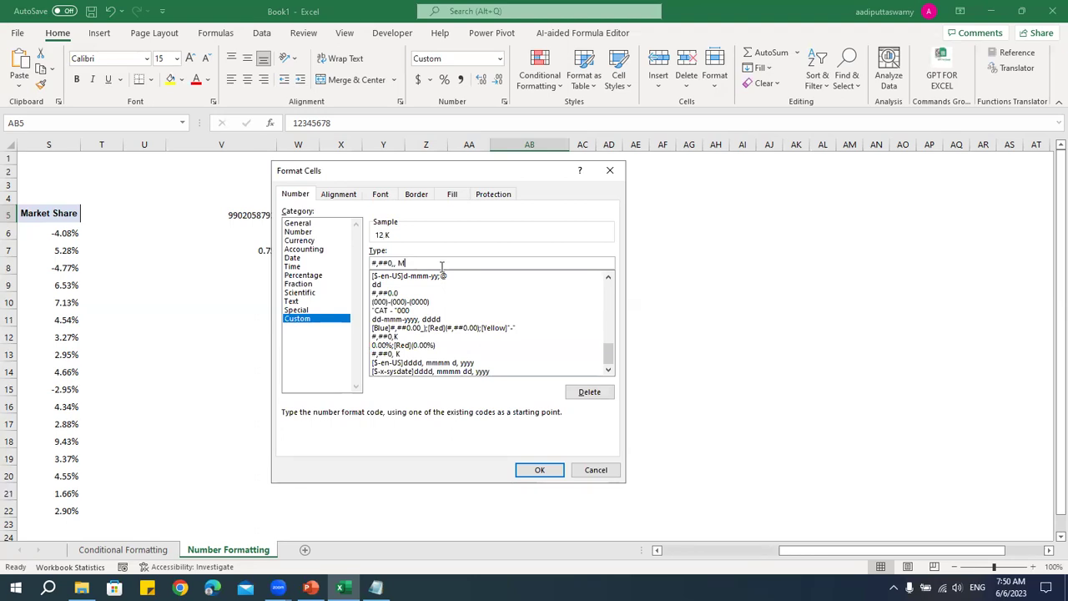
click(539, 470)
click(512, 344)
click(424, 262)
key(Return)
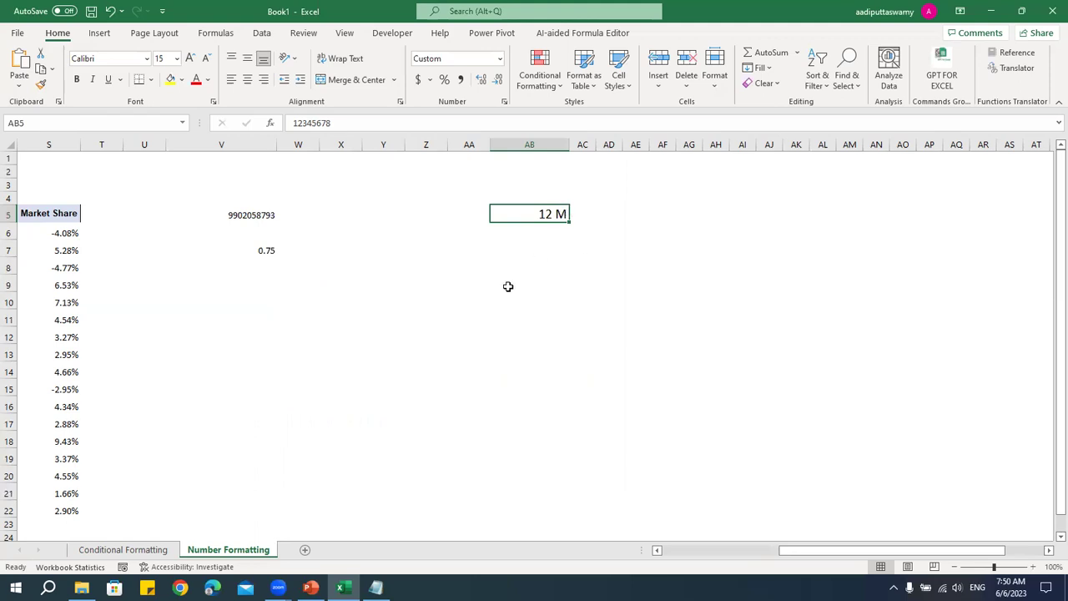
double_click(556, 214)
click(532, 247)
click(538, 224)
drag(773, 552, 660, 554)
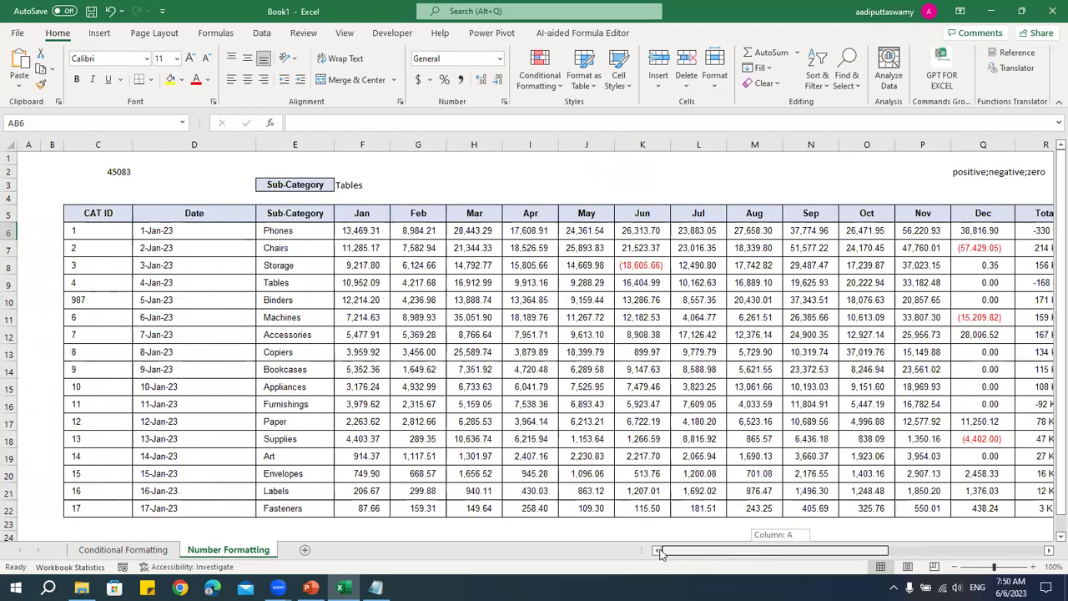
- Select the CAT ID values C6:C22 and bring up Format Cells for them
click(473, 439)
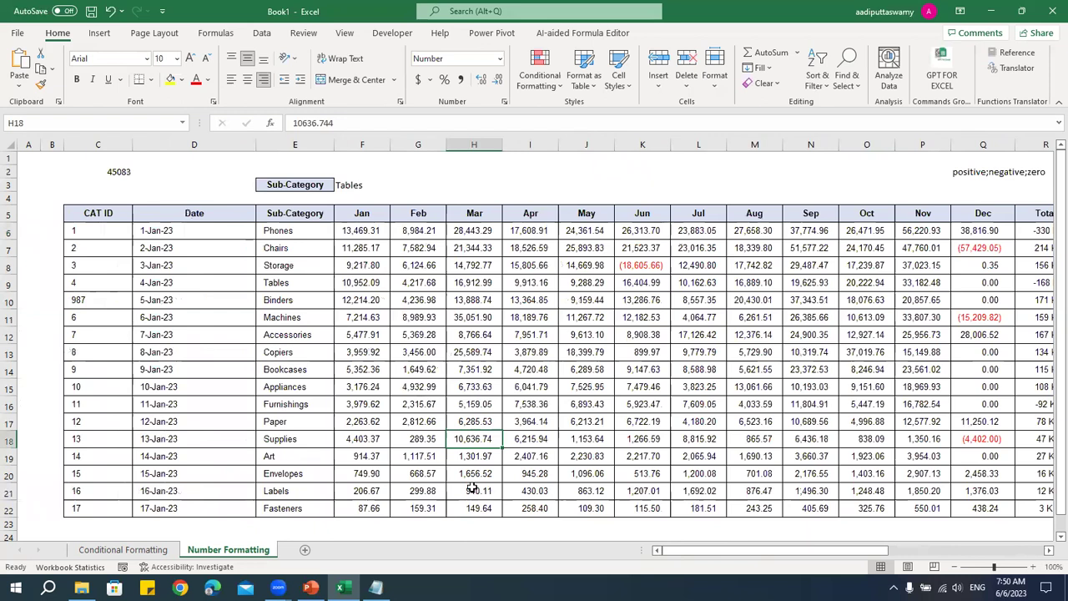
drag(92, 238, 97, 508)
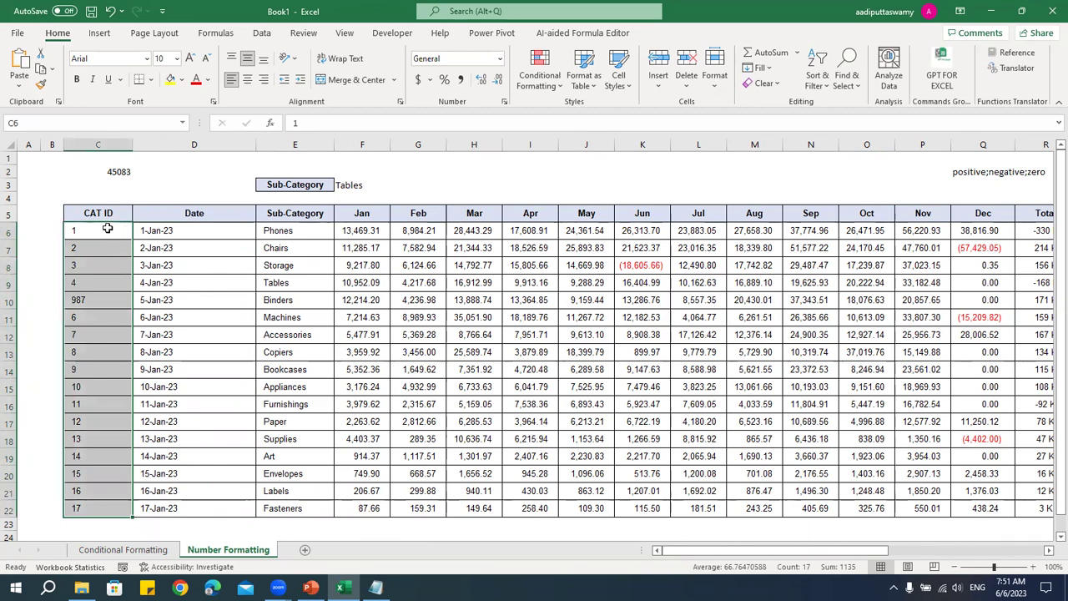
click(107, 227)
double_click(72, 231)
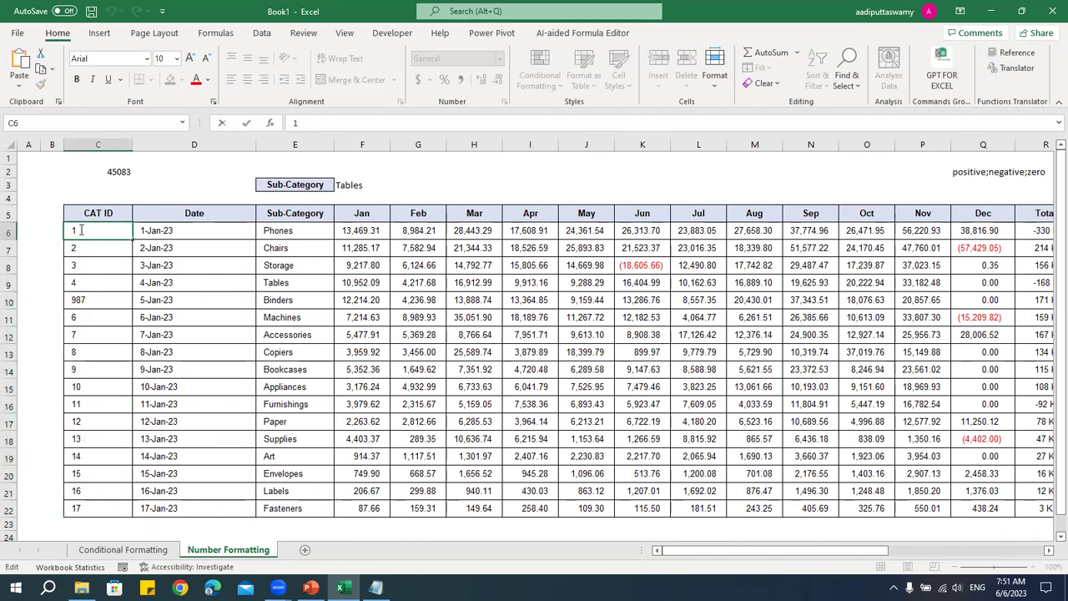
key(Escape)
drag(106, 234, 106, 506)
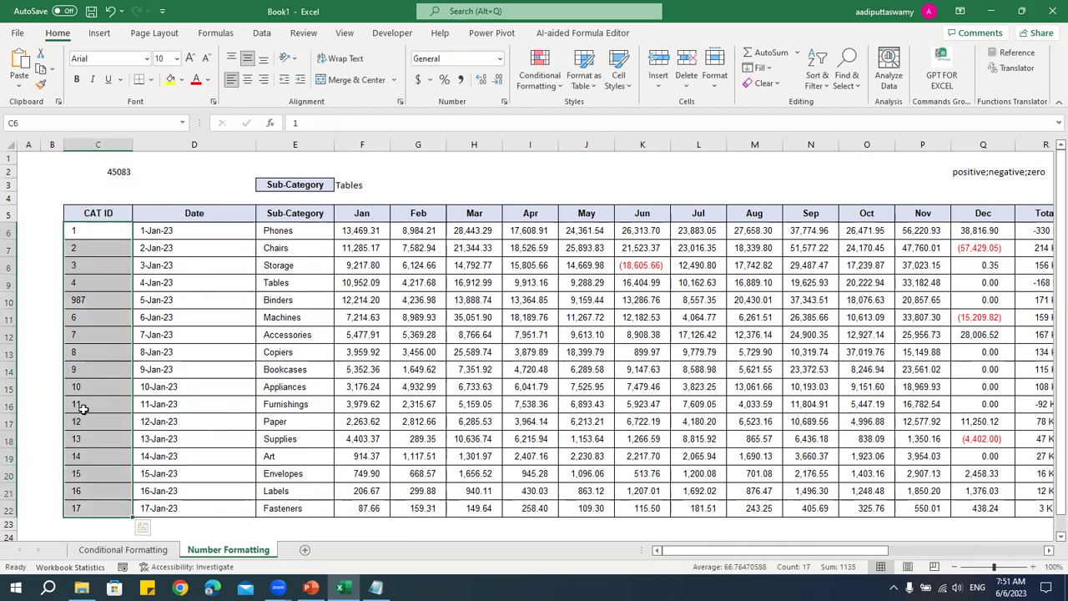
right_click(119, 233)
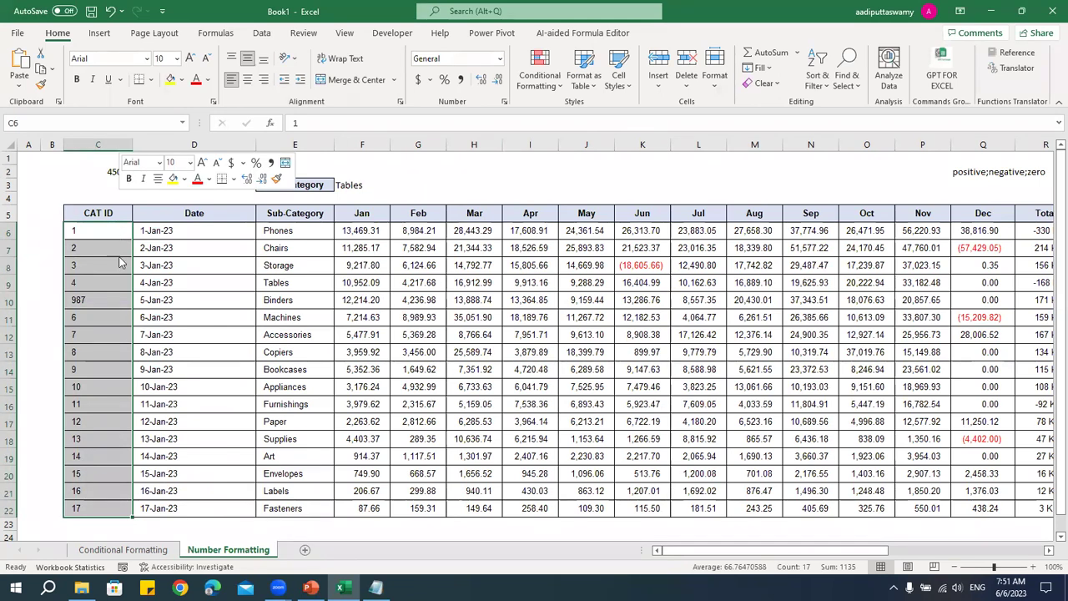
click(167, 506)
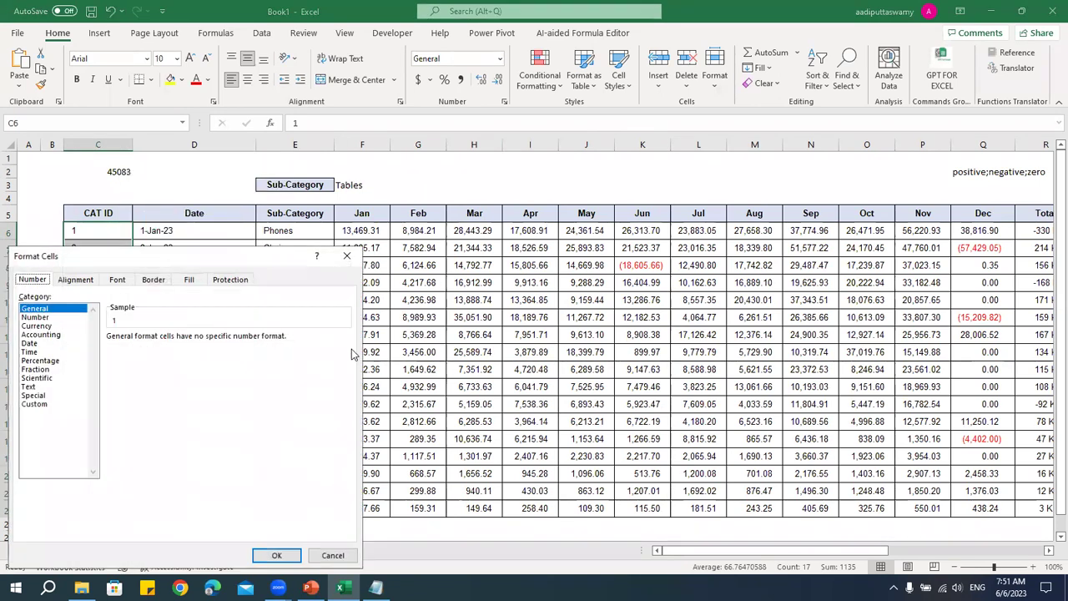
- Apply the custom format "CAT - "0000 to the CAT IDs
drag(176, 264, 588, 130)
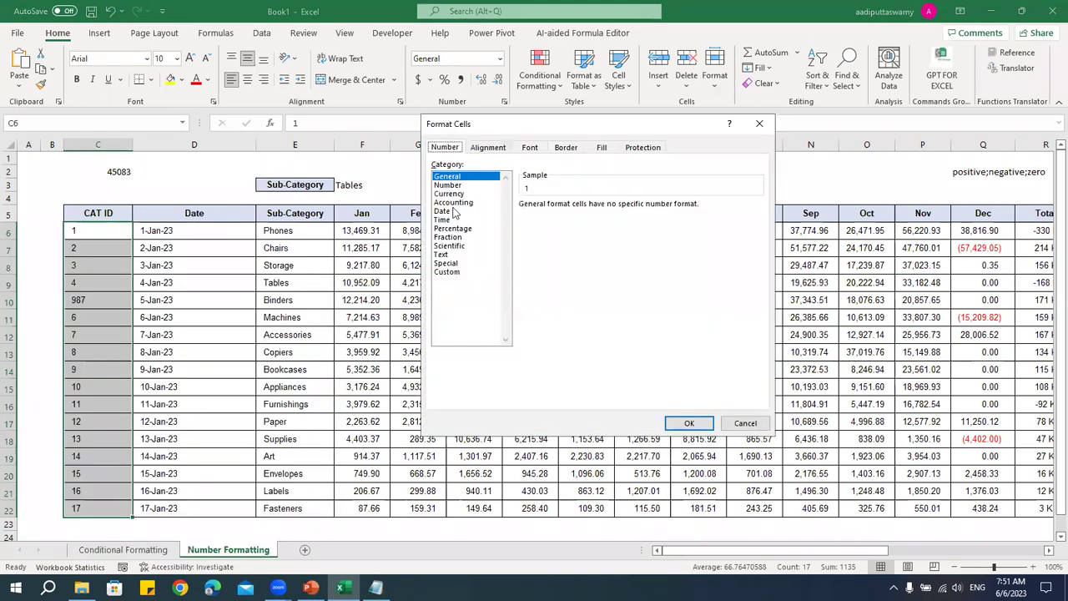
click(449, 272)
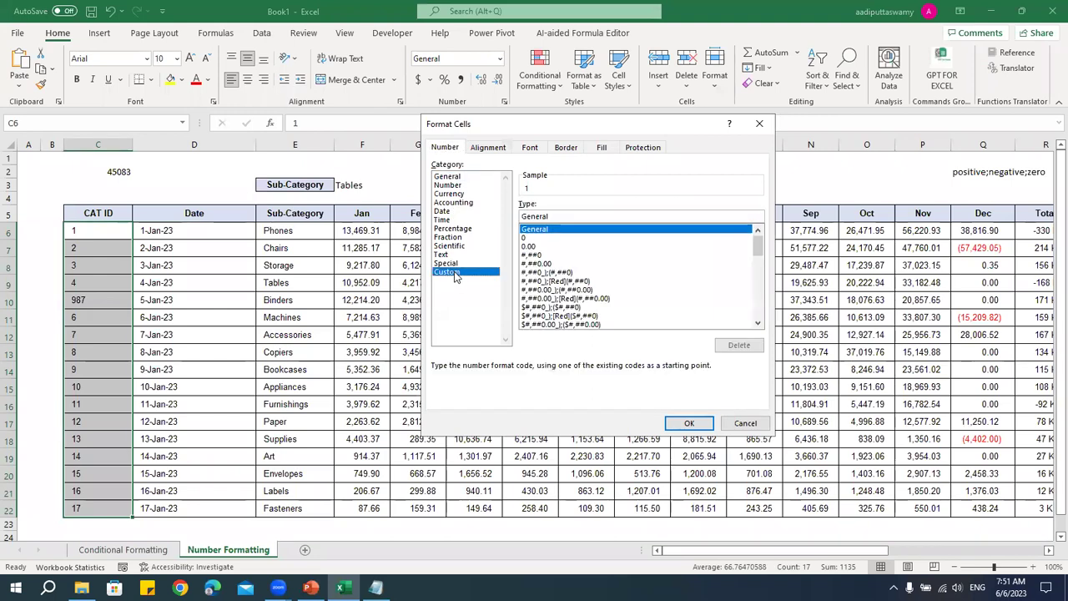
click(459, 185)
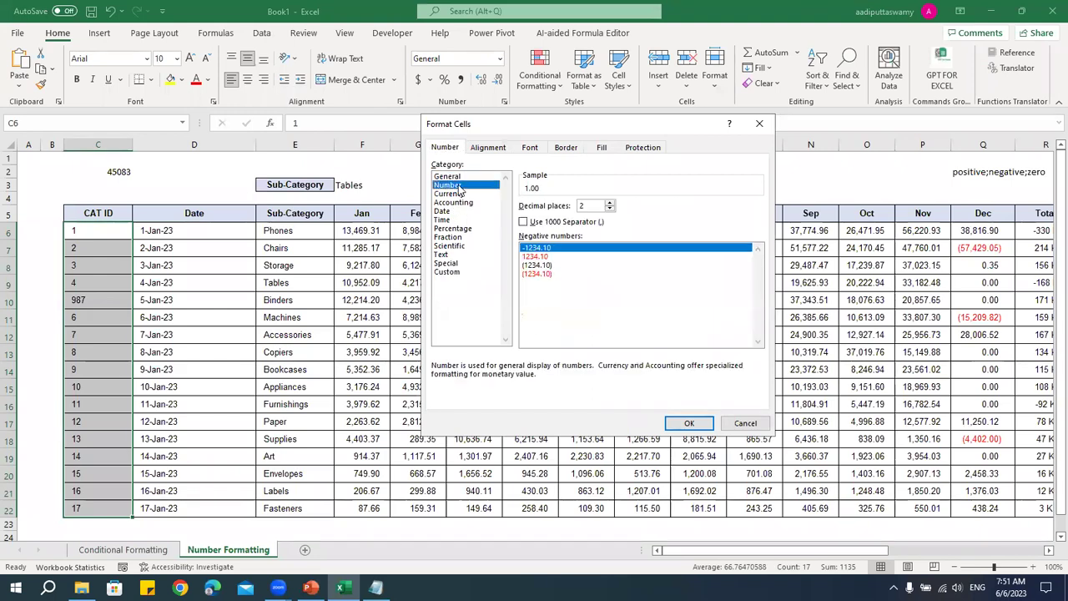
click(610, 210)
click(609, 210)
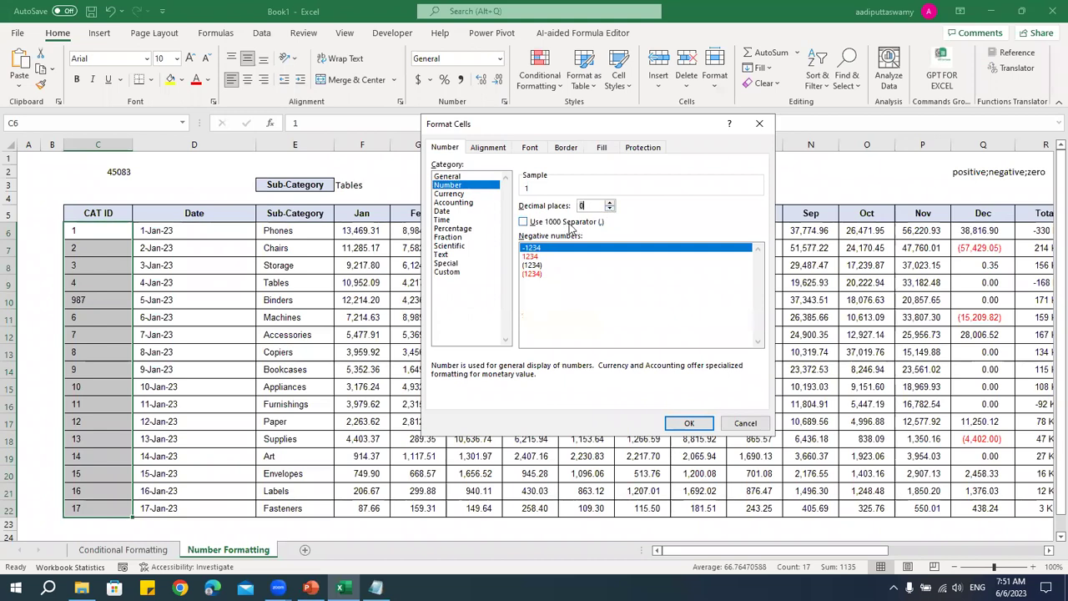
click(447, 272)
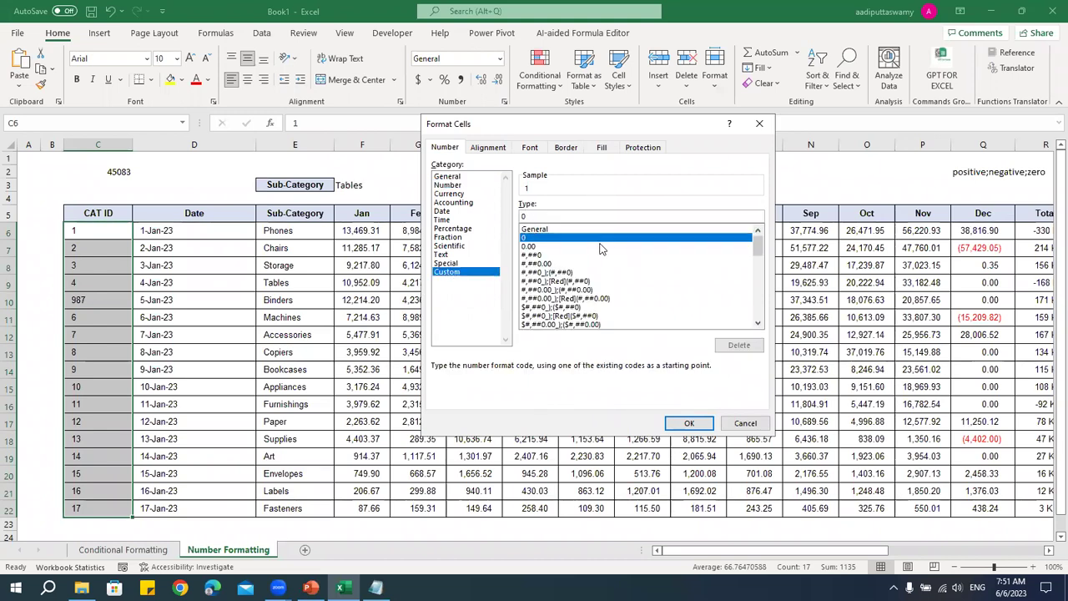
text("CAT - "0000)
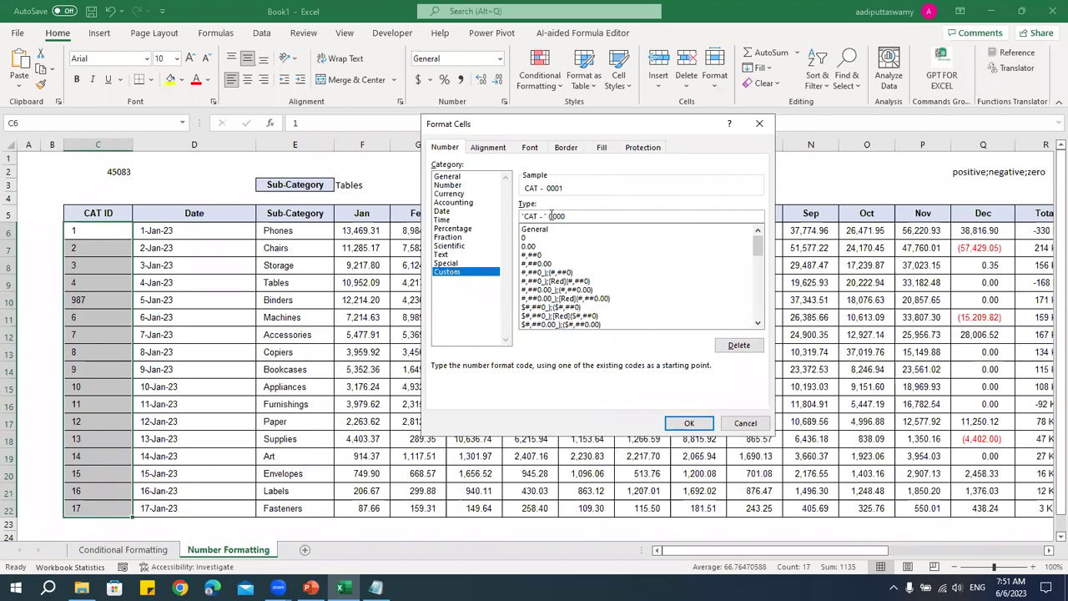
drag(550, 216, 585, 215)
click(689, 424)
- Check the raw ID values and change C12's ID to 345
drag(101, 231, 111, 505)
click(92, 248)
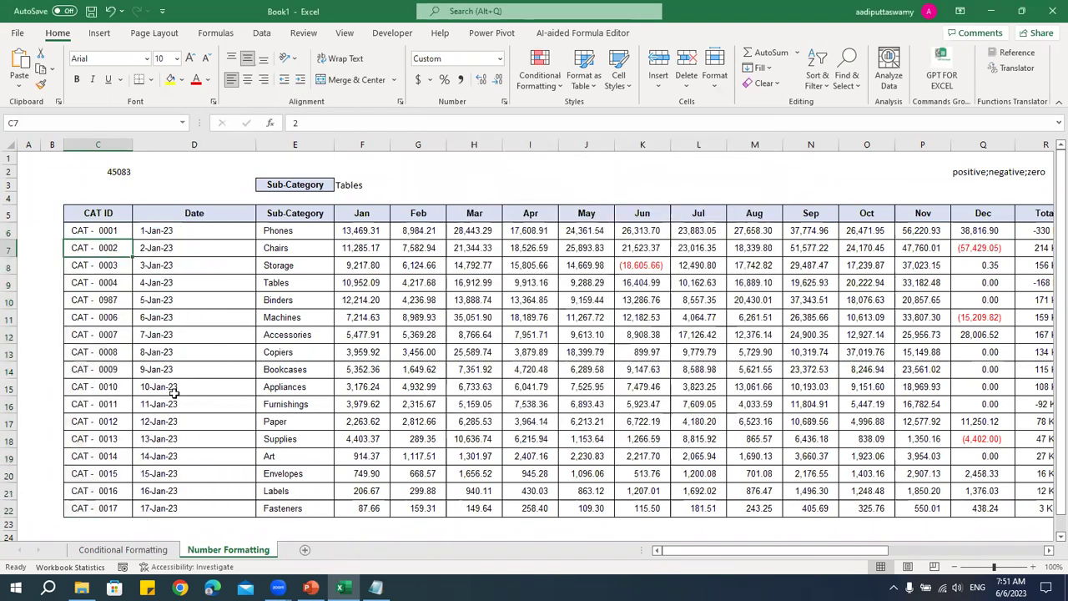
click(125, 337)
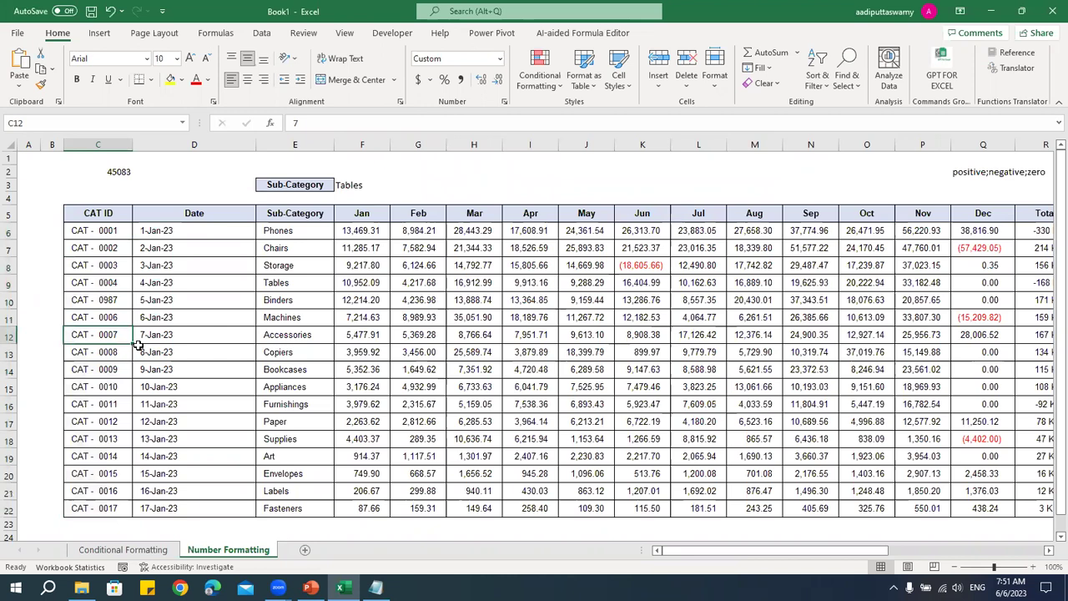
text(34)
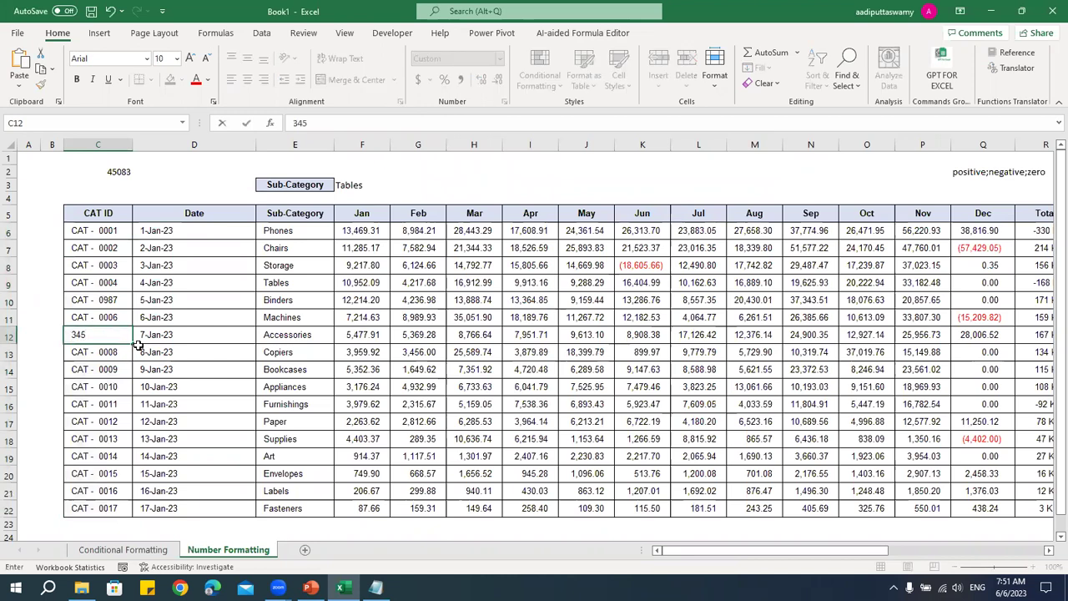
text(5)
key(Return)
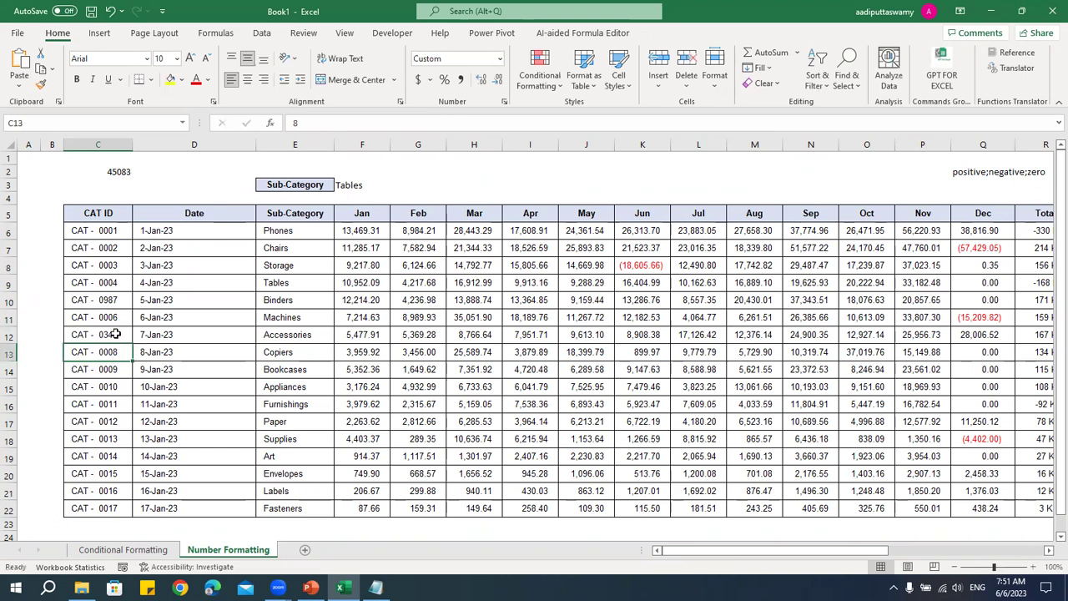
- Change C6's ID to 123, confirm its raw value, and open the print preview
click(98, 234)
text(123)
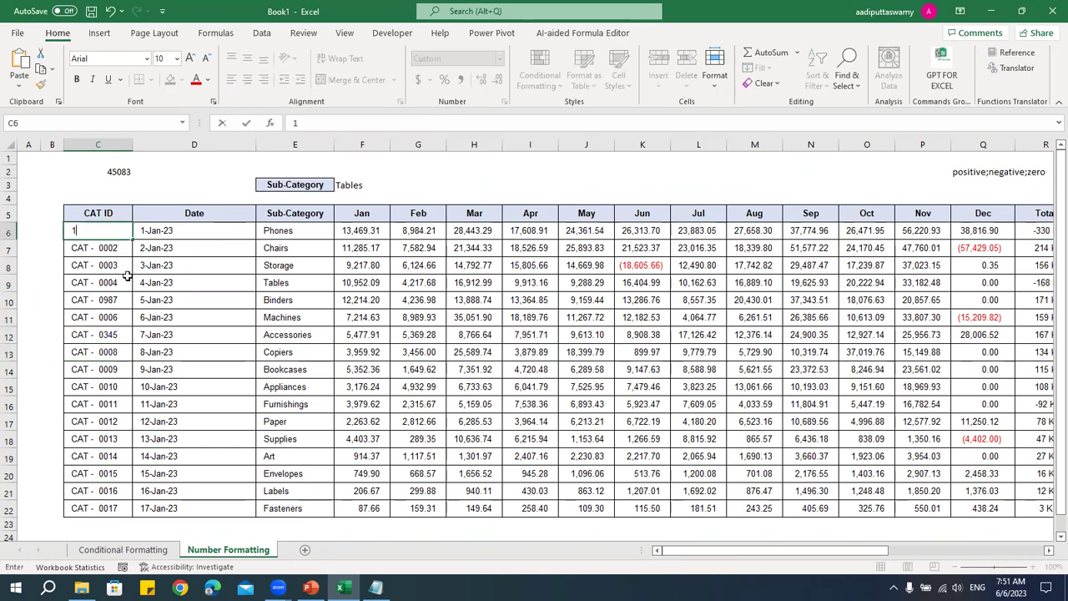
click(118, 317)
click(111, 236)
double_click(100, 234)
click(111, 271)
double_click(108, 236)
key(Escape)
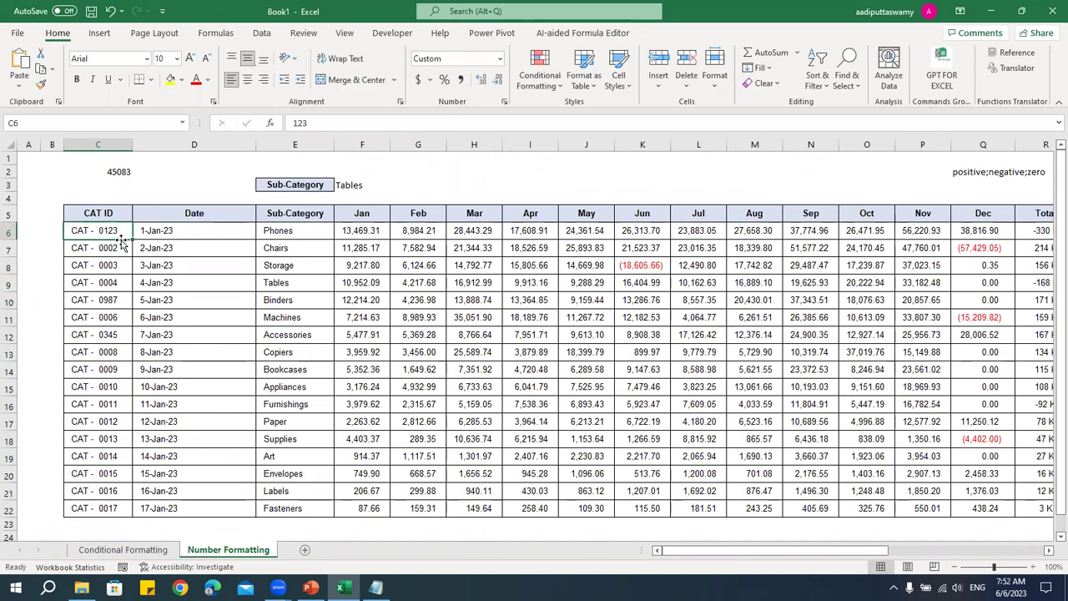
key(ctrl+p)
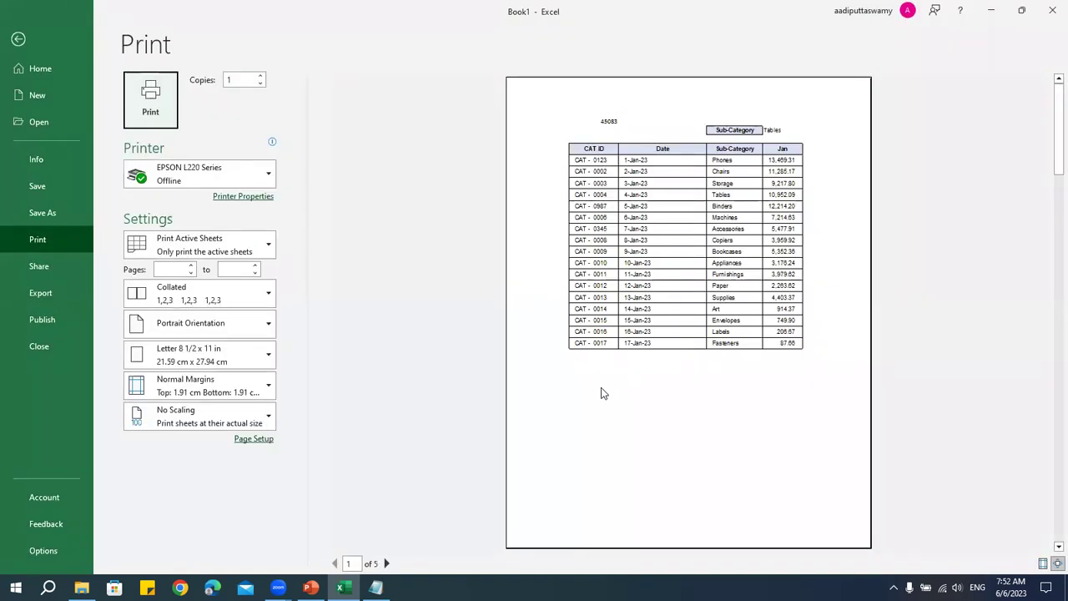
- Exit the print preview and inspect D9's date format in Format Cells without changing it
key(Escape)
click(269, 314)
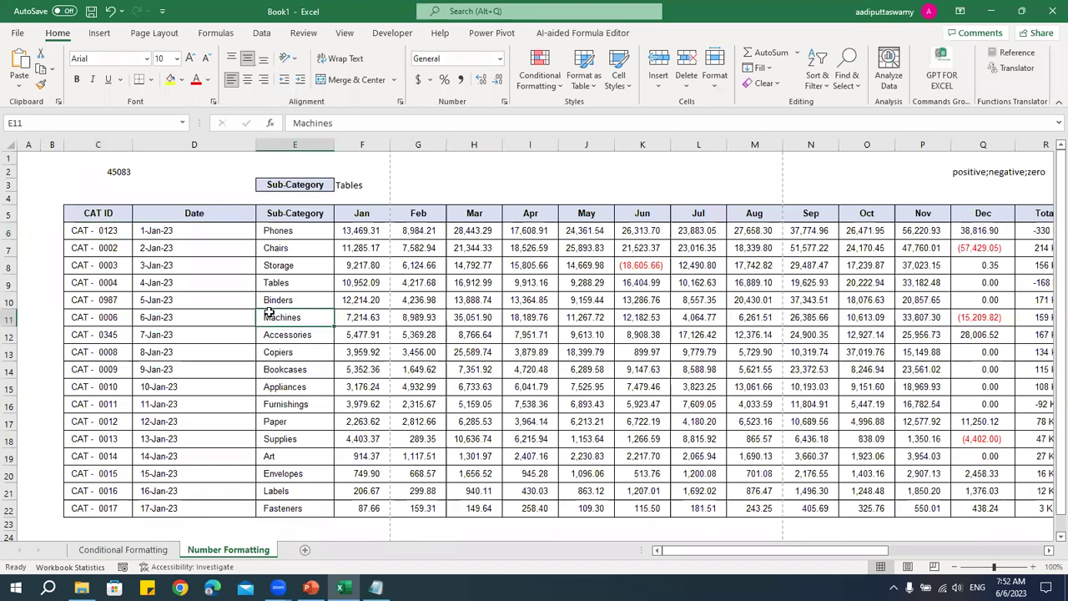
click(229, 282)
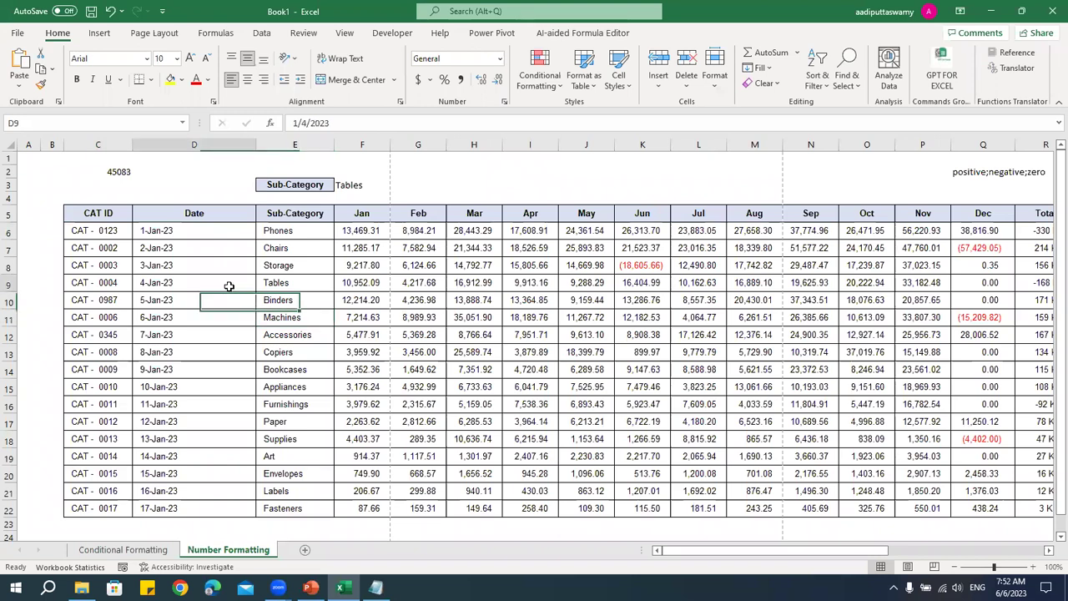
key(ctrl+1)
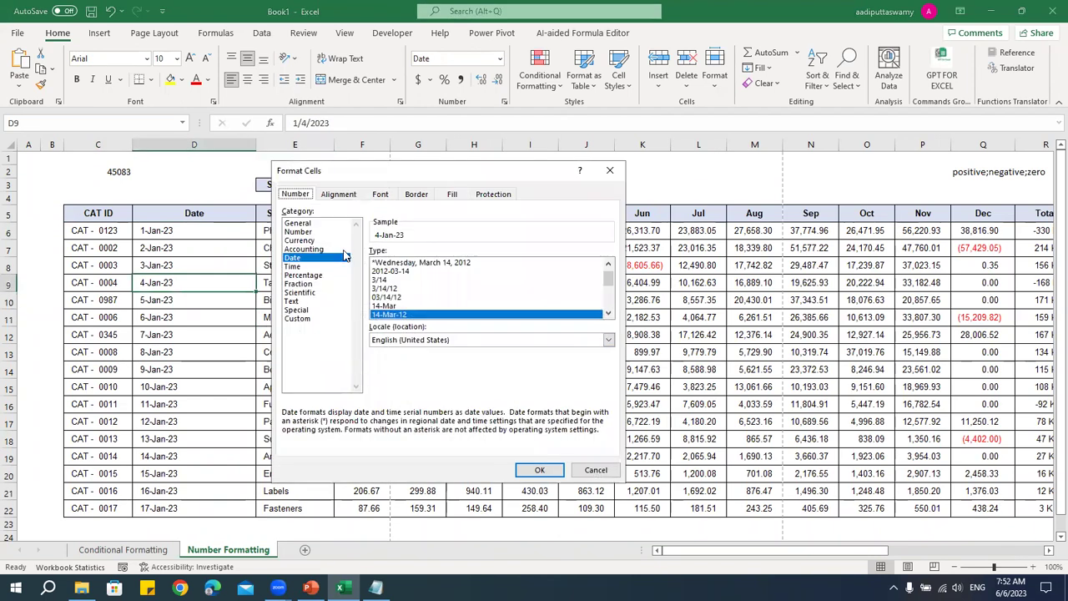
click(326, 231)
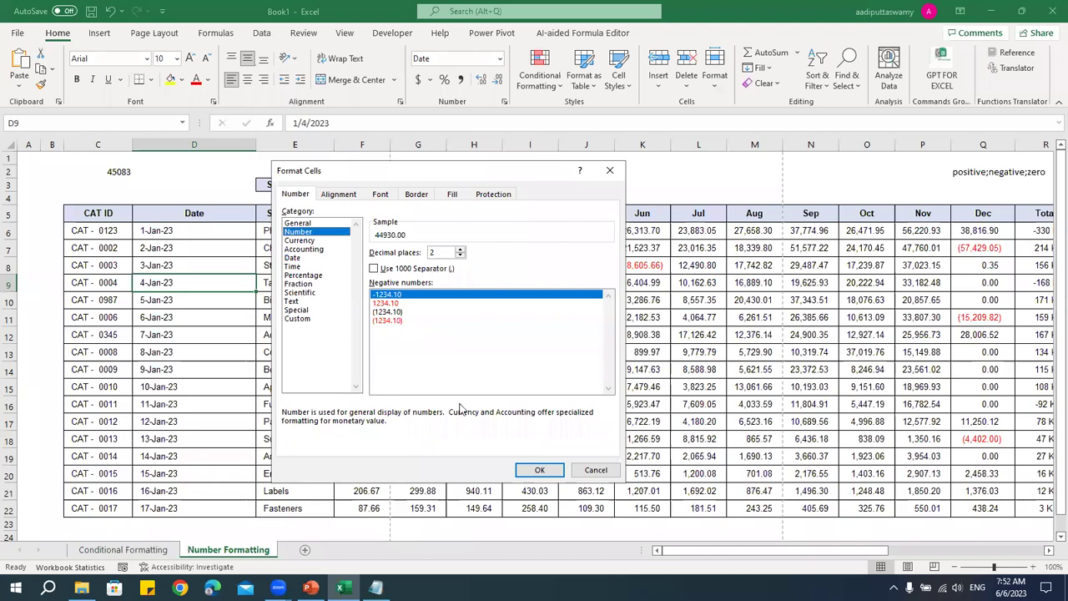
click(518, 470)
drag(680, 557, 735, 467)
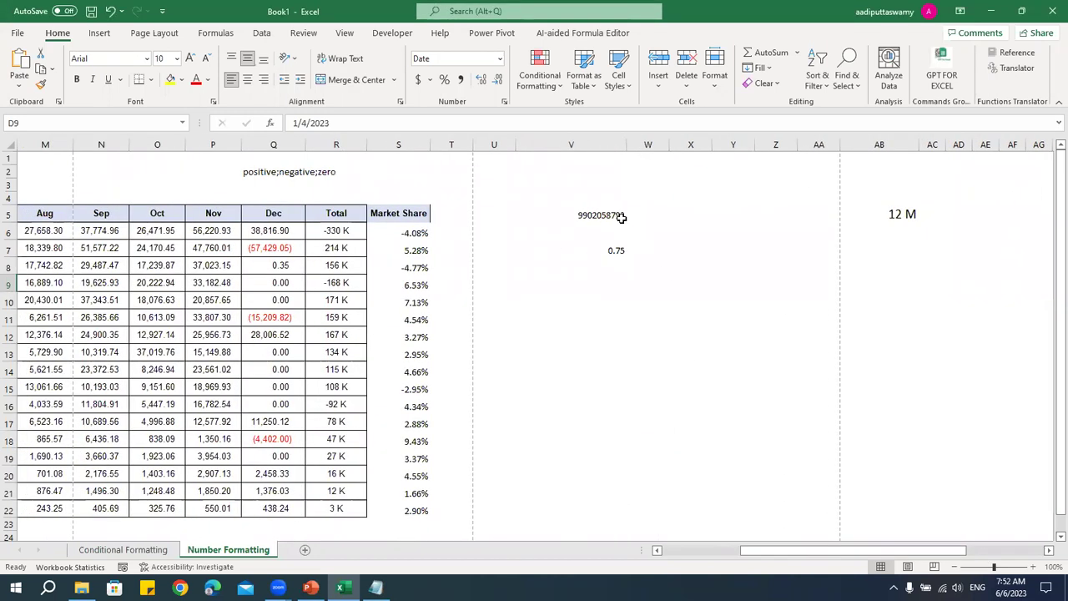
- Enlarge the long number in V5 to font size 16
click(620, 214)
click(163, 58)
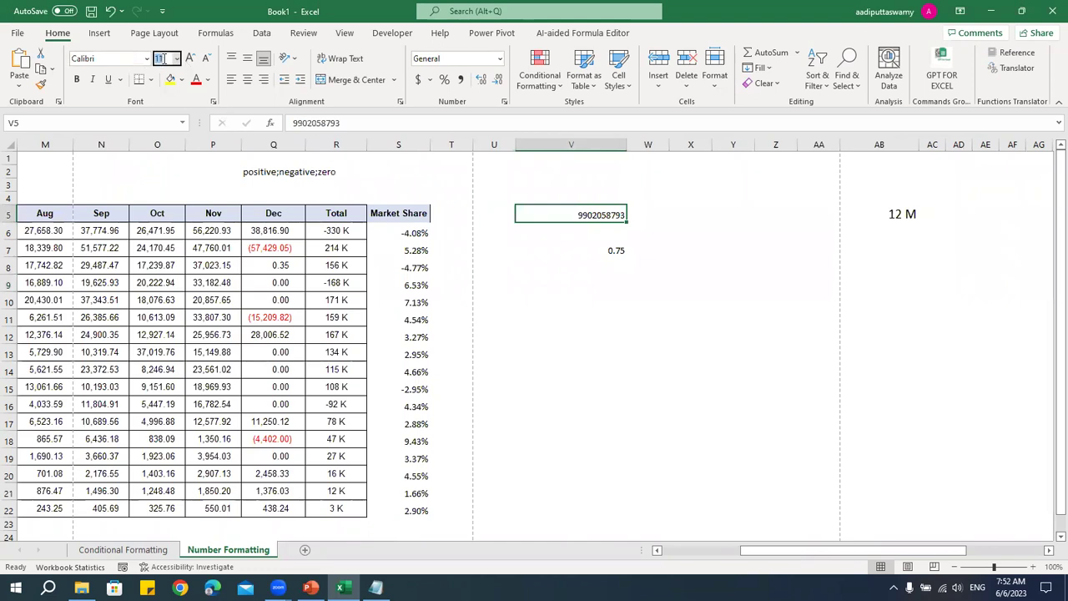
key(Return)
click(553, 369)
click(576, 217)
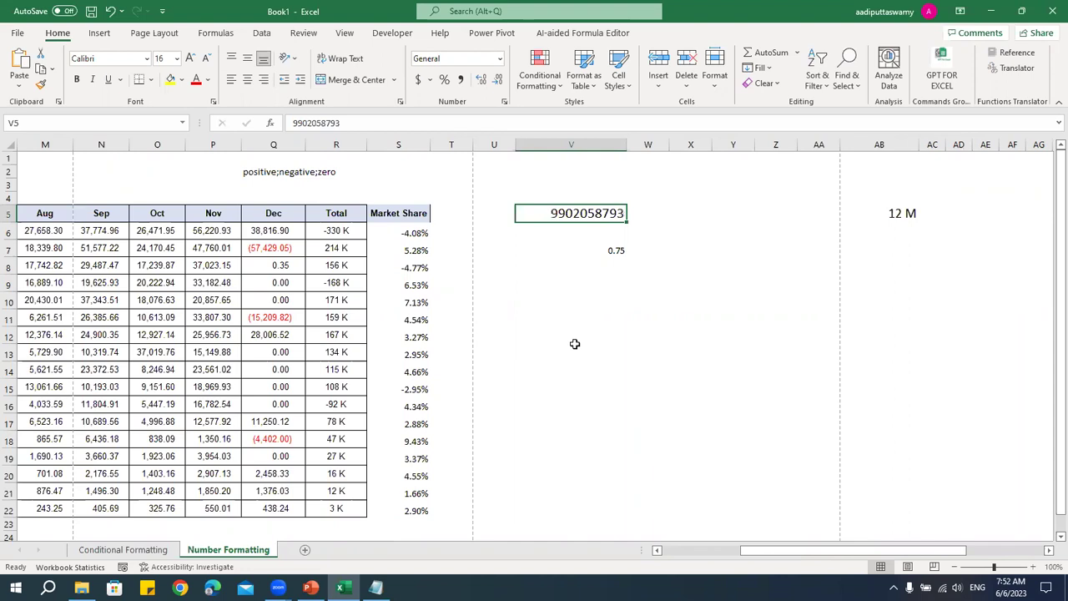
key(ctrl+1)
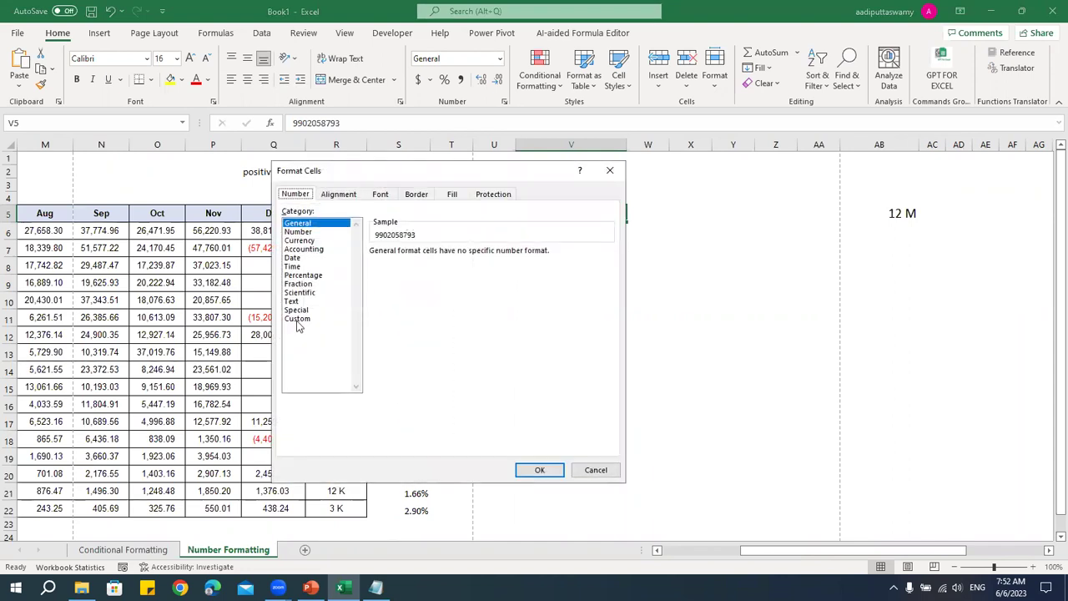
click(297, 319)
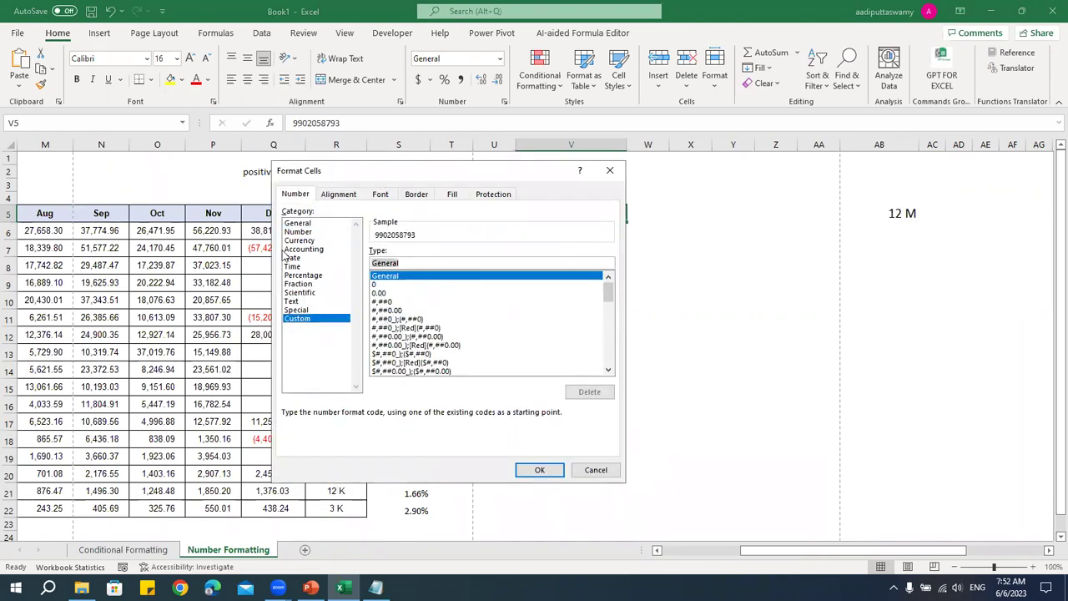
text(0)
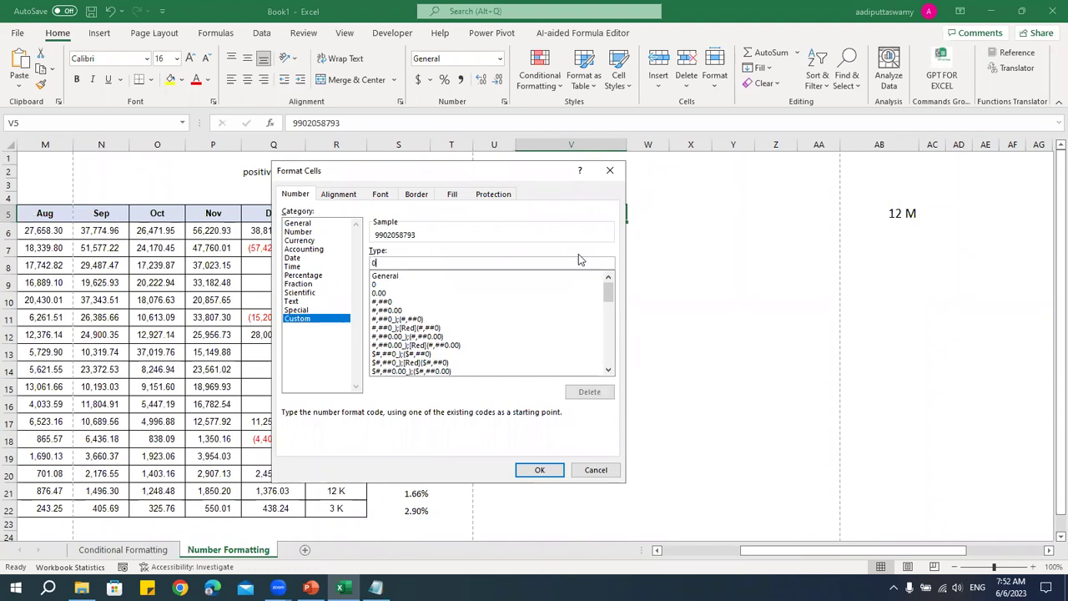
text(000000000))
text(()
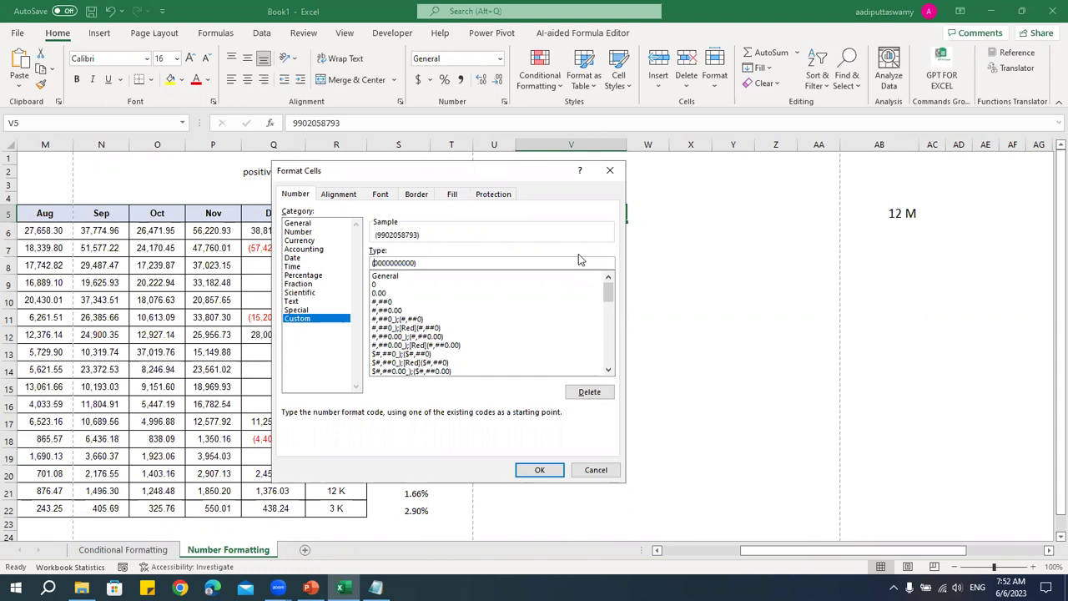
text()-()
key(Right)
key(Right)
key(Right)
text()-)
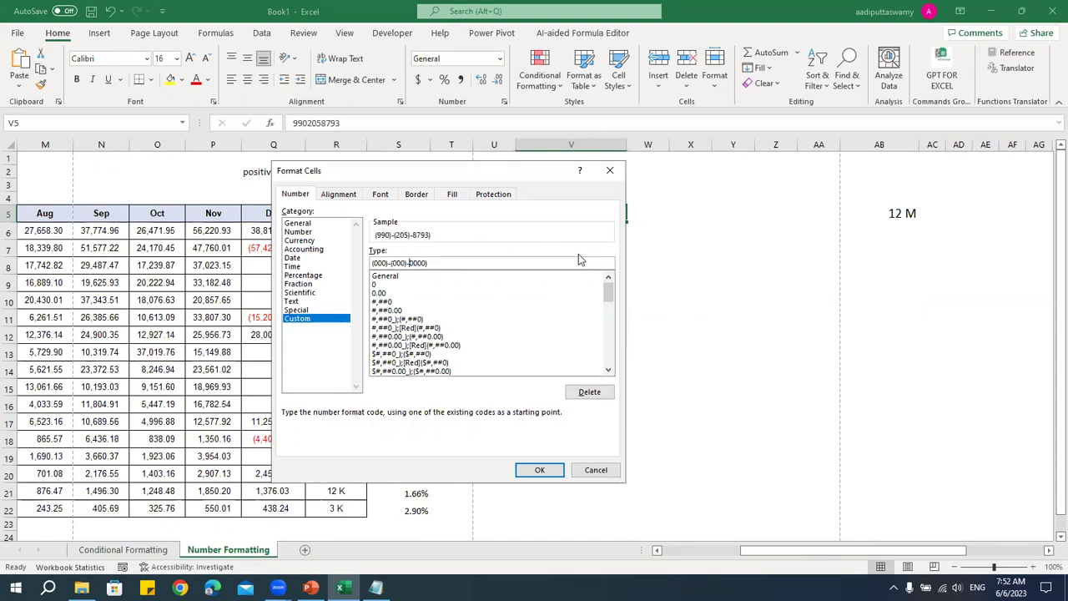
text(()
key(Return)
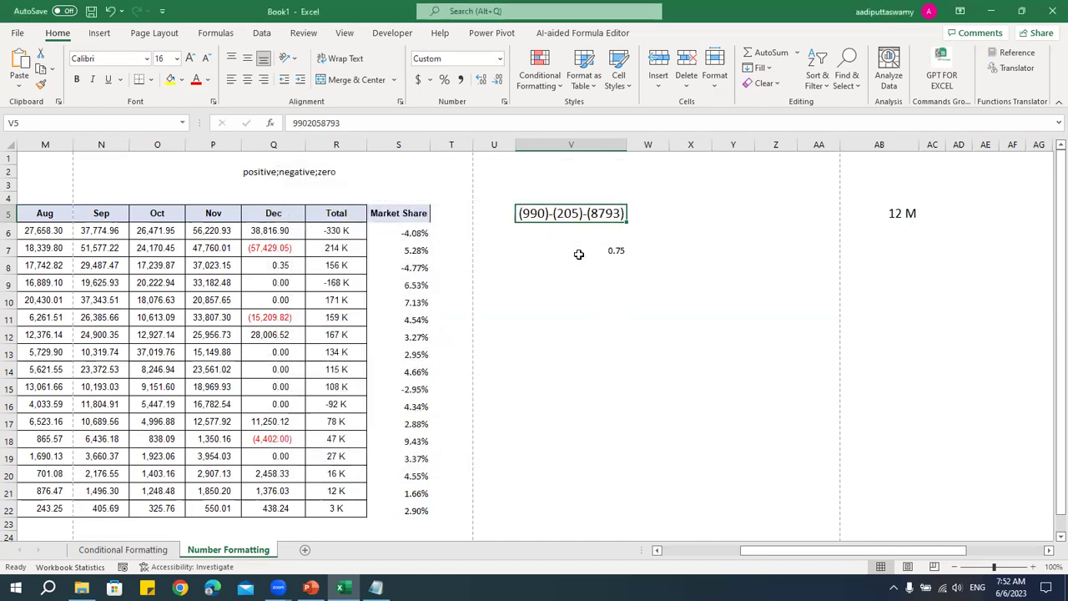
- Check V5's stored number, then open Format Cells for the 0.75 value in V7
double_click(585, 212)
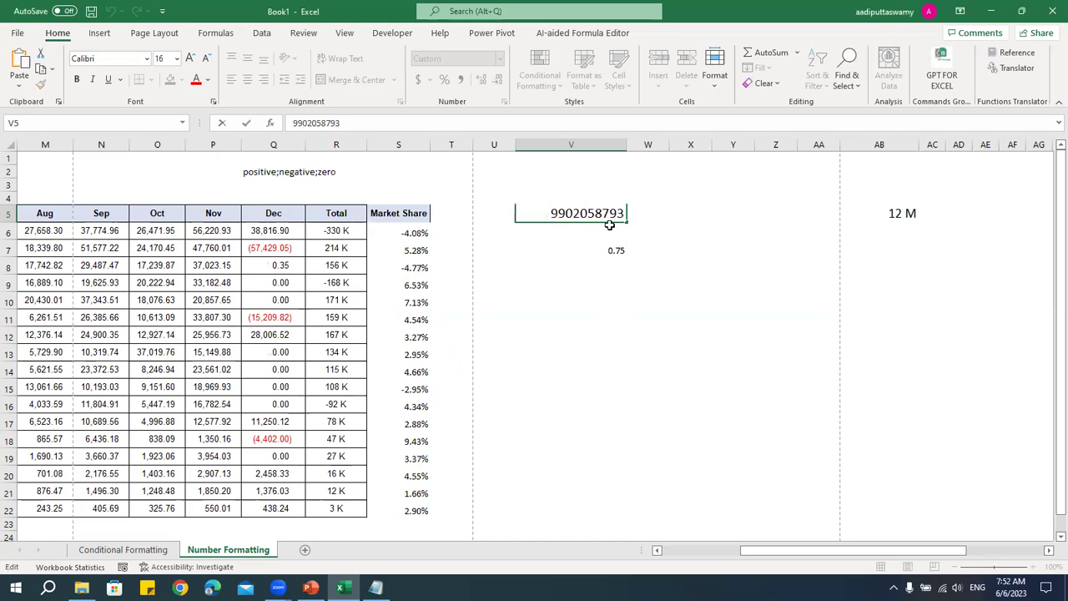
drag(553, 214, 643, 210)
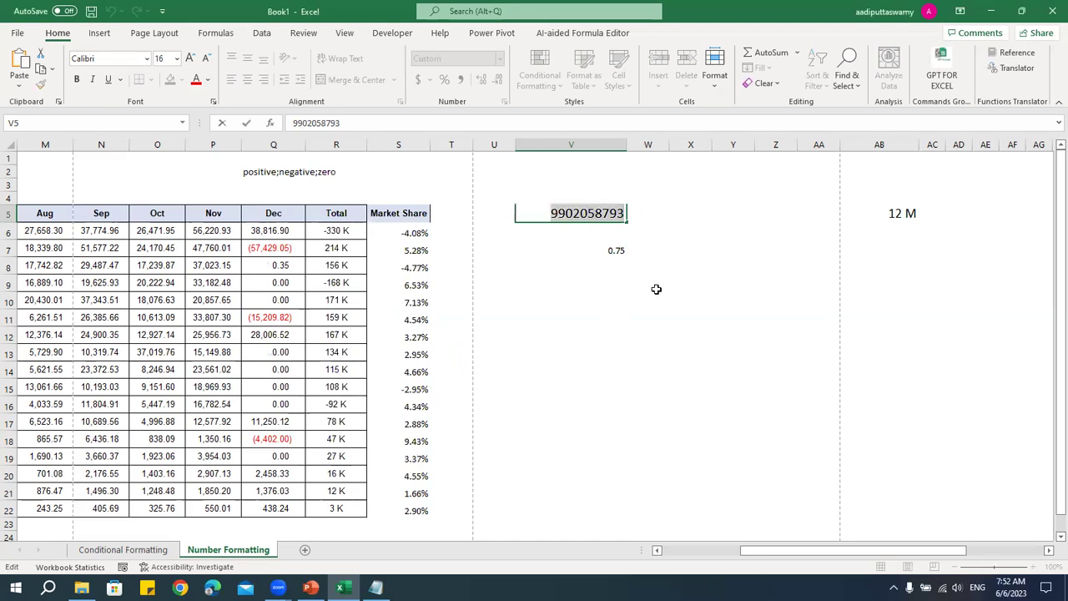
click(770, 218)
click(547, 216)
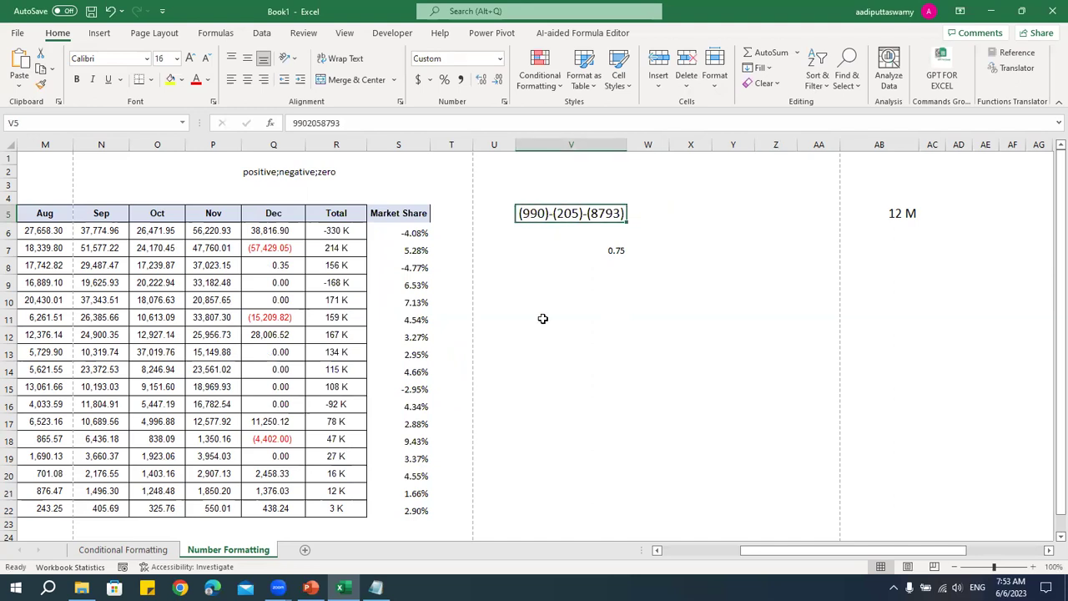
click(615, 248)
key(ctrl+1)
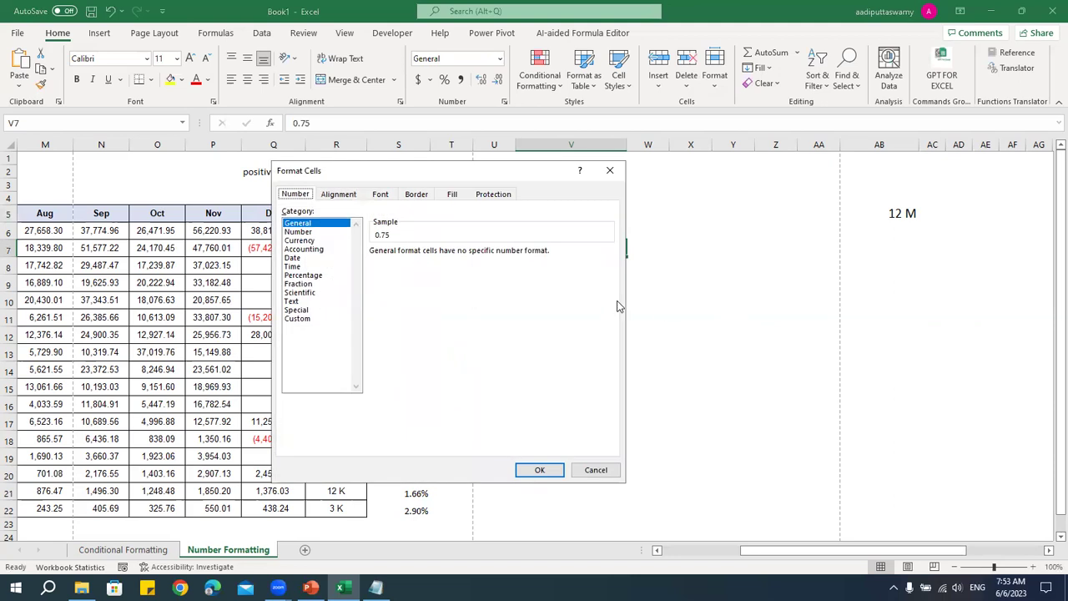
- Apply the Fraction format to V7 and enter 2.75, shown as 2 3/4
click(305, 284)
click(540, 470)
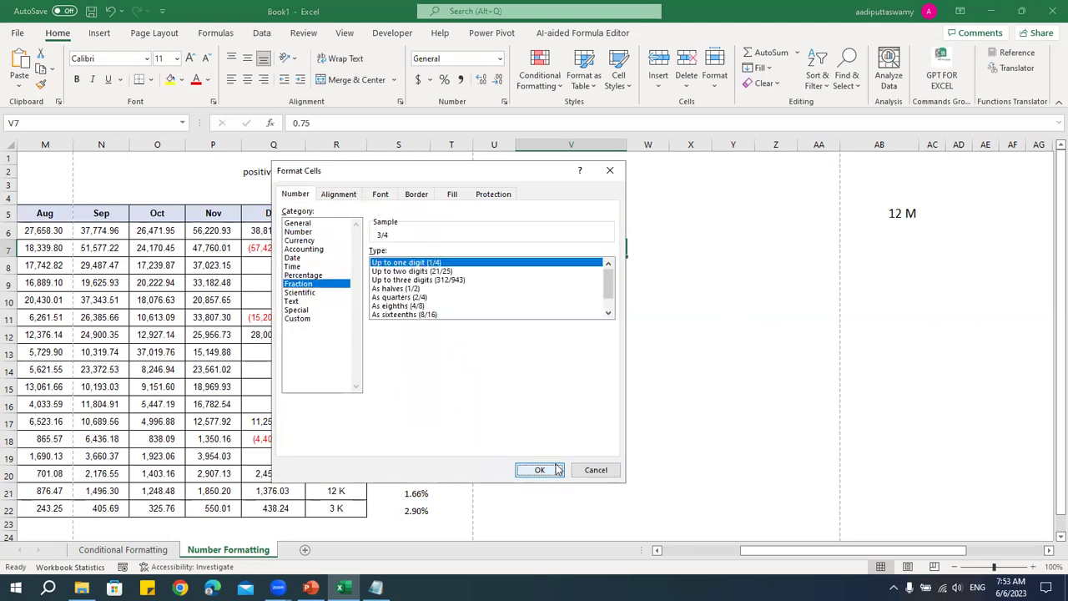
text(2.75)
key(Return)
- Enter 1.25 in V7 so it displays 1 1/4, then go to the Conditional Formatting sheet
key(Up)
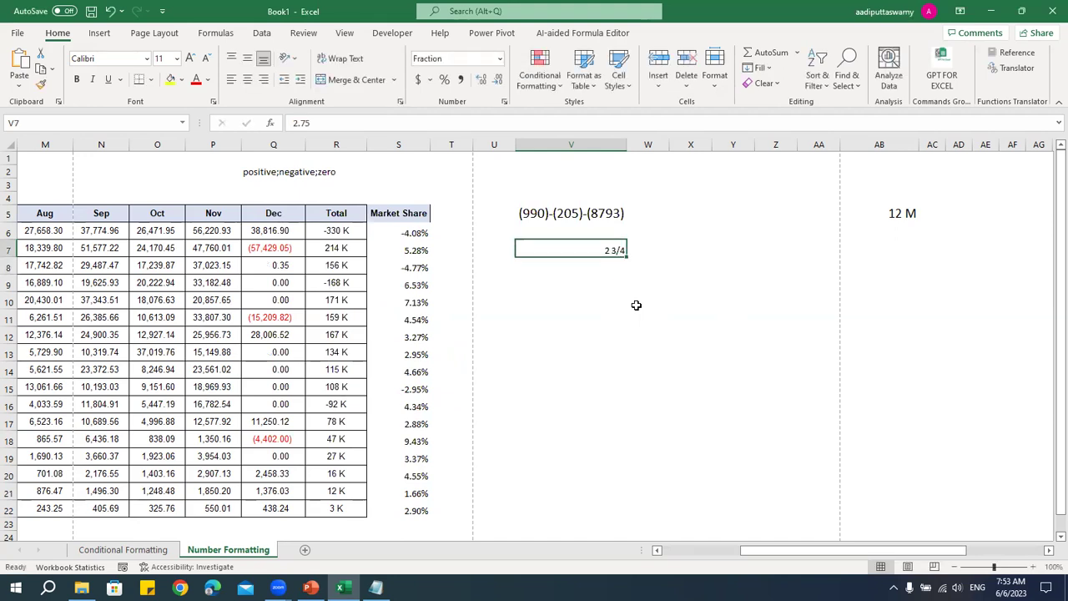
text(1.)
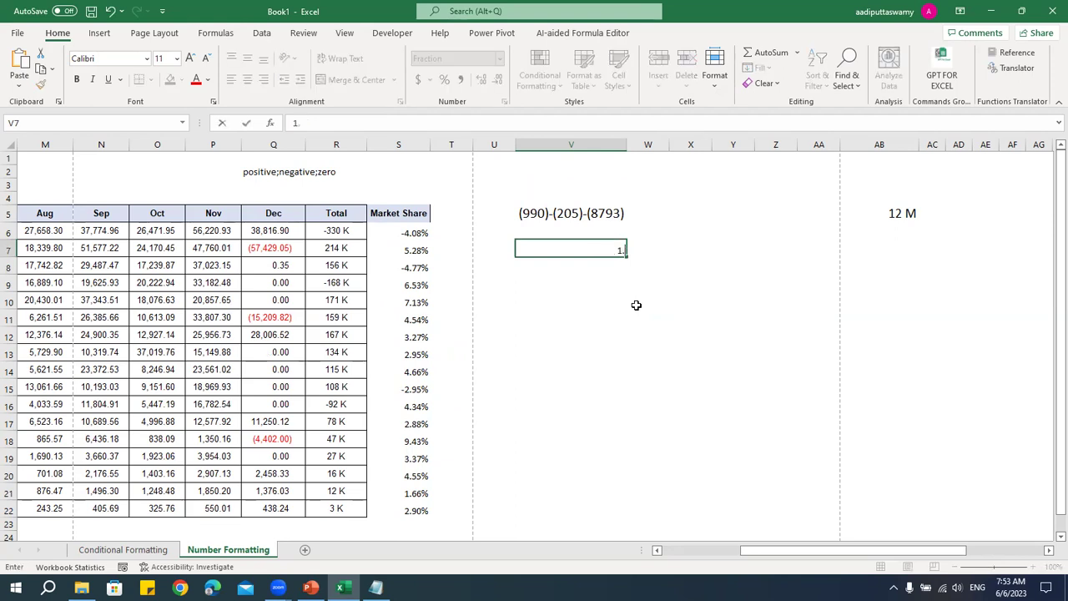
text(25)
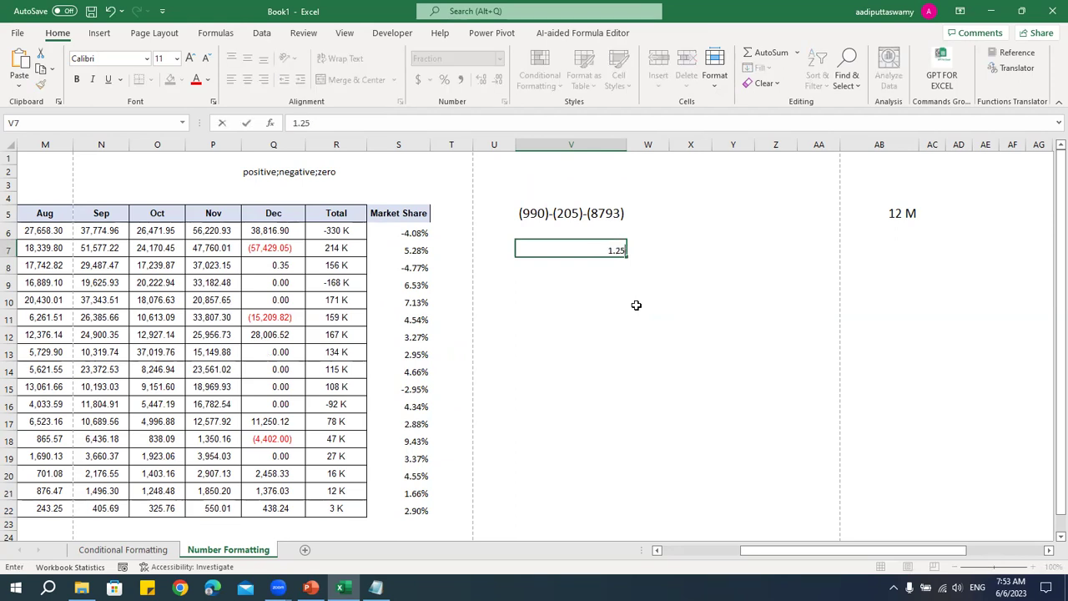
key(Return)
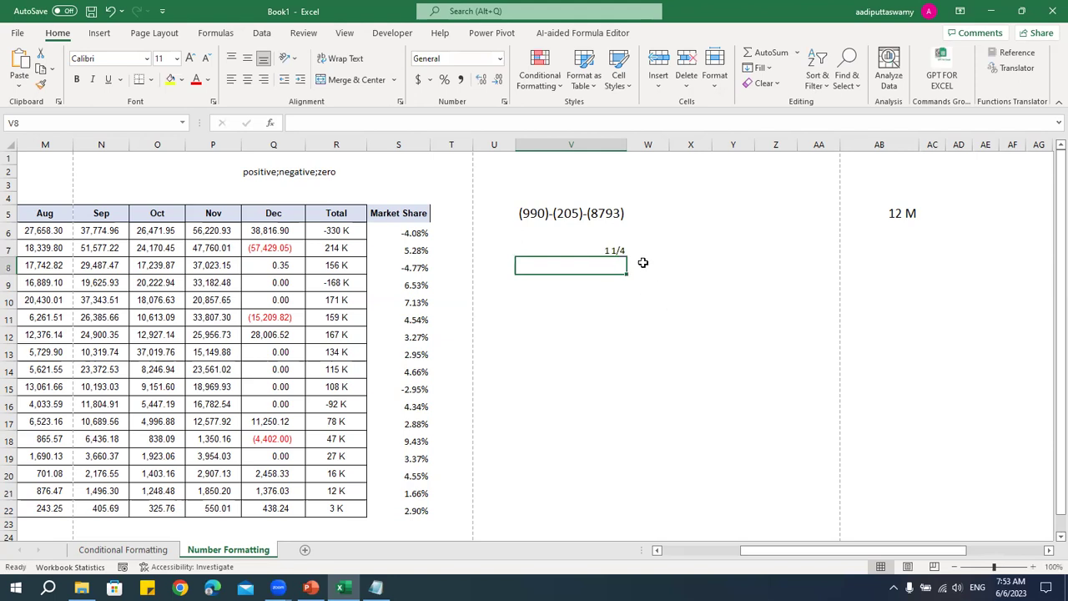
click(621, 251)
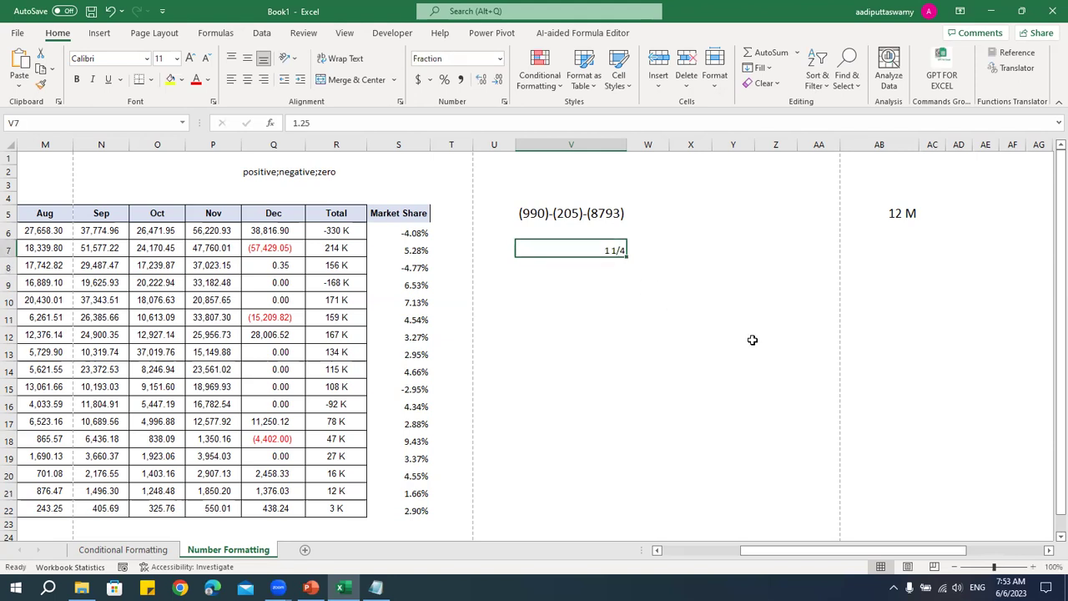
click(653, 314)
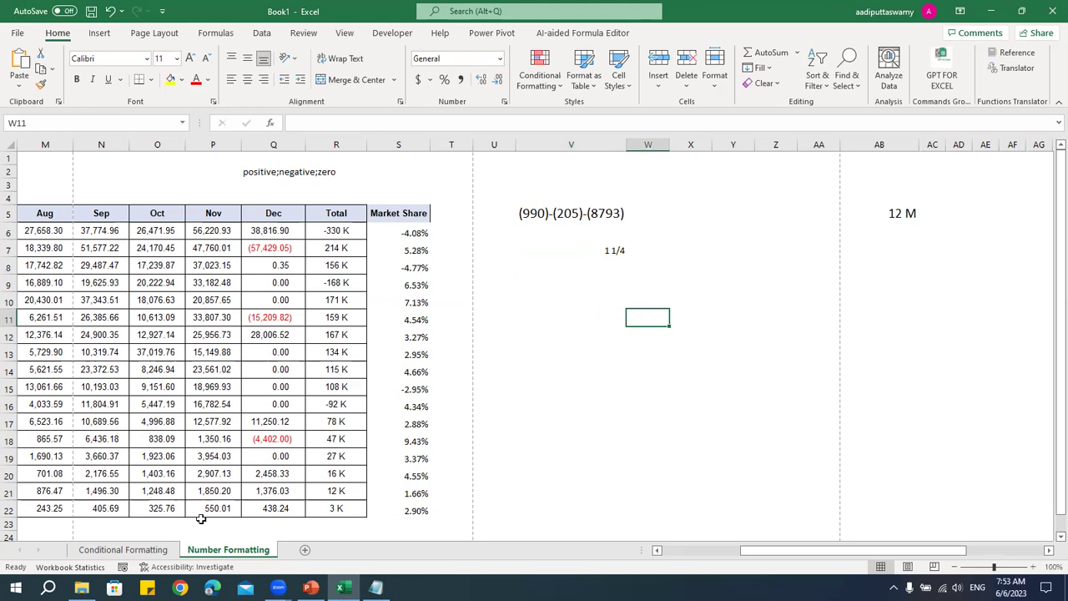
click(122, 550)
- Review F15, the 115 K total in R14, and the Feb, Date and Market Share columns, then switch to PowerPoint
click(318, 386)
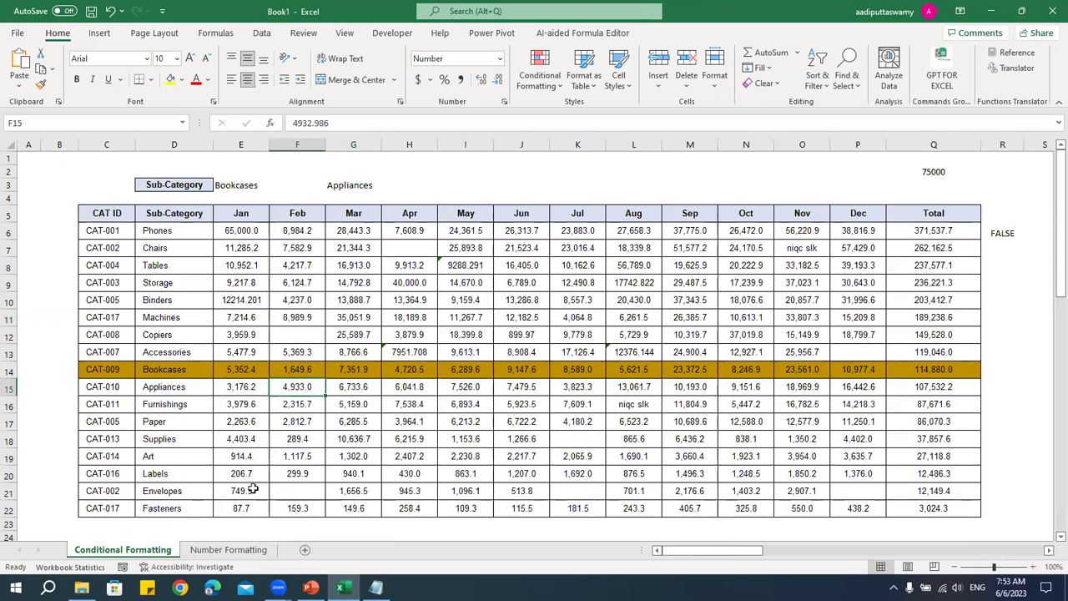
click(254, 551)
click(363, 374)
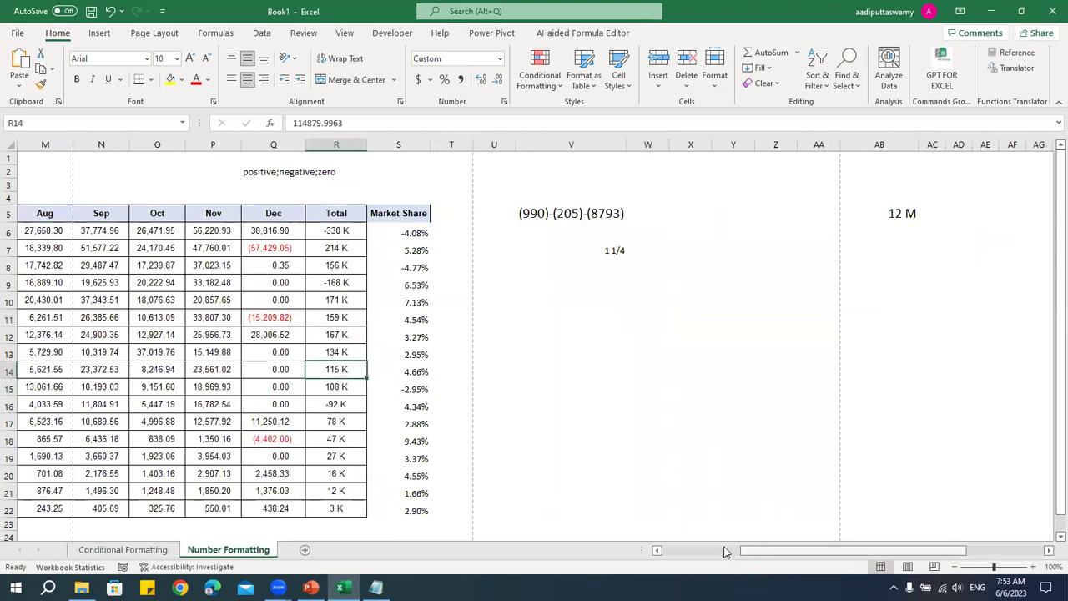
click(724, 551)
drag(724, 551, 697, 554)
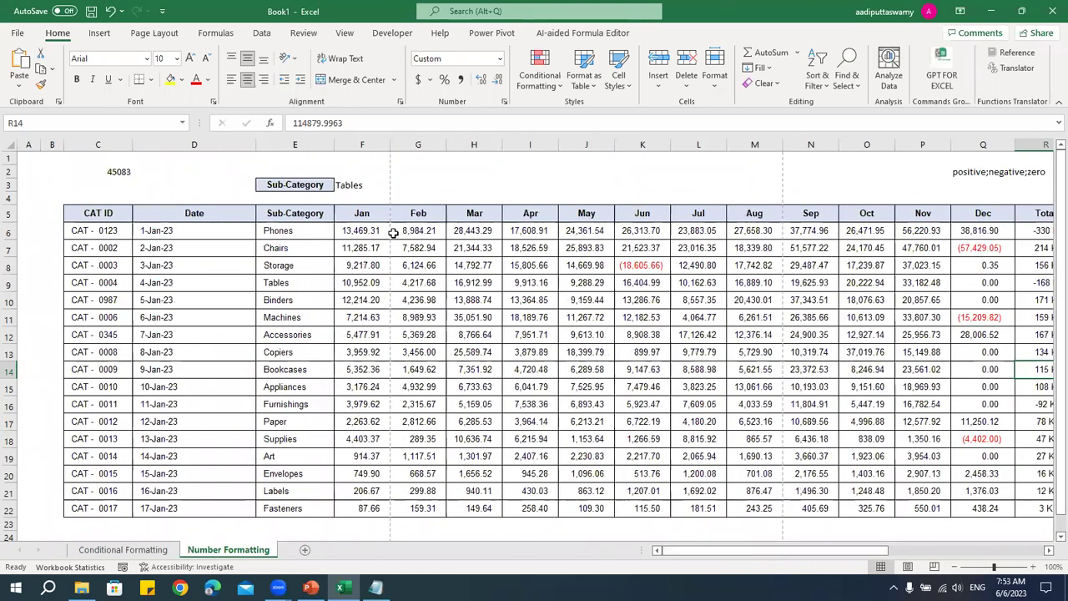
drag(418, 234, 428, 436)
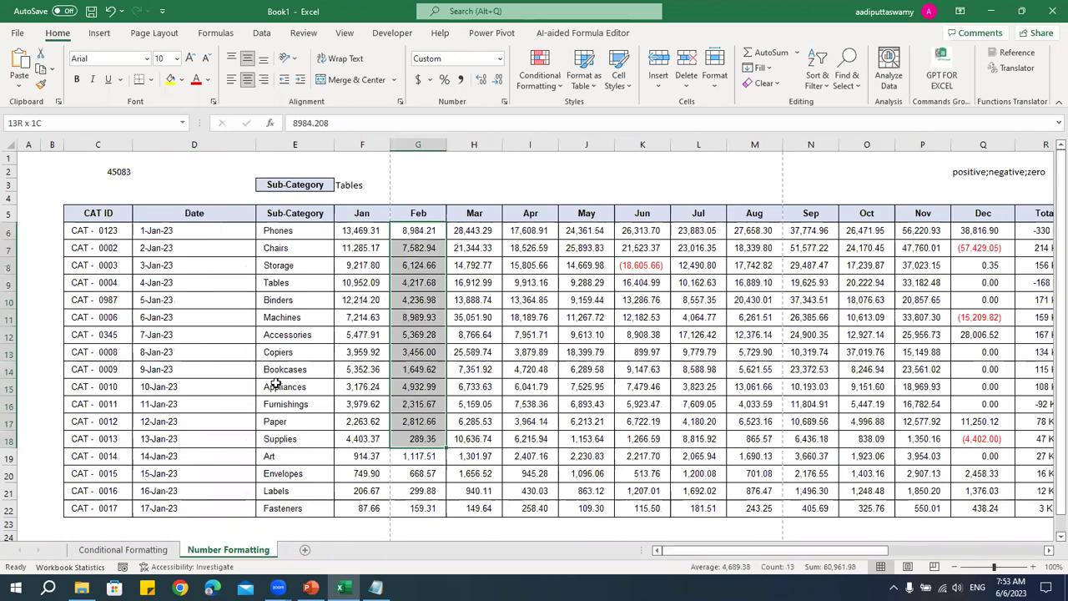
drag(186, 234, 242, 474)
drag(703, 553, 765, 558)
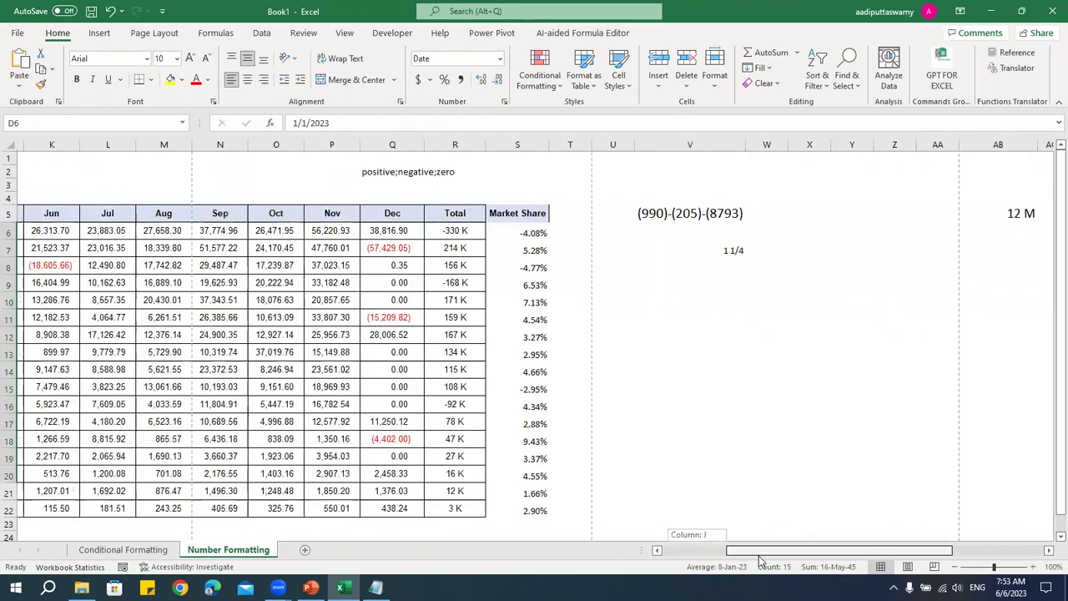
drag(511, 232, 516, 493)
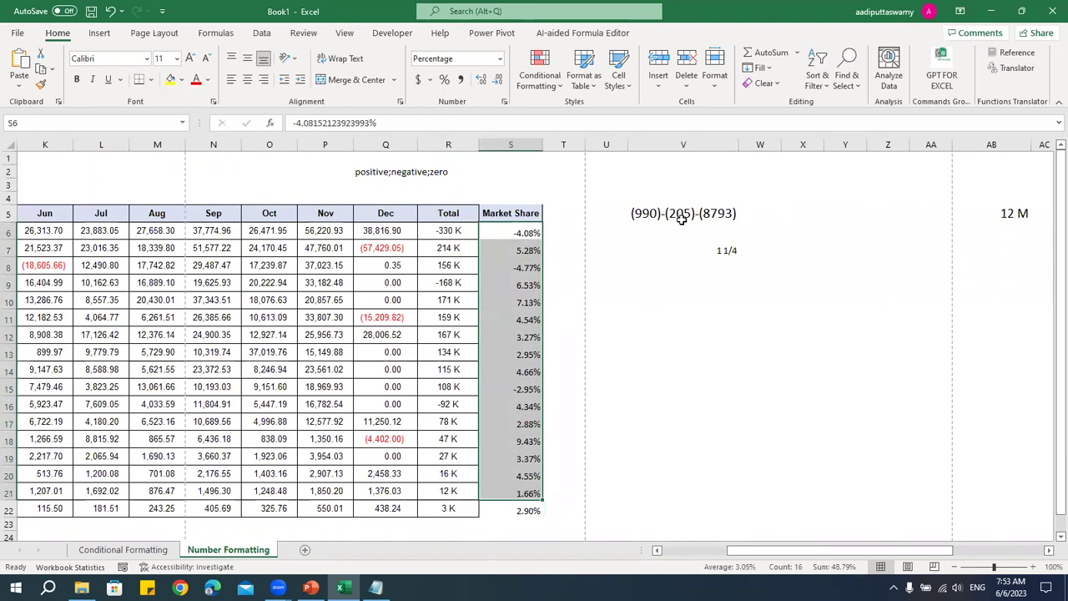
click(682, 217)
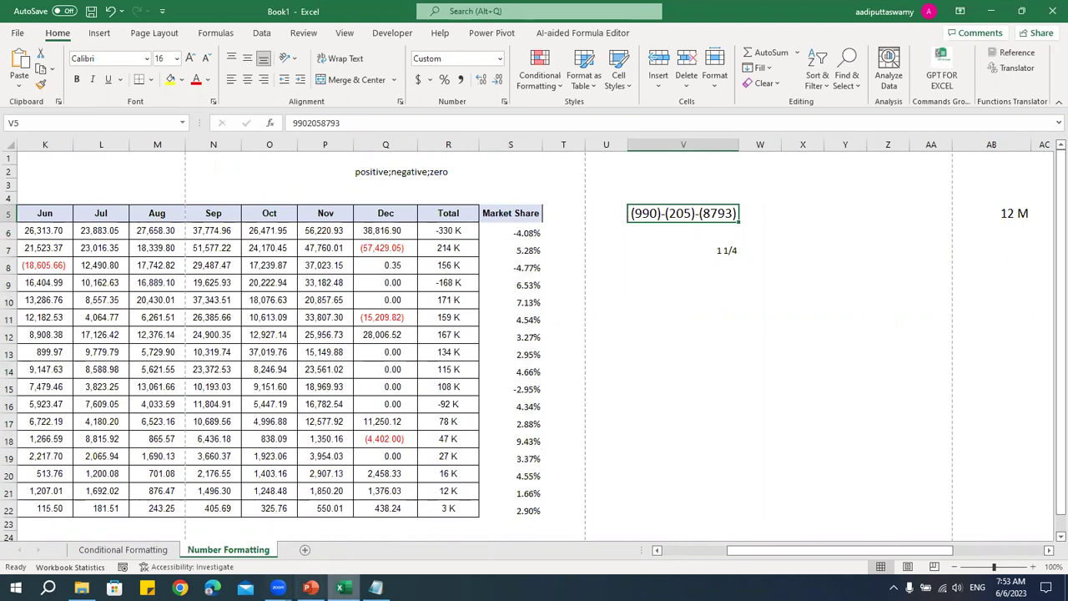
click(311, 588)
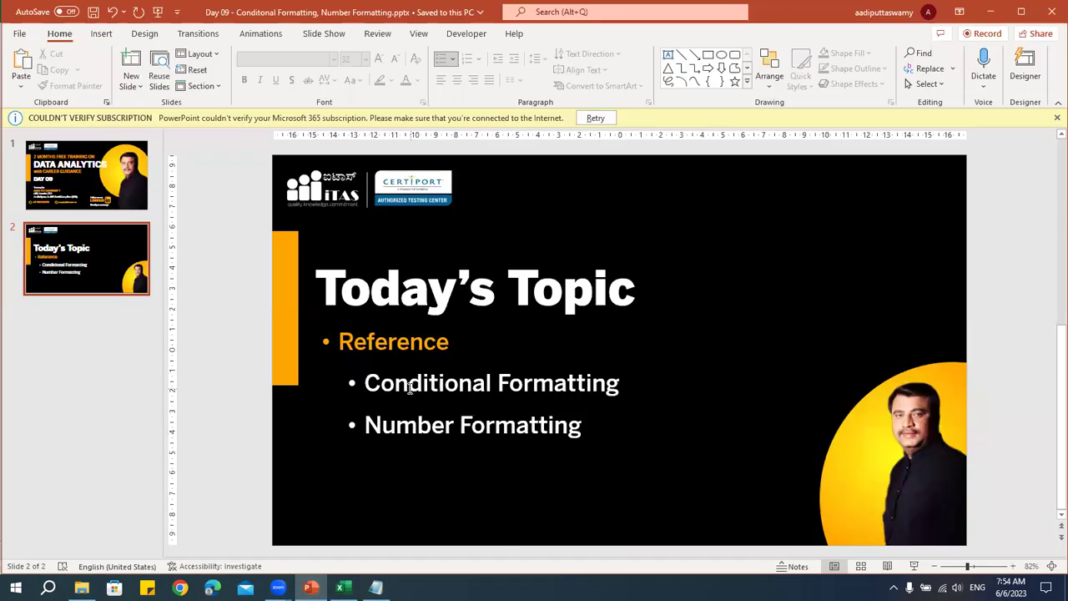
- Deselect the slide's topic list and minimize all windows with Windows+D to show the desktop
click(409, 391)
click(246, 371)
key(super+d)
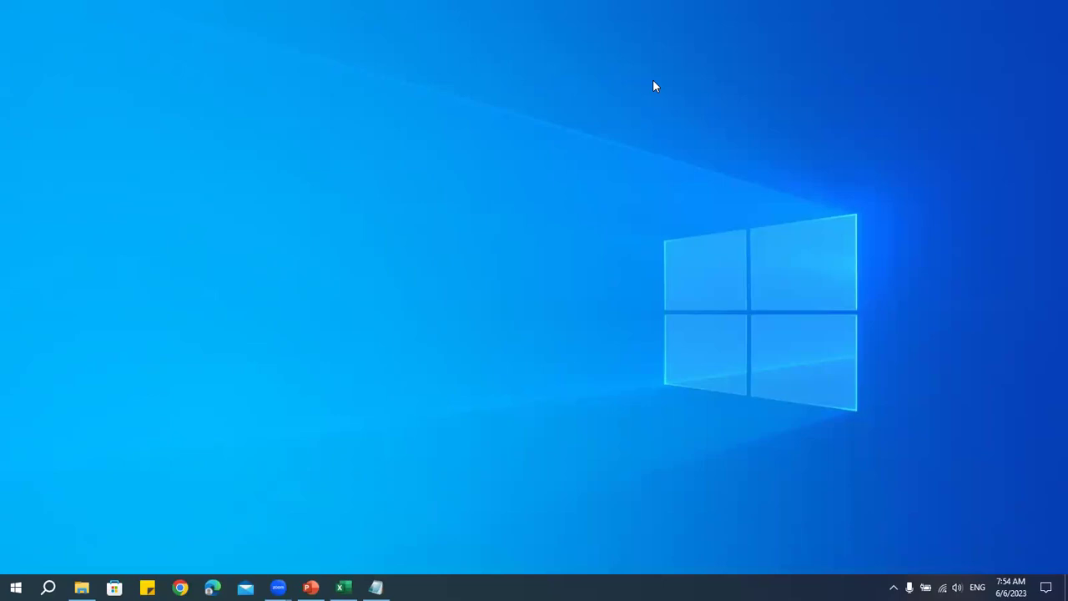
- Back in Notepad, type 'Applying conditions on Cells depeding' on line 2 under Conditional Formatting
click(376, 588)
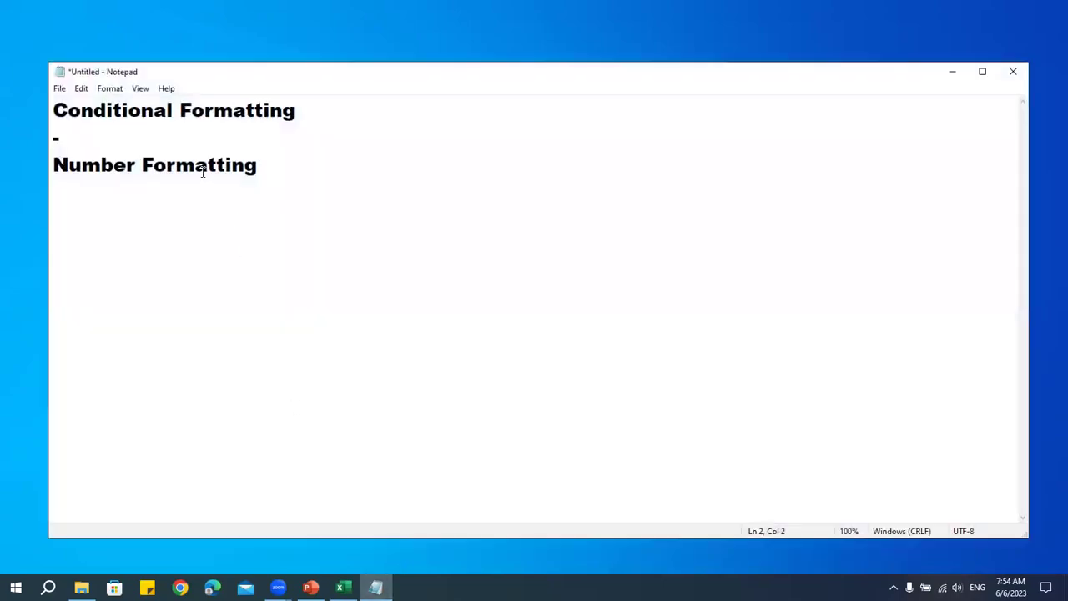
text(Applyin)
key(BackSpace)
key(BackSpace)
key(BackSpace)
text(ing Con)
key(BackSpace)
key(BackSpace)
key(BackSpace)
key(BackSpace)
key(BackSpace)
key(BackSpace)
key(BackSpace)
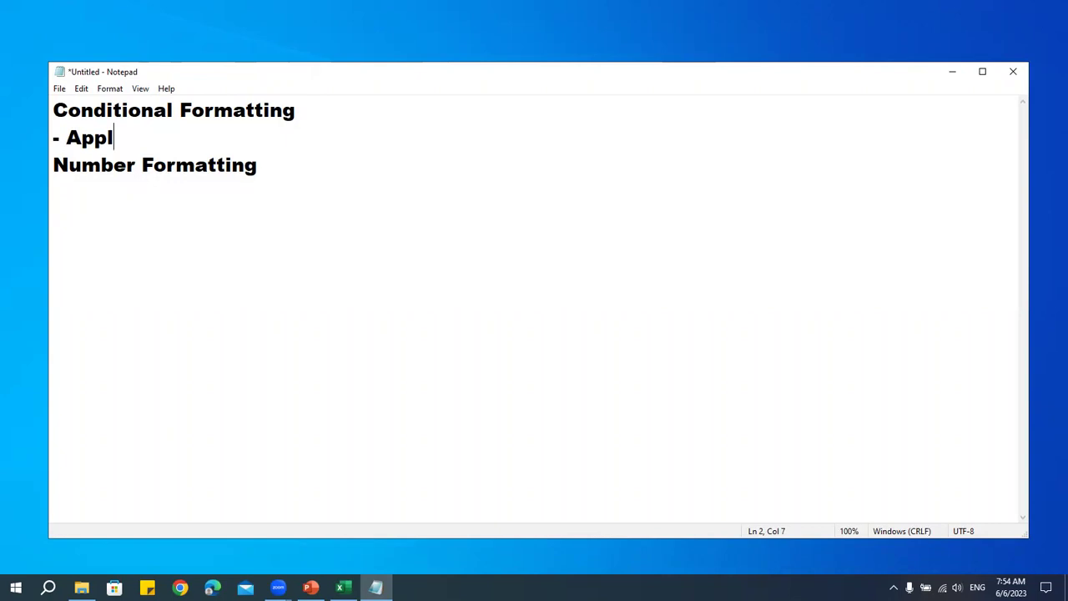
text(ying conditions on Cells depeding)
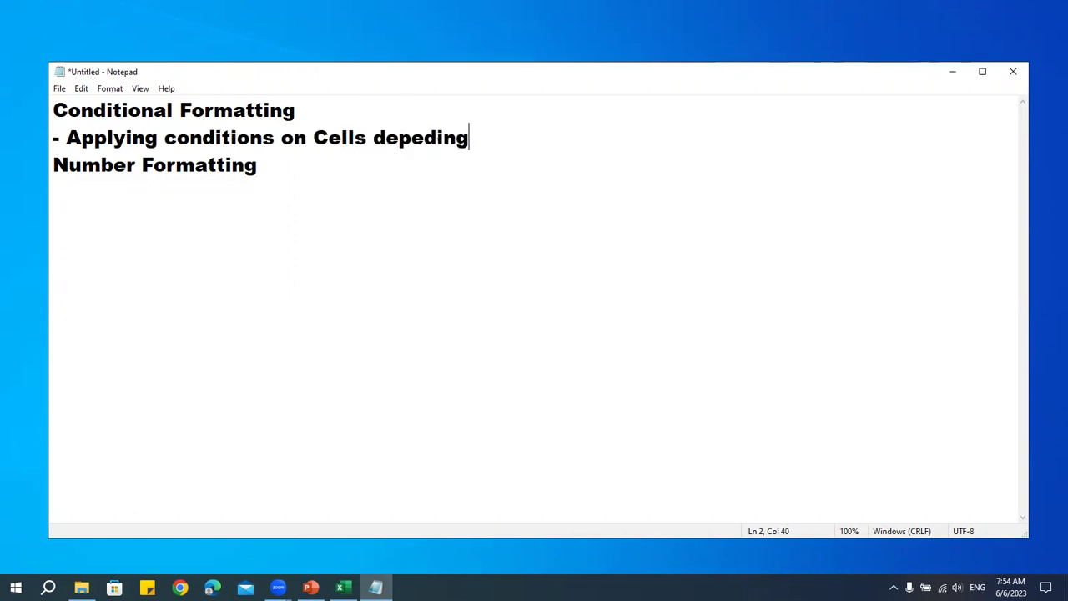
- Change 'conditions' to 'formatting' and end the line with 'on Condition'
double_click(238, 148)
text(format)
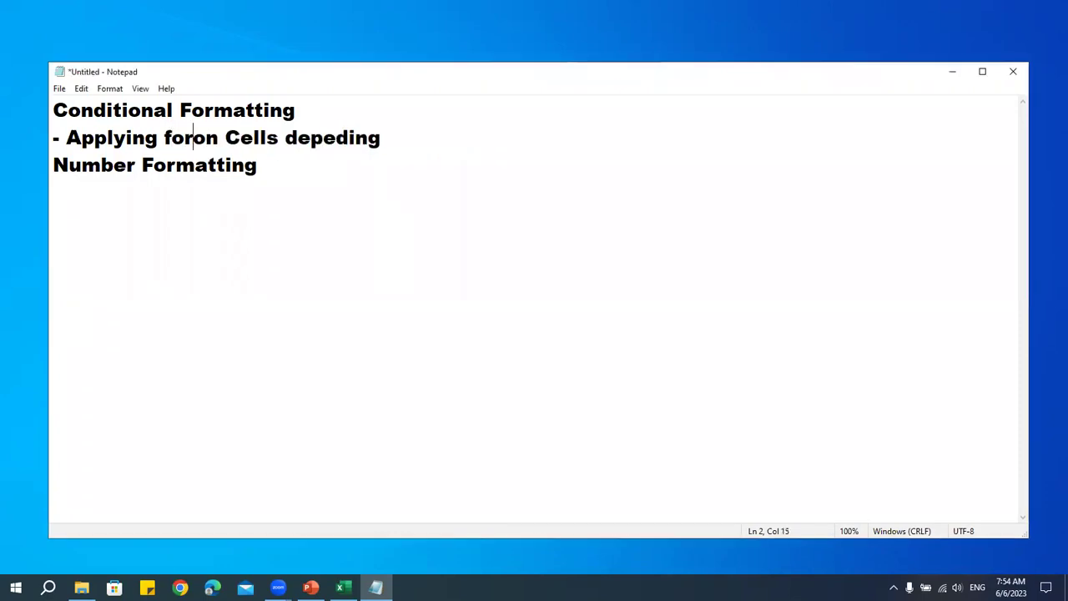
text(ting)
drag(522, 215, 535, 150)
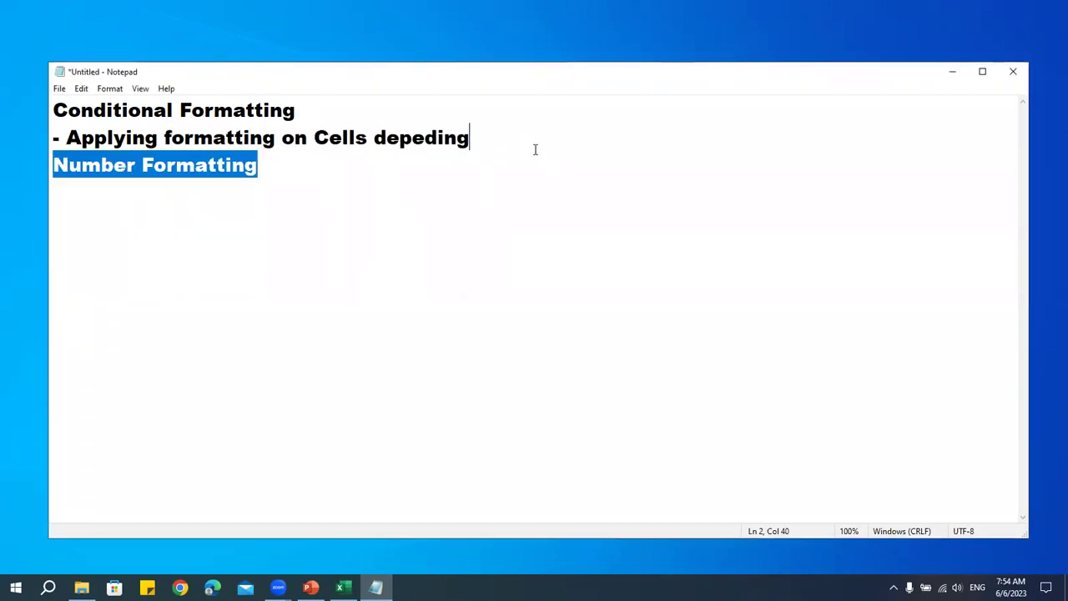
key(Right)
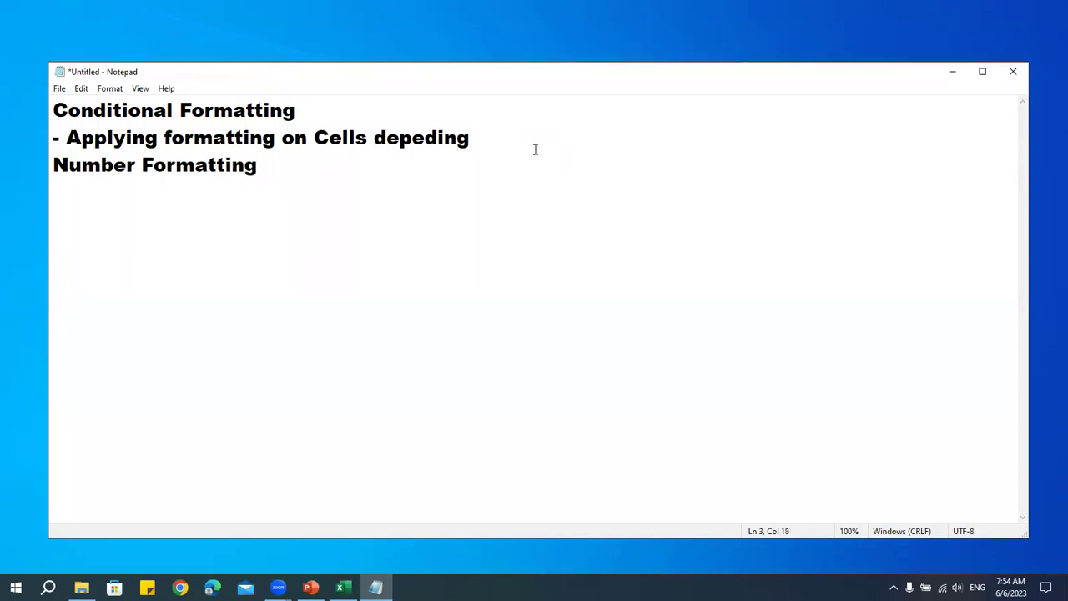
click(535, 136)
text(on Condition)
key(BackSpace)
key(BackSpace)
text(ion)
- Add a new '- Formatting' bullet line under the Number Formatting heading
key(Down)
key(Return)
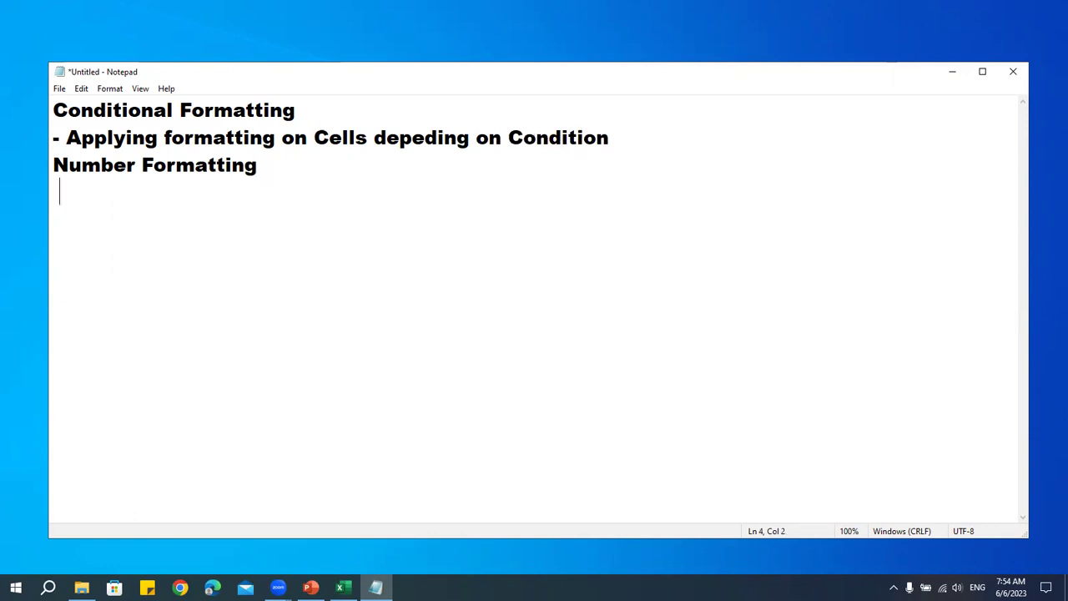
text(- Formatting)
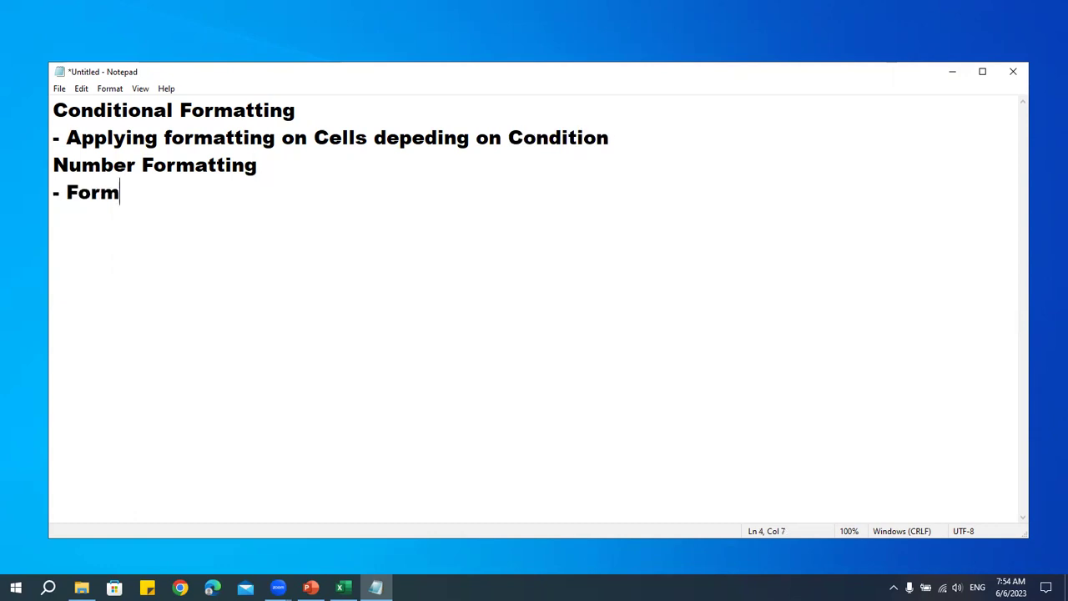